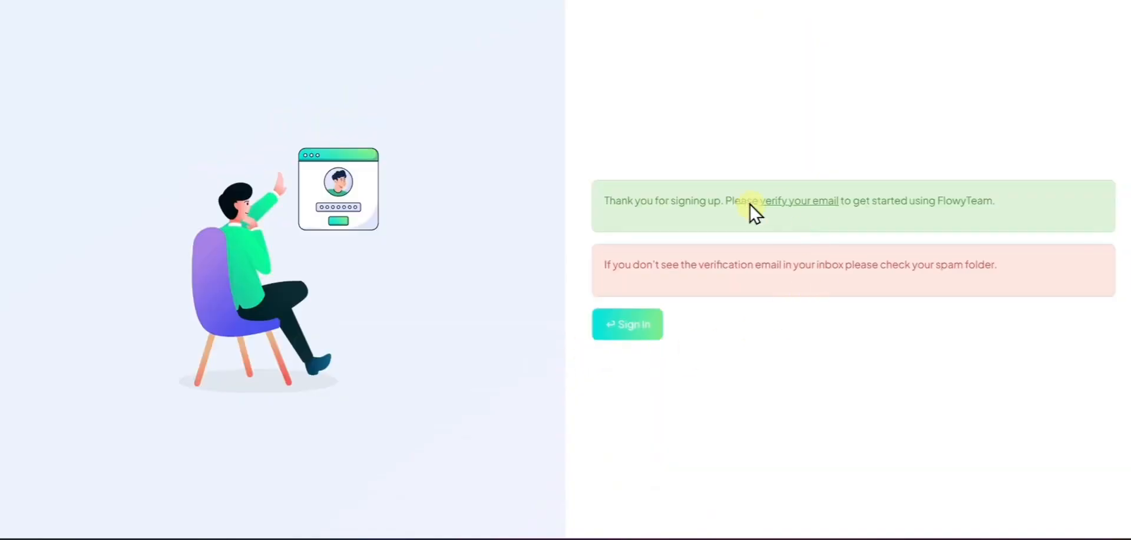
# Verify the account from the FlowyTeam verification email in Gmail and proceed past the welcome video to the company settings.
pyautogui.moveTo(760, 205); pyautogui.dragTo(828, 198)
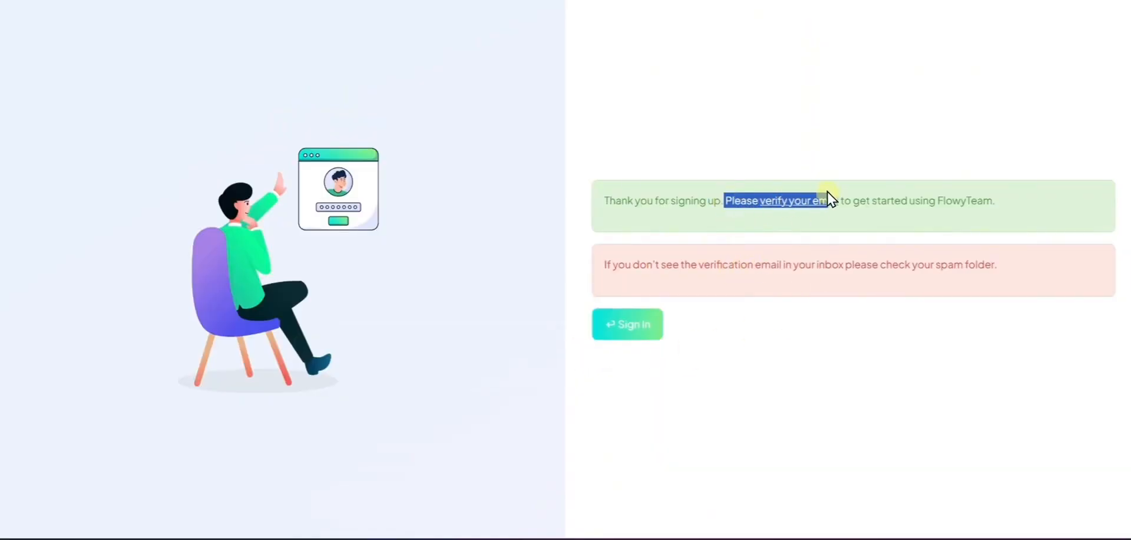
pyautogui.click(556, 524)
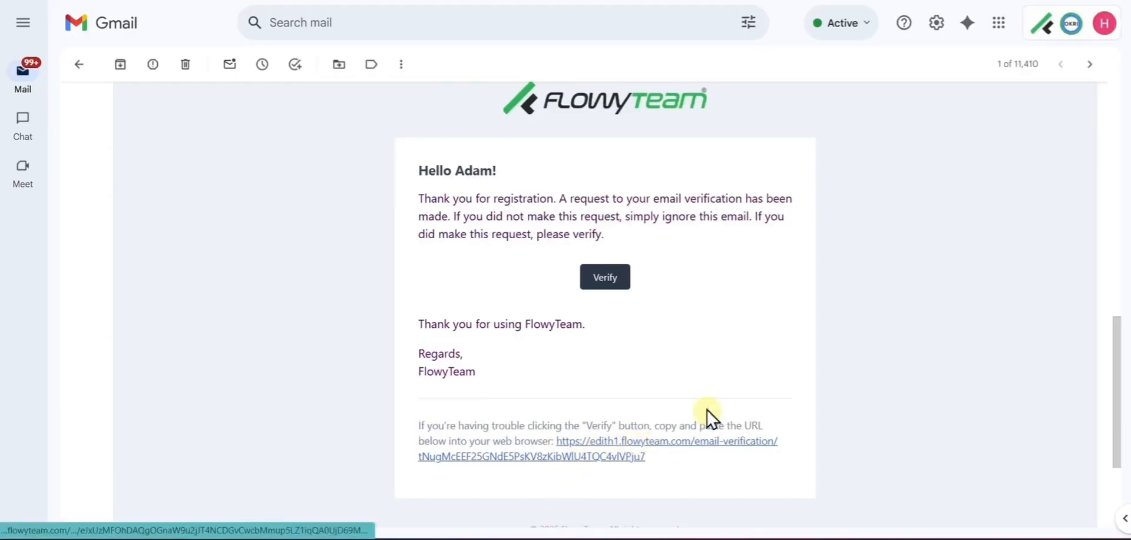
pyautogui.click(606, 282)
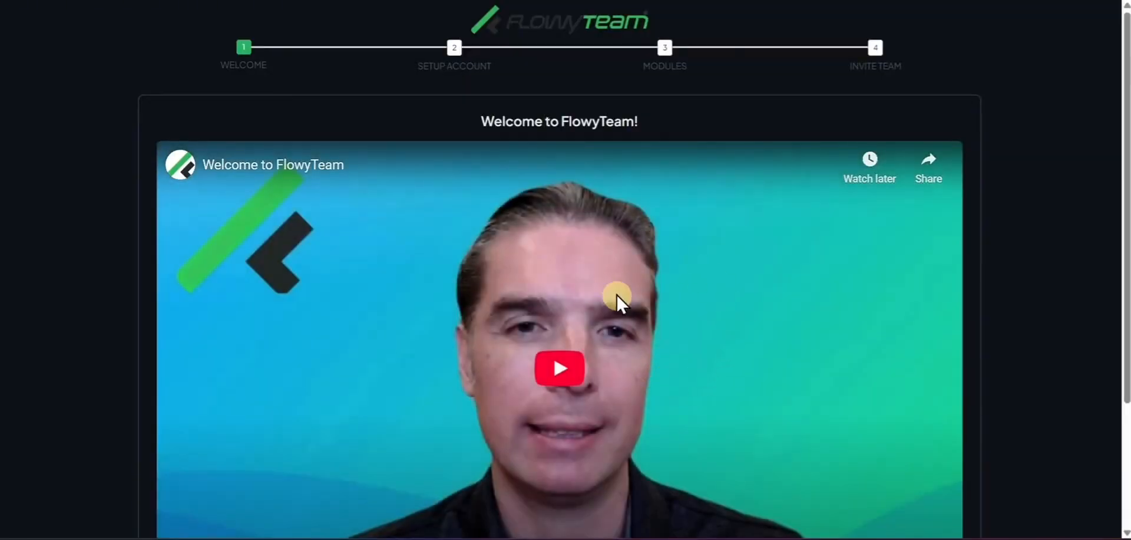
pyautogui.moveTo(1121, 117); pyautogui.dragTo(1121, 250)
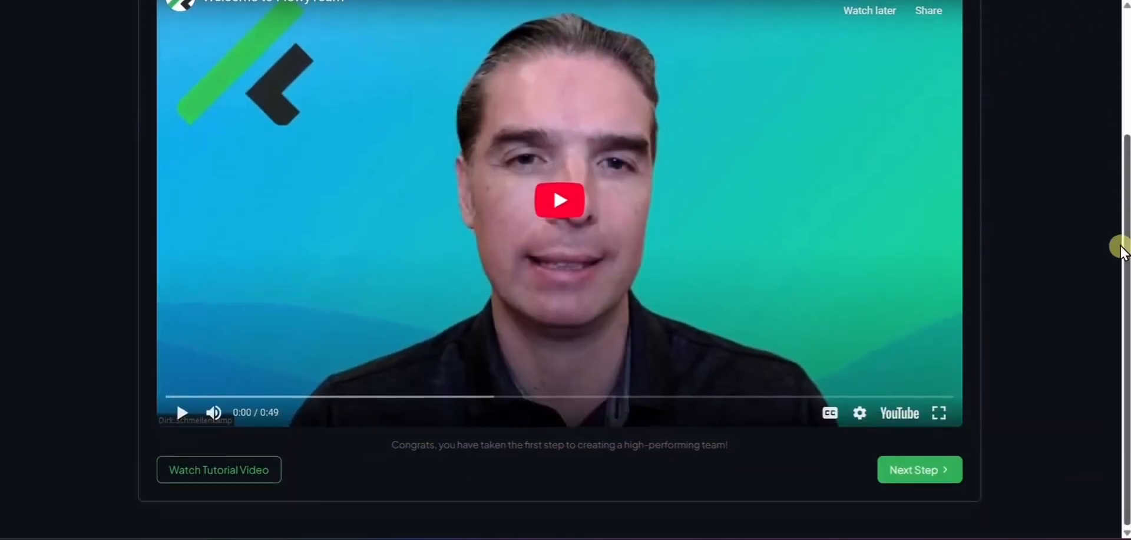
pyautogui.click(930, 468)
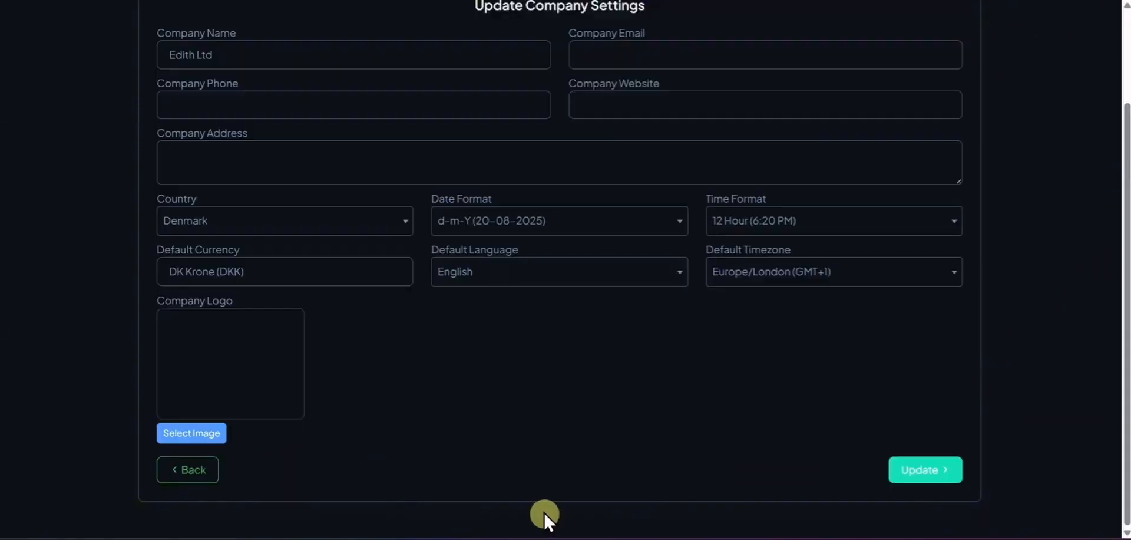
# Set the company's country to France, check the default timezone options and save the company settings.
pyautogui.scroll(2, 712, 419)
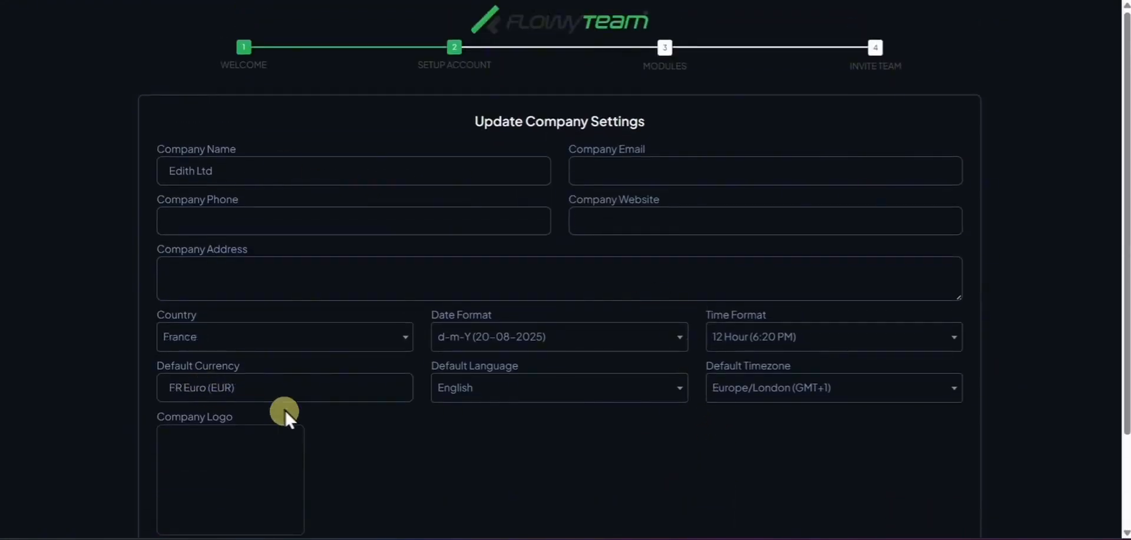
pyautogui.click(720, 393)
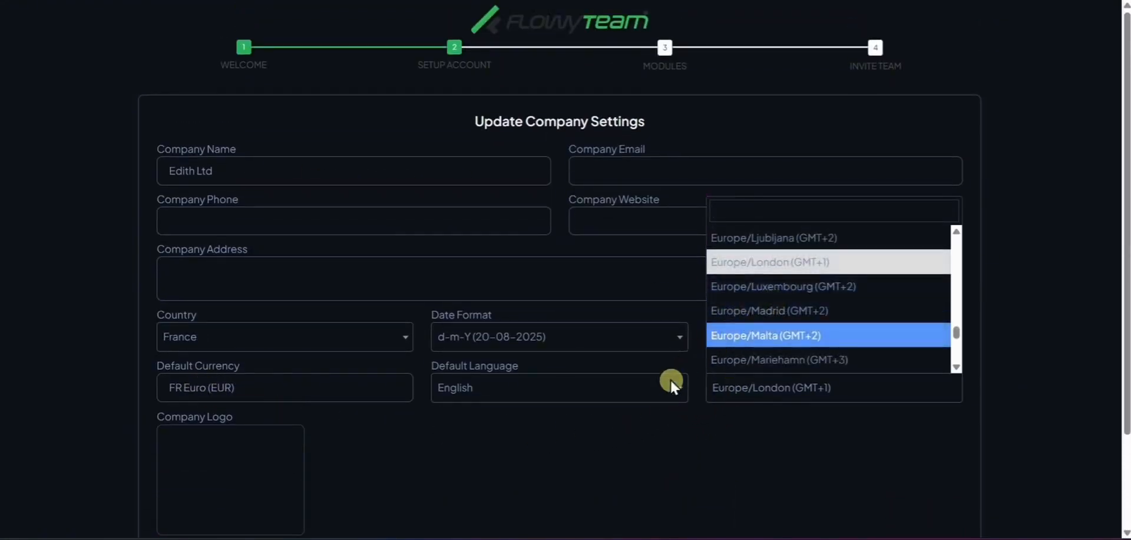
pyautogui.click(631, 421)
pyautogui.scroll(-2, 626, 427)
pyautogui.click(941, 471)
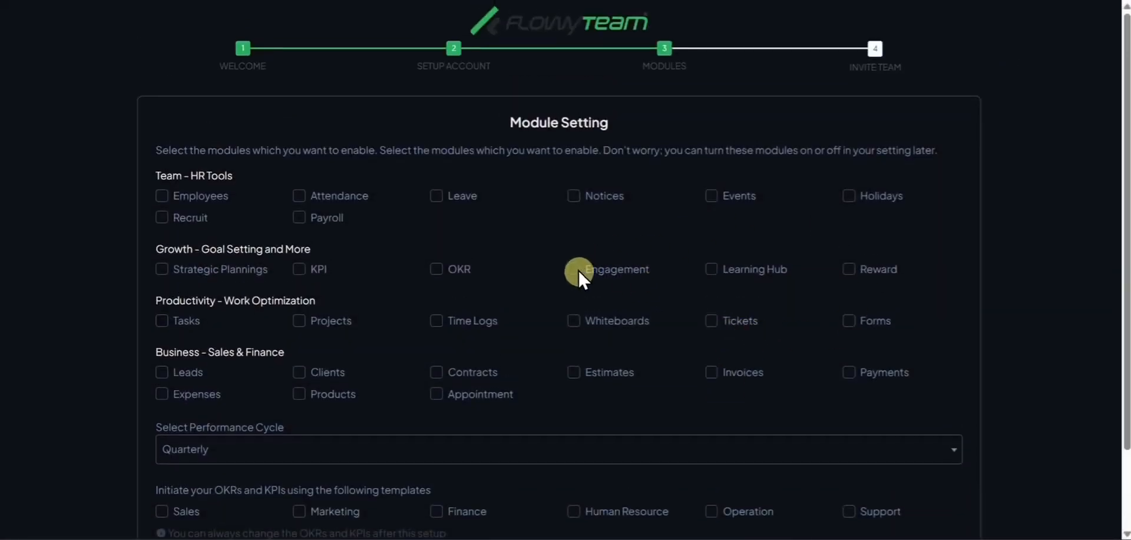
# Enable the Employees, Attendance and Leave modules and complete the setup without inviting team members.
pyautogui.click(162, 196)
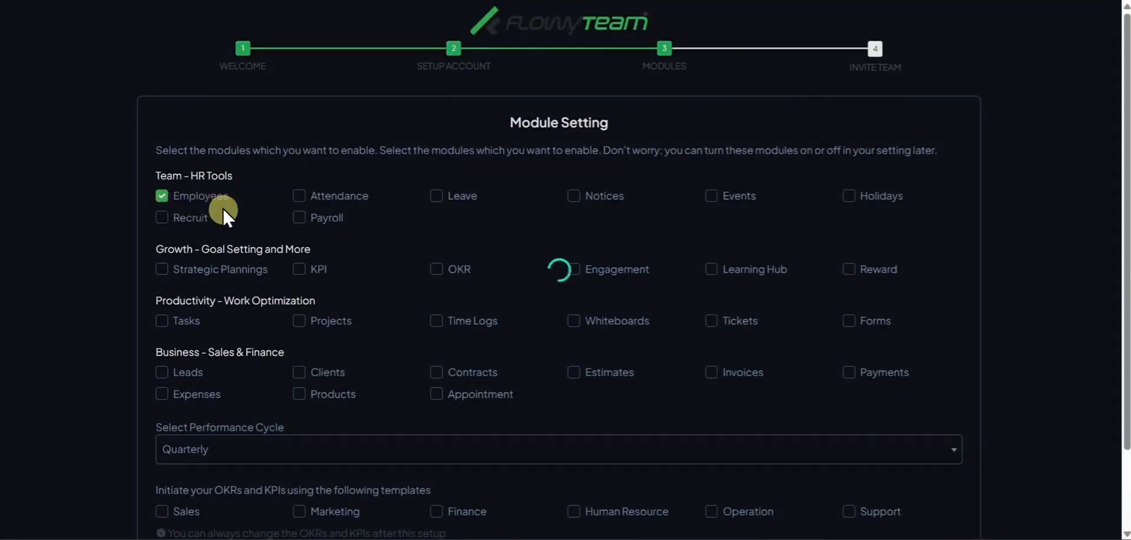
pyautogui.click(296, 198)
pyautogui.click(436, 195)
pyautogui.scroll(-2, 520, 272)
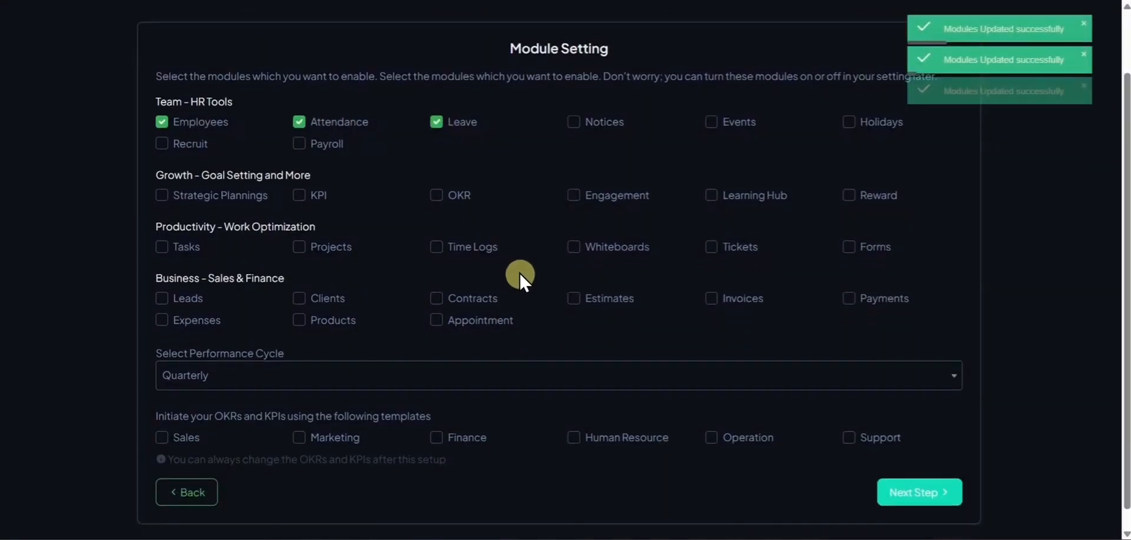
pyautogui.scroll(-1, 519, 273)
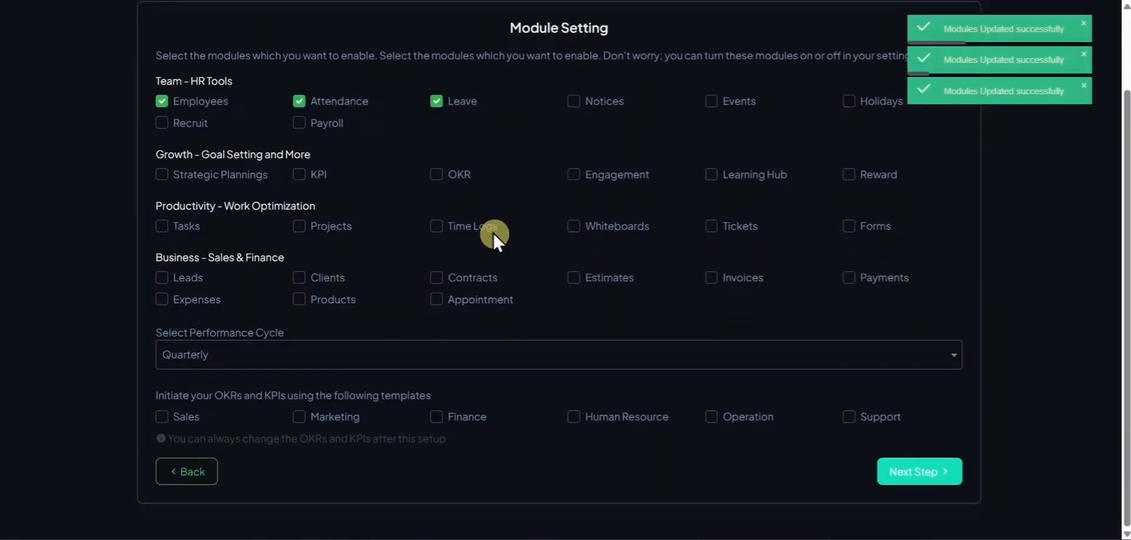
pyautogui.click(901, 469)
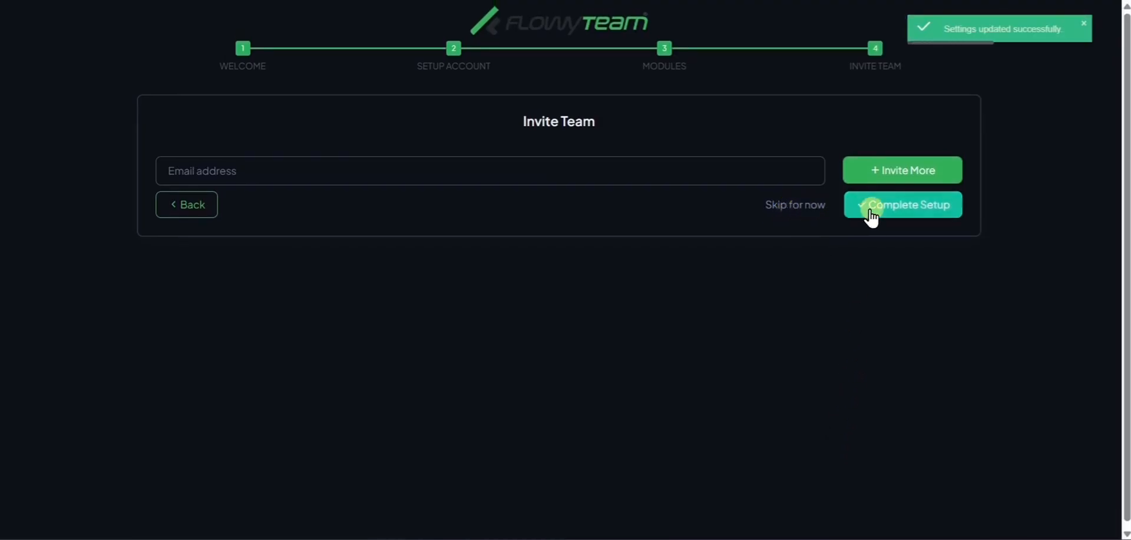
pyautogui.click(868, 213)
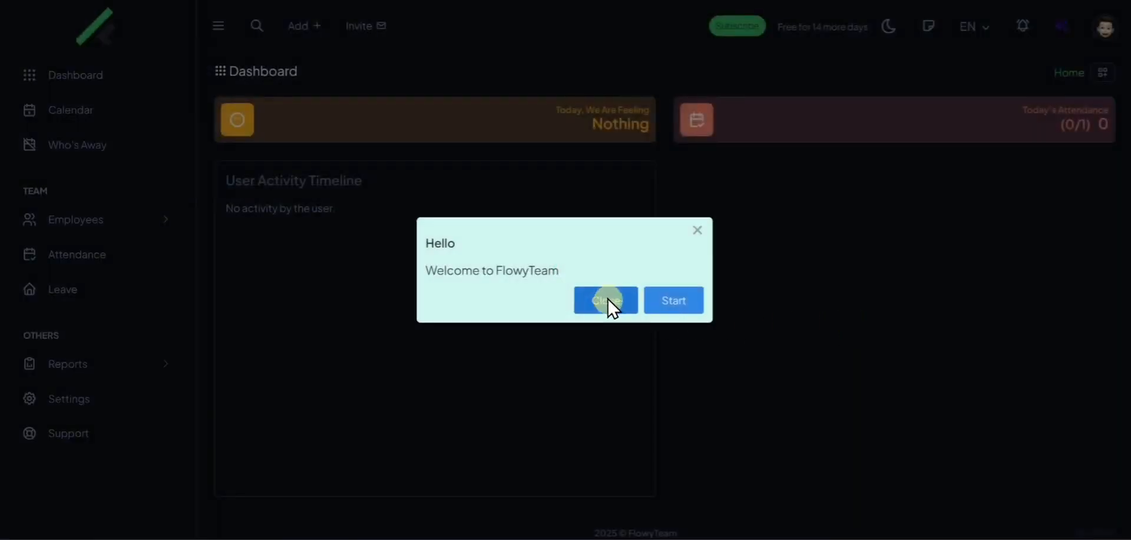
# Go through the welcome tour as far as the Settings hint, close it and switch the interface to light mode.
pyautogui.click(651, 299)
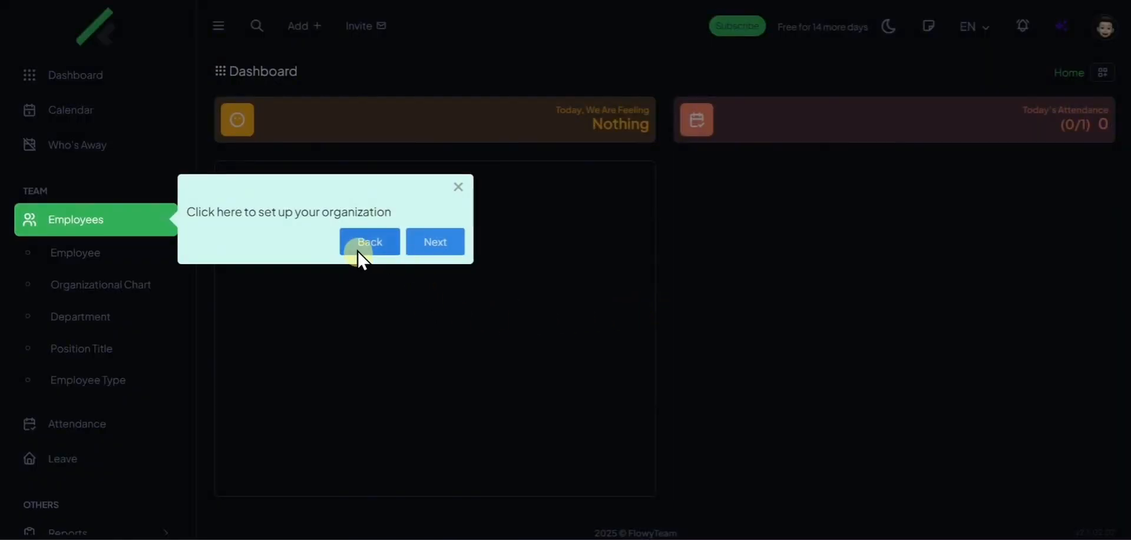
pyautogui.click(415, 244)
pyautogui.click(419, 274)
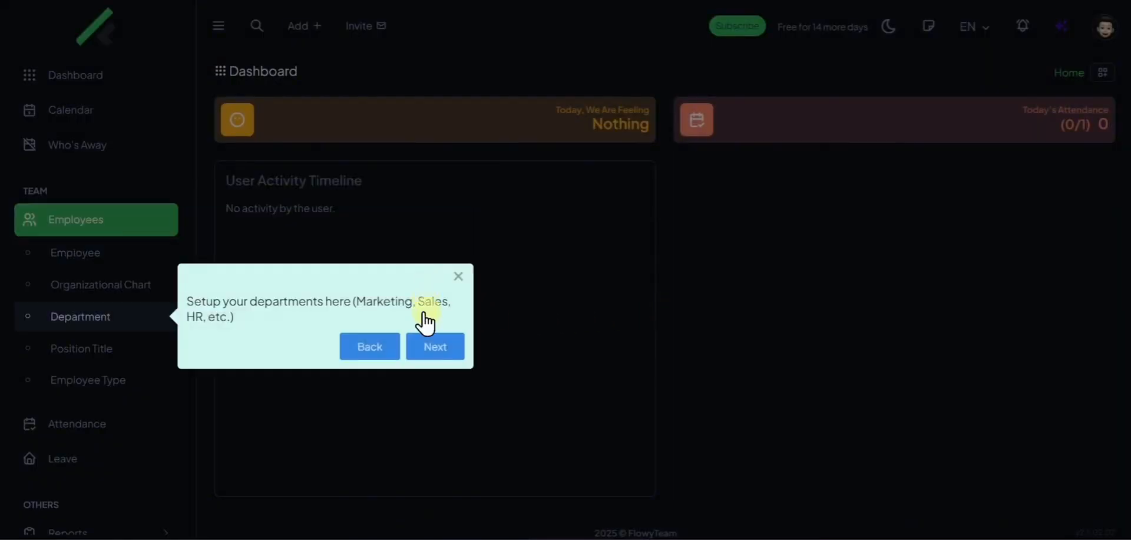
pyautogui.click(426, 346)
pyautogui.click(421, 378)
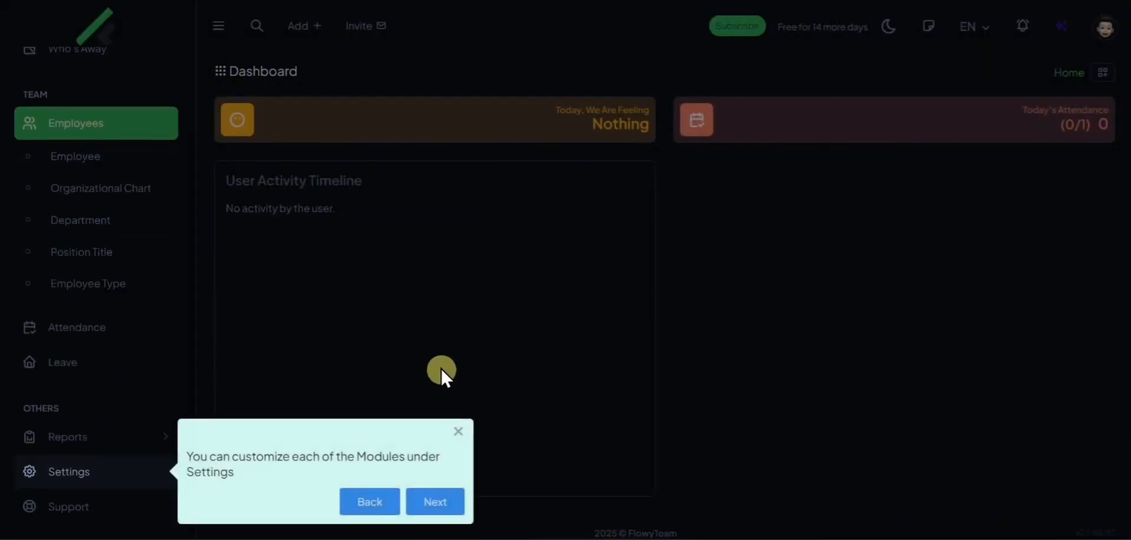
pyautogui.click(454, 428)
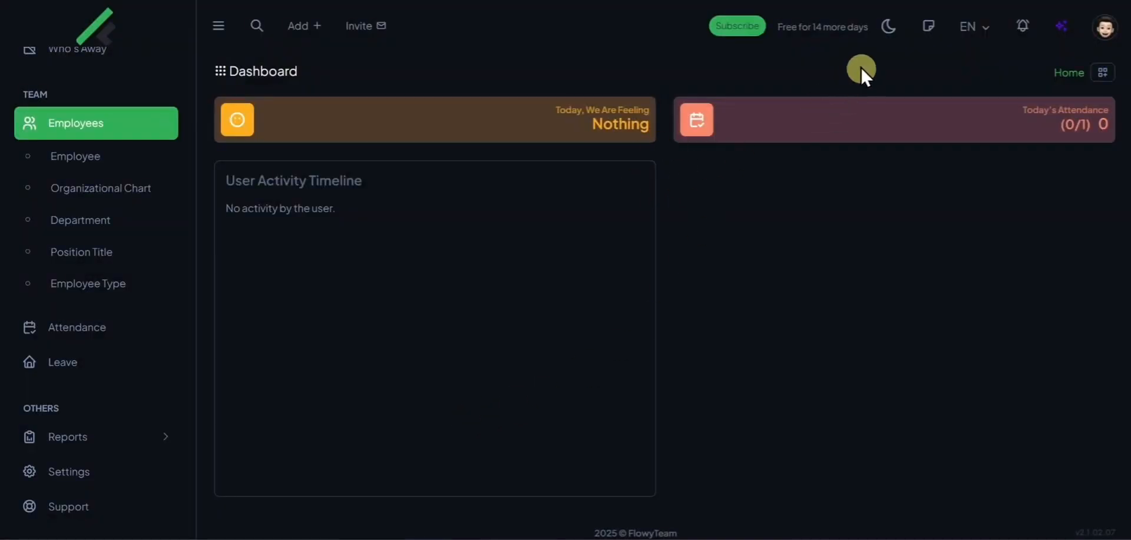
pyautogui.click(888, 27)
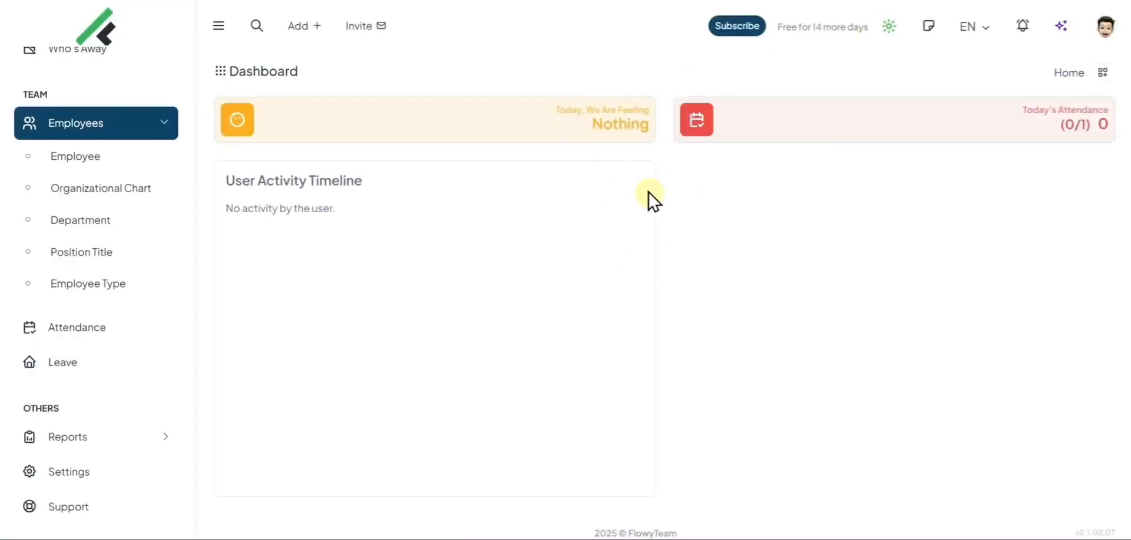
# Log in as employee to view the employee dashboard and return to the admin panel.
pyautogui.click(1102, 36)
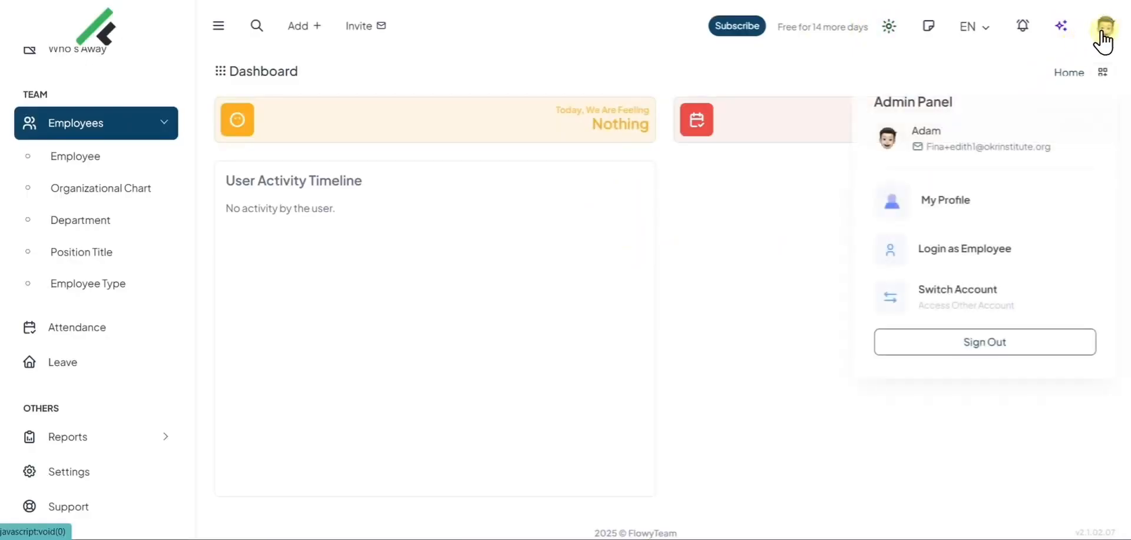
pyautogui.click(973, 227)
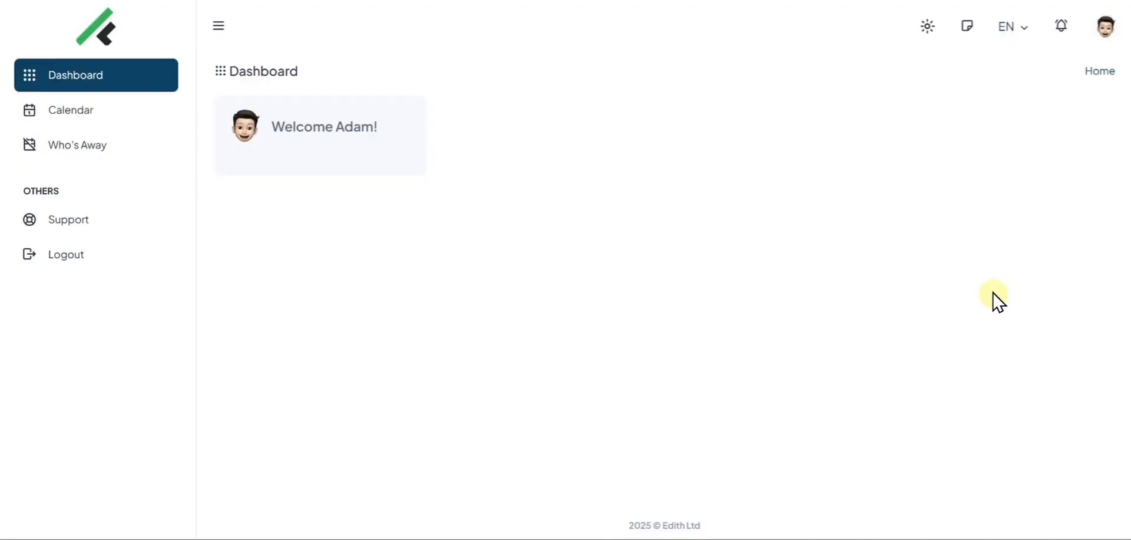
pyautogui.click(1104, 36)
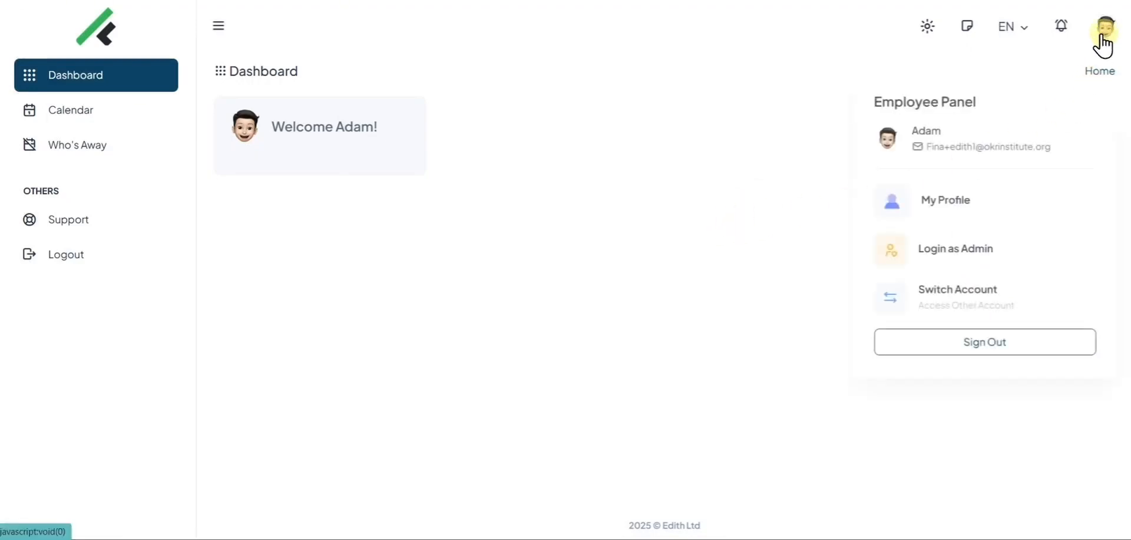
pyautogui.click(975, 222)
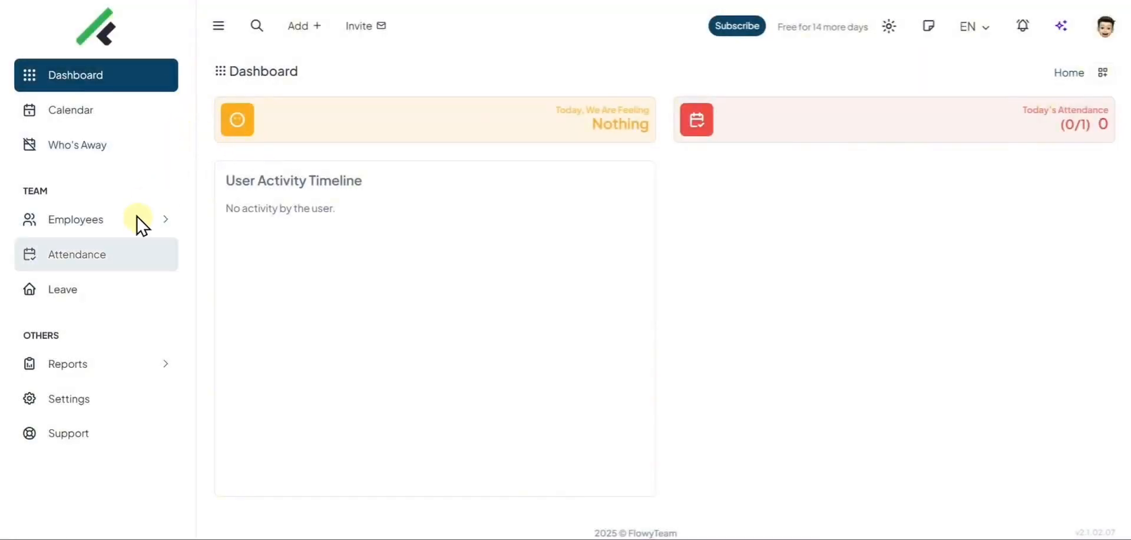
# Enable all admin modules, including Notices, in the module settings and skip the user guide.
pyautogui.click(96, 403)
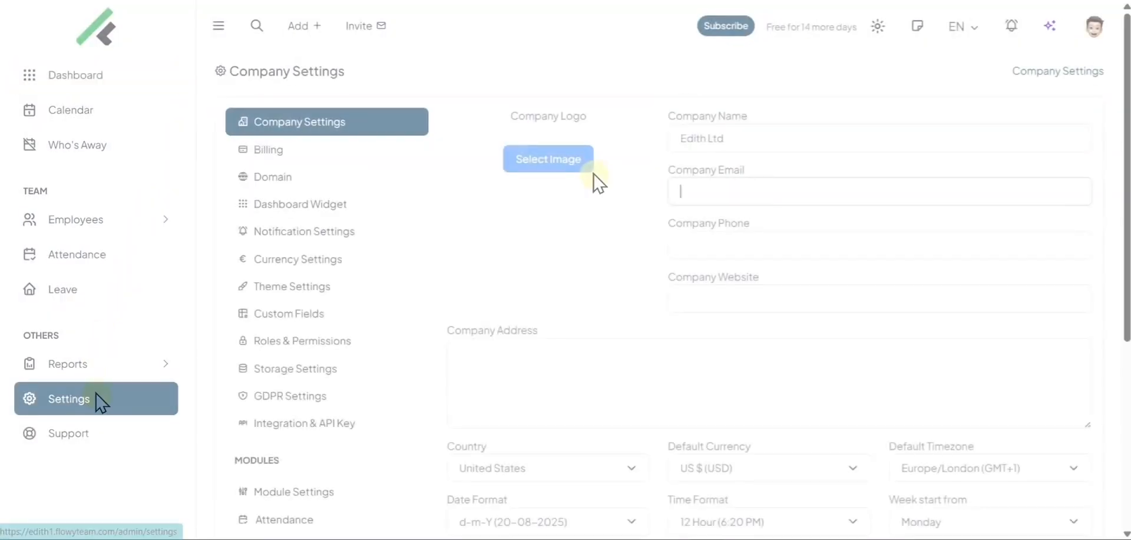
pyautogui.press('BackSpace')
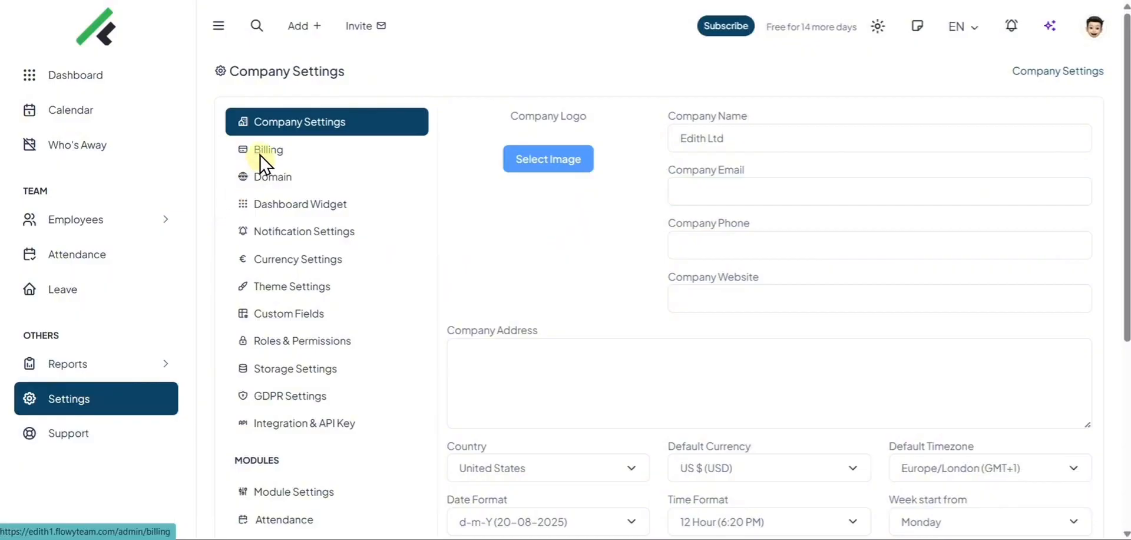
pyautogui.scroll(-3, 261, 162)
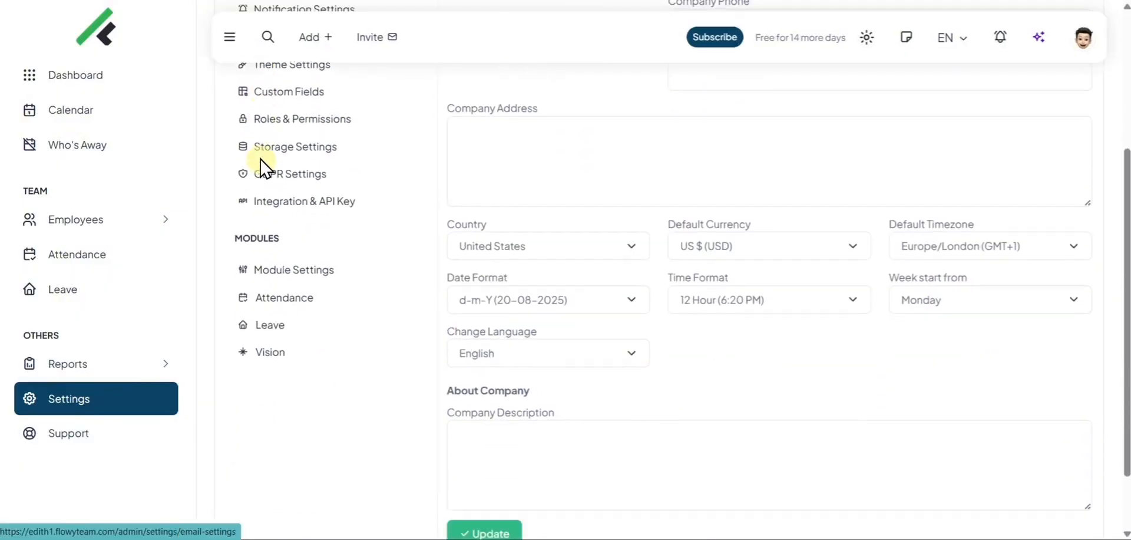
pyautogui.click(295, 272)
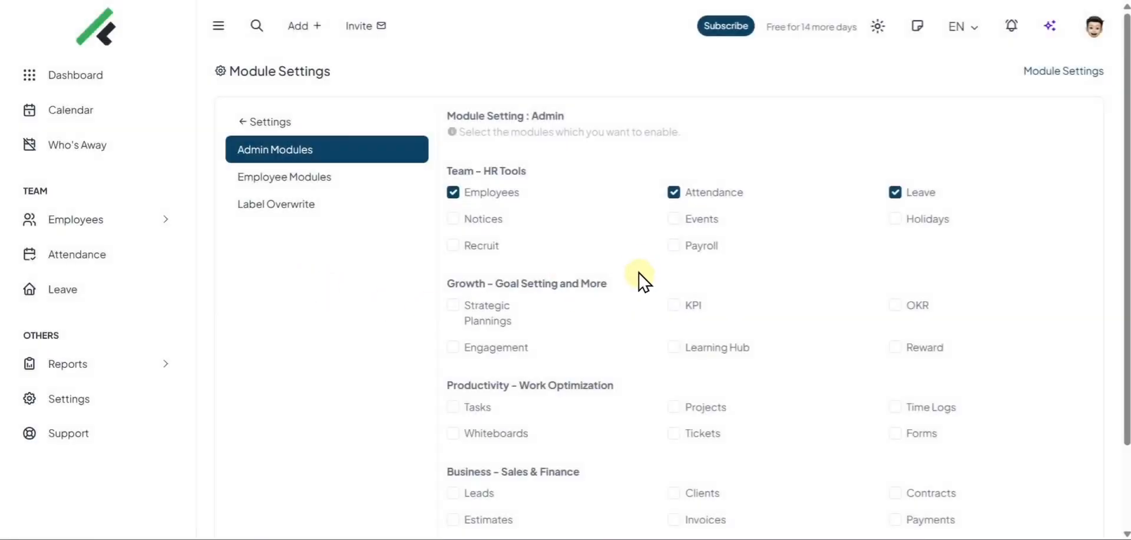
pyautogui.scroll(-2, 633, 271)
pyautogui.click(465, 118)
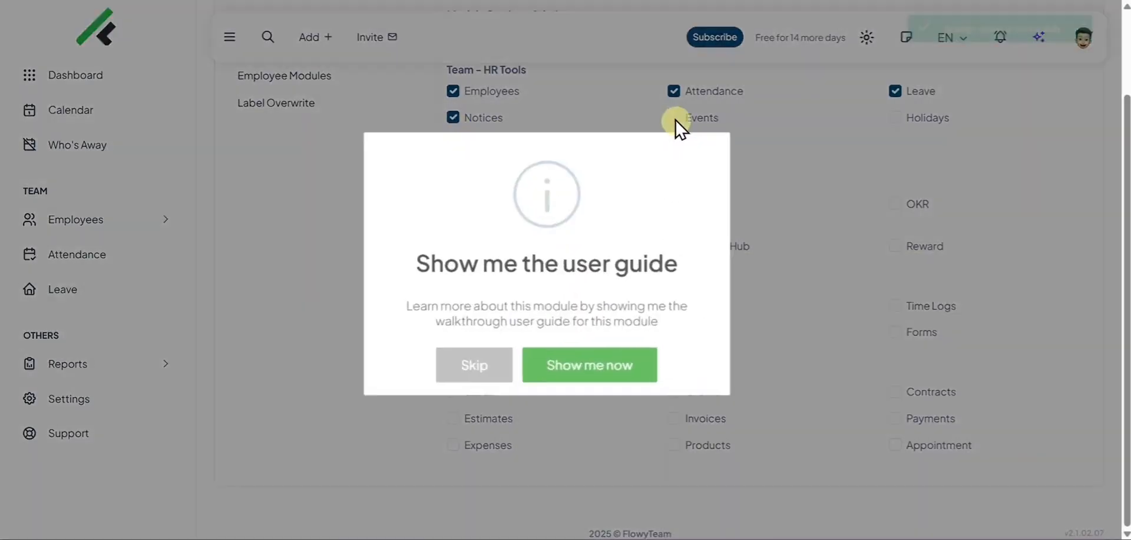
pyautogui.click(504, 362)
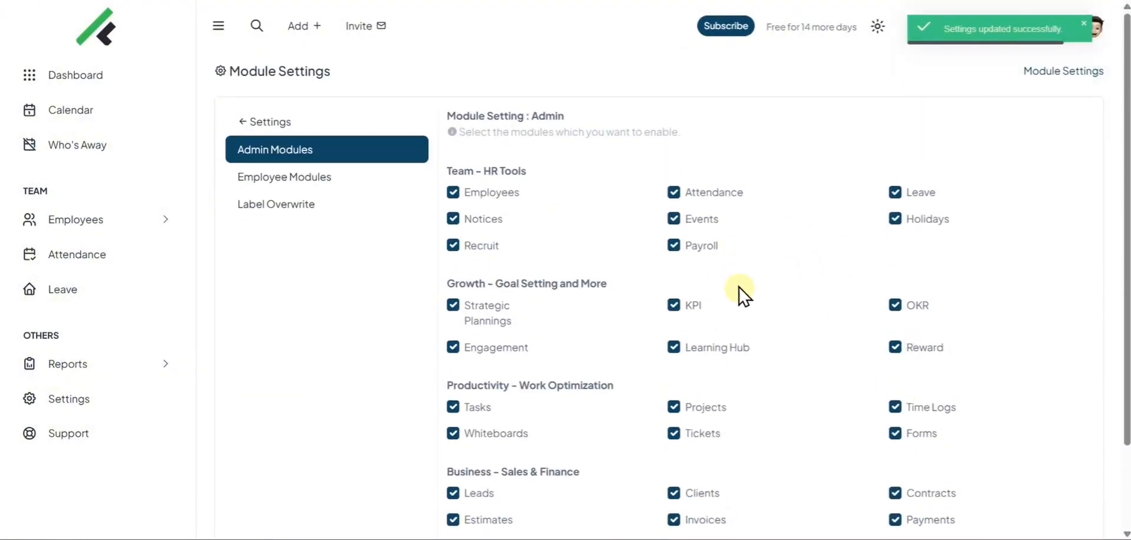
# Enable all modules for employees and for clients in the module settings.
pyautogui.click(308, 188)
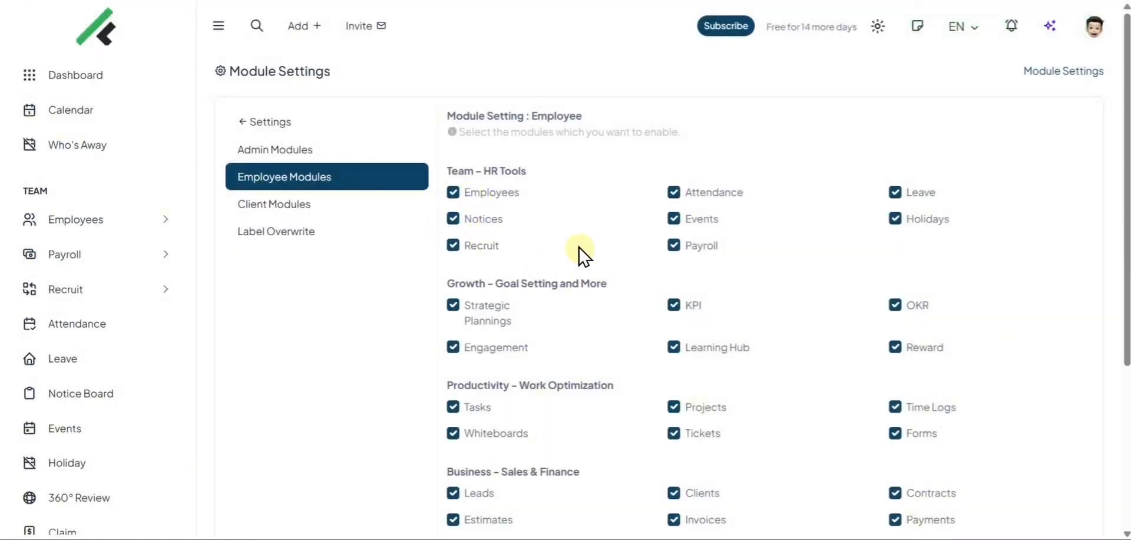
pyautogui.click(325, 208)
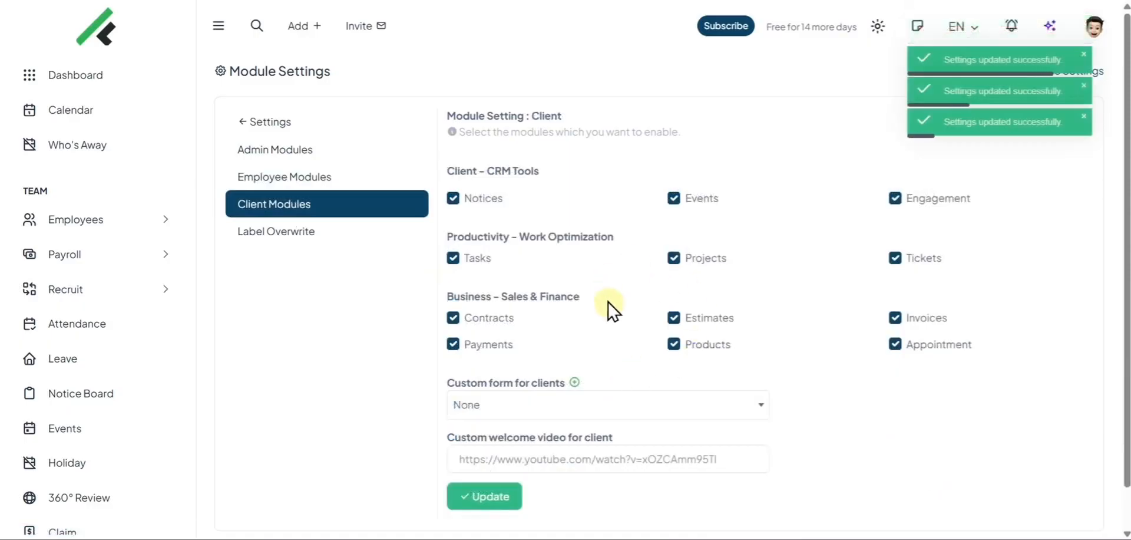
# Check the custom form choices for clients and open the form builder for a new form.
pyautogui.scroll(-1, 554, 248)
pyautogui.click(510, 360)
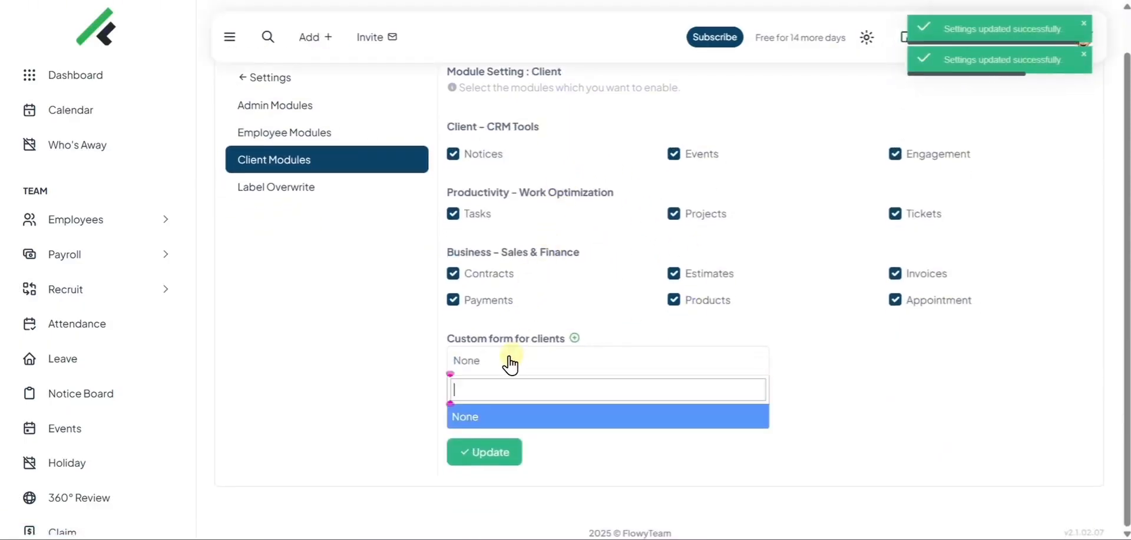
pyautogui.click(511, 362)
pyautogui.click(574, 337)
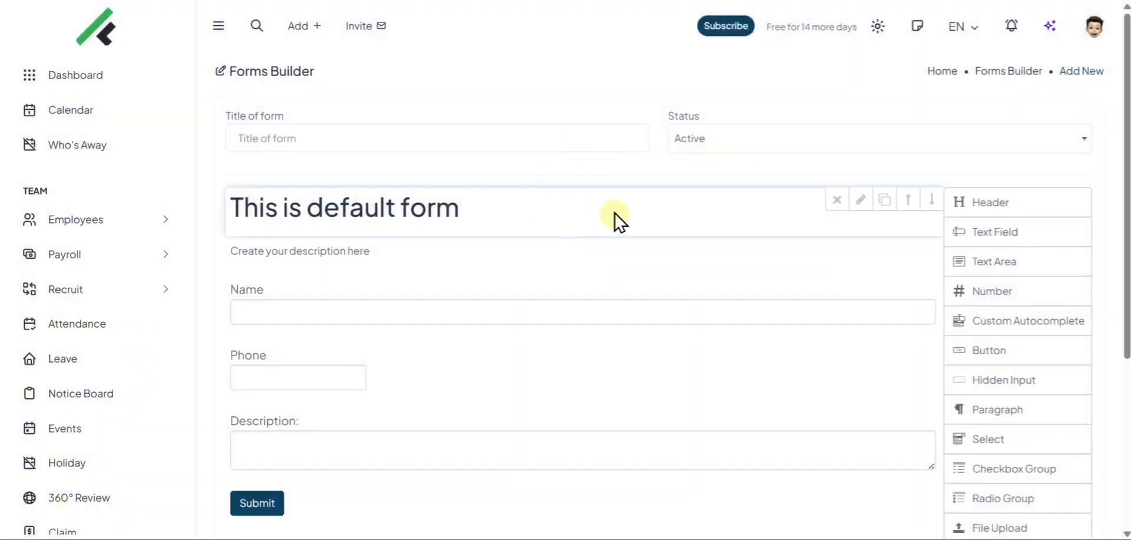
pyautogui.moveTo(1127, 70); pyautogui.dragTo(1103, 69)
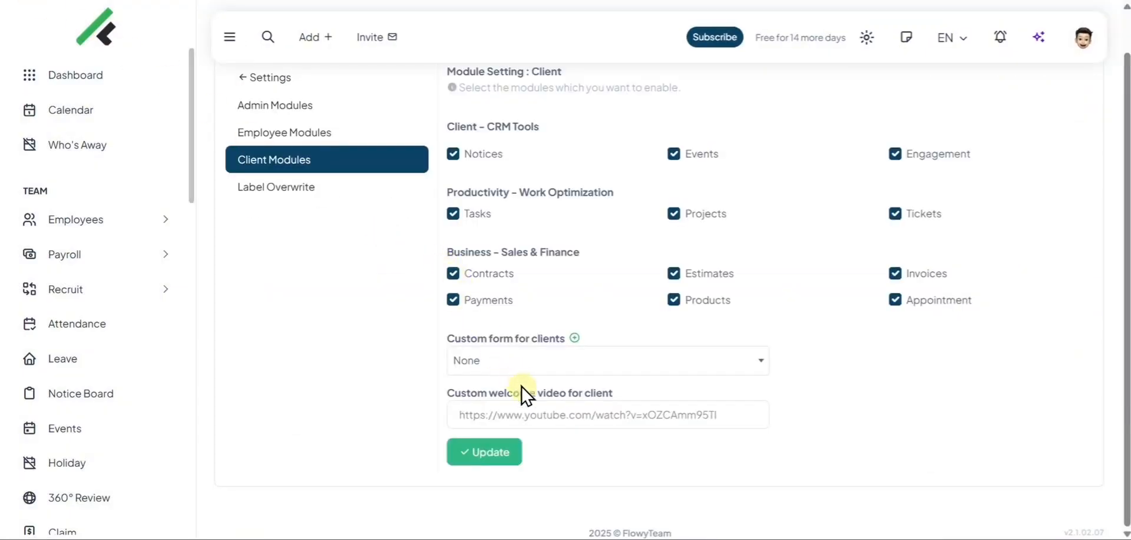
# Open the label overwrite settings, return to the company settings and look over the enabled modules in both navigation lists.
pyautogui.click(262, 189)
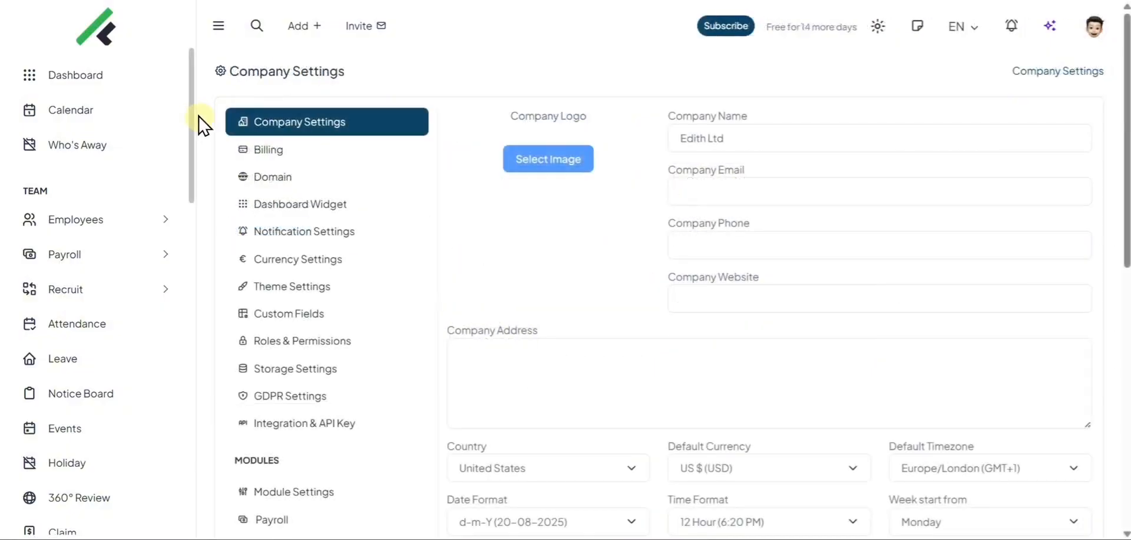
pyautogui.moveTo(190, 91); pyautogui.dragTo(189, 408)
pyautogui.scroll(-2, 314, 256)
pyautogui.scroll(-7, 315, 256)
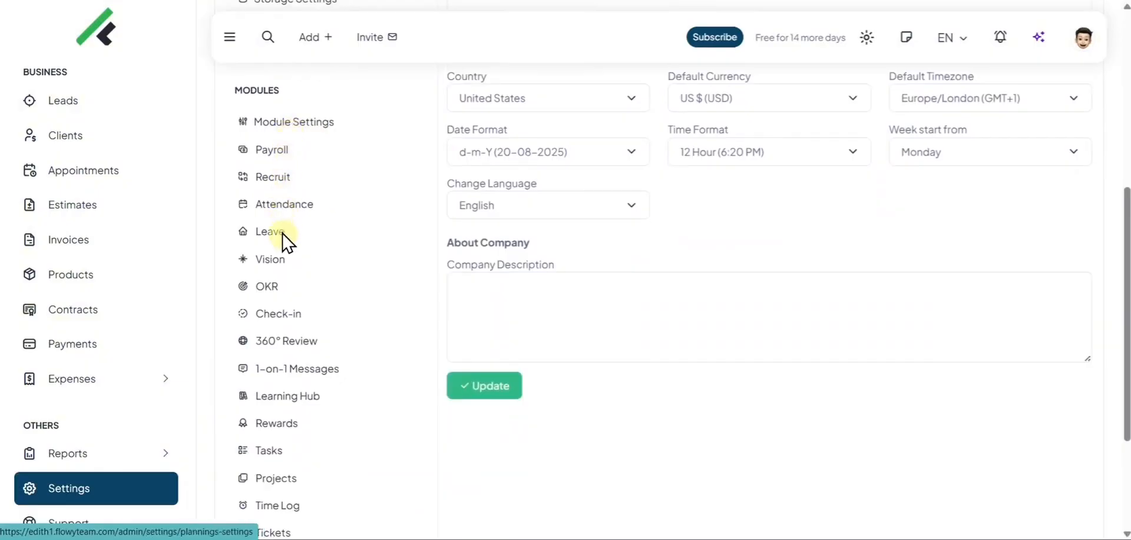
# Open the attendance module settings, add Saturday to the office opening days and keep the report timezone on Company Timezone.
pyautogui.scroll(-2, 281, 439)
pyautogui.scroll(-2, 281, 448)
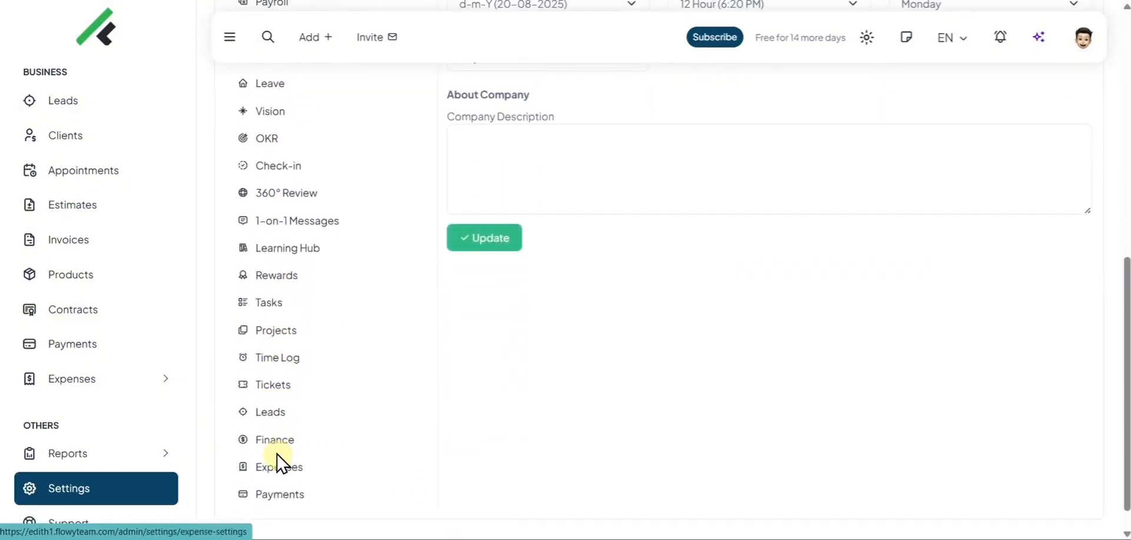
pyautogui.scroll(5, 295, 407)
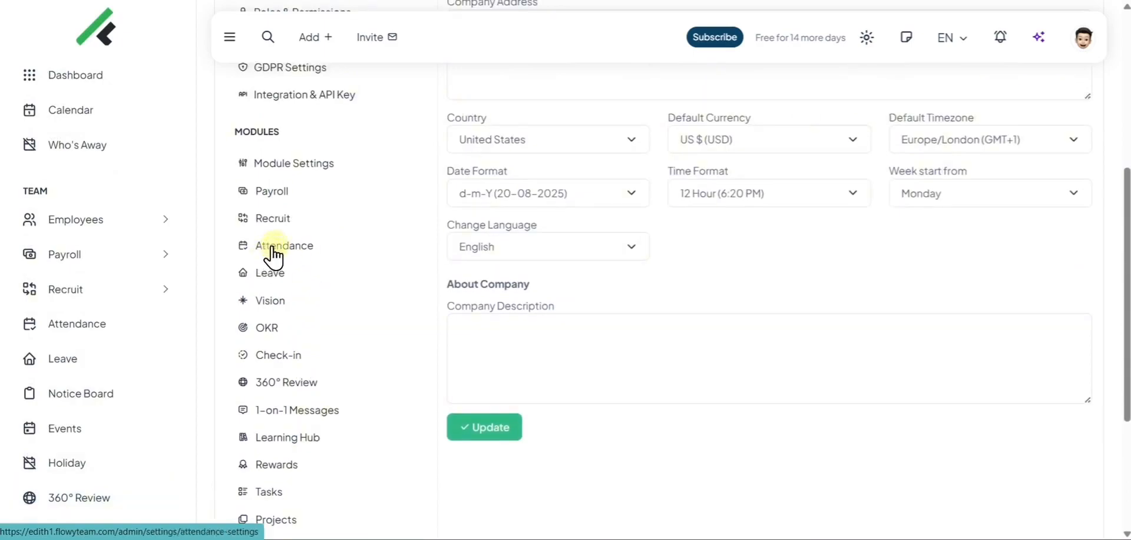
pyautogui.click(287, 243)
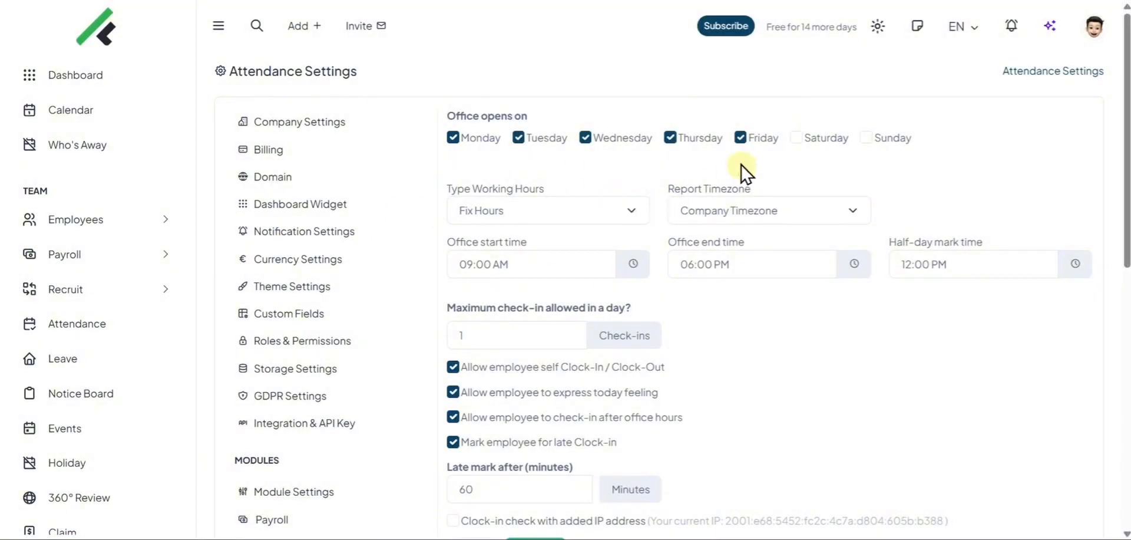
pyautogui.scroll(-2, 795, 341)
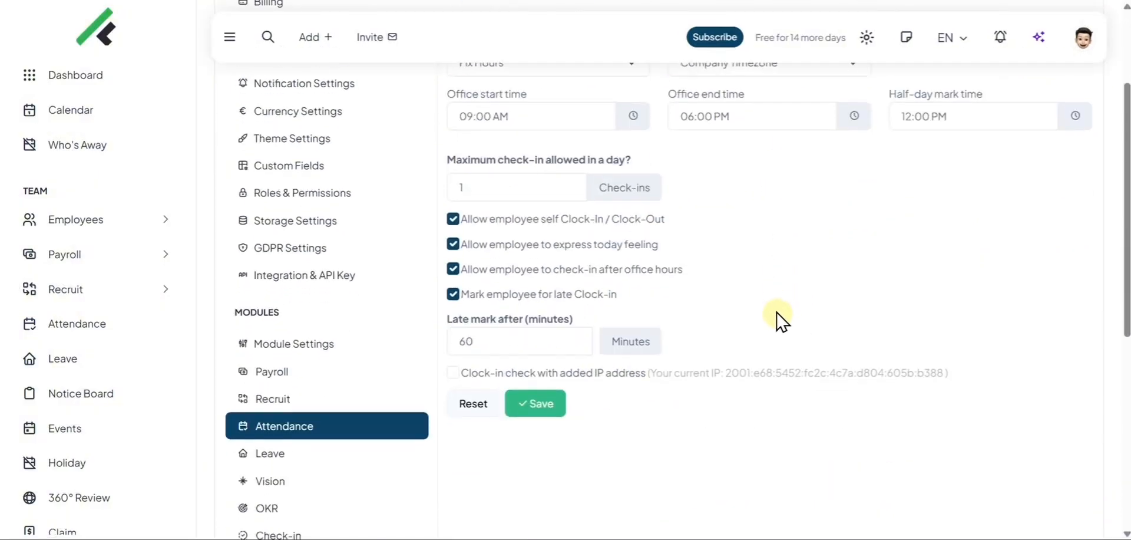
pyautogui.click(745, 141)
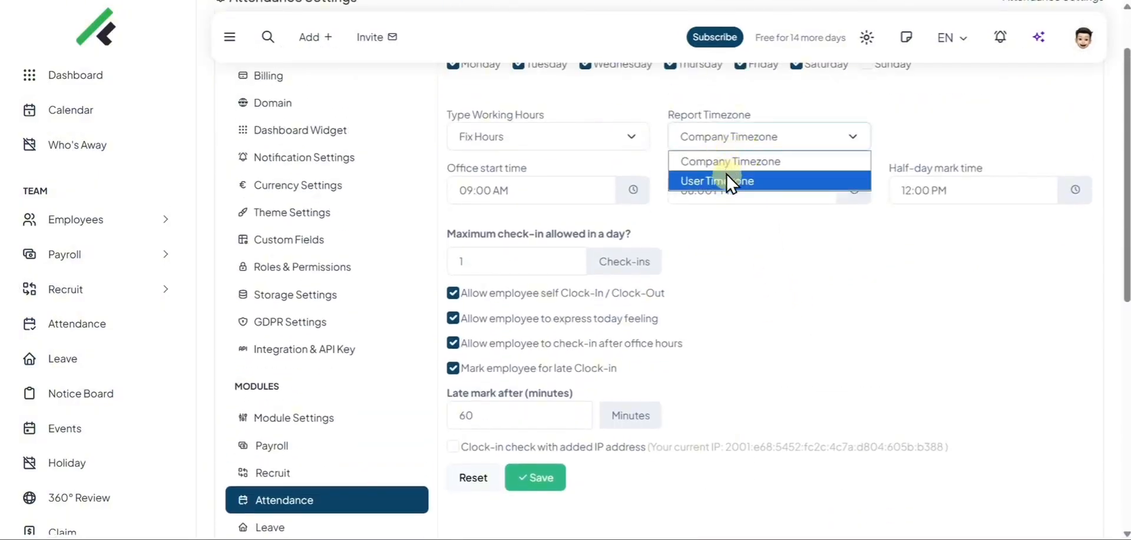
pyautogui.click(641, 156)
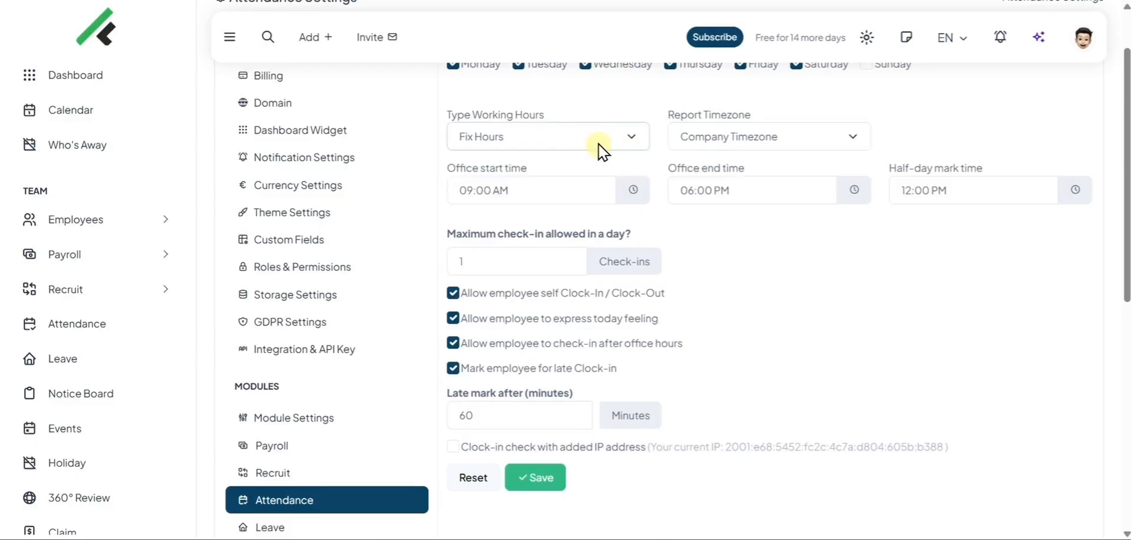
# Set the office end time to 05:30 PM in the attendance settings.
pyautogui.scroll(-2, 663, 206)
pyautogui.scroll(2, 665, 206)
pyautogui.click(680, 190)
pyautogui.click(690, 222)
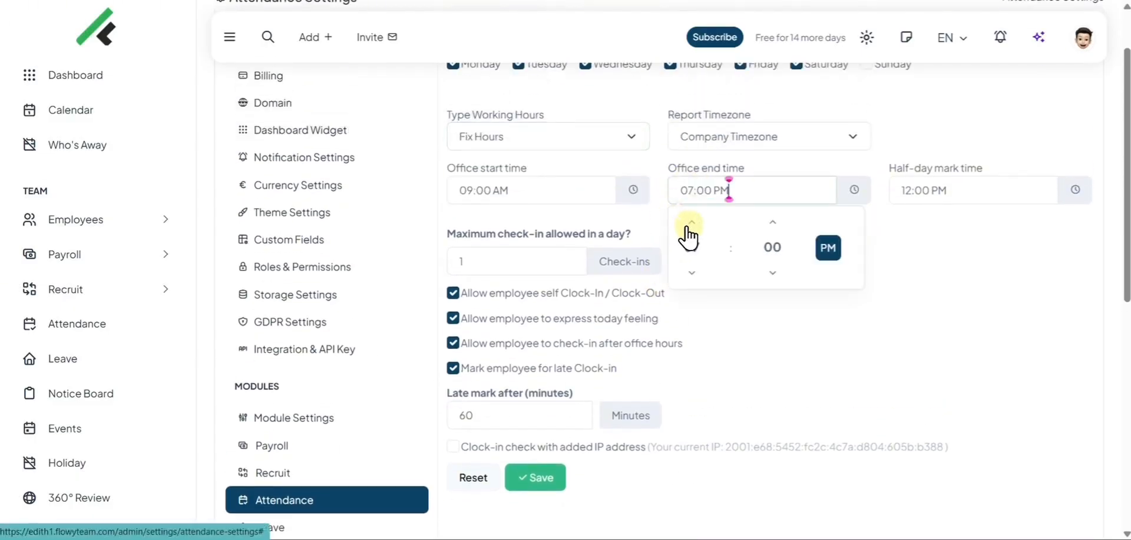
pyautogui.click(772, 222)
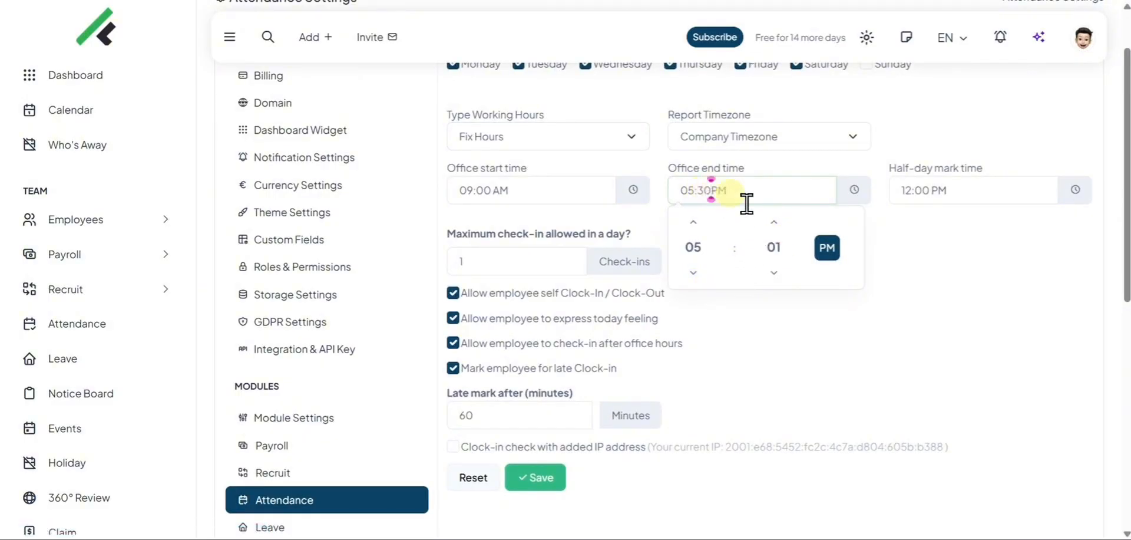
pyautogui.click(760, 351)
# Try the clock-in check with added IP address to see its entry field, and switch it off again.
pyautogui.scroll(-1, 746, 349)
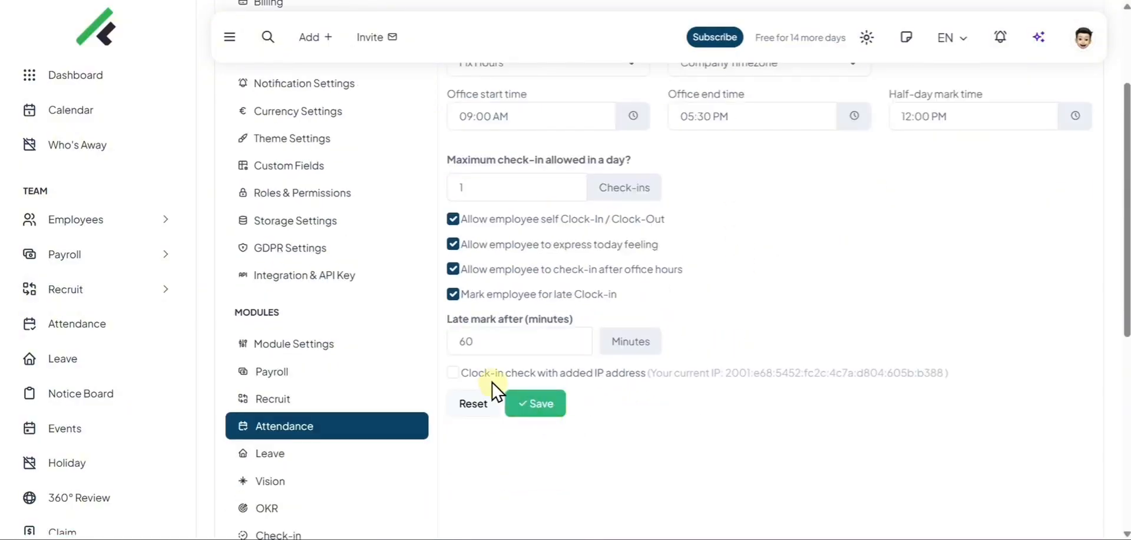
pyautogui.click(451, 373)
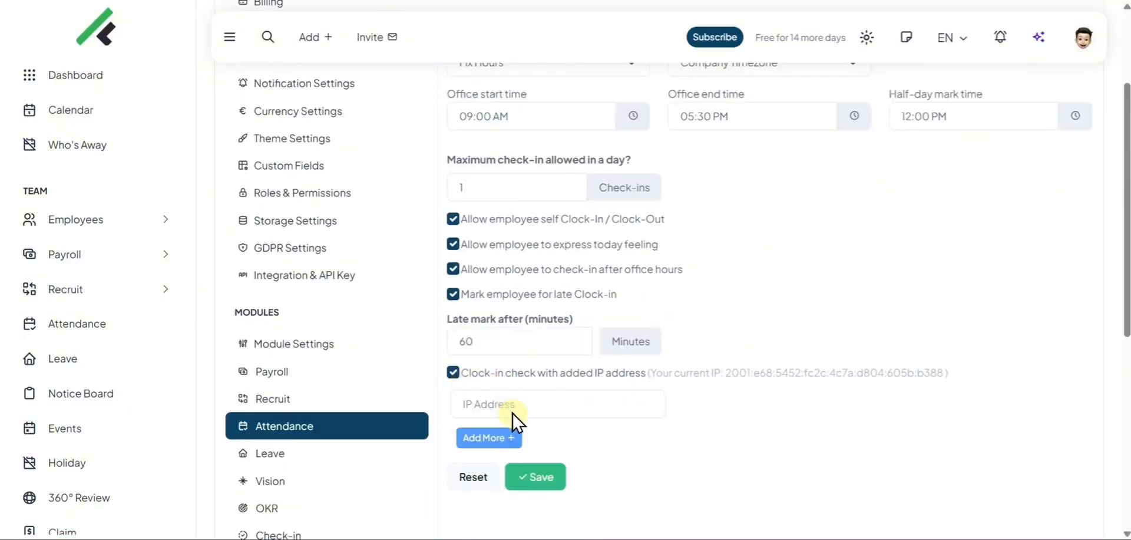
pyautogui.click(453, 373)
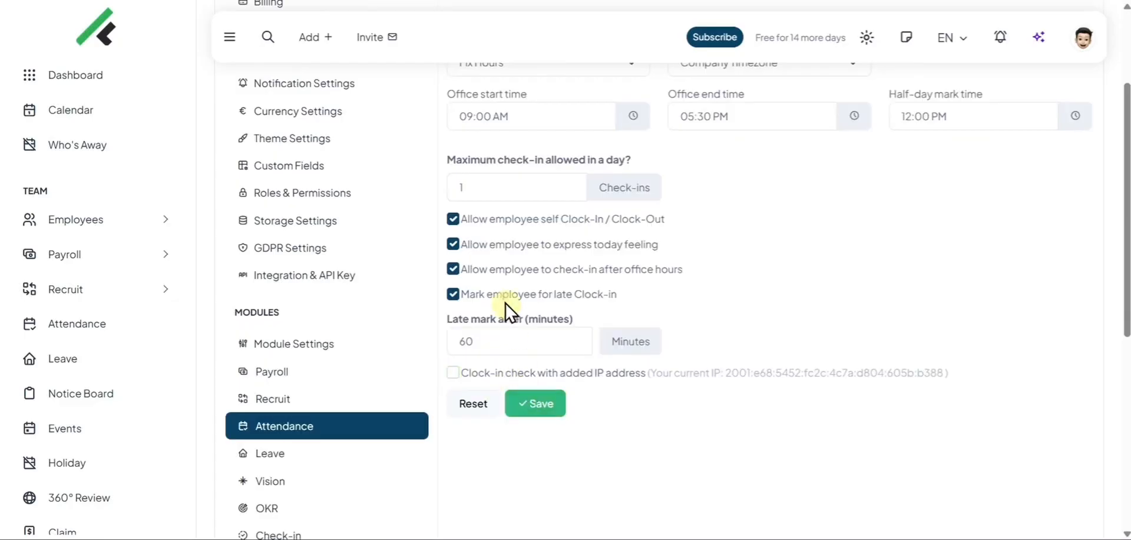
# Set the maximum check-ins allowed in a day to 10 and save the attendance settings.
pyautogui.click(463, 188)
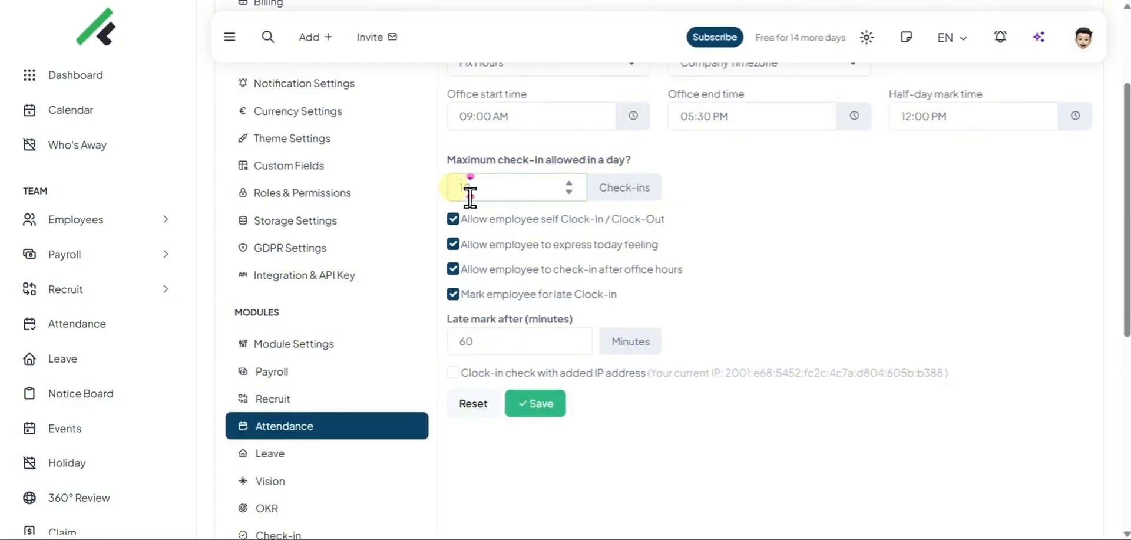
pyautogui.click(678, 250)
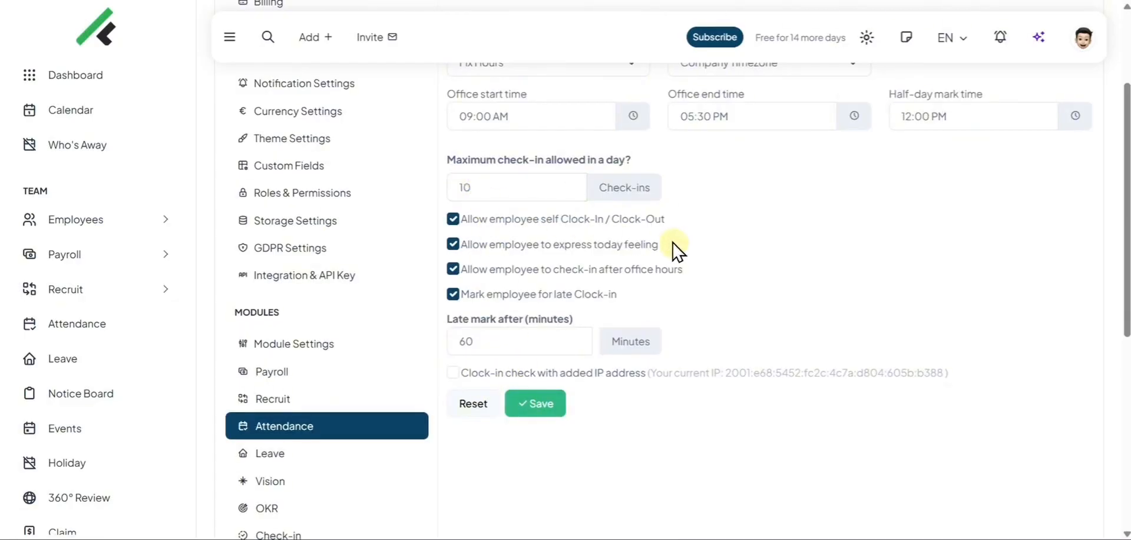
pyautogui.click(533, 406)
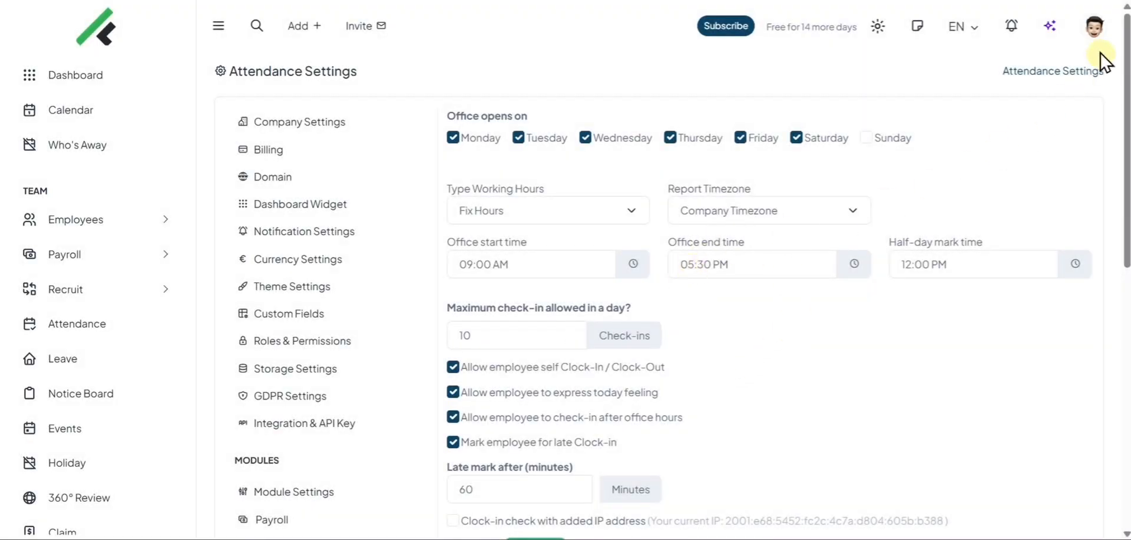
# Switch to the employee panel, look at the feeling choices and clock in with "Office" as the working location.
pyautogui.click(1094, 27)
pyautogui.click(973, 225)
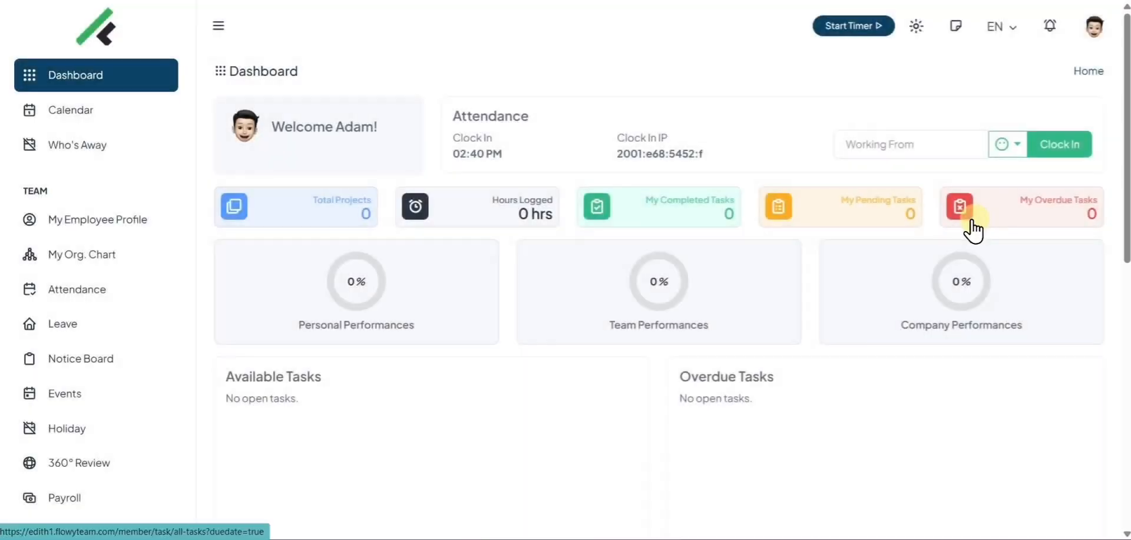
pyautogui.click(1001, 147)
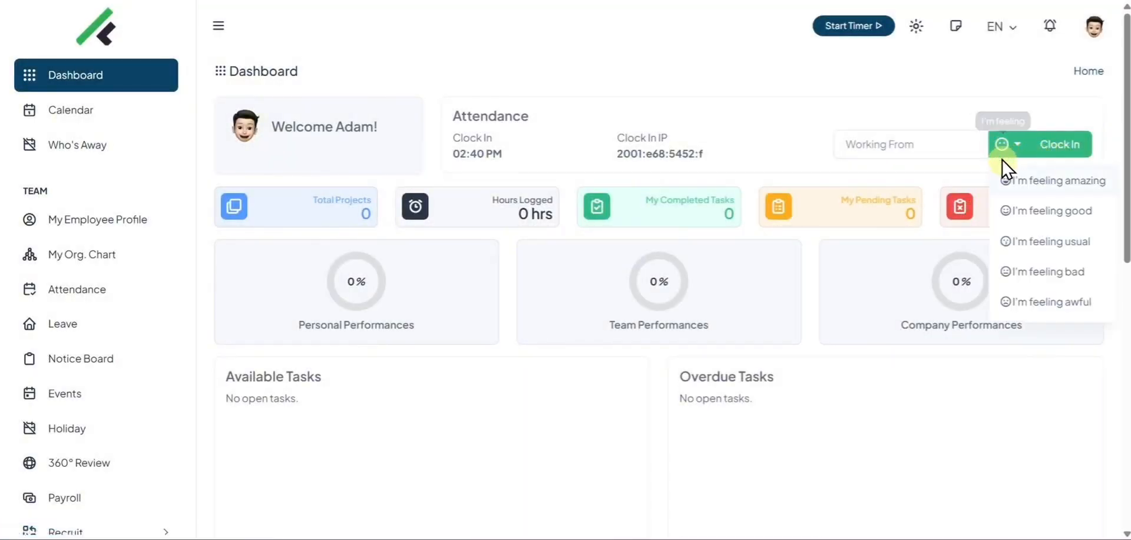
pyautogui.click(1008, 118)
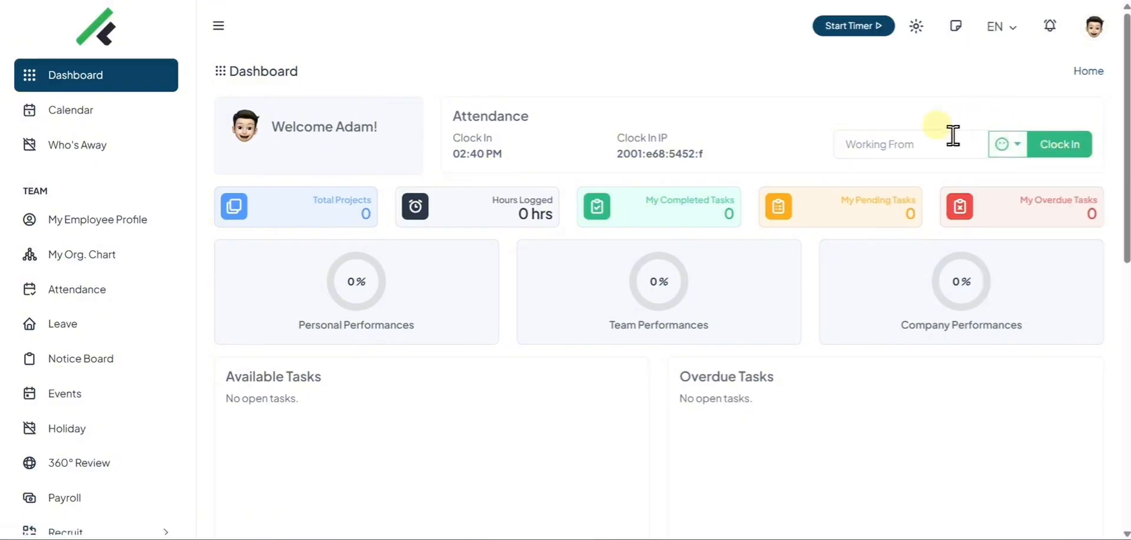
pyautogui.write('Office')
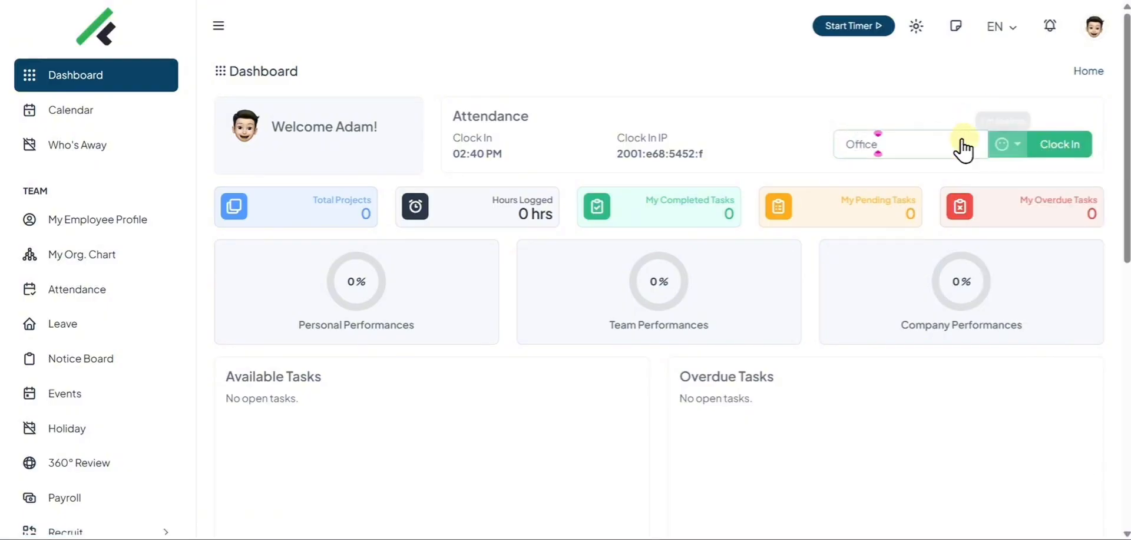
pyautogui.click(1046, 144)
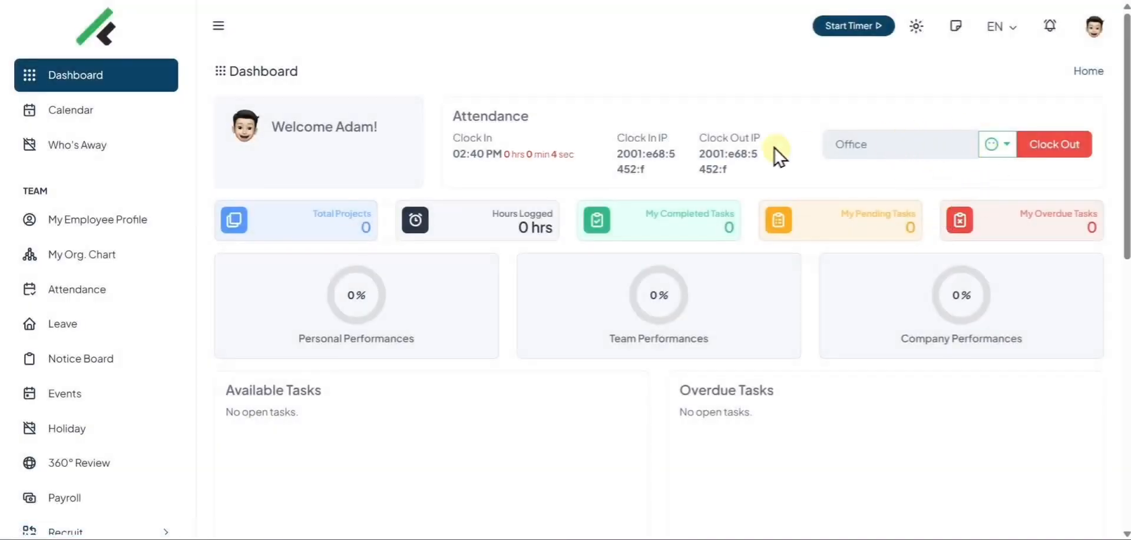
# Return from the employee panel to the admin account.
pyautogui.moveTo(555, 163); pyautogui.dragTo(519, 163)
pyautogui.click(1091, 28)
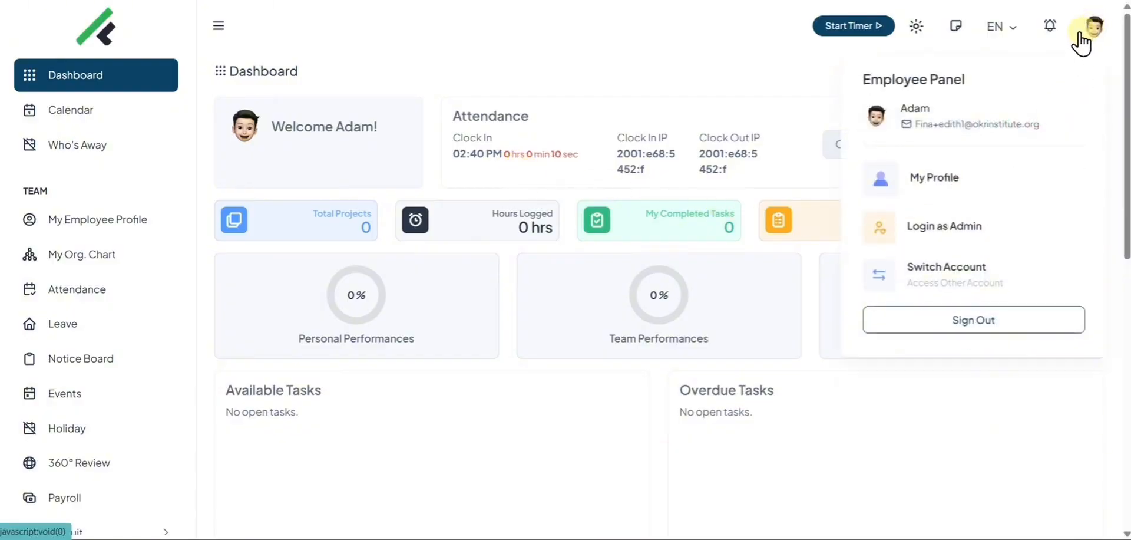
pyautogui.click(956, 228)
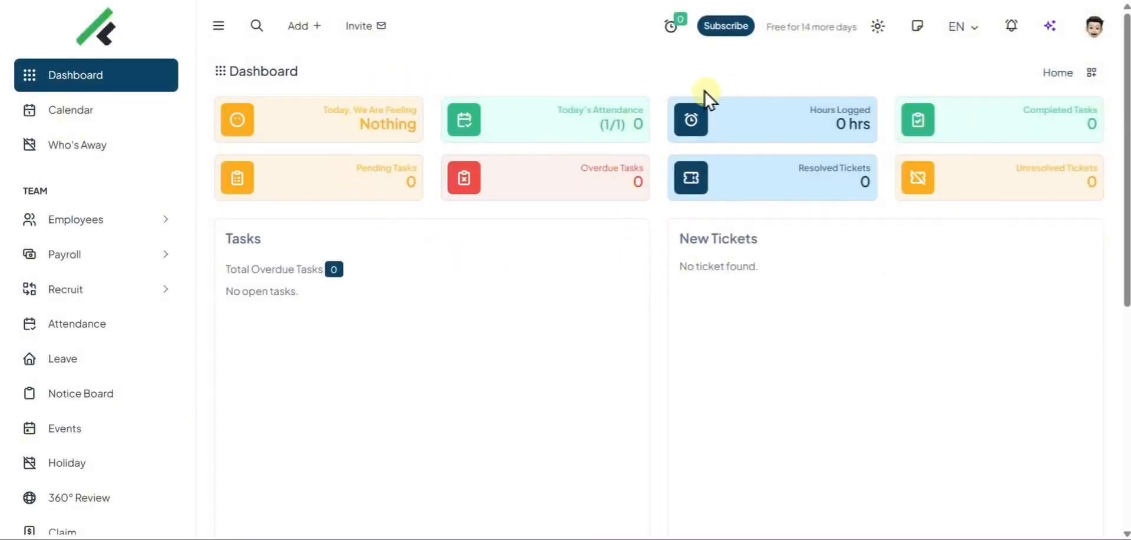
# Check the active timers list, and preview the dark theme before restoring the light one.
pyautogui.click(669, 26)
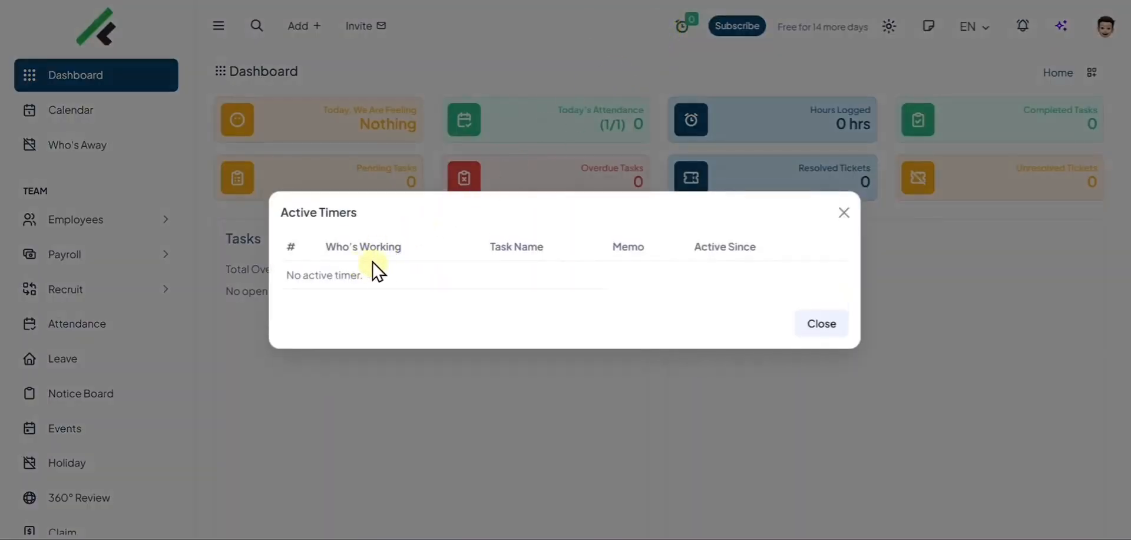
pyautogui.click(383, 237)
pyautogui.click(534, 132)
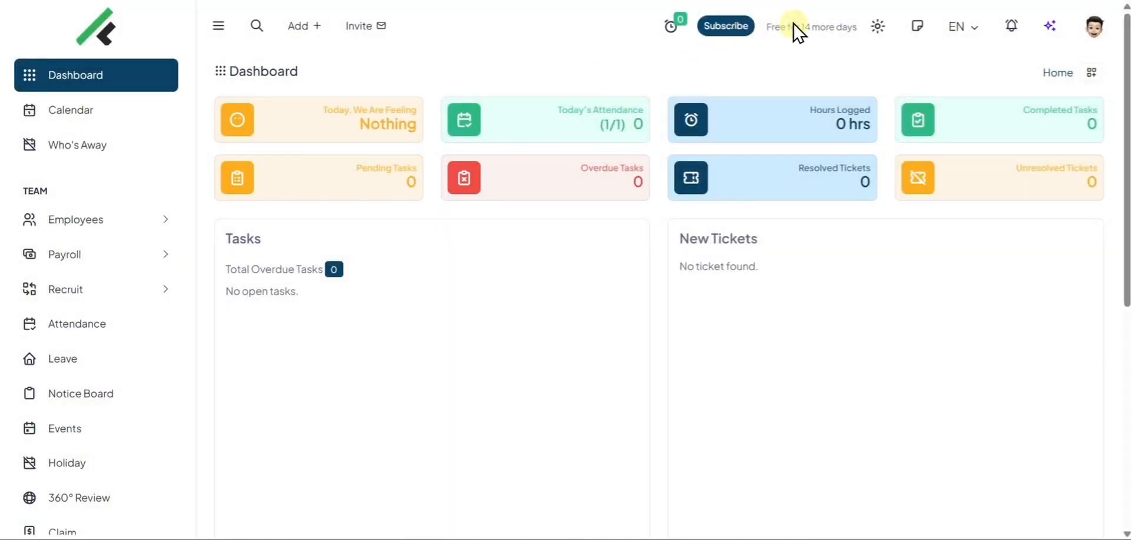
pyautogui.click(871, 31)
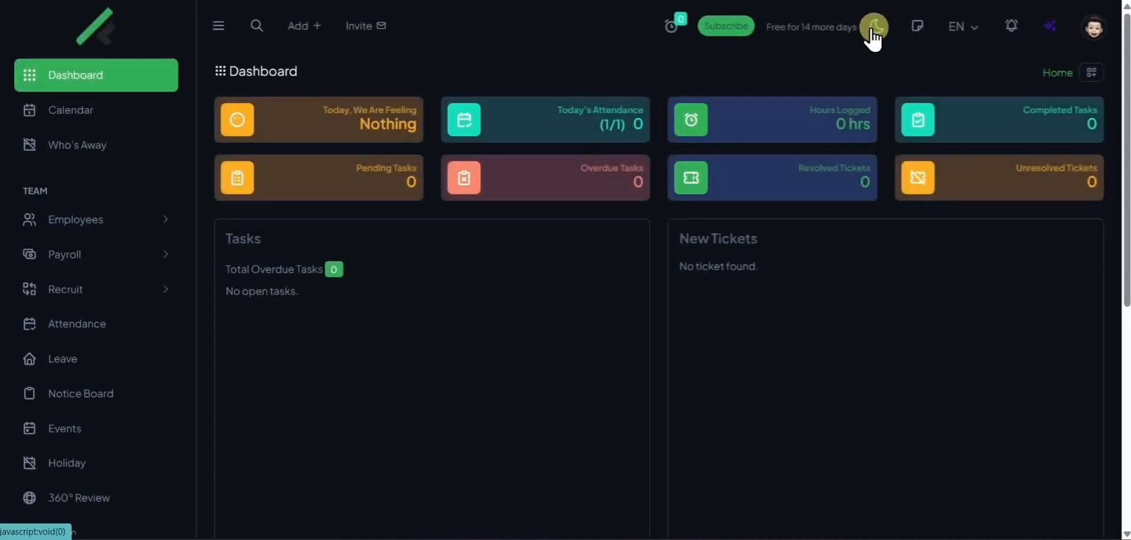
pyautogui.click(873, 30)
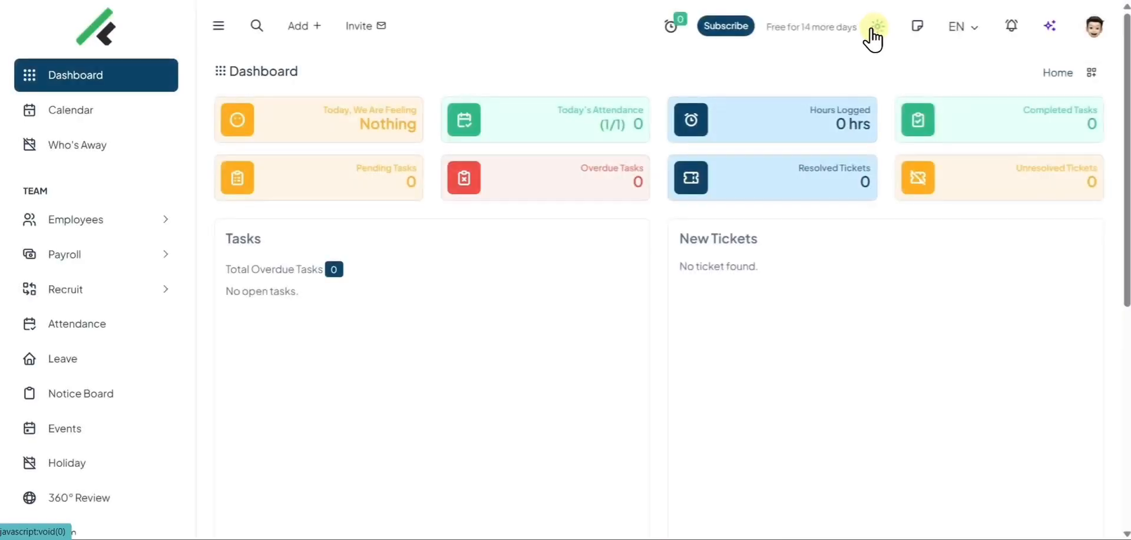
# Add an orange sticky note reading "You can write something here" and close the sticky notes.
pyautogui.click(916, 27)
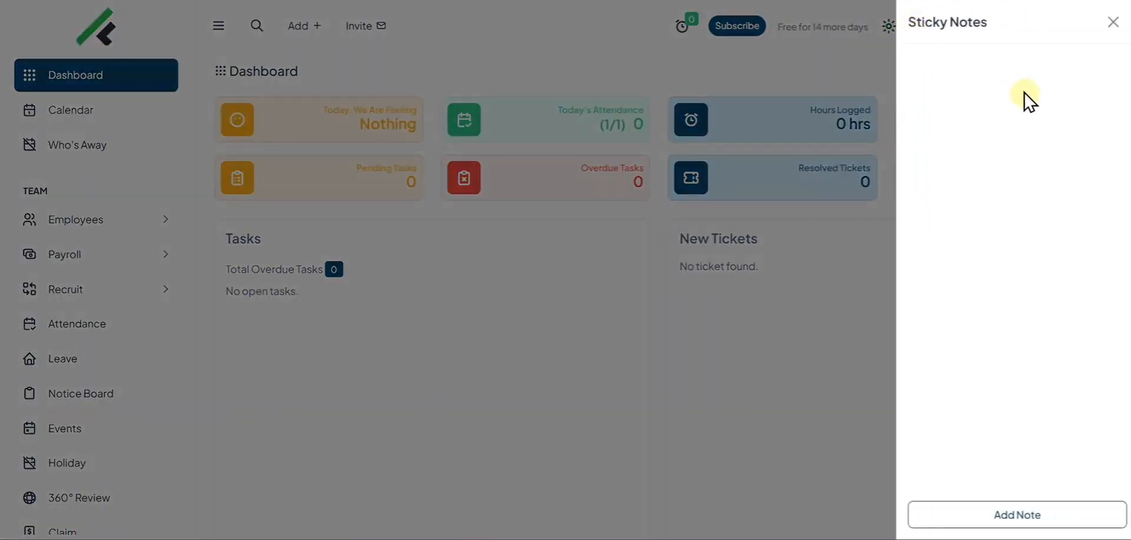
pyautogui.click(1017, 514)
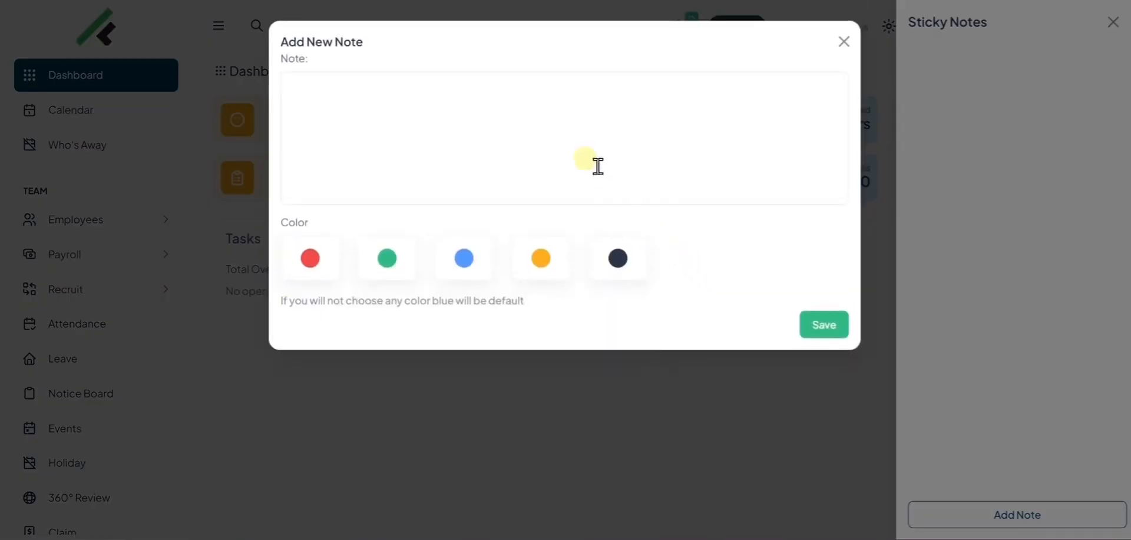
pyautogui.click(598, 166)
pyautogui.write('You can write something here')
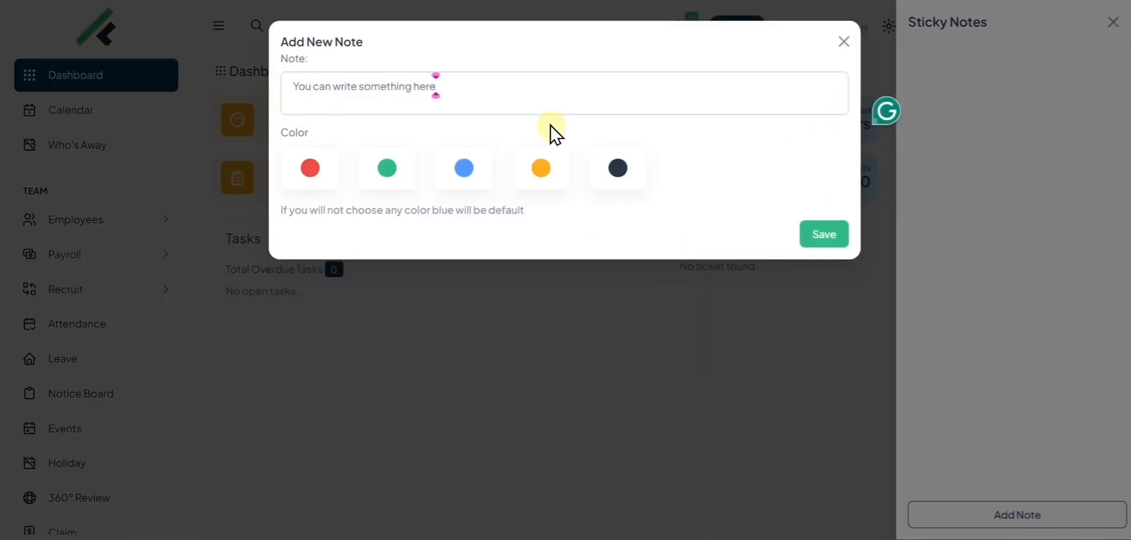
pyautogui.click(540, 168)
pyautogui.click(827, 236)
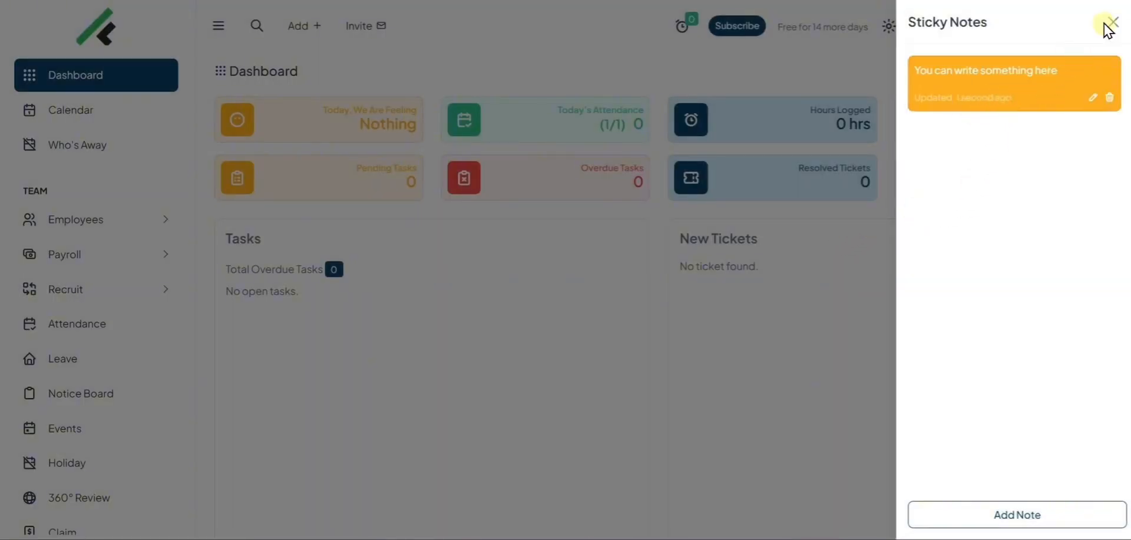
pyautogui.click(1110, 23)
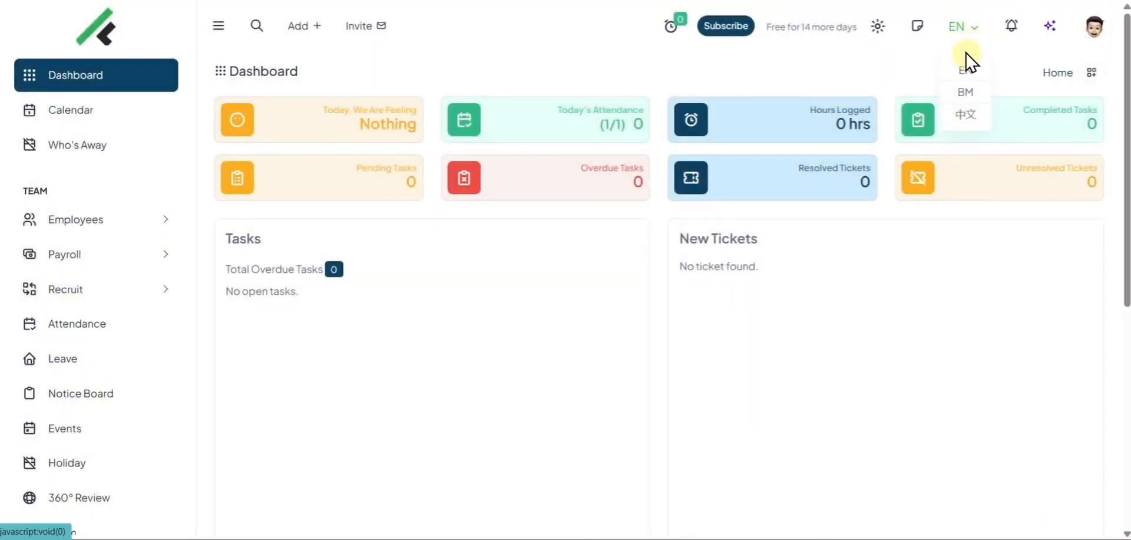
# Check the new notifications, and open Strategy AI with the B2C Marketing Specialist persona.
pyautogui.click(1011, 26)
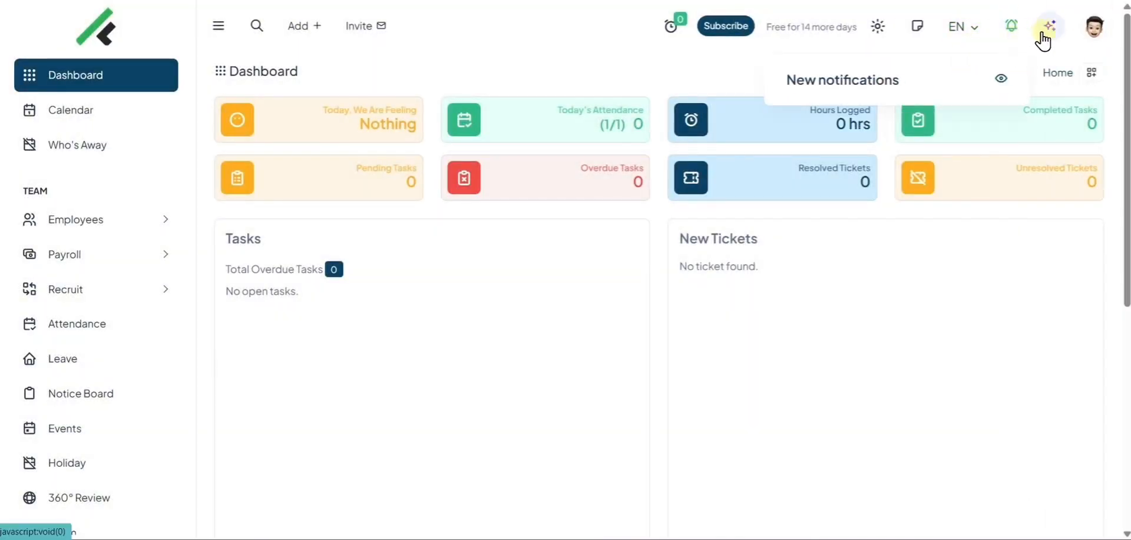
pyautogui.click(1042, 33)
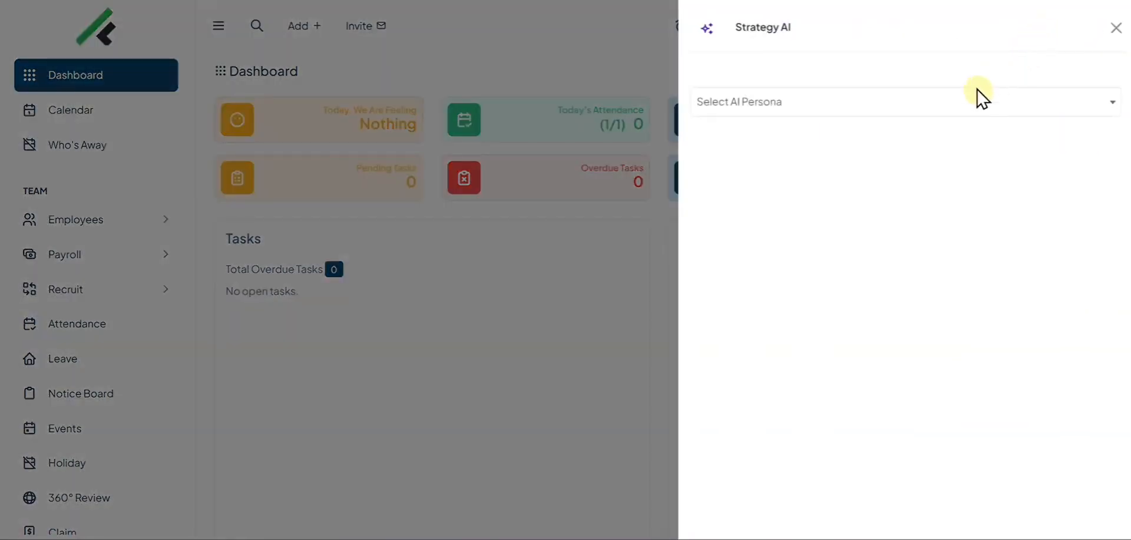
pyautogui.click(849, 99)
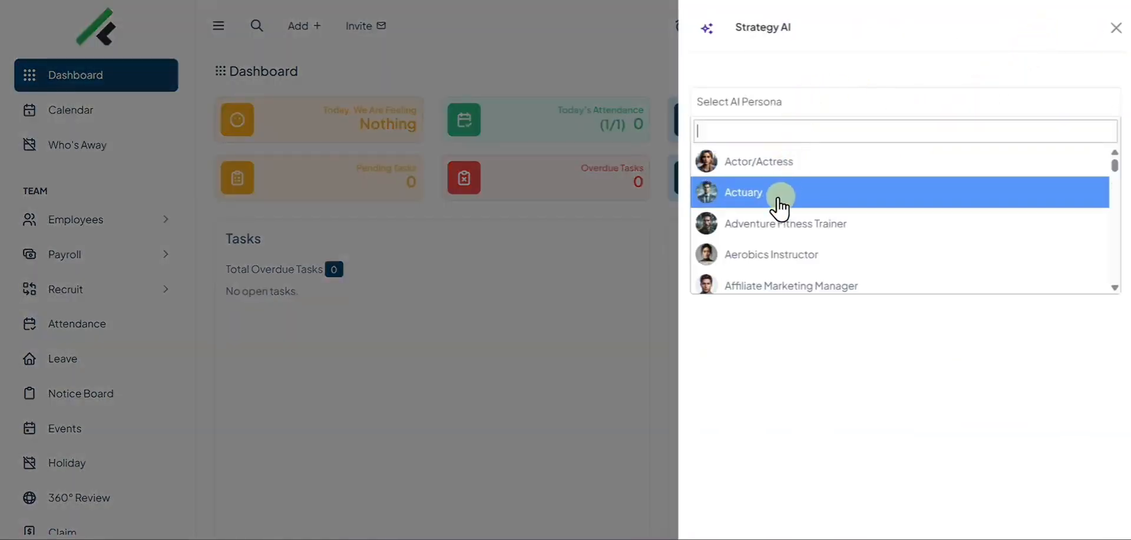
pyautogui.scroll(-6, 778, 207)
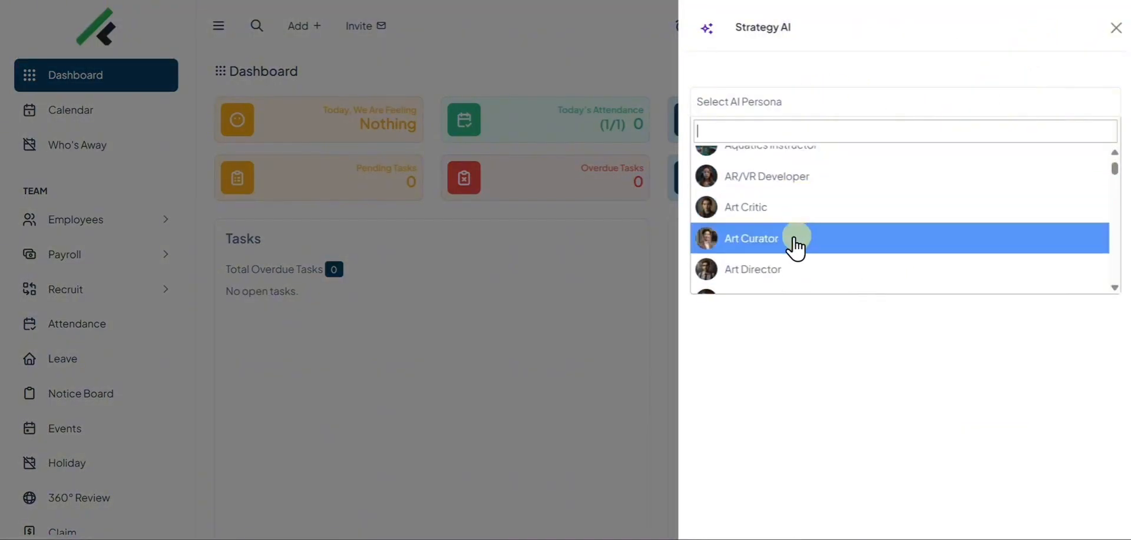
pyautogui.scroll(-6, 795, 247)
pyautogui.scroll(3, 792, 246)
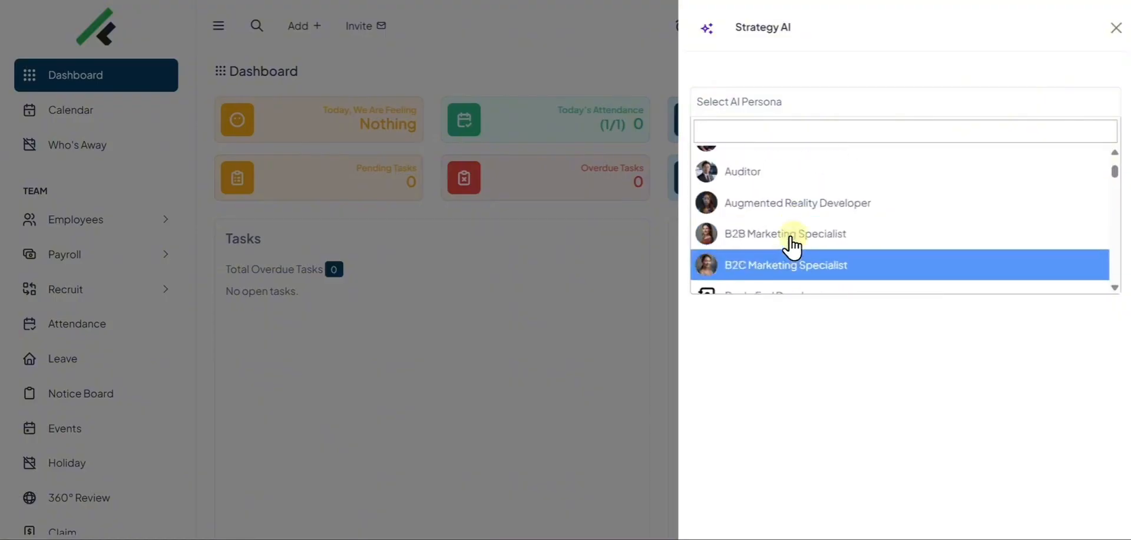
pyautogui.click(791, 262)
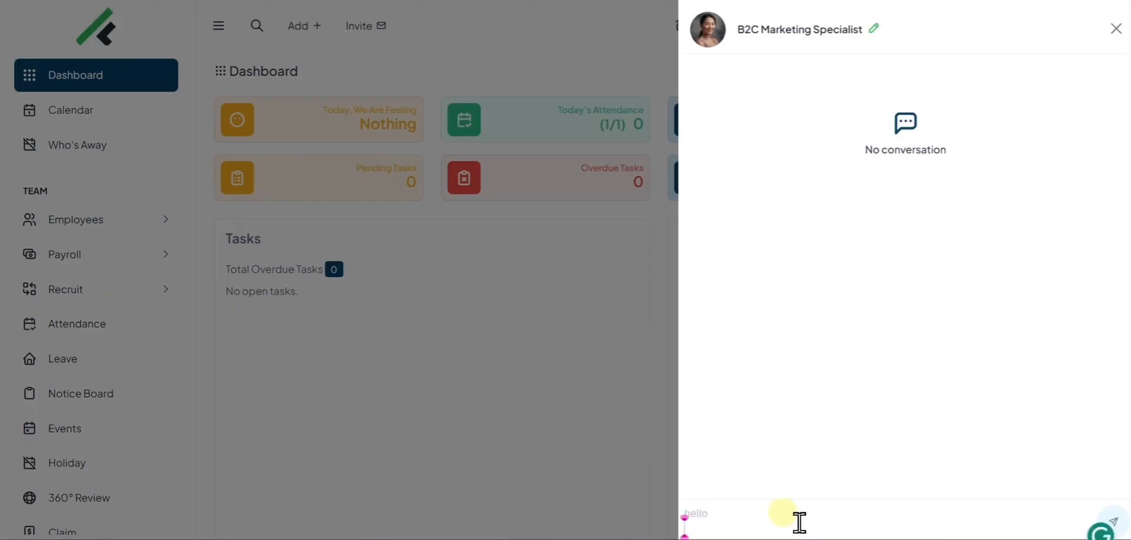
# Send the AI persona "hello" and "create me marketing plan", and review its reply before closing the chat.
pyautogui.click(1112, 520)
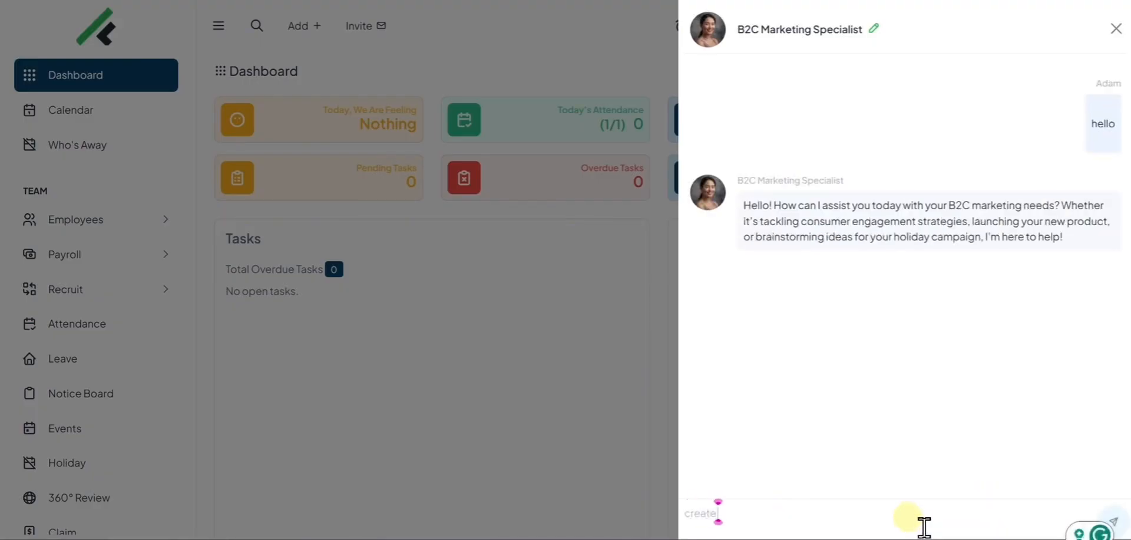
pyautogui.press('BackSpace')
pyautogui.write('eting plan')
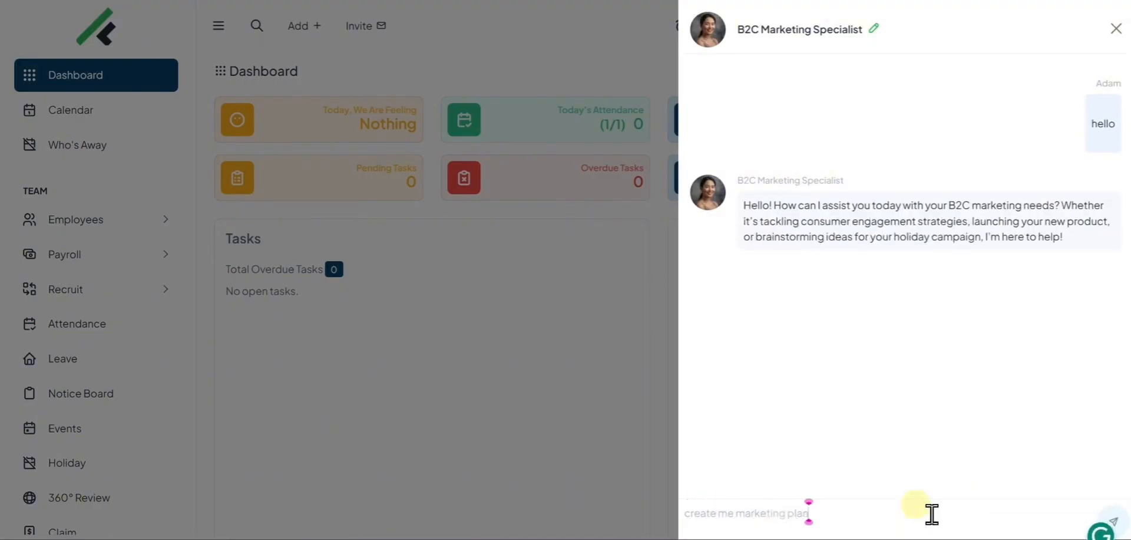
pyautogui.press('BackSpace')
pyautogui.press('BackSpace')
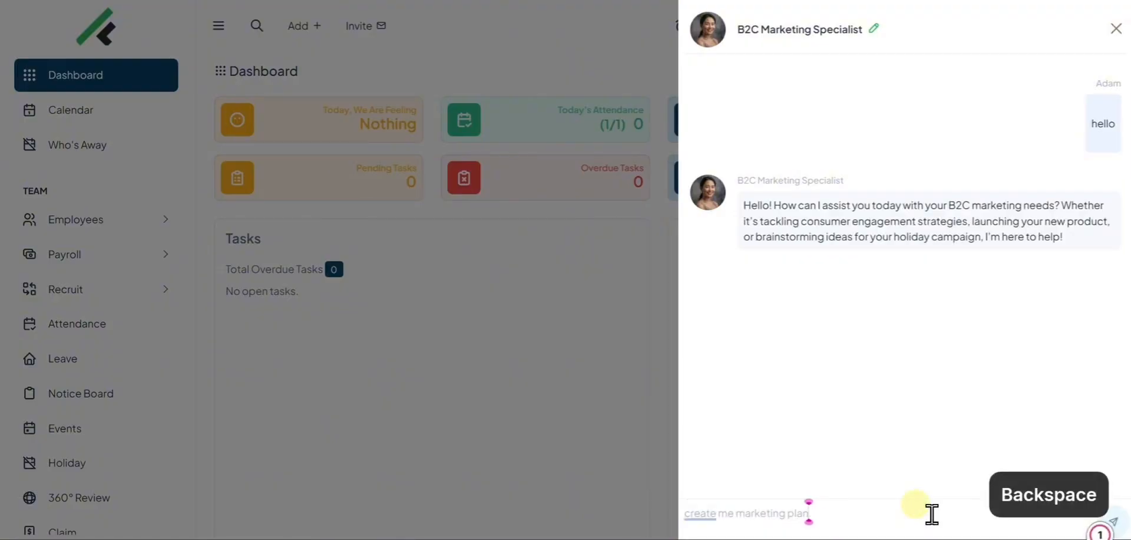
pyautogui.click(1115, 520)
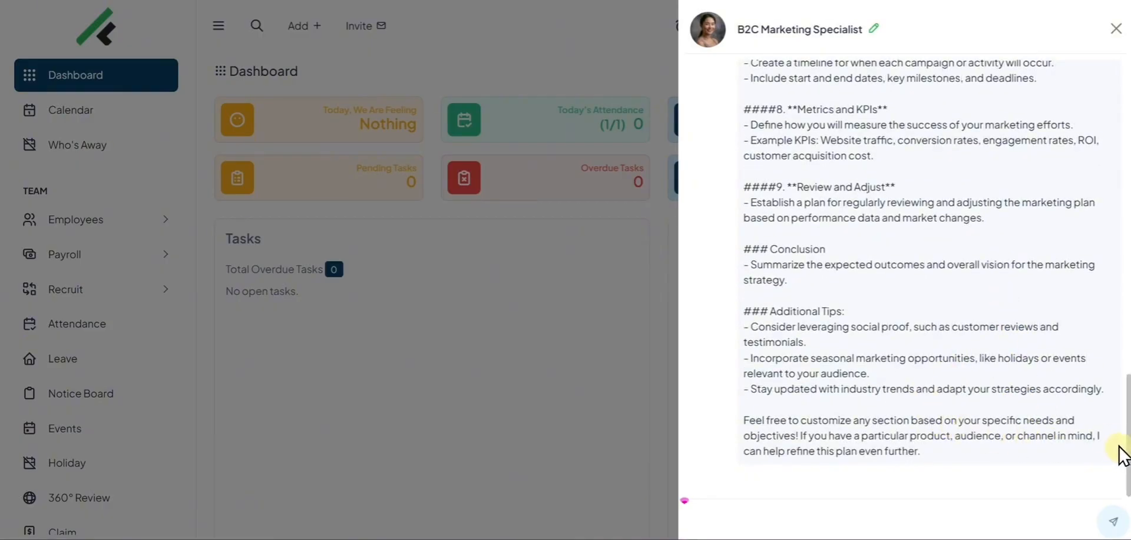
pyautogui.scroll(15, 1072, 404)
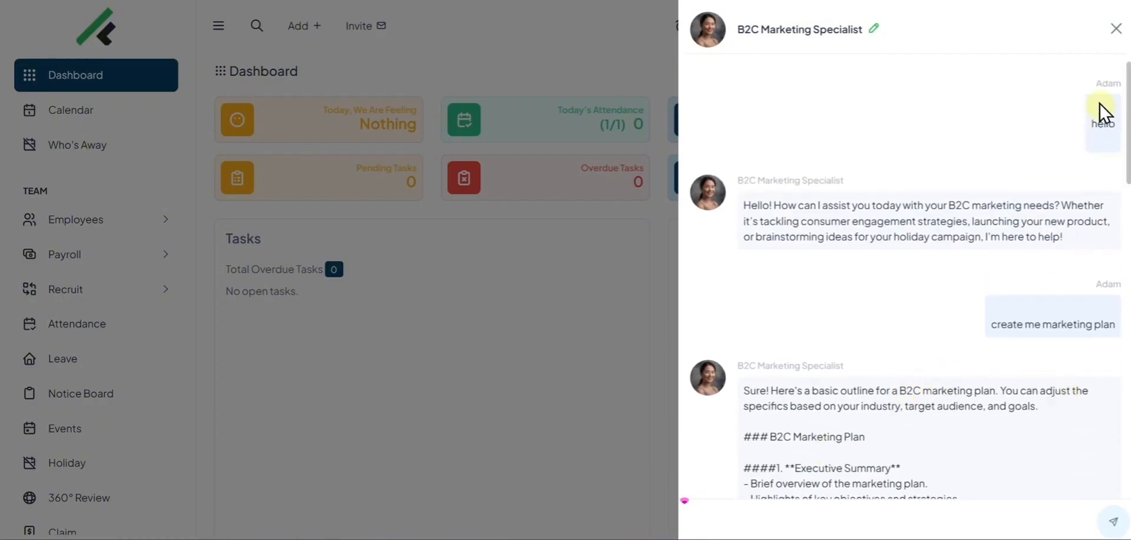
pyautogui.click(1115, 30)
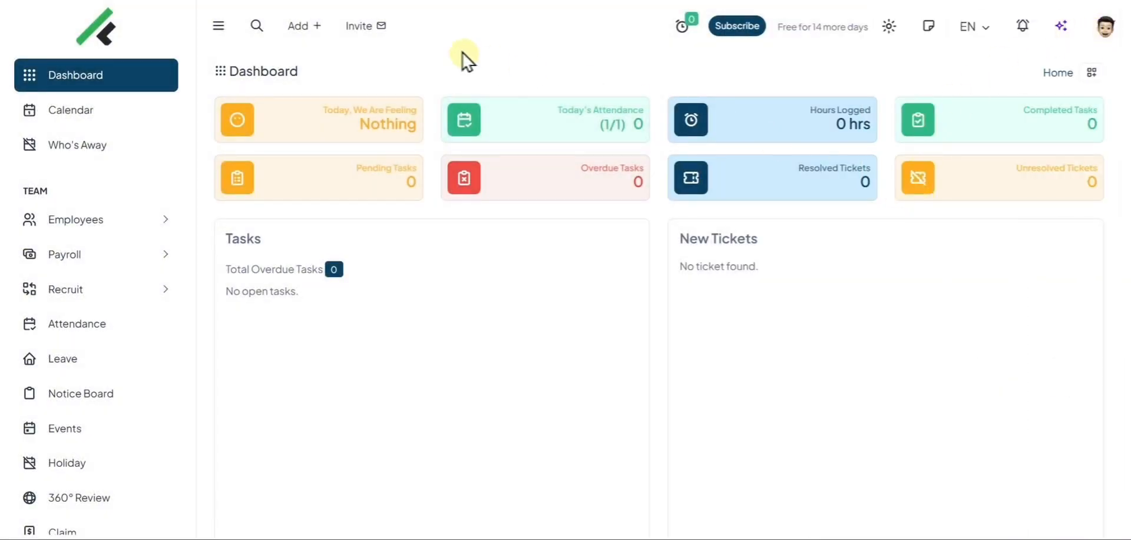
pyautogui.click(378, 30)
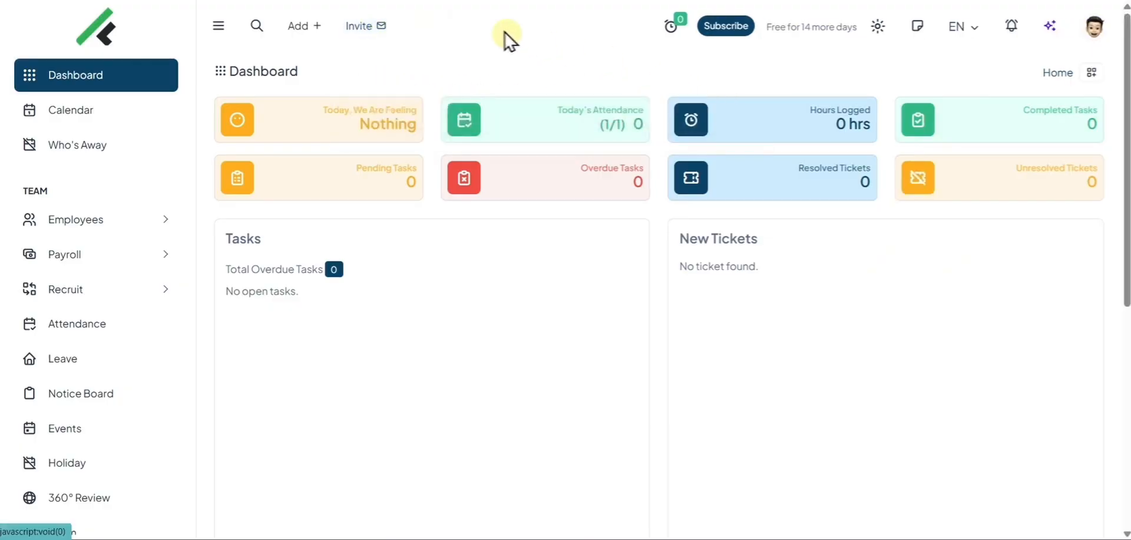
pyautogui.click(317, 25)
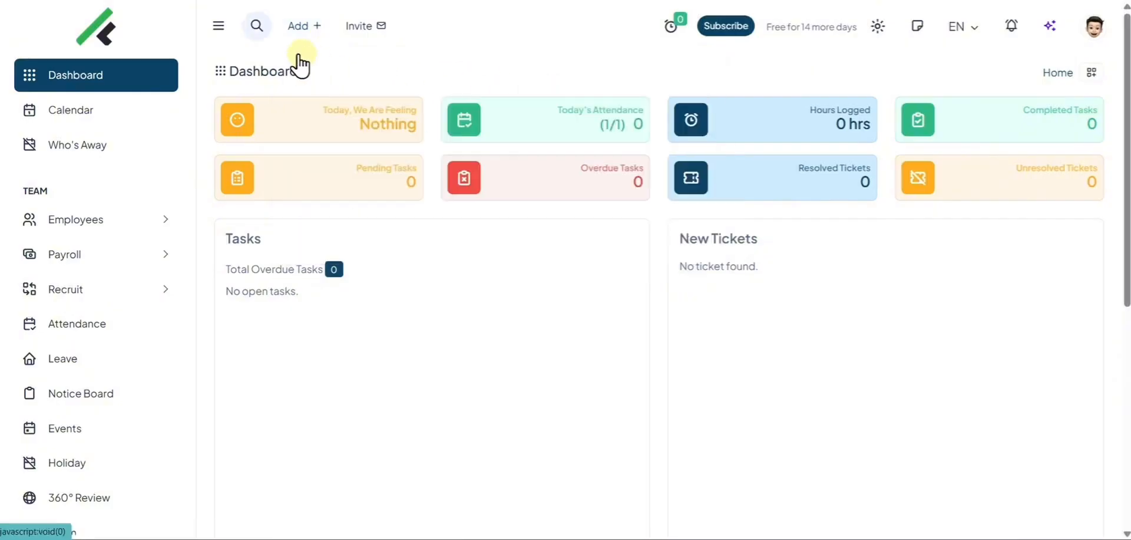
pyautogui.click(219, 26)
pyautogui.click(84, 25)
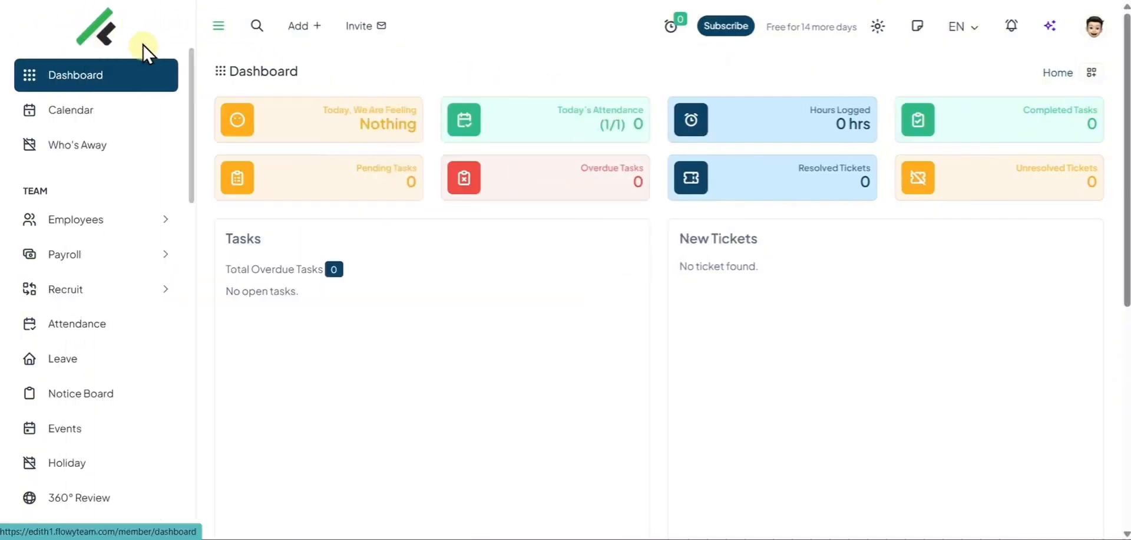
# Search the account for "Task" and "KPI", and close the search.
pyautogui.click(253, 26)
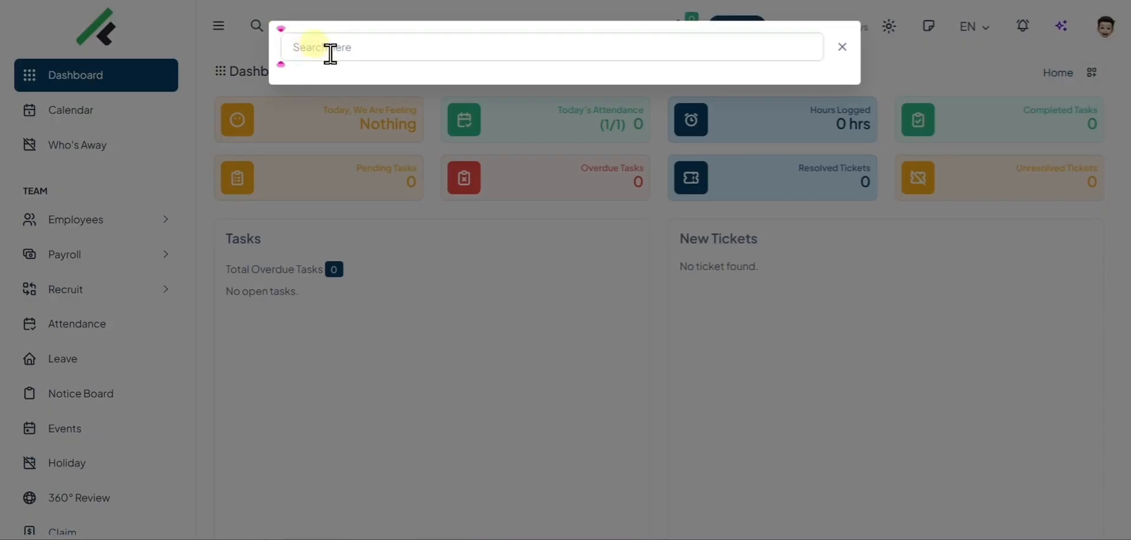
pyautogui.write('Task')
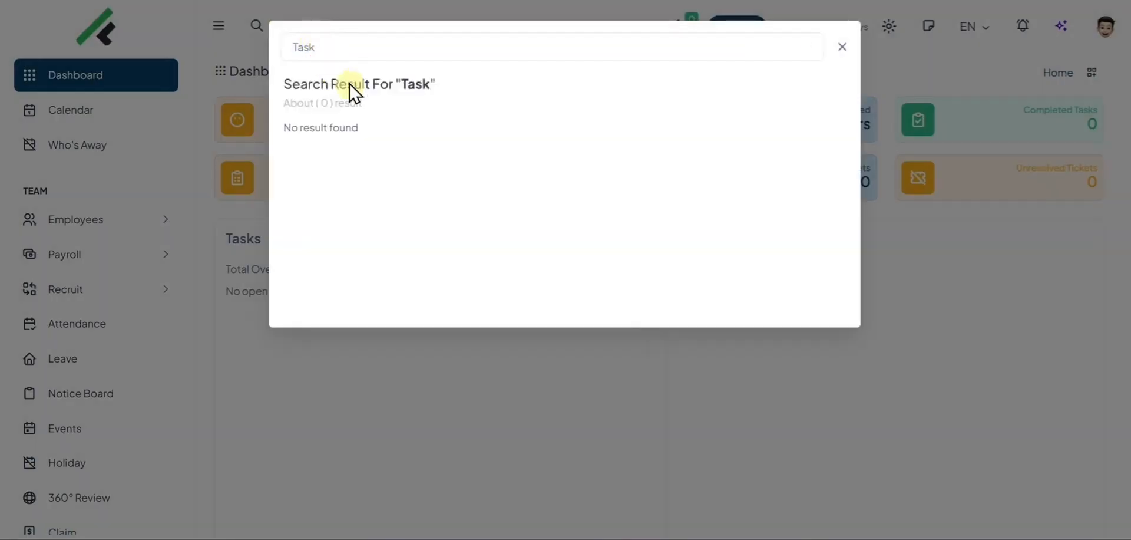
pyautogui.click(329, 57)
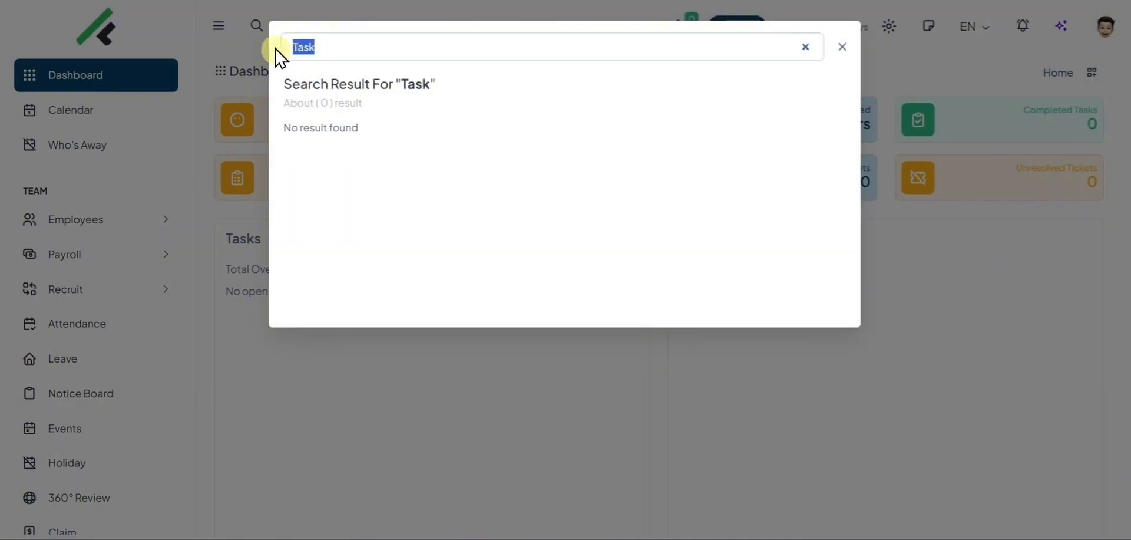
pyautogui.write('KPI')
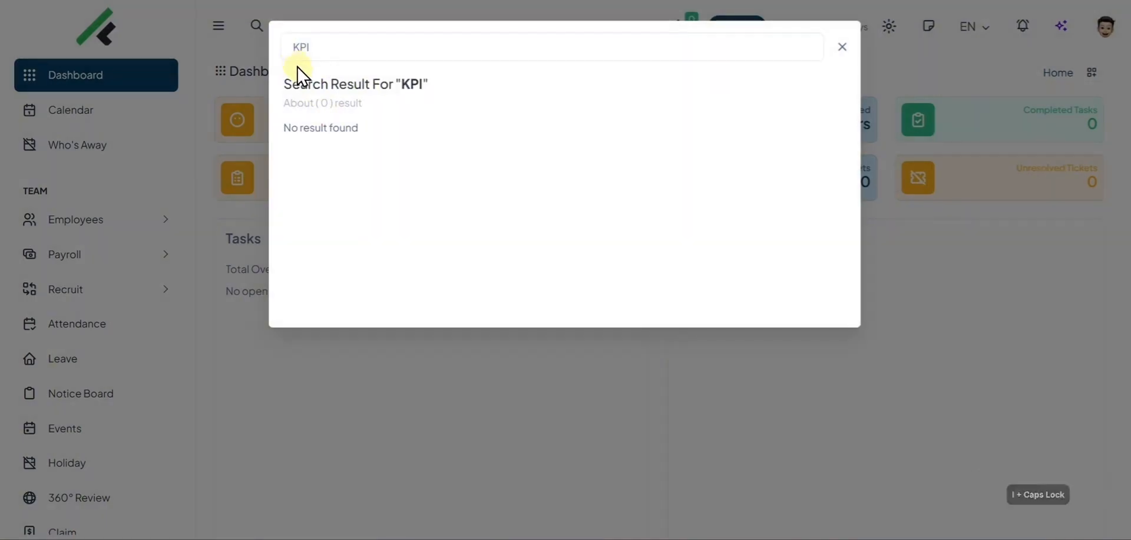
pyautogui.click(842, 47)
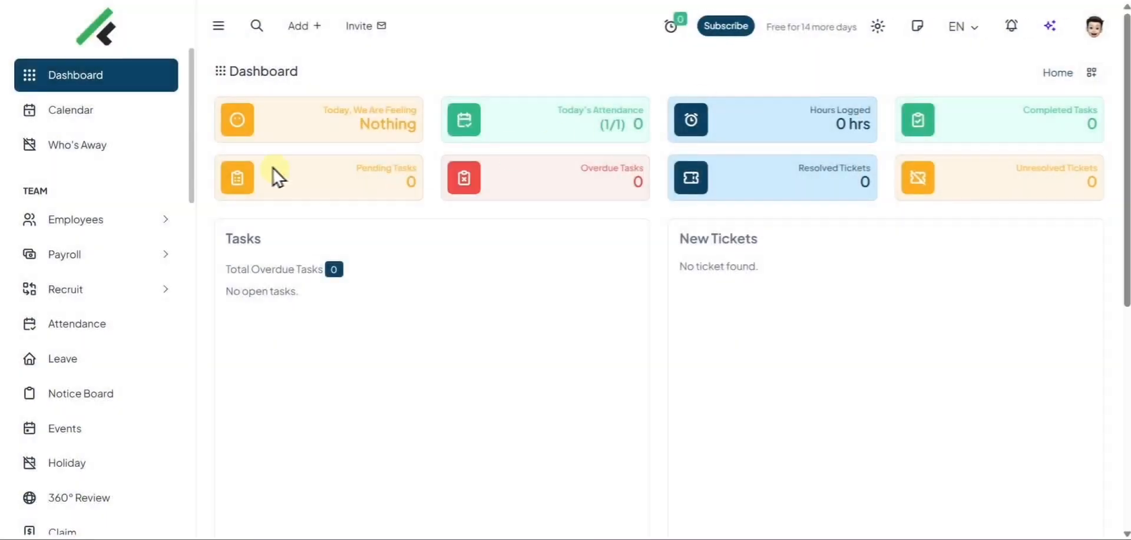
# Look through the August 2025 calendar and show the pages available for managing employees.
pyautogui.click(98, 115)
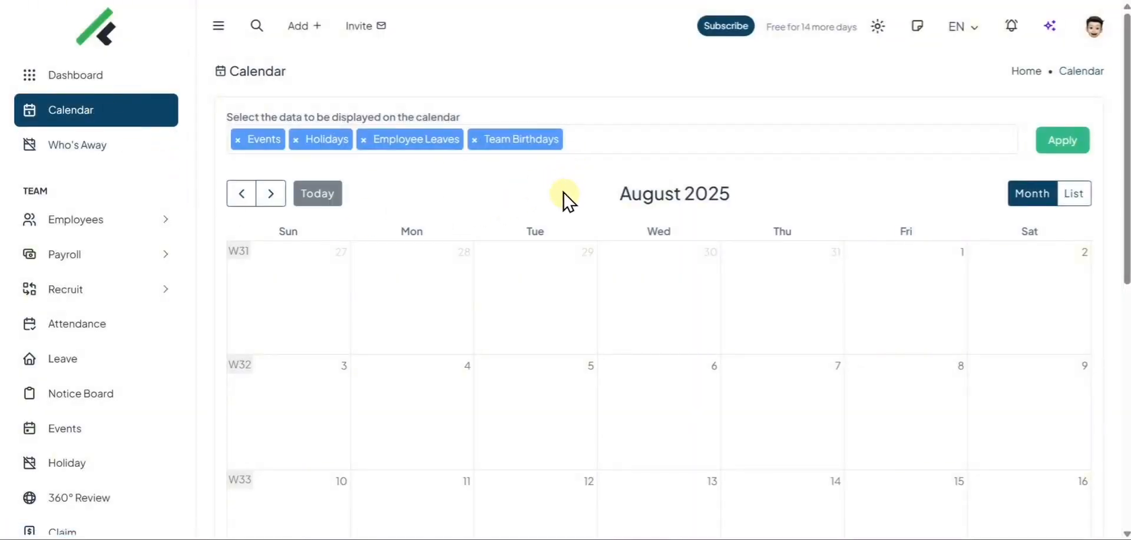
pyautogui.scroll(-5, 678, 292)
pyautogui.scroll(5, 677, 286)
pyautogui.click(59, 219)
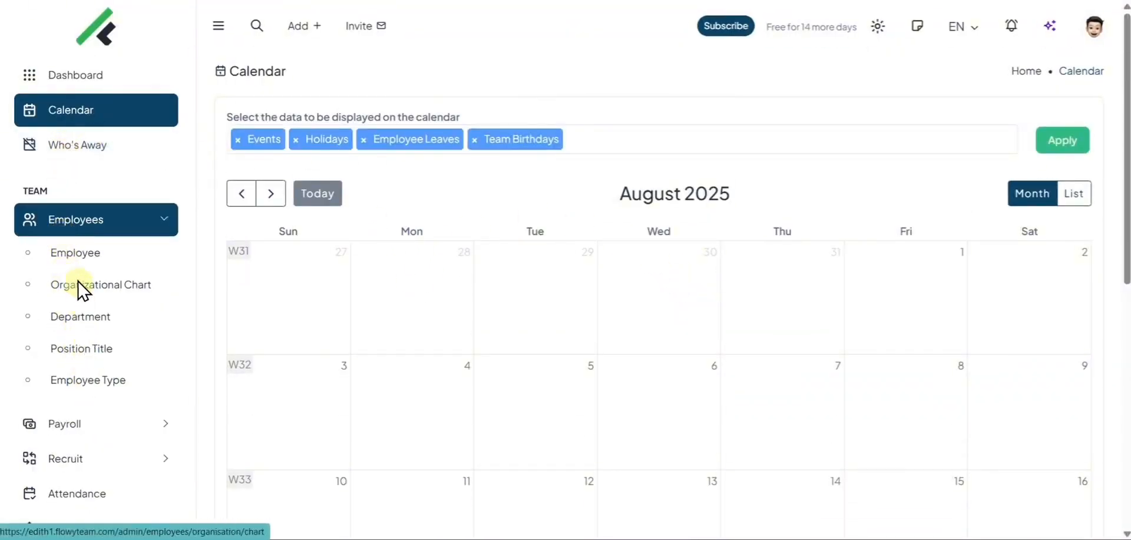
# Check the Start Timer window in the employee panel and return to the admin account.
pyautogui.click(1090, 30)
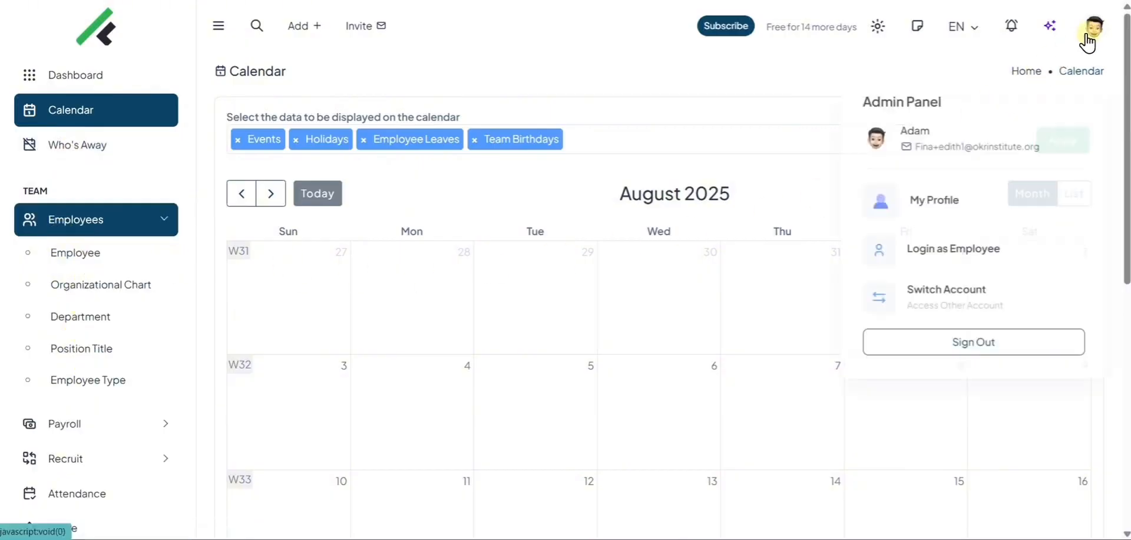
pyautogui.click(990, 225)
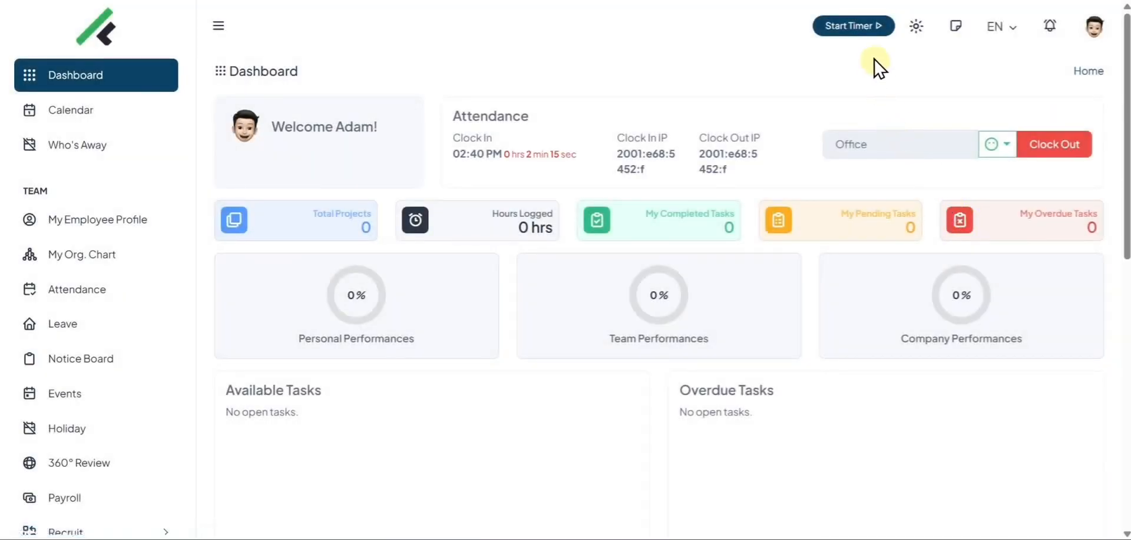
pyautogui.click(872, 28)
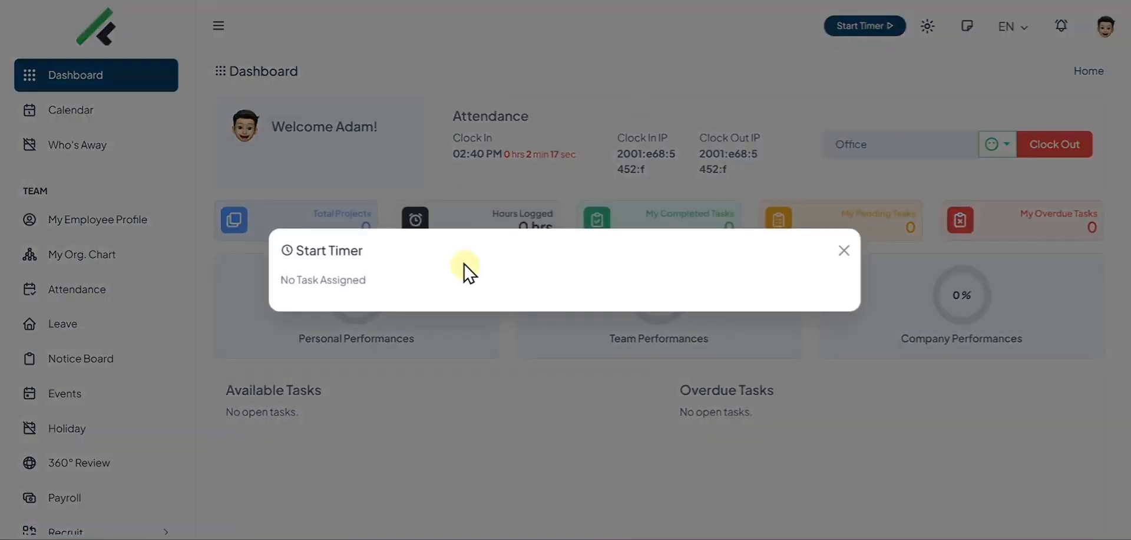
pyautogui.click(843, 251)
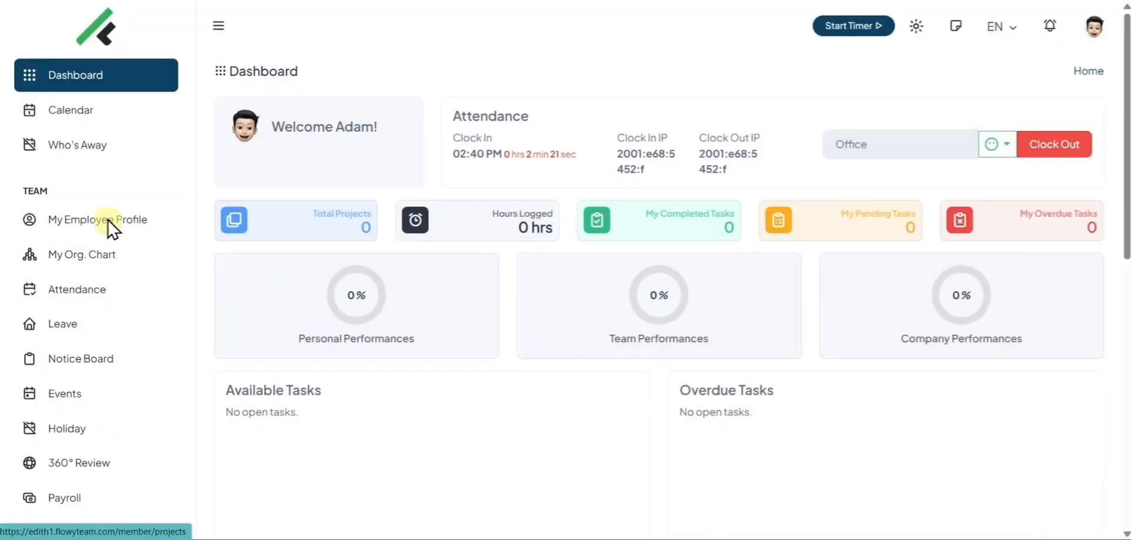
pyautogui.click(1093, 30)
pyautogui.click(960, 235)
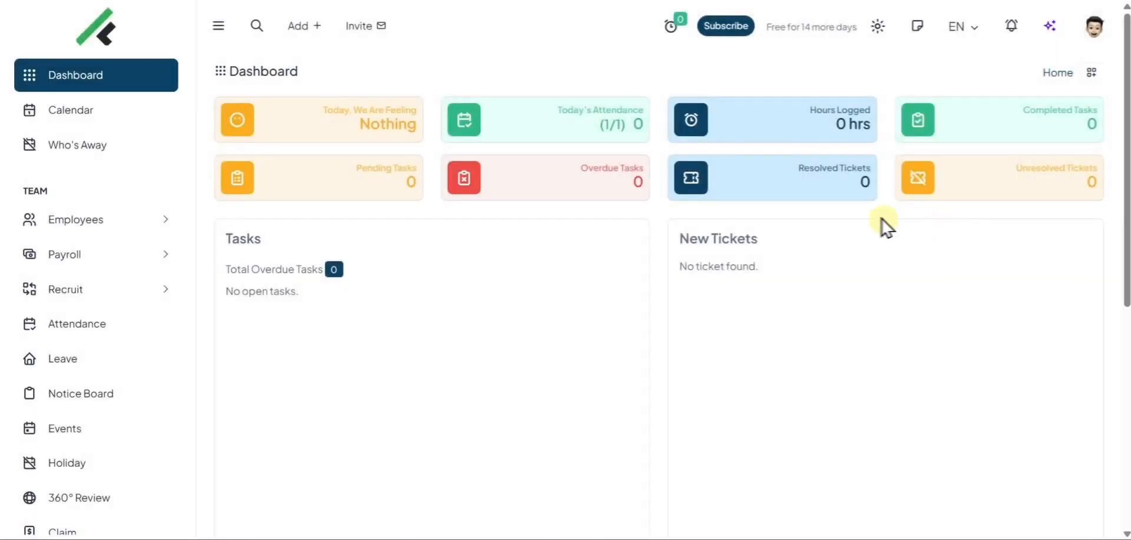
# Go to the employee list and start a new employee record.
pyautogui.click(108, 230)
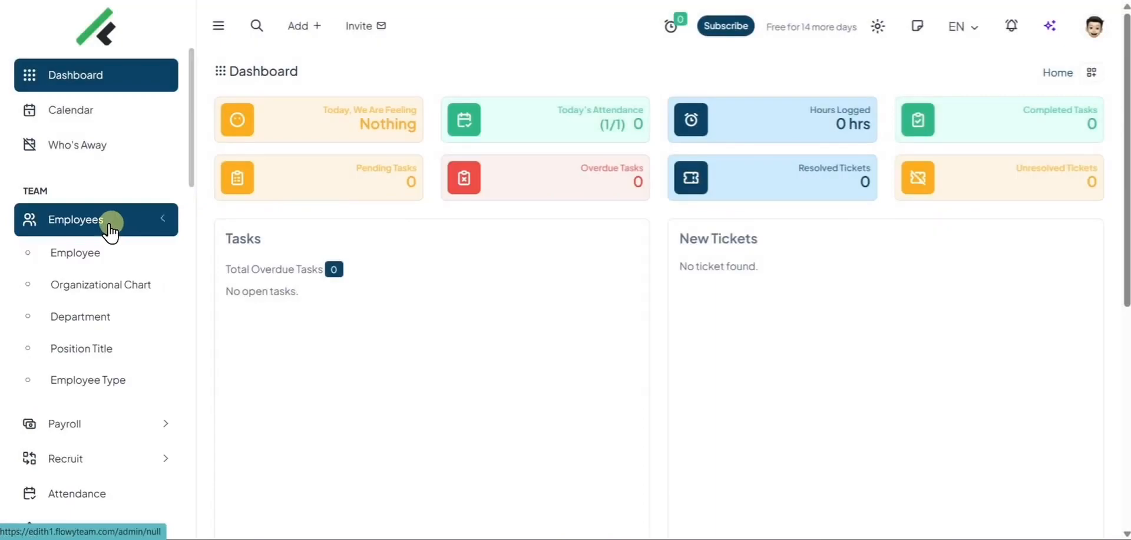
pyautogui.click(89, 253)
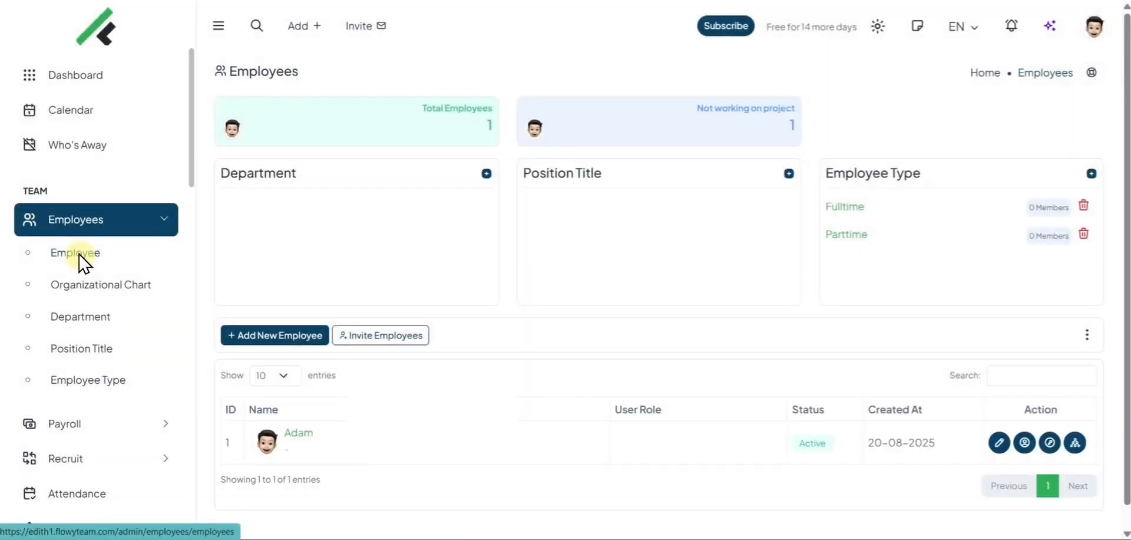
pyautogui.scroll(-1, 369, 268)
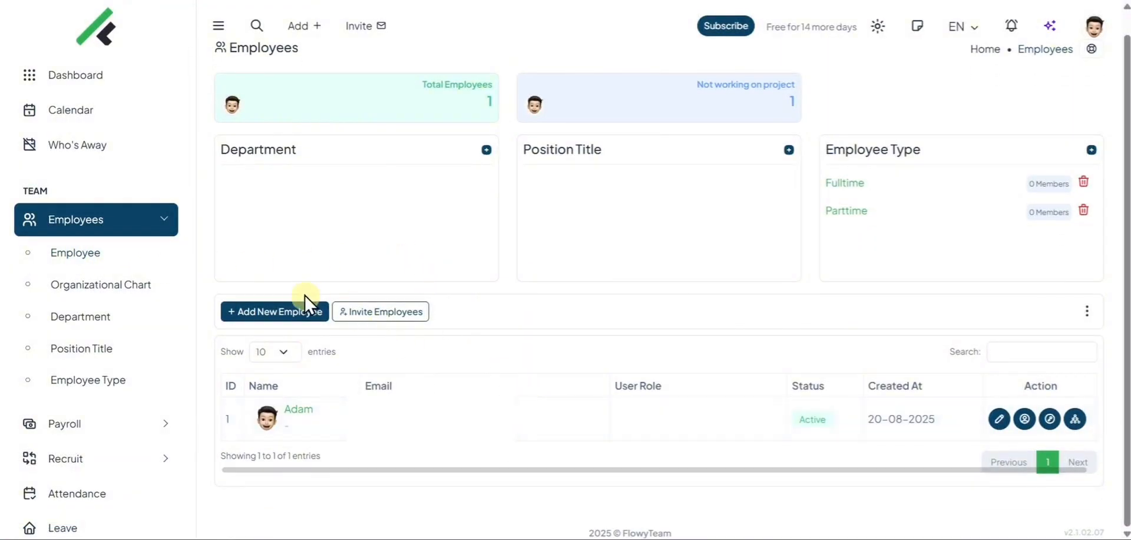
pyautogui.click(293, 306)
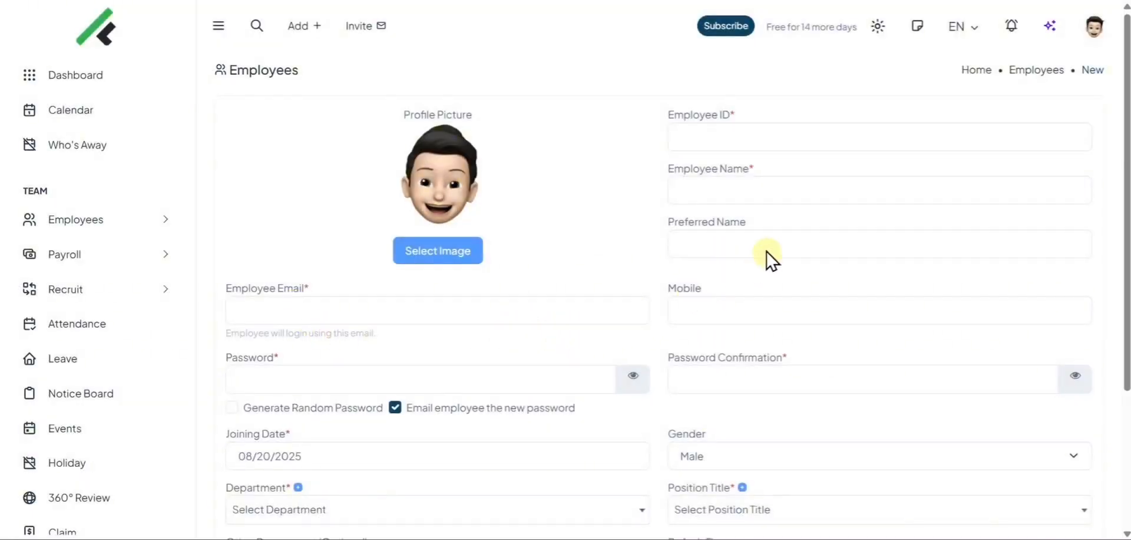
# Look over the new employee form, fill in the employee's email and generate a random password for the login.
pyautogui.scroll(-3, 790, 236)
pyautogui.scroll(2, 791, 232)
pyautogui.scroll(1, 790, 236)
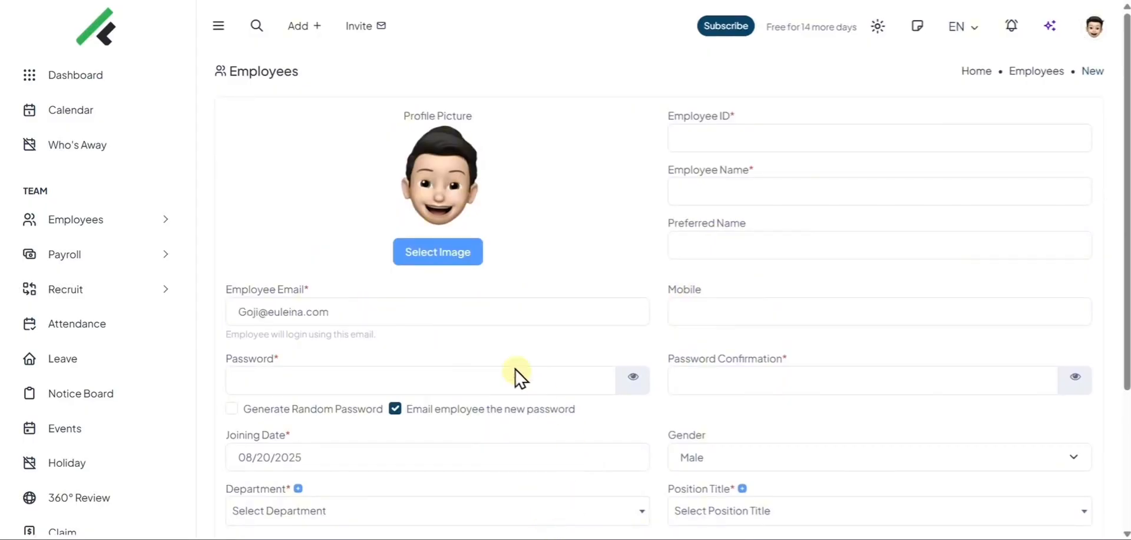
pyautogui.click(231, 408)
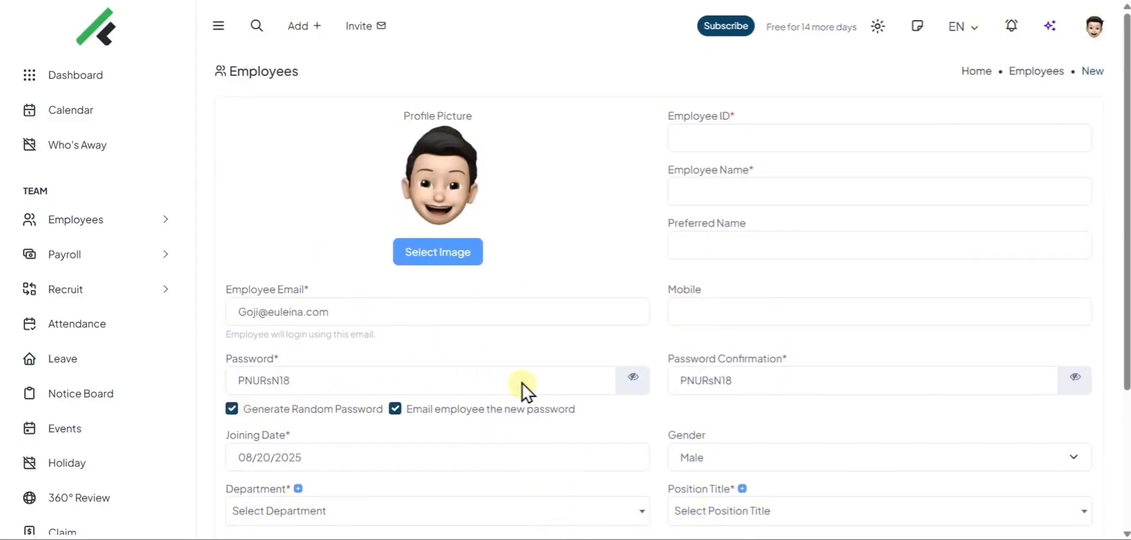
# Enter the new employee's ID and name in the employee form.
pyautogui.click(719, 147)
pyautogui.write('Goji')
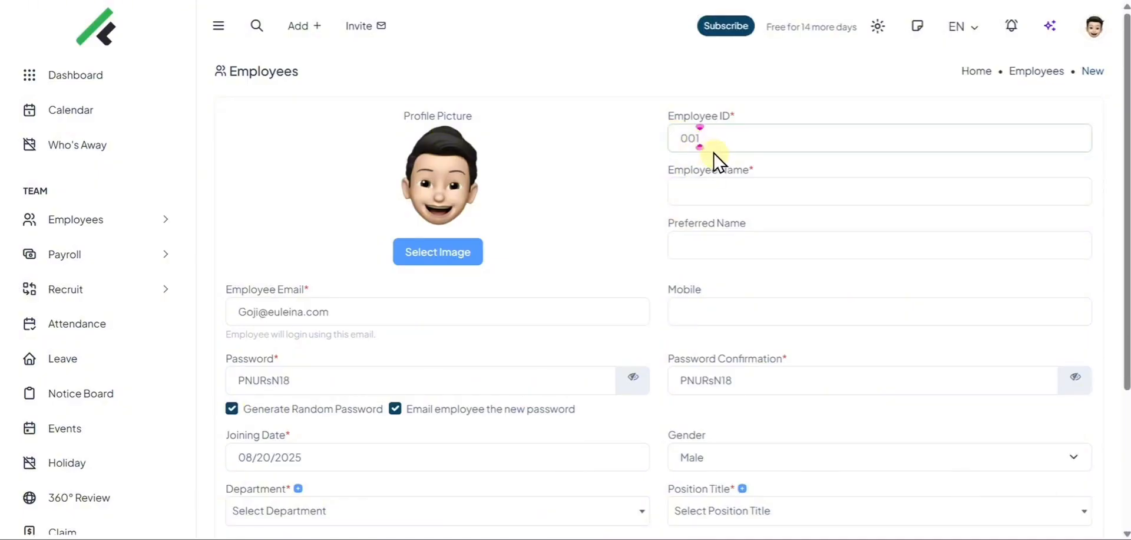
pyautogui.click(738, 190)
pyautogui.write('Goji')
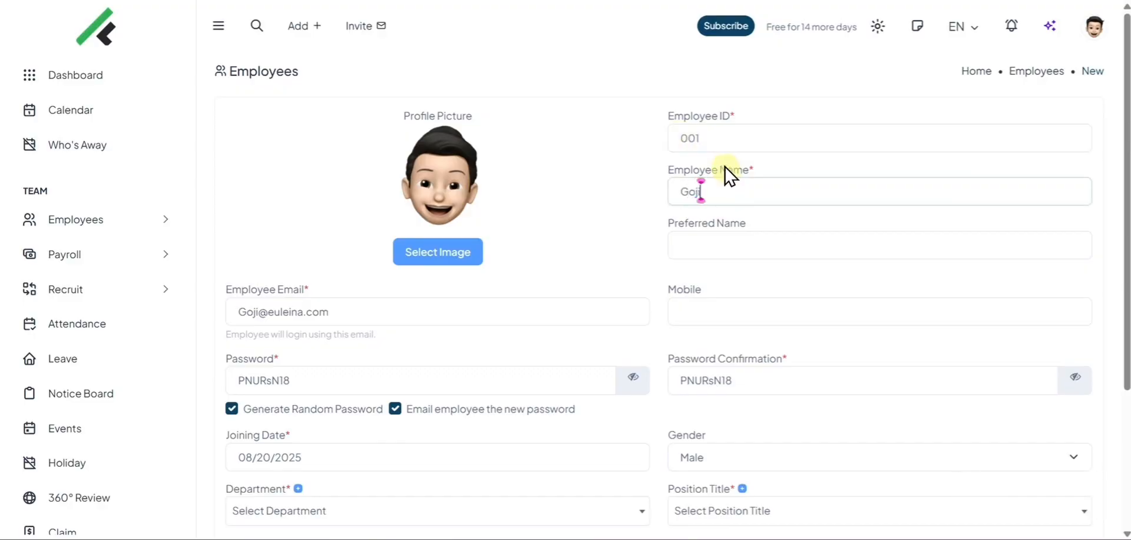
# Create the position title Human Resource Manager for the new employee and save the employee record.
pyautogui.scroll(-1, 727, 175)
pyautogui.scroll(-3, 728, 177)
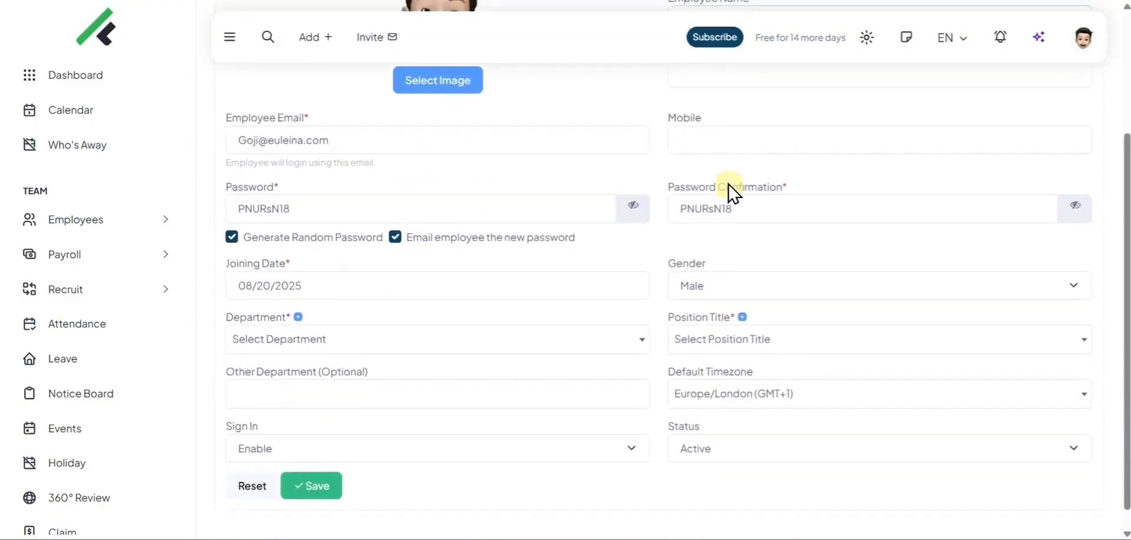
pyautogui.click(741, 293)
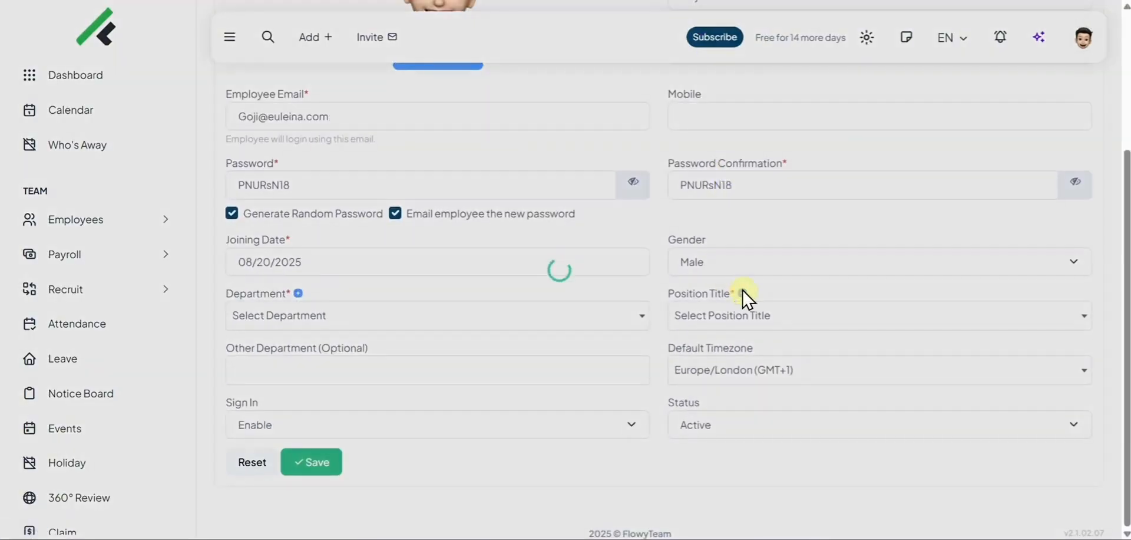
pyautogui.write('H')
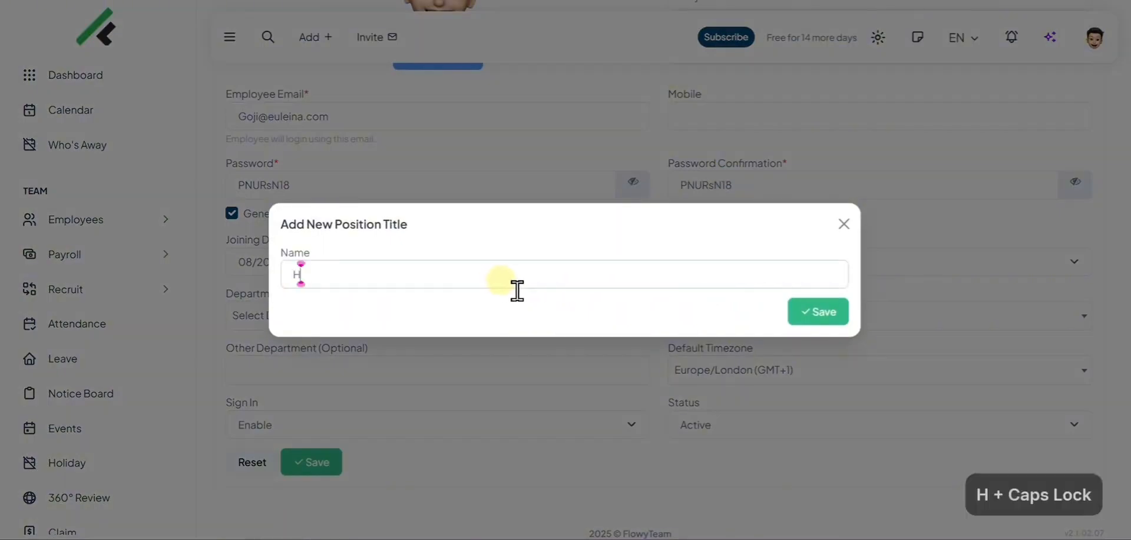
pyautogui.write('uman Resour')
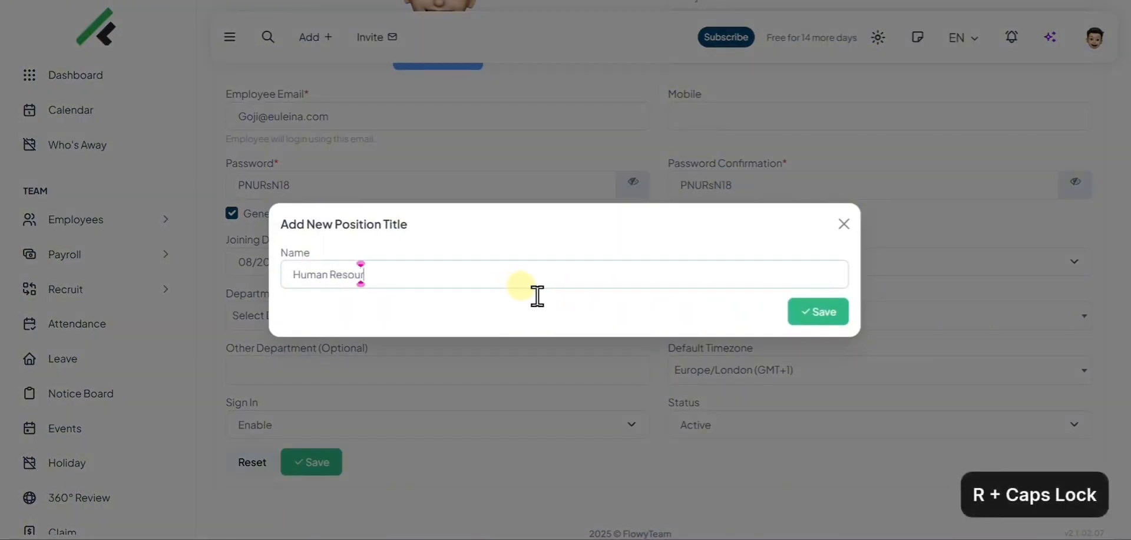
pyautogui.write('ce Manag')
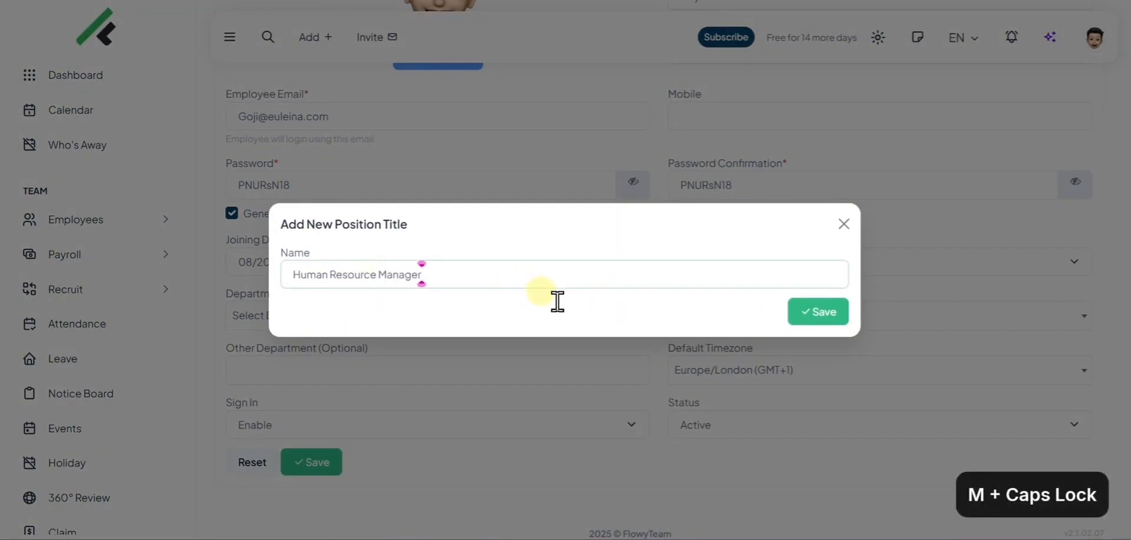
pyautogui.write('er')
pyautogui.click(813, 311)
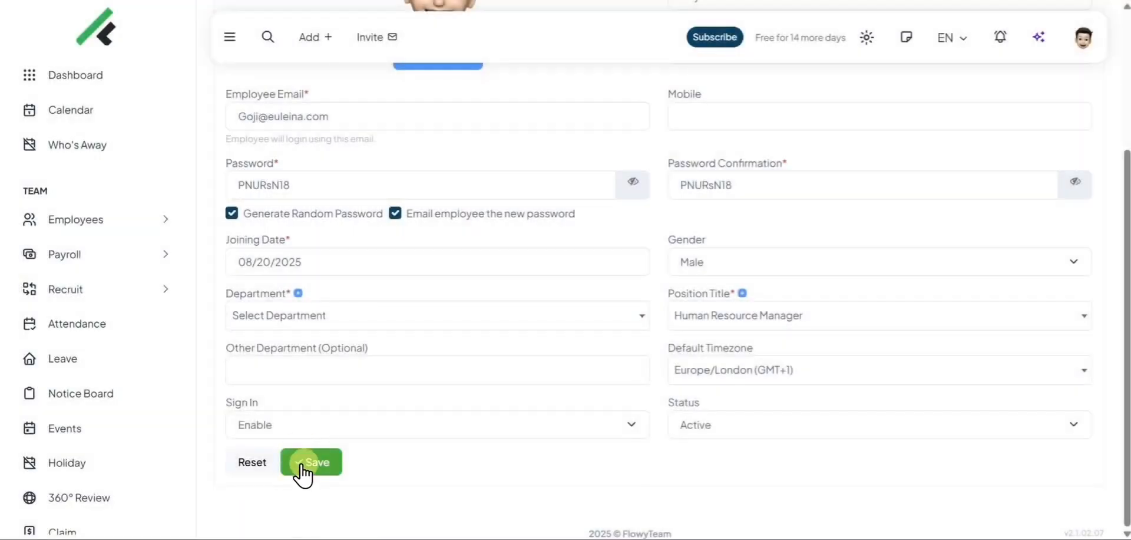
pyautogui.click(303, 464)
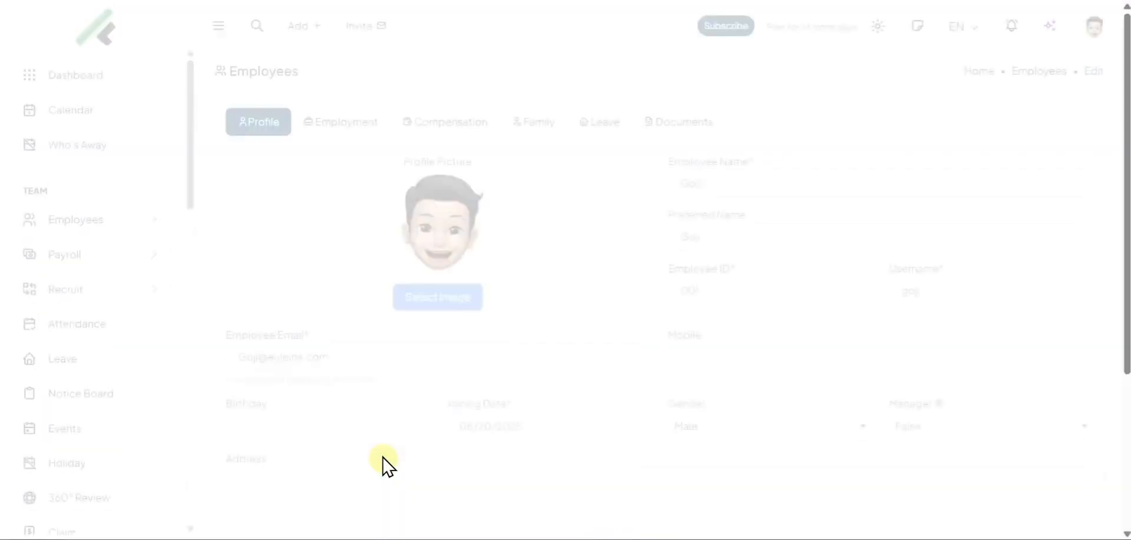
# Review the saved employee's profile and employment details, including the department options and the form for adding a department.
pyautogui.scroll(-4, 464, 274)
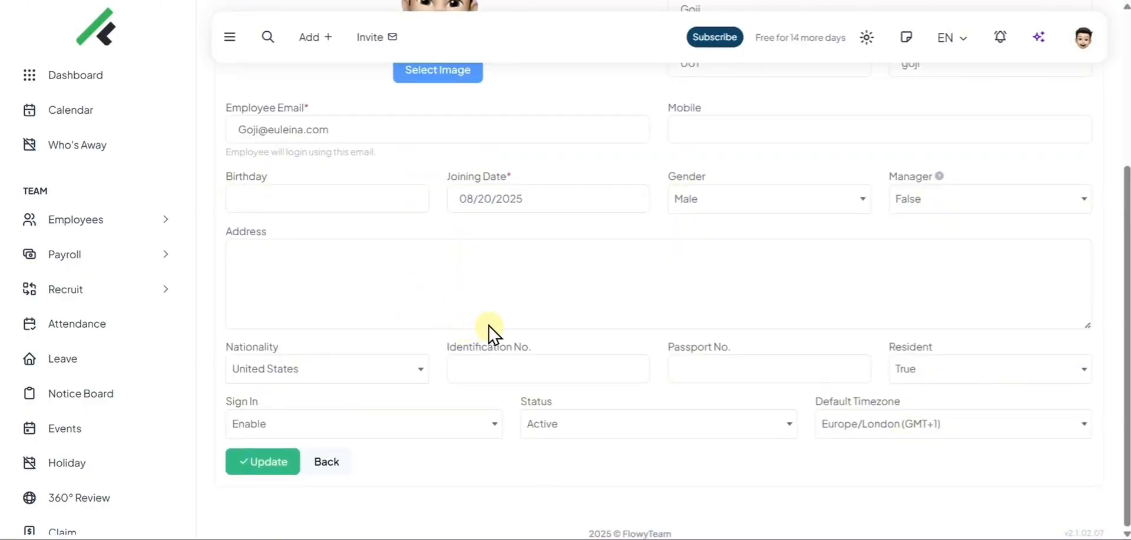
pyautogui.scroll(4, 492, 333)
pyautogui.click(331, 122)
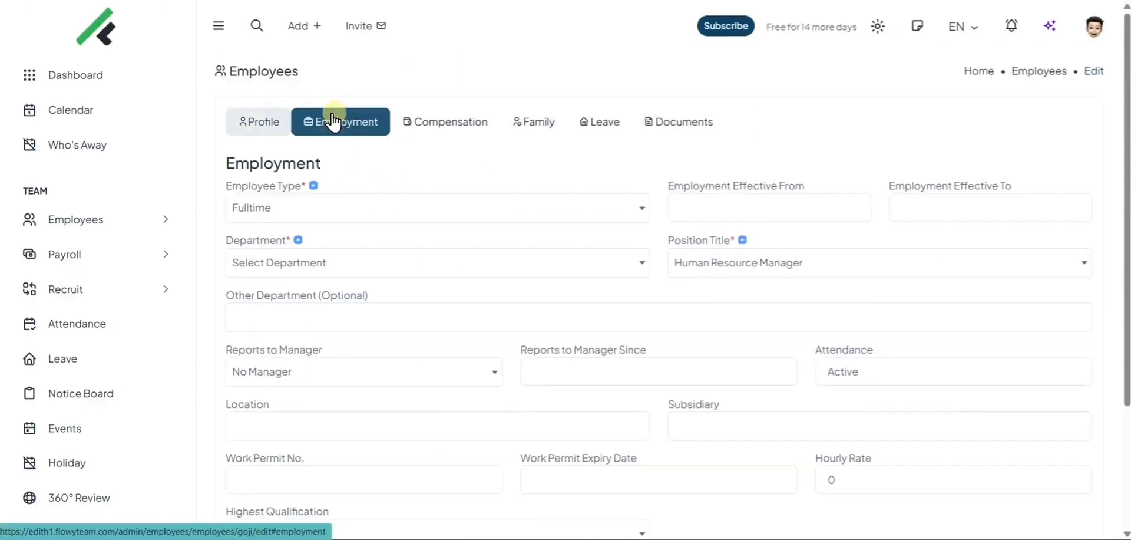
pyautogui.click(312, 260)
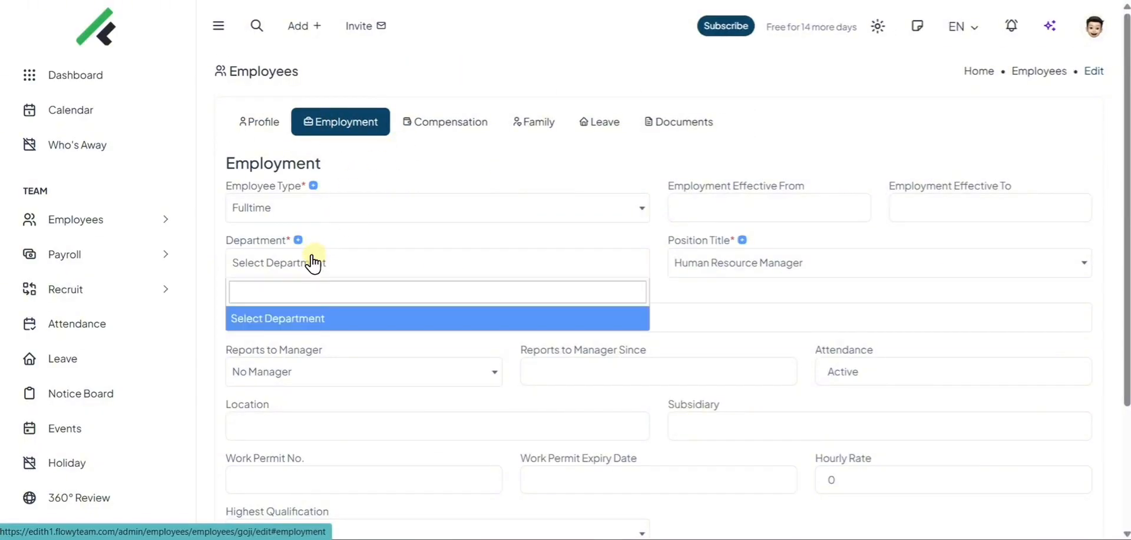
pyautogui.click(308, 259)
pyautogui.click(298, 241)
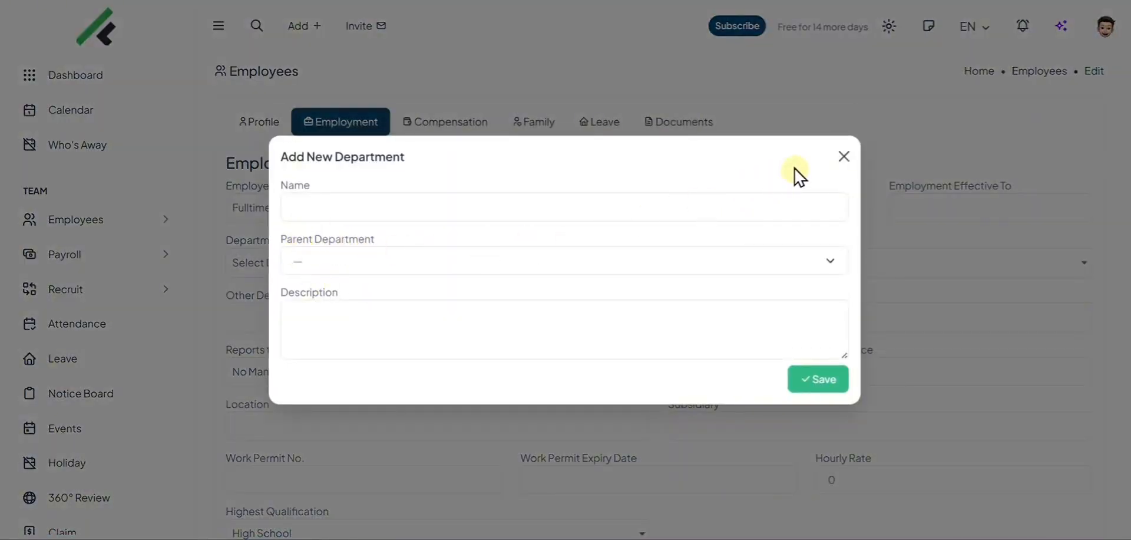
pyautogui.click(843, 156)
pyautogui.scroll(-5, 821, 202)
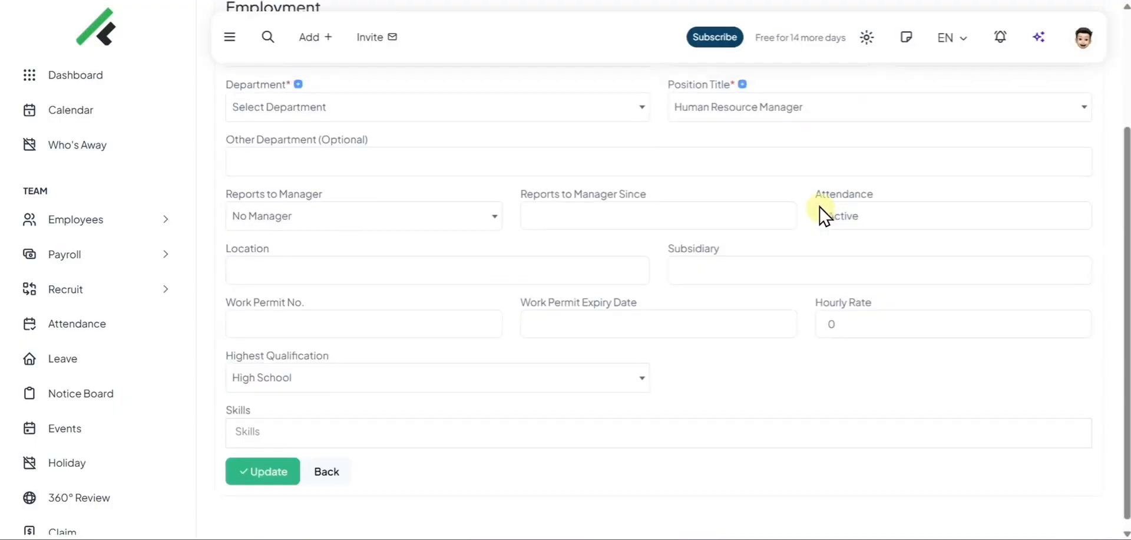
# Look through the employee's compensation, family, leave and documents sections.
pyautogui.scroll(3, 766, 194)
pyautogui.click(453, 125)
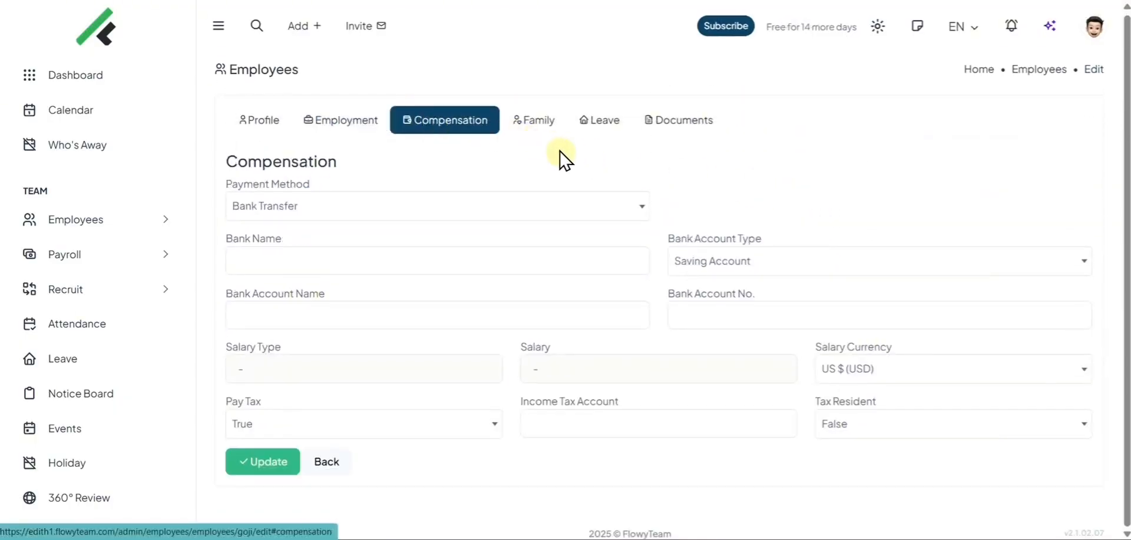
pyautogui.click(545, 121)
pyautogui.click(586, 122)
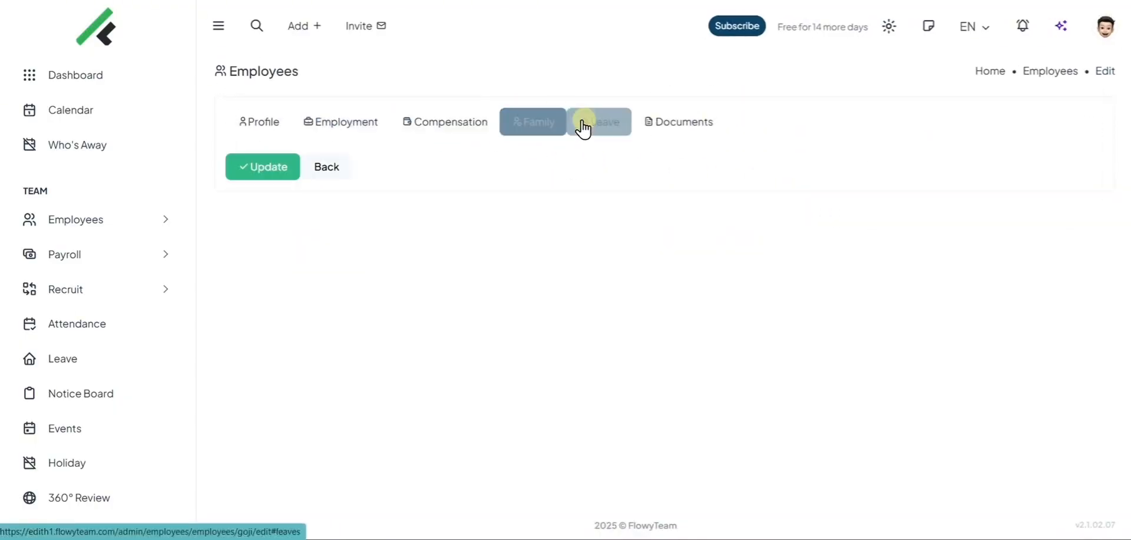
pyautogui.click(643, 127)
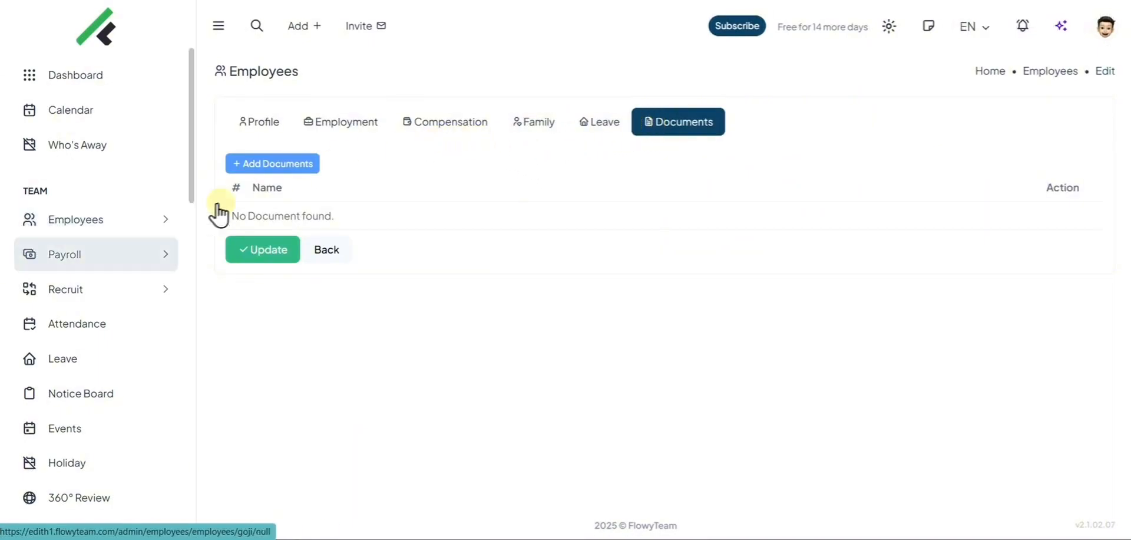
# Go to the position title list and add a new position title named Tech Manager.
pyautogui.click(116, 228)
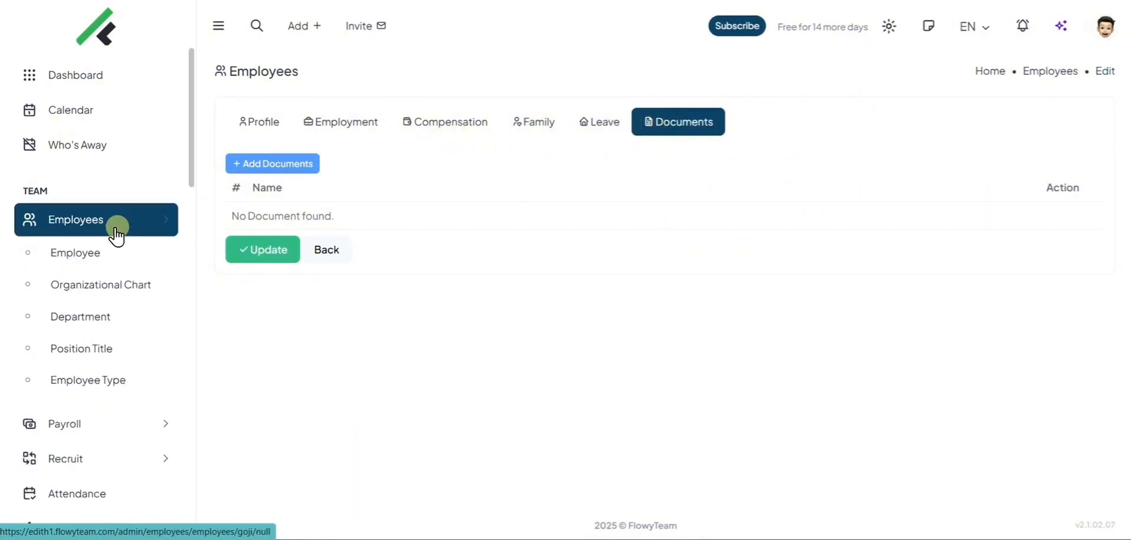
pyautogui.click(108, 354)
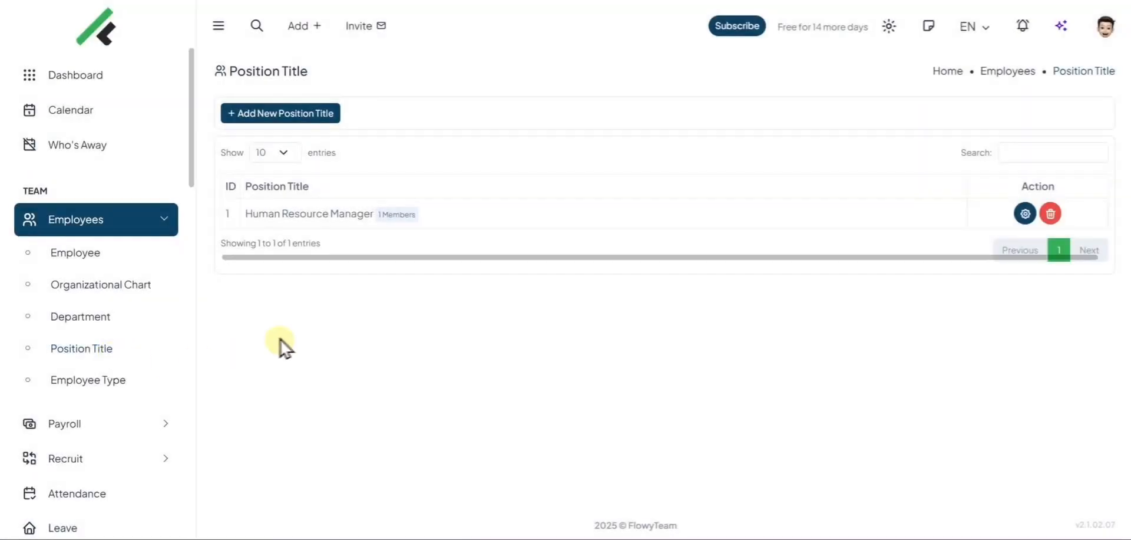
pyautogui.click(315, 111)
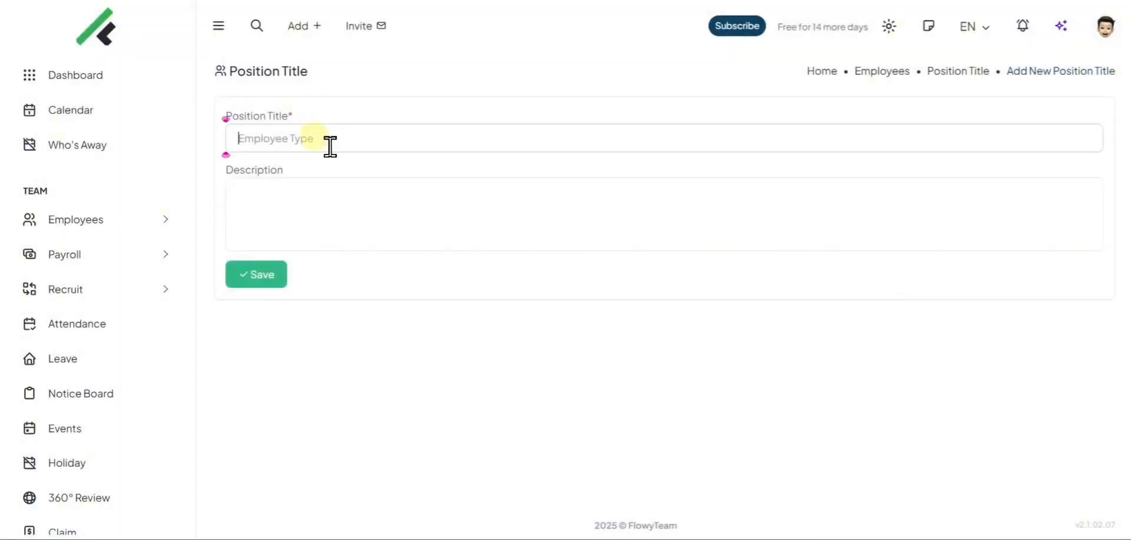
pyautogui.write('Tech Manager')
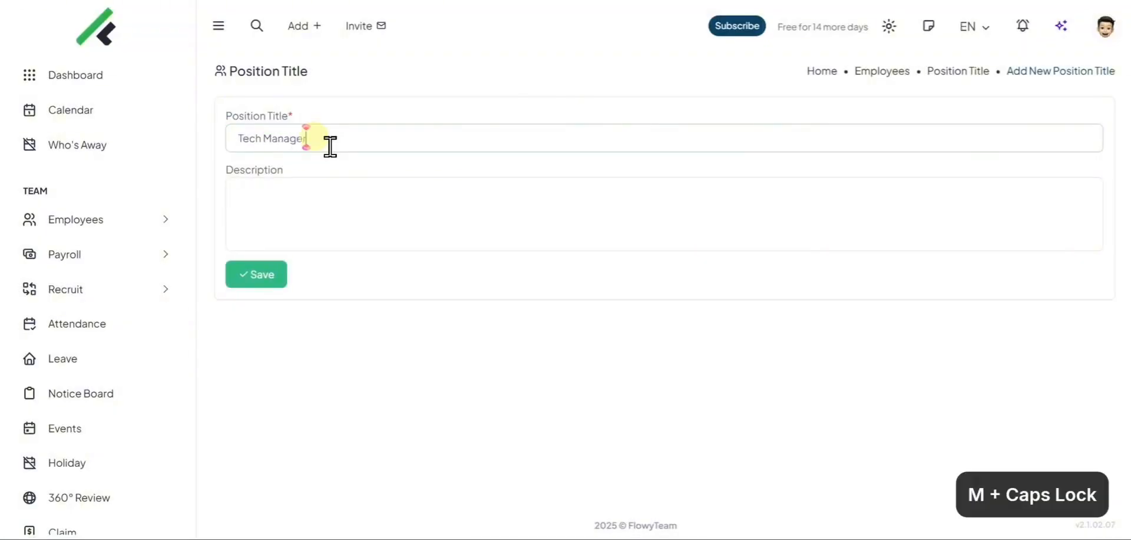
pyautogui.click(263, 276)
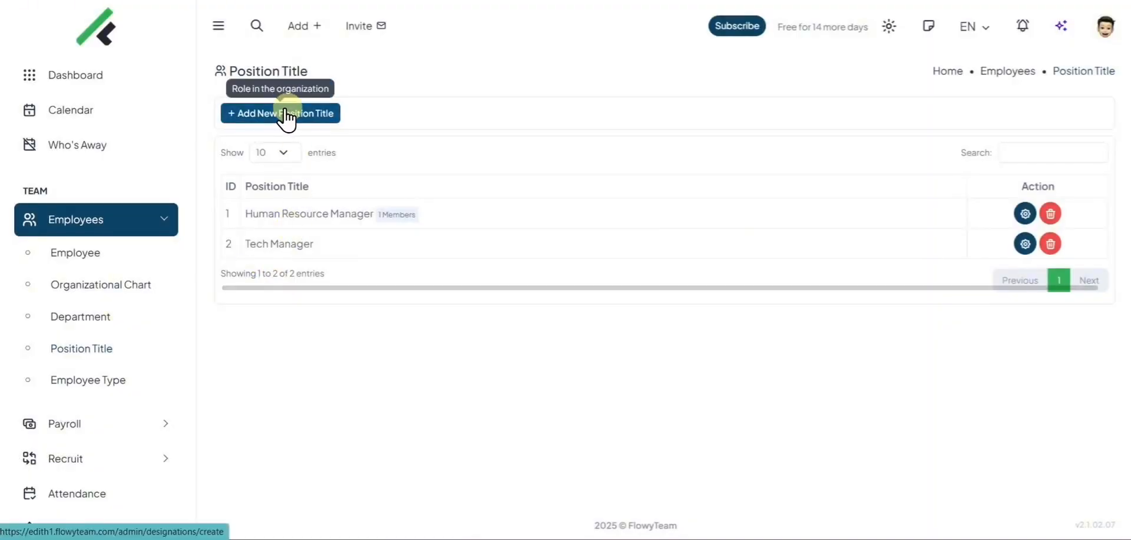
# Add another position title named Marketing Manager.
pyautogui.click(286, 114)
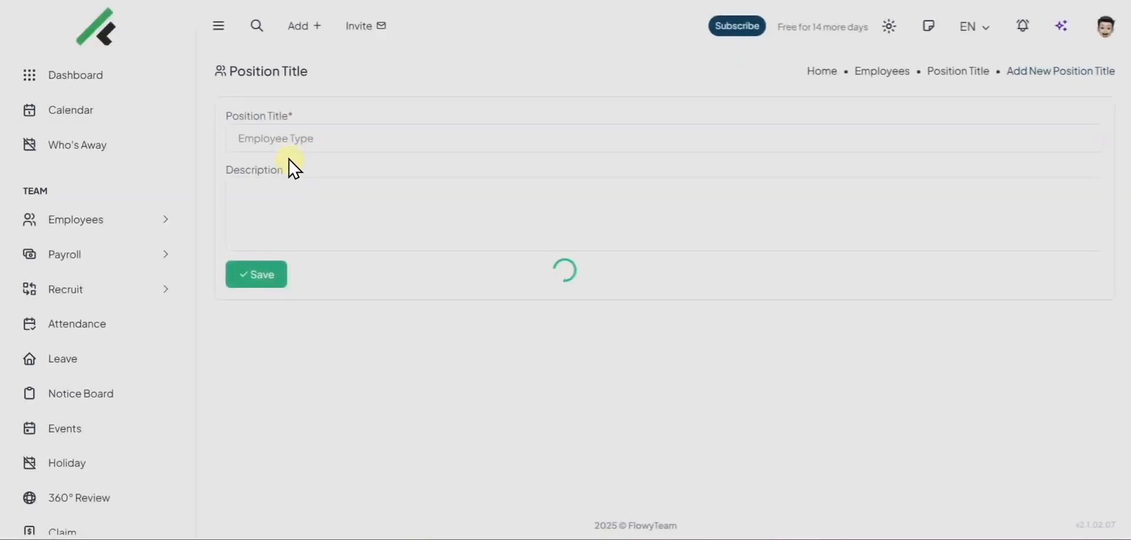
pyautogui.write('Marketing Manager')
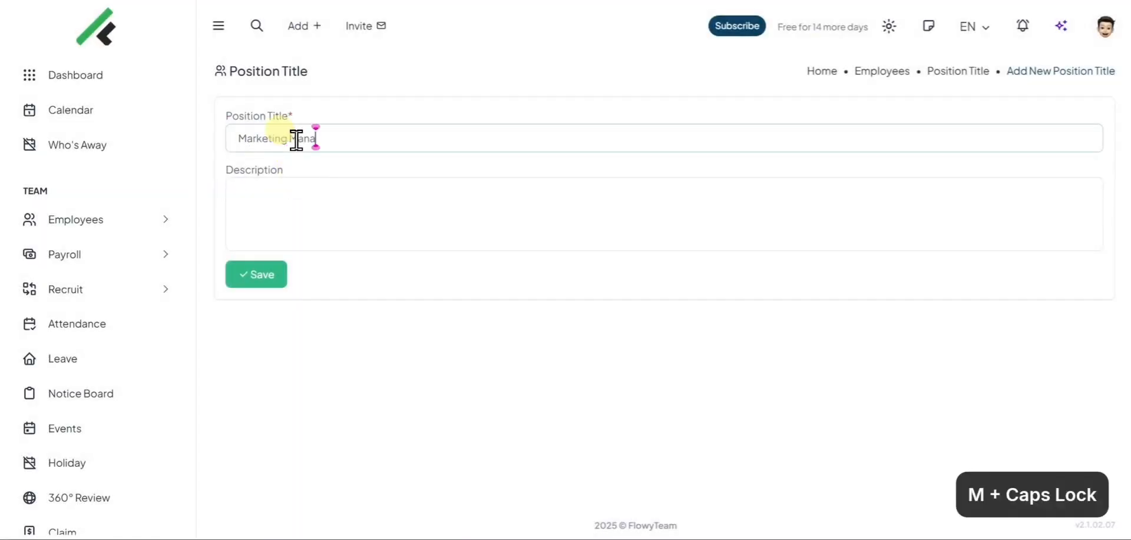
pyautogui.click(277, 272)
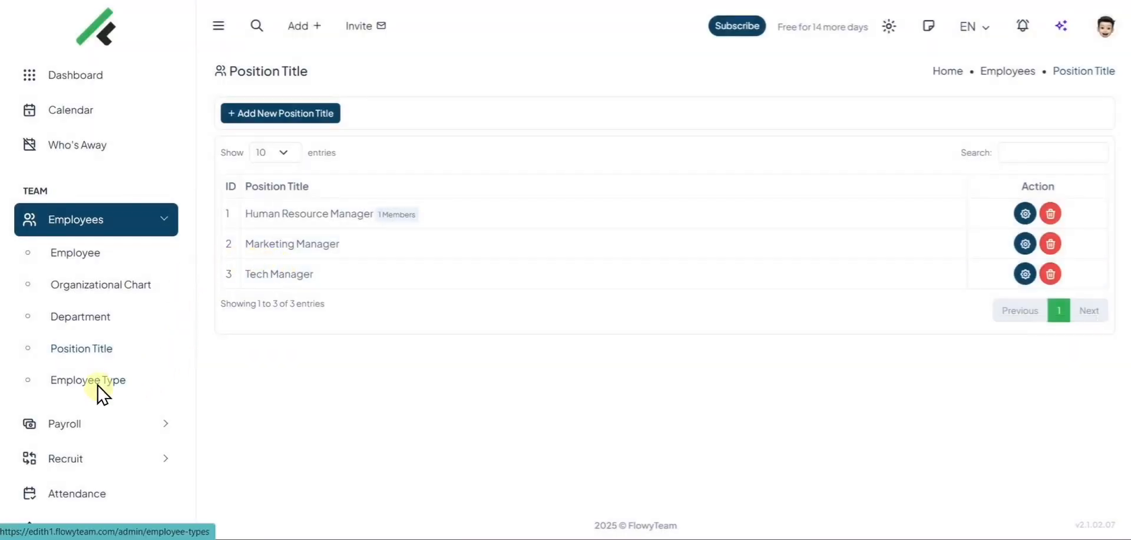
# Go to the employee types and add a new type named Intern.
pyautogui.click(101, 380)
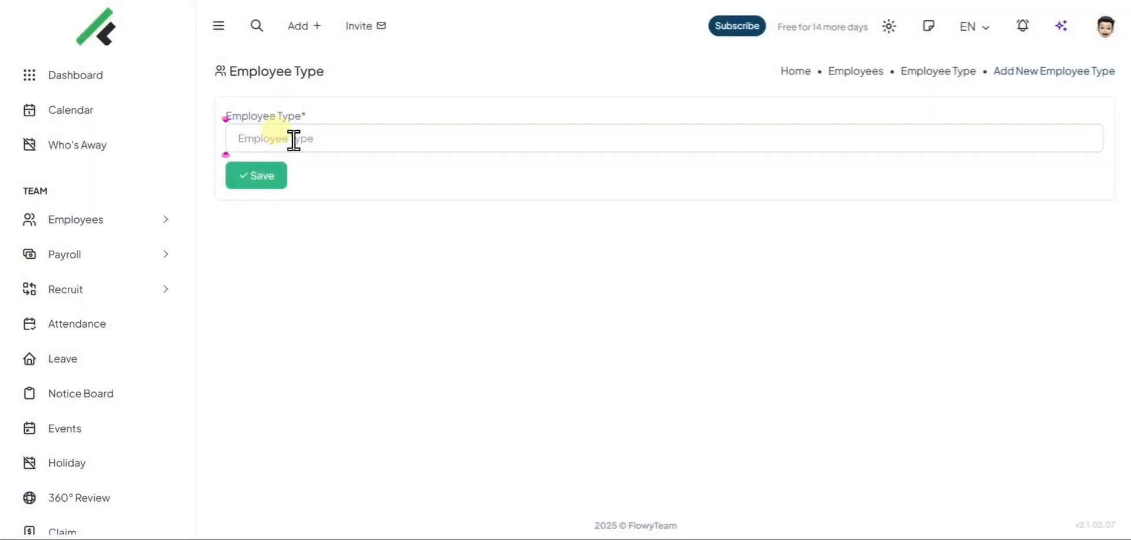
pyautogui.write('Intern')
pyautogui.click(276, 177)
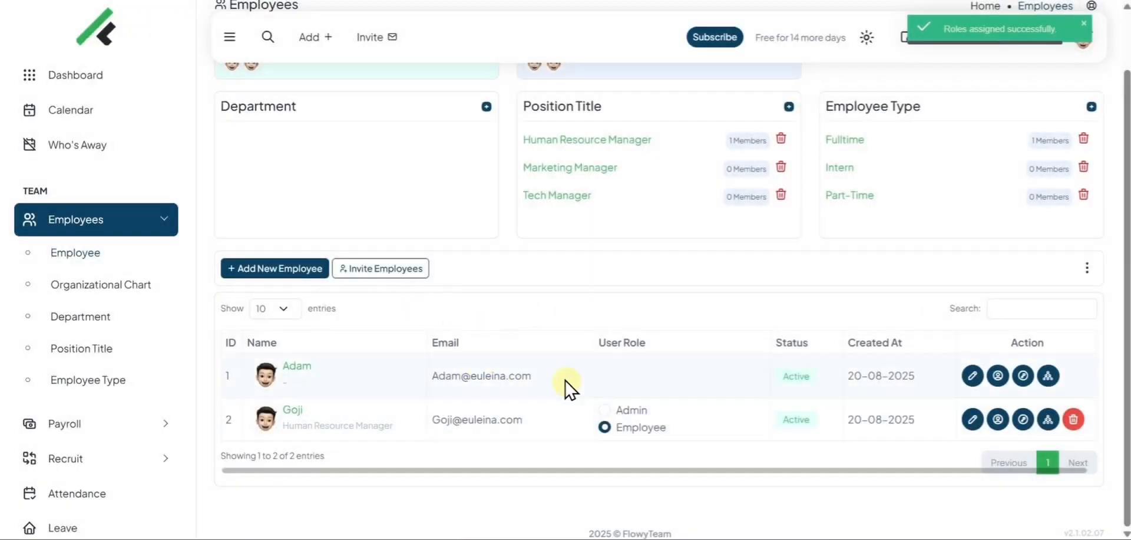
# Check the team invitation form, and try the Admin role on the new employee before restoring the Employee role.
pyautogui.click(350, 268)
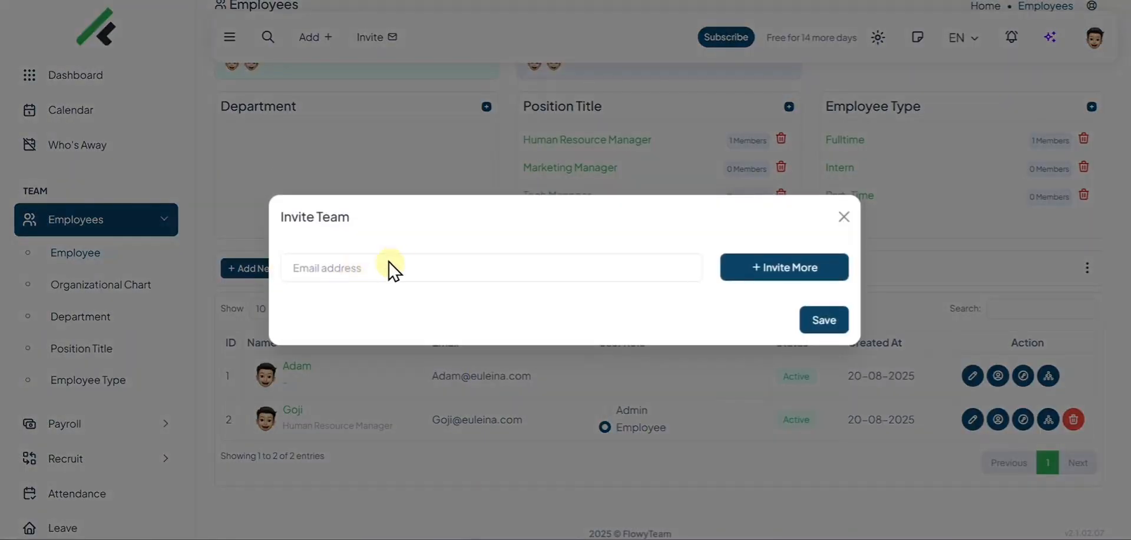
pyautogui.click(843, 217)
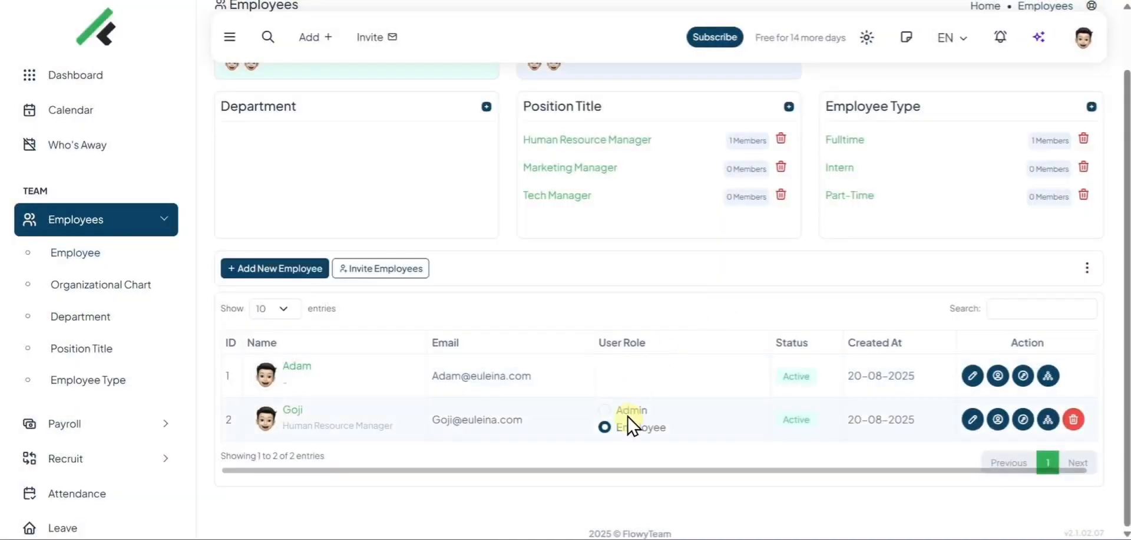
pyautogui.click(603, 409)
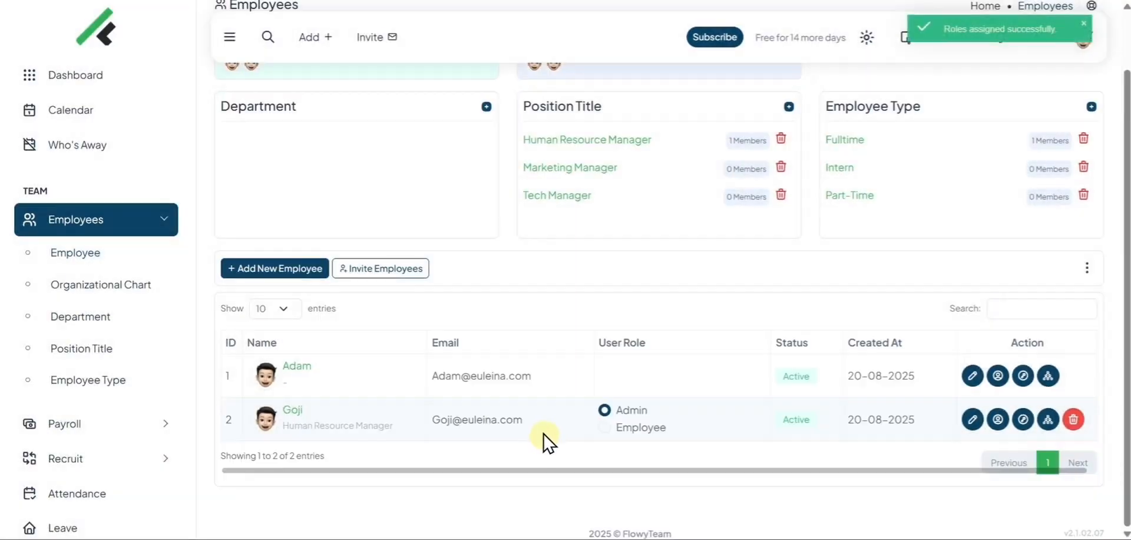
pyautogui.click(604, 425)
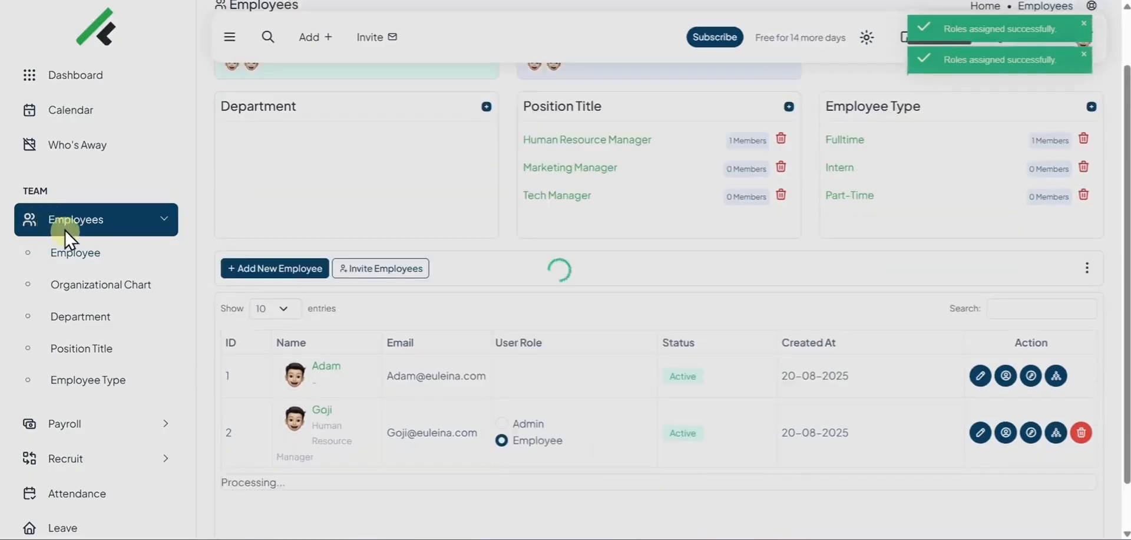
# Go to Roles & Permissions in the company settings and add a new user role named Manager.
pyautogui.scroll(-3, 134, 263)
pyautogui.scroll(-10, 134, 263)
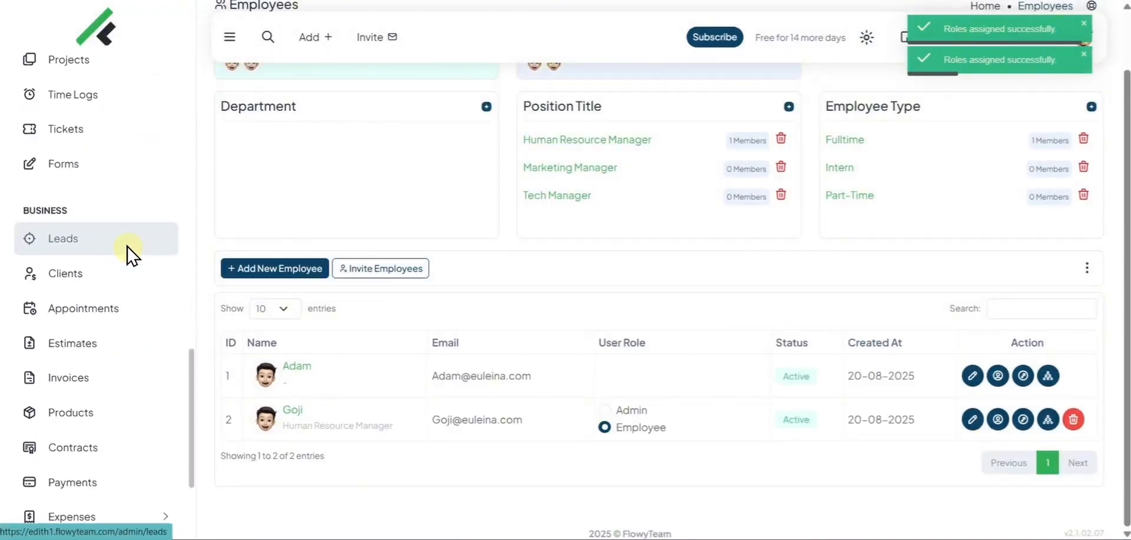
pyautogui.click(97, 471)
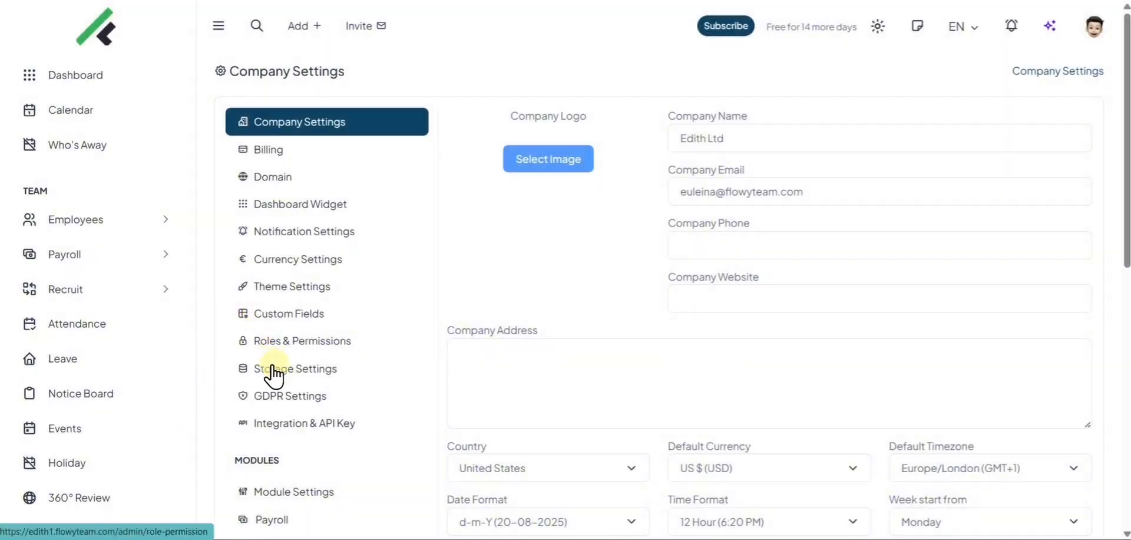
pyautogui.click(270, 346)
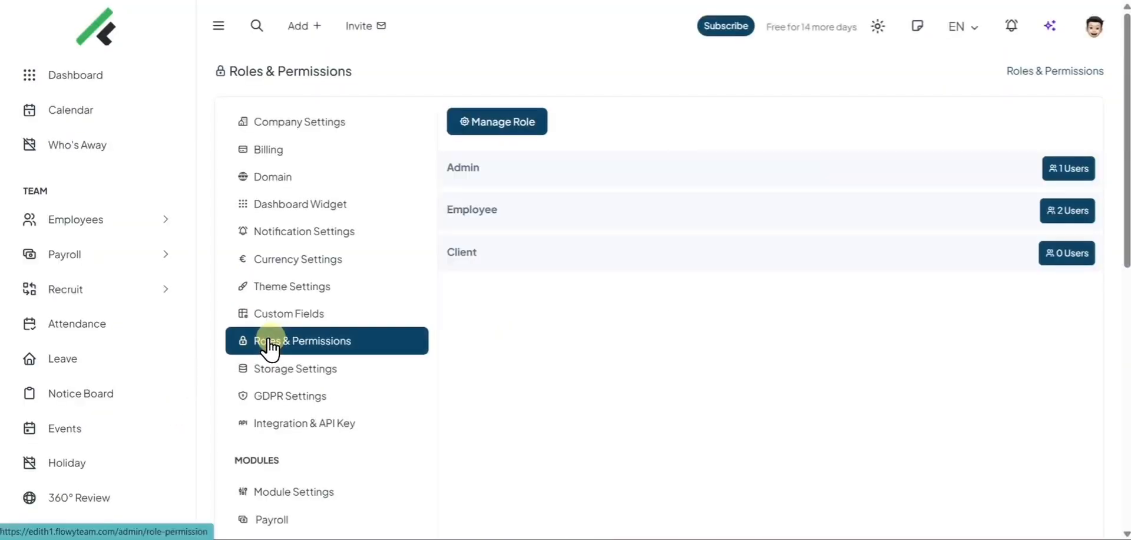
pyautogui.click(507, 124)
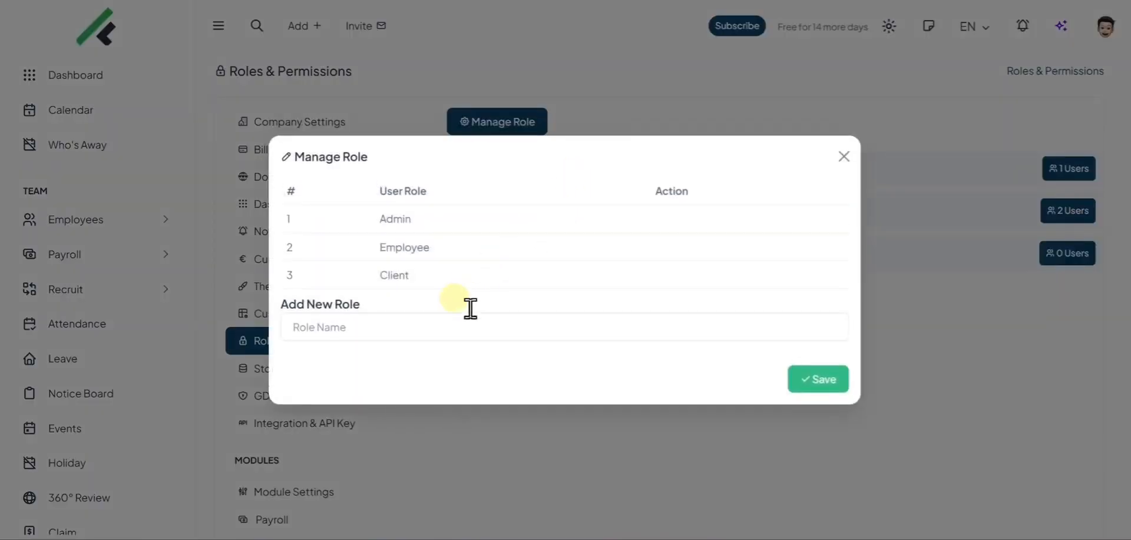
pyautogui.click(444, 334)
pyautogui.write('Manager')
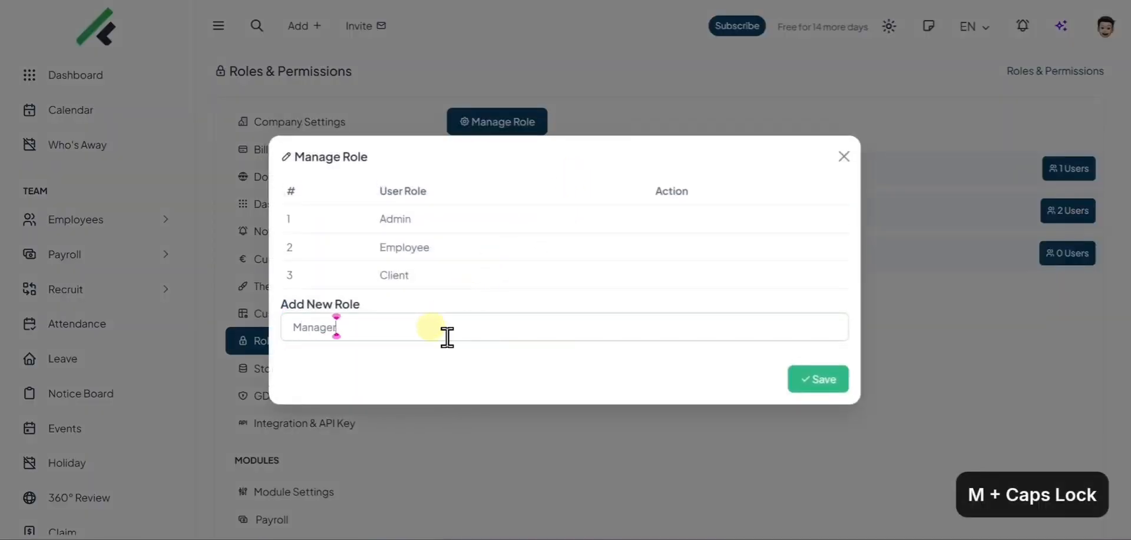
pyautogui.click(795, 383)
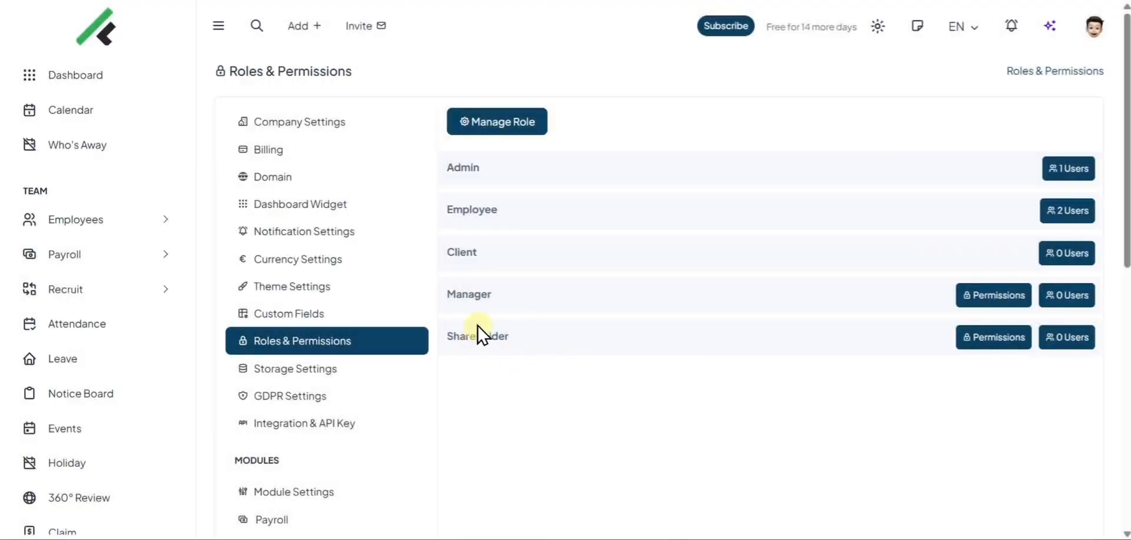
# Grant the Manager role the Add, View, Update and Delete permissions for Clients.
pyautogui.click(963, 294)
pyautogui.scroll(-3, 901, 265)
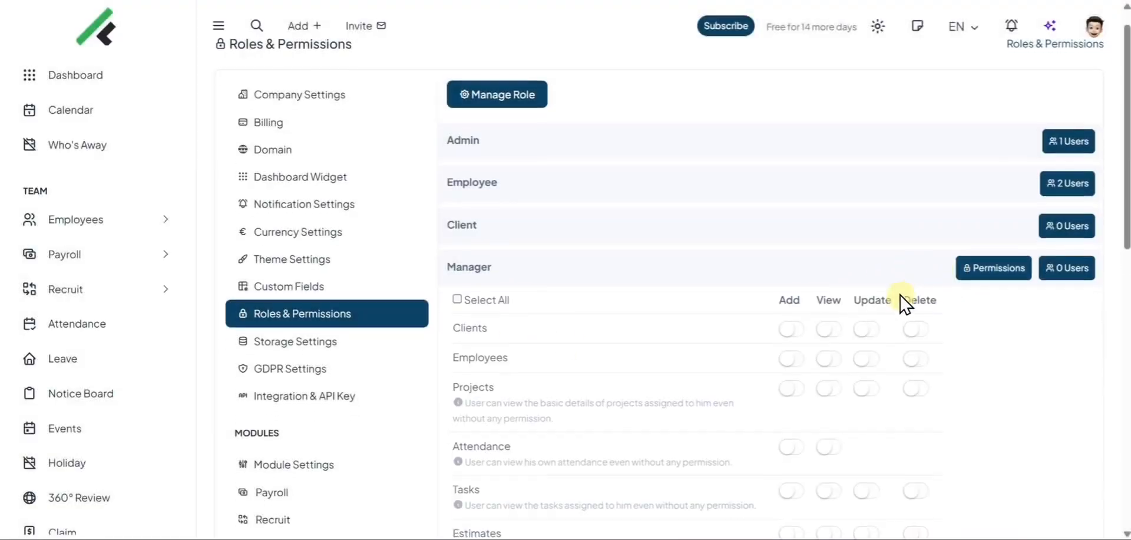
pyautogui.click(791, 141)
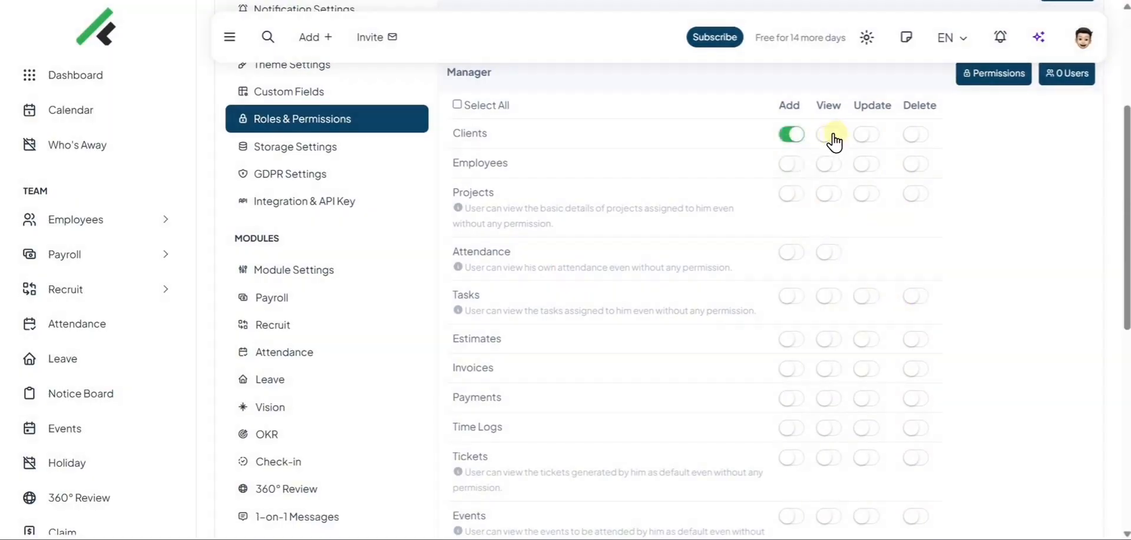
pyautogui.click(827, 135)
pyautogui.click(866, 134)
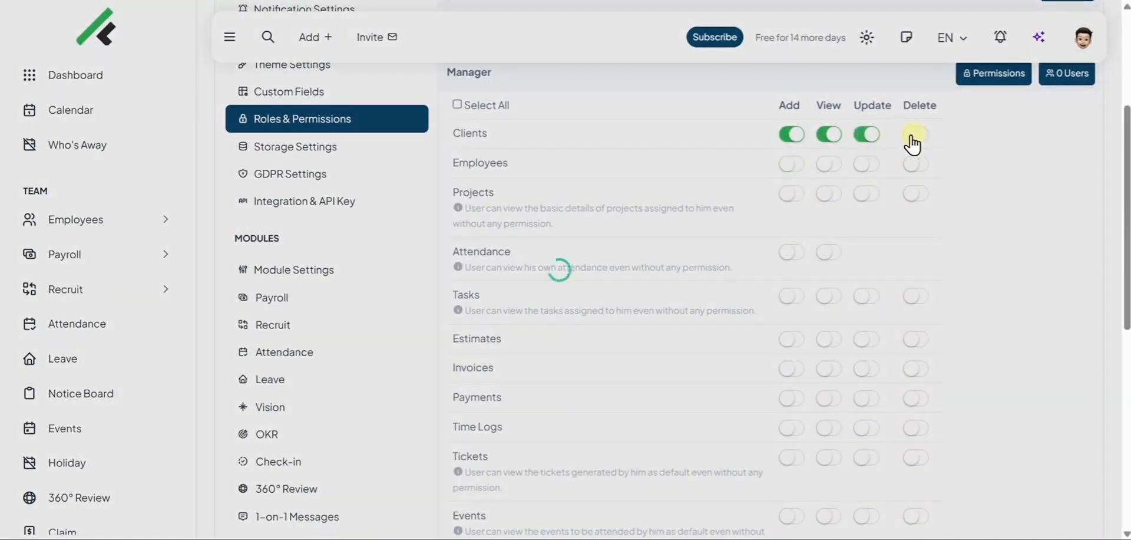
pyautogui.click(913, 139)
pyautogui.scroll(-8, 849, 206)
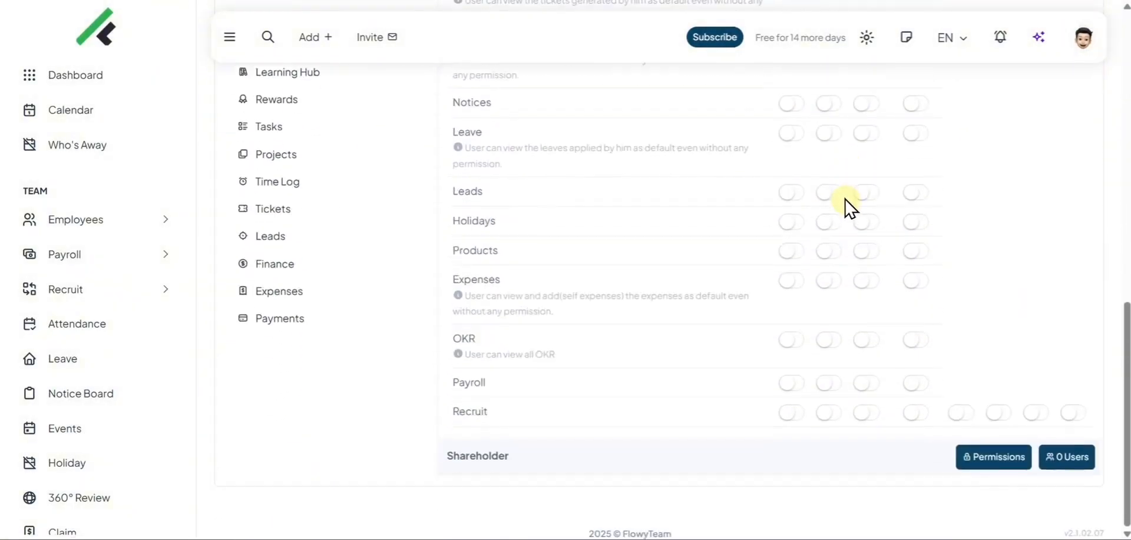
pyautogui.scroll(10, 883, 382)
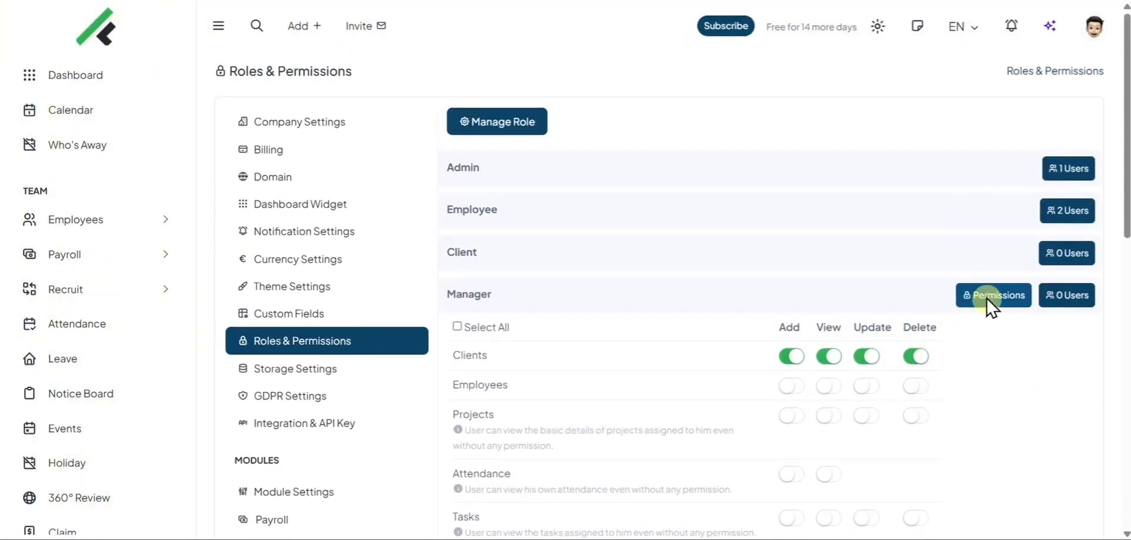
# Assign the employee titled Human Resource Manager to the Manager role as a member and save.
pyautogui.click(1050, 296)
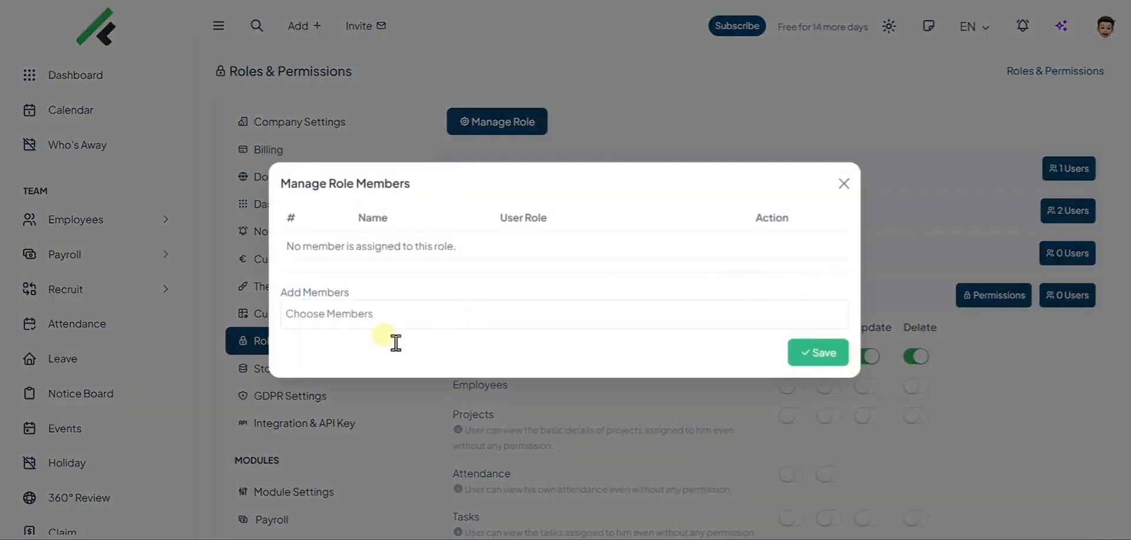
pyautogui.click(377, 323)
pyautogui.click(337, 366)
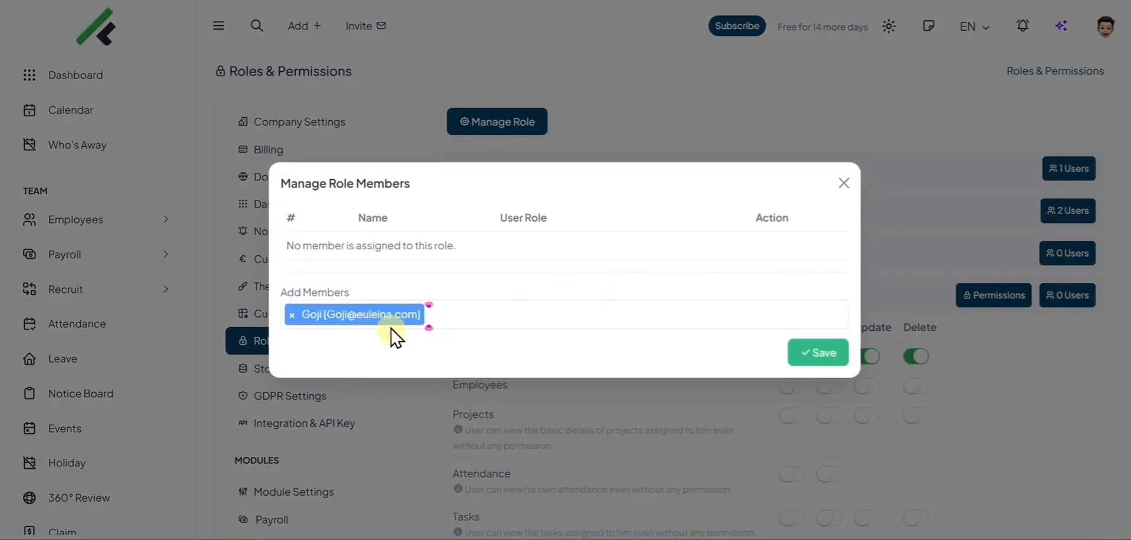
pyautogui.click(823, 353)
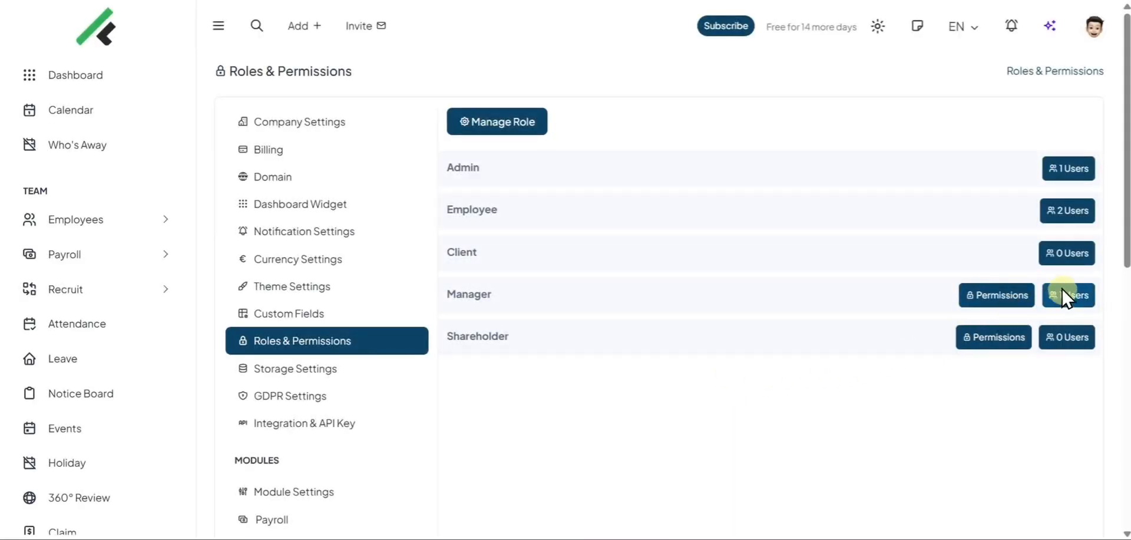
# Go to the employee list and set the Human Resource Manager's user role to Employee.
pyautogui.click(56, 222)
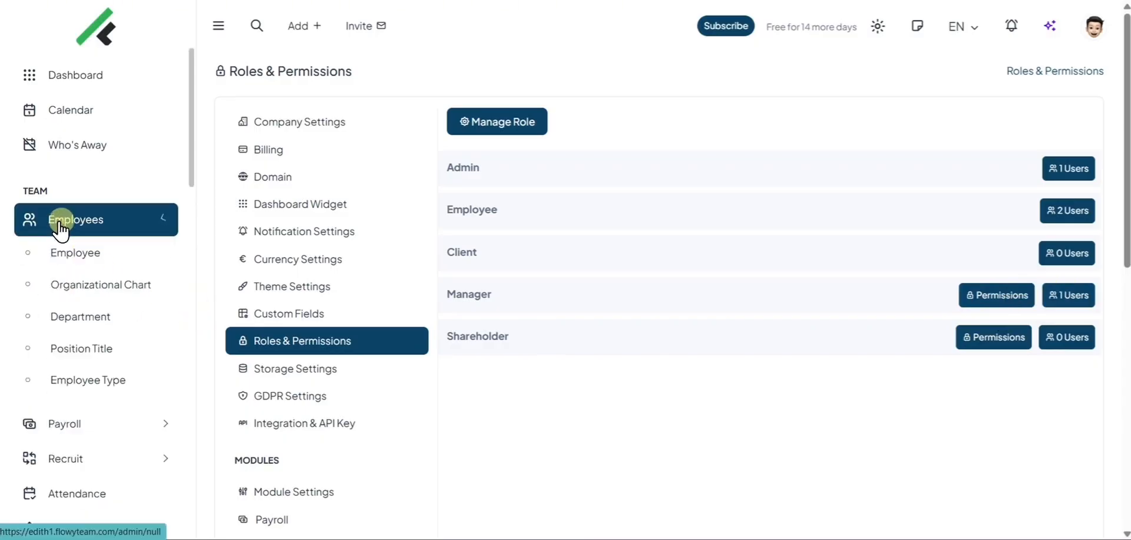
pyautogui.click(53, 259)
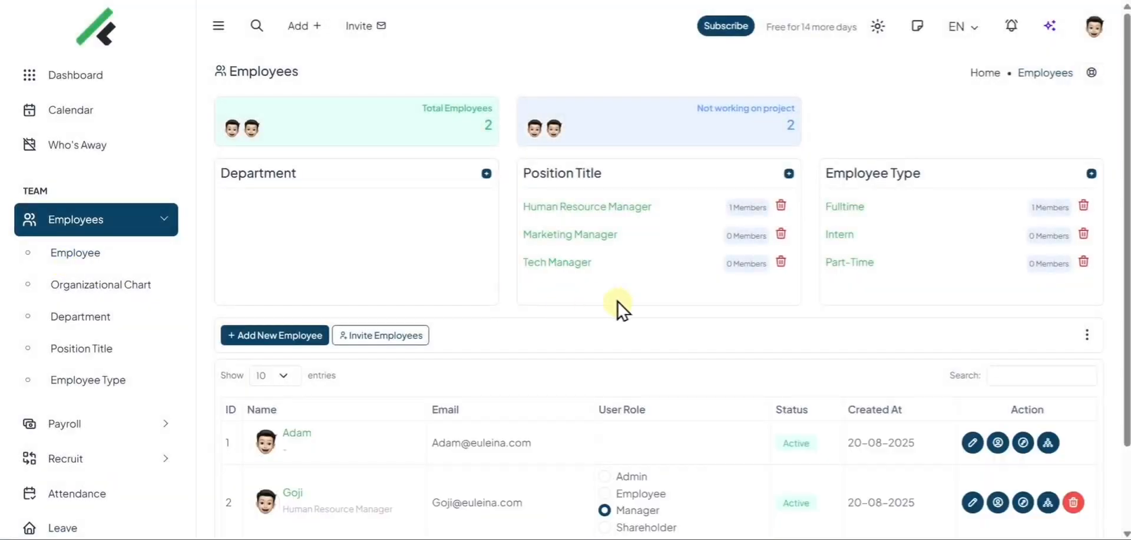
pyautogui.scroll(-2, 648, 311)
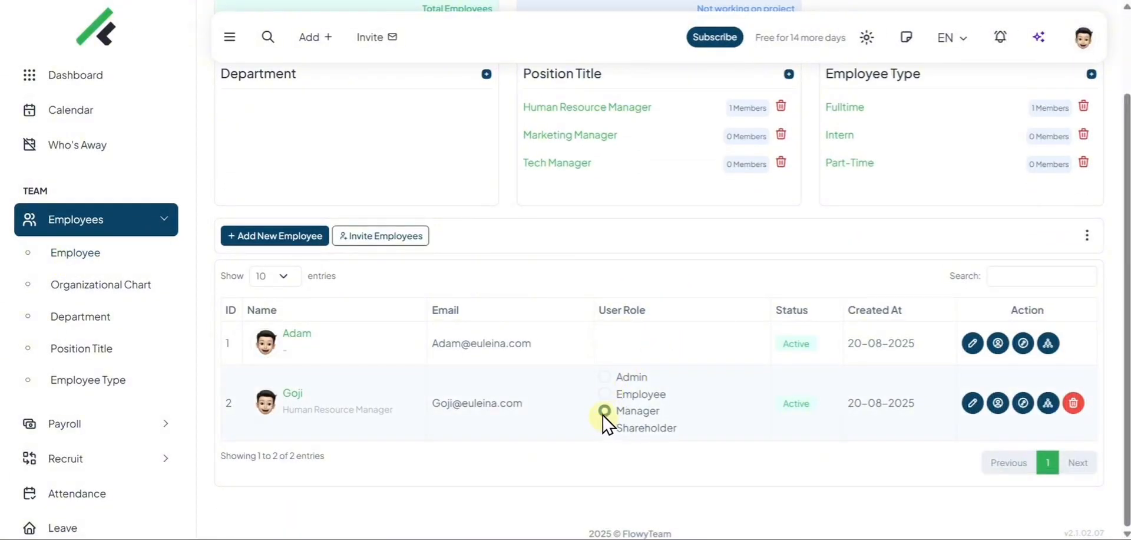
pyautogui.click(604, 393)
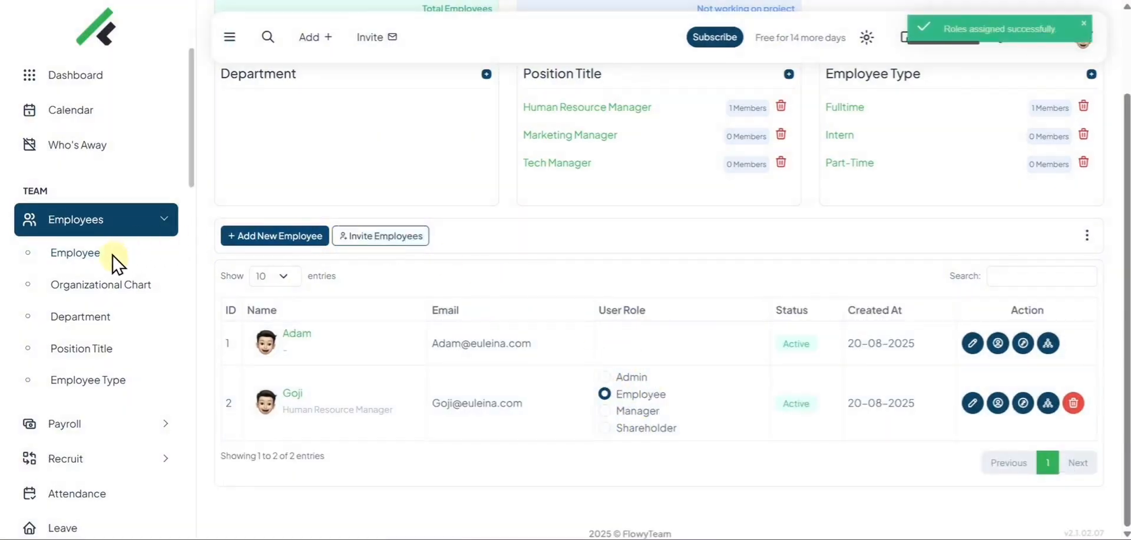
# Add a new department named Business Development without a parent department.
pyautogui.scroll(-1, 100, 259)
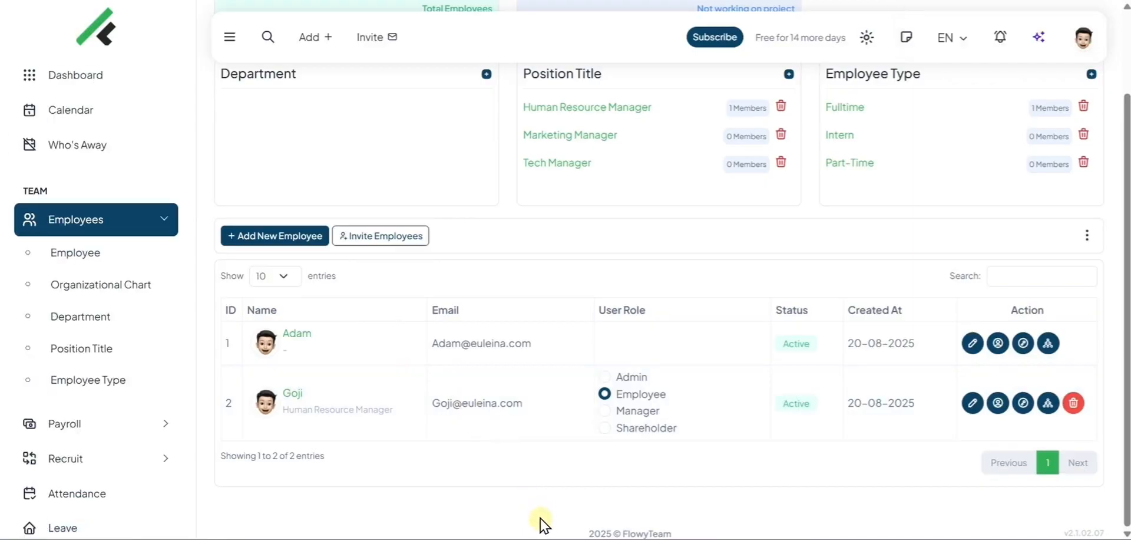
pyautogui.scroll(2, 548, 522)
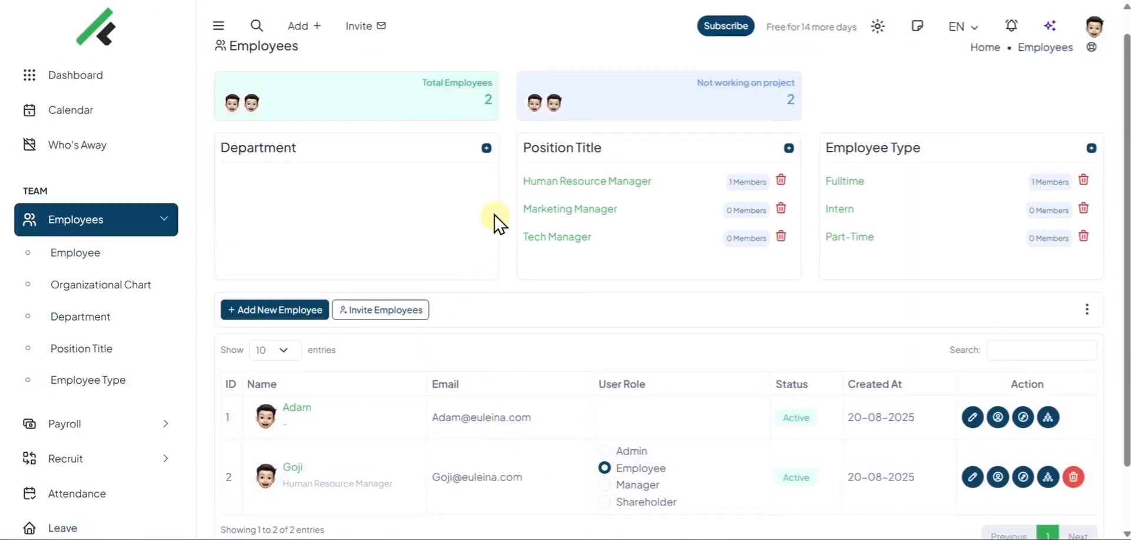
pyautogui.click(486, 149)
pyautogui.click(436, 243)
pyautogui.write('Business Developmet')
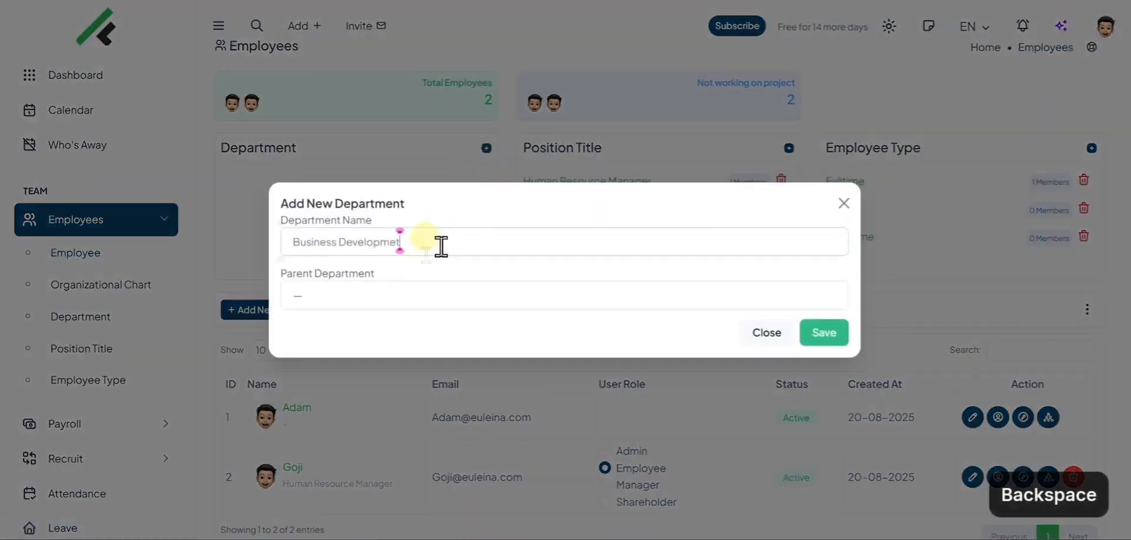
pyautogui.press('BackSpace')
pyautogui.write('nt')
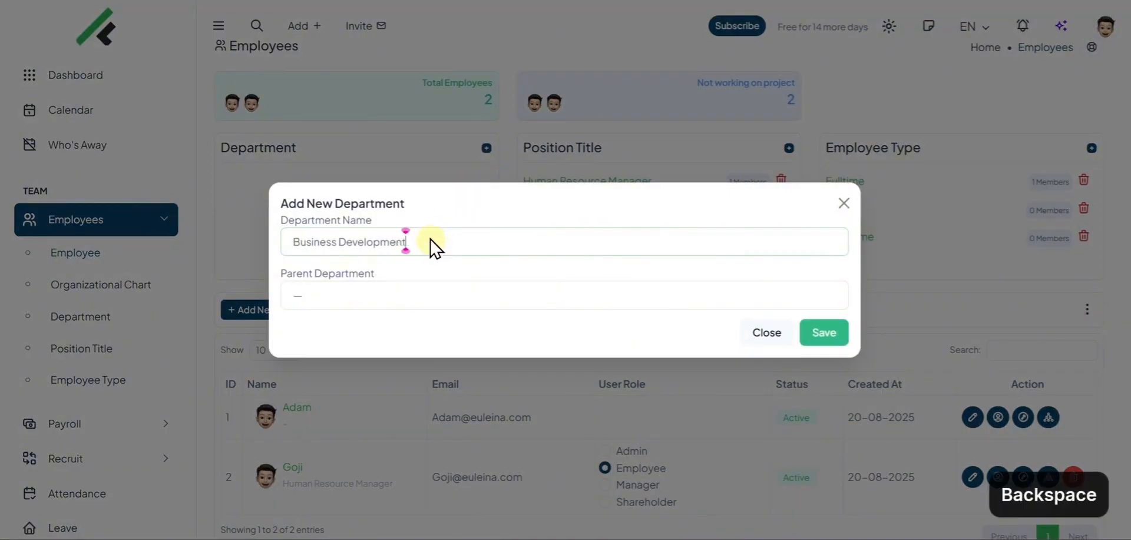
pyautogui.click(396, 295)
pyautogui.click(396, 295)
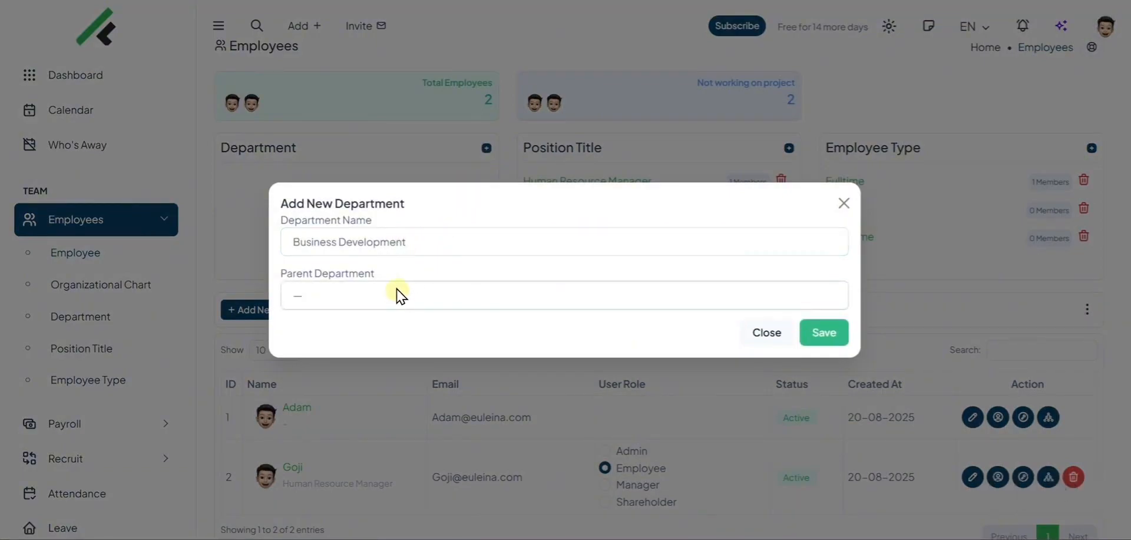
pyautogui.click(804, 333)
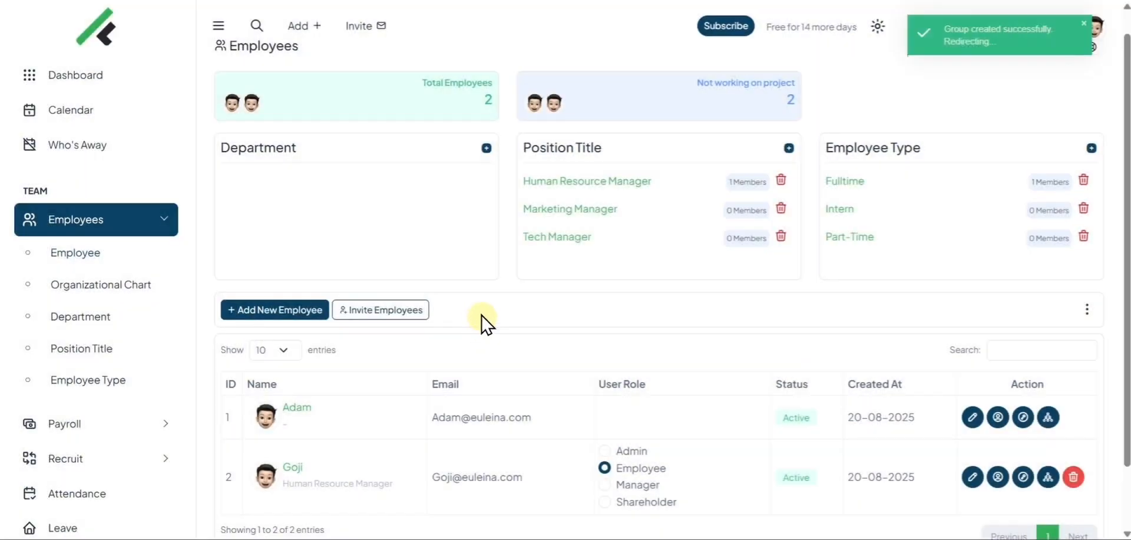
# Go to the Payroll page and view the payroll generation options.
pyautogui.click(501, 174)
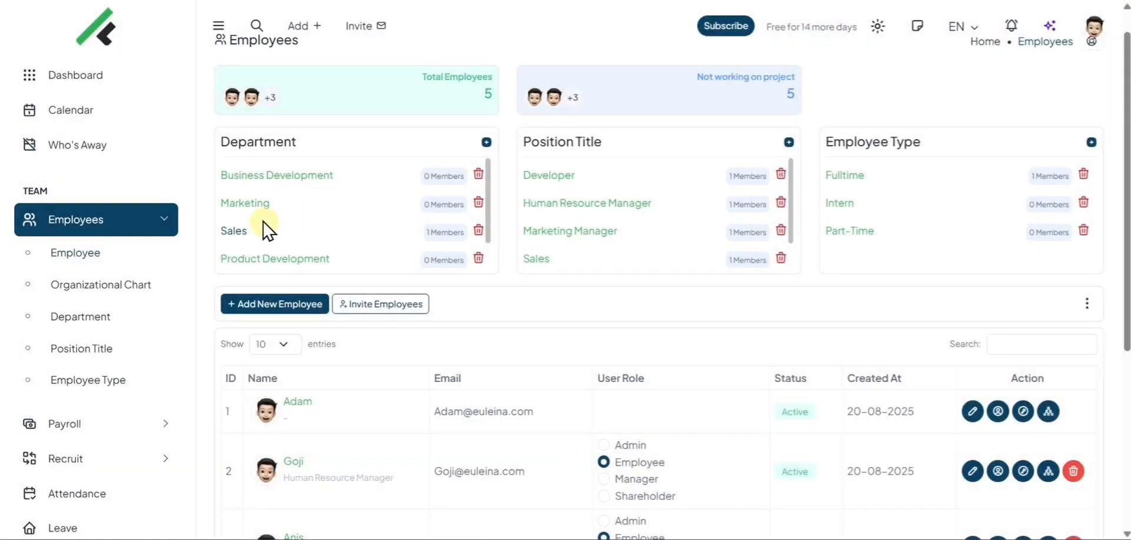
pyautogui.scroll(-4, 150, 255)
pyautogui.click(157, 217)
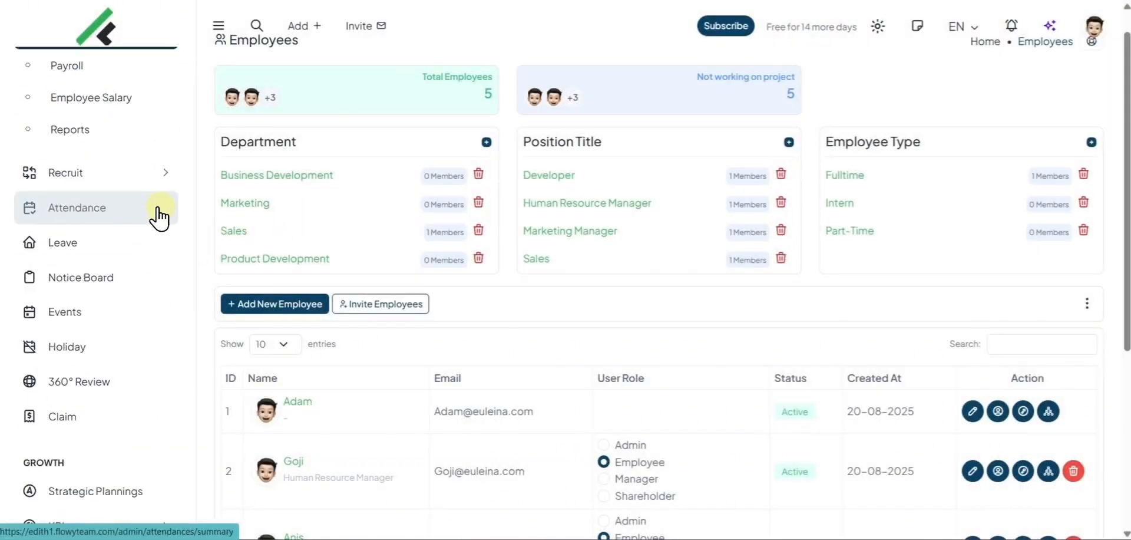
pyautogui.scroll(3, 98, 244)
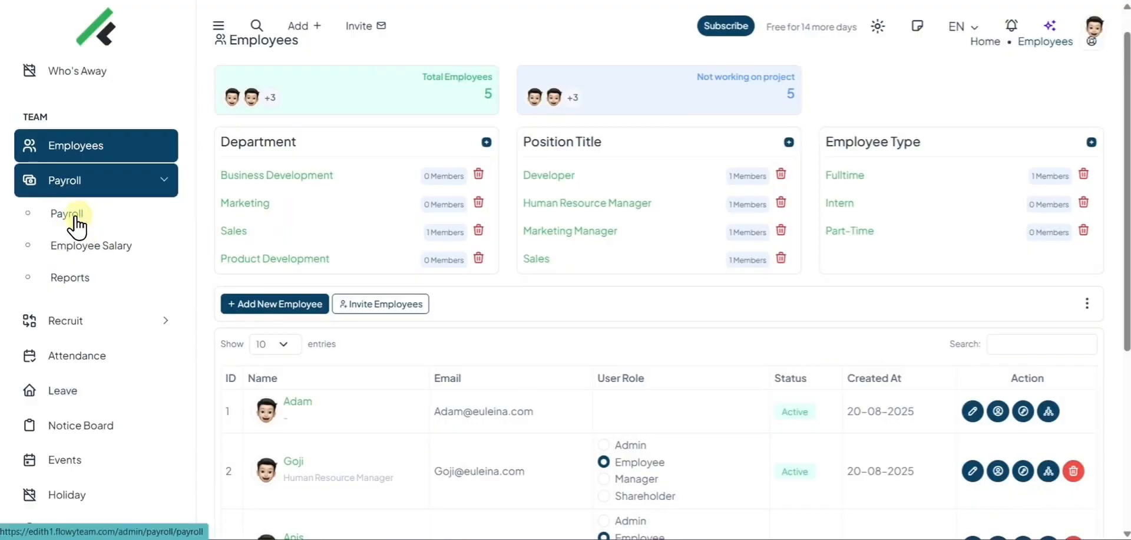
pyautogui.click(75, 215)
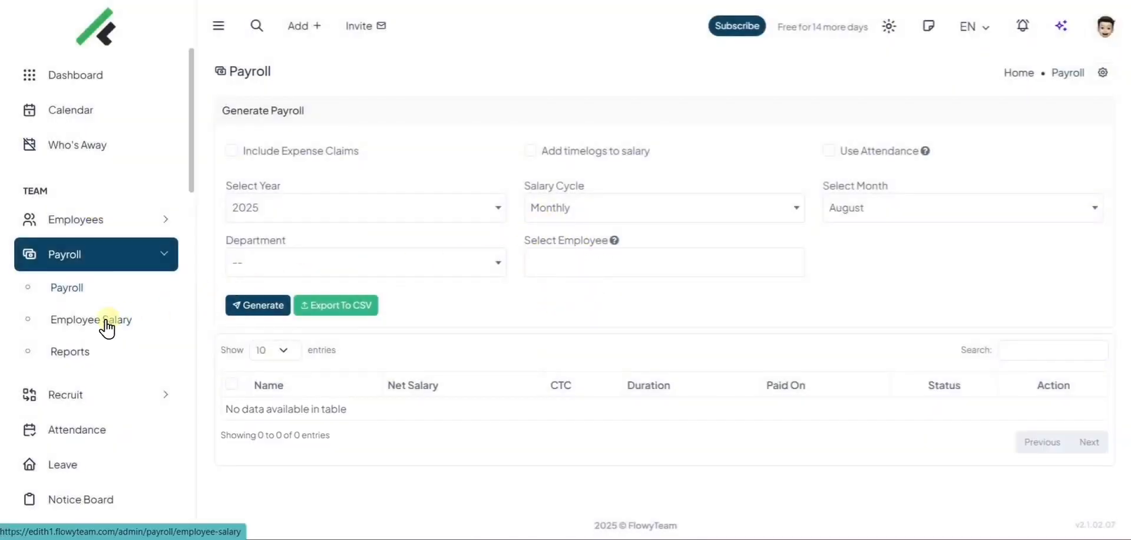
# Go to Employee Salary and check the salary cycle choices and available actions for the Developer.
pyautogui.click(108, 318)
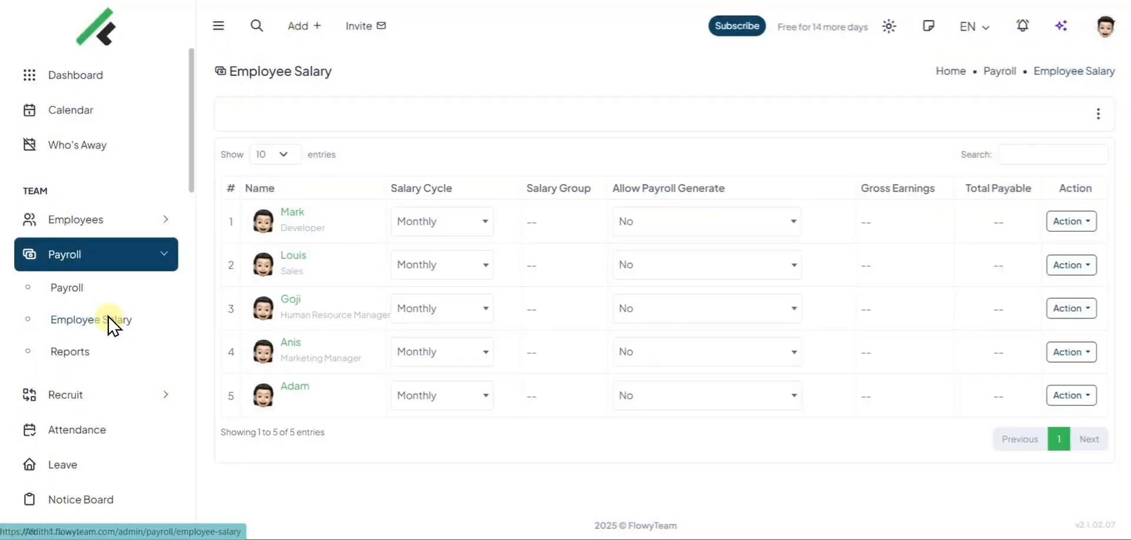
pyautogui.click(428, 231)
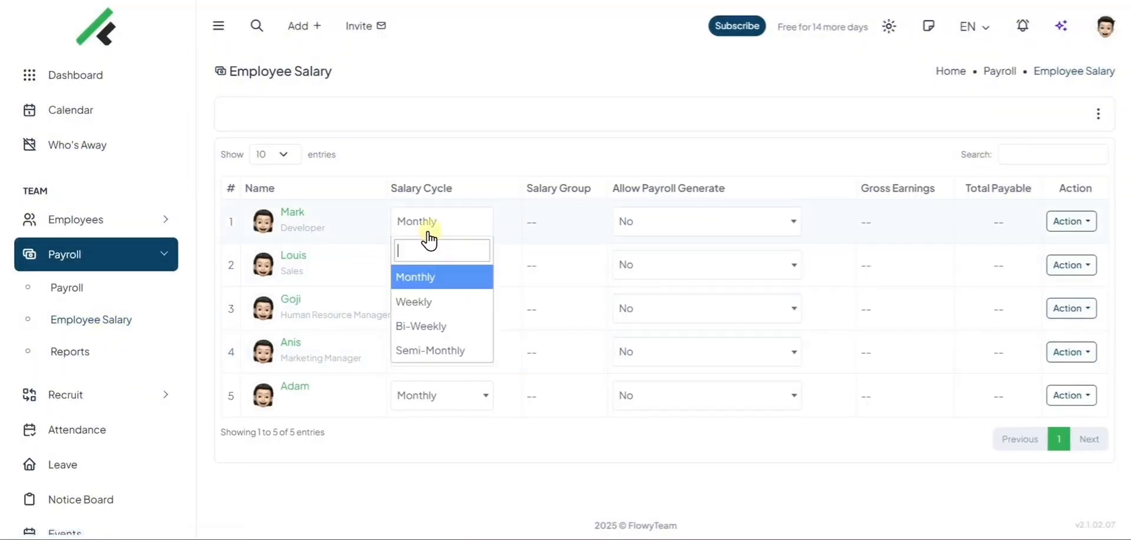
pyautogui.click(436, 230)
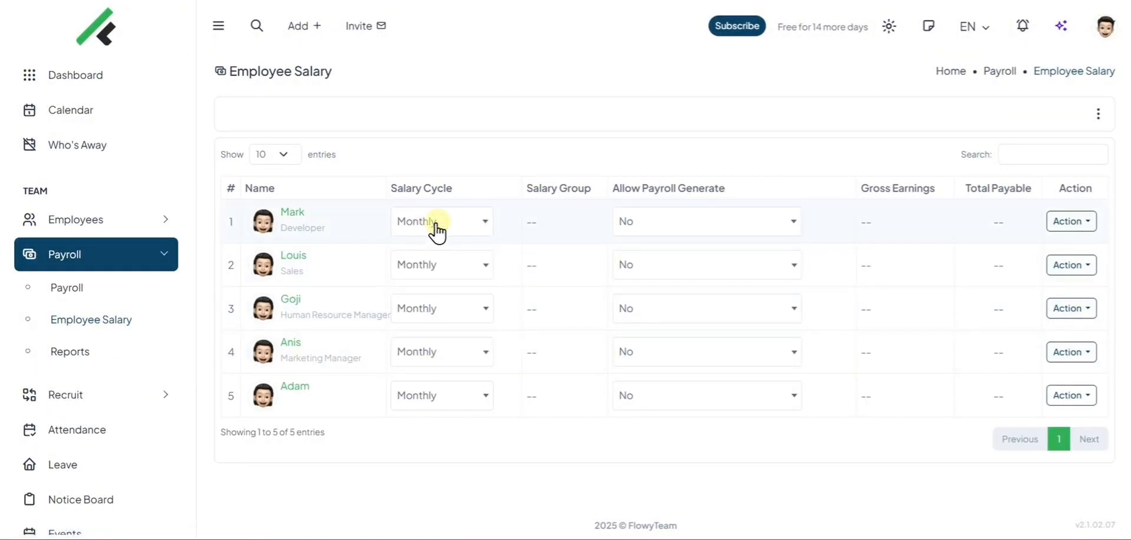
pyautogui.click(1057, 221)
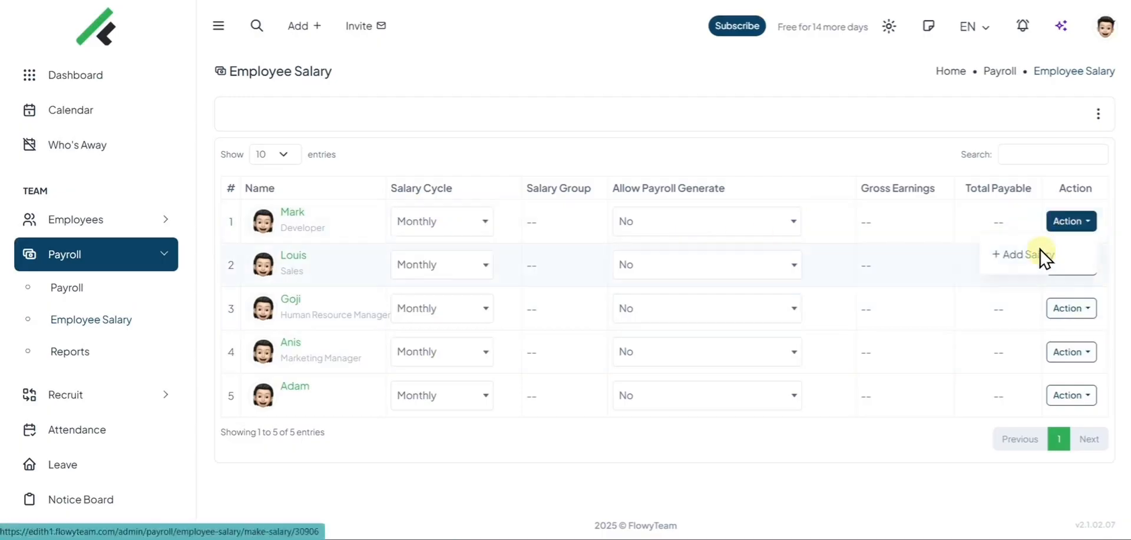
# Open the payroll reports and look through the company's month-wise TDS report.
pyautogui.click(122, 359)
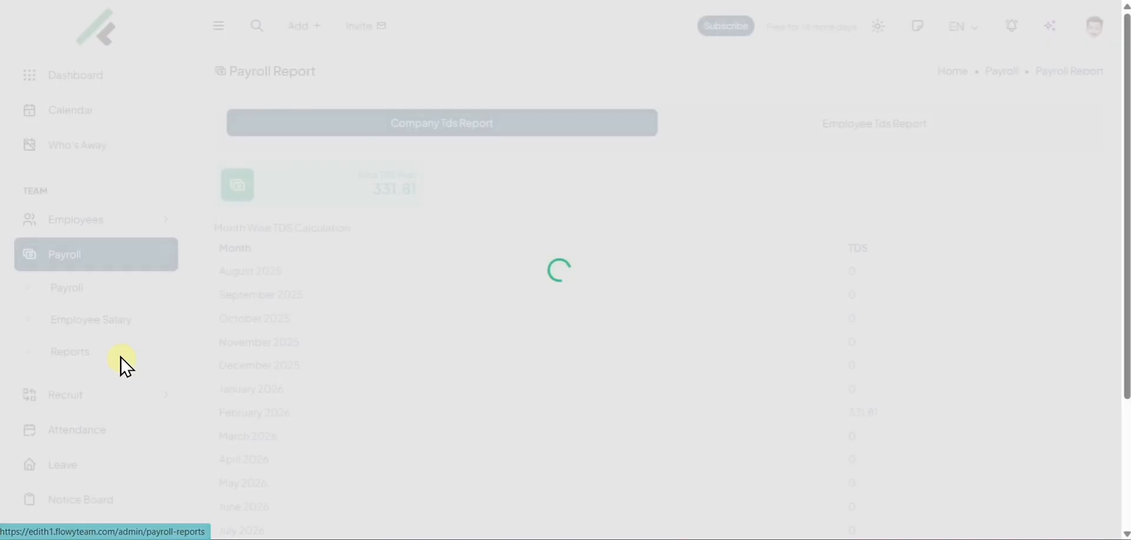
pyautogui.scroll(-3, 265, 298)
pyautogui.scroll(3, 295, 260)
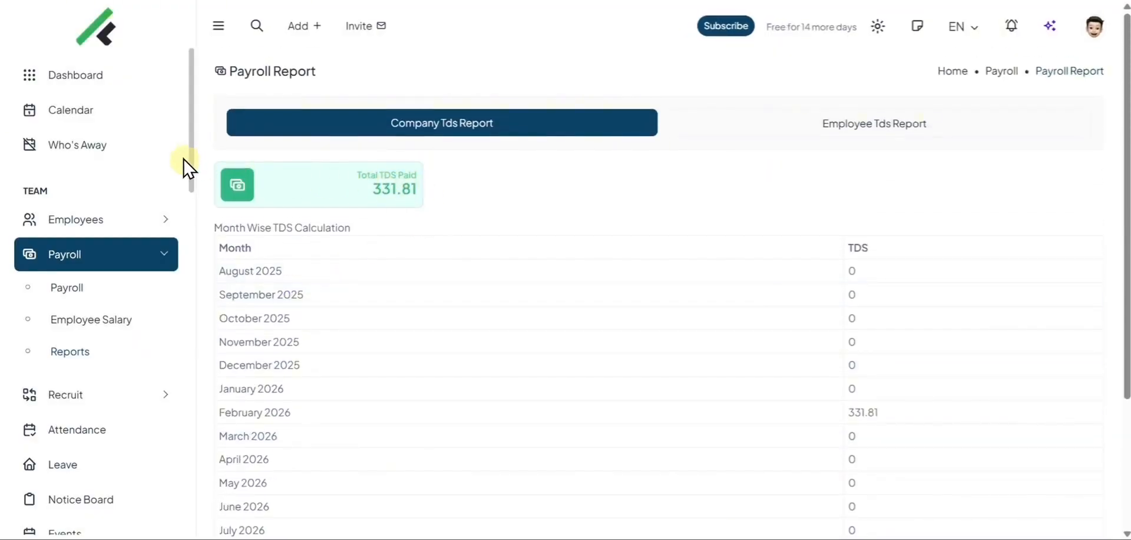
# Go to the Payroll module's settings within the company settings.
pyautogui.moveTo(186, 177); pyautogui.dragTo(167, 530)
pyautogui.click(85, 469)
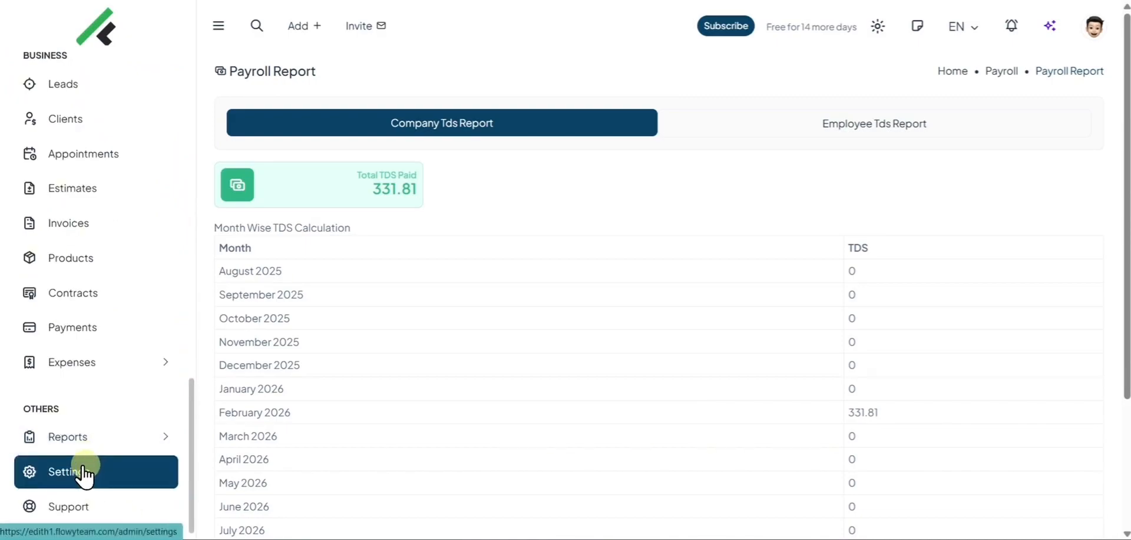
pyautogui.scroll(-5, 384, 388)
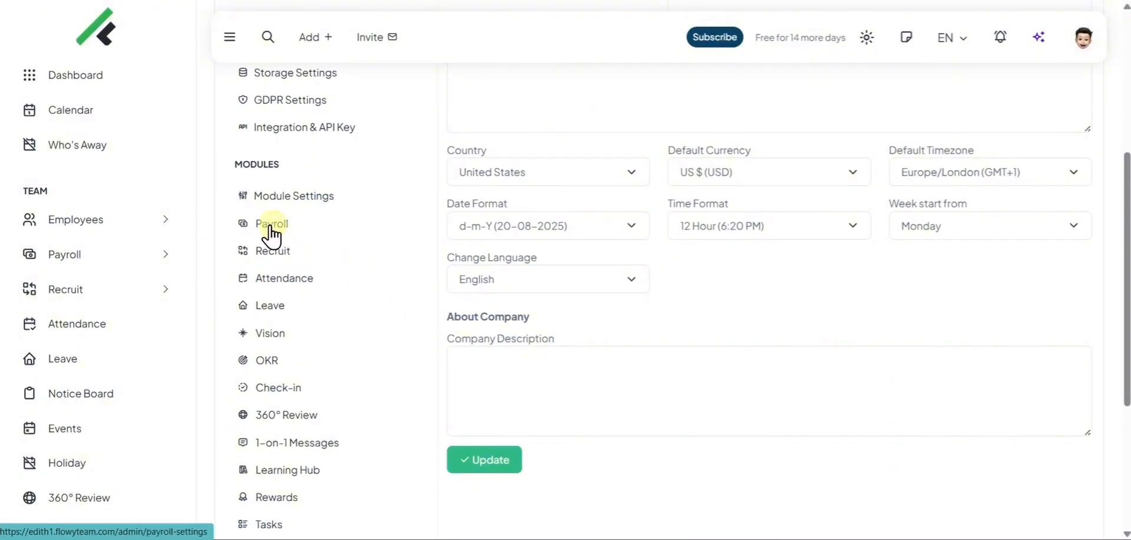
pyautogui.click(269, 227)
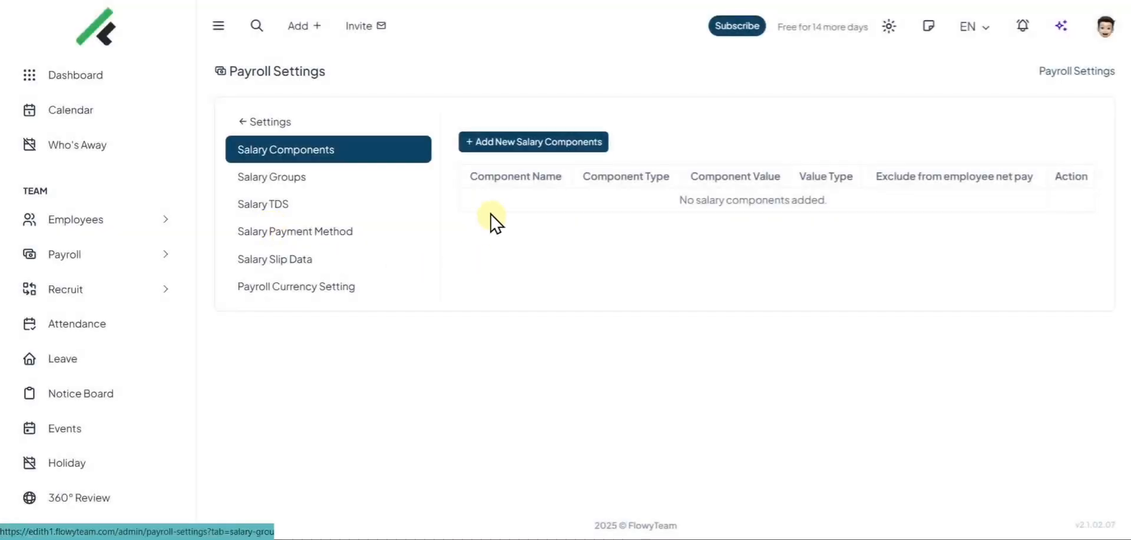
# Start a new salary component named Allowance.
pyautogui.click(483, 141)
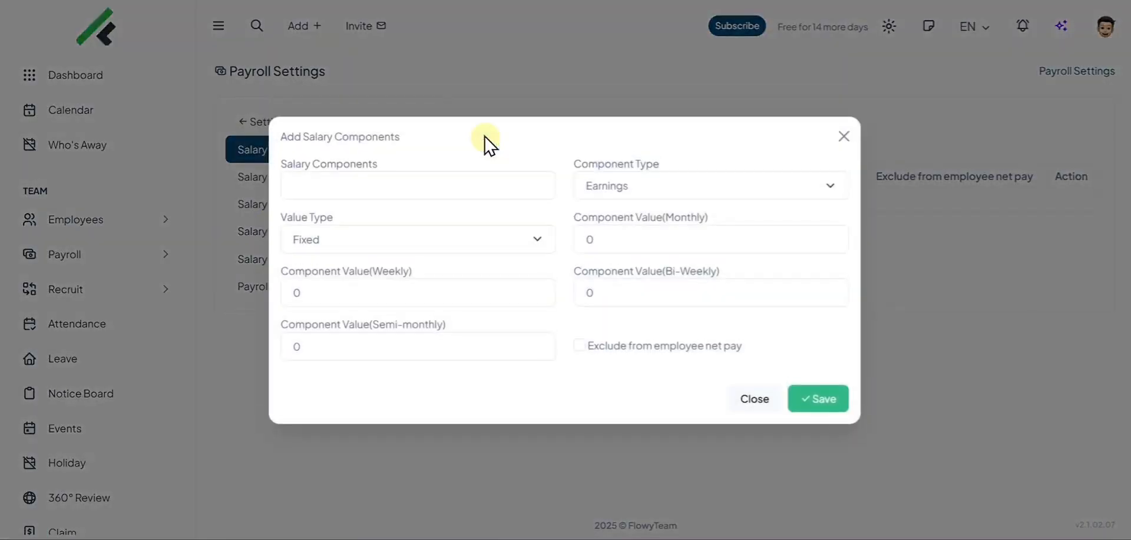
pyautogui.click(457, 190)
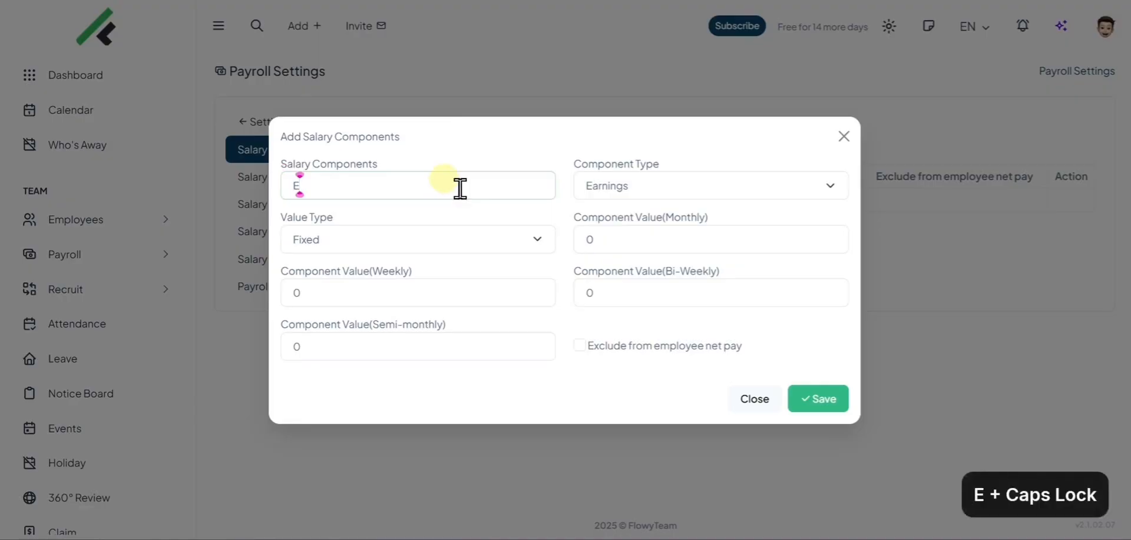
pyautogui.write('E')
pyautogui.press('BackSpace')
pyautogui.write('All')
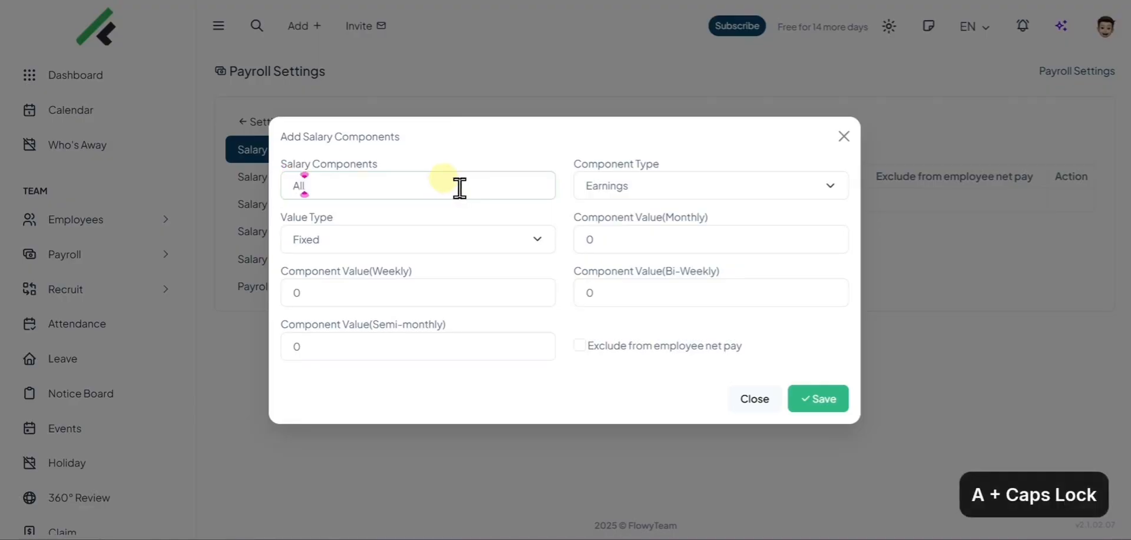
pyautogui.write('owance')
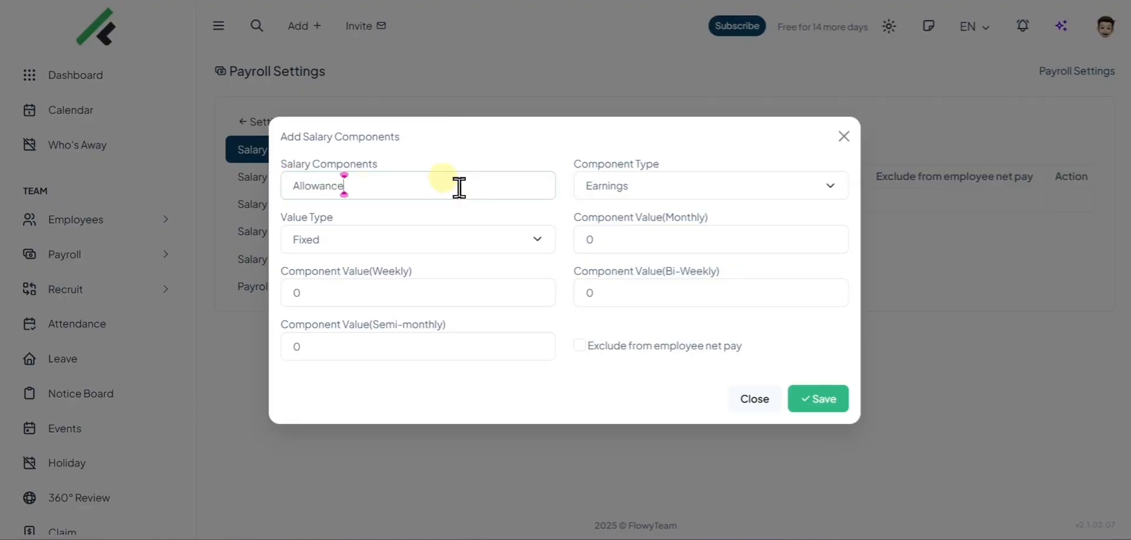
# Make the Allowance component a Fixed earning with a monthly value of 50 and save it.
pyautogui.click(427, 239)
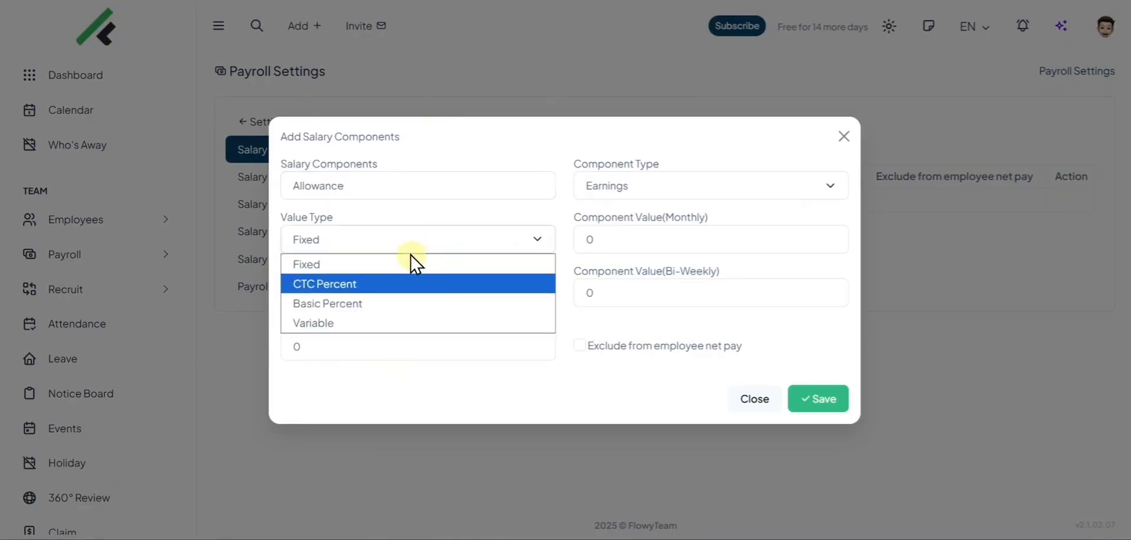
pyautogui.click(384, 264)
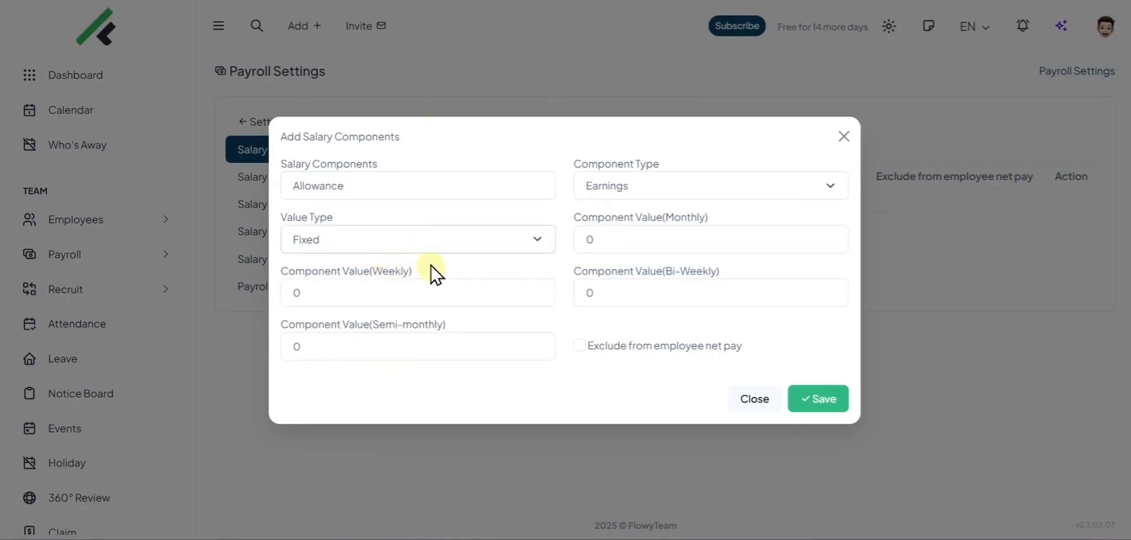
pyautogui.doubleClick(591, 240)
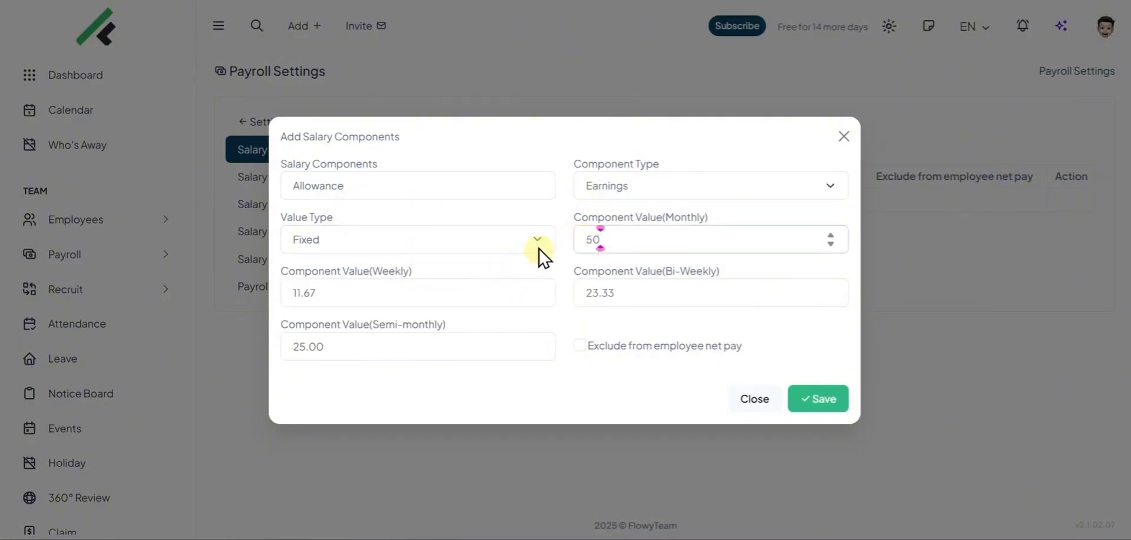
pyautogui.click(593, 192)
pyautogui.click(613, 207)
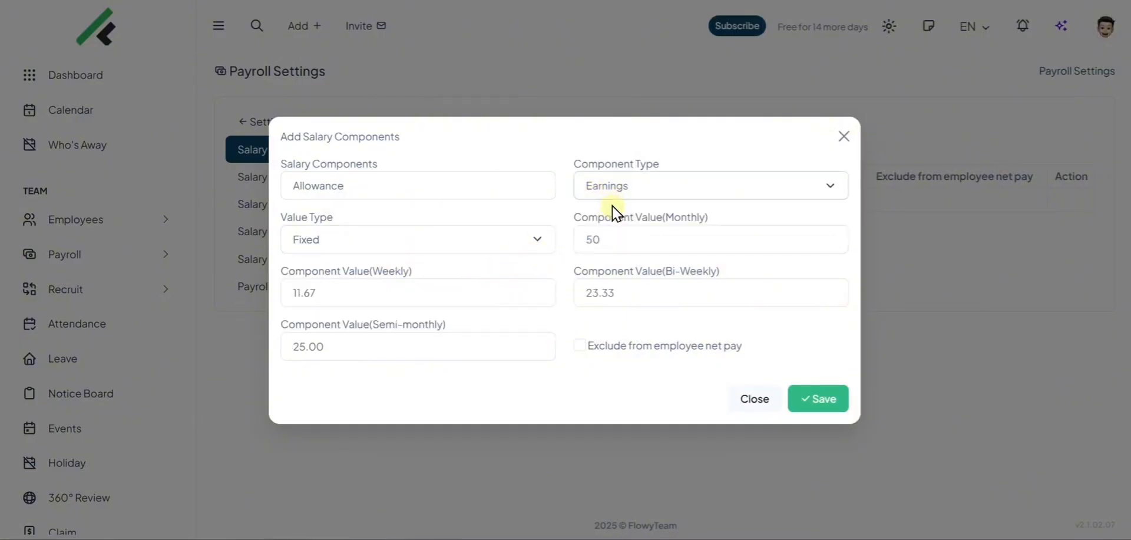
pyautogui.click(801, 399)
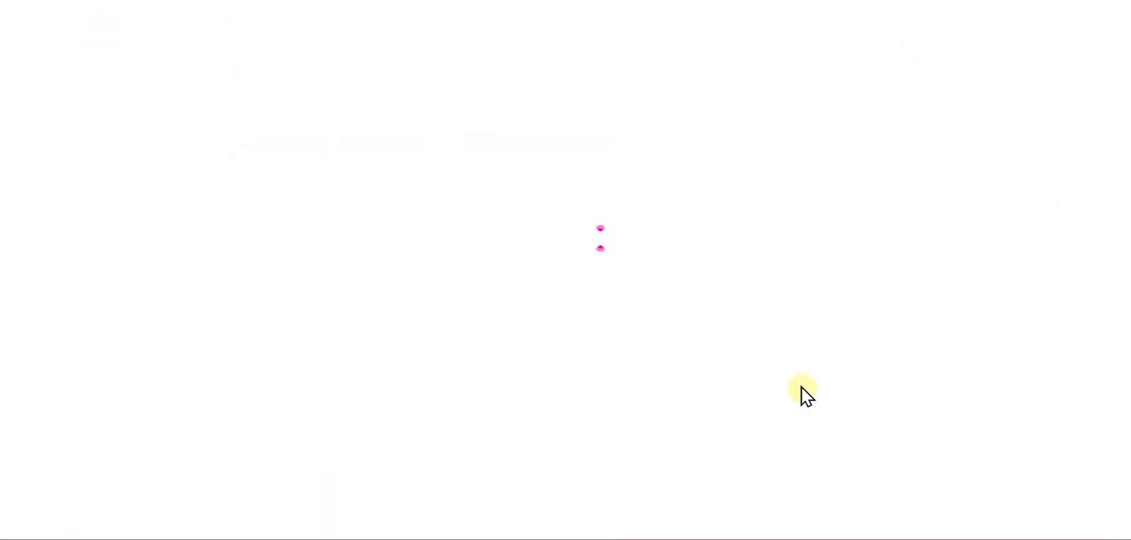
# Add a salary component named Tax as a deduction with a Basic Percent monthly value of 2.
pyautogui.click(541, 143)
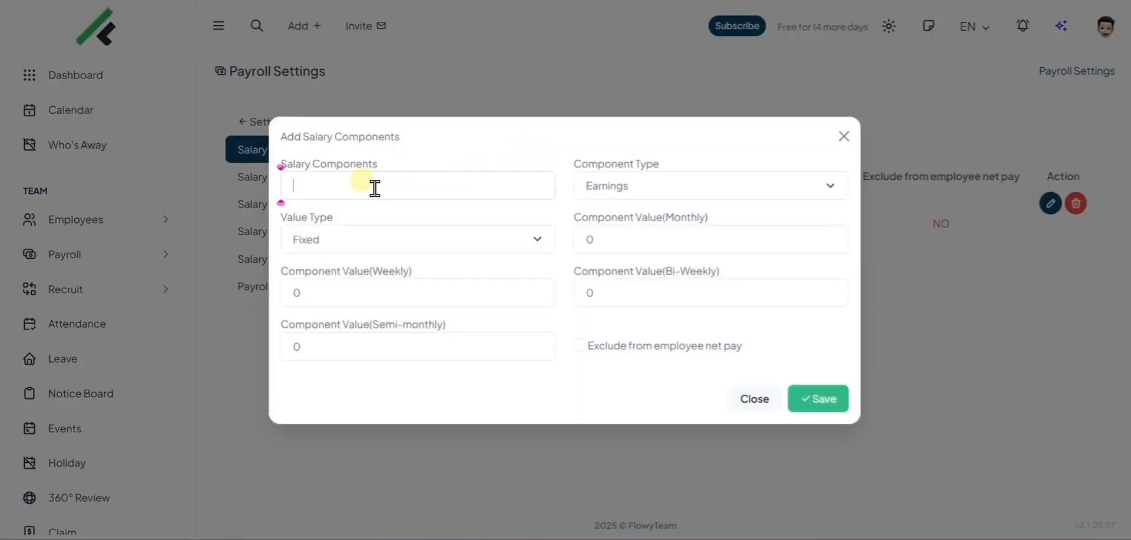
pyautogui.write('Tax')
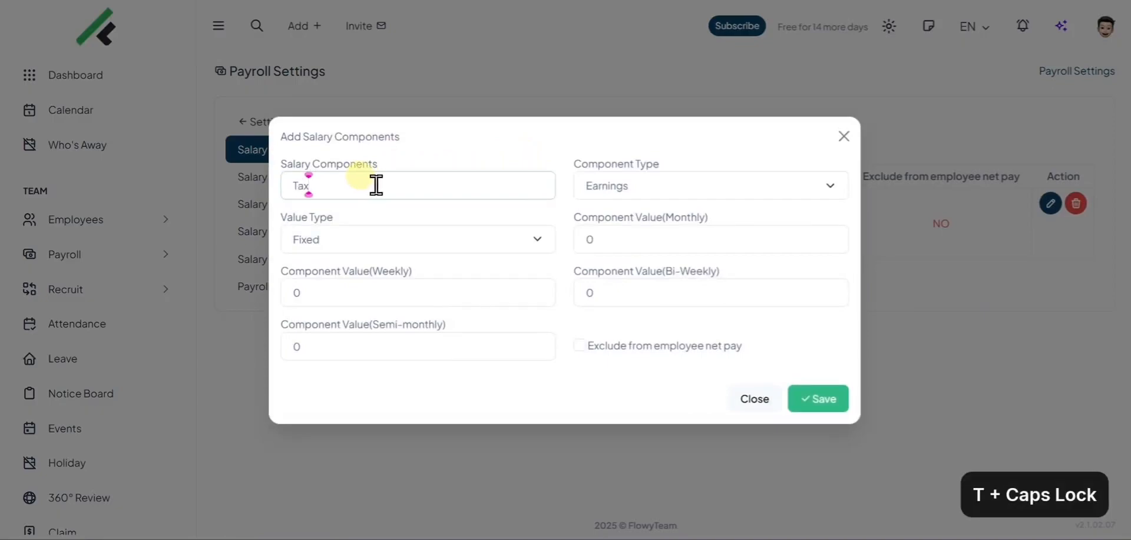
pyautogui.click(596, 192)
pyautogui.click(594, 227)
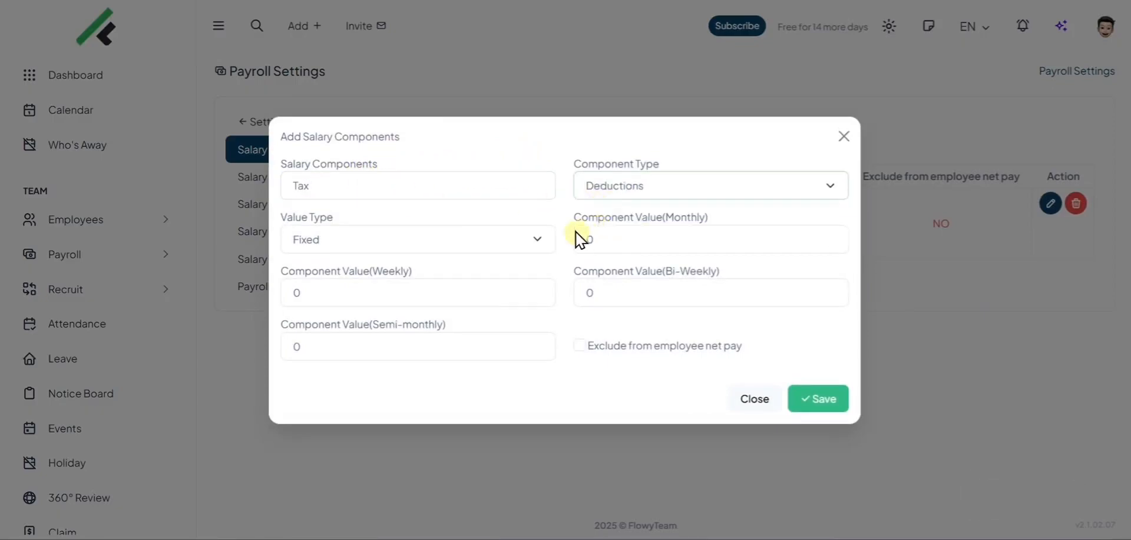
pyautogui.click(475, 239)
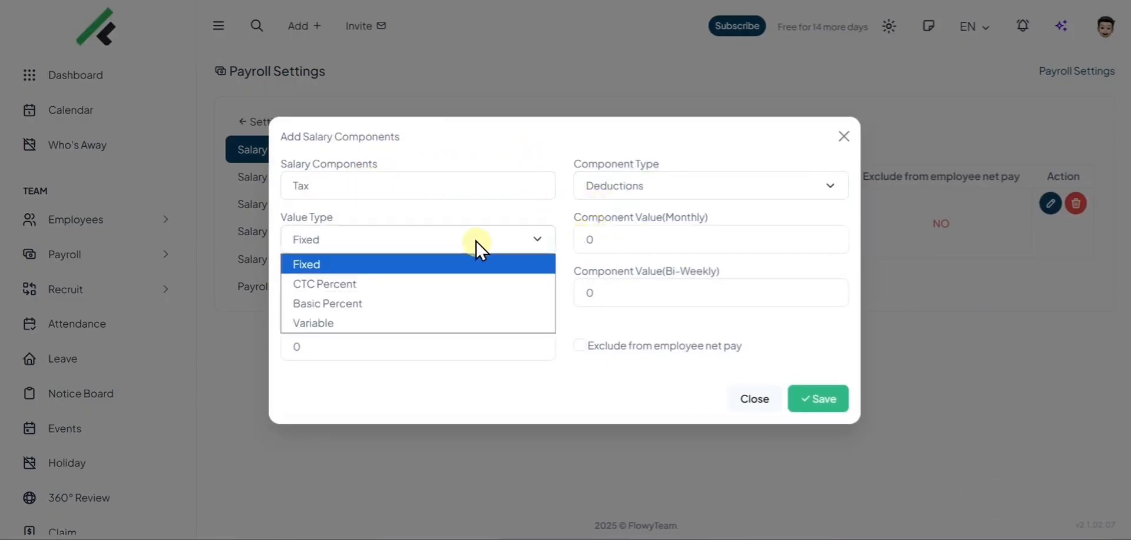
pyautogui.click(368, 306)
pyautogui.doubleClick(591, 270)
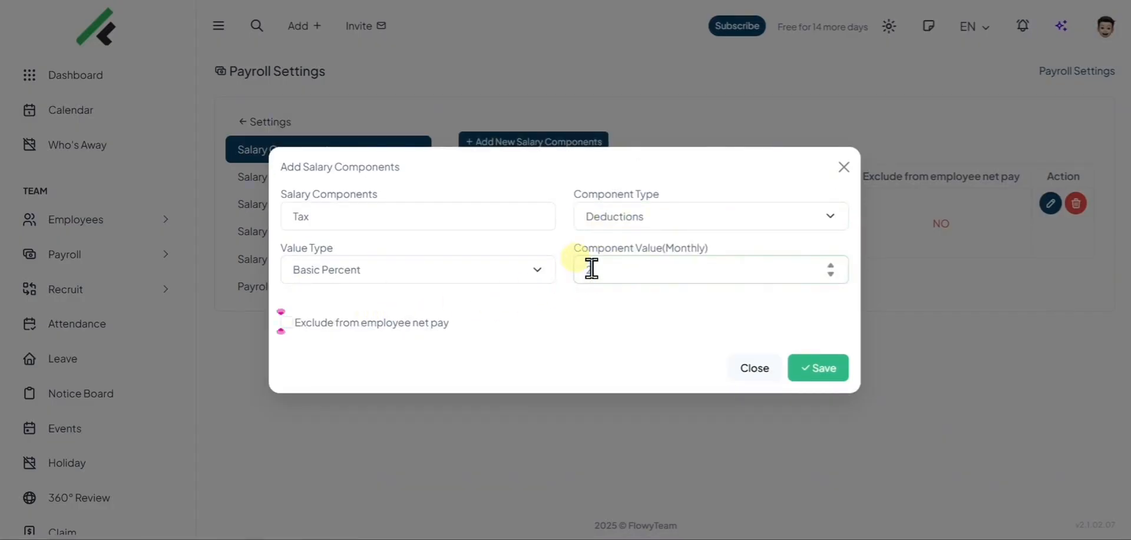
pyautogui.click(806, 364)
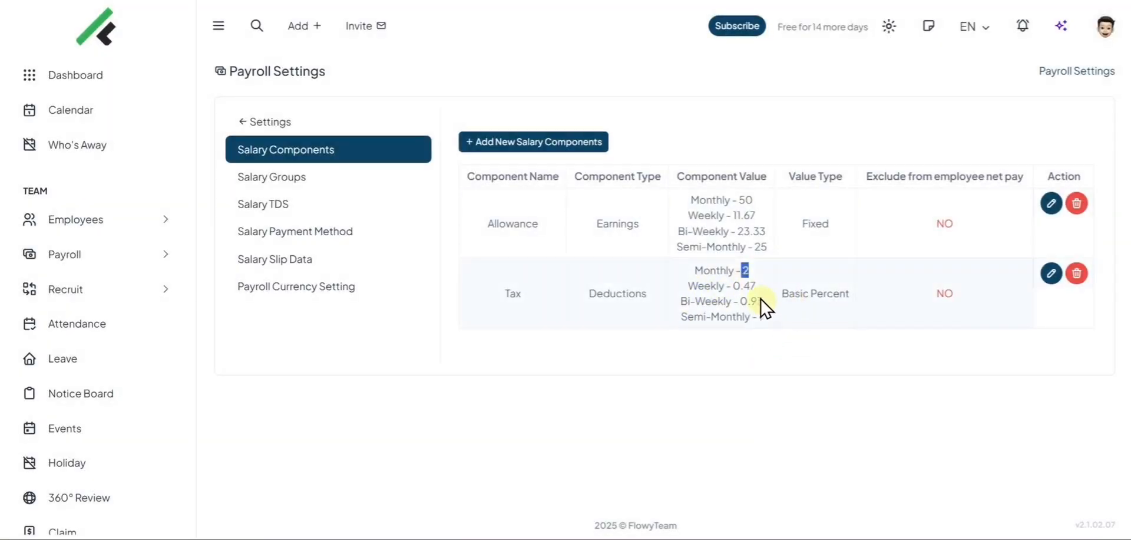
# Create a salary group named Full Time with the Allowance and Tax components assigned.
pyautogui.click(285, 177)
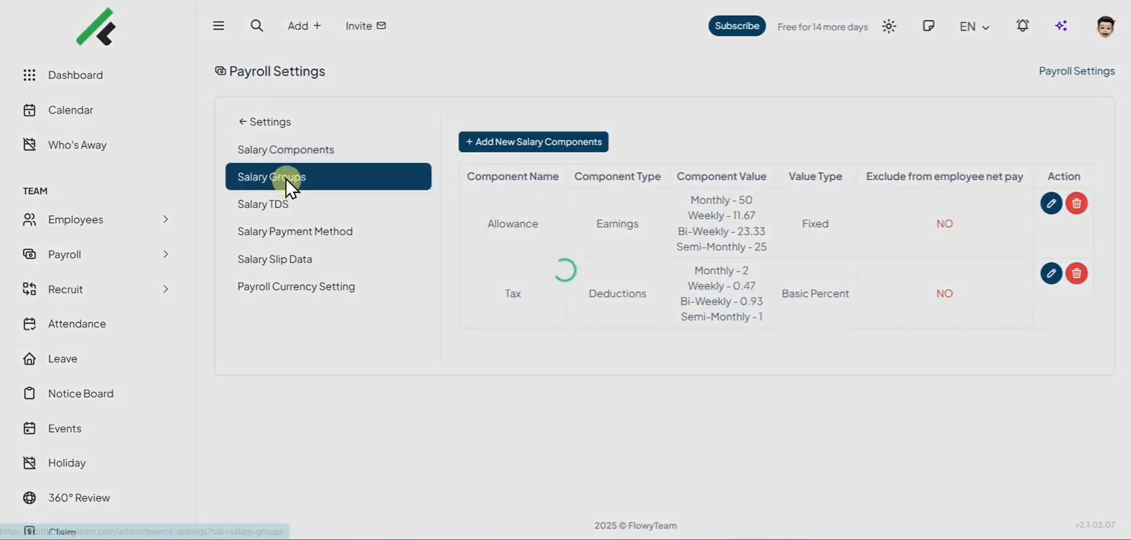
pyautogui.click(504, 142)
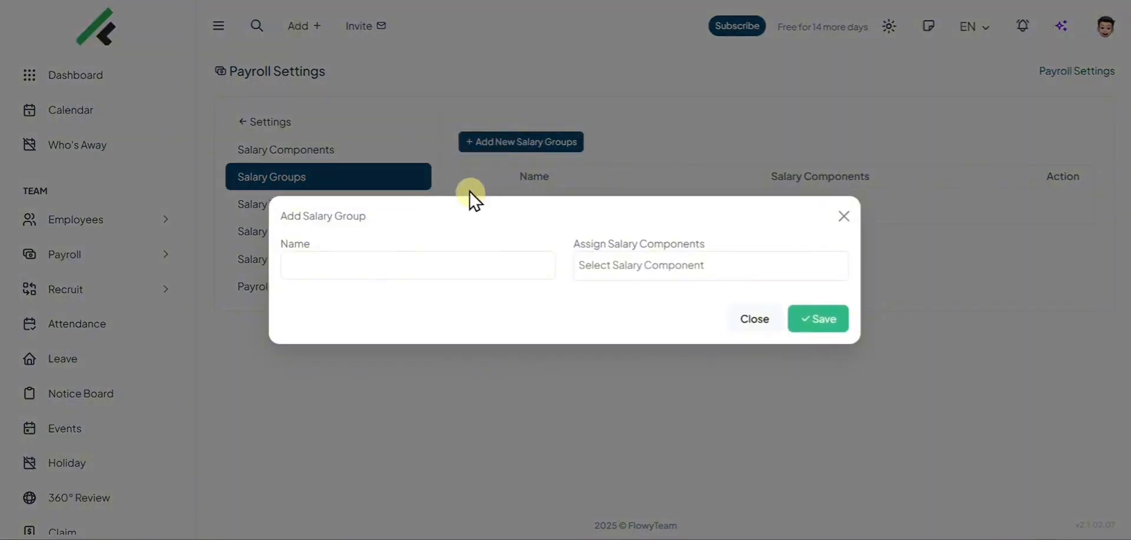
pyautogui.click(458, 268)
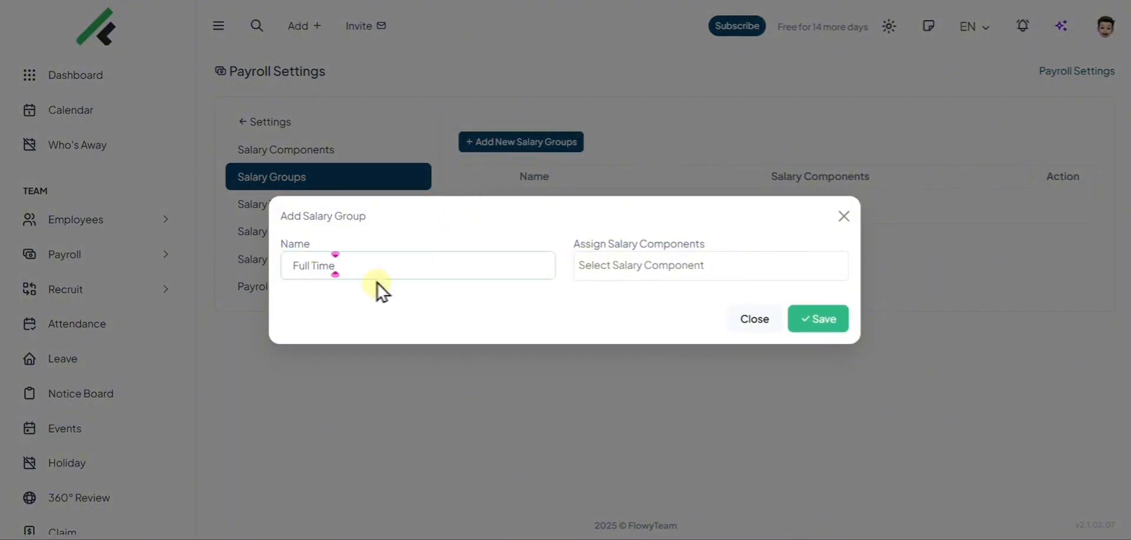
pyautogui.write('Full Time')
pyautogui.click(611, 274)
pyautogui.click(599, 290)
pyautogui.click(664, 273)
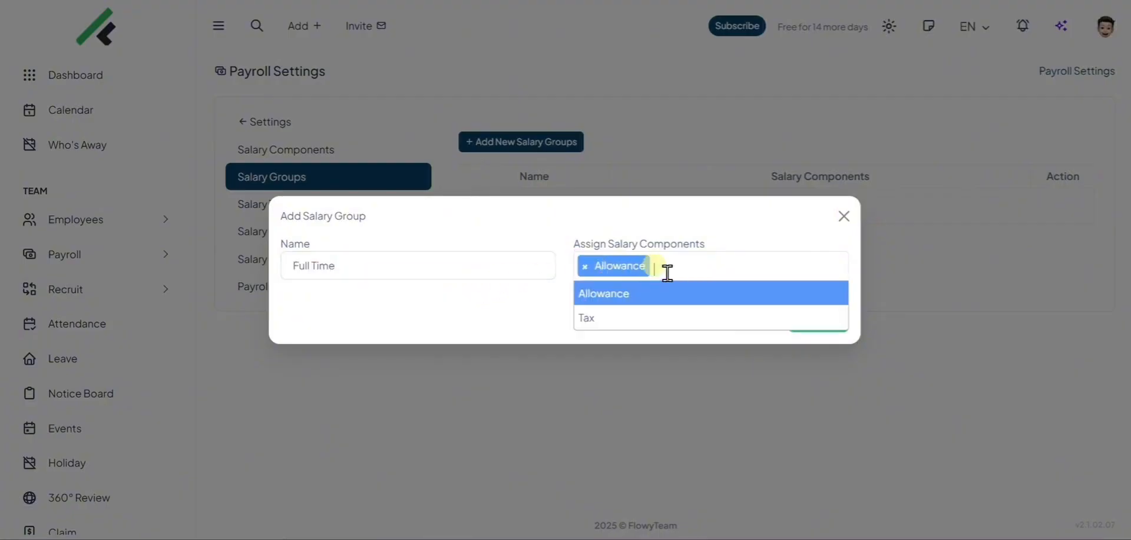
pyautogui.click(629, 318)
pyautogui.click(812, 318)
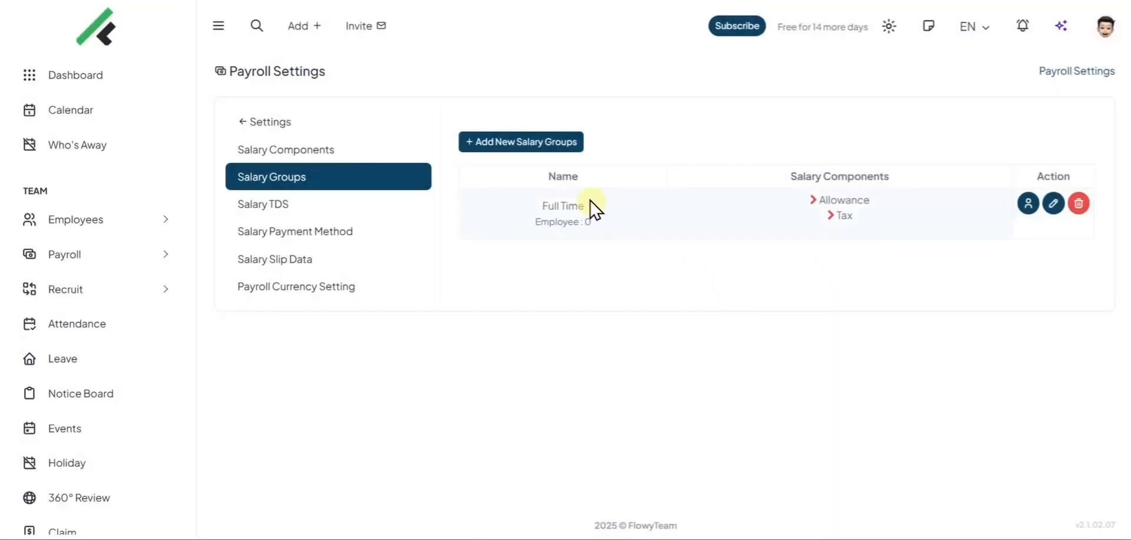
# Select the first four listed employees for assignment to the Full Time salary group.
pyautogui.click(1028, 204)
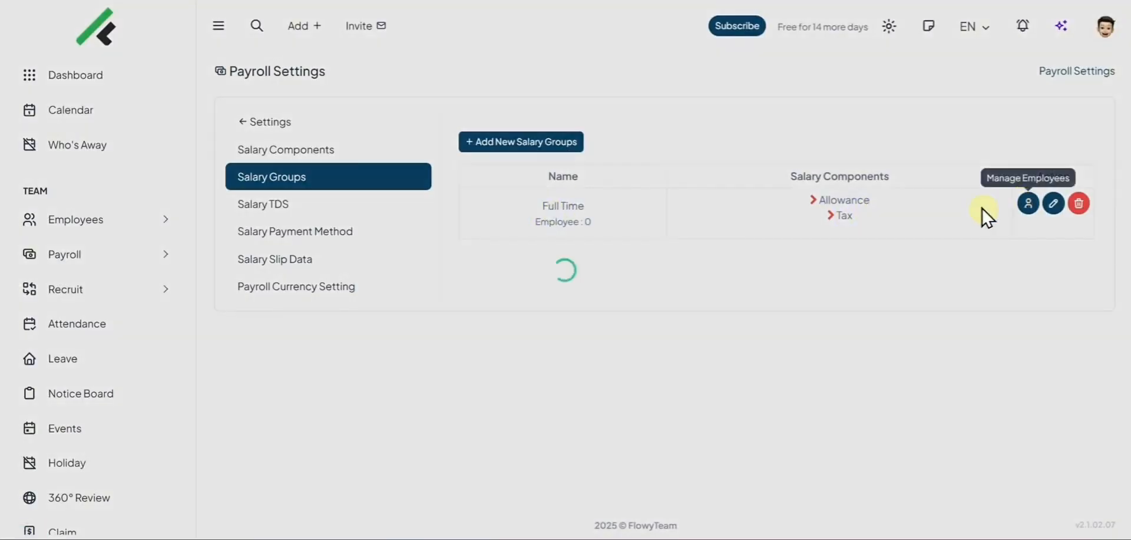
pyautogui.click(495, 269)
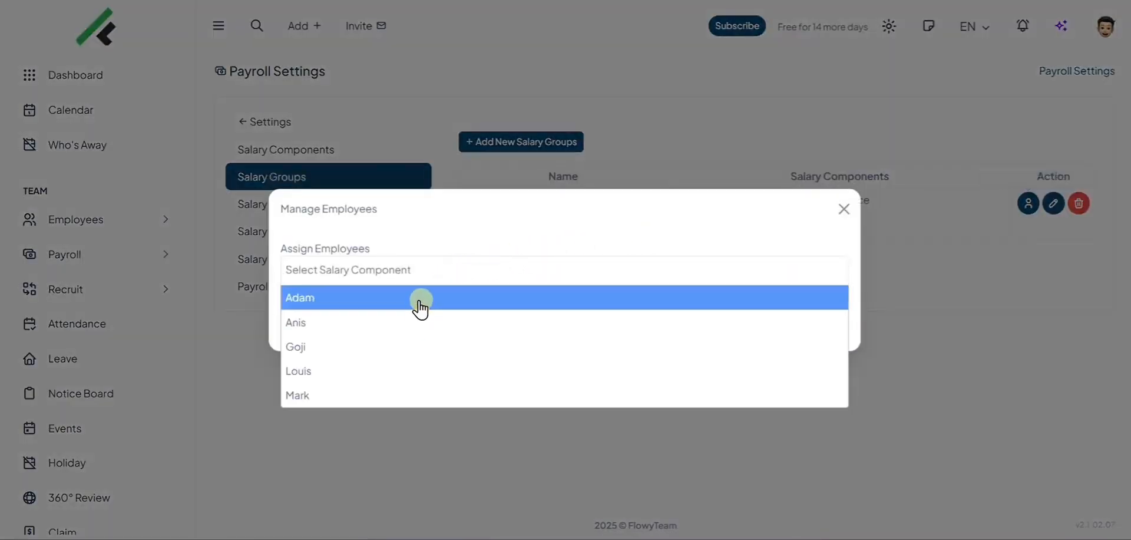
pyautogui.click(419, 302)
pyautogui.click(449, 277)
pyautogui.click(405, 328)
pyautogui.click(415, 280)
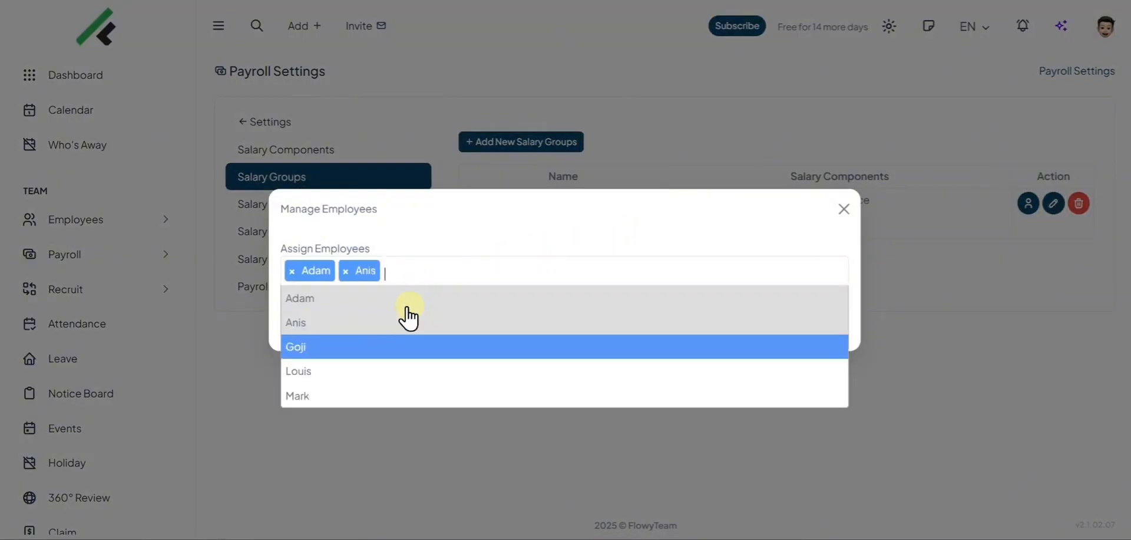
pyautogui.click(408, 342)
pyautogui.click(470, 278)
pyautogui.click(409, 370)
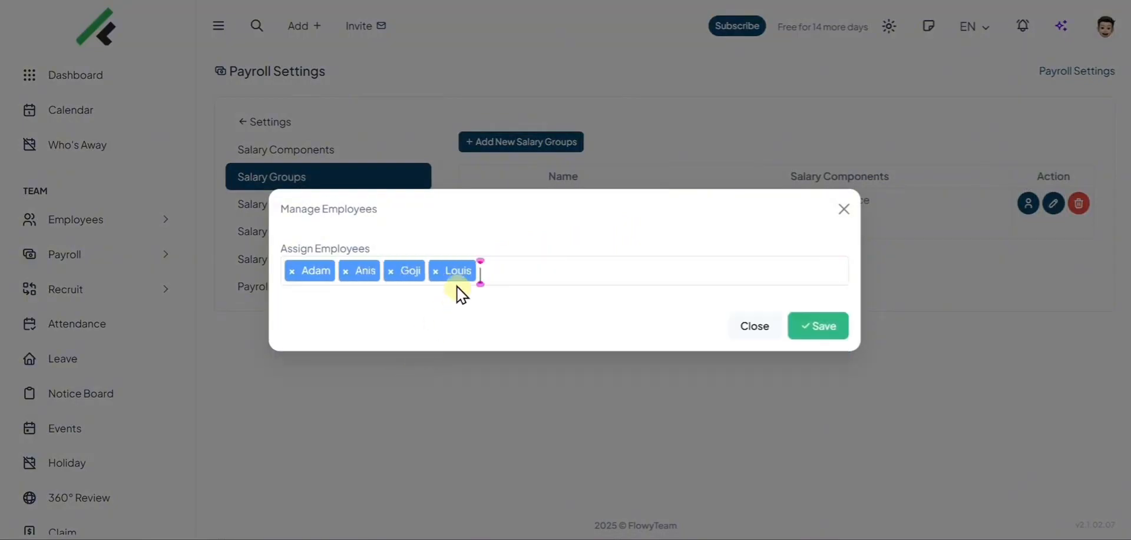
# Save the Full Time group's employee assignment with the last listed employee left out.
pyautogui.click(462, 277)
pyautogui.click(415, 395)
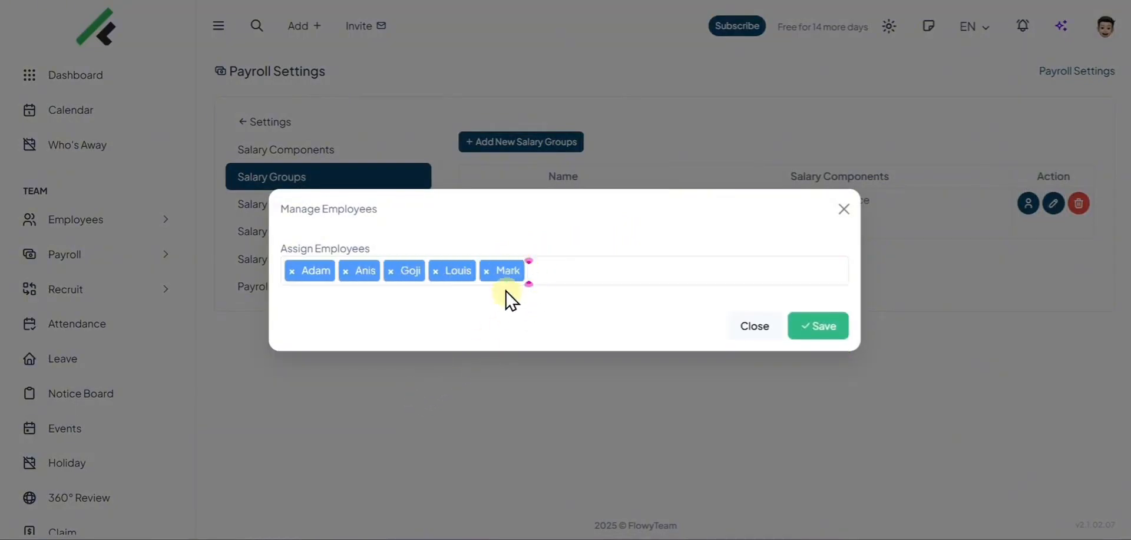
pyautogui.click(487, 271)
pyautogui.click(791, 259)
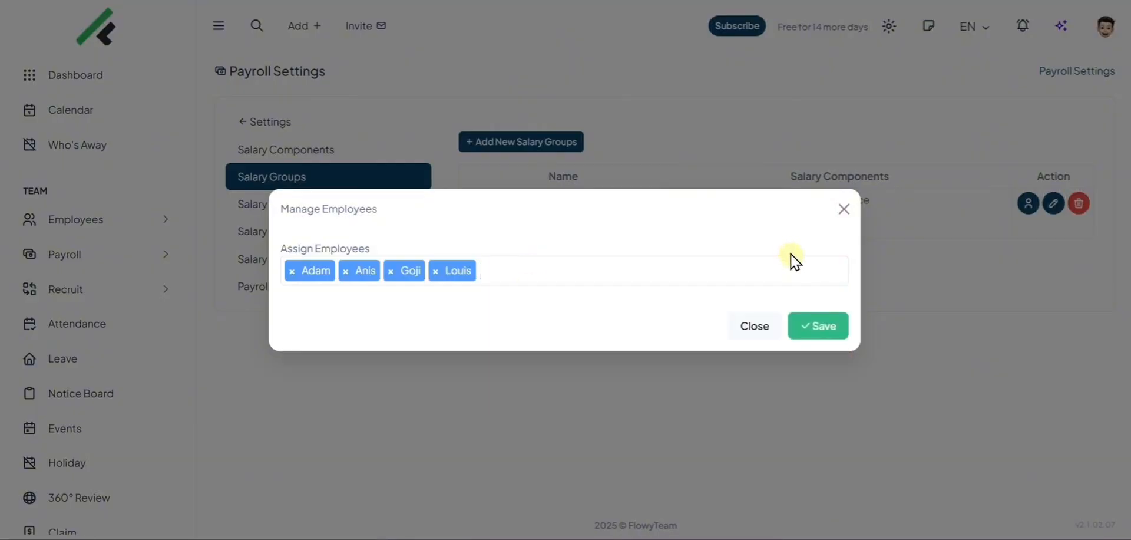
pyautogui.click(825, 329)
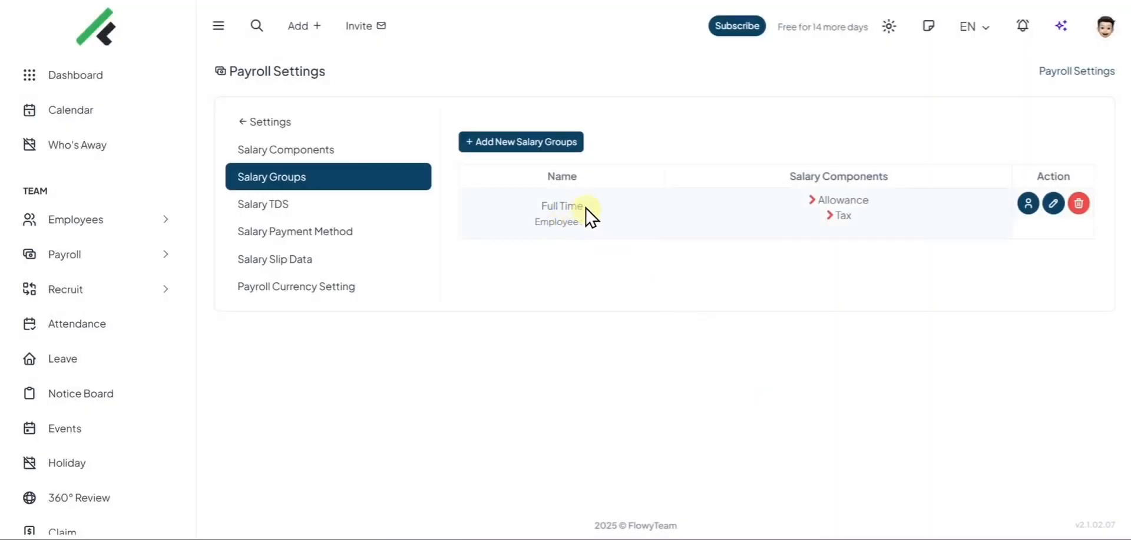
# In the Employee Salary list, set Allow Payroll Generate to Yes for the Sales employee.
pyautogui.click(146, 250)
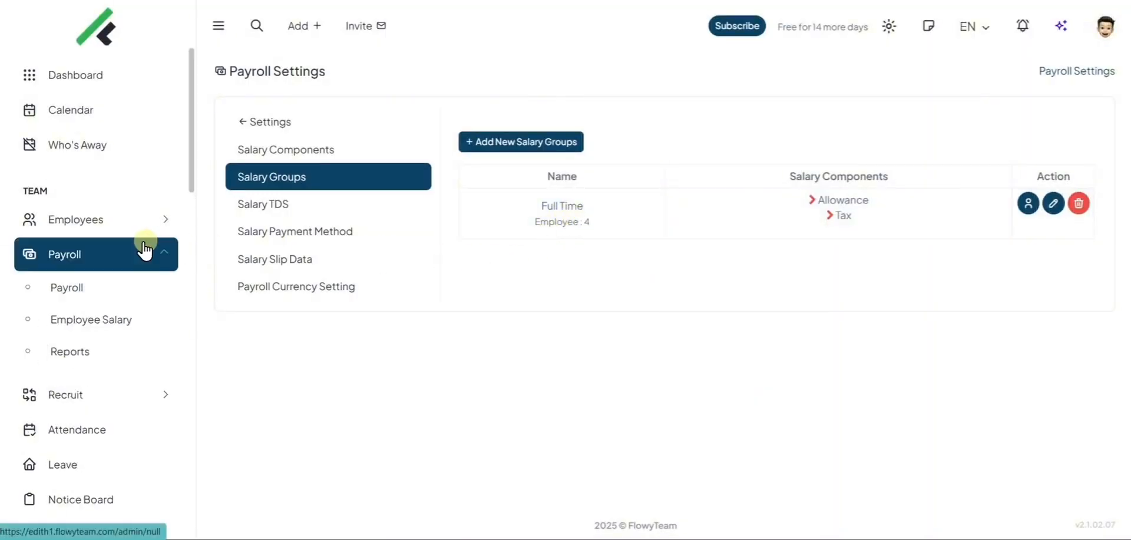
pyautogui.click(91, 321)
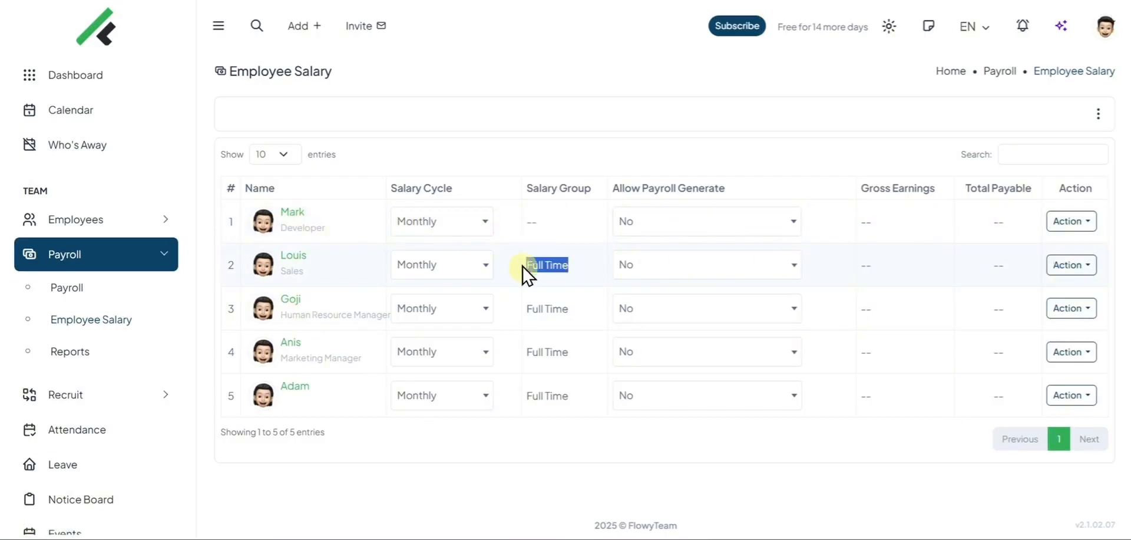
pyautogui.click(837, 265)
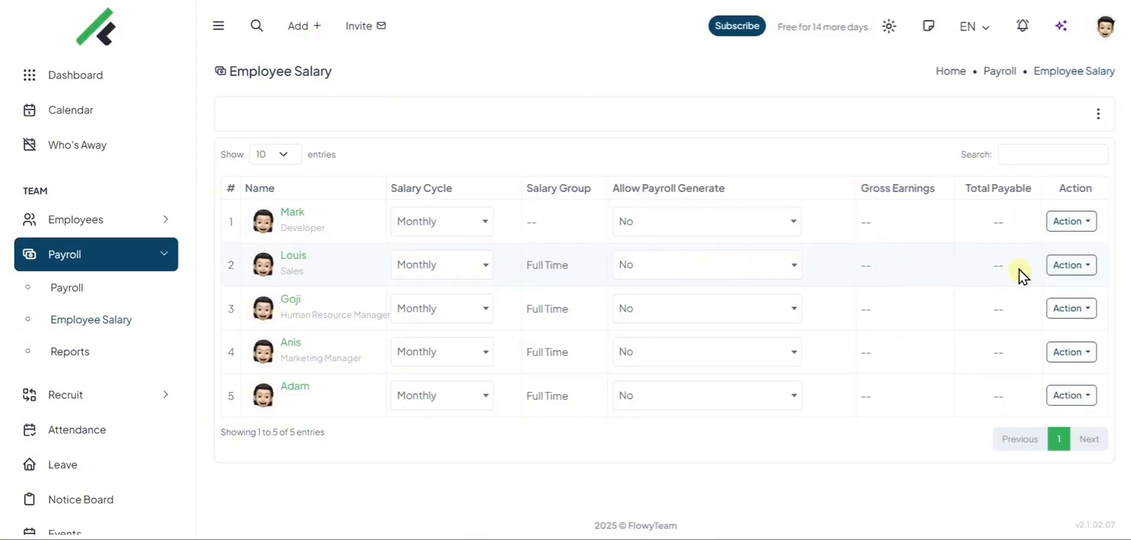
pyautogui.click(729, 266)
pyautogui.click(691, 320)
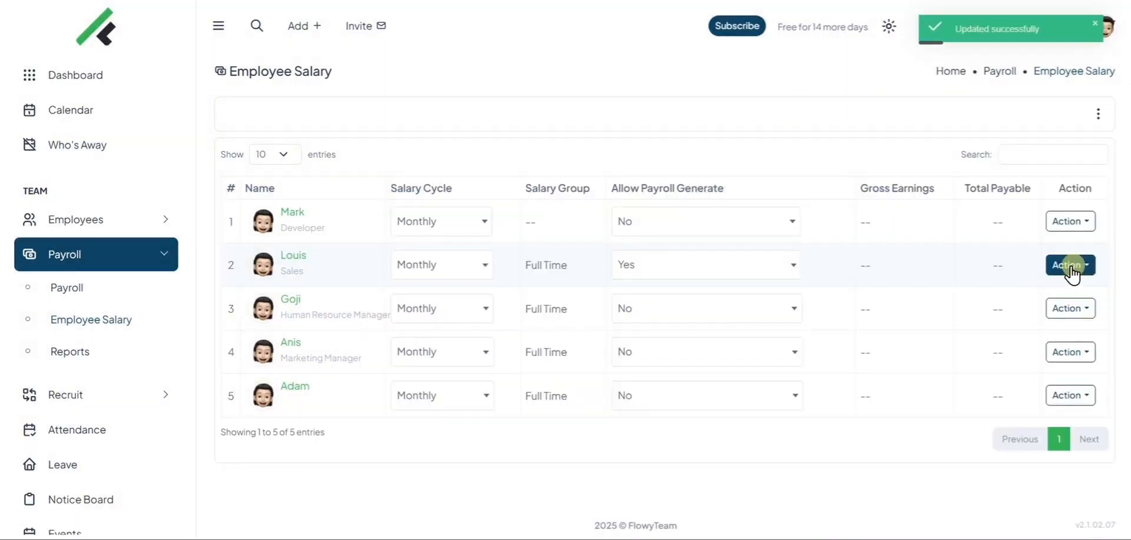
# Open salary entry for the Sales employee and set the Basic Salary calculation type to Fixed.
pyautogui.click(1051, 260)
pyautogui.click(1030, 297)
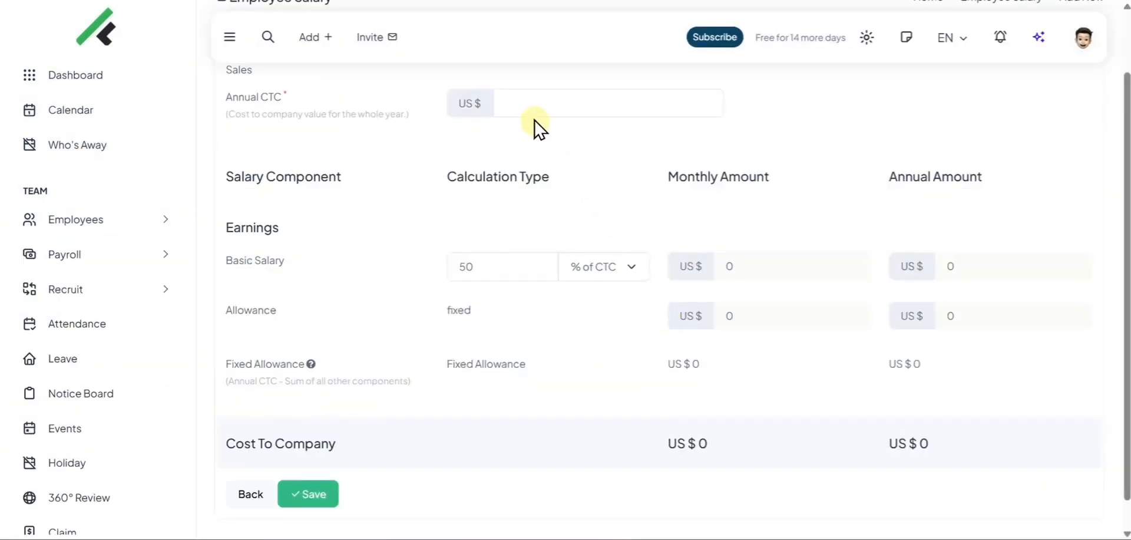
pyautogui.click(597, 311)
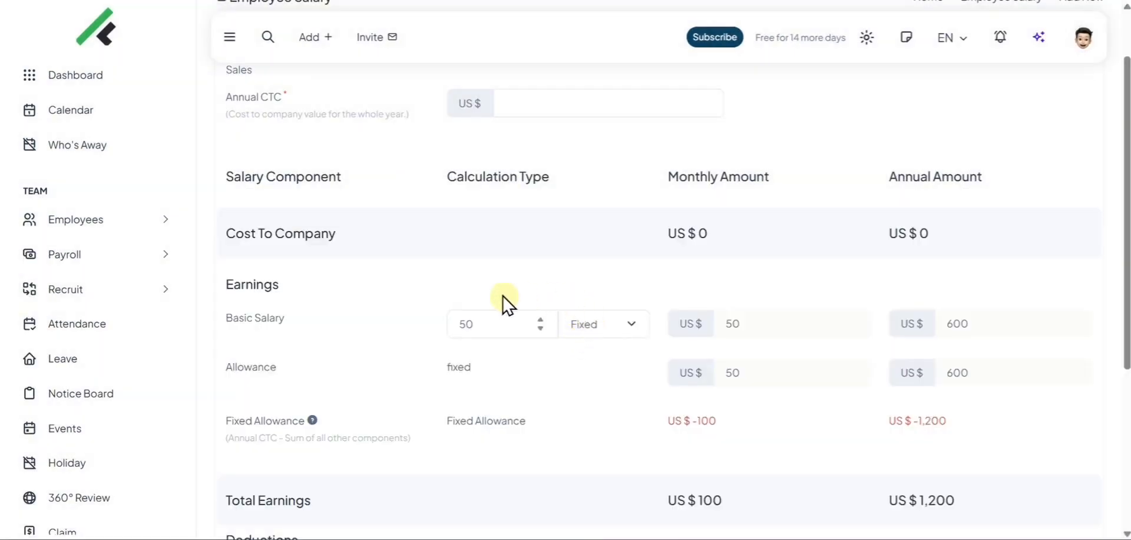
# Set the Sales employee's Annual CTC to US $ 29400 and the fixed Basic Salary to 2400.
pyautogui.moveTo(733, 372); pyautogui.dragTo(755, 380)
pyautogui.click(527, 111)
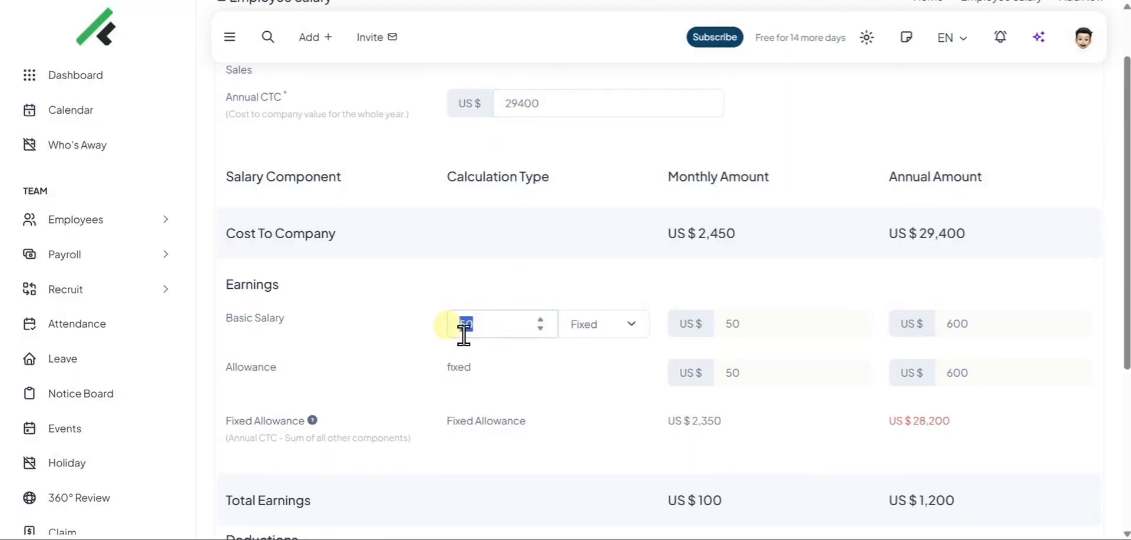
pyautogui.click(448, 324)
pyautogui.write('24')
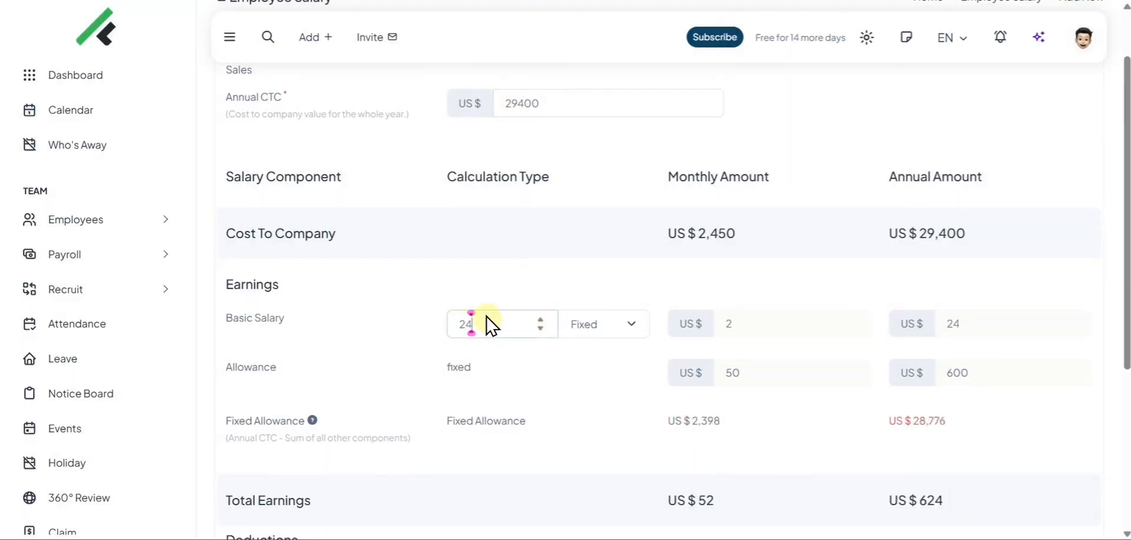
pyautogui.write('00')
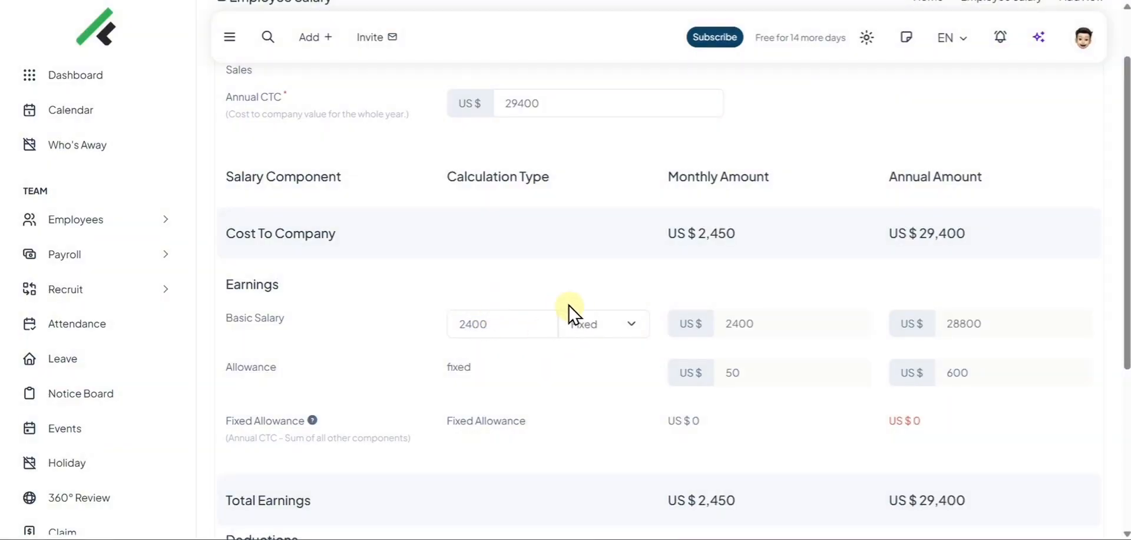
# Examine the salary breakdown, comparing the monthly earnings and the basic-salary-based tax deduction with the Annual CTC.
pyautogui.scroll(-2, 589, 318)
pyautogui.doubleClick(735, 180)
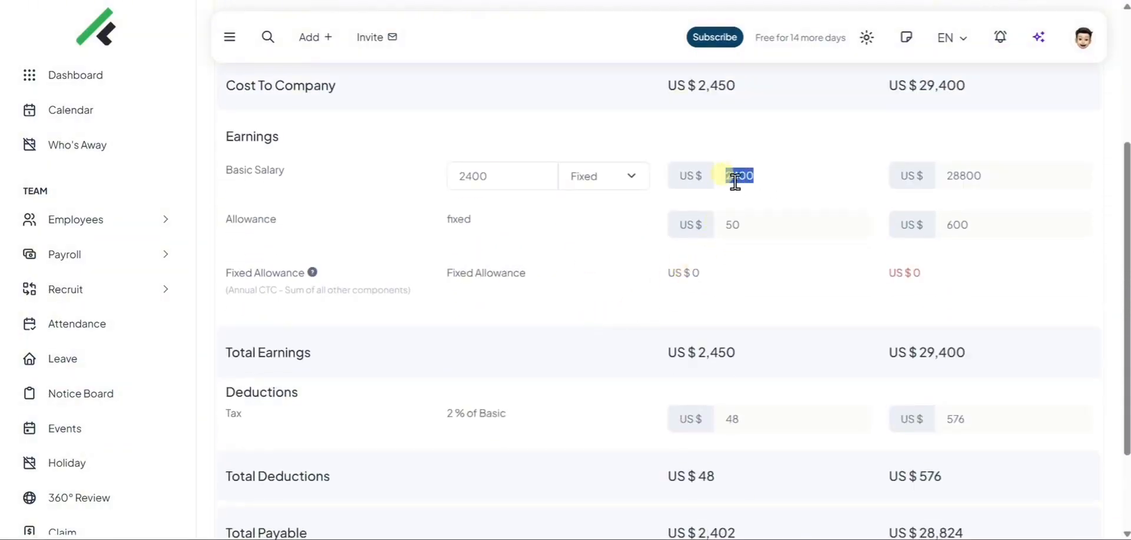
pyautogui.moveTo(744, 352); pyautogui.dragTo(654, 356)
pyautogui.scroll(-2, 654, 356)
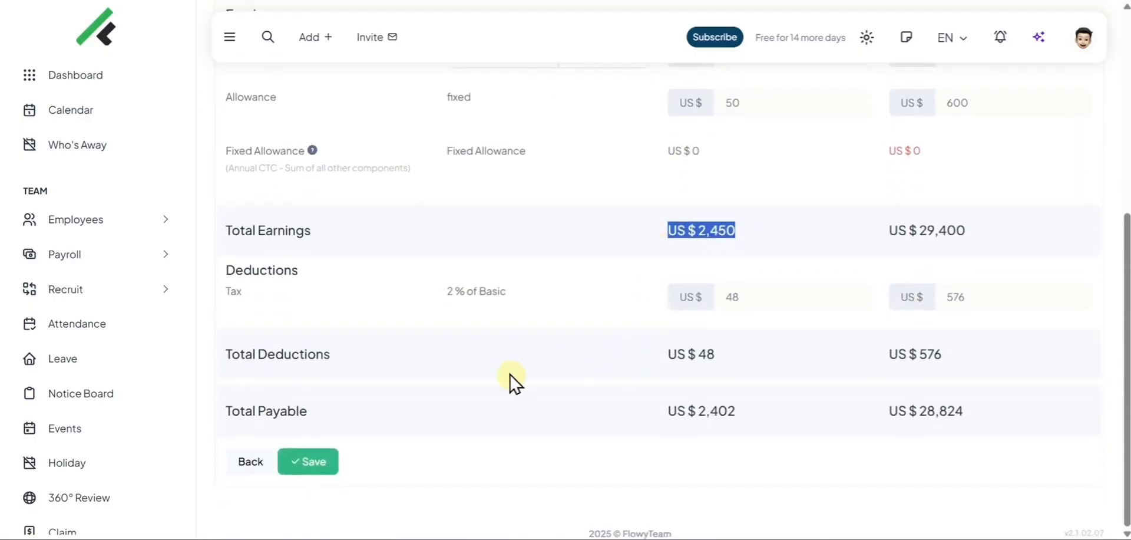
pyautogui.moveTo(507, 292); pyautogui.dragTo(432, 294)
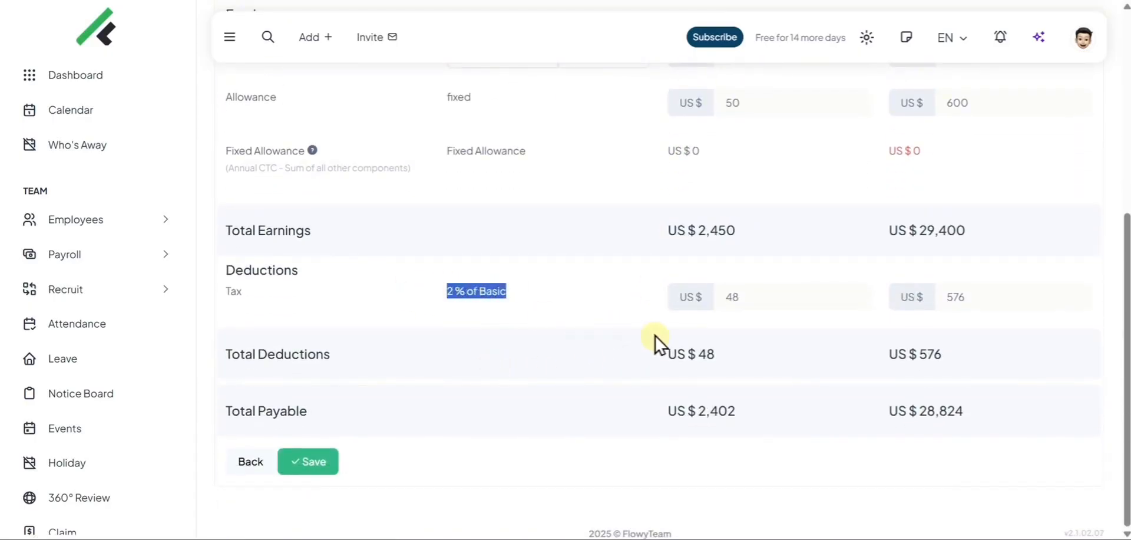
pyautogui.scroll(5, 706, 354)
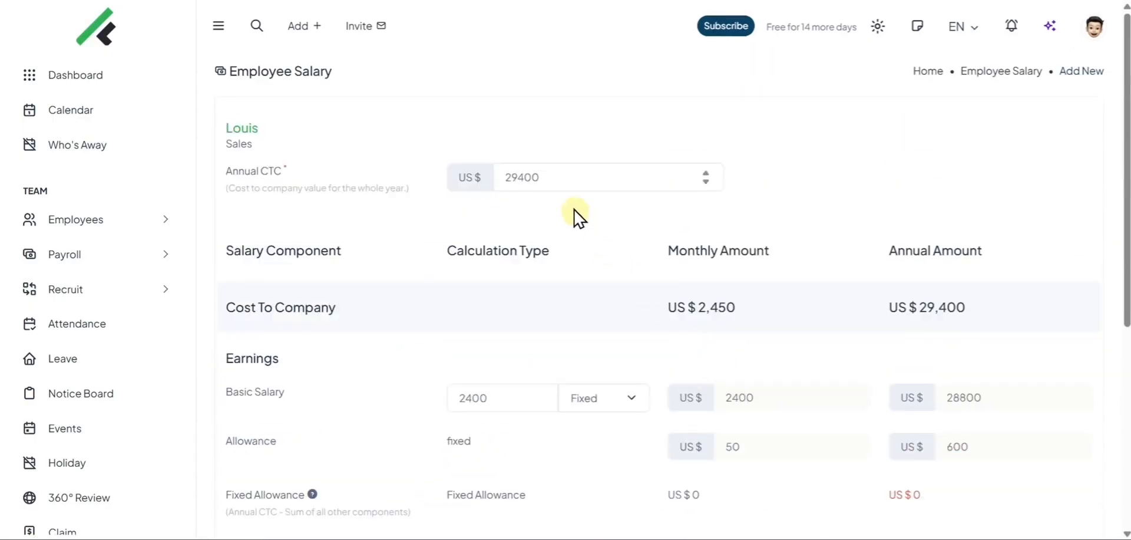
pyautogui.moveTo(540, 177); pyautogui.dragTo(512, 180)
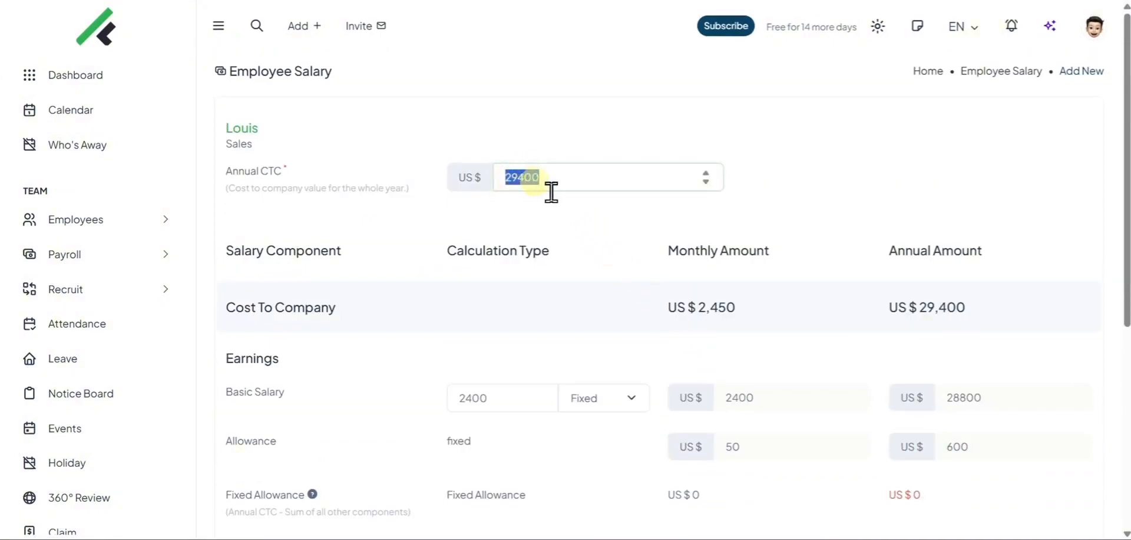
pyautogui.click(551, 196)
# Check the salary form once more from Annual CTC to Total Payable and save the Sales employee's salary.
pyautogui.scroll(-5, 551, 206)
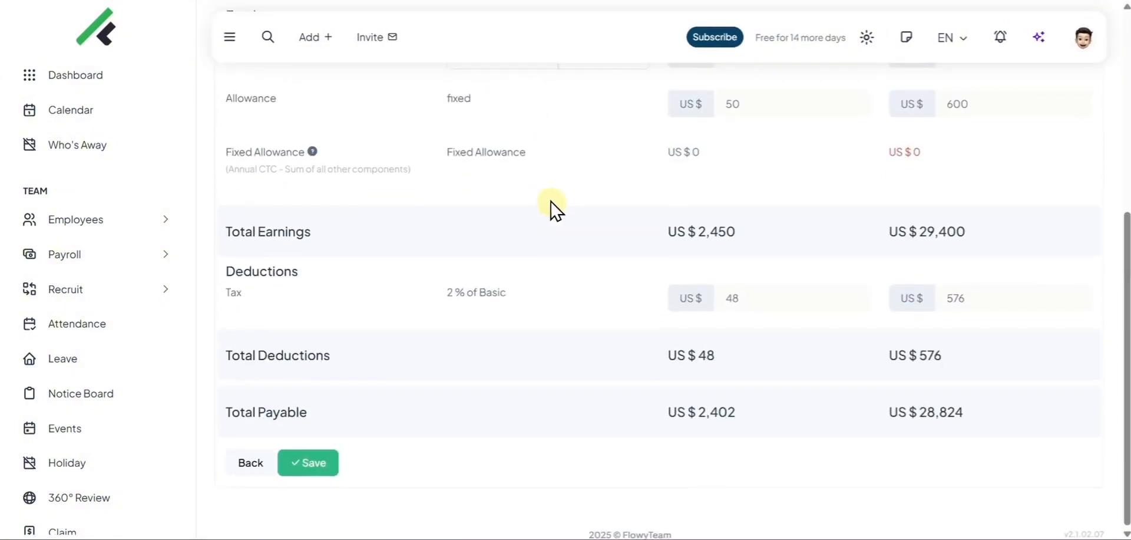
pyautogui.scroll(5, 555, 209)
pyautogui.scroll(-5, 547, 194)
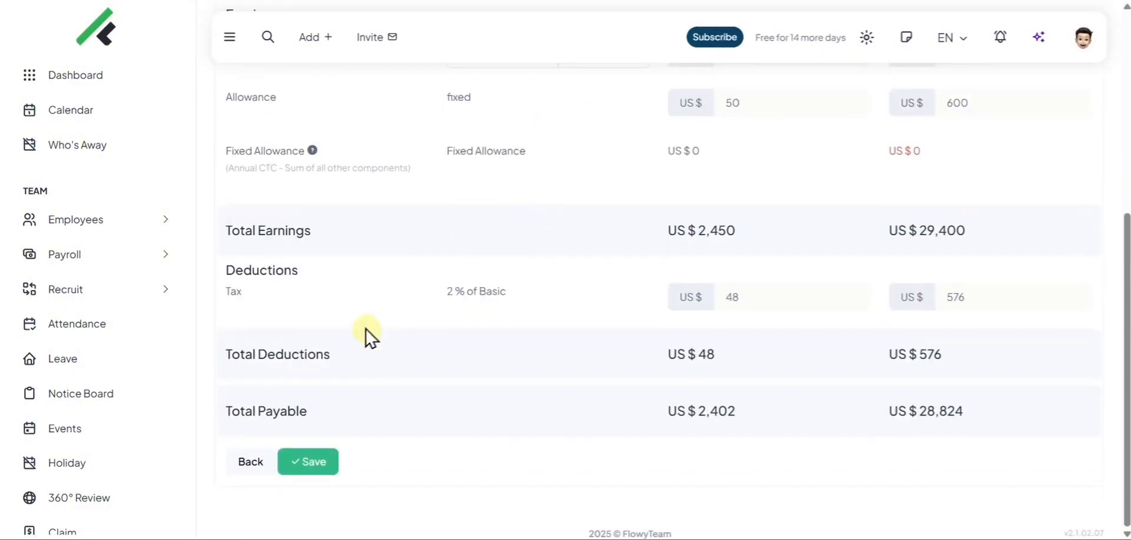
pyautogui.click(311, 461)
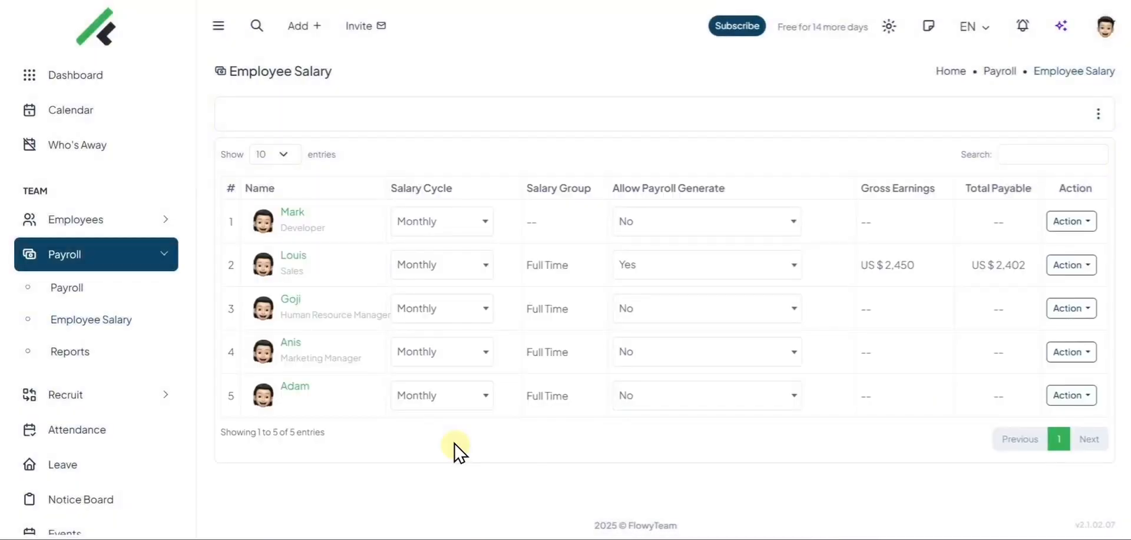
# Add a salary update of type Increment for the Sales employee with an Annual Increment Amount of 500 and save it.
pyautogui.click(1053, 272)
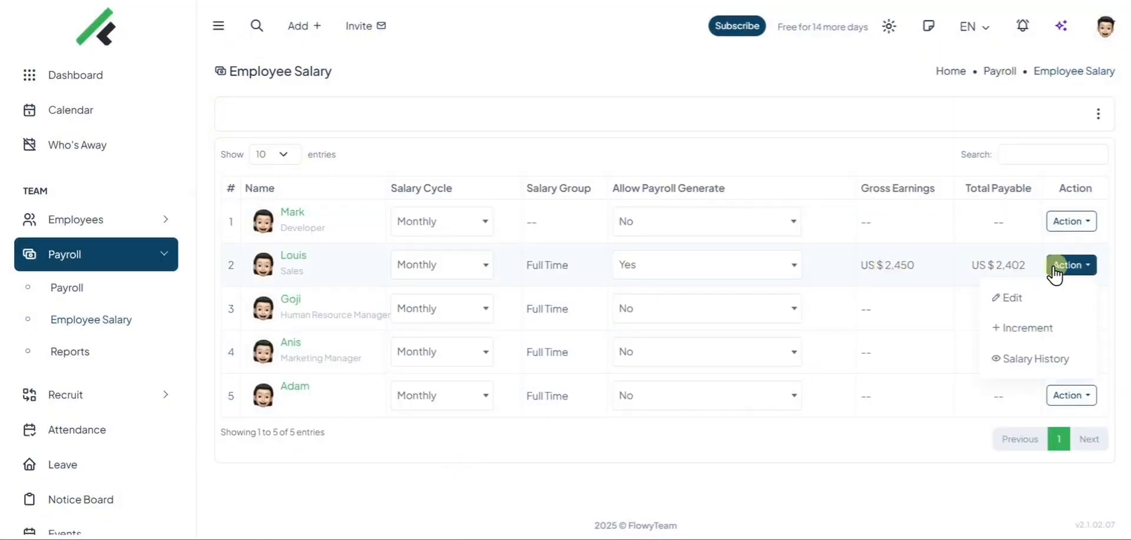
pyautogui.click(1036, 330)
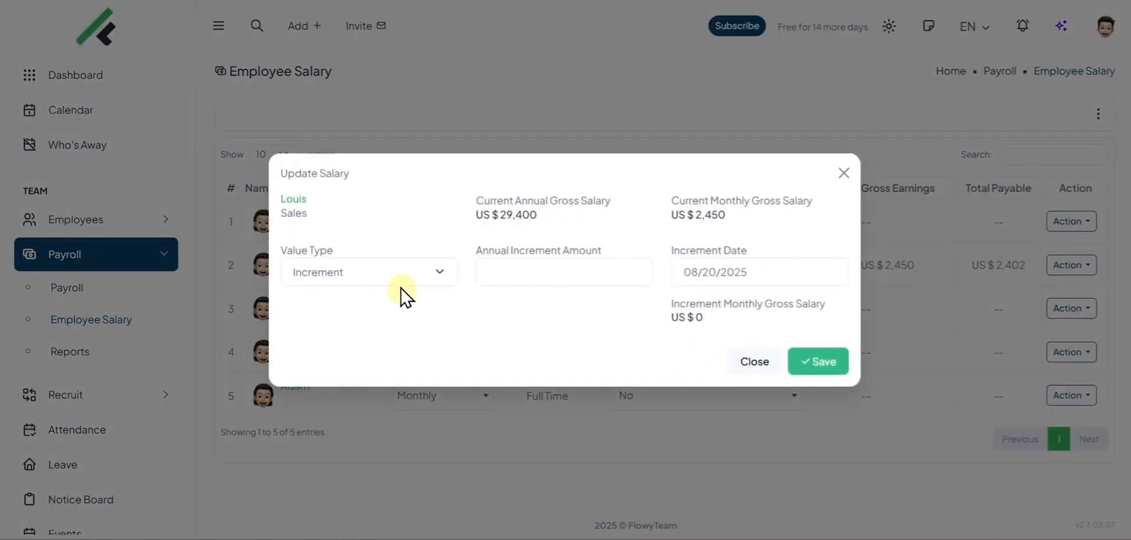
pyautogui.click(415, 273)
pyautogui.click(415, 273)
pyautogui.click(538, 273)
pyautogui.write('500')
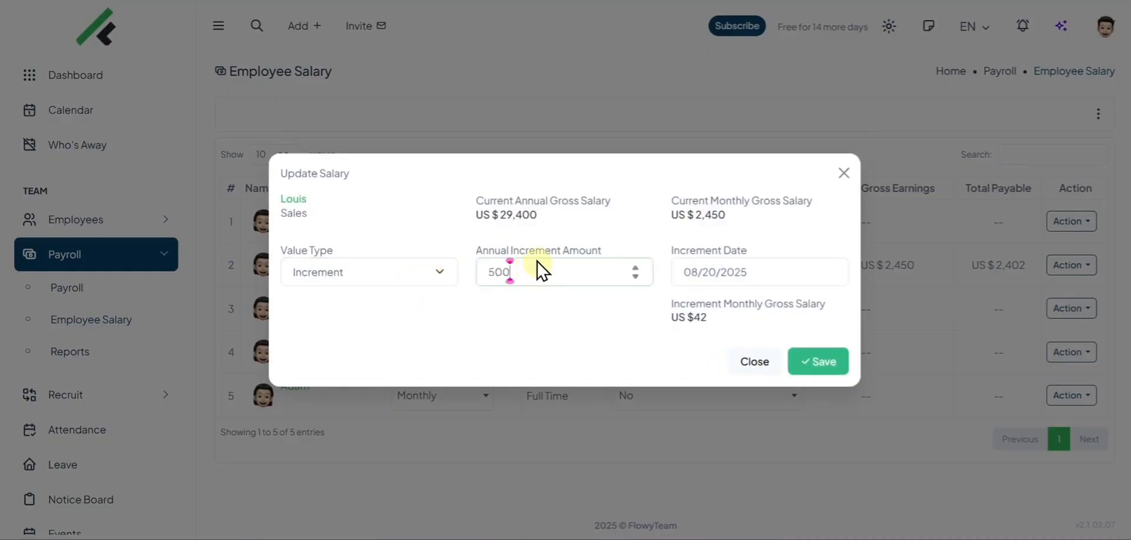
pyautogui.click(754, 366)
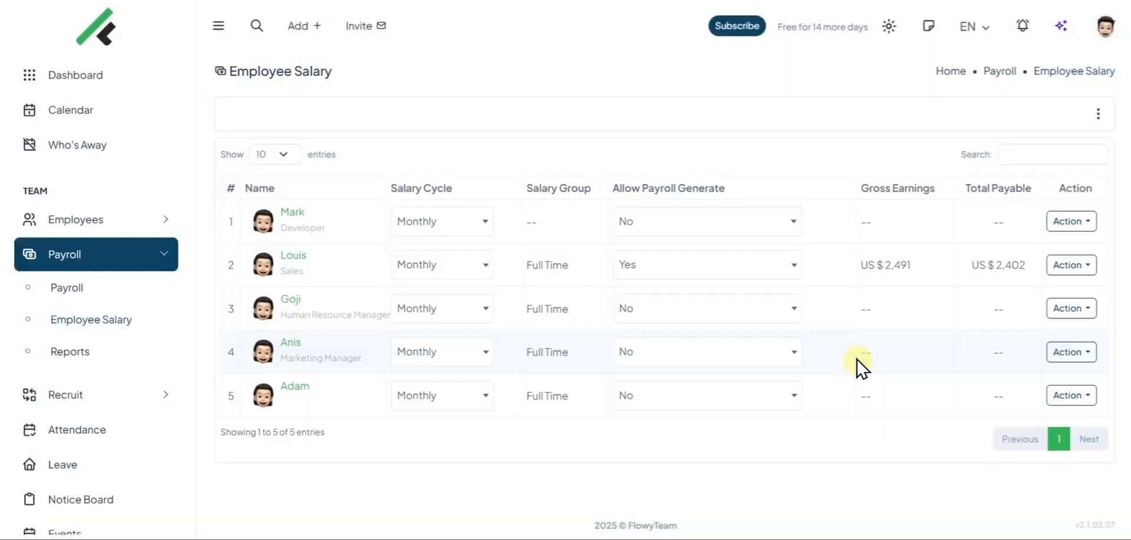
# View the Sales employee's salary history and close it again.
pyautogui.click(1061, 266)
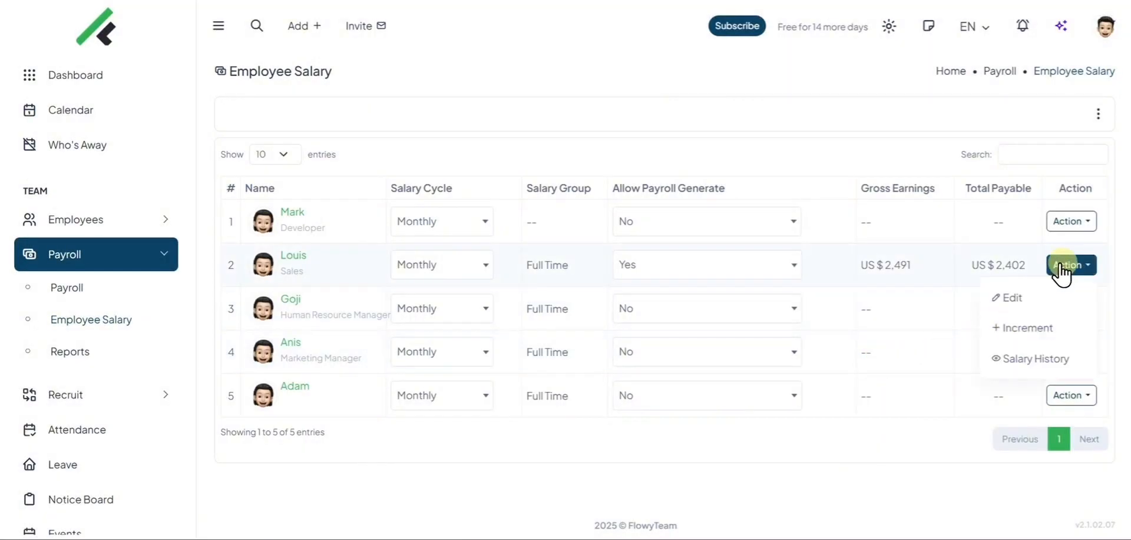
pyautogui.click(1025, 358)
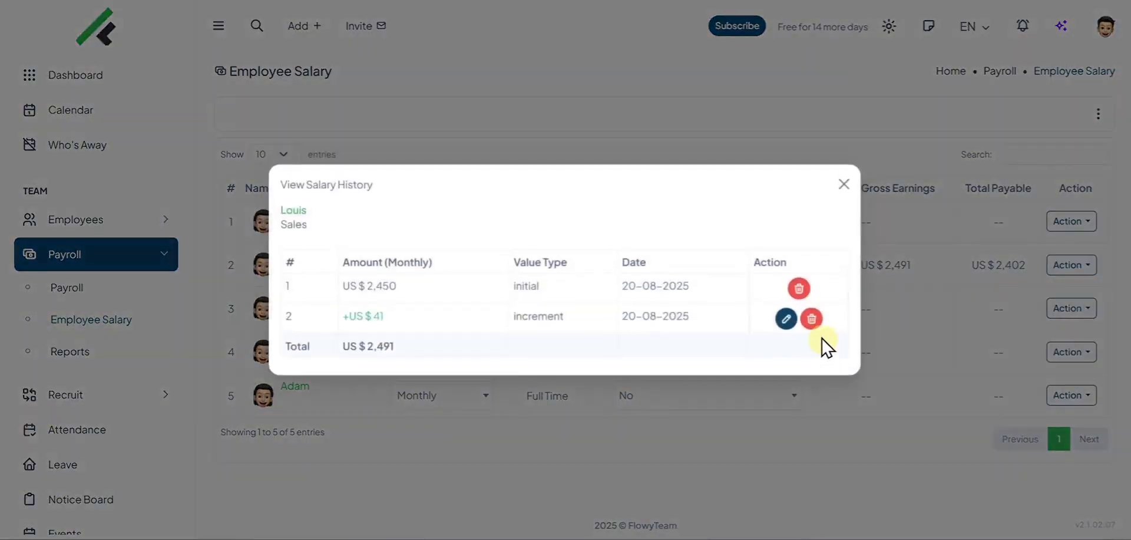
pyautogui.click(838, 195)
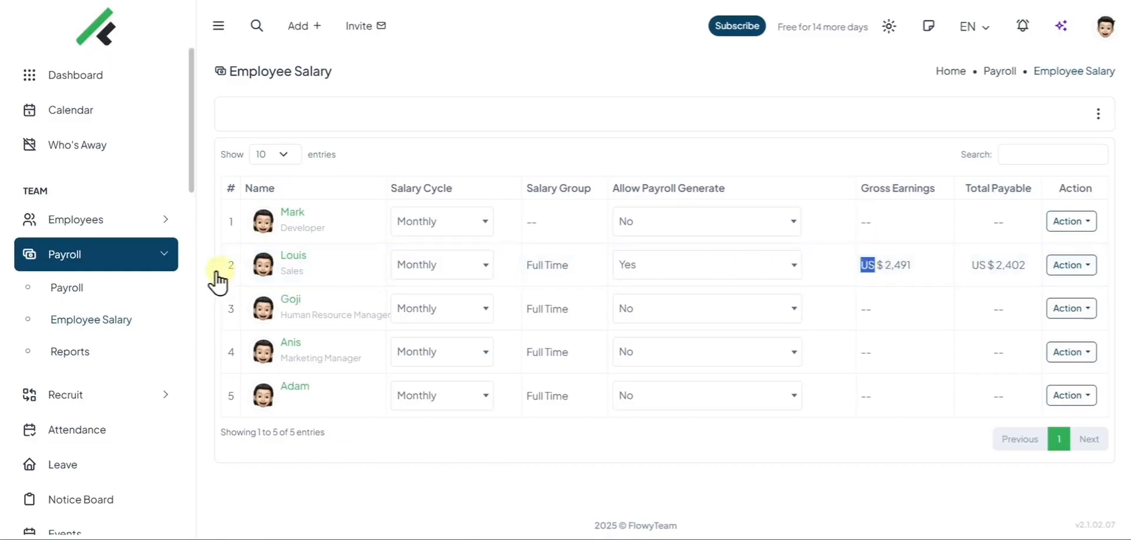
# Open the Developer employee's record for editing from the employee list and show the Compensation details.
pyautogui.click(130, 219)
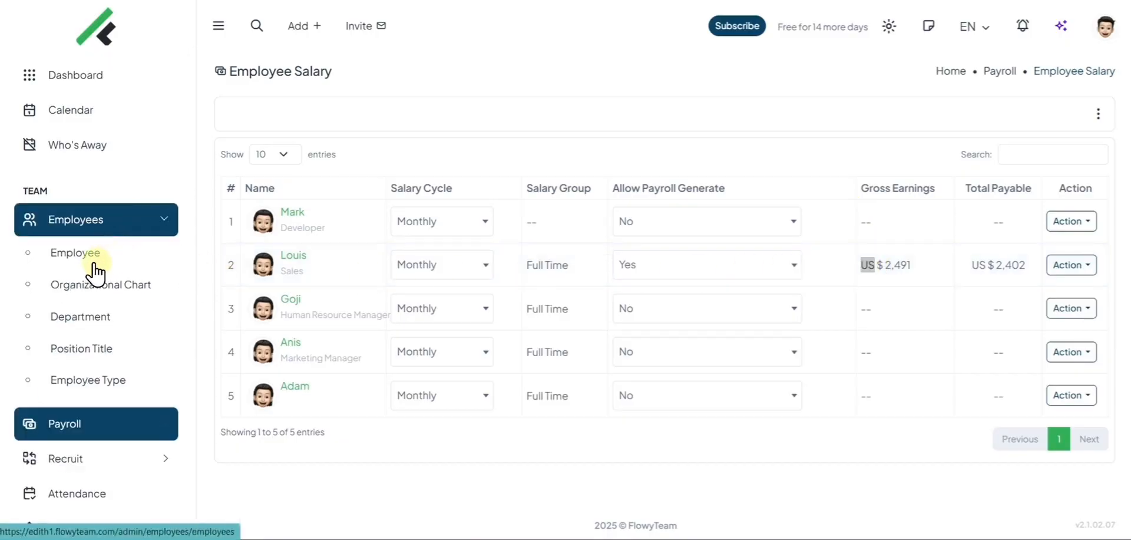
pyautogui.click(94, 264)
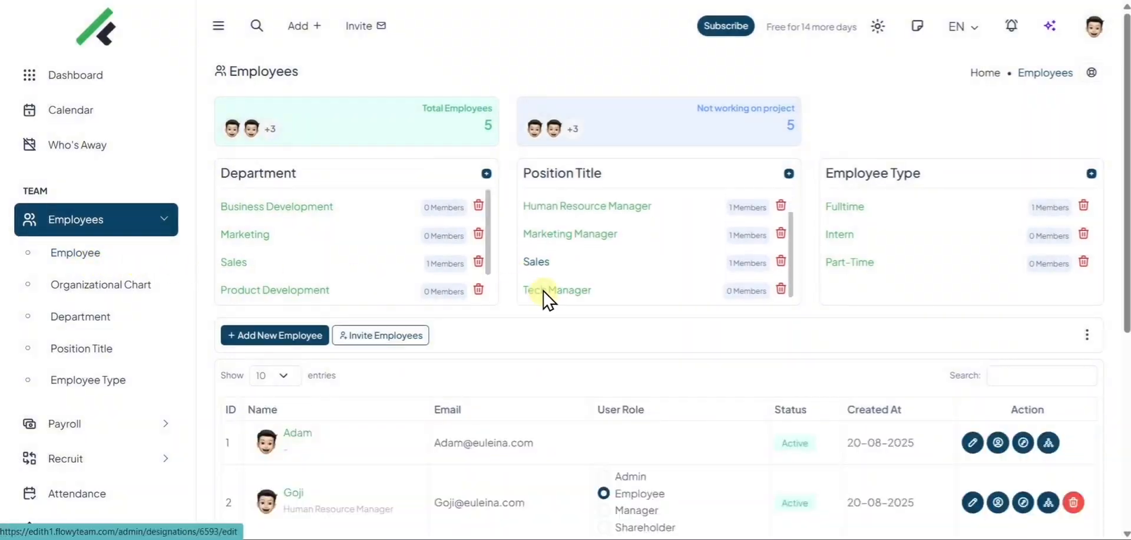
pyautogui.scroll(-5, 543, 290)
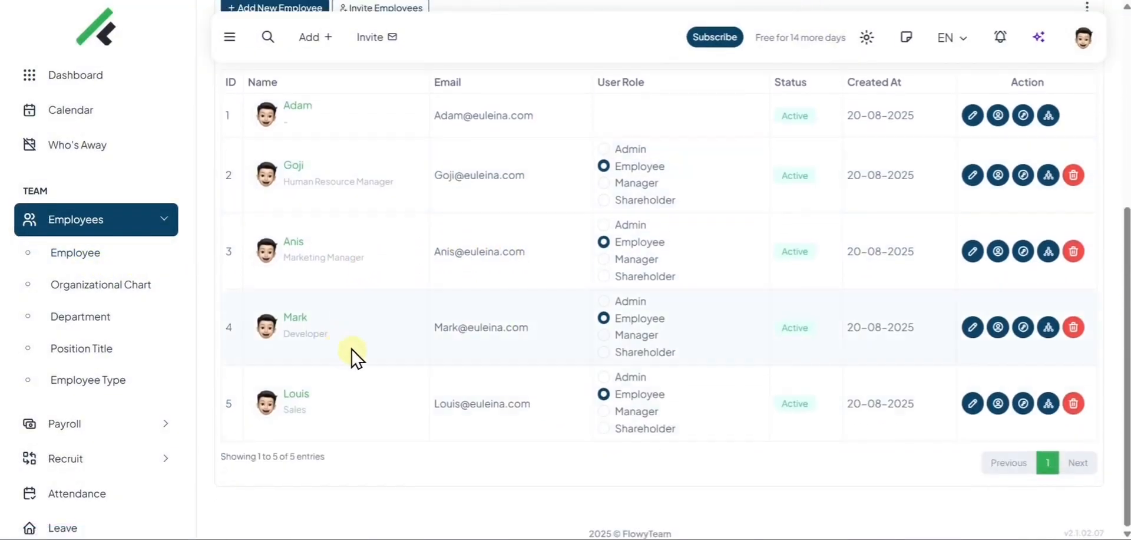
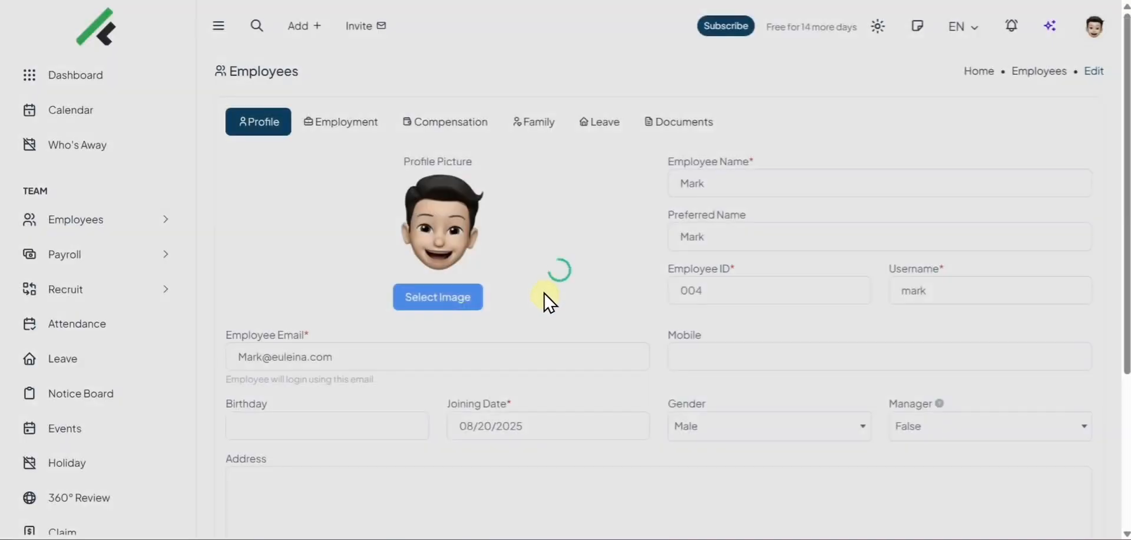
pyautogui.scroll(-4, 544, 294)
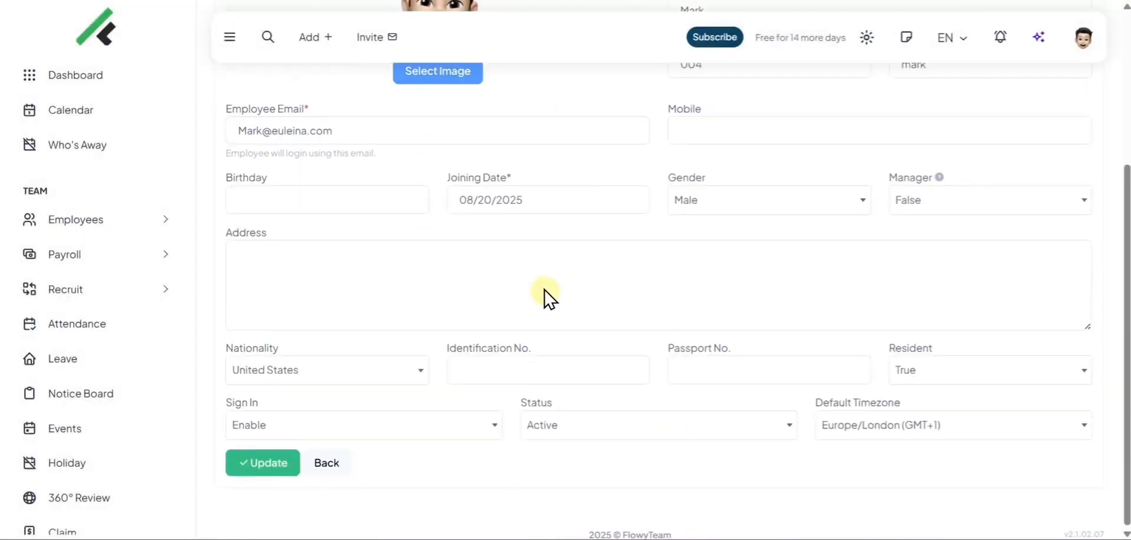
pyautogui.scroll(4, 543, 290)
pyautogui.click(440, 129)
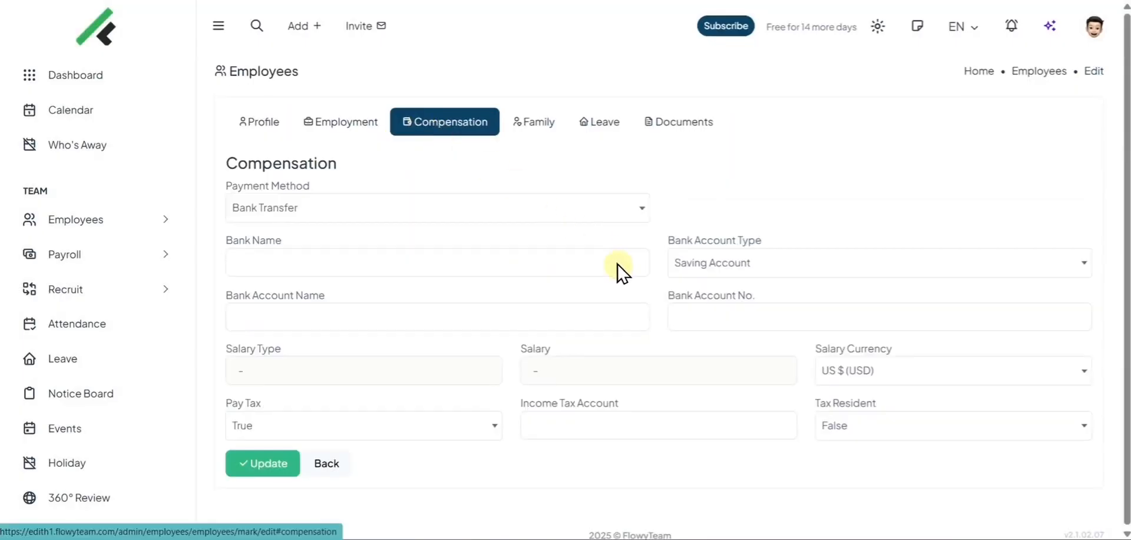
# Inspect the available Salary Currency options for the Developer employee and keep the current selection.
pyautogui.moveTo(801, 353); pyautogui.dragTo(878, 377)
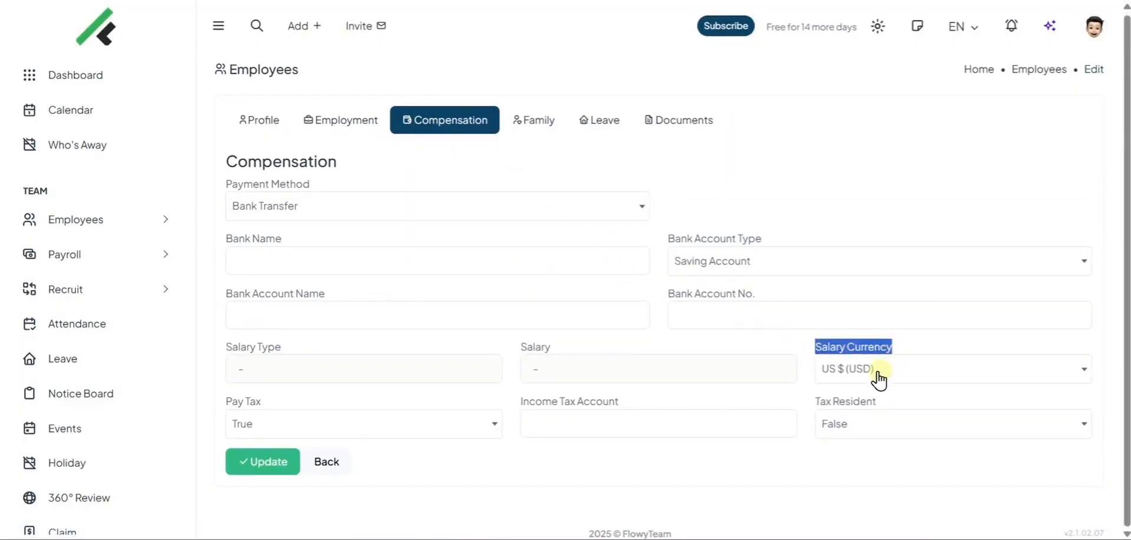
pyautogui.click(878, 377)
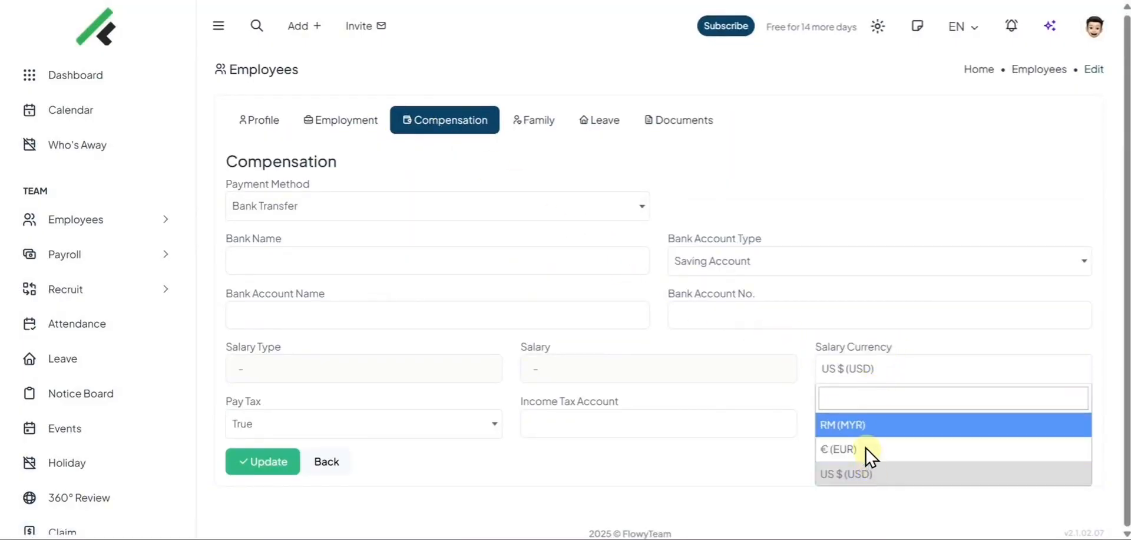
pyautogui.click(813, 343)
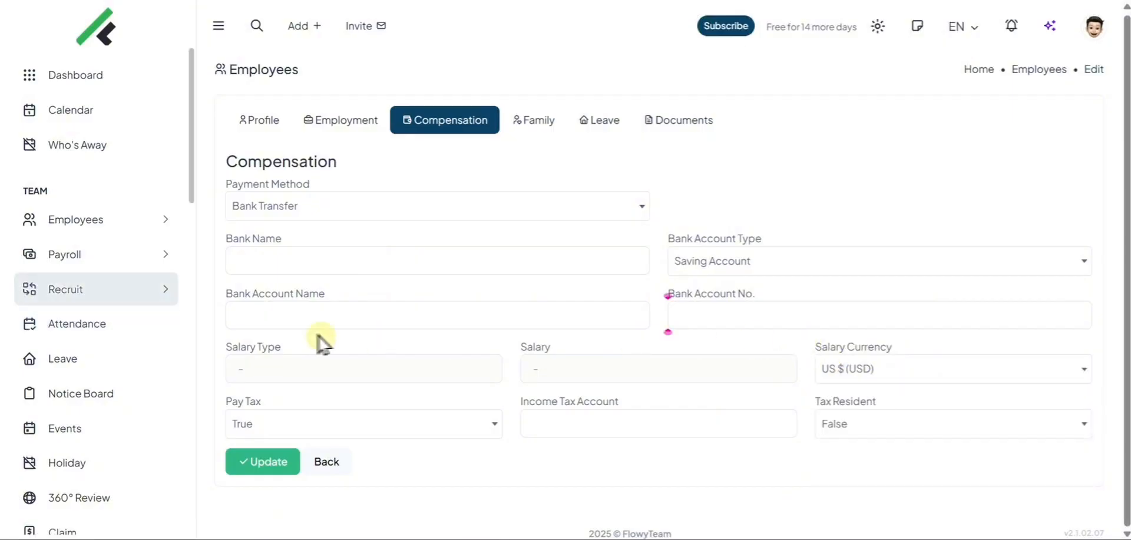
# Open the company's Currency Settings and bring up the form for adding a new currency.
pyautogui.scroll(-15, 75, 282)
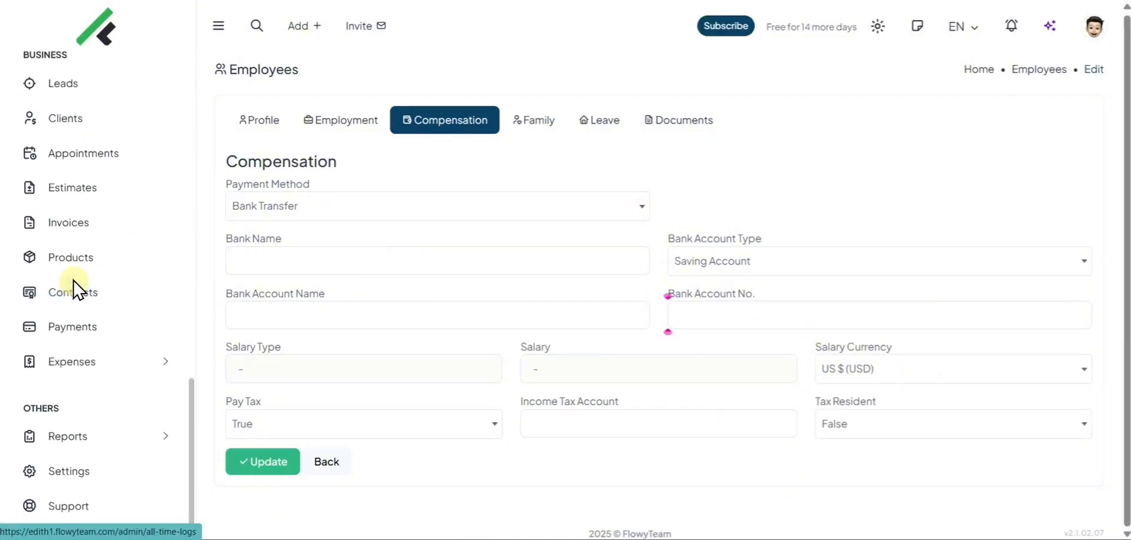
pyautogui.click(69, 471)
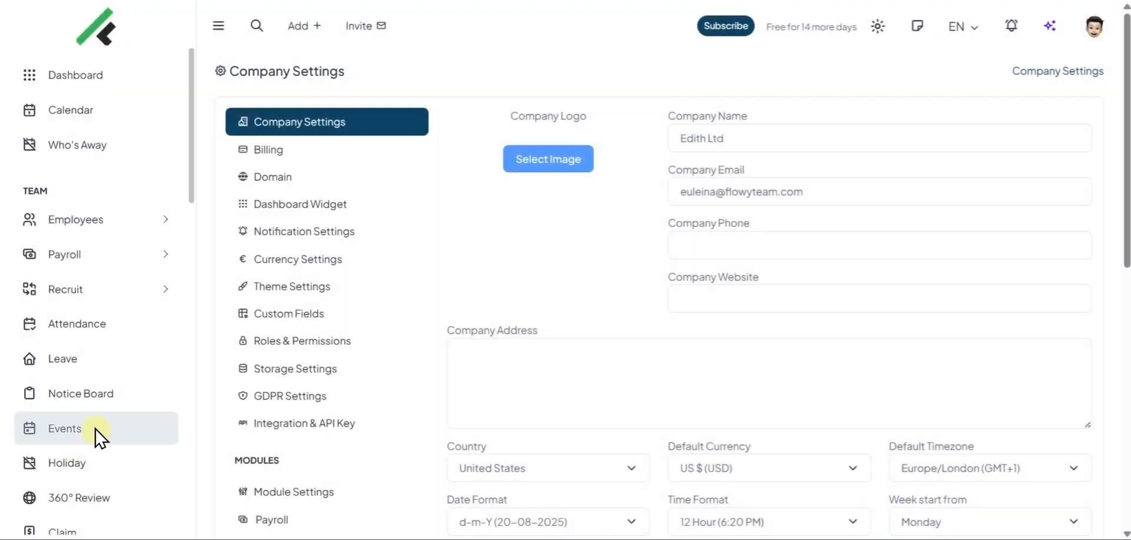
pyautogui.click(284, 259)
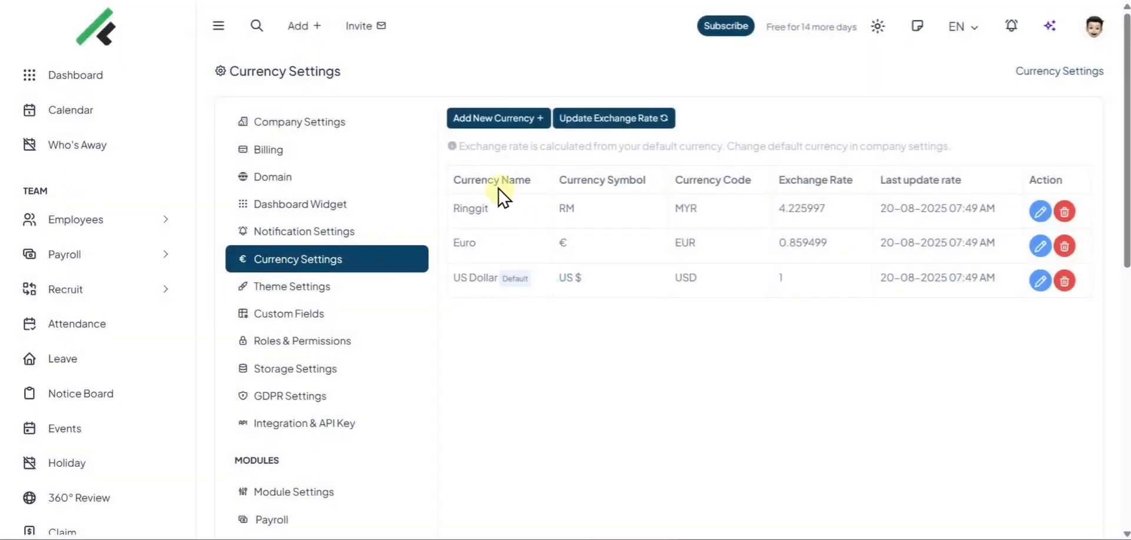
pyautogui.click(521, 119)
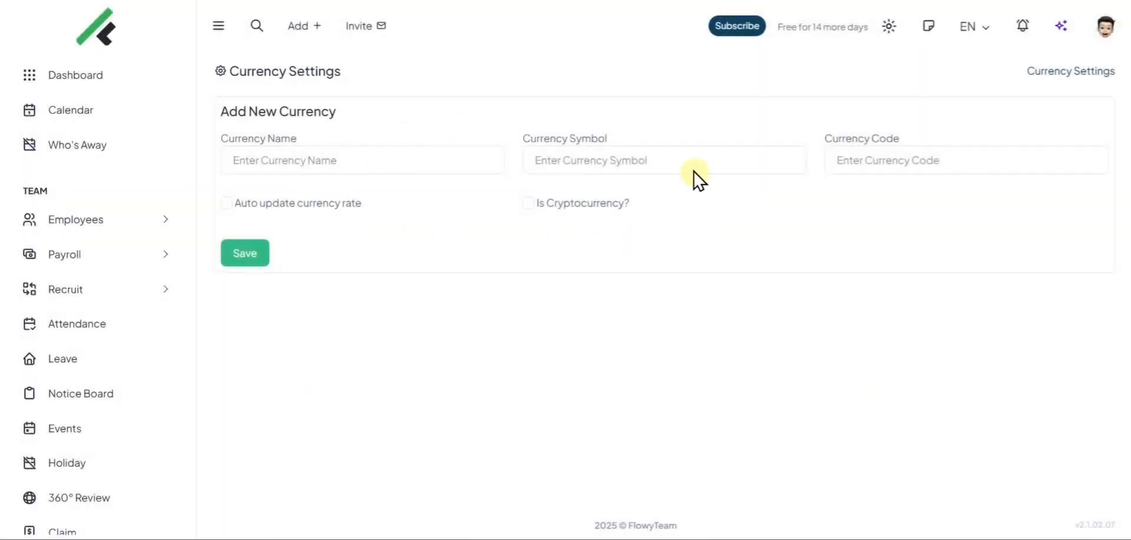
# Return to the Employee Salary list to review the Sales employee's gross earnings, and open the Dashboard.
pyautogui.click(156, 254)
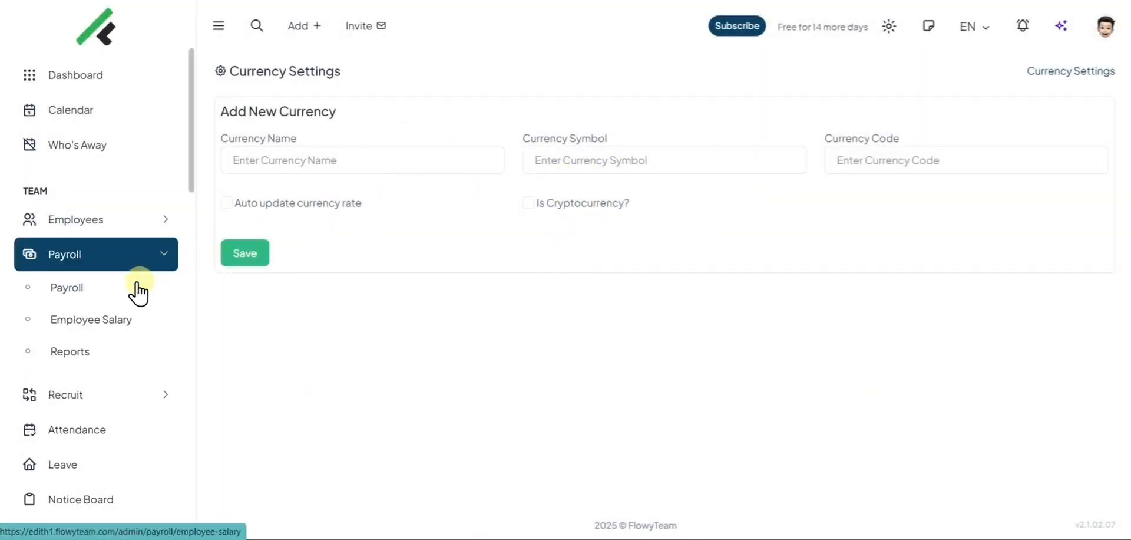
pyautogui.click(120, 321)
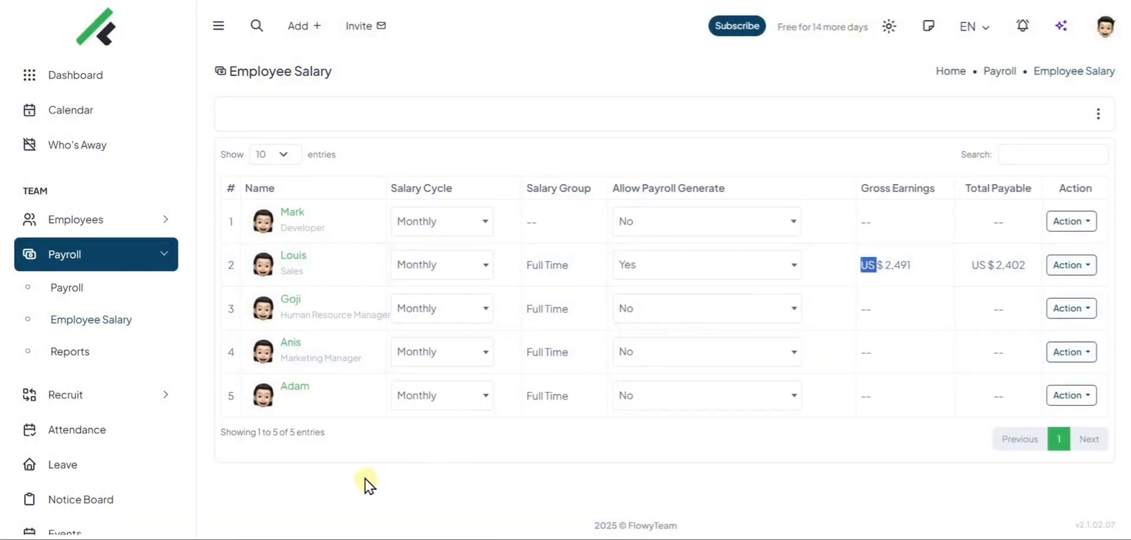
pyautogui.click(344, 501)
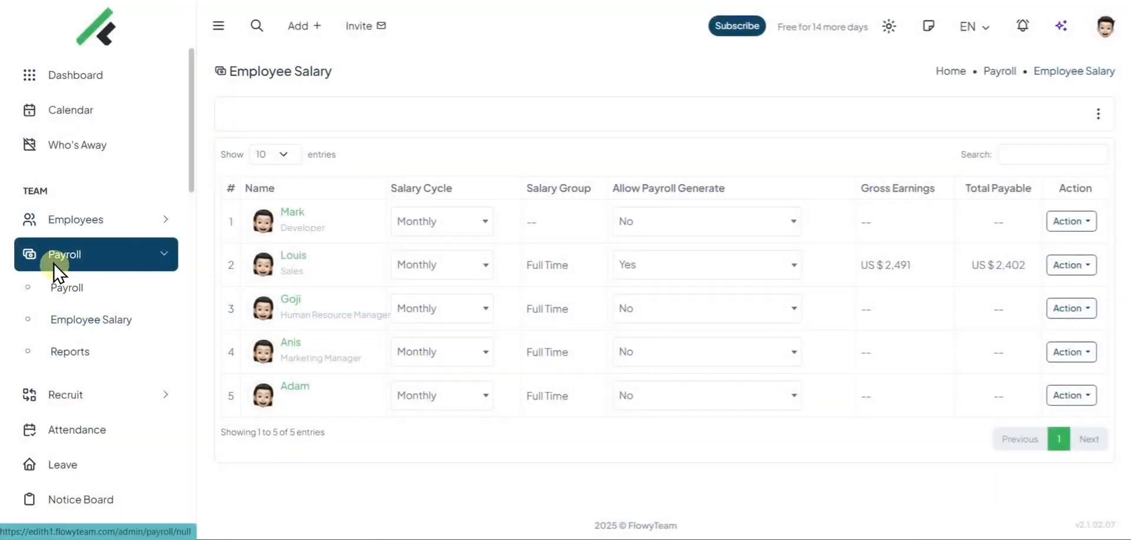
pyautogui.click(97, 73)
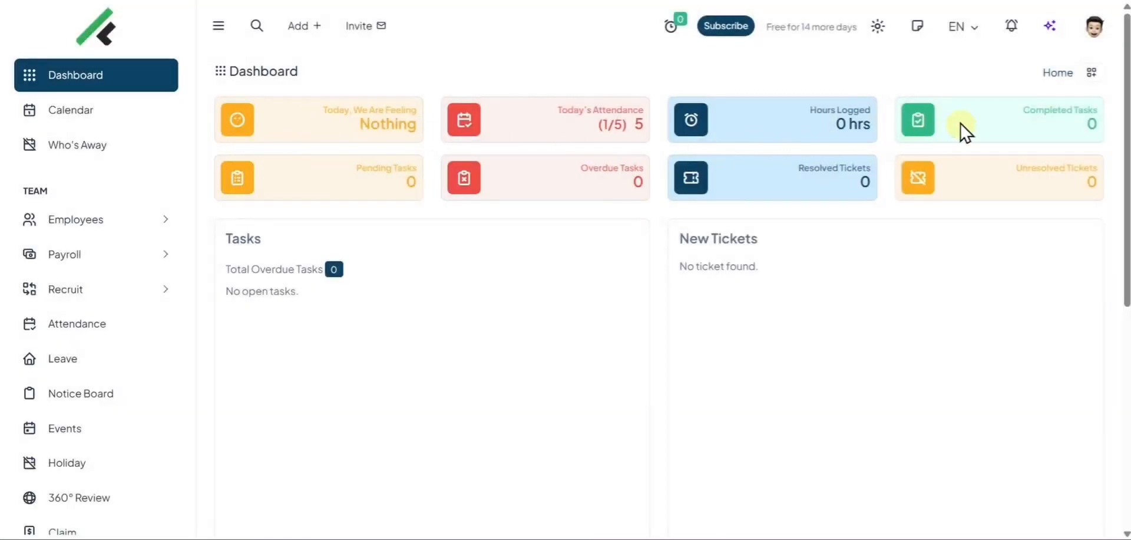
# Add the Total Employees, Total Departments, Total Projects, Unpaid Invoices and Project Activity Timeline widgets to the dashboard and save the widget settings.
pyautogui.click(1089, 74)
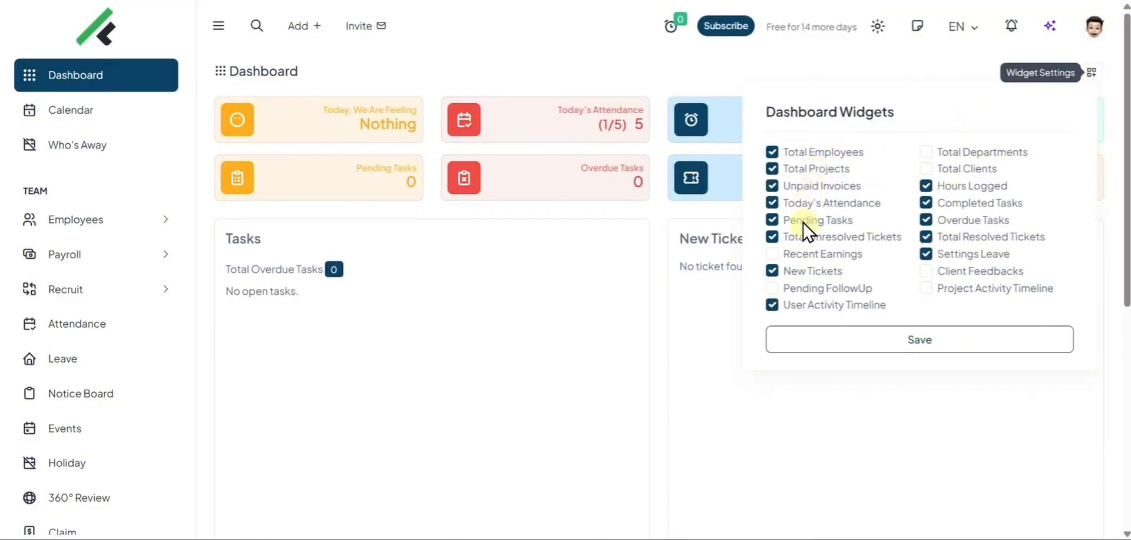
pyautogui.click(927, 288)
pyautogui.click(889, 344)
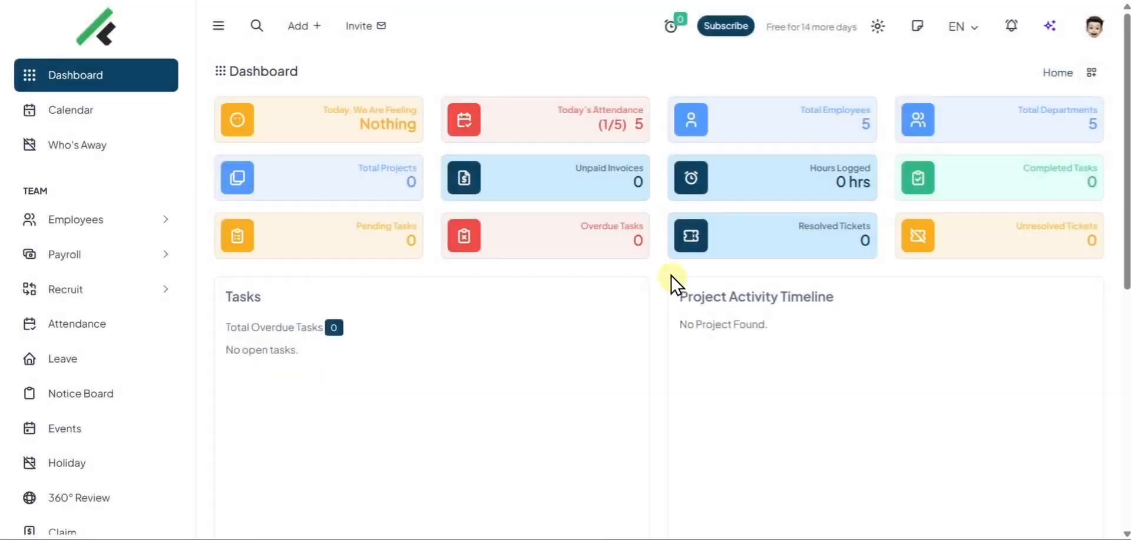
# Open the Recruit module's settings from the company settings.
pyautogui.click(152, 288)
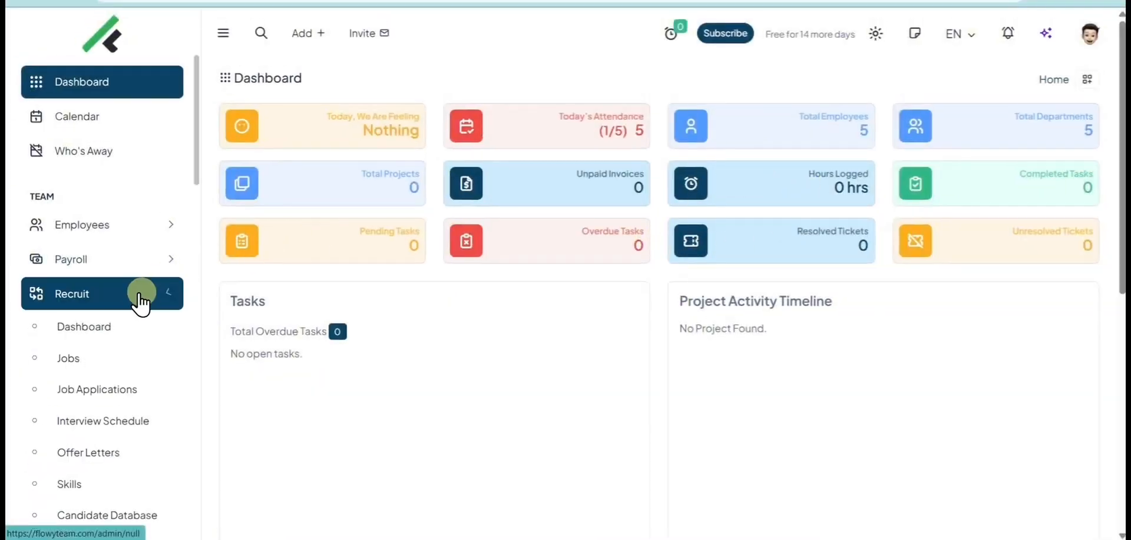
pyautogui.scroll(-2, 94, 483)
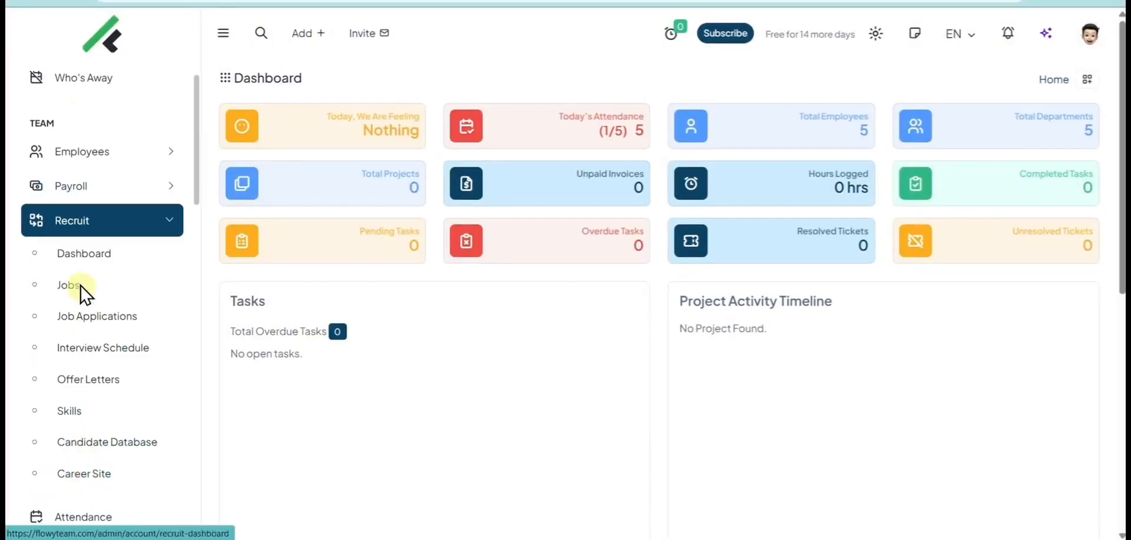
pyautogui.scroll(-5, 106, 377)
pyautogui.scroll(-5, 112, 344)
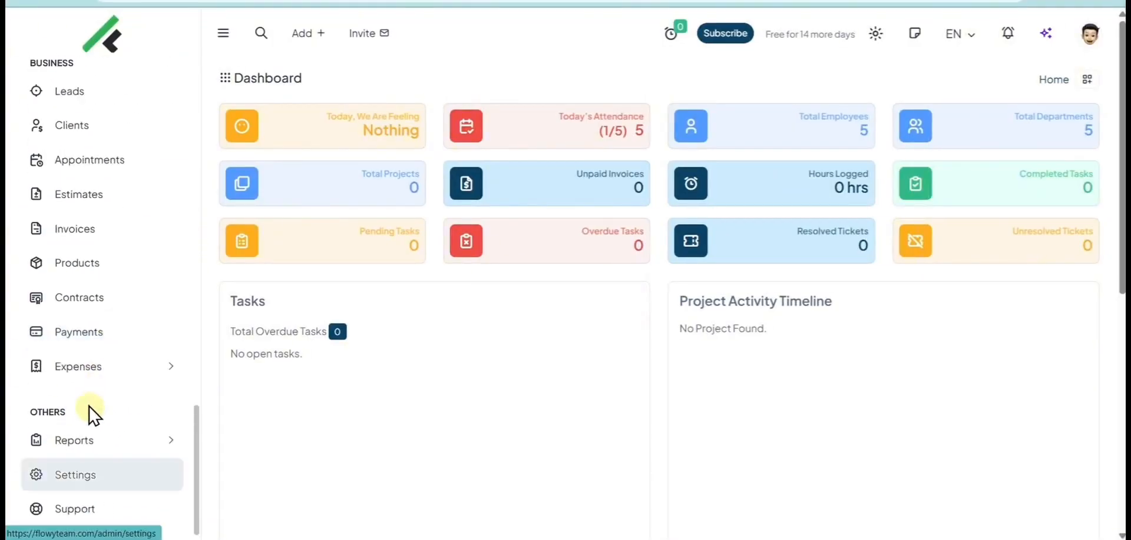
pyautogui.click(75, 480)
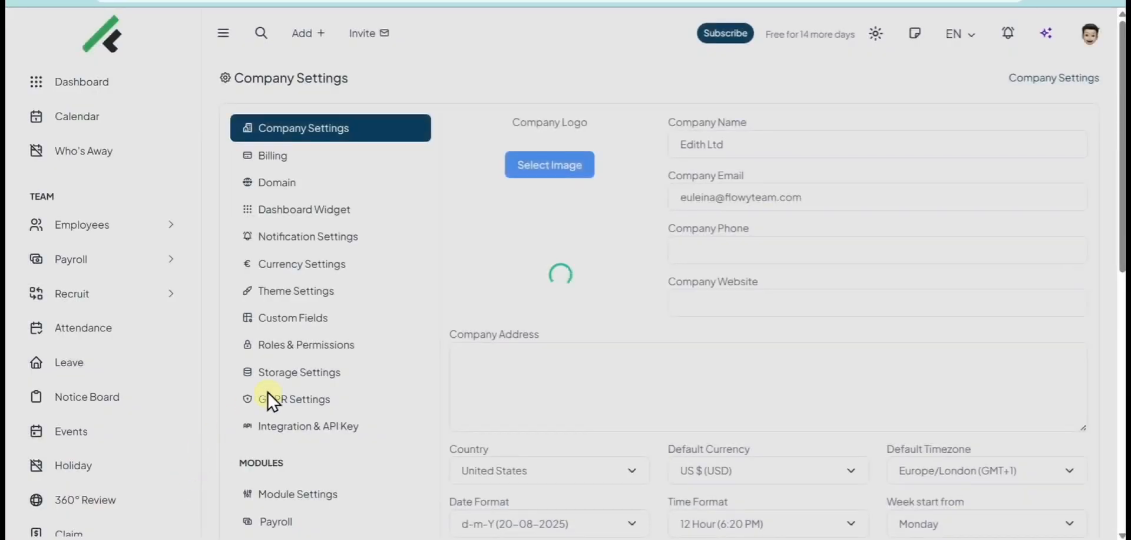
pyautogui.scroll(-6, 331, 353)
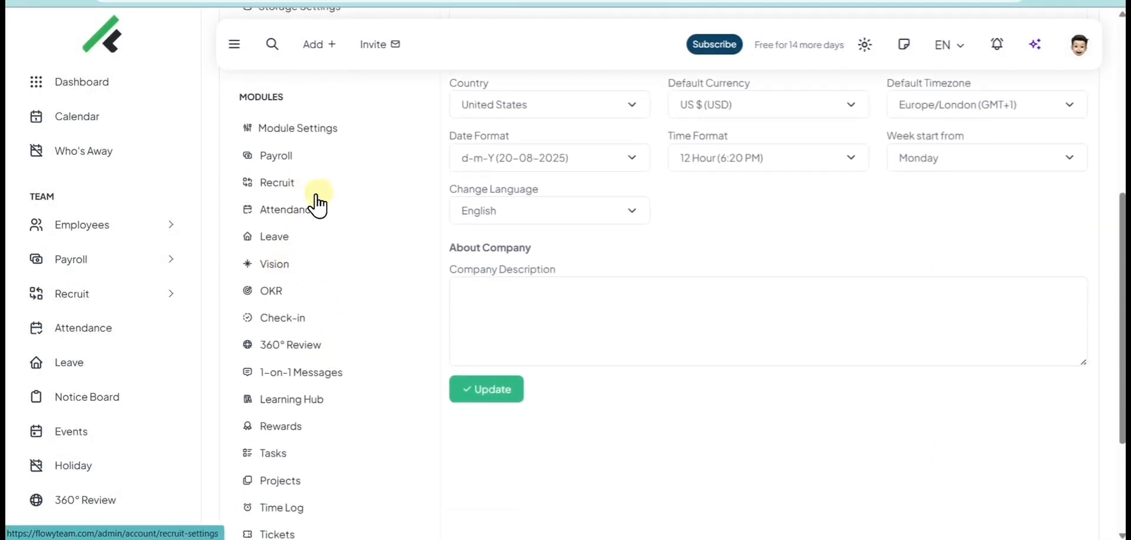
pyautogui.click(315, 194)
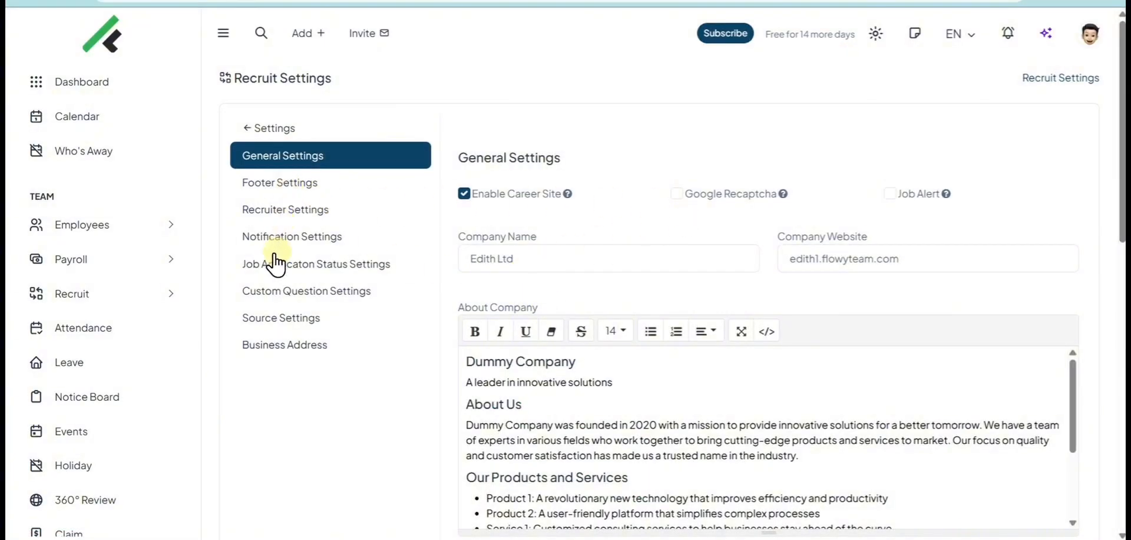
# Review the recruitment sources, then add and save a United States business address with location Calfornia and the postal address filled in.
pyautogui.click(271, 321)
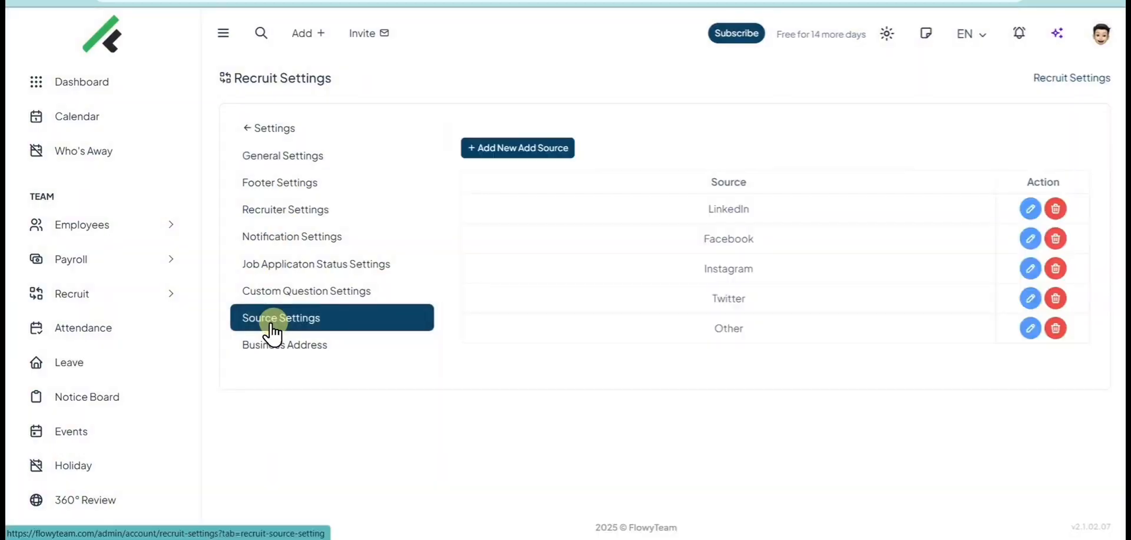
pyautogui.click(274, 345)
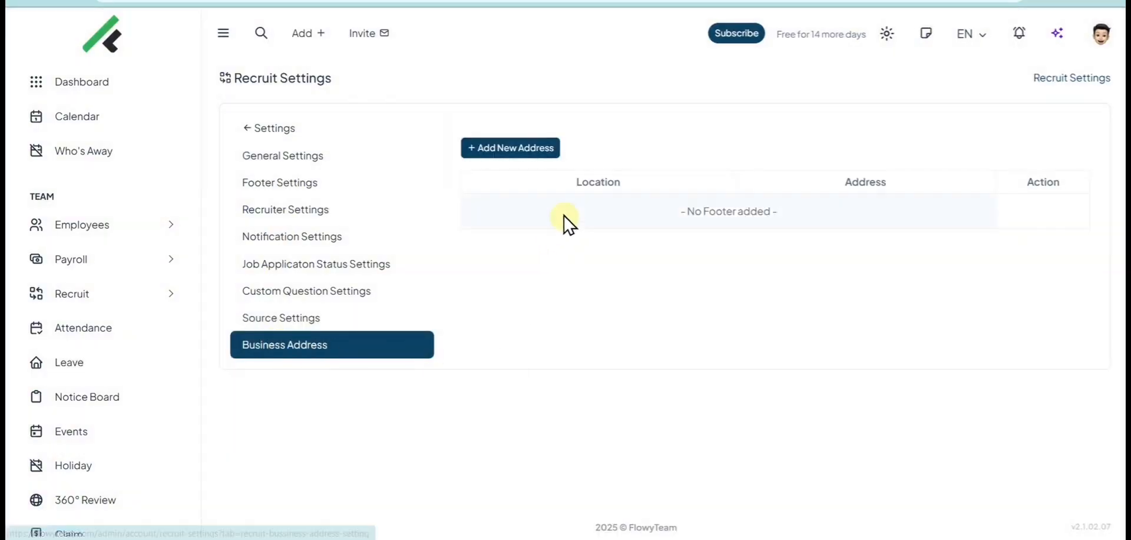
pyautogui.click(530, 150)
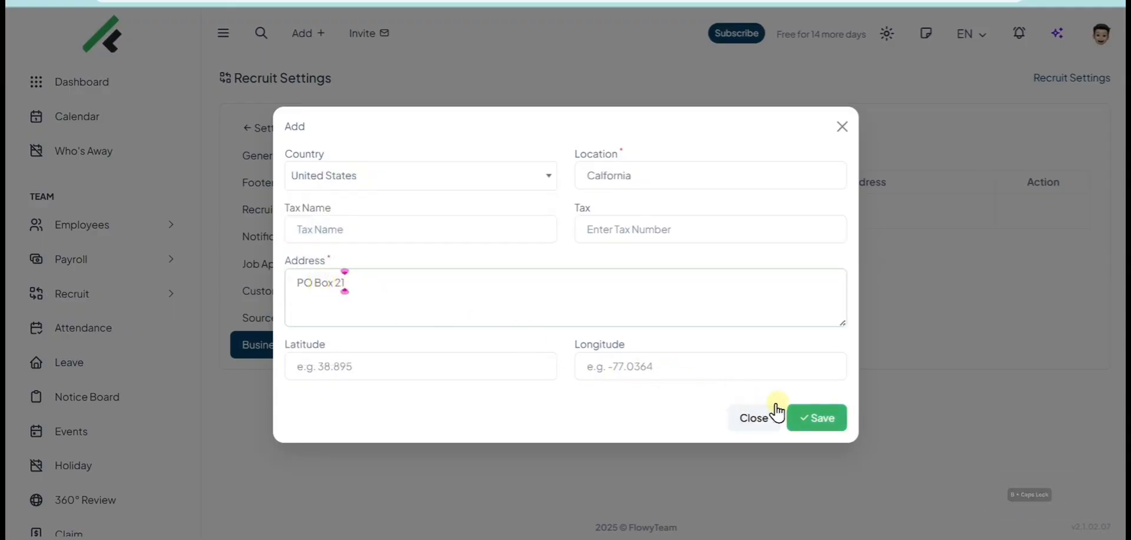
pyautogui.click(802, 413)
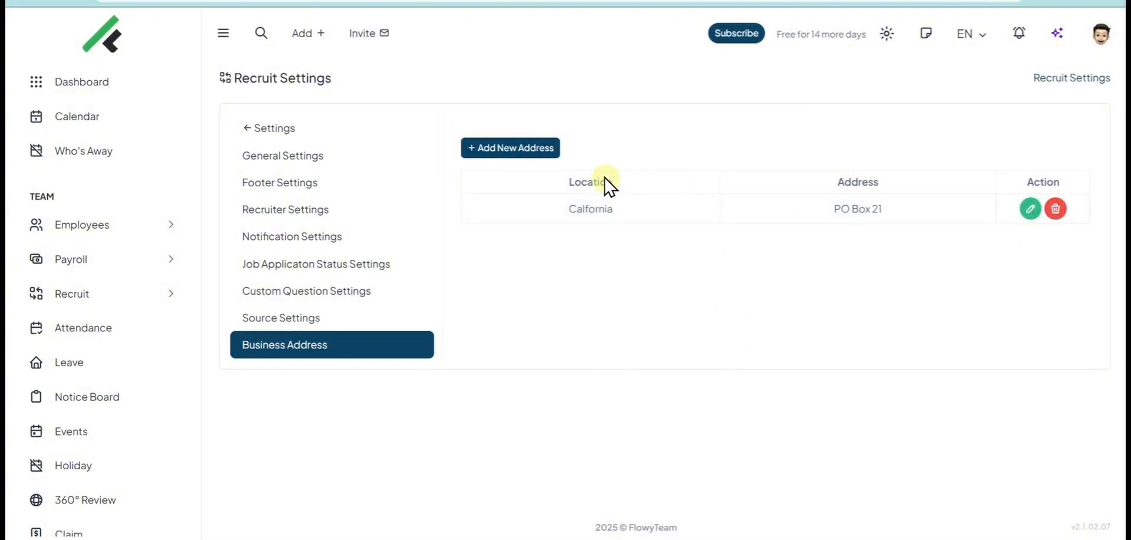
# In the Recruit General Settings, include Email, Phone and Notice Period in the job application quick add form and keep Background Image selected.
pyautogui.click(285, 162)
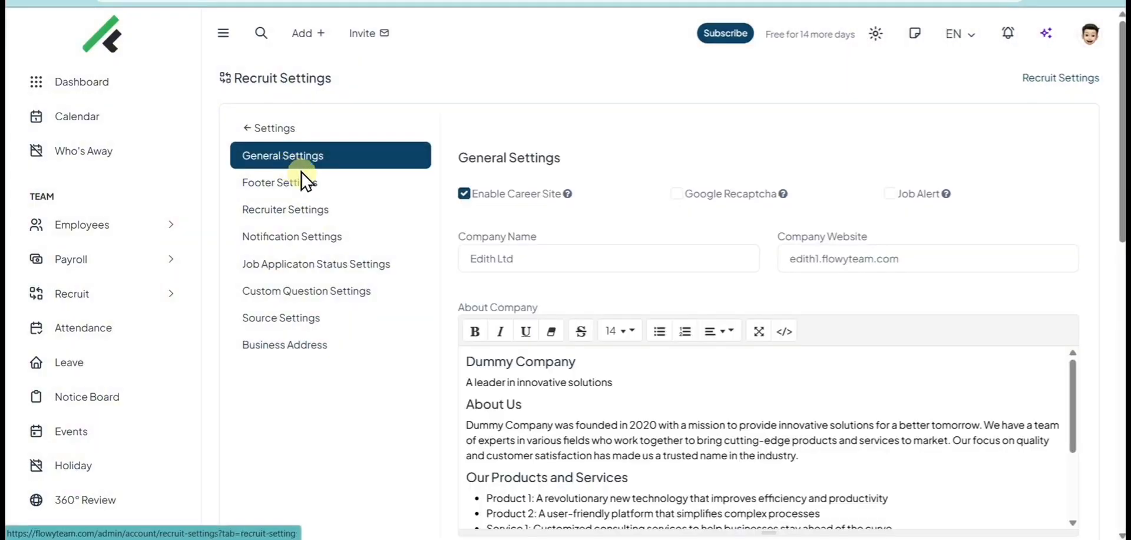
pyautogui.scroll(-5, 840, 243)
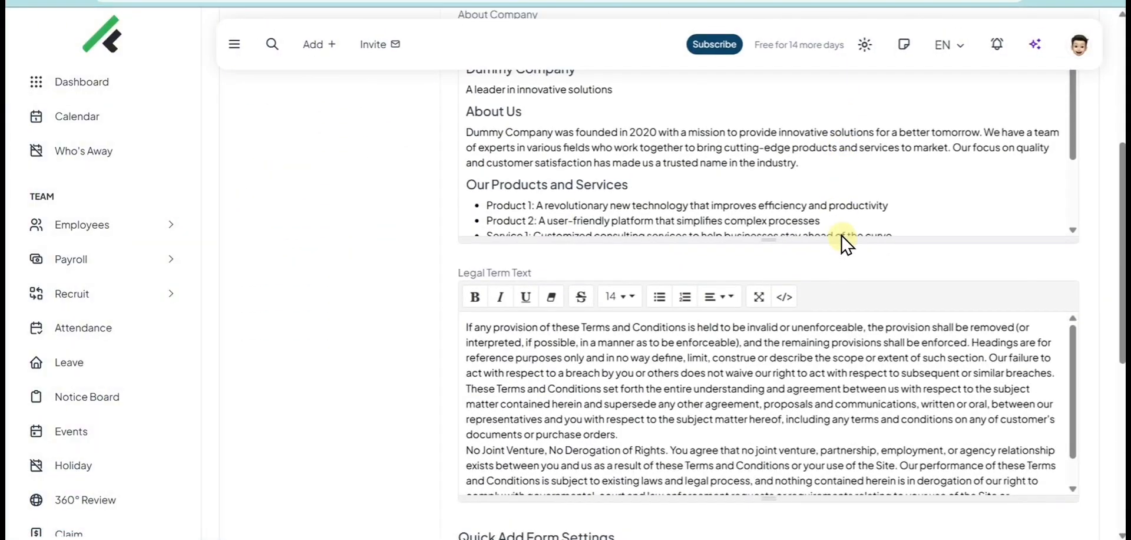
pyautogui.scroll(-6, 843, 242)
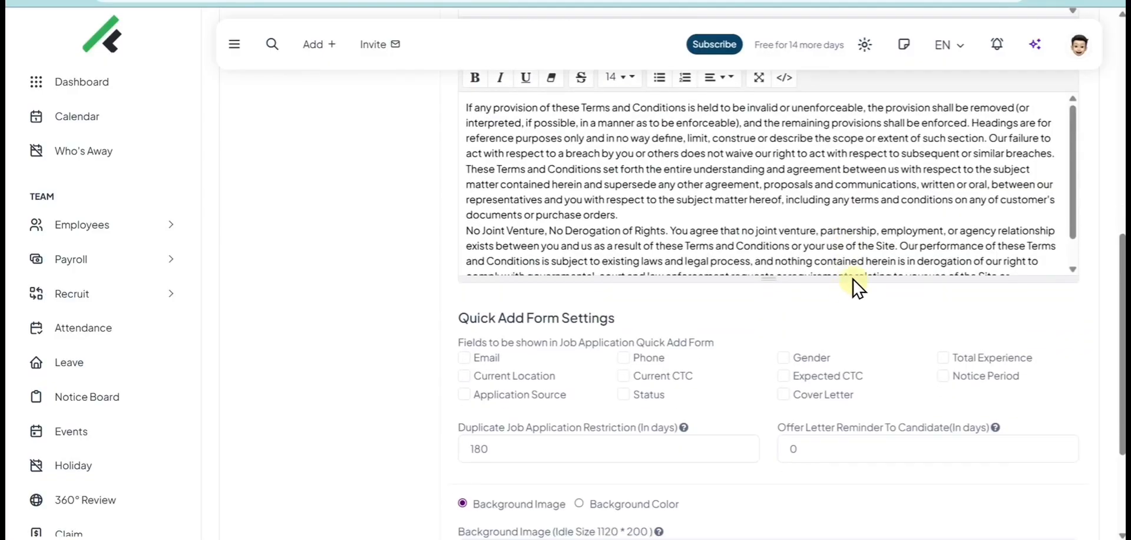
pyautogui.scroll(-4, 857, 280)
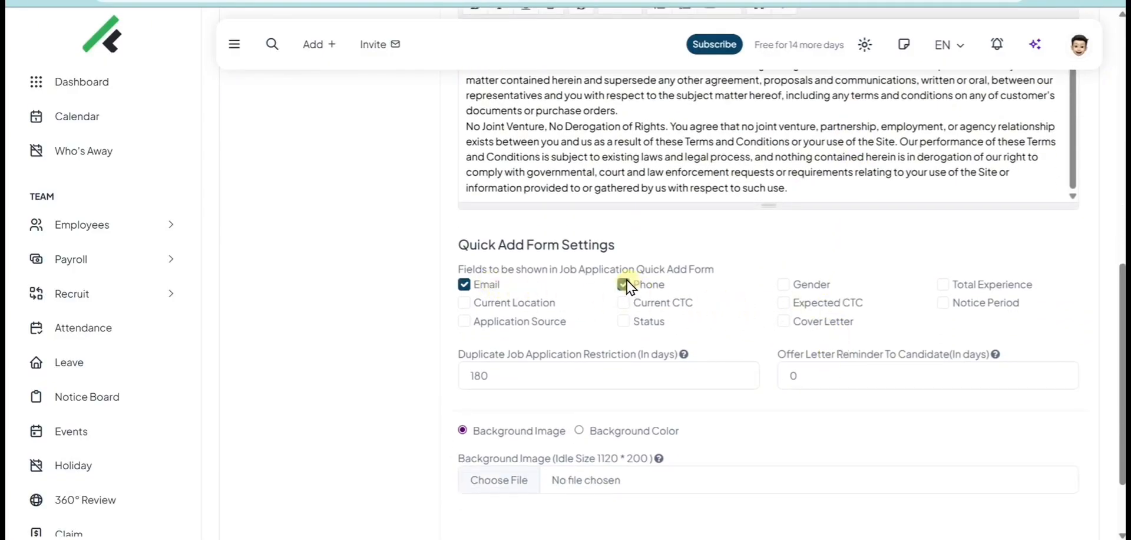
pyautogui.scroll(-2, 866, 322)
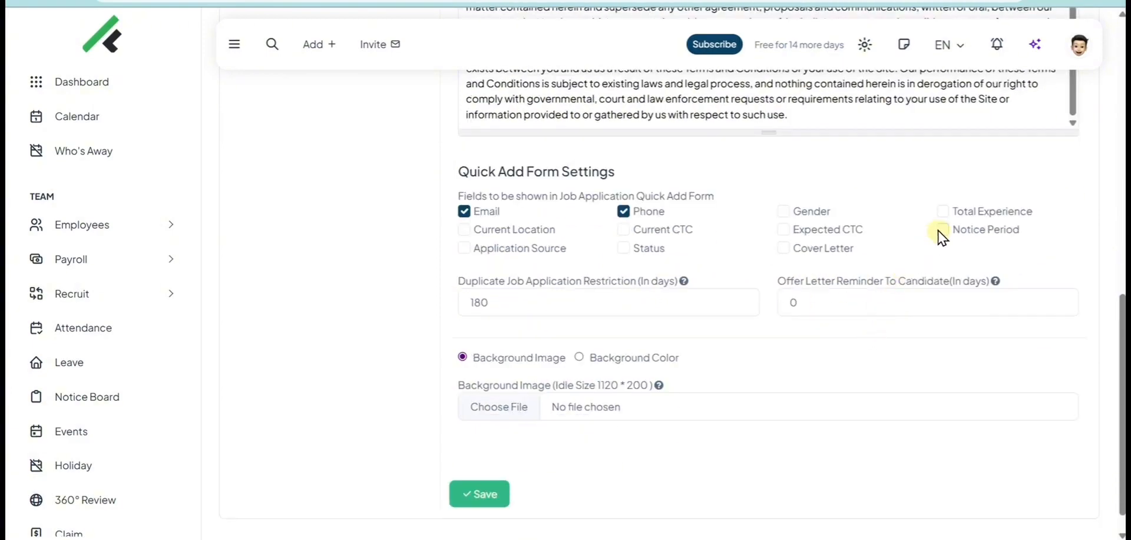
pyautogui.scroll(-1, 616, 391)
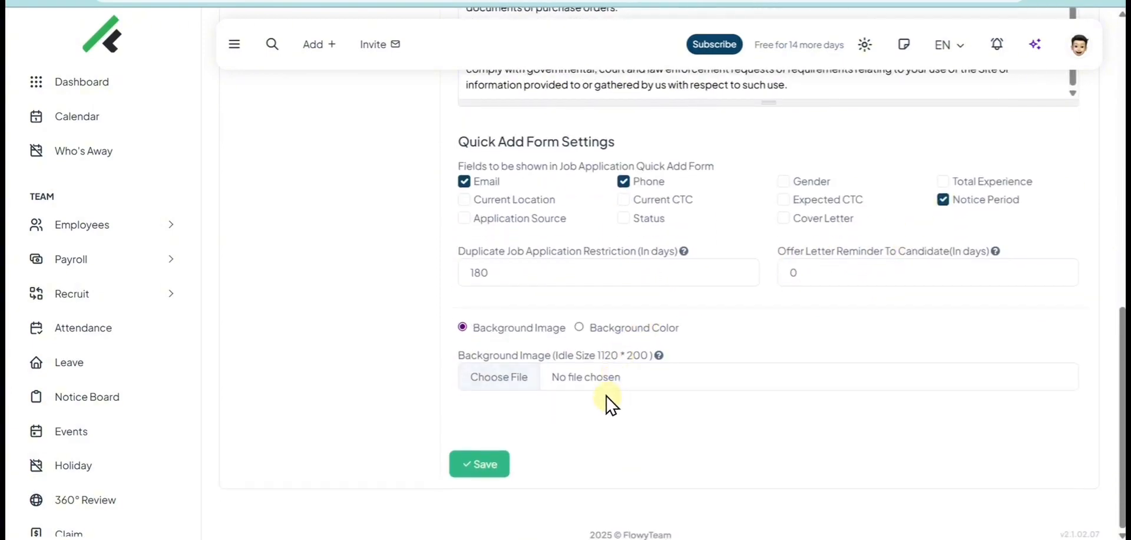
pyautogui.click(579, 328)
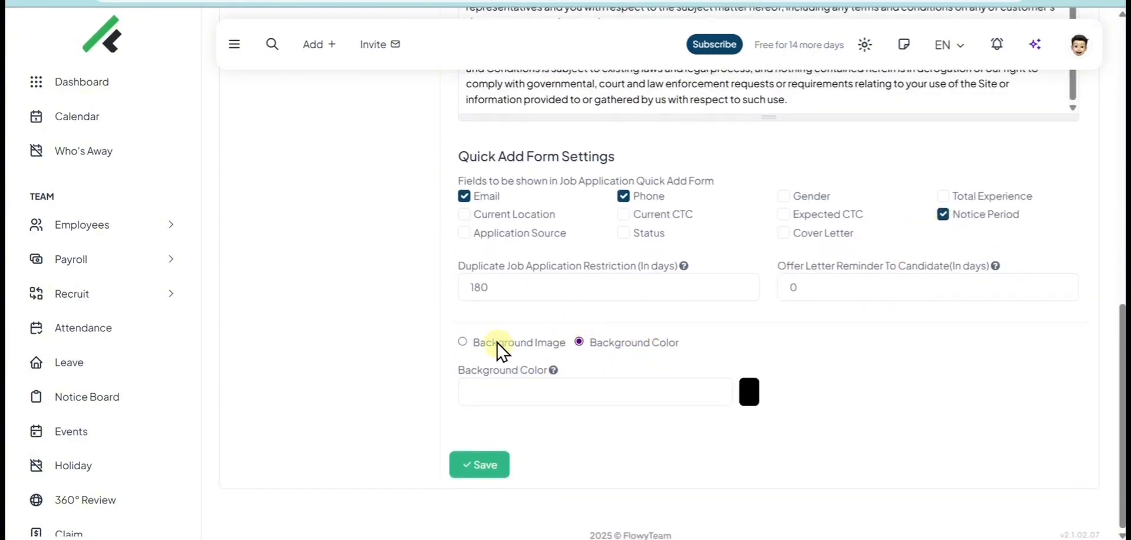
pyautogui.click(462, 342)
pyautogui.scroll(10, 499, 350)
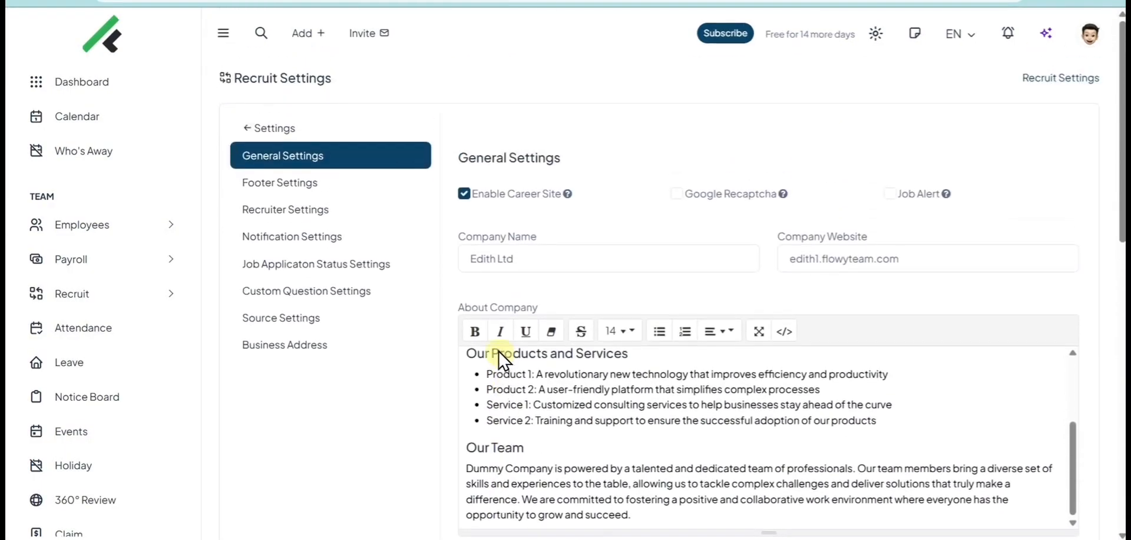
# Review the footer, recruiter, notification, job application status, custom question, source and business address settings, including the status options for a recruiter.
pyautogui.click(284, 183)
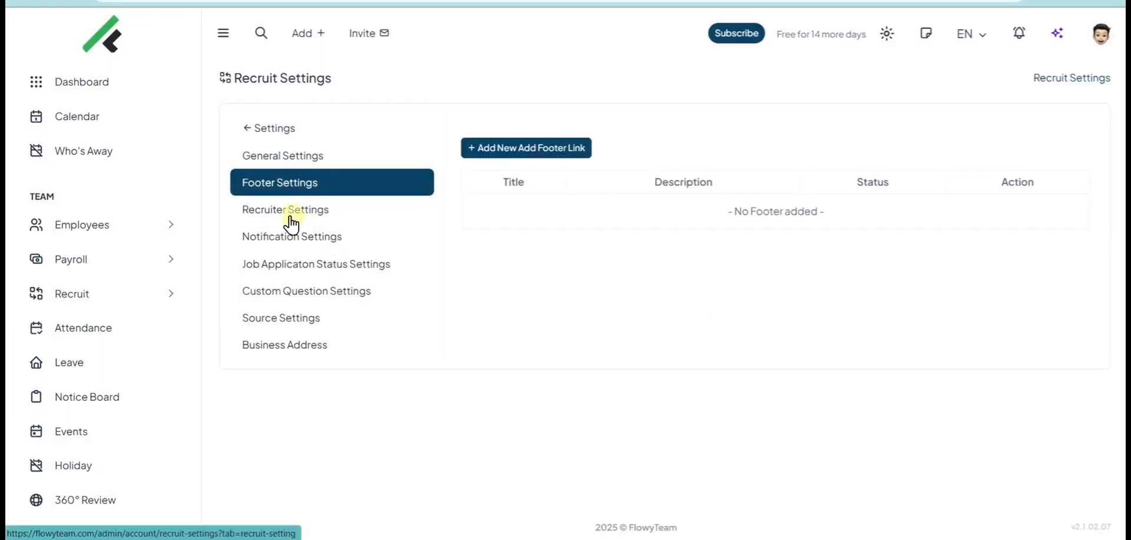
pyautogui.click(285, 210)
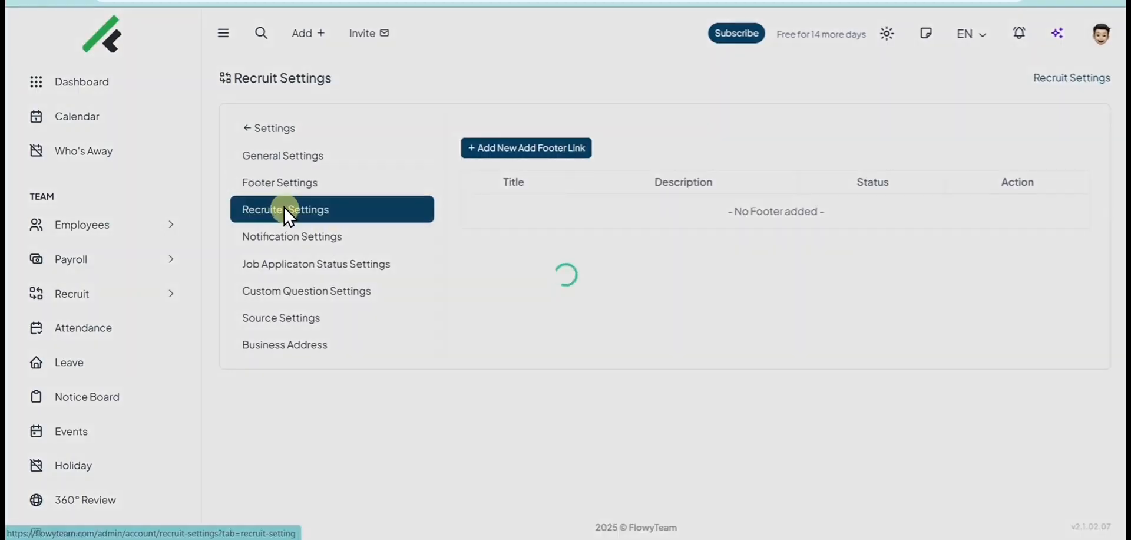
pyautogui.click(744, 213)
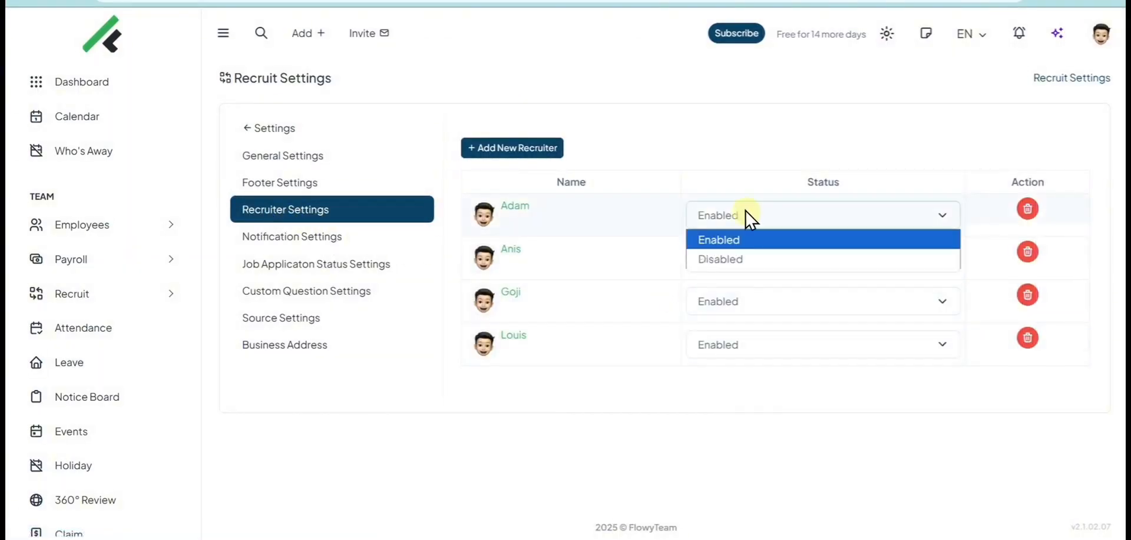
pyautogui.click(726, 213)
pyautogui.click(321, 243)
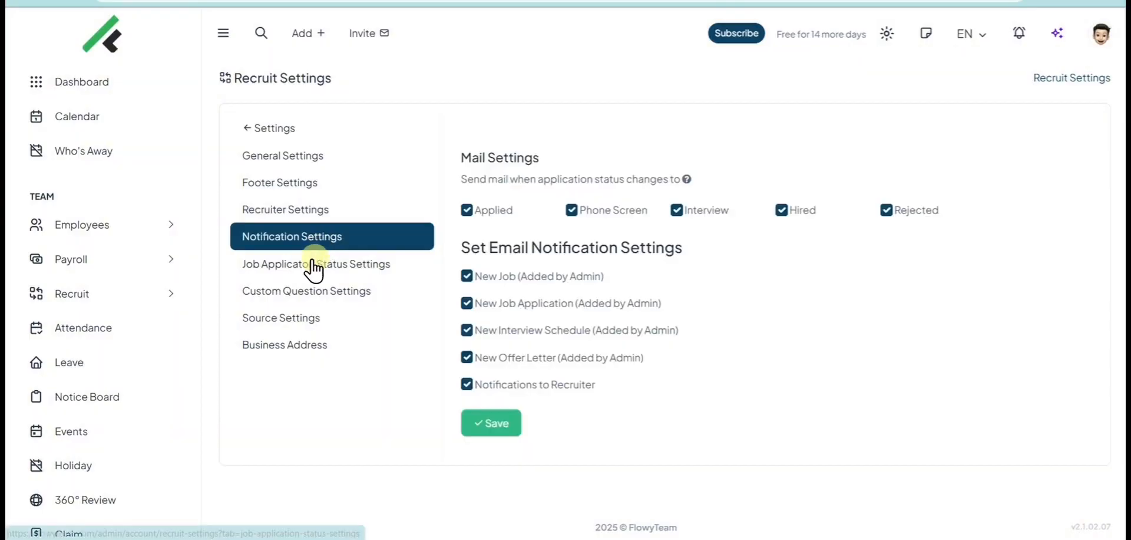
pyautogui.click(312, 264)
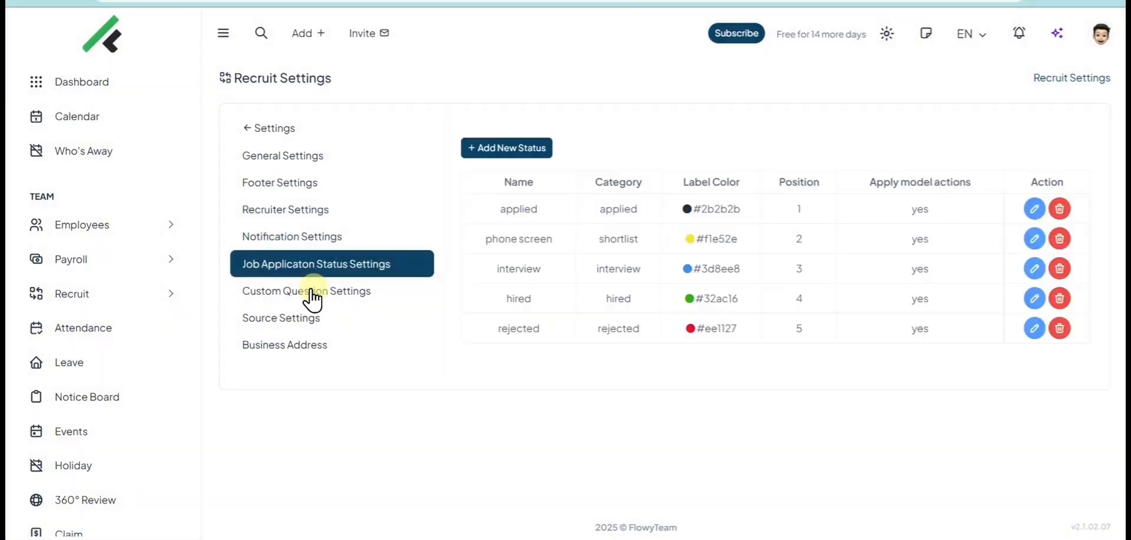
pyautogui.click(311, 291)
pyautogui.click(306, 318)
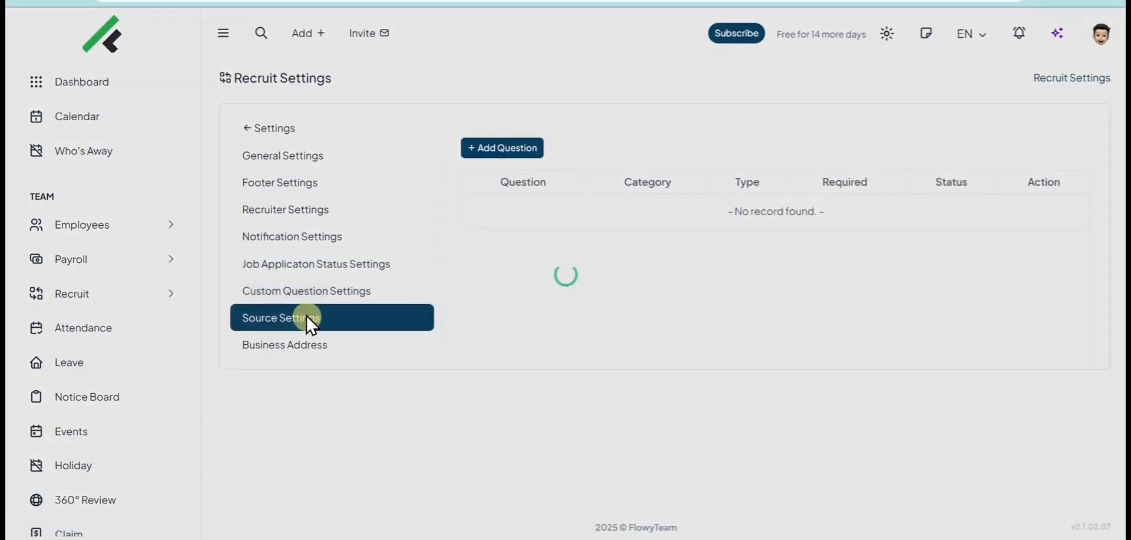
pyautogui.click(287, 344)
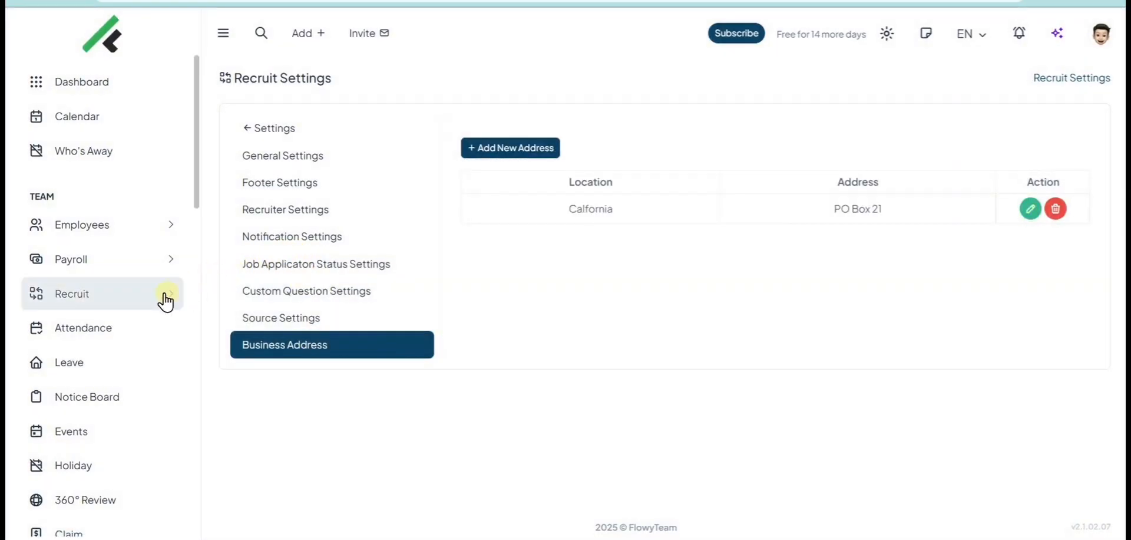
# View the Recruit module's job list and its recruitment dashboard.
pyautogui.click(166, 297)
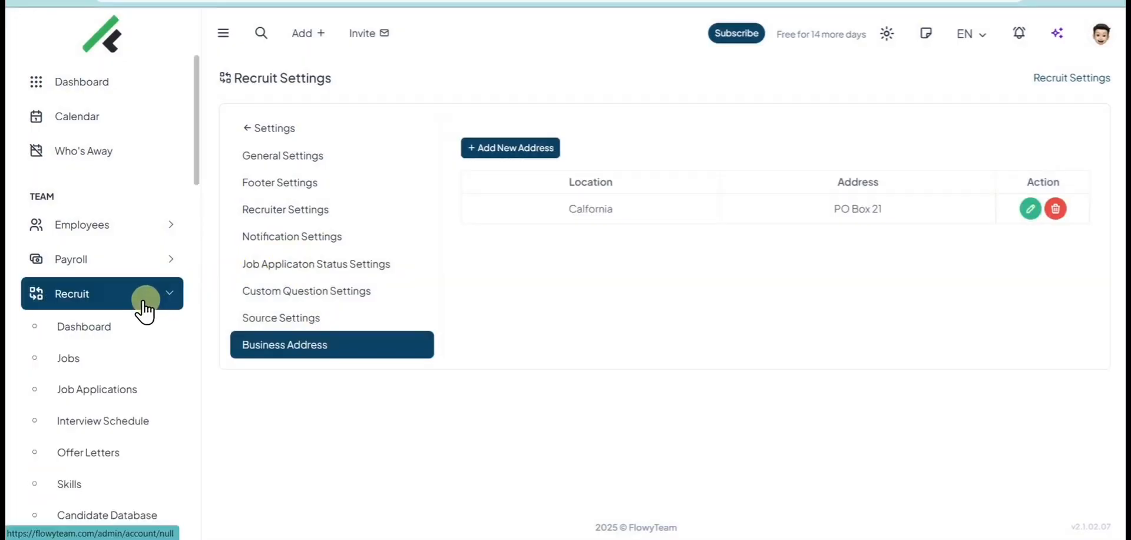
pyautogui.click(85, 359)
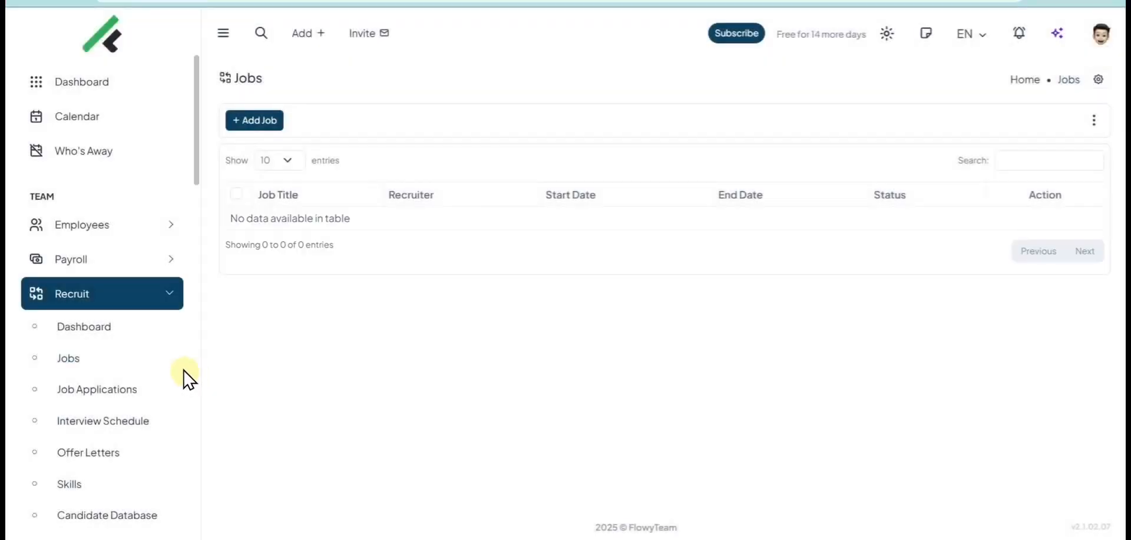
pyautogui.scroll(-1, 187, 377)
pyautogui.click(54, 257)
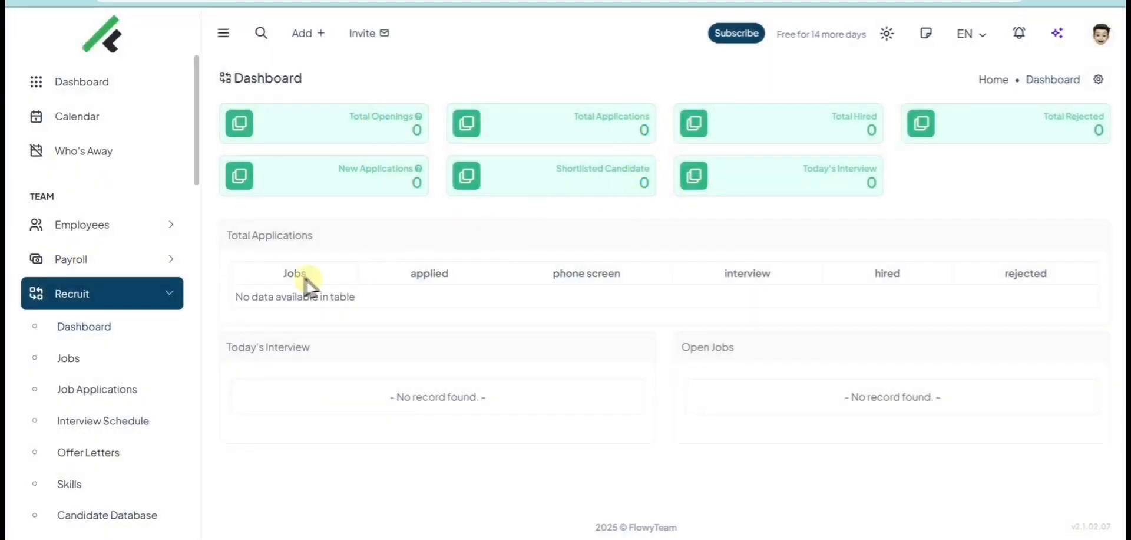
# Start a new job posting titled Intern with job category Development and sub category Customer Support.
pyautogui.click(65, 361)
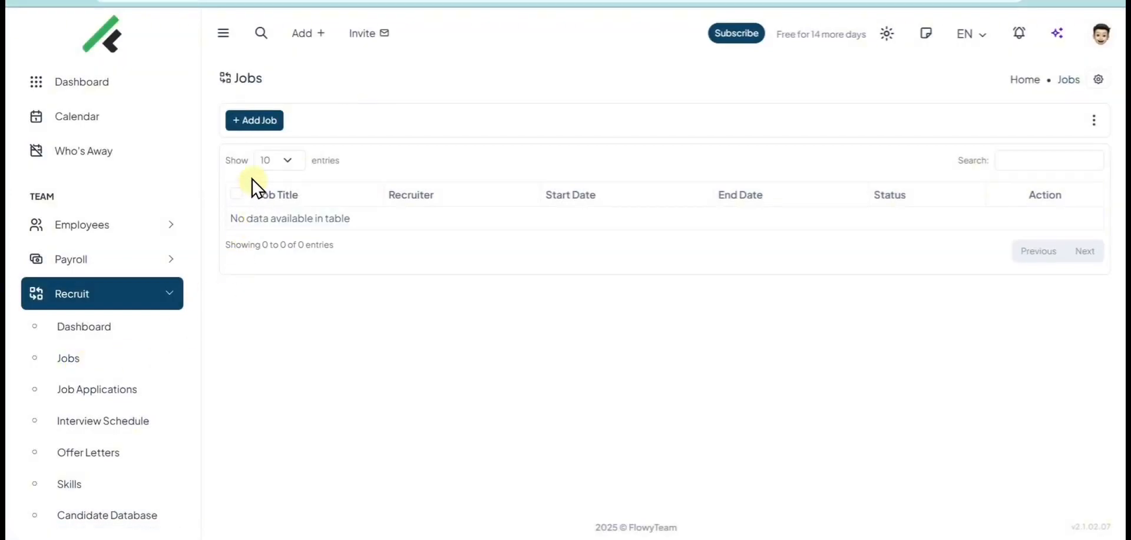
pyautogui.click(250, 123)
pyautogui.click(421, 180)
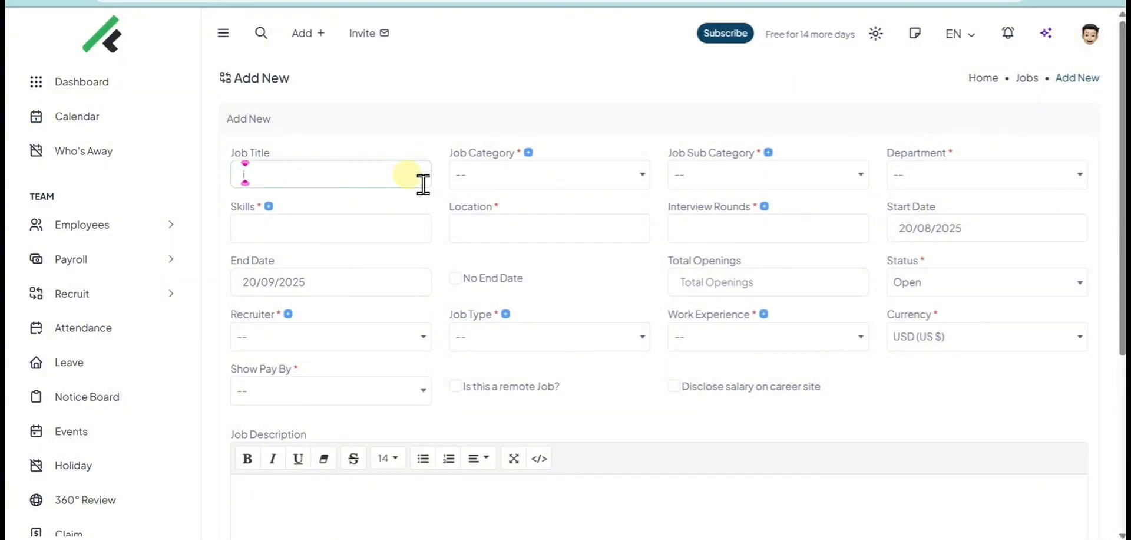
pyautogui.write('Intern')
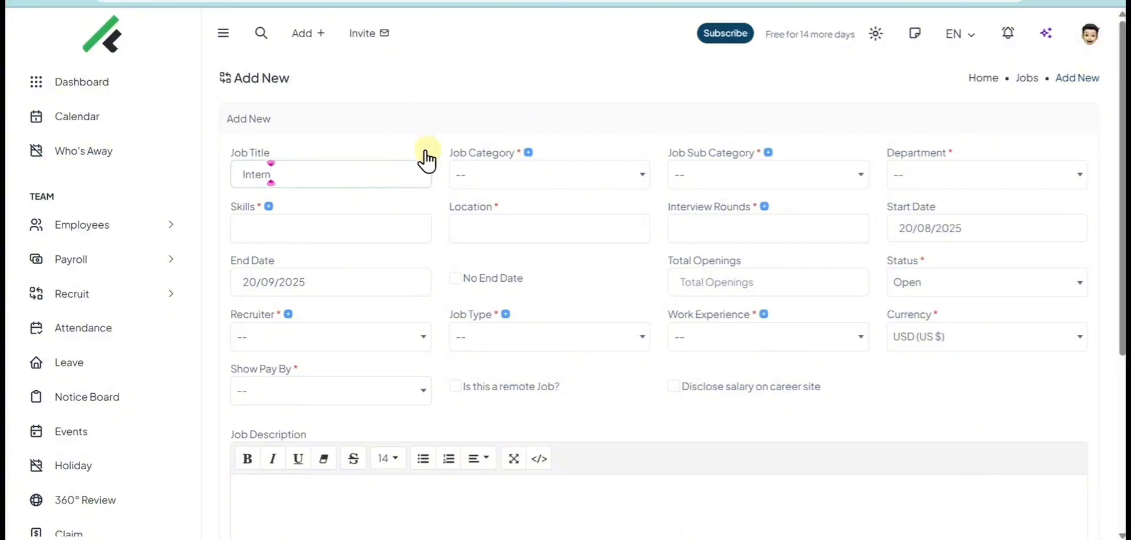
pyautogui.click(465, 174)
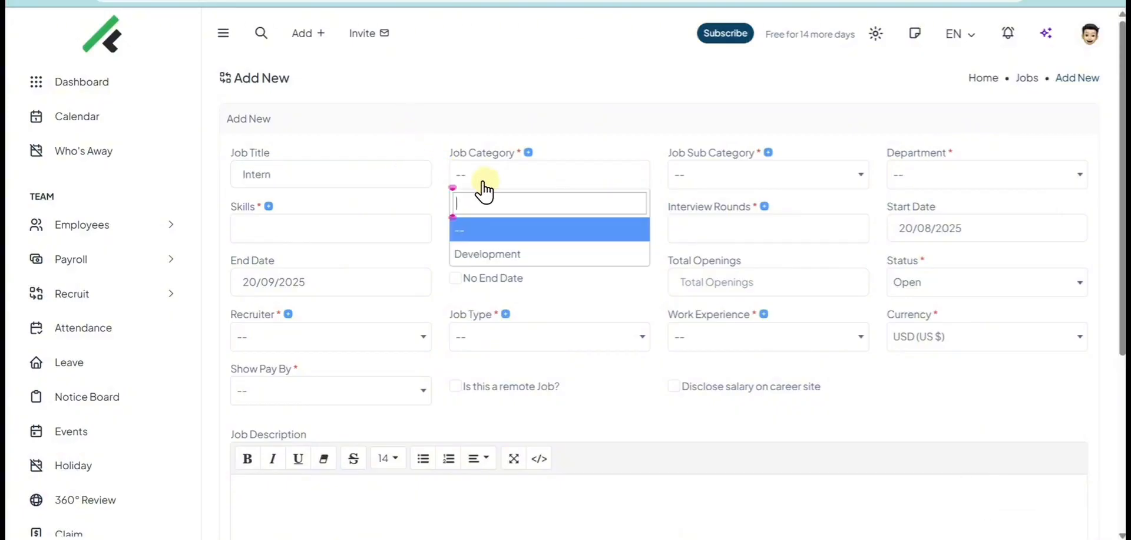
pyautogui.click(480, 253)
pyautogui.click(688, 177)
pyautogui.click(718, 253)
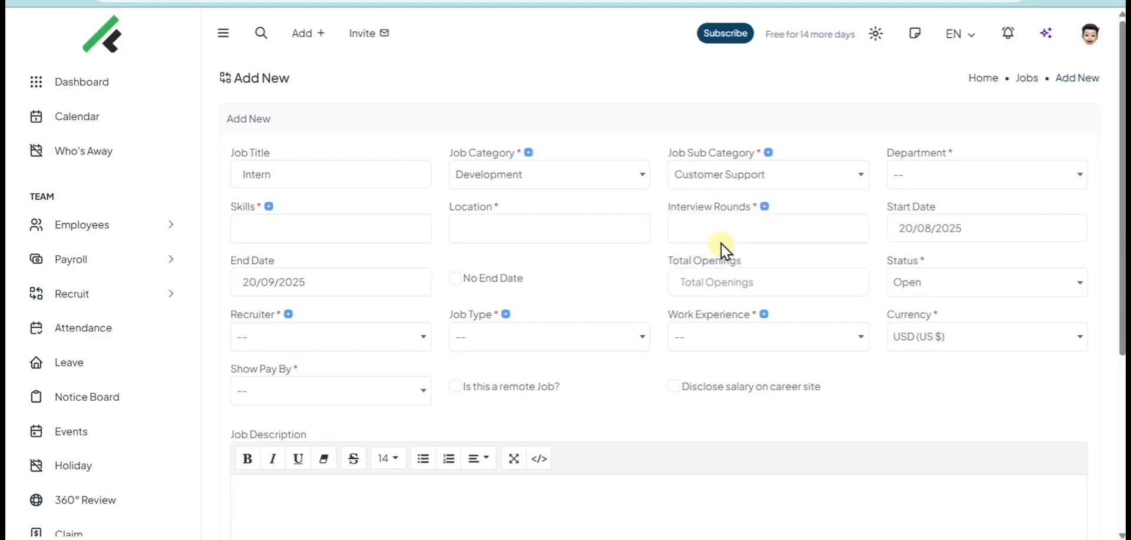
# Assign the Intern job posting to the Product Development department and add the skill Good Attitude.
pyautogui.click(890, 180)
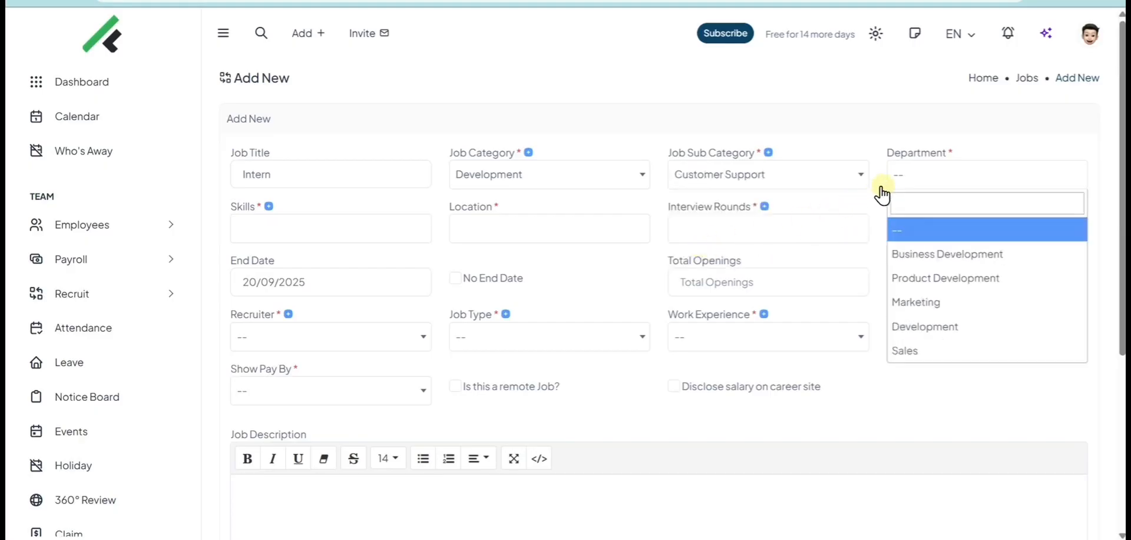
pyautogui.click(906, 277)
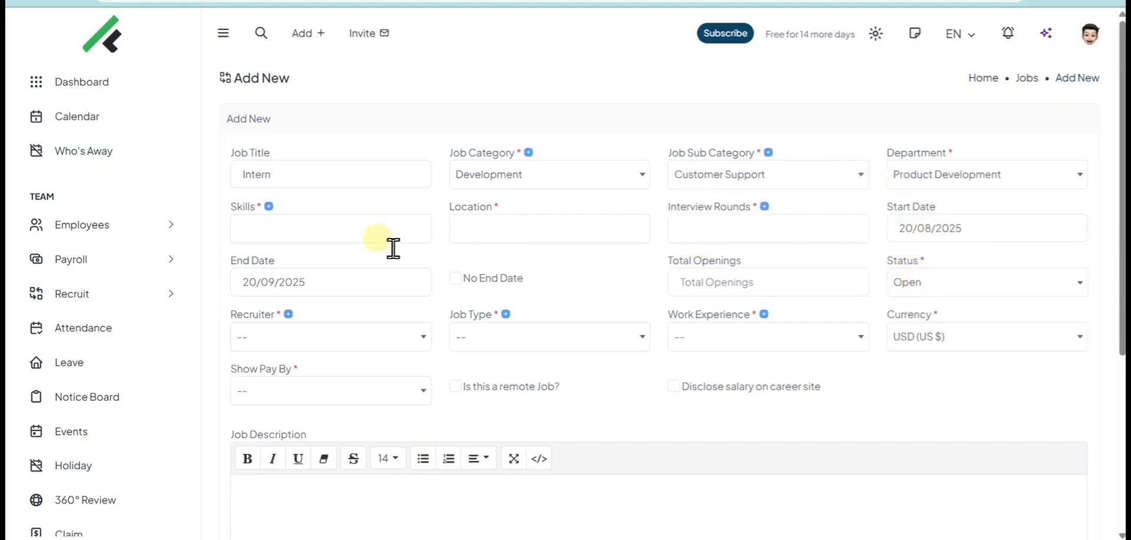
pyautogui.click(347, 236)
pyautogui.click(298, 277)
pyautogui.click(343, 237)
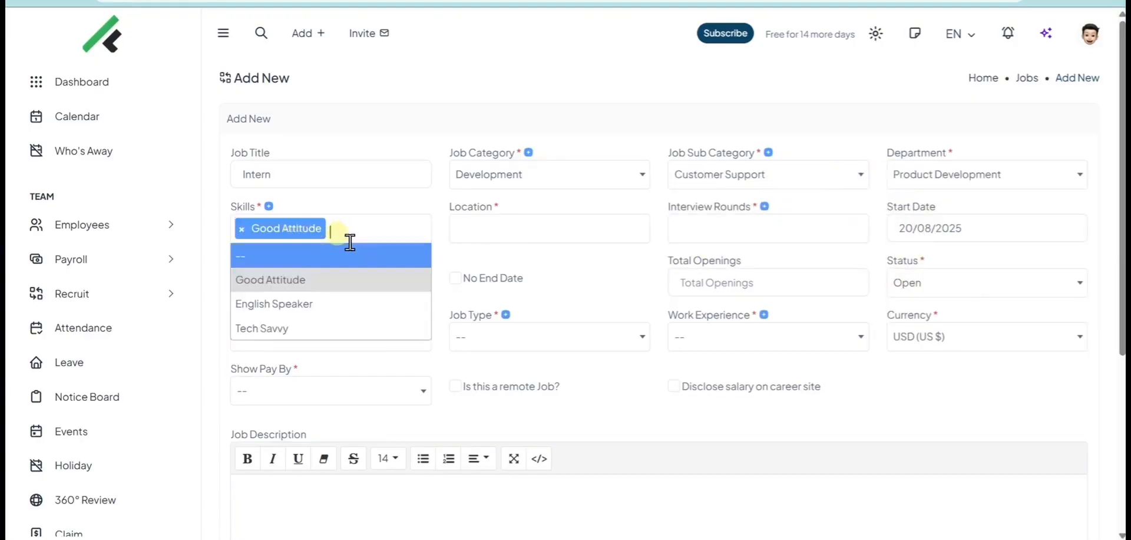
pyautogui.click(309, 296)
pyautogui.click(359, 258)
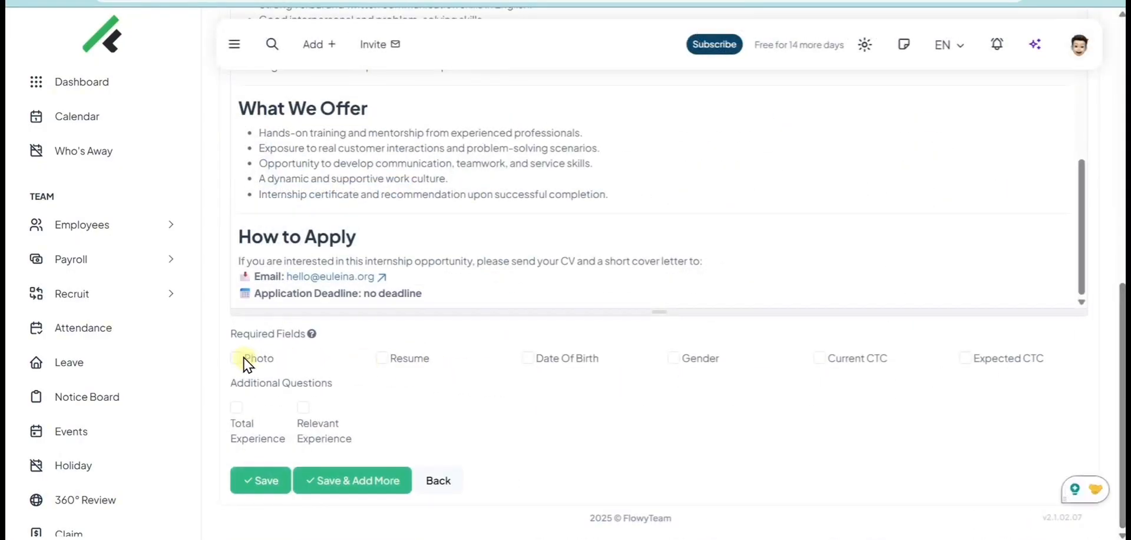
# Require Photo, Resume and Expected CTC from applicants and save the Intern job posting.
pyautogui.click(237, 358)
pyautogui.click(383, 358)
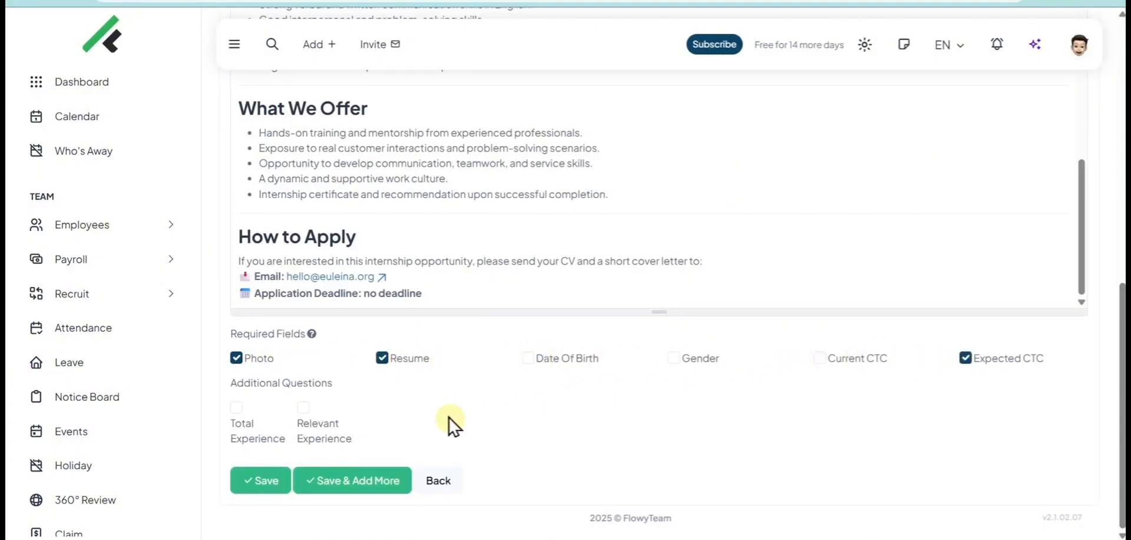
pyautogui.click(255, 480)
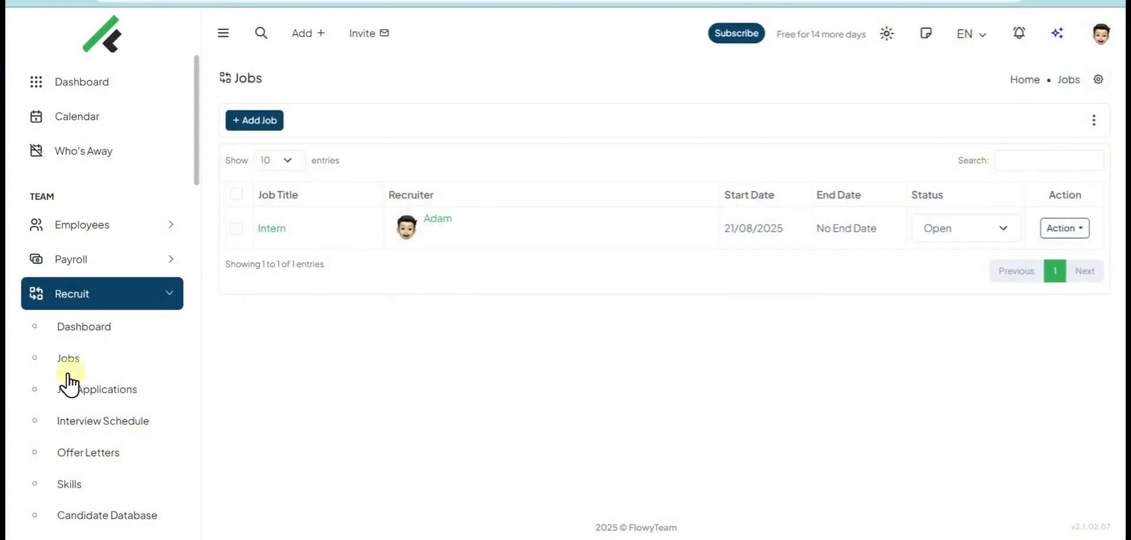
# View the job applications and offer letters lists, and check the applicant choices in a new offer letter form.
pyautogui.scroll(-3, 65, 412)
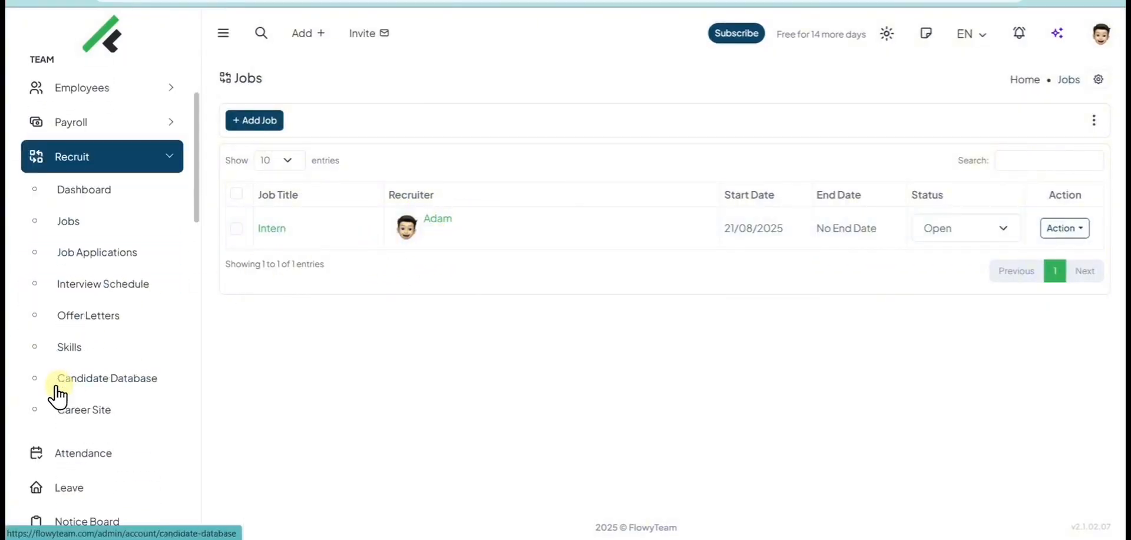
pyautogui.click(84, 248)
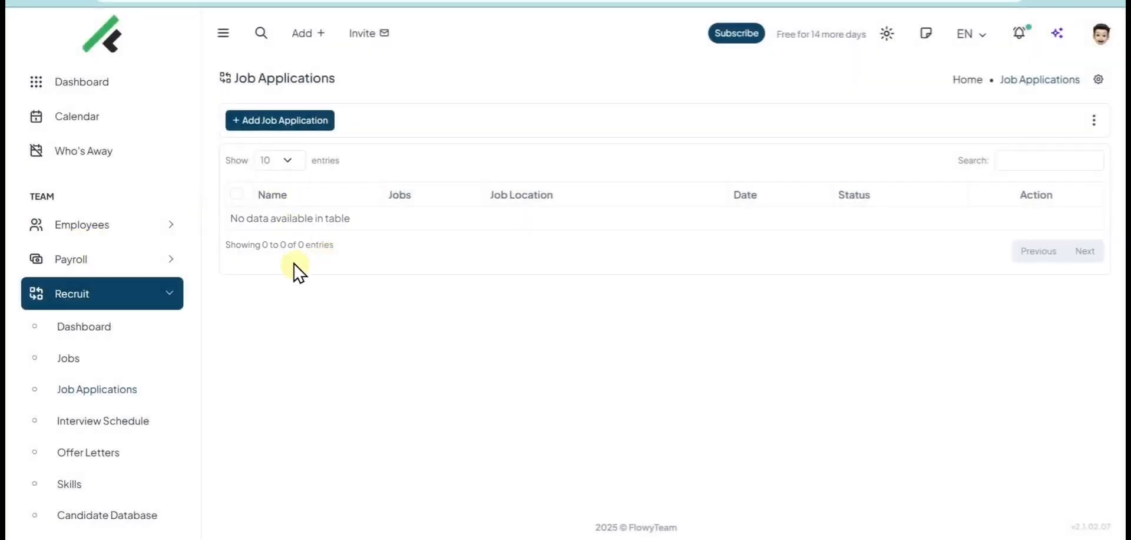
pyautogui.scroll(-3, 121, 386)
pyautogui.click(94, 305)
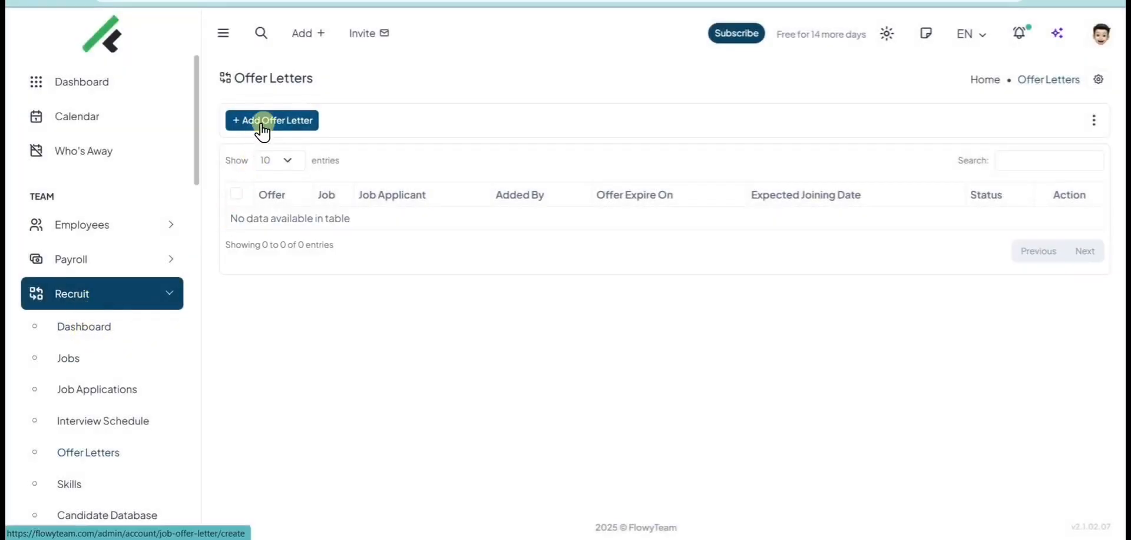
pyautogui.click(259, 119)
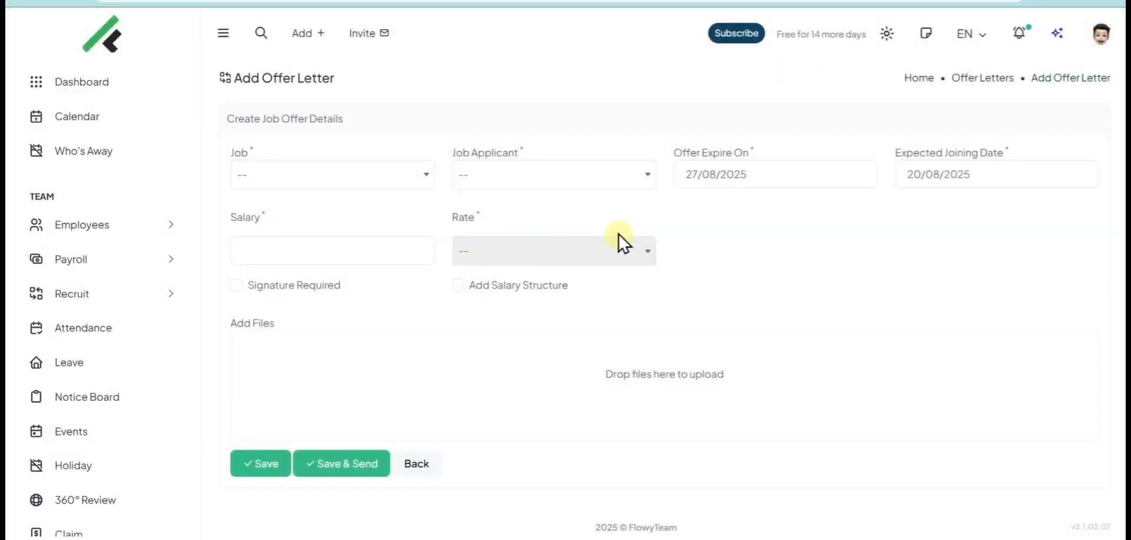
pyautogui.click(522, 175)
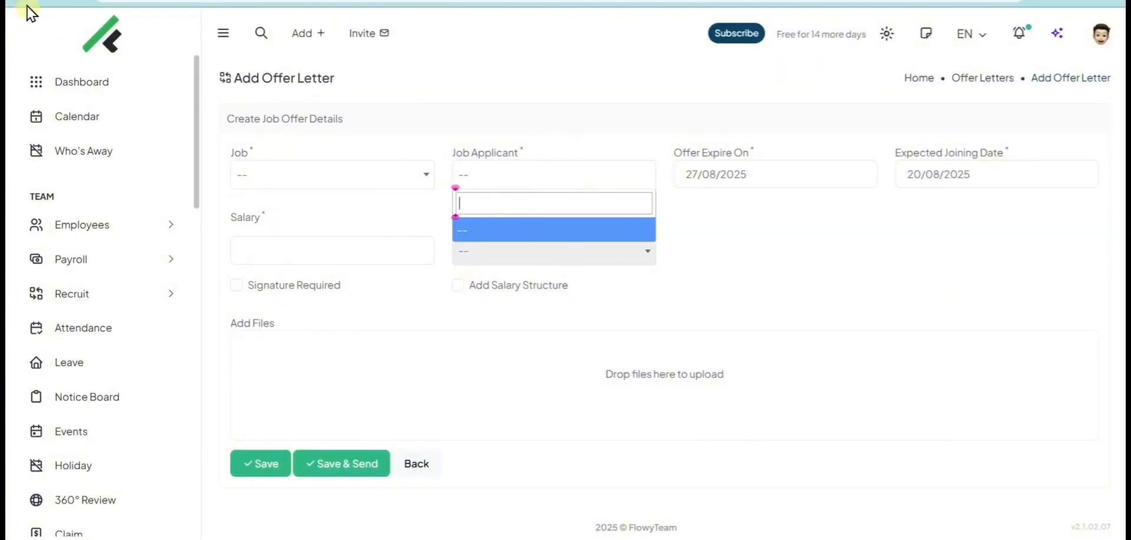
pyautogui.click(12, 2)
# View the public career site and look through the application form for the Intern opening.
pyautogui.scroll(-4, 61, 236)
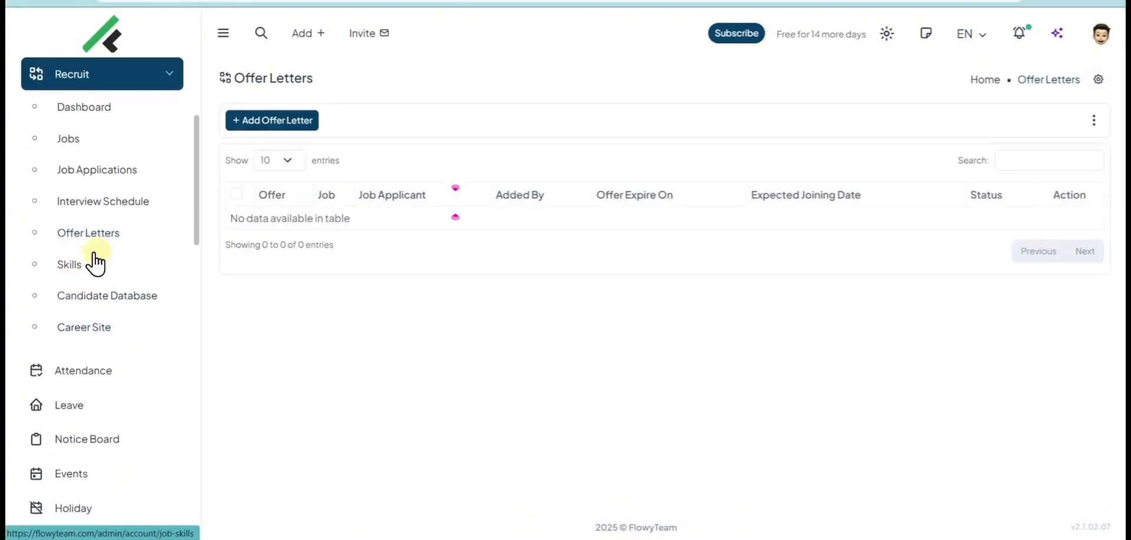
pyautogui.click(83, 326)
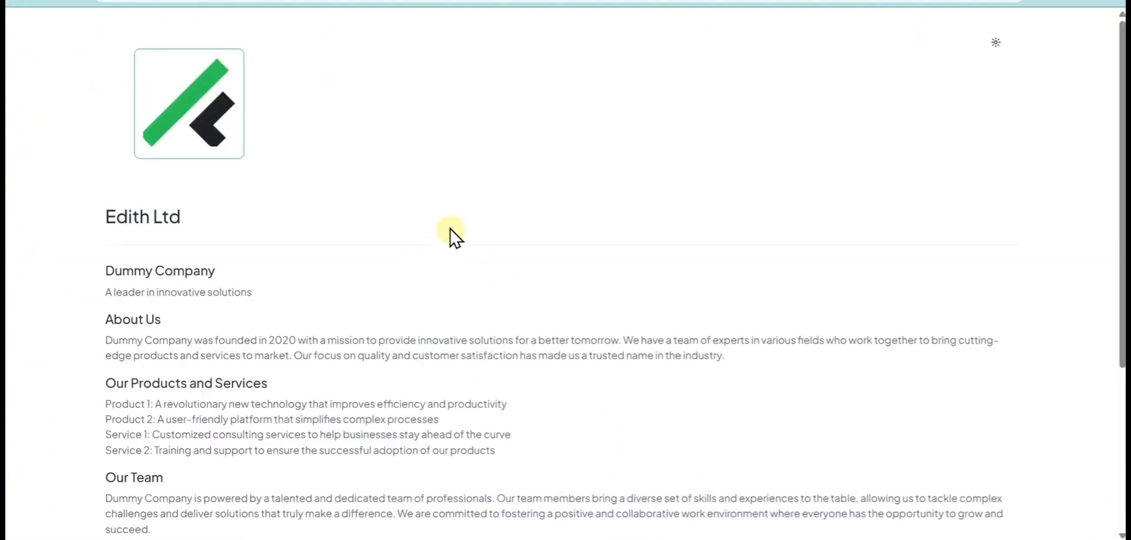
pyautogui.moveTo(1122, 121); pyautogui.dragTo(1122, 291)
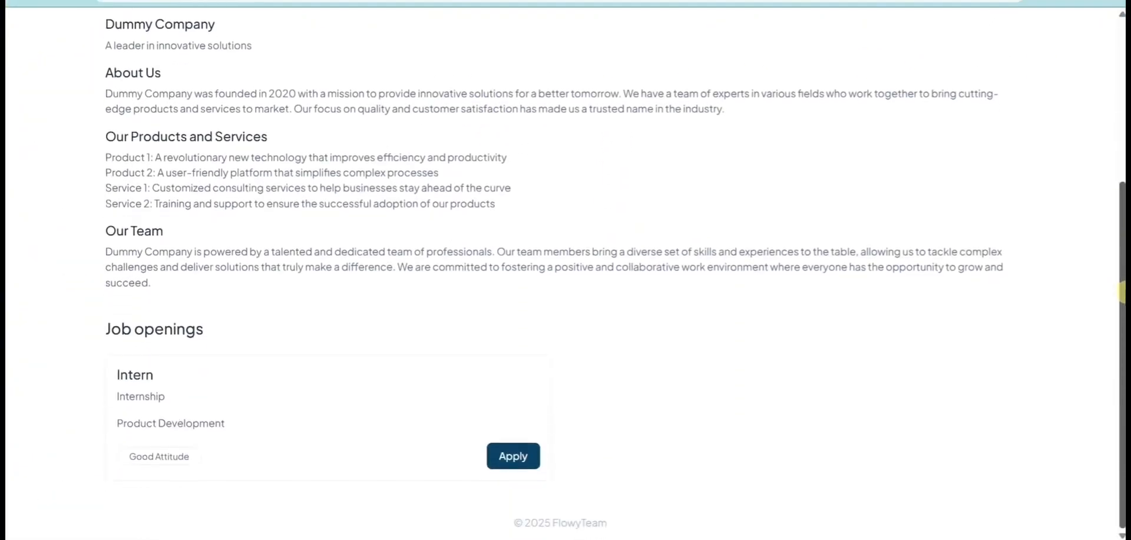
pyautogui.click(508, 454)
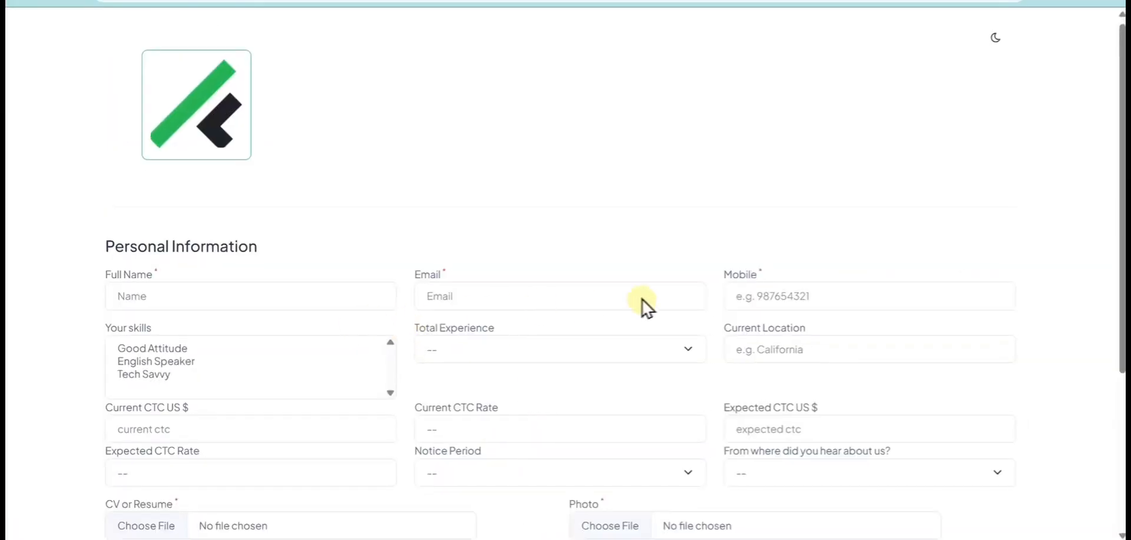
pyautogui.scroll(-4, 647, 307)
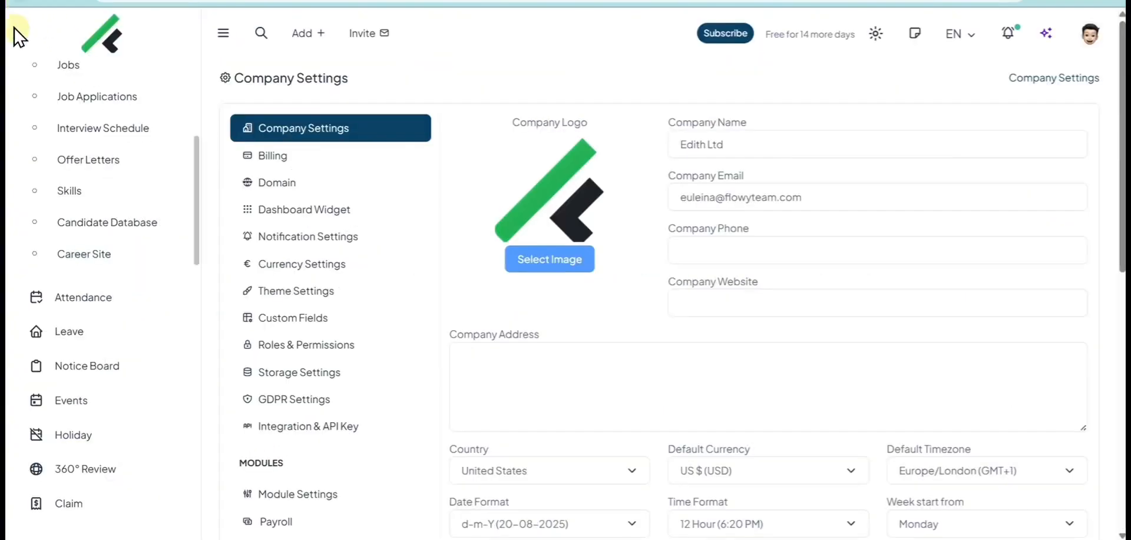
# View the attendance summary and review the attendance records by member.
pyautogui.click(93, 298)
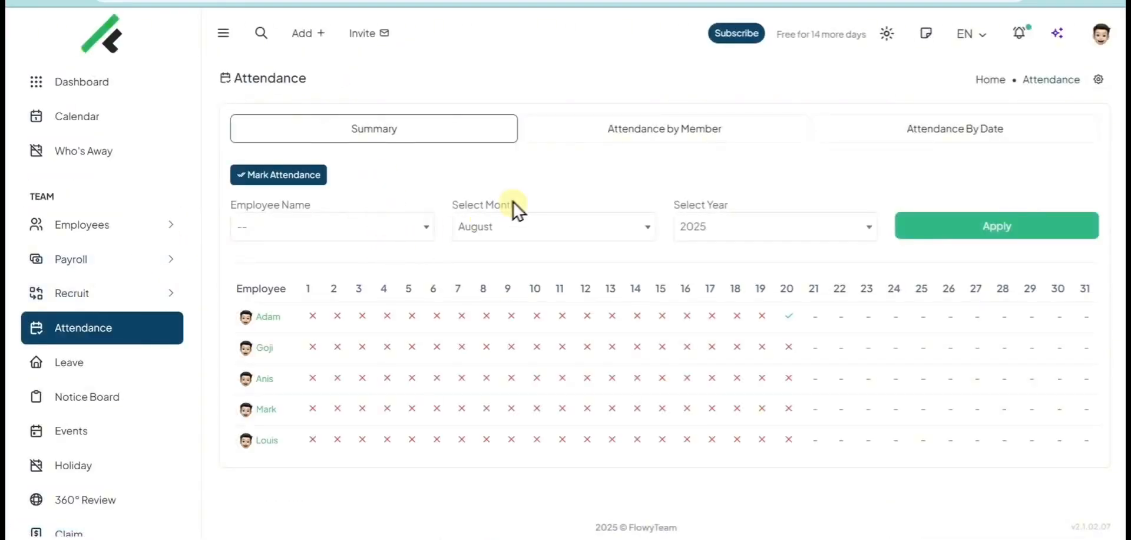
pyautogui.click(633, 137)
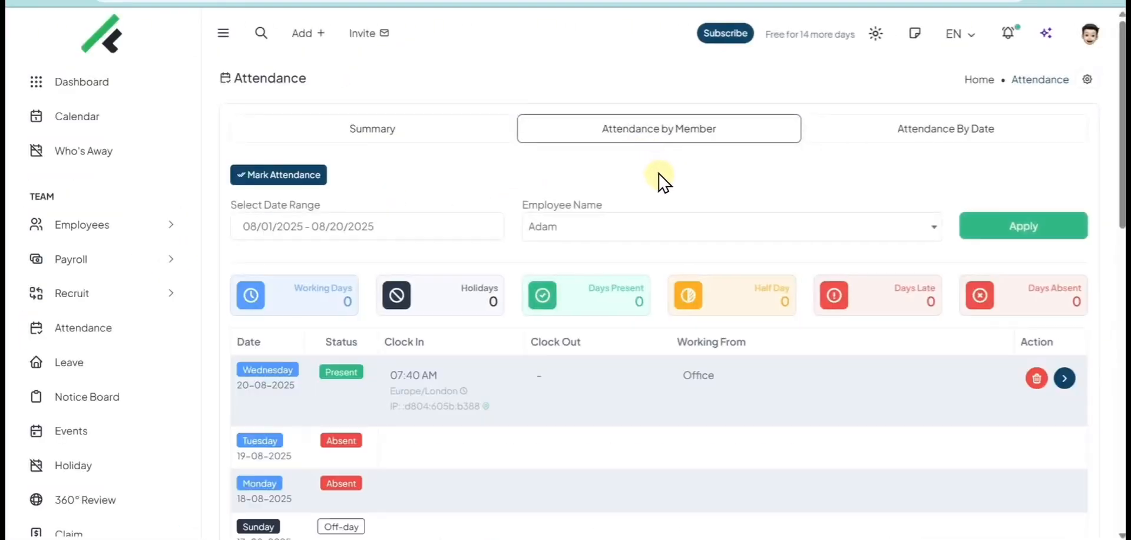
pyautogui.scroll(-5, 662, 182)
pyautogui.scroll(3, 412, 164)
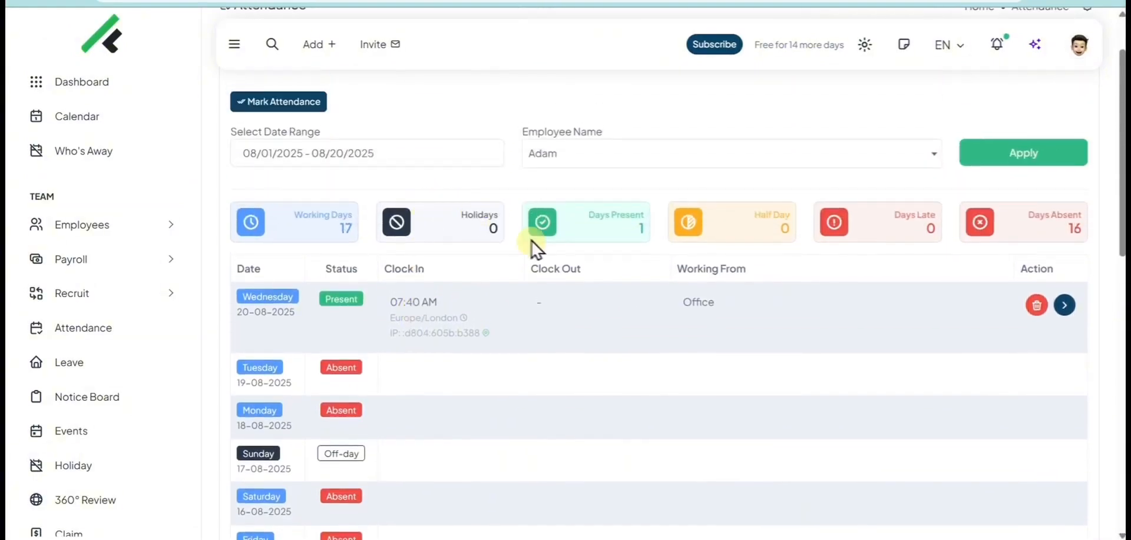
# Set the clock-out time of the member's 20-08-2025 attendance record to 03:30 PM and save it.
pyautogui.click(1064, 305)
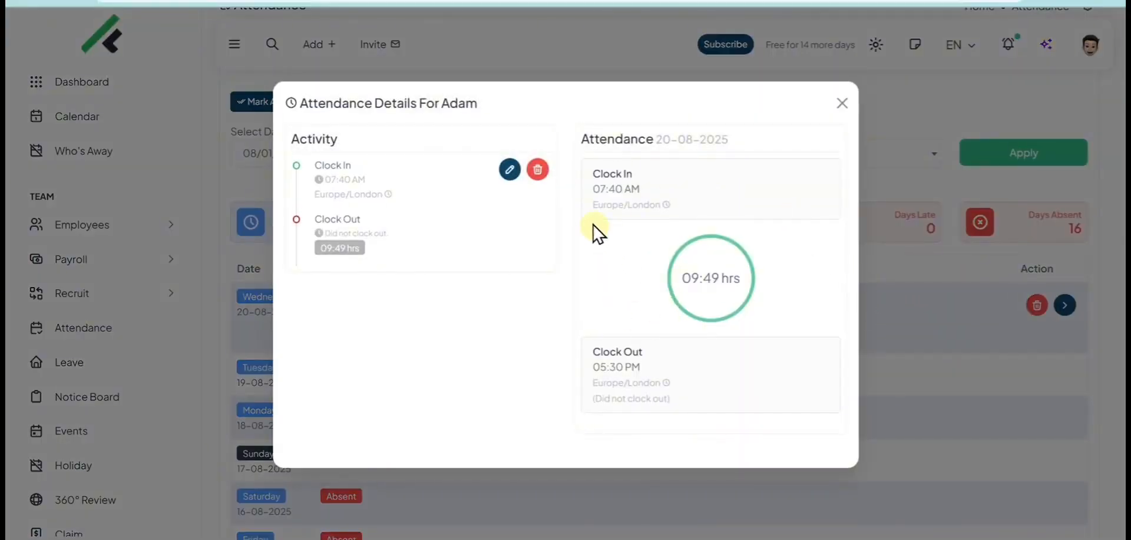
pyautogui.click(507, 169)
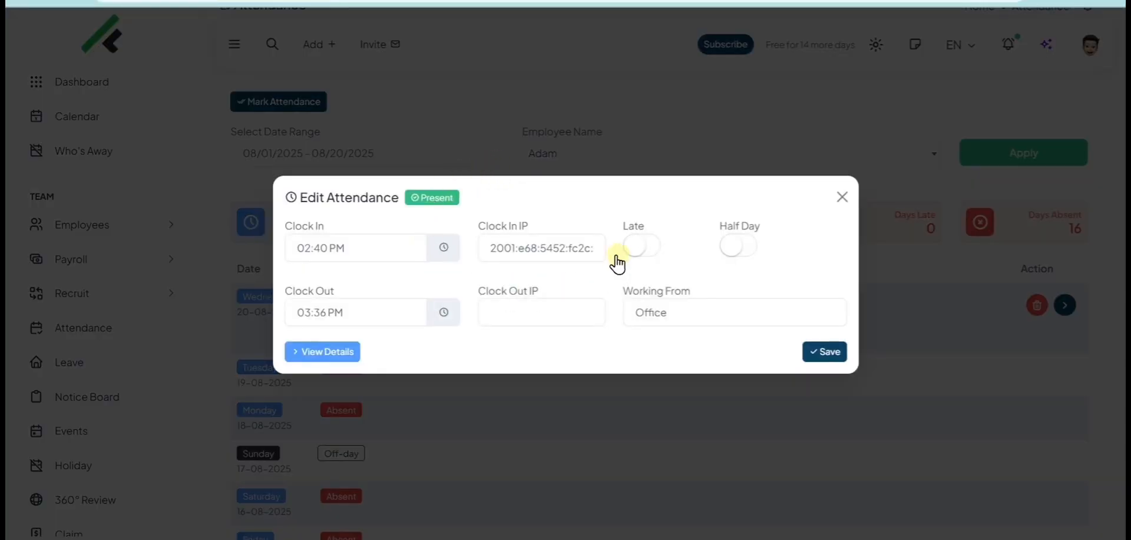
pyautogui.click(627, 247)
pyautogui.click(356, 311)
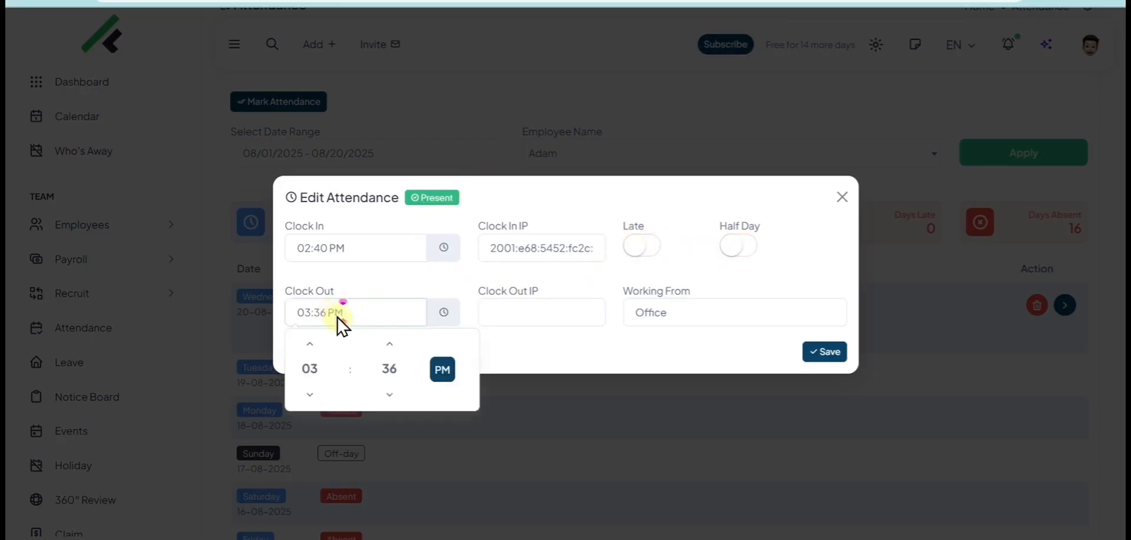
pyautogui.click(390, 393)
pyautogui.click(389, 393)
pyautogui.click(390, 393)
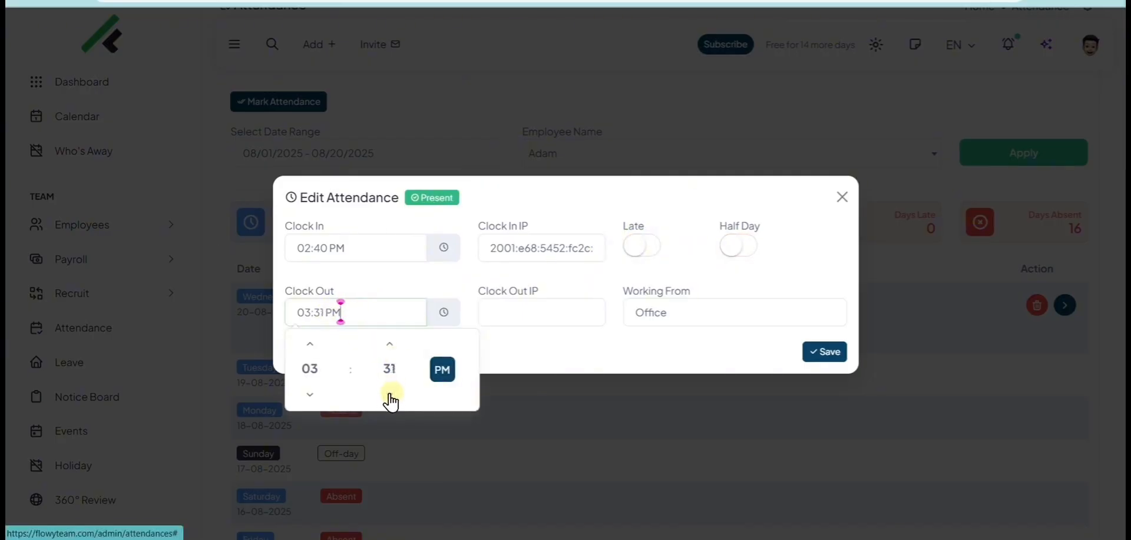
pyautogui.click(391, 394)
pyautogui.click(411, 301)
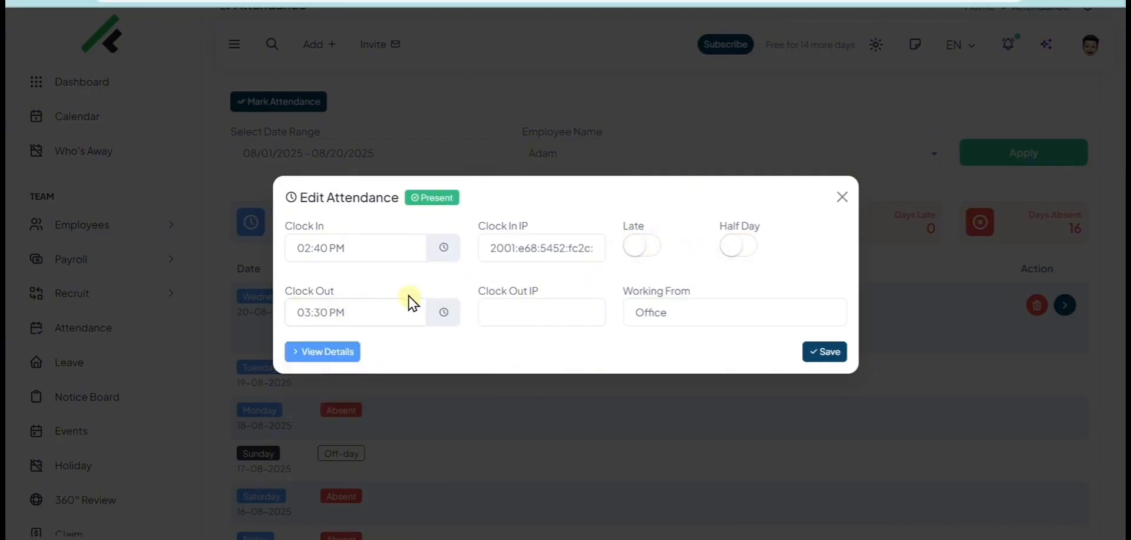
pyautogui.click(824, 353)
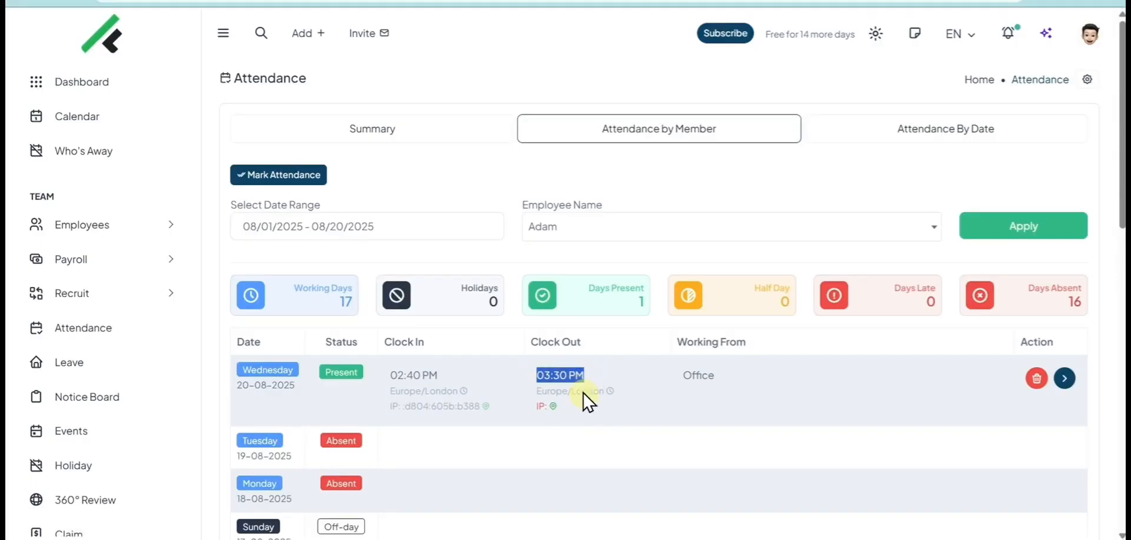
# Review attendance by date for all employees and view the attendance details of the employee who is present.
pyautogui.click(917, 130)
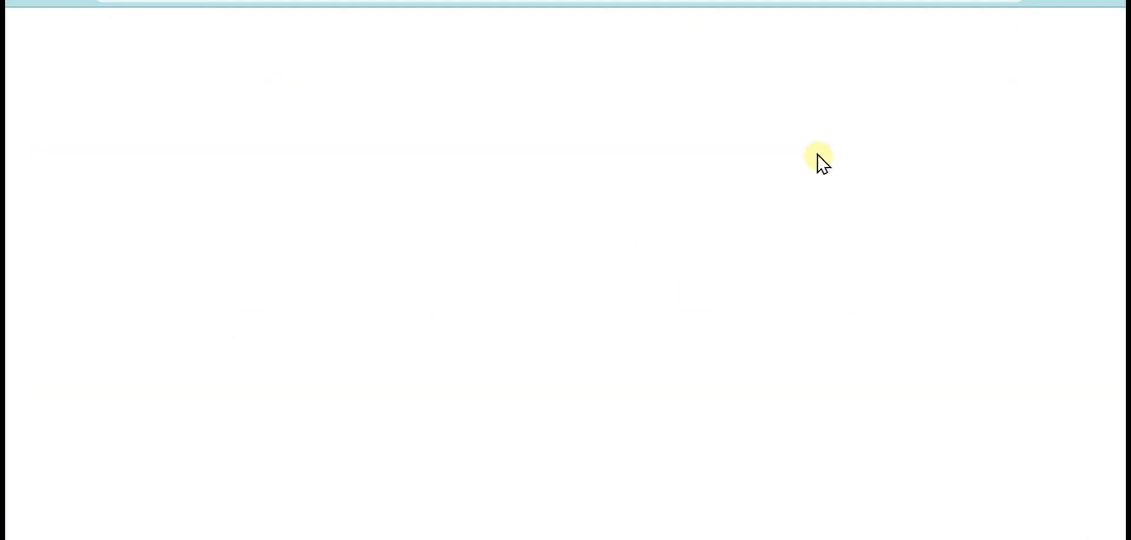
pyautogui.scroll(-5, 883, 236)
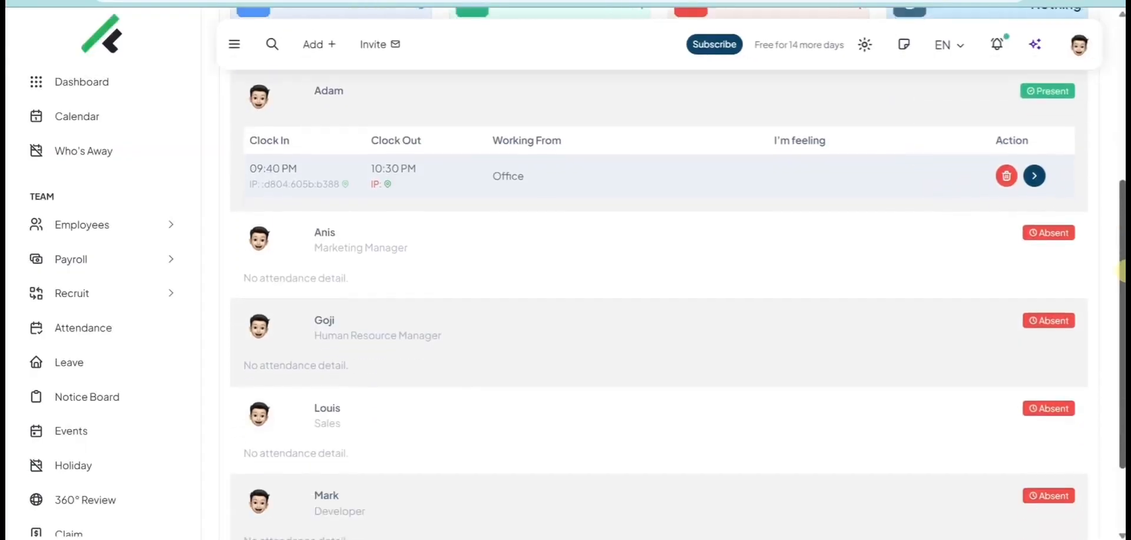
pyautogui.scroll(2, 1117, 215)
pyautogui.click(1037, 289)
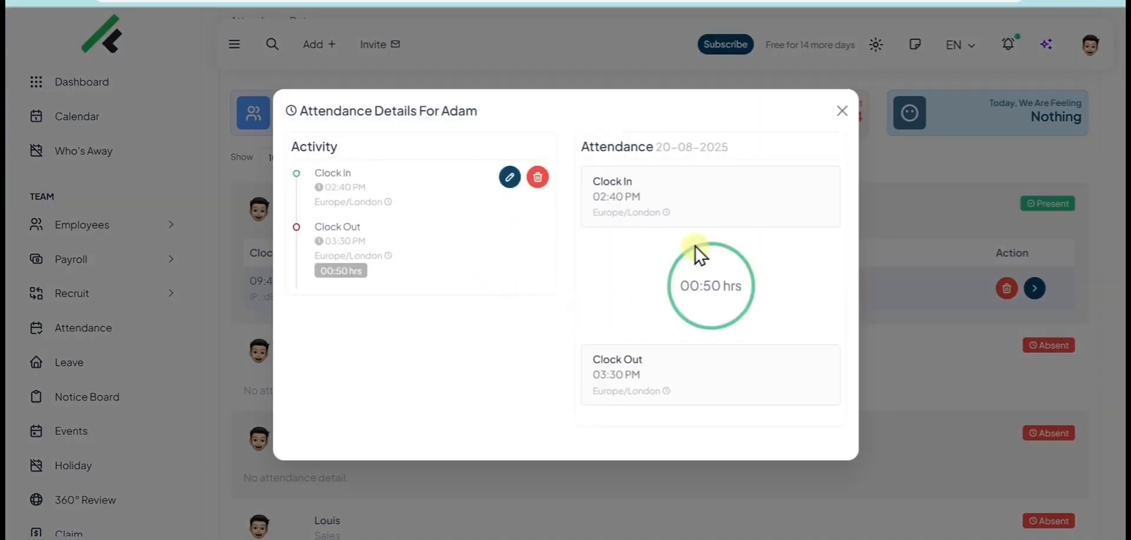
pyautogui.click(841, 110)
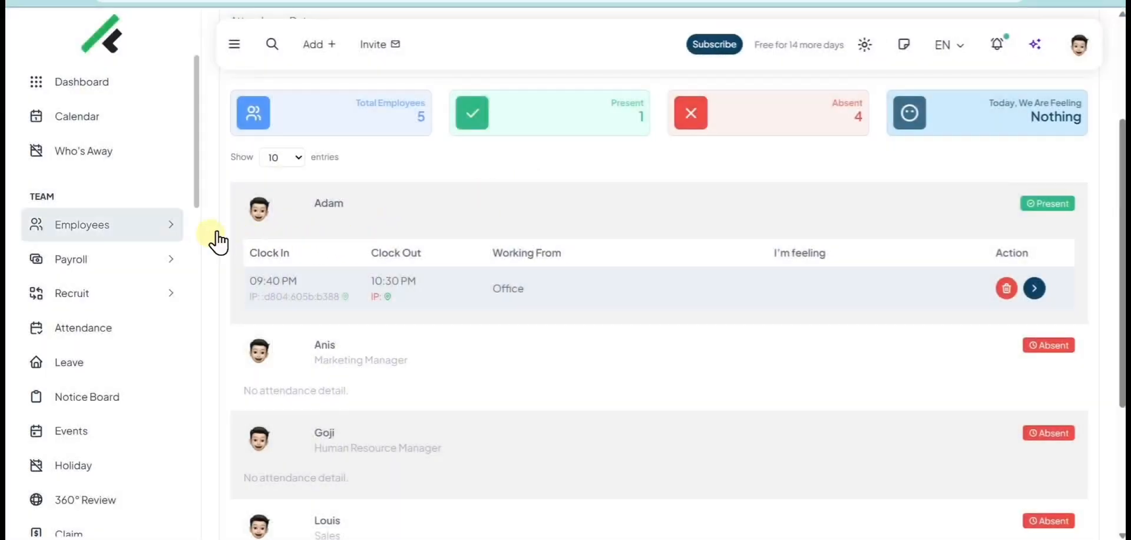
# View the Leave page, and review the leave types, entitlements, calculation starting month and balance deduction options in the Leave module's settings.
pyautogui.scroll(-4, 175, 241)
pyautogui.click(69, 147)
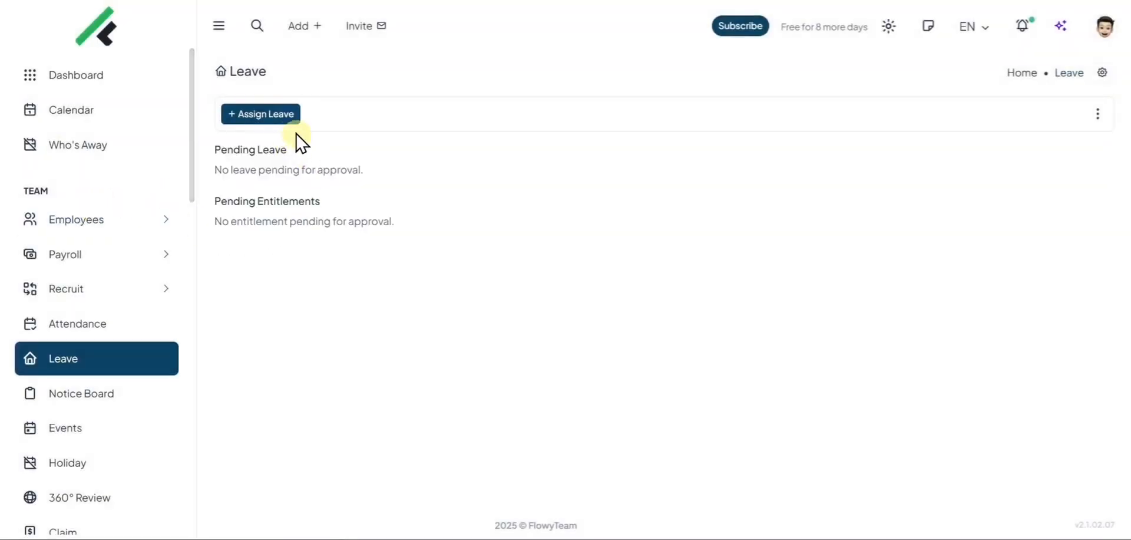
pyautogui.moveTo(192, 185); pyautogui.dragTo(192, 526)
pyautogui.click(105, 476)
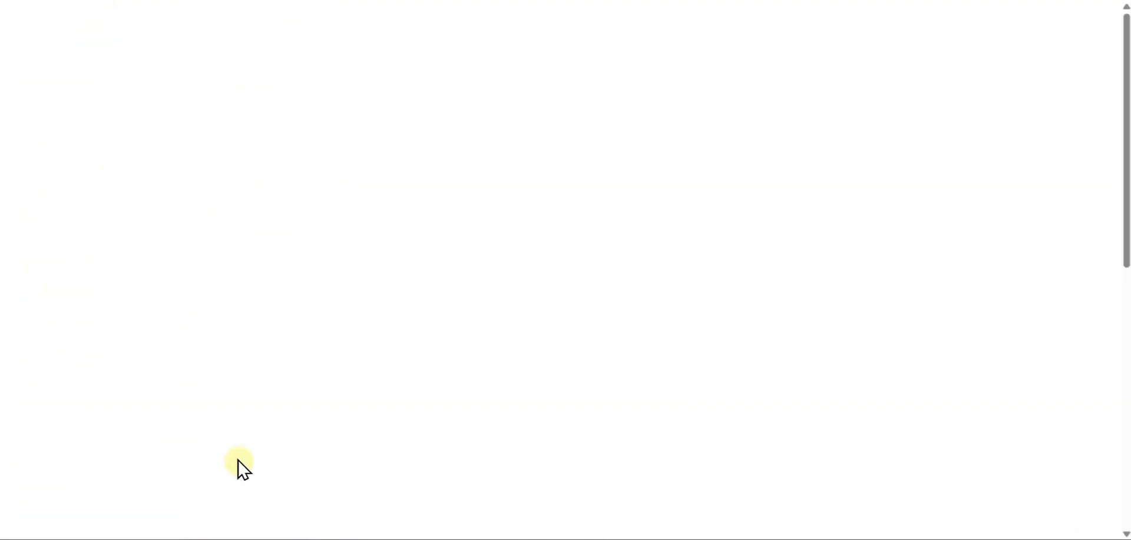
pyautogui.scroll(-5, 283, 277)
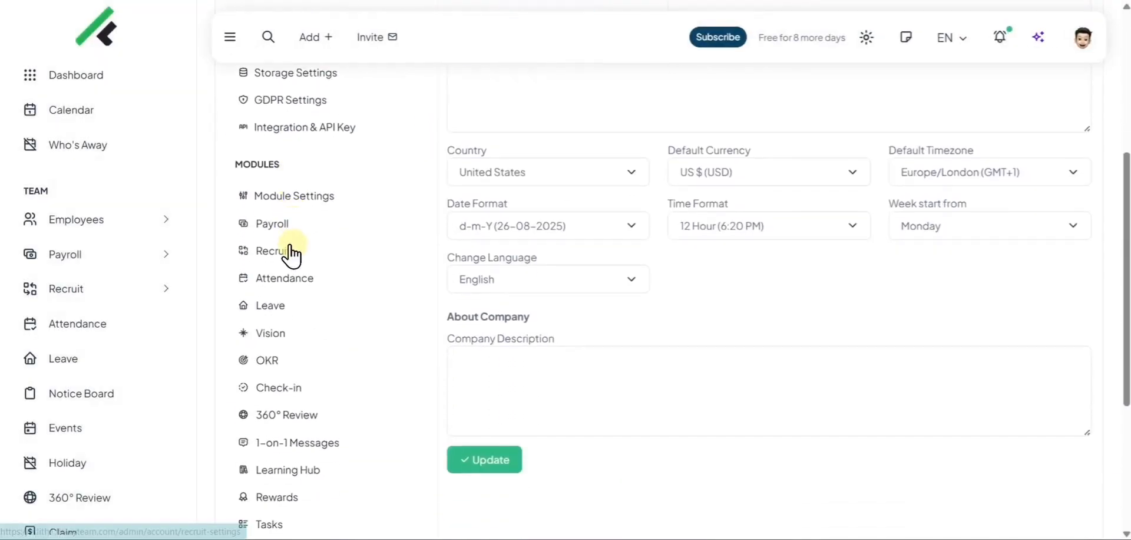
pyautogui.click(264, 301)
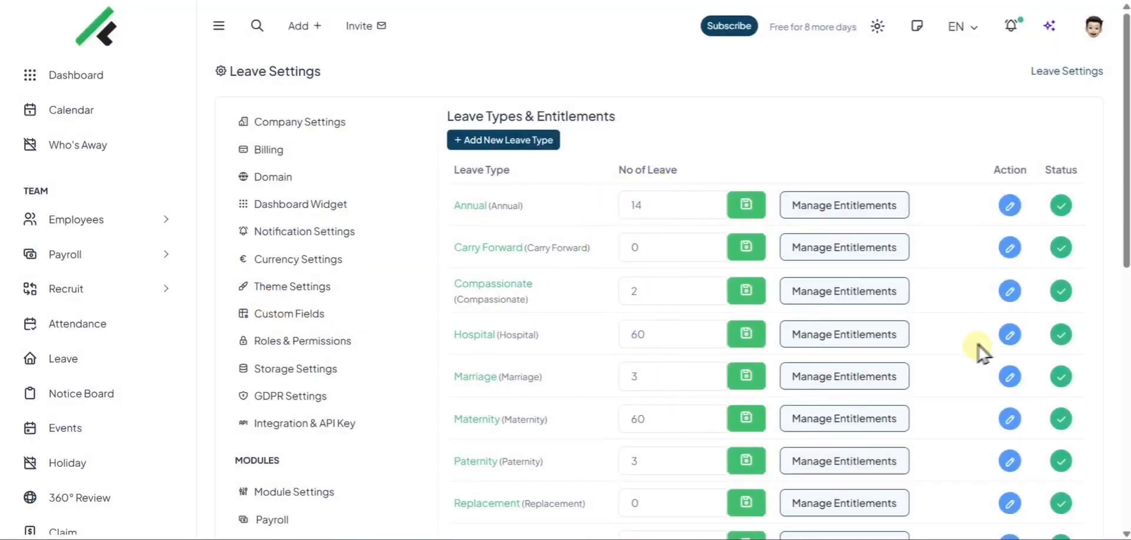
pyautogui.moveTo(1124, 202); pyautogui.dragTo(1126, 365)
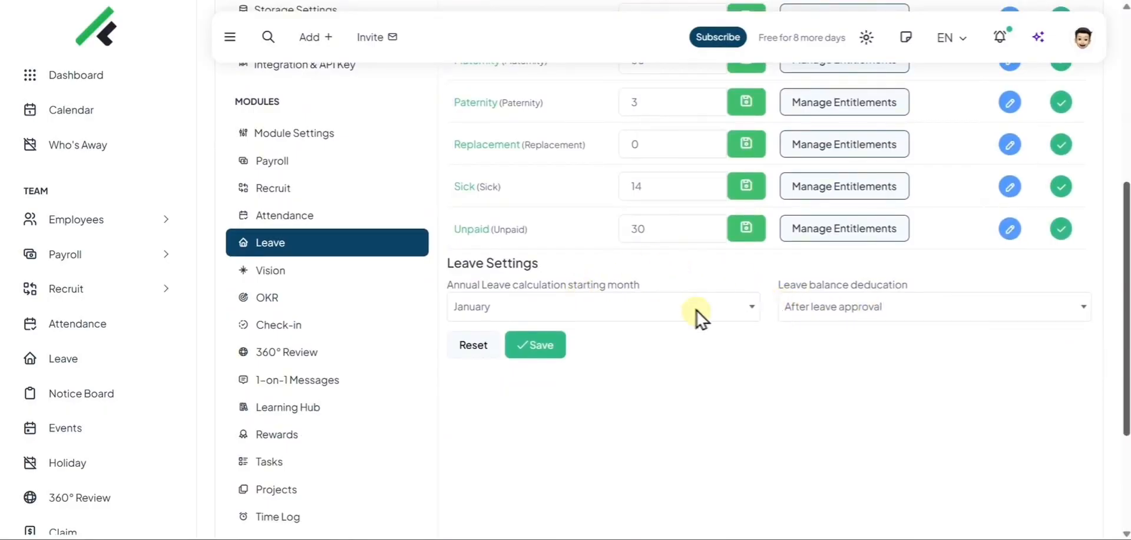
pyautogui.moveTo(1121, 288); pyautogui.dragTo(1103, 121)
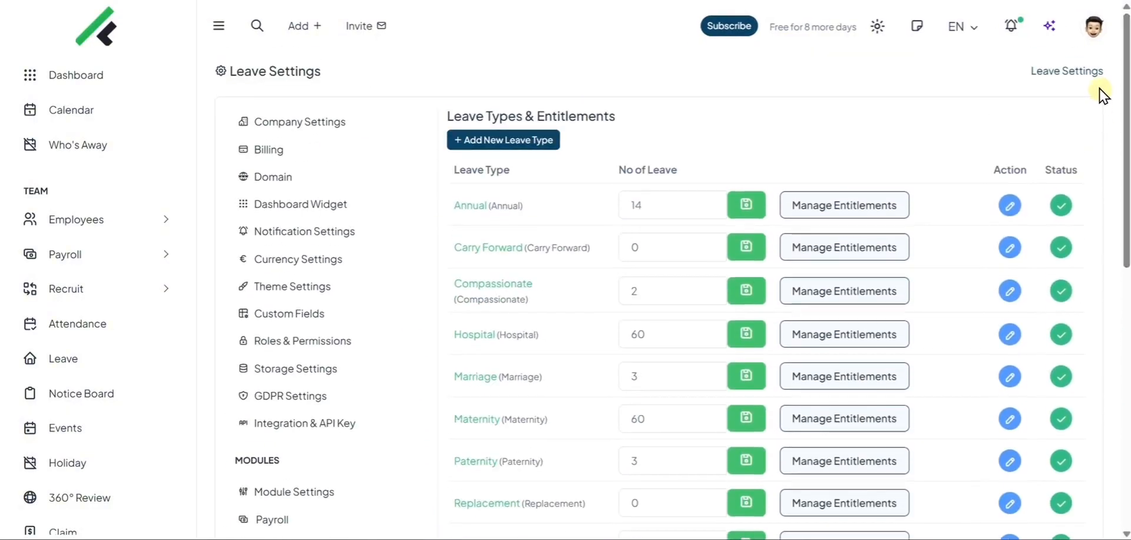
# Examine the options offered for a new leave type, and close the form without adding one.
pyautogui.click(540, 140)
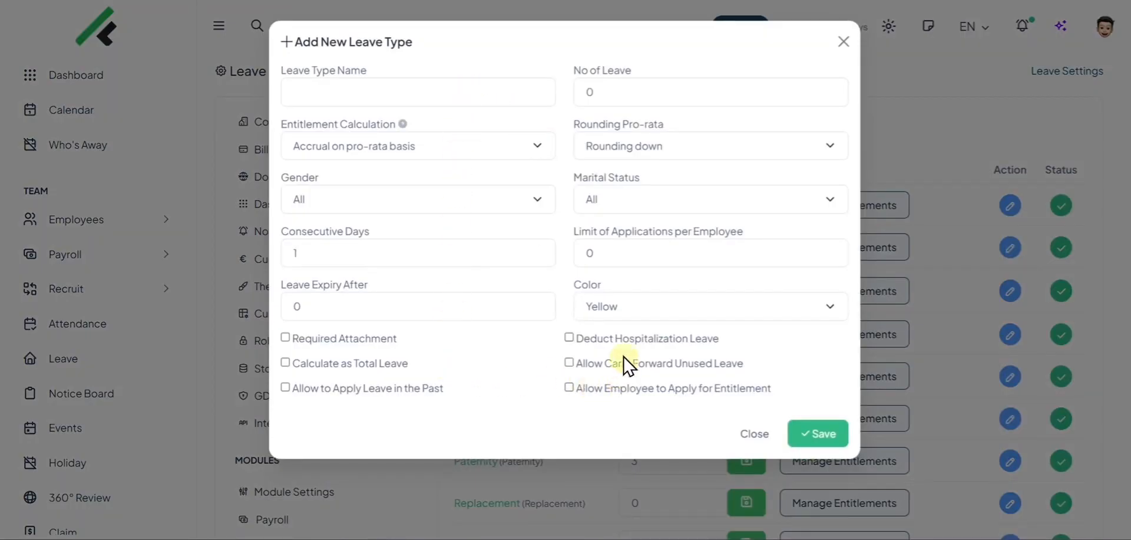
pyautogui.click(845, 42)
# Log in as employee and view the leave taken and leave balance in the employee's leave summary.
pyautogui.click(1094, 40)
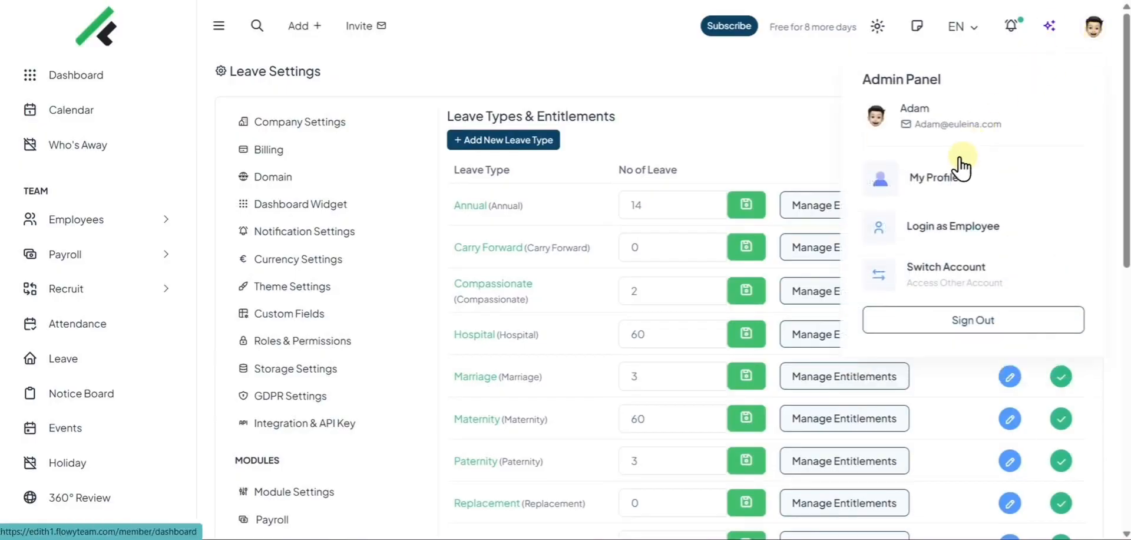
pyautogui.click(943, 239)
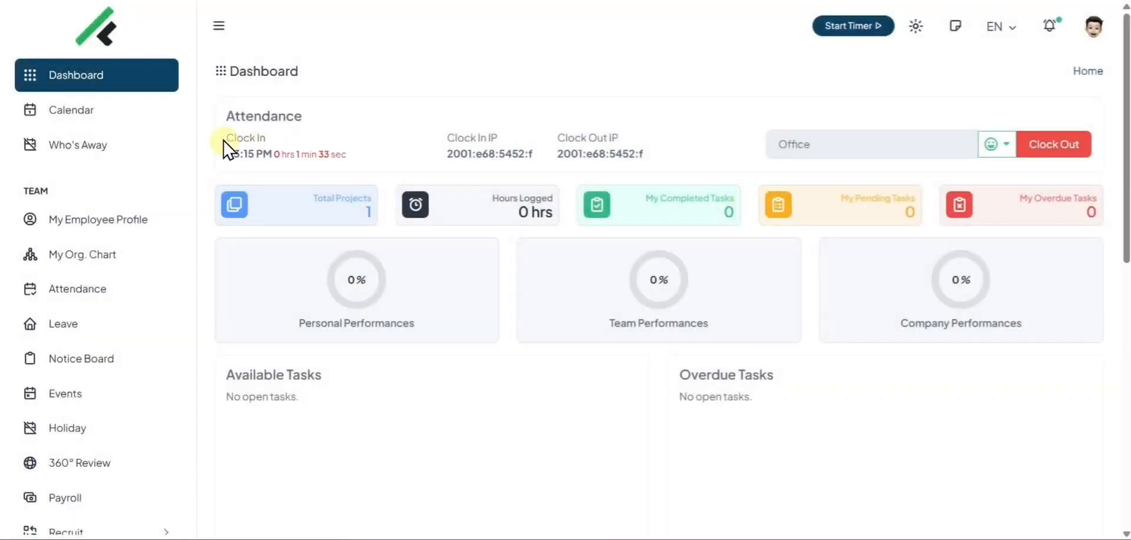
pyautogui.moveTo(189, 148); pyautogui.dragTo(178, 217)
pyautogui.scroll(1, 178, 219)
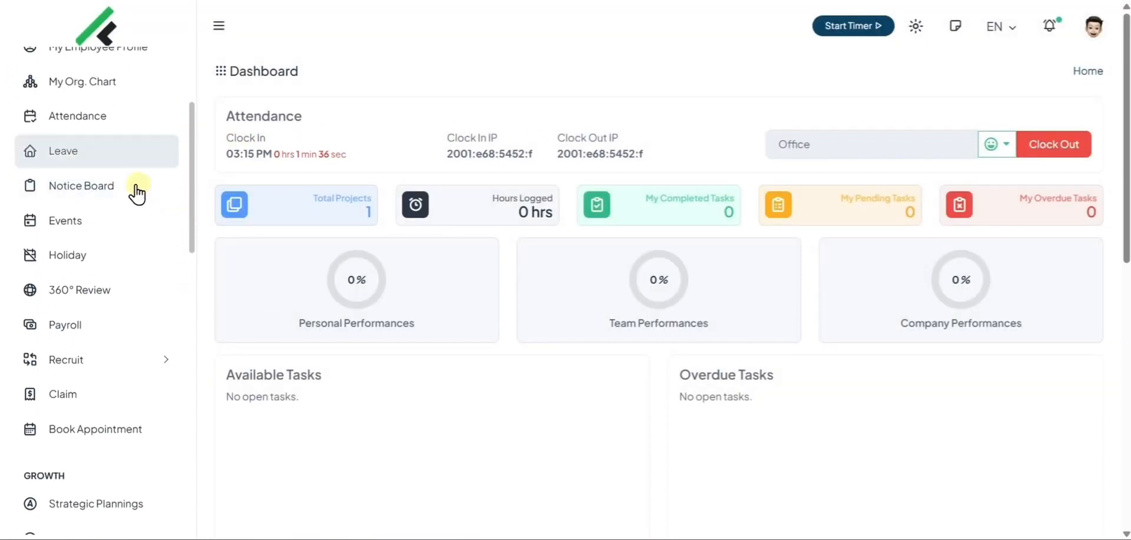
pyautogui.click(97, 152)
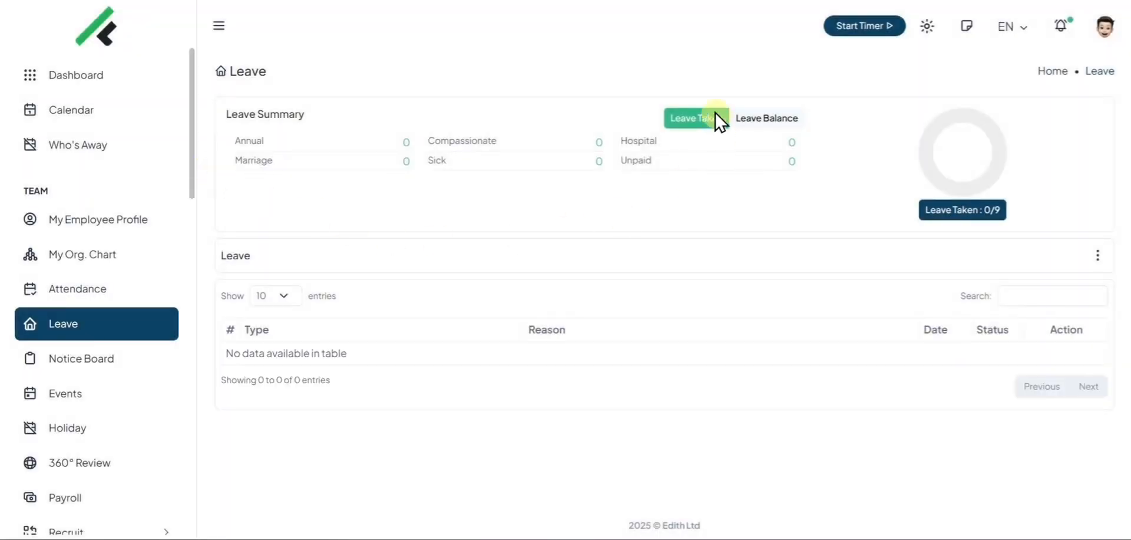
pyautogui.click(740, 118)
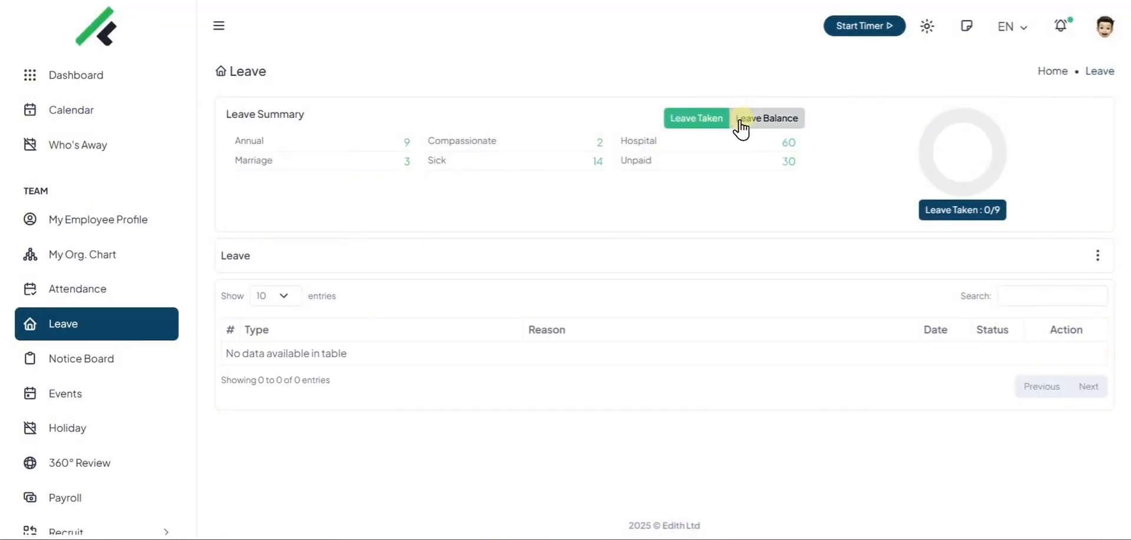
pyautogui.click(707, 121)
# Start an Annual leave application with Multiple duration for 08/26/2025, 08/27/2025 and 08/28/2025.
pyautogui.click(1098, 255)
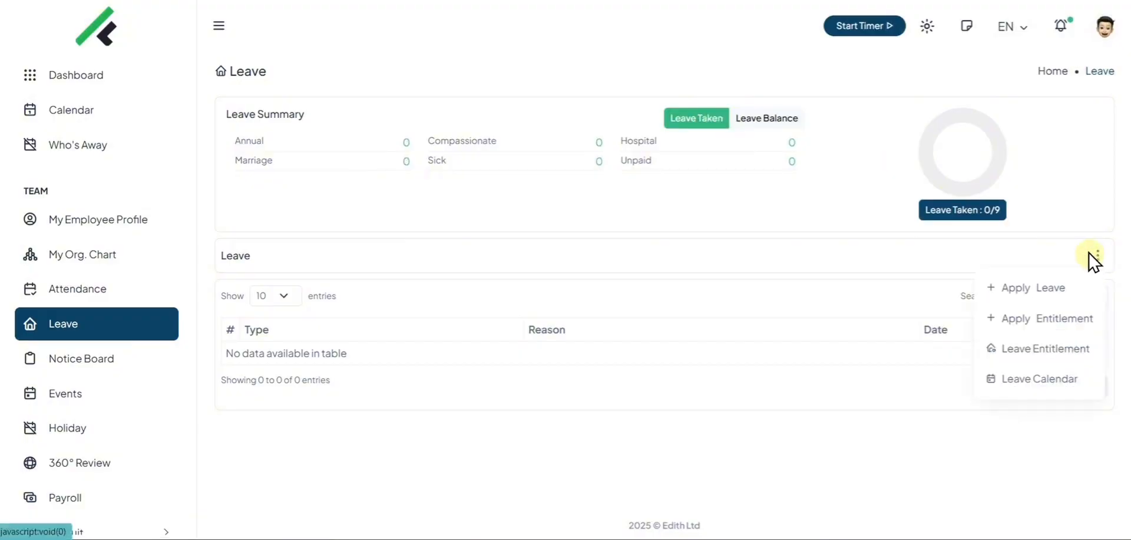
pyautogui.click(1017, 288)
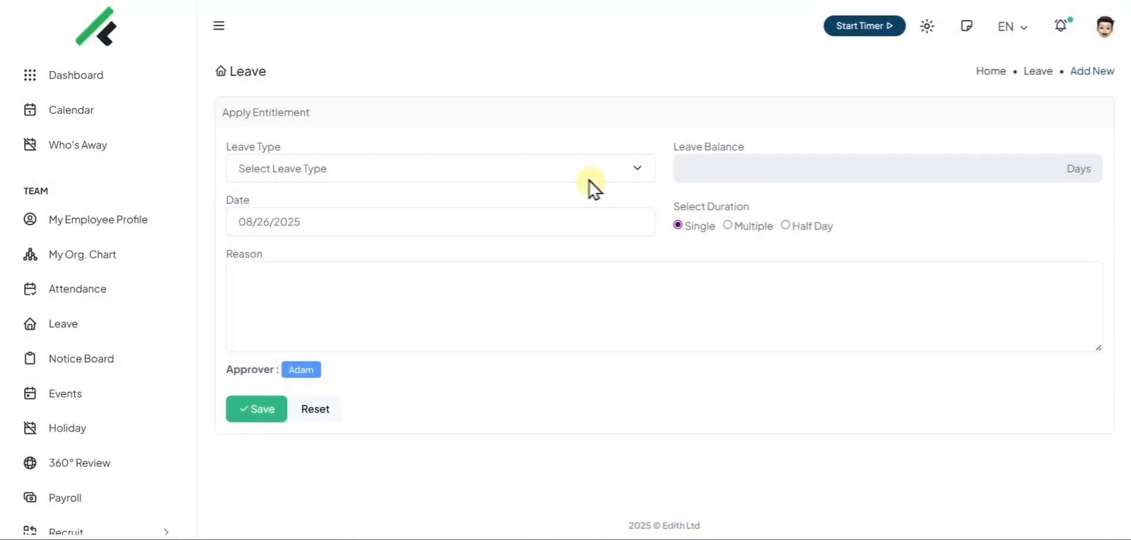
pyautogui.click(373, 169)
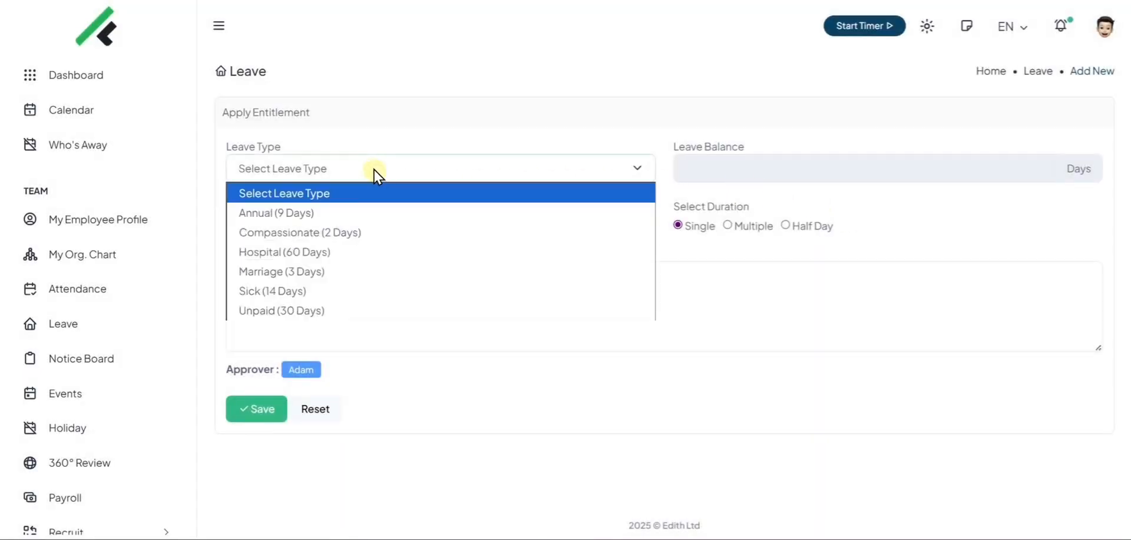
pyautogui.click(357, 210)
pyautogui.click(721, 225)
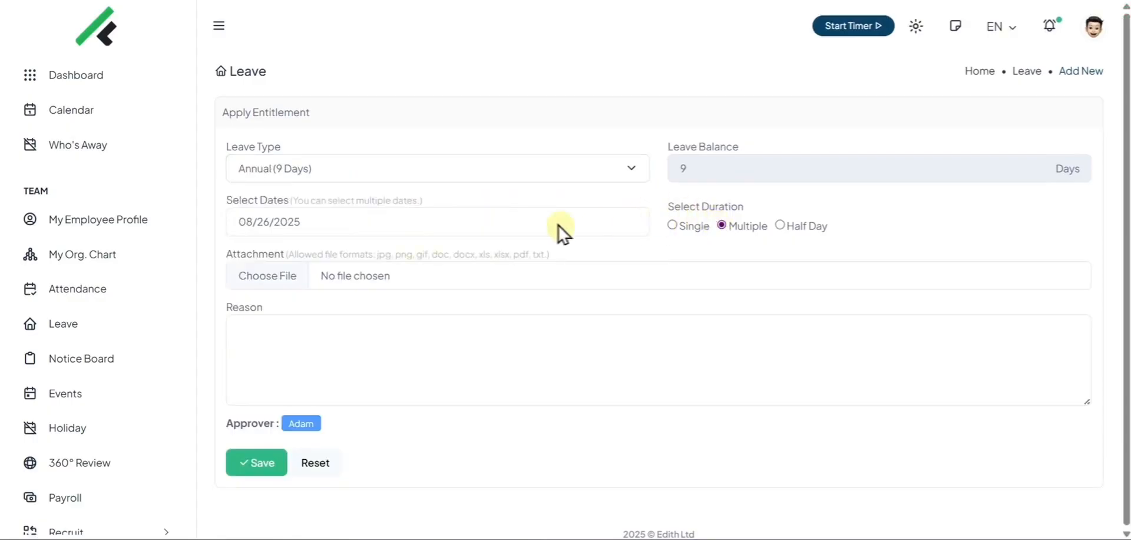
pyautogui.click(339, 229)
pyautogui.click(276, 179)
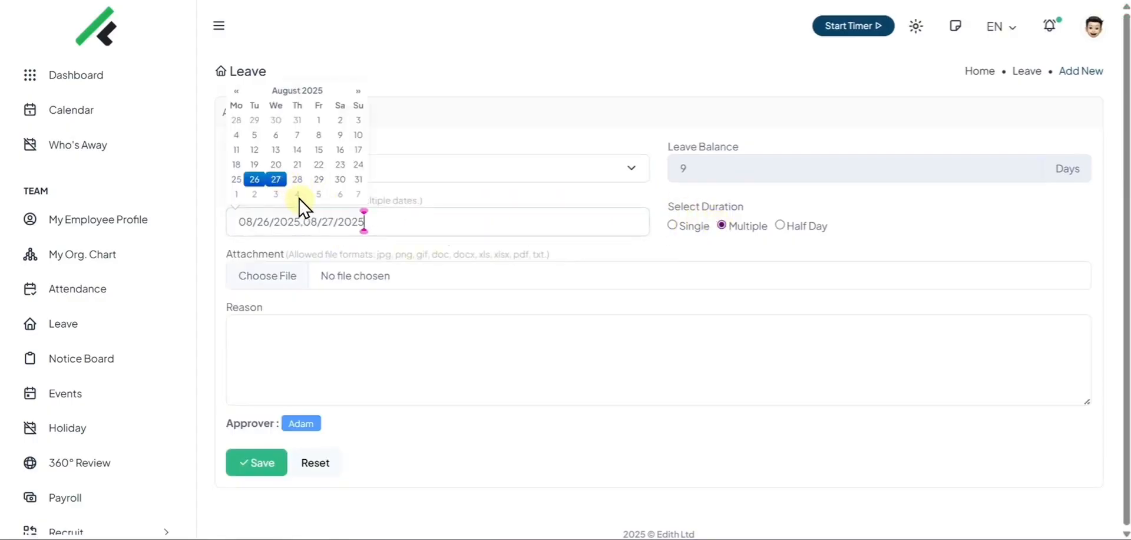
pyautogui.click(298, 179)
# Enter Sick as the reason for the leave and save the application.
pyautogui.click(306, 327)
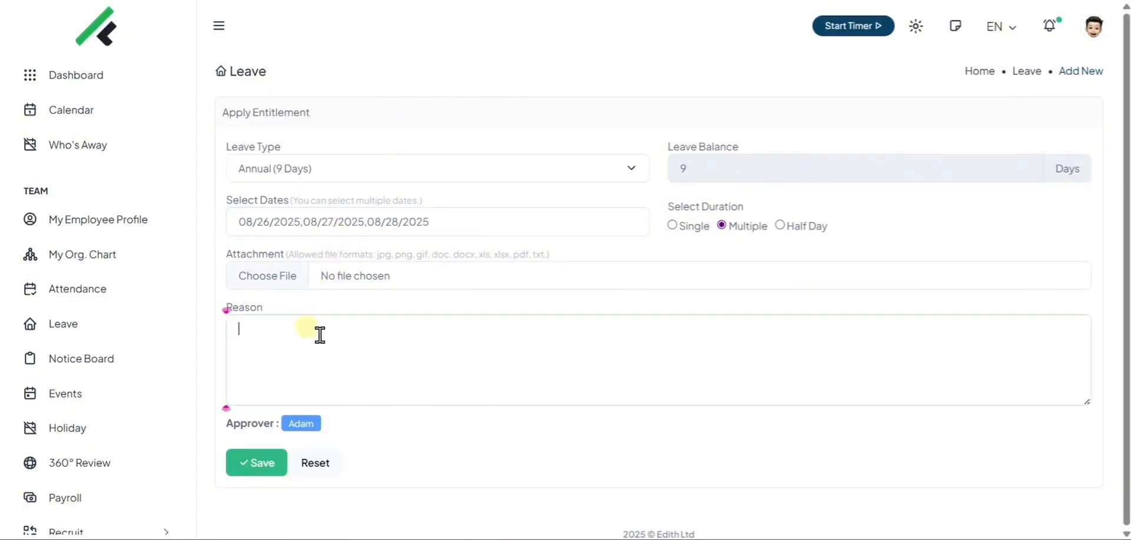
pyautogui.write('Sic')
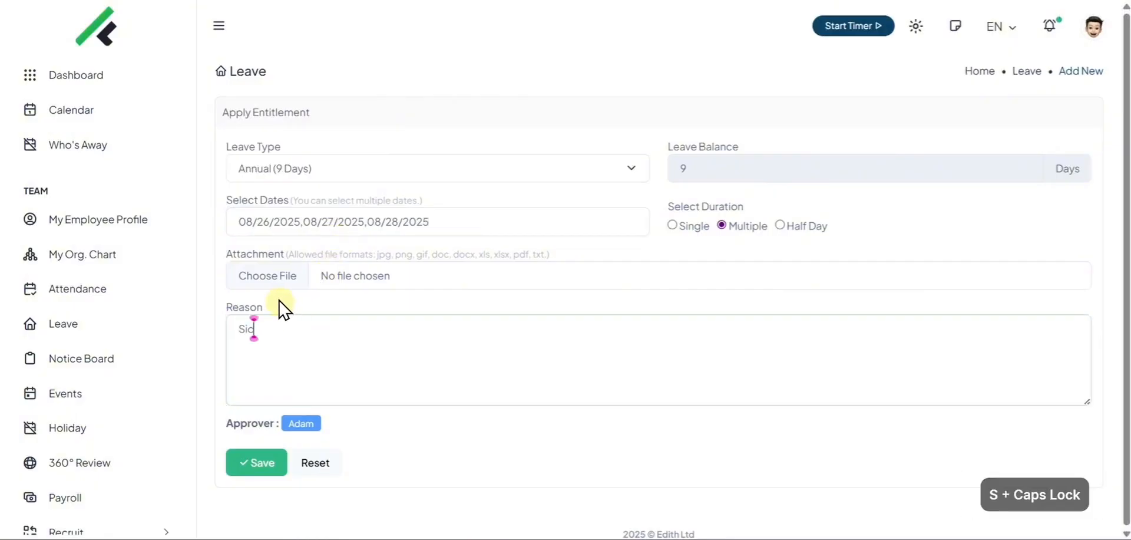
pyautogui.write('k')
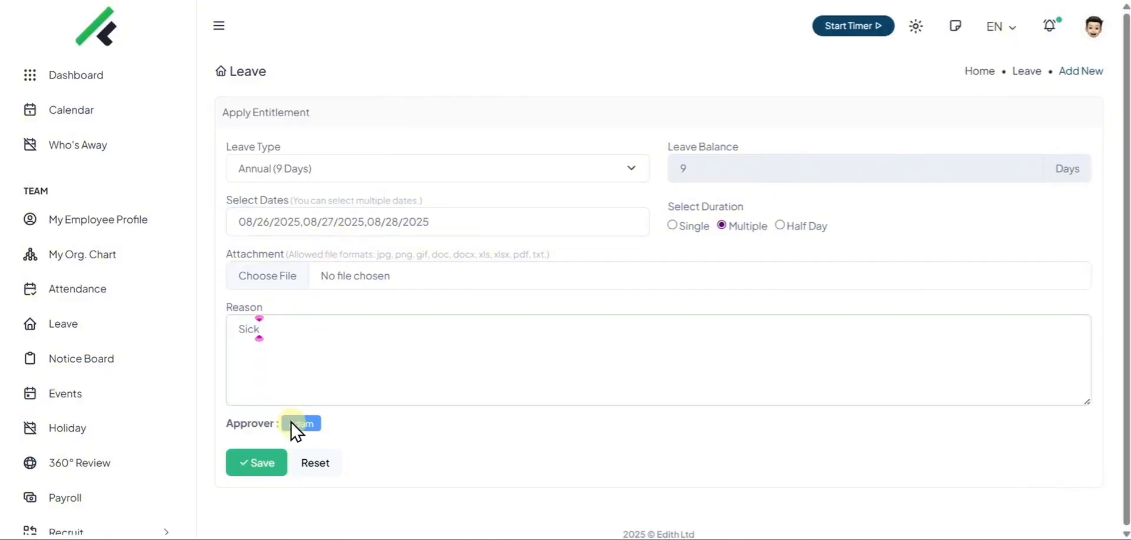
pyautogui.click(258, 462)
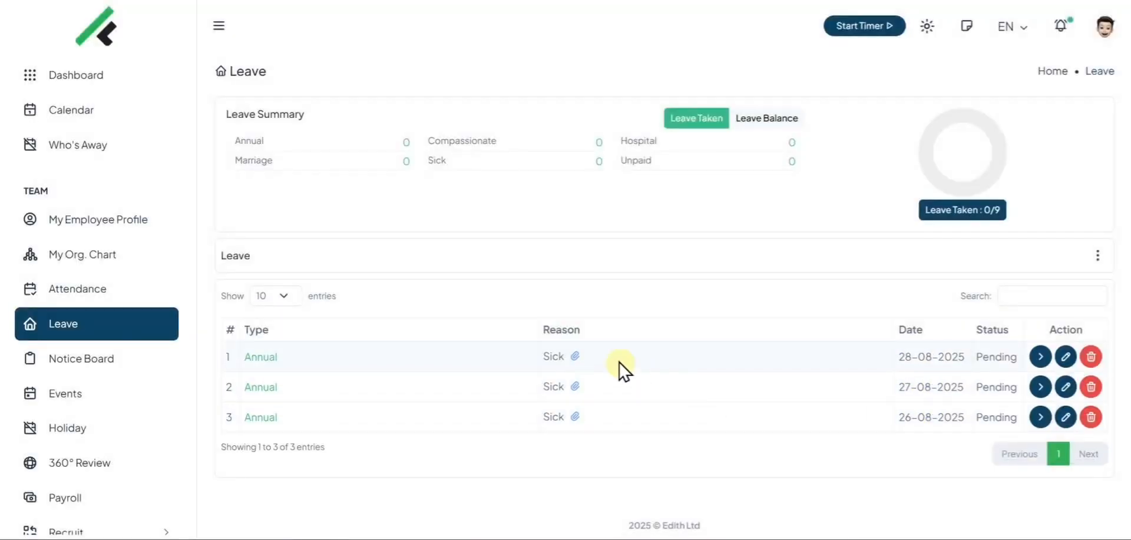
# Switch back to the admin account and accept all pending Annual leave requests for 26-08-2025 to 28-08-2025.
pyautogui.click(1103, 30)
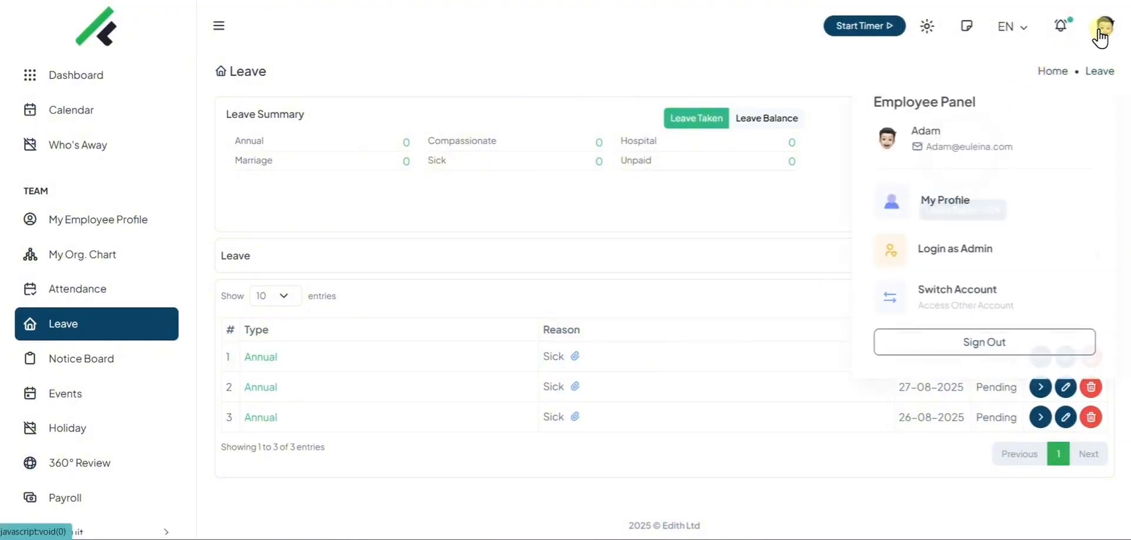
pyautogui.click(997, 182)
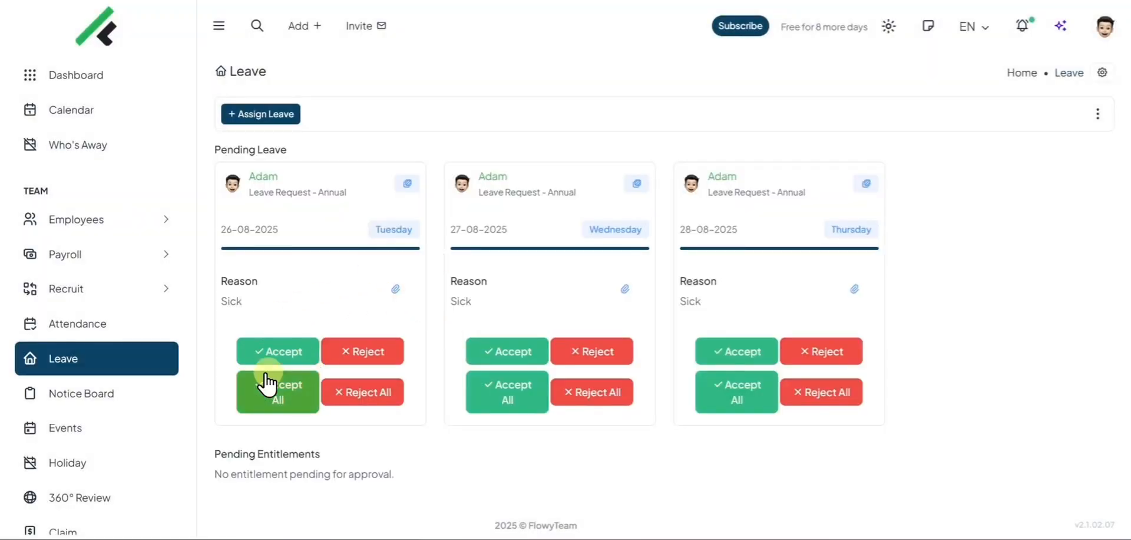
pyautogui.click(272, 397)
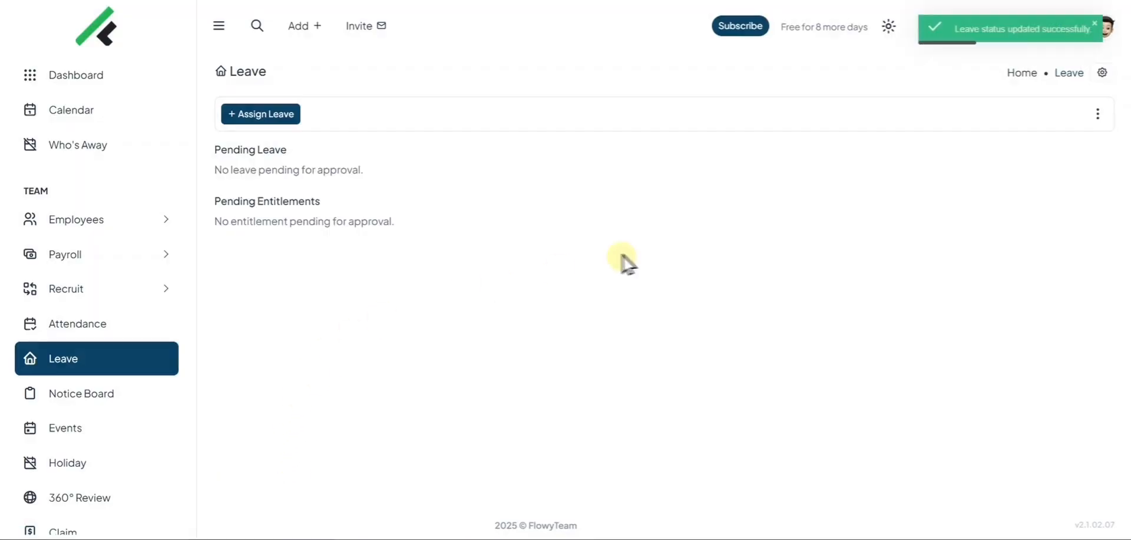
# Review the list of all leave and examine the details of the approved annual leave request.
pyautogui.click(1098, 114)
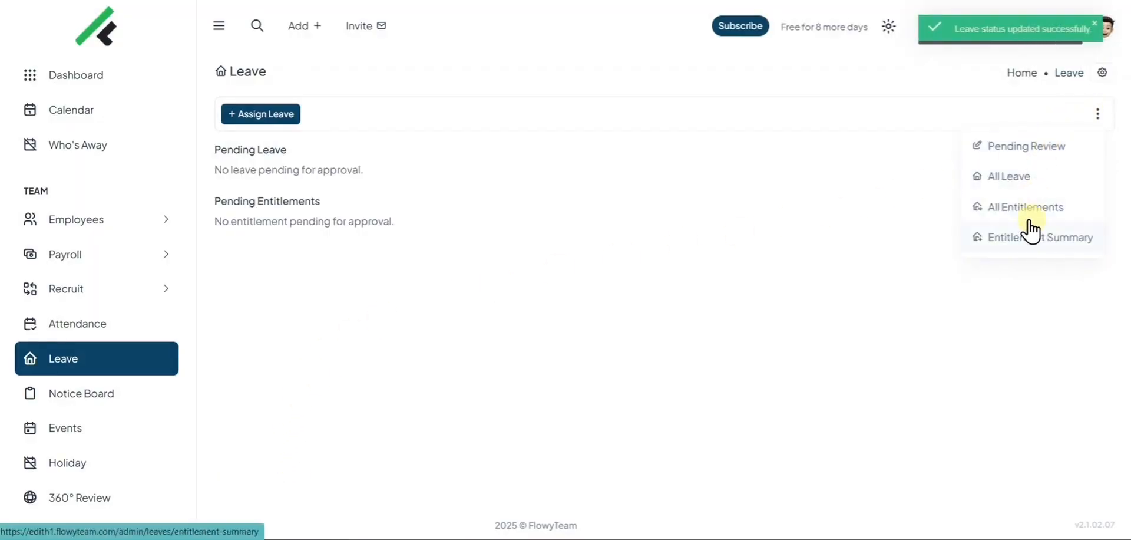
pyautogui.click(1018, 184)
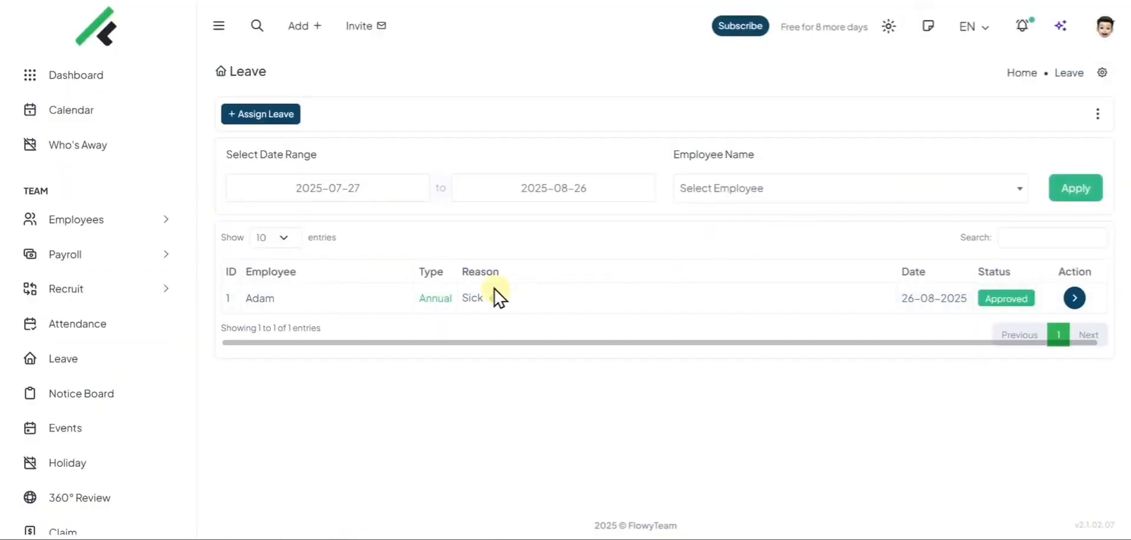
pyautogui.click(1073, 298)
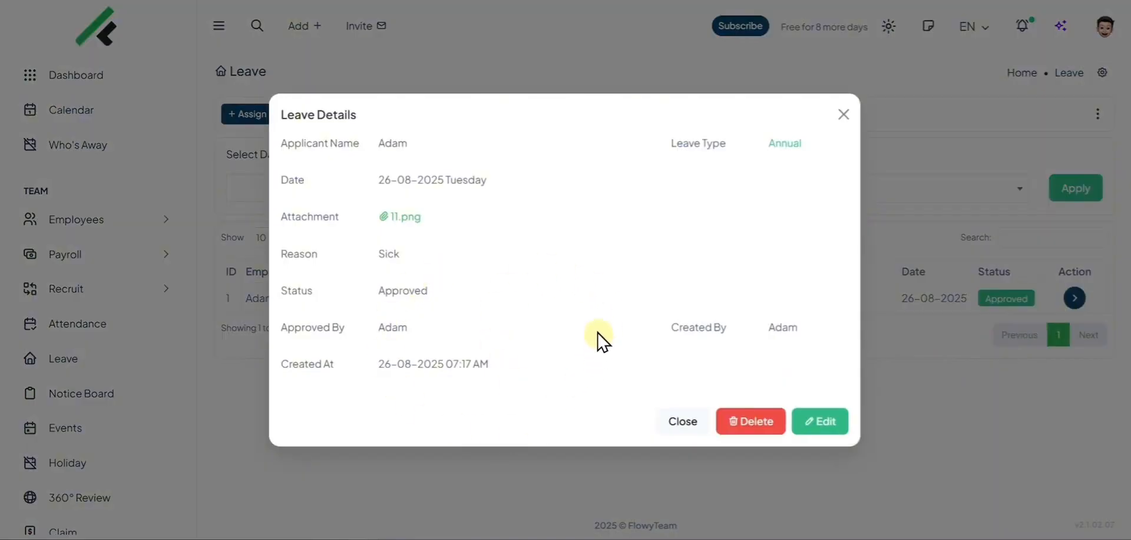
pyautogui.click(842, 115)
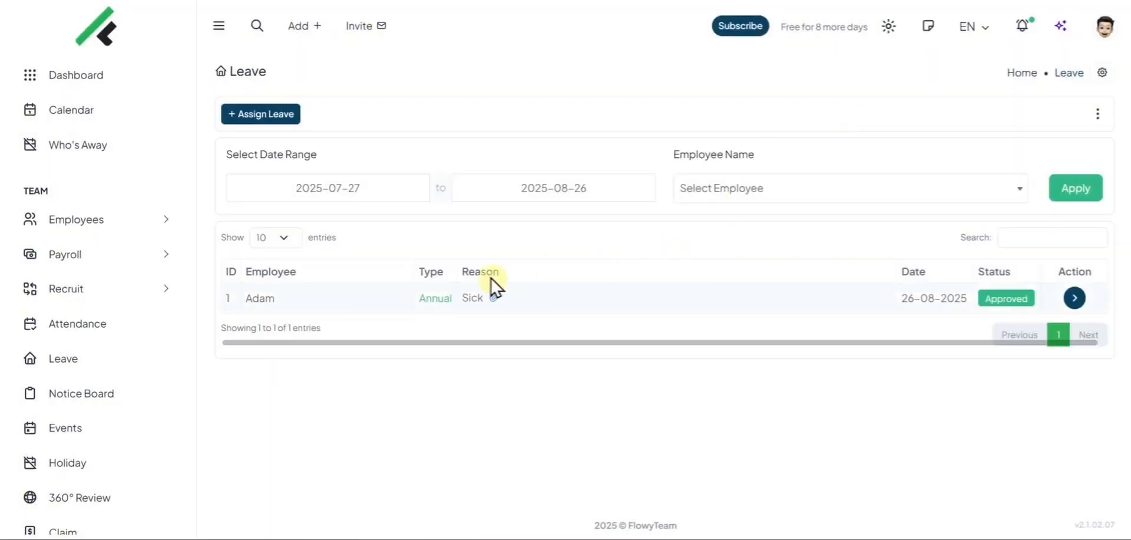
# Start a new notice on the Notice Board with the heading "Welcome to your new system".
pyautogui.scroll(-3, 144, 315)
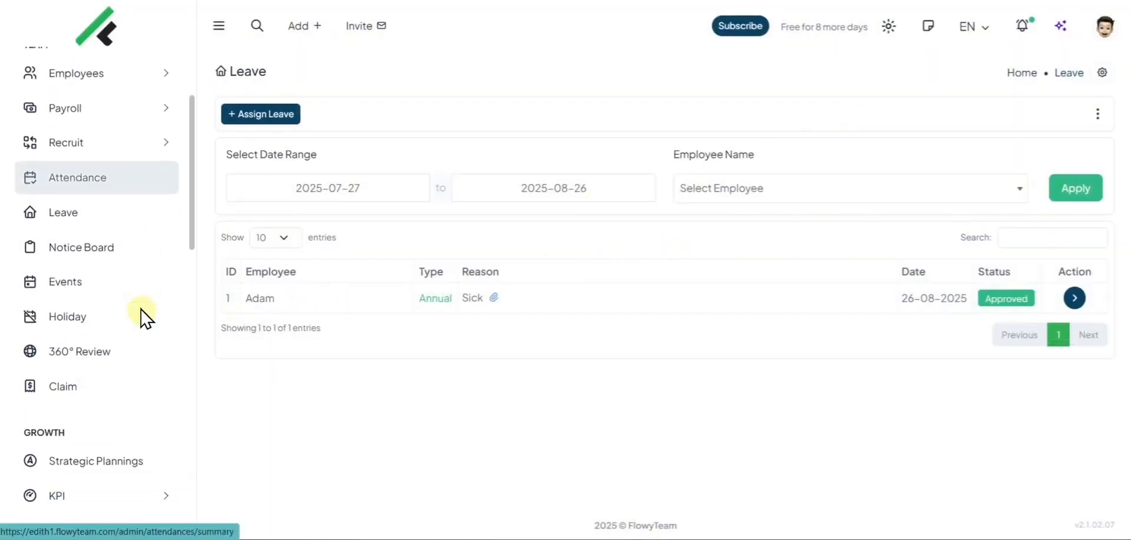
pyautogui.click(83, 263)
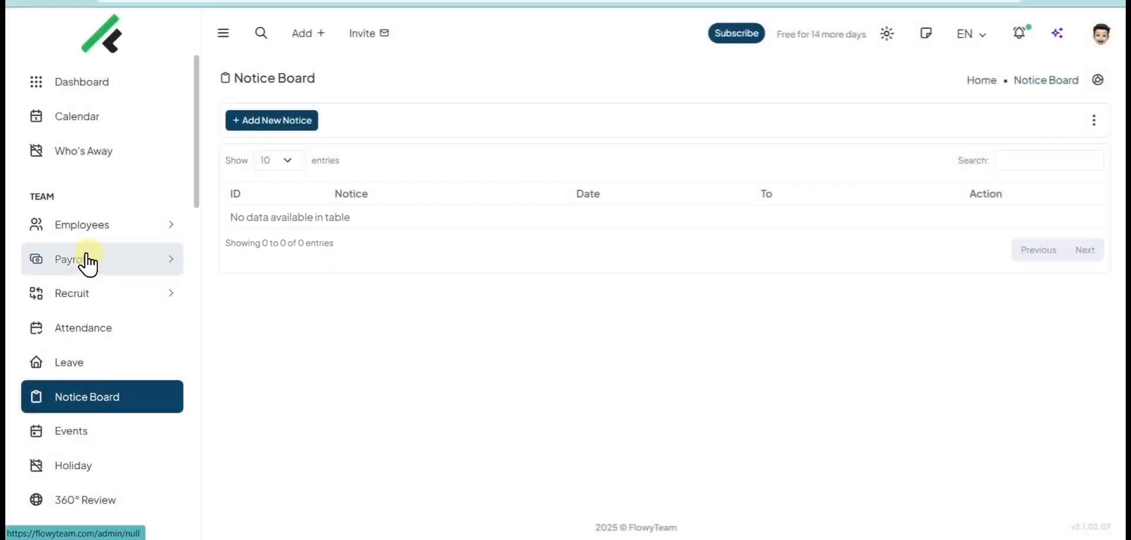
pyautogui.click(247, 121)
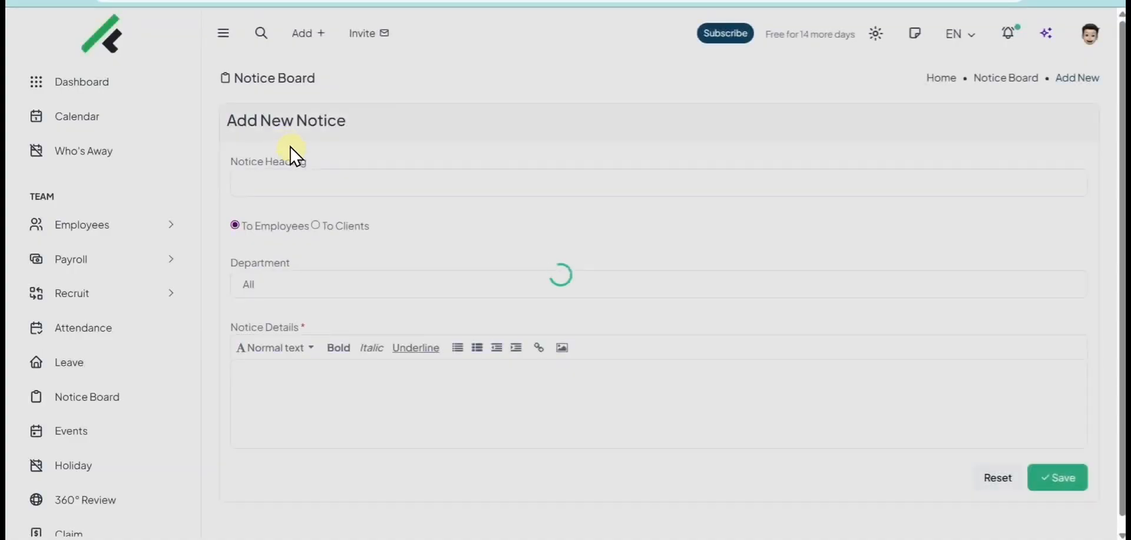
pyautogui.click(305, 185)
pyautogui.write('Welcome to your new system')
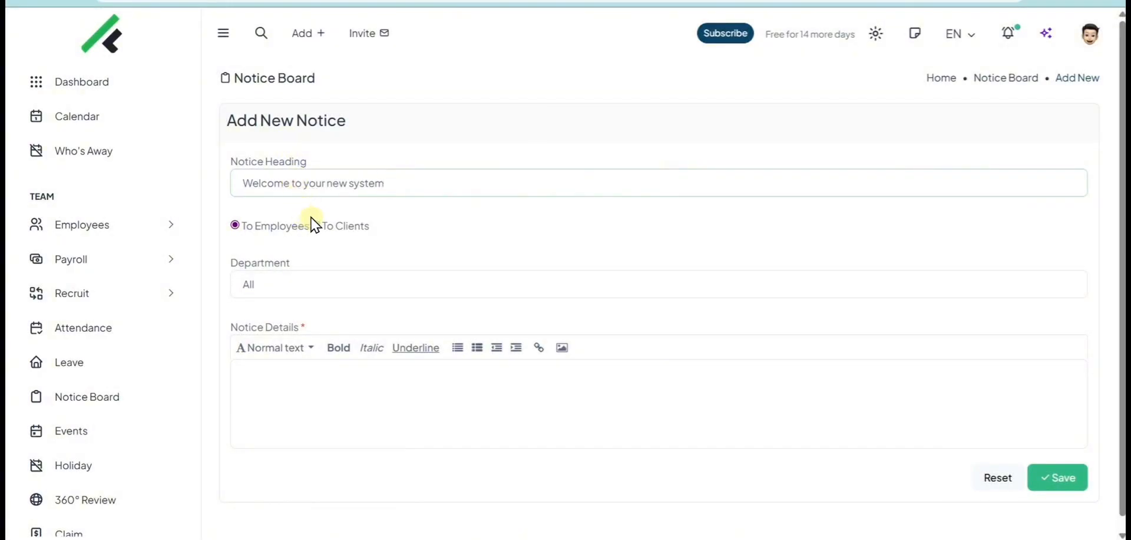
# Address the notice to employees in all departments, enter the details "Please update all of your information", and save it.
pyautogui.click(313, 223)
pyautogui.click(263, 226)
pyautogui.click(259, 285)
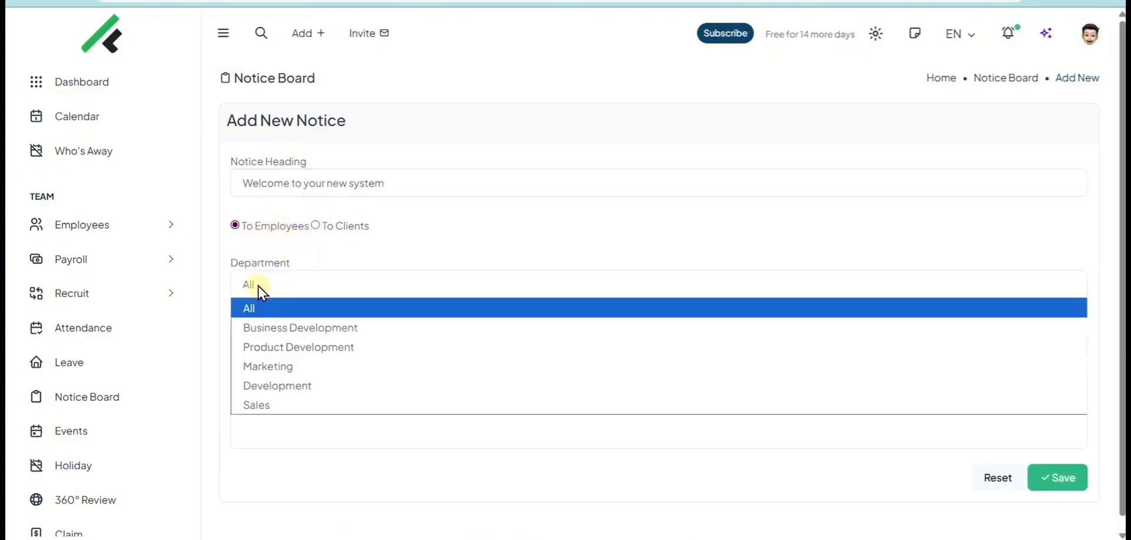
pyautogui.click(260, 307)
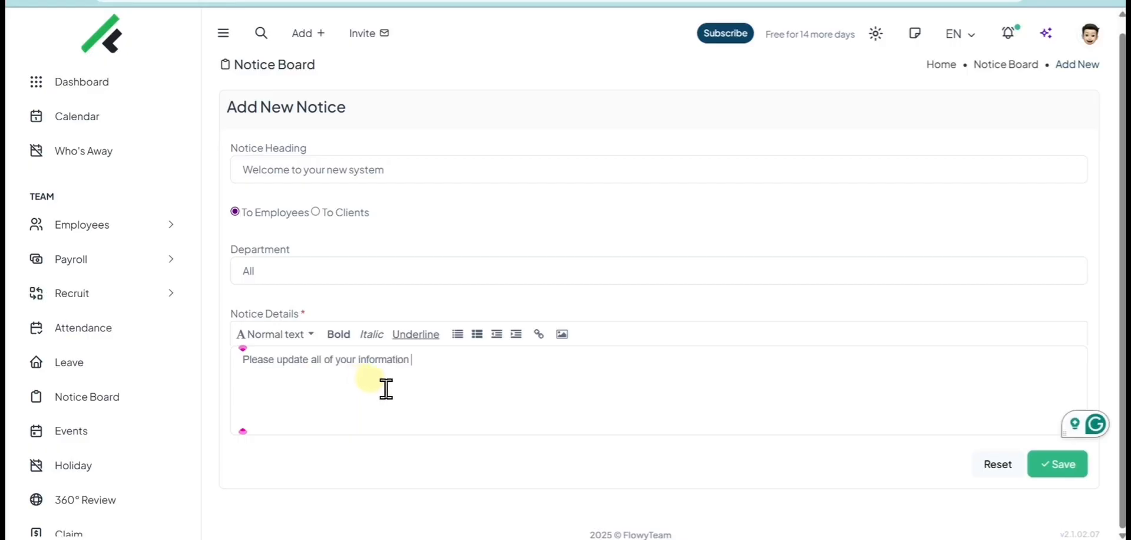
pyautogui.click(1051, 463)
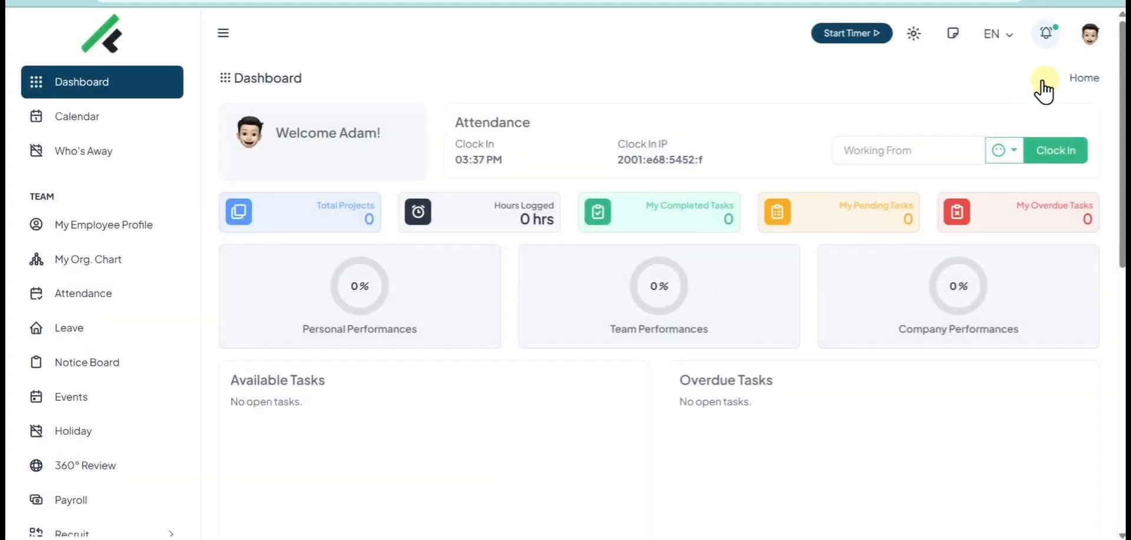
# Check the new notice notification in the employee panel and read the published notice's text.
pyautogui.click(1045, 33)
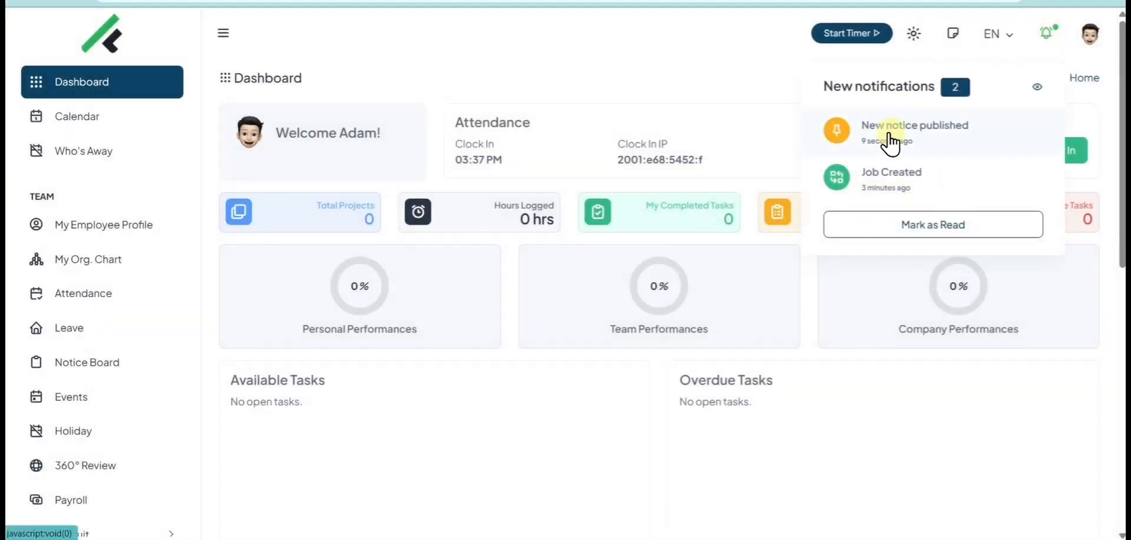
pyautogui.click(890, 142)
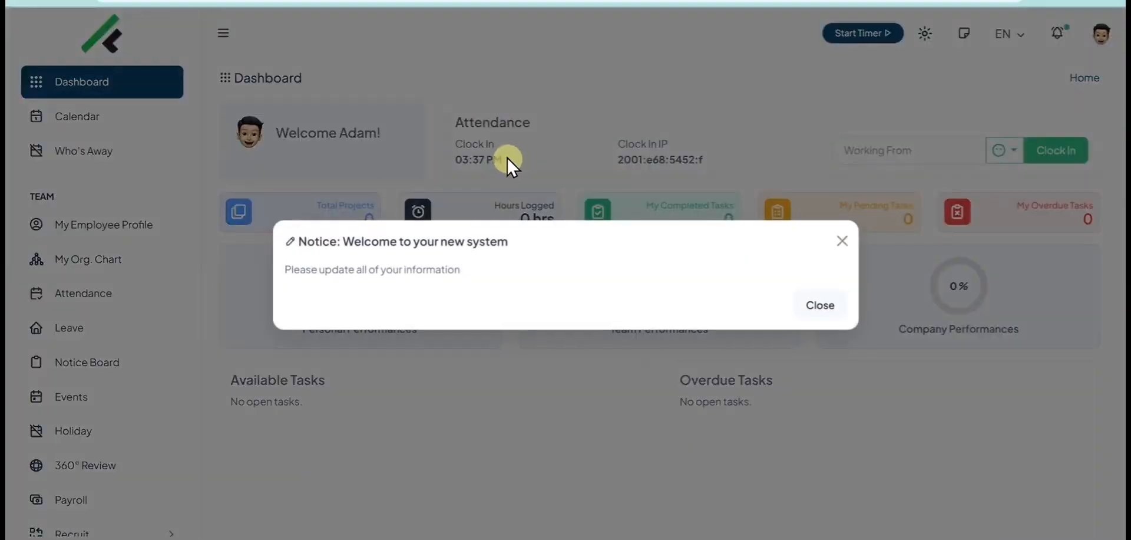
pyautogui.moveTo(476, 268); pyautogui.dragTo(280, 266)
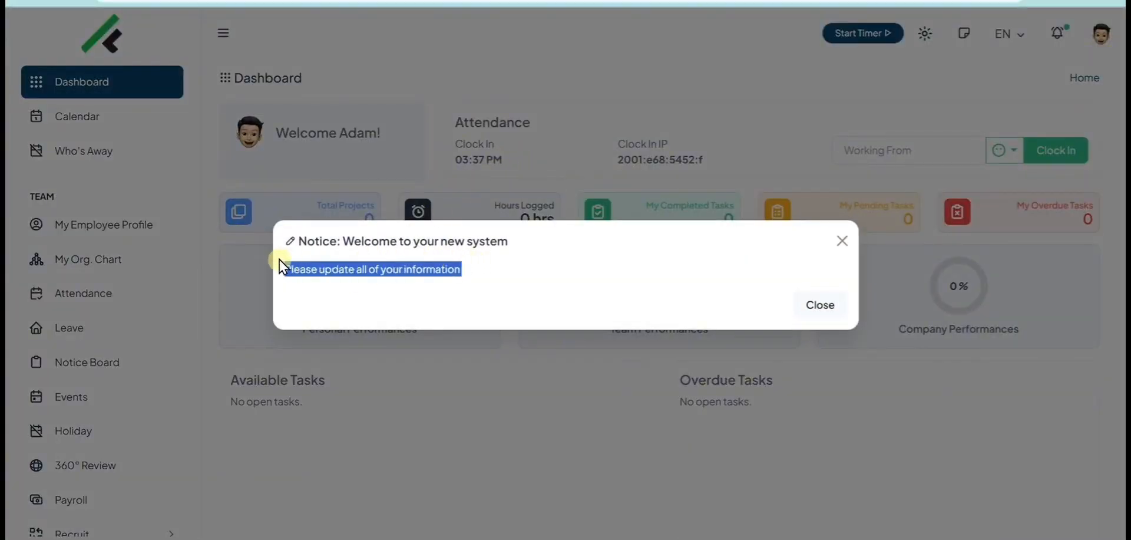
pyautogui.click(801, 303)
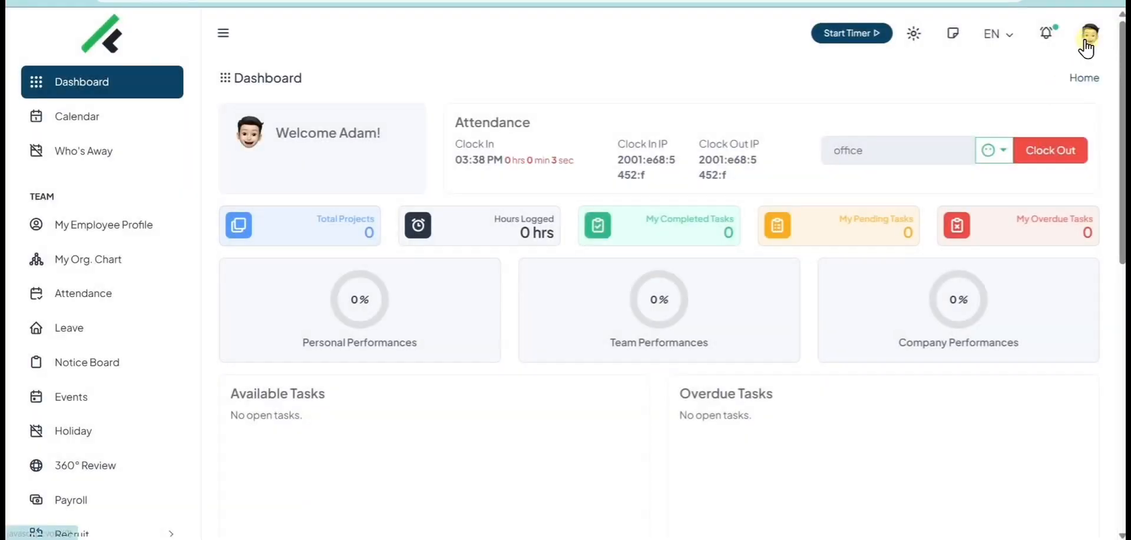
# Switch from the employee panel to the admin login and open the list of events.
pyautogui.click(1086, 48)
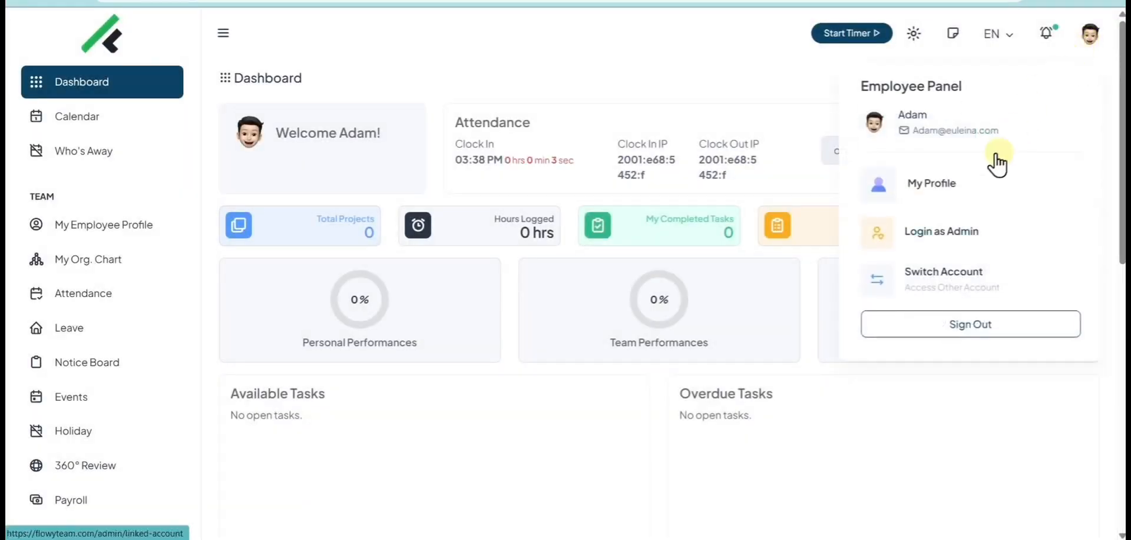
pyautogui.click(946, 235)
pyautogui.scroll(-5, 144, 272)
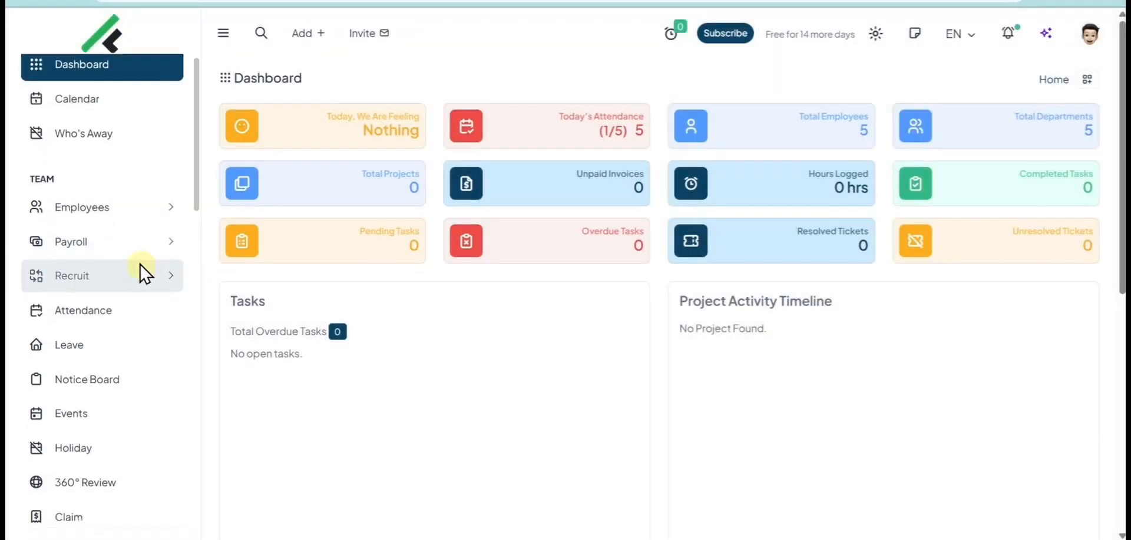
pyautogui.click(94, 211)
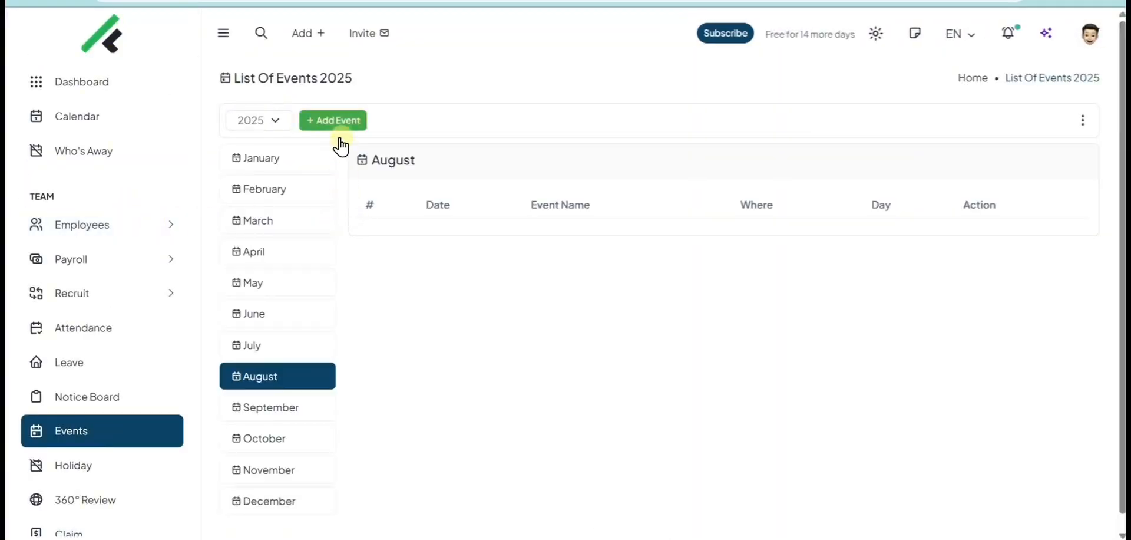
# Add a green "Public Holiday" event in United States starting 29-08-2025 at 01:00 AM, and save it.
pyautogui.click(341, 121)
pyautogui.click(366, 157)
pyautogui.write('Public Holiday')
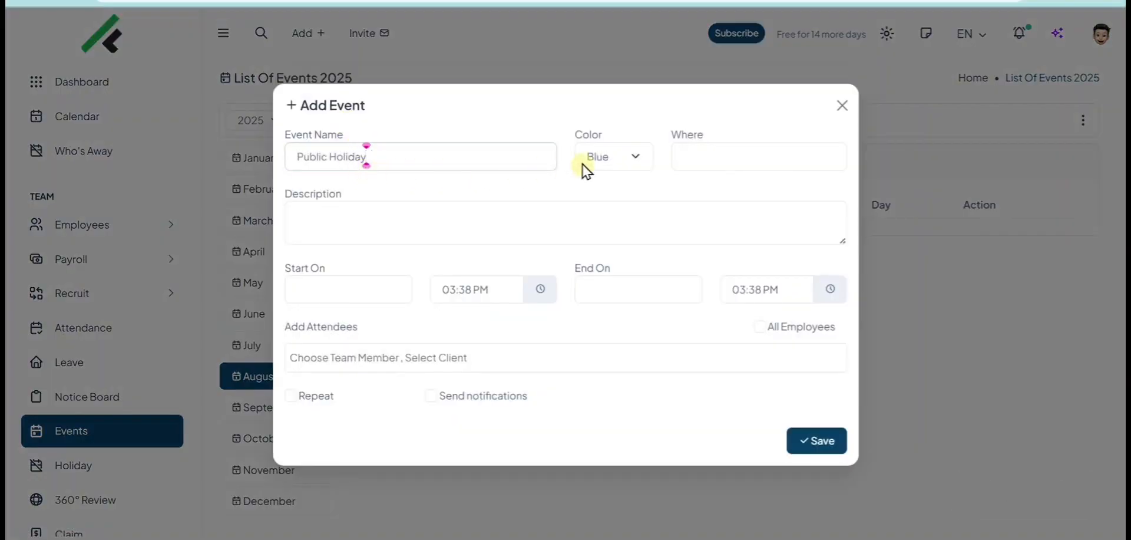
pyautogui.click(621, 154)
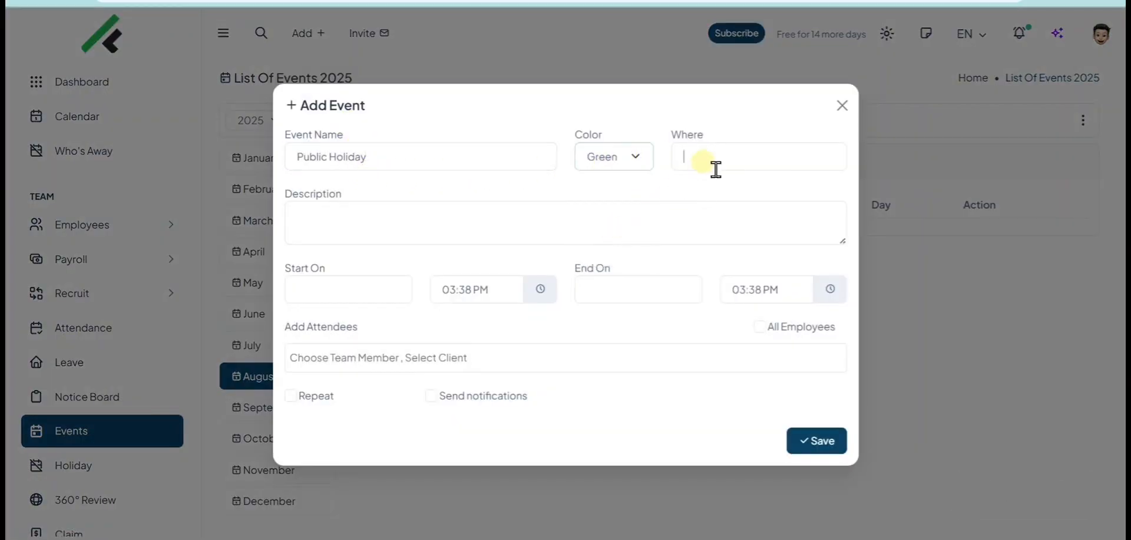
pyautogui.click(439, 216)
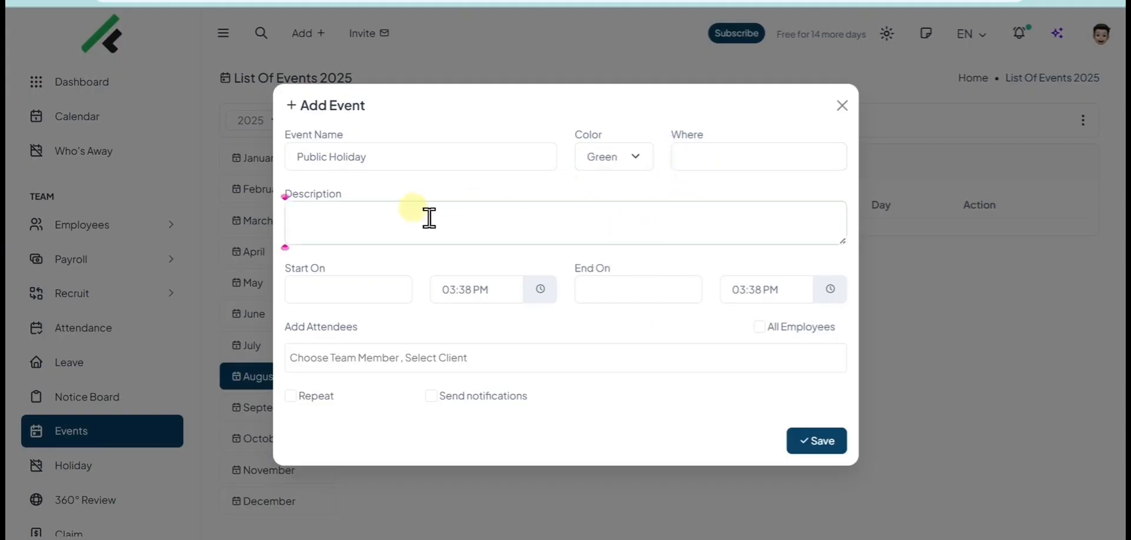
pyautogui.click(791, 441)
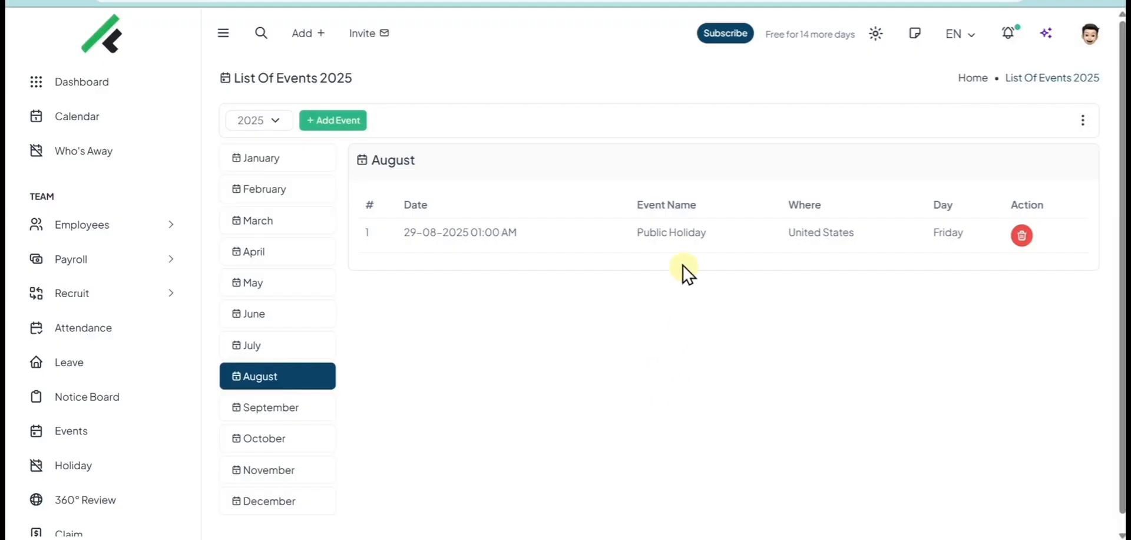
pyautogui.moveTo(854, 225); pyautogui.dragTo(755, 224)
pyautogui.click(760, 286)
# Add an "Independence Day" holiday dated 29/08/2025 to the holiday list and save it.
pyautogui.scroll(-5, 88, 371)
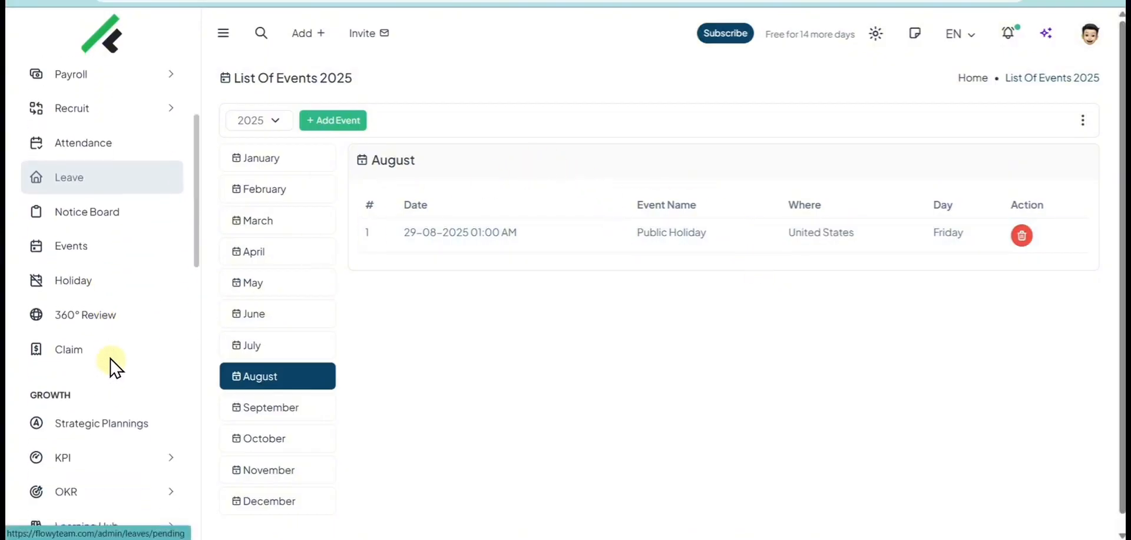
pyautogui.scroll(2, 112, 354)
pyautogui.click(84, 241)
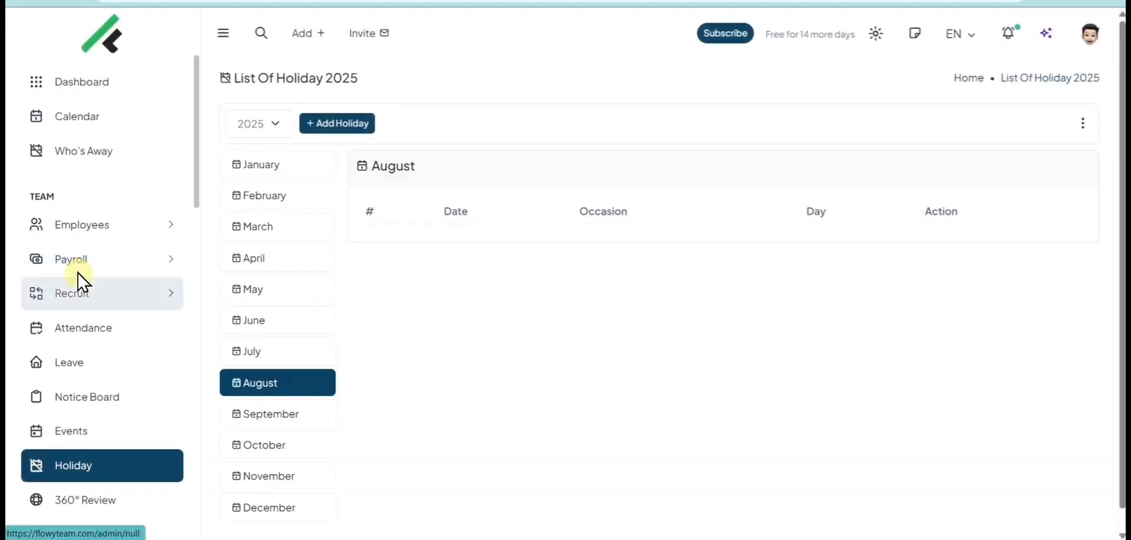
pyautogui.scroll(-3, 80, 342)
pyautogui.click(330, 123)
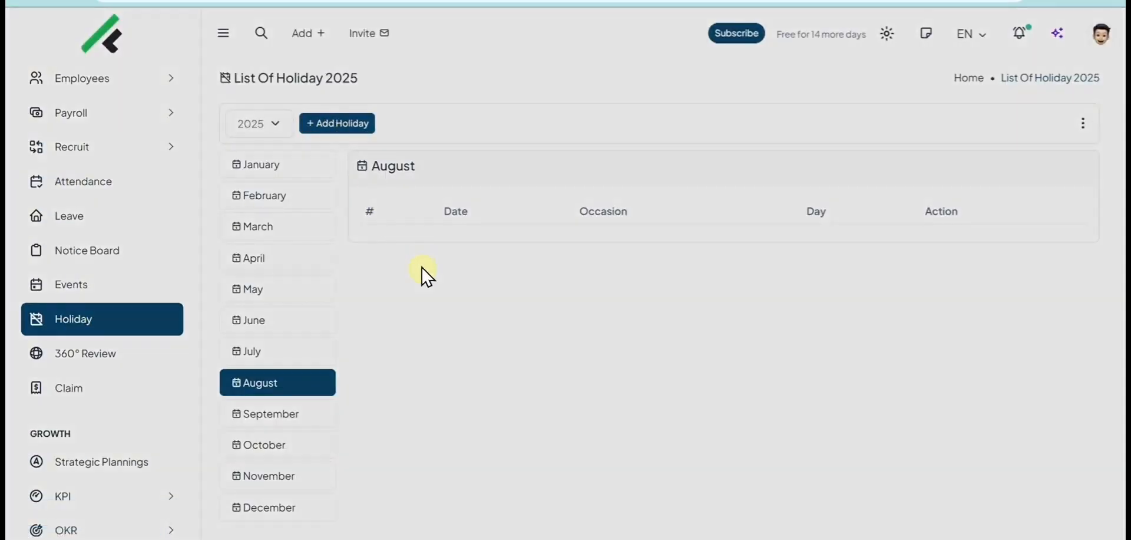
pyautogui.click(377, 206)
pyautogui.click(621, 250)
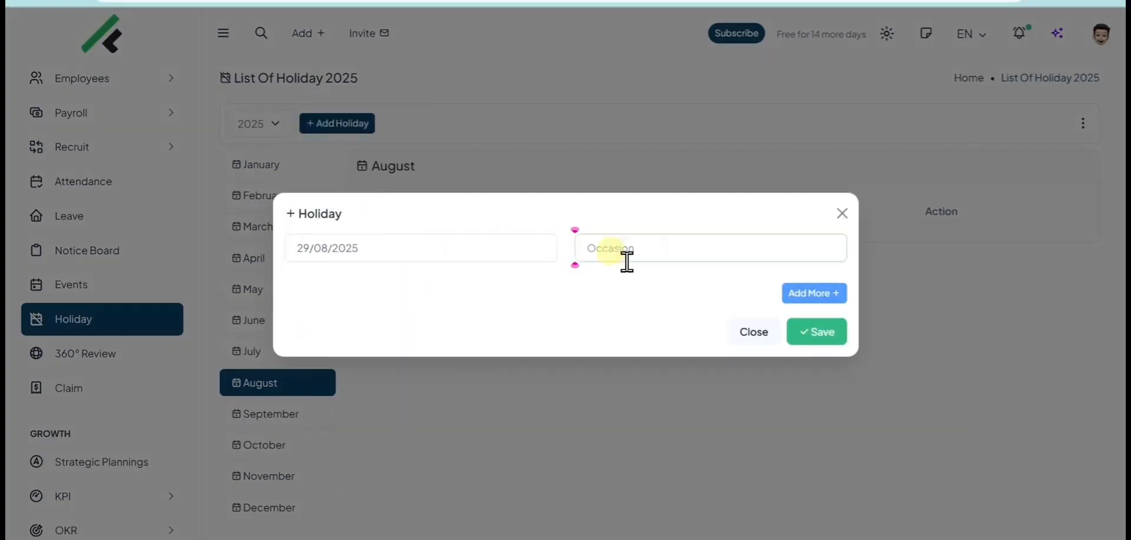
pyautogui.write('Independence Day')
pyautogui.click(802, 323)
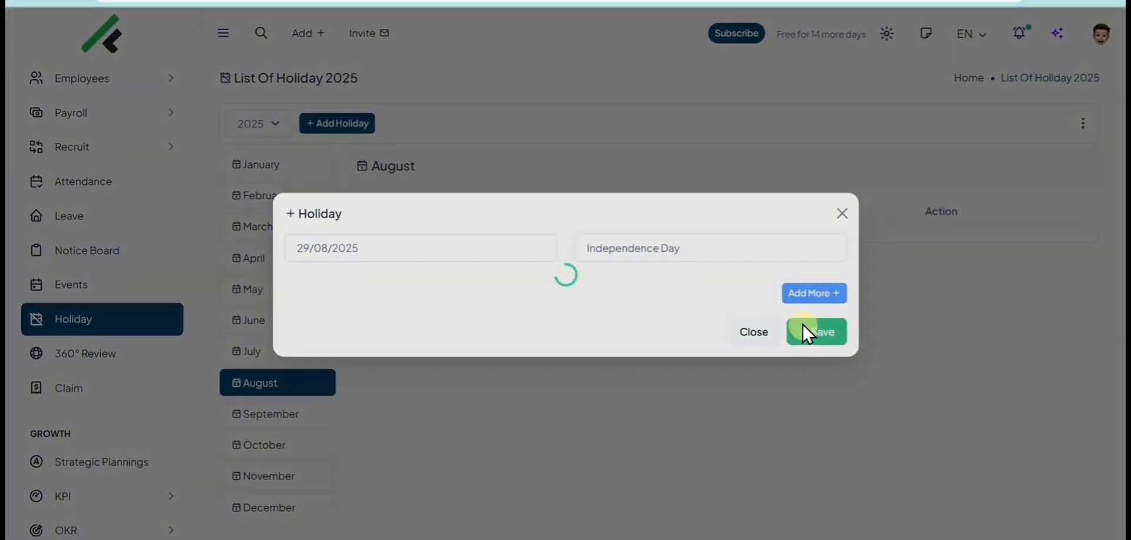
# Open the Quarterly 360° Review page to examine the self review status.
pyautogui.scroll(-4, 169, 429)
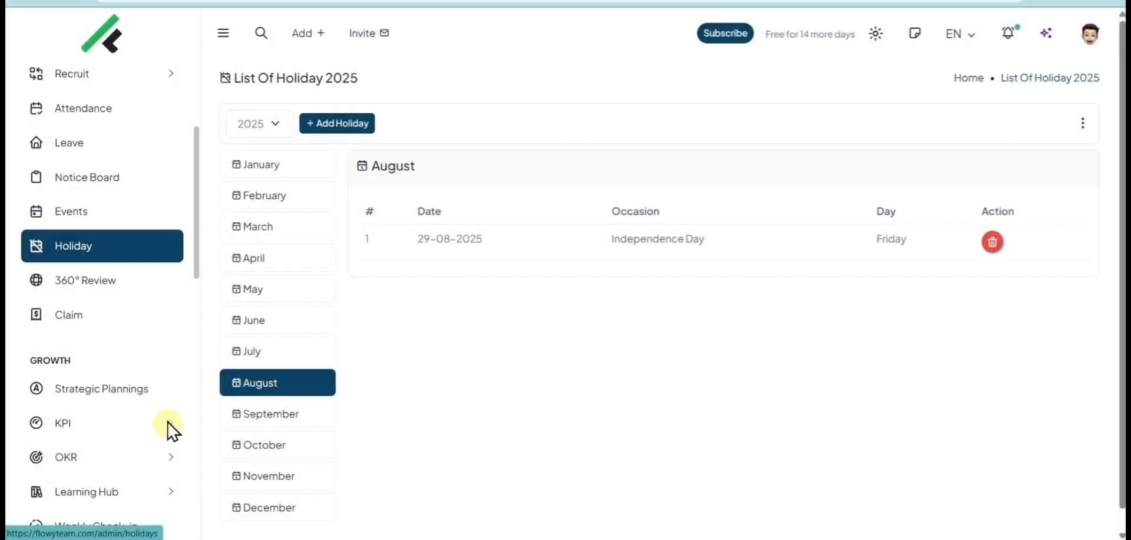
pyautogui.click(145, 288)
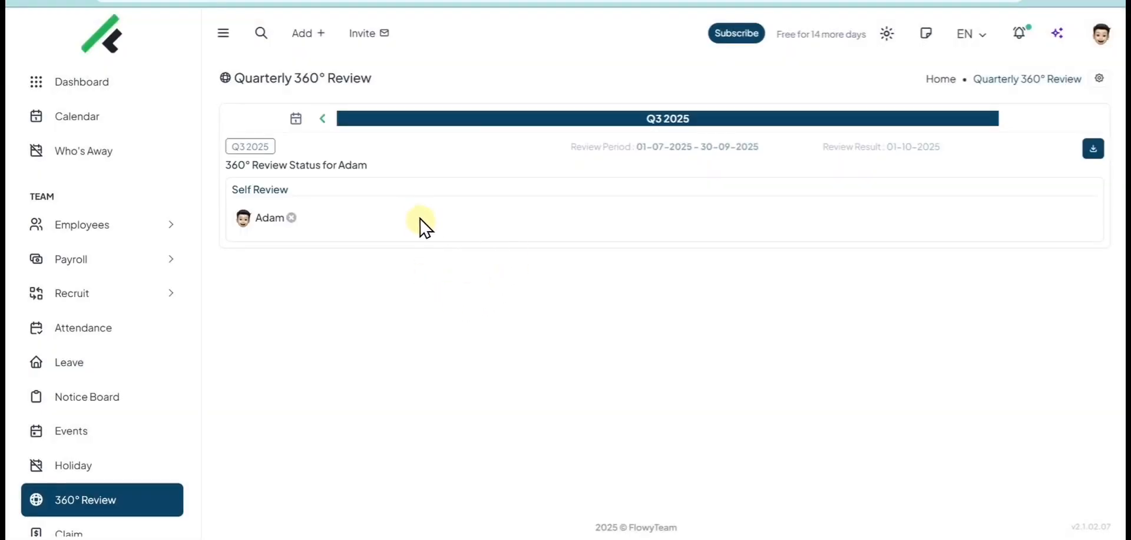
# In the 360° Review module settings, allow managers to set ratings for their staff.
pyautogui.scroll(-10, 30, 288)
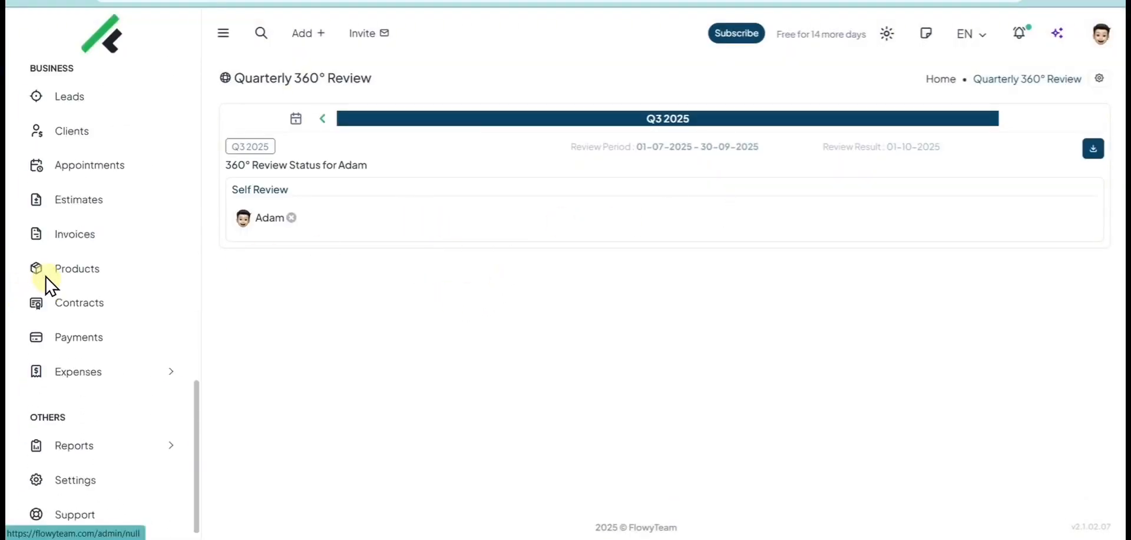
pyautogui.click(76, 476)
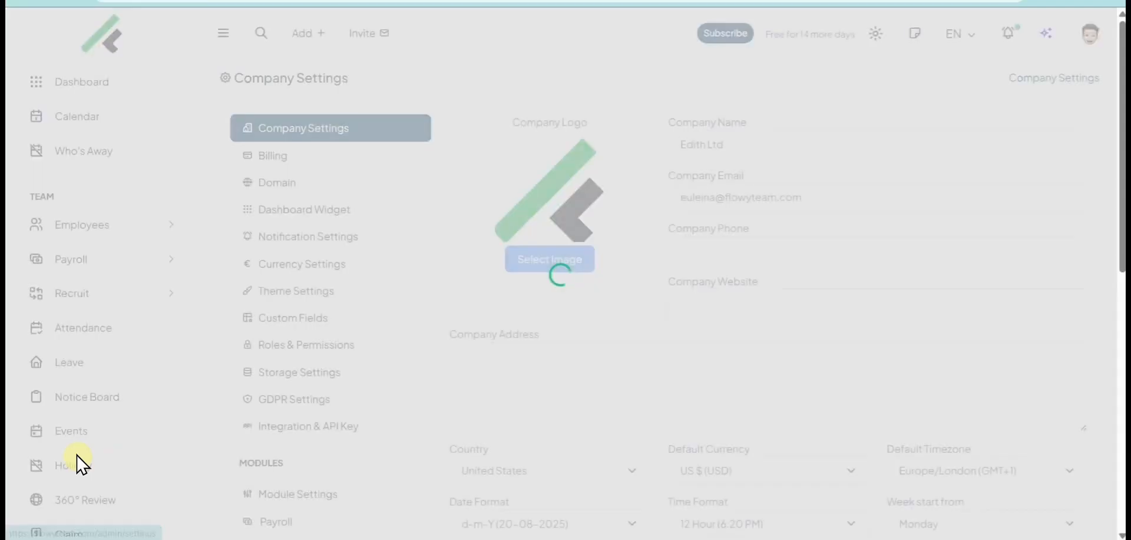
pyautogui.scroll(-5, 254, 401)
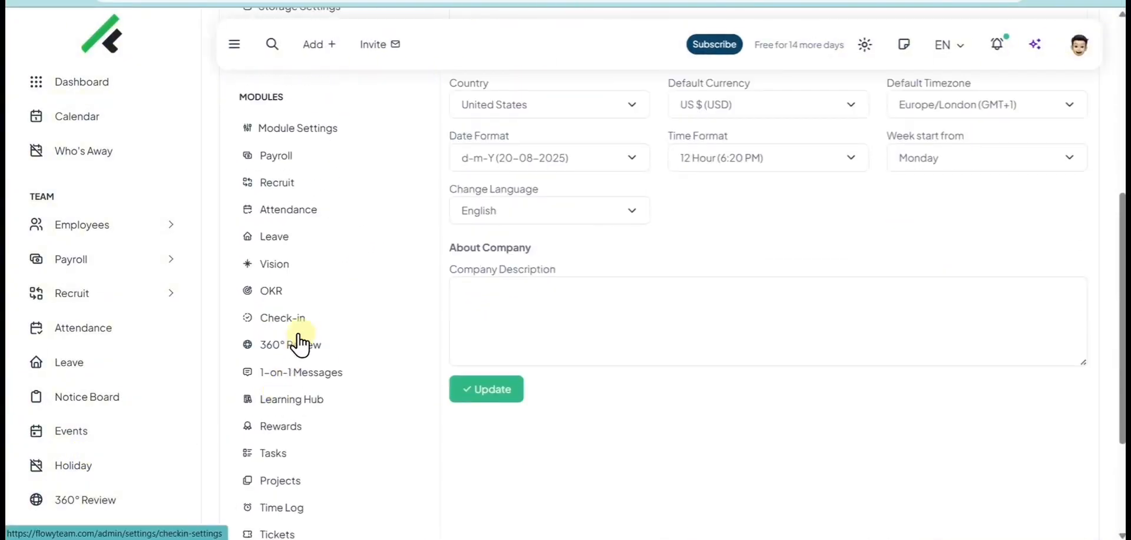
pyautogui.click(432, 323)
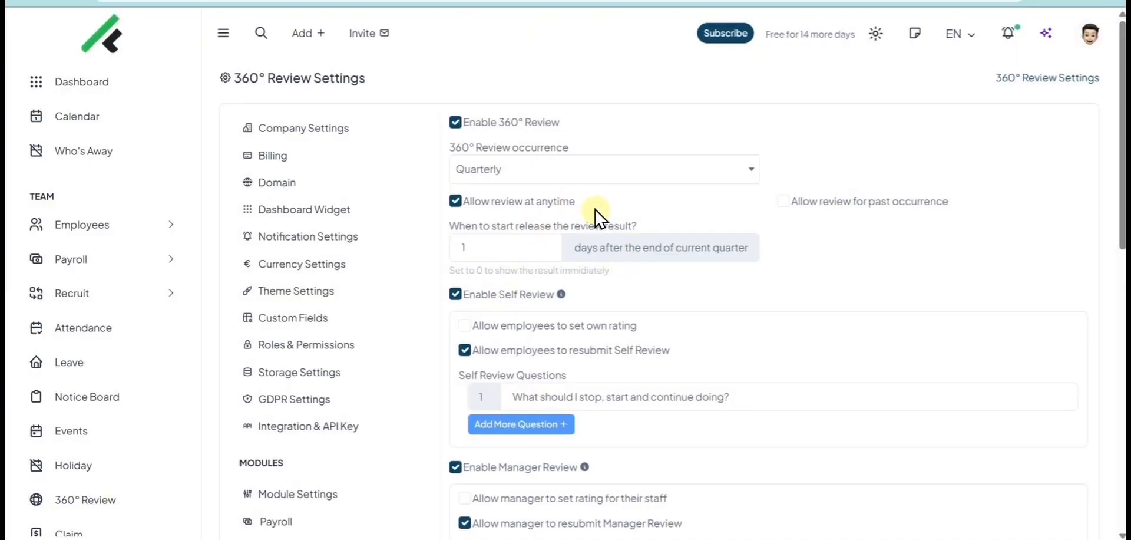
pyautogui.scroll(-3, 599, 218)
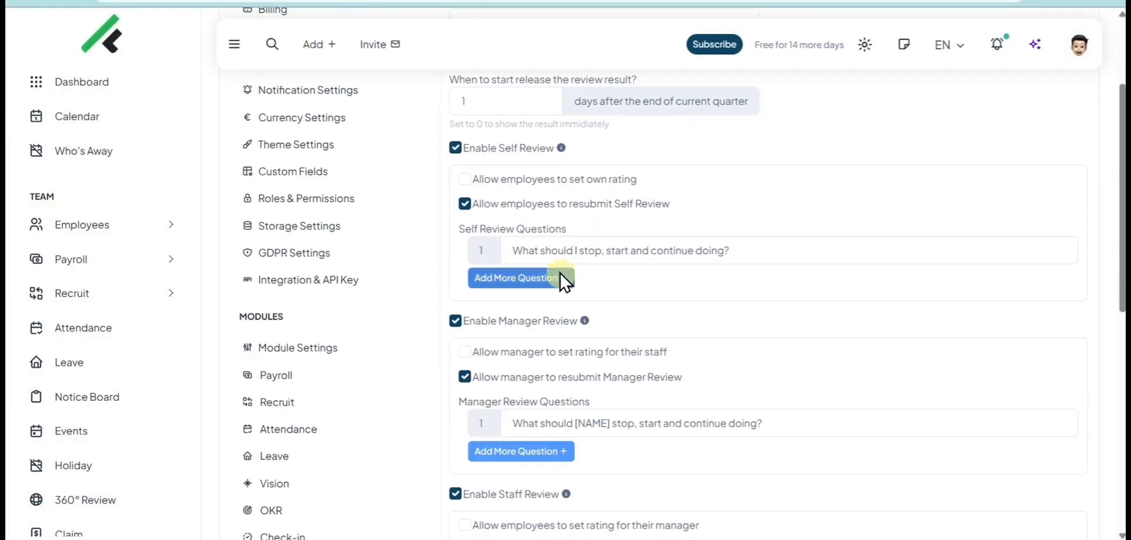
pyautogui.click(465, 352)
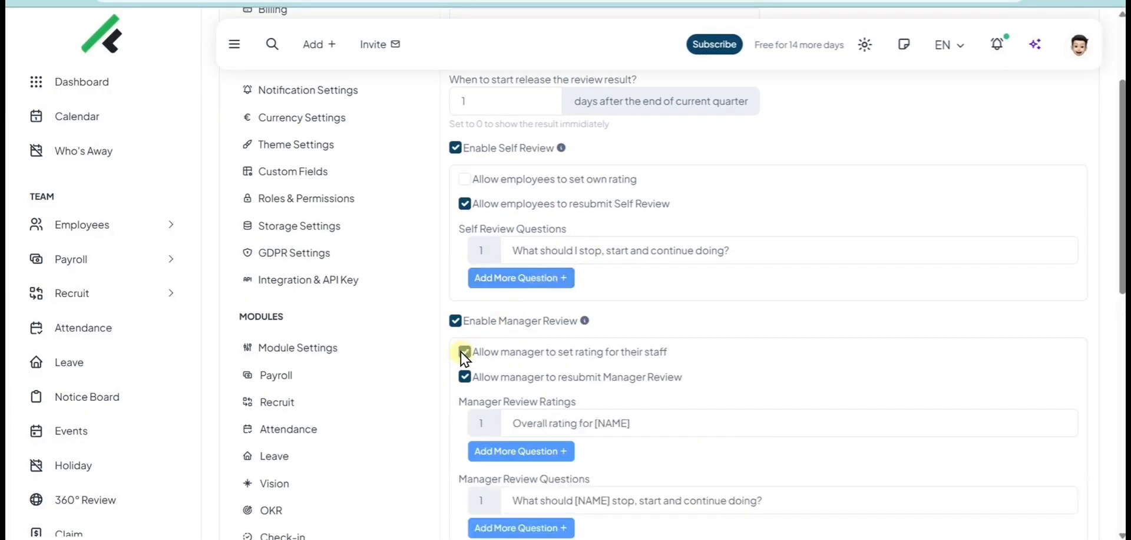
pyautogui.click(464, 179)
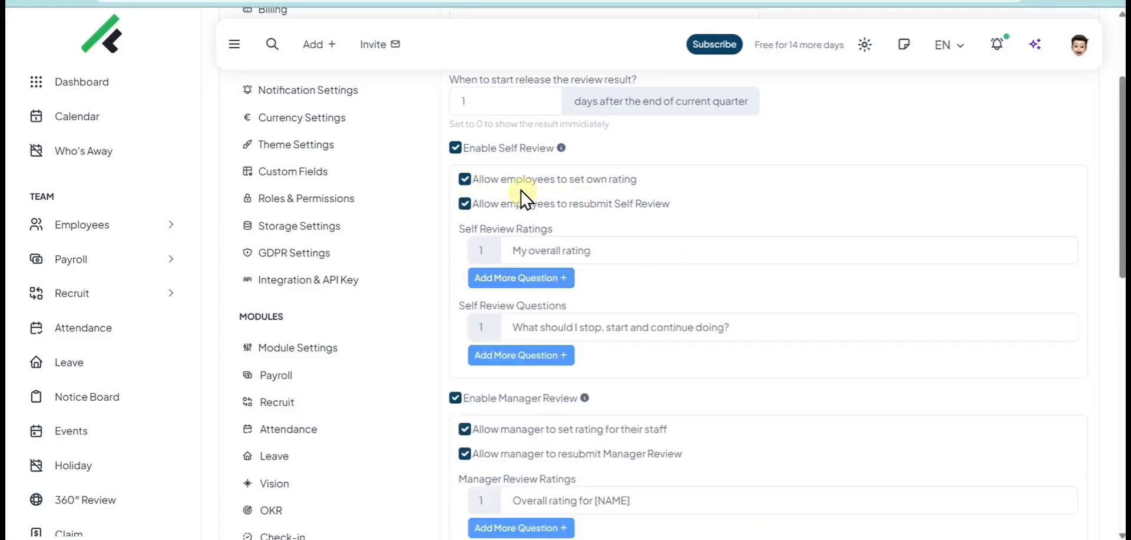
pyautogui.click(465, 180)
pyautogui.click(464, 179)
pyautogui.click(471, 180)
# Allow reviews for past occurrences in the 360° Review settings and save the settings.
pyautogui.scroll(3, 695, 218)
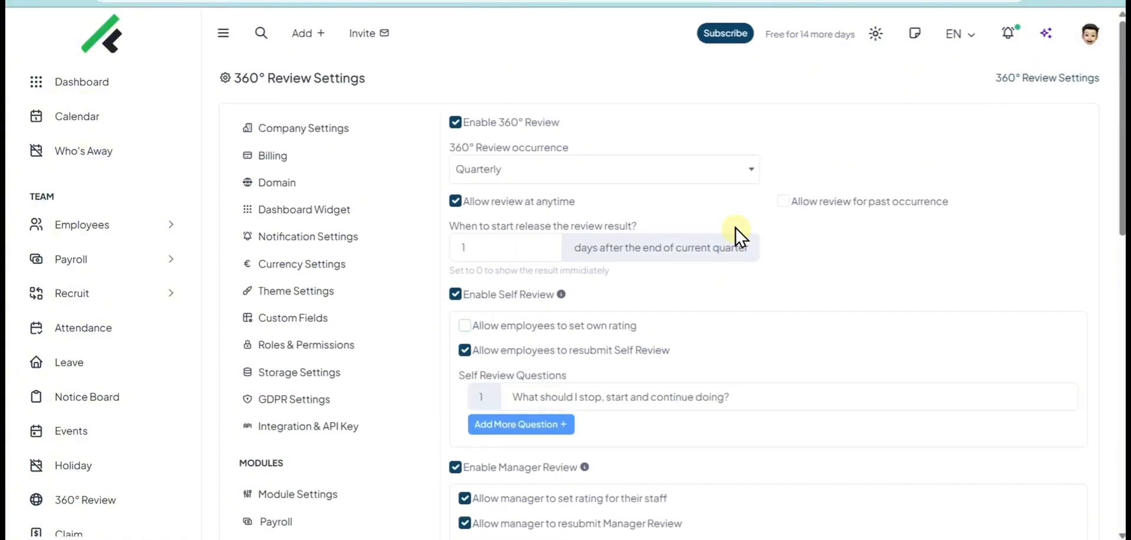
pyautogui.click(787, 197)
pyautogui.click(730, 170)
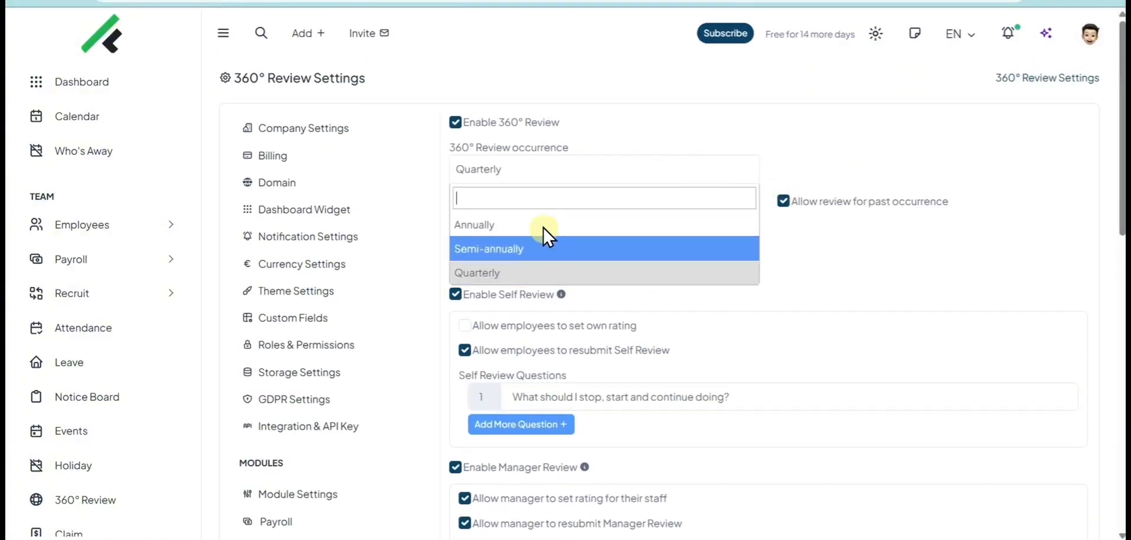
pyautogui.click(855, 287)
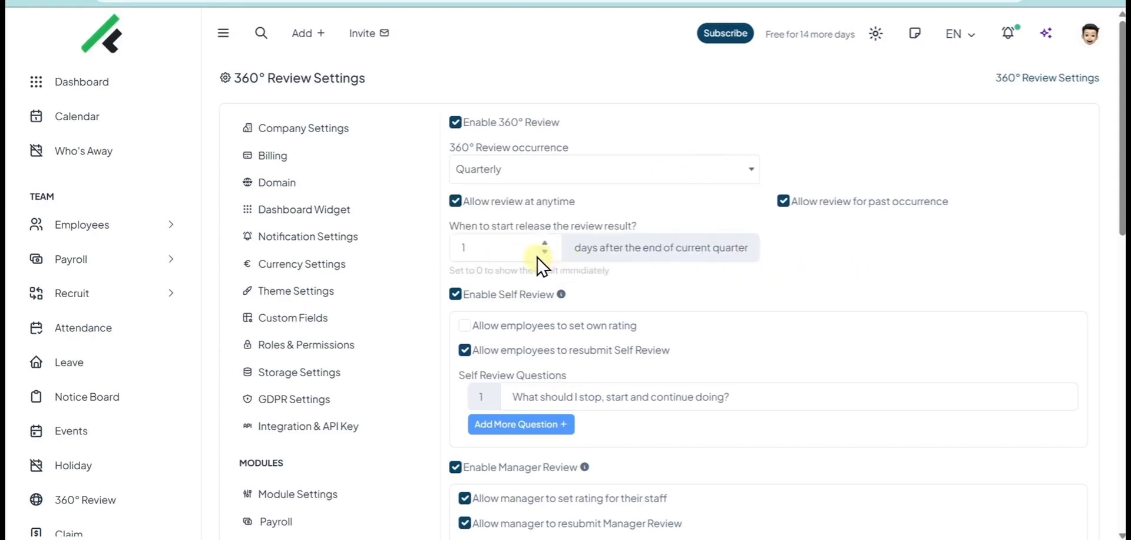
pyautogui.scroll(-12, 516, 255)
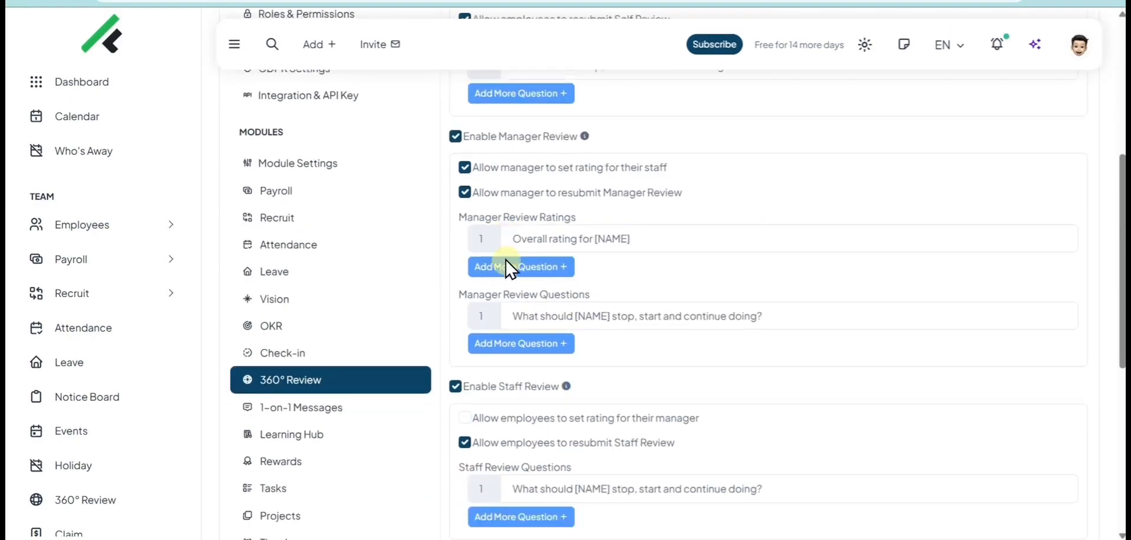
pyautogui.click(527, 455)
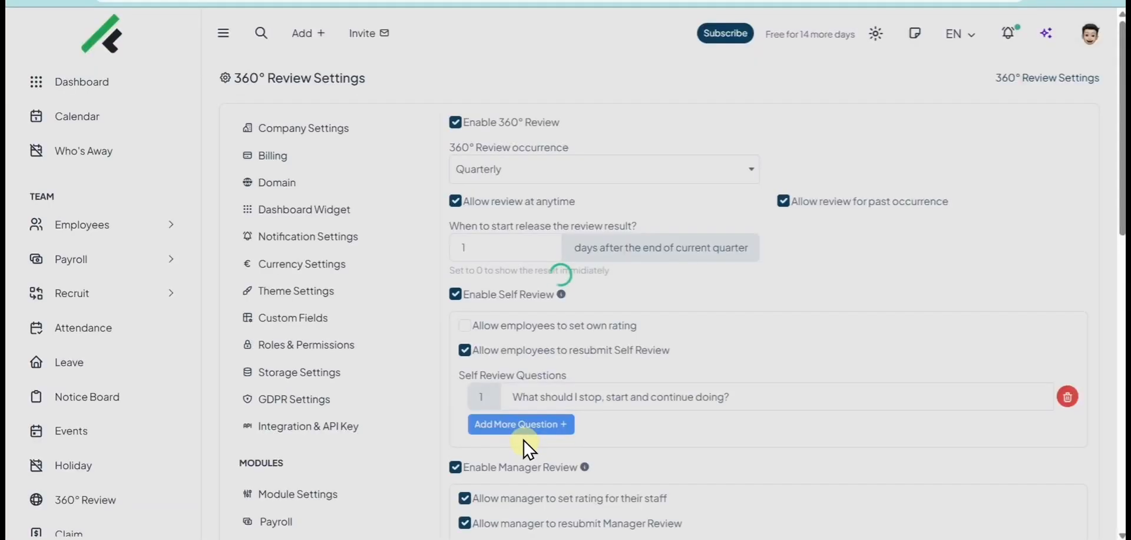
pyautogui.scroll(-12, 524, 413)
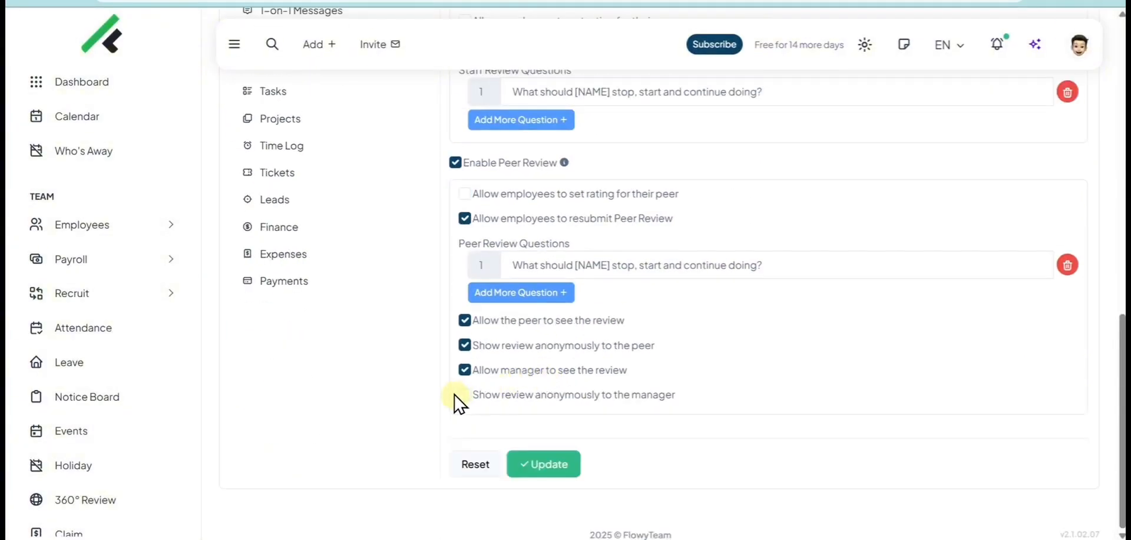
pyautogui.click(530, 456)
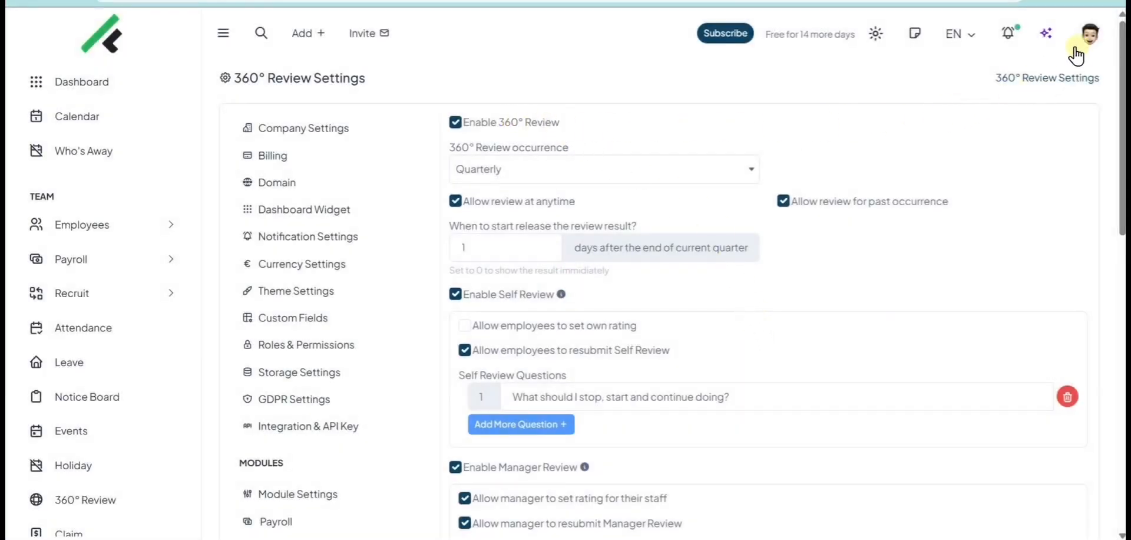
# Switch to the employee panel and open the Quarterly 360° Review page.
pyautogui.moveTo(1086, 38)
pyautogui.click(959, 233)
pyautogui.scroll(-8, 142, 195)
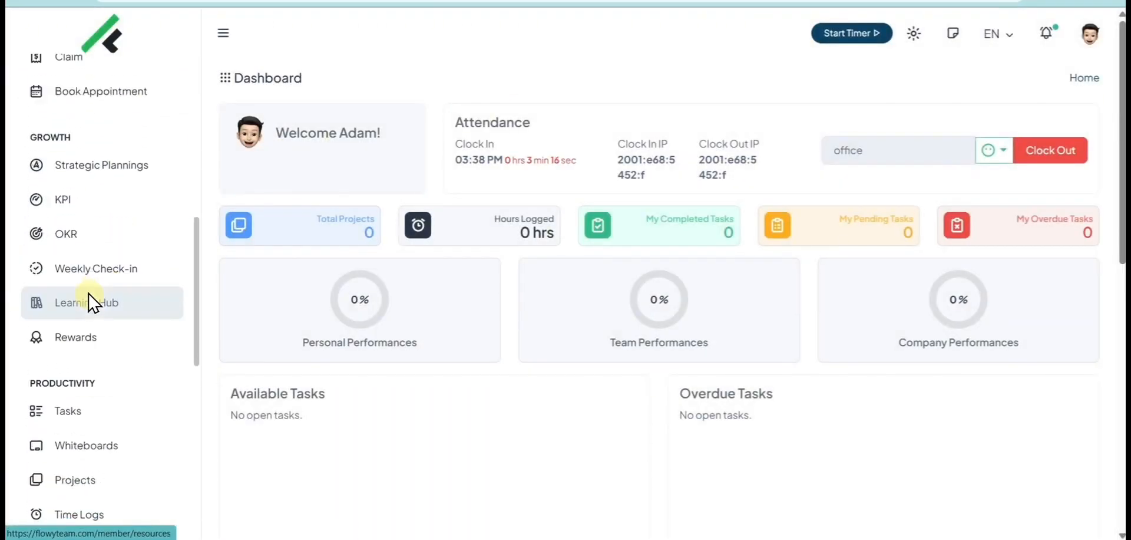
pyautogui.scroll(5, 93, 299)
pyautogui.click(86, 247)
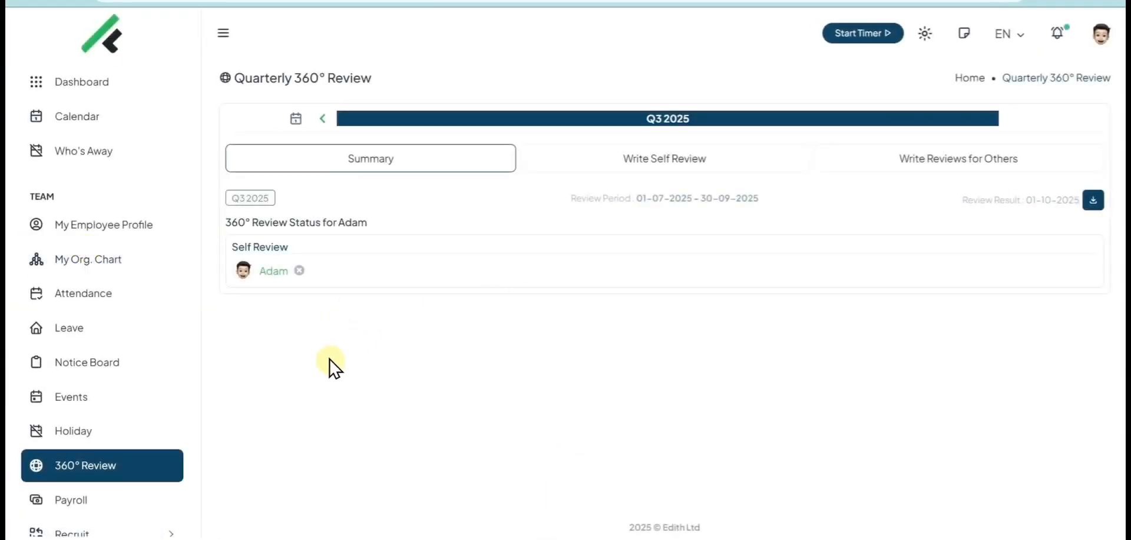
# In the Q3 2025 self review, set the overall rating to Exceeds expectations and look over the review questions.
pyautogui.click(607, 178)
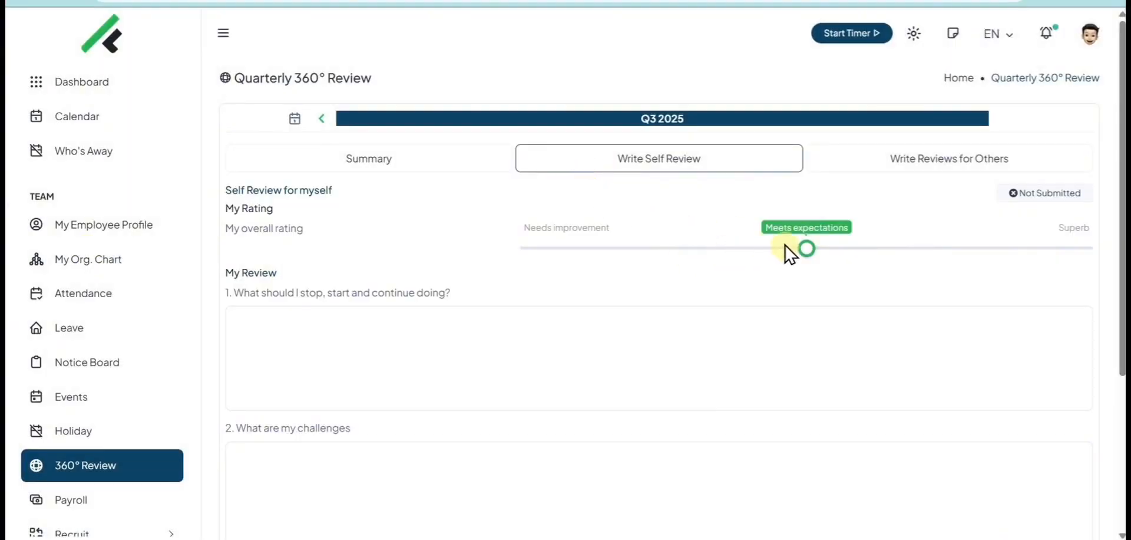
pyautogui.moveTo(828, 250); pyautogui.dragTo(996, 257)
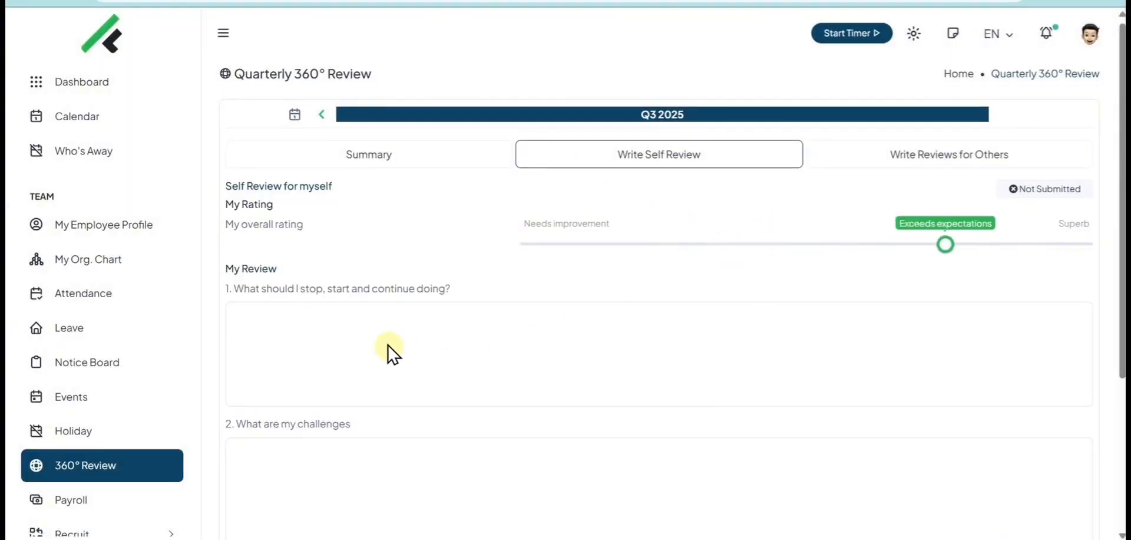
pyautogui.scroll(-4, 377, 344)
pyautogui.scroll(4, 322, 353)
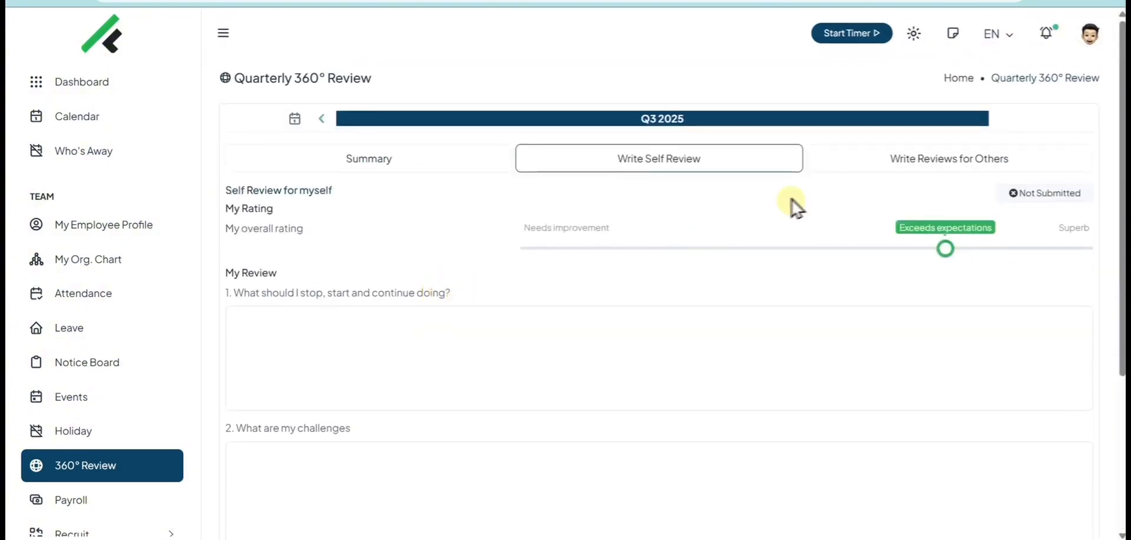
# Switch back to the admin panel and open a new claim form to examine its fields.
pyautogui.click(1090, 34)
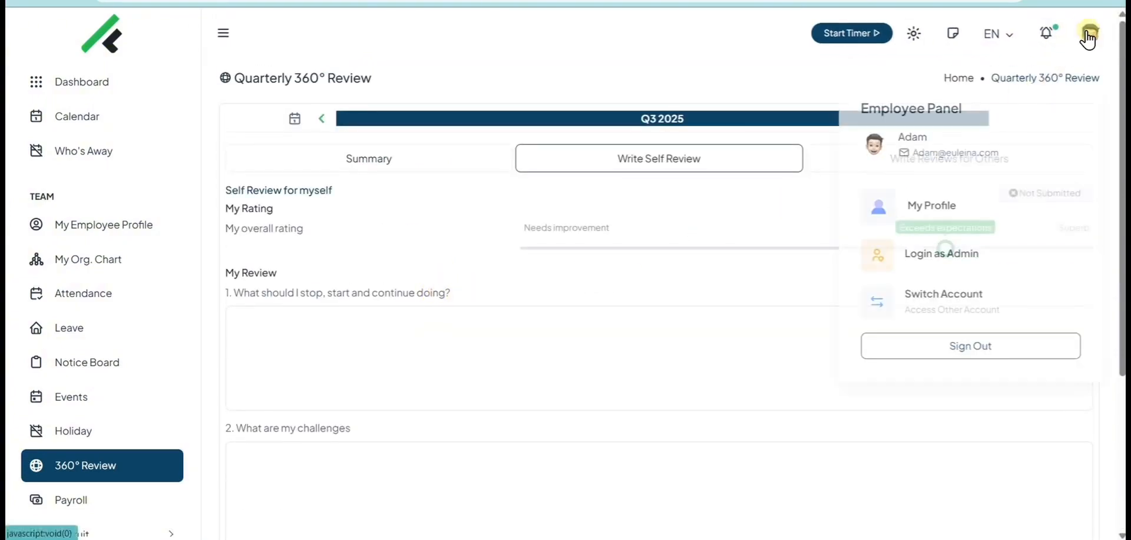
pyautogui.click(958, 230)
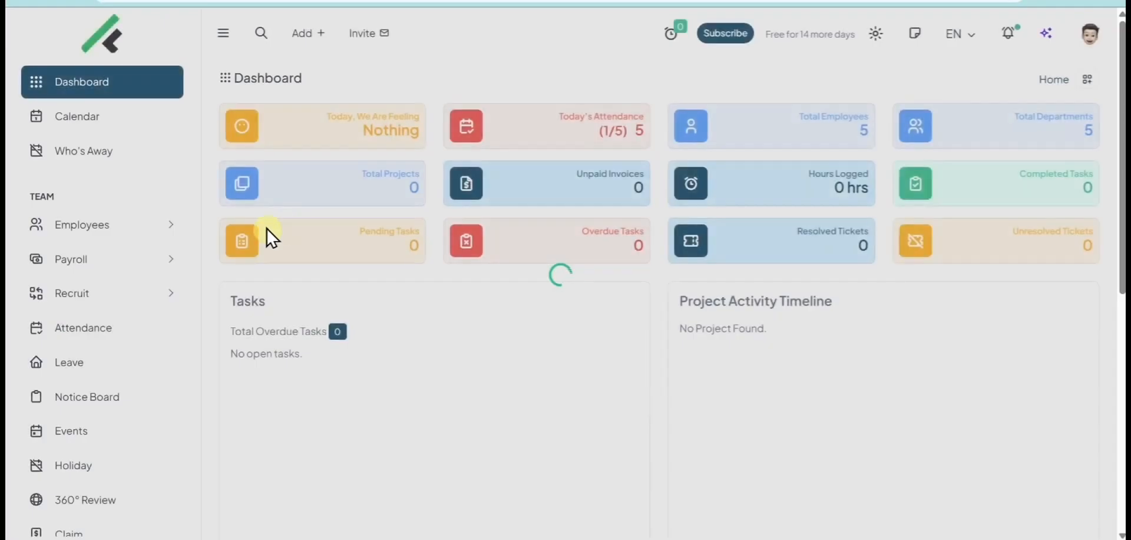
pyautogui.scroll(-4, 118, 265)
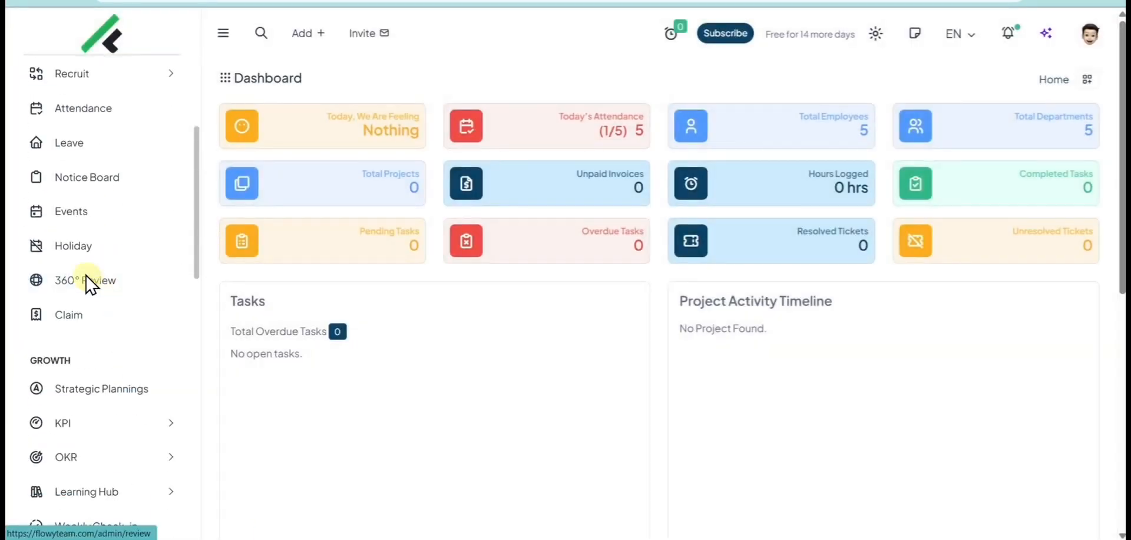
pyautogui.click(60, 316)
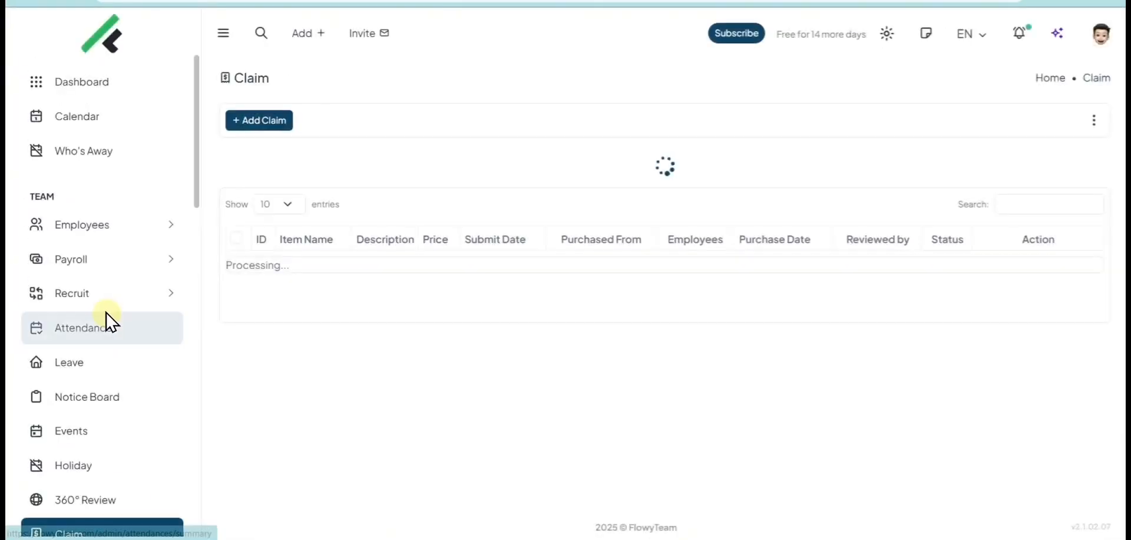
pyautogui.click(277, 124)
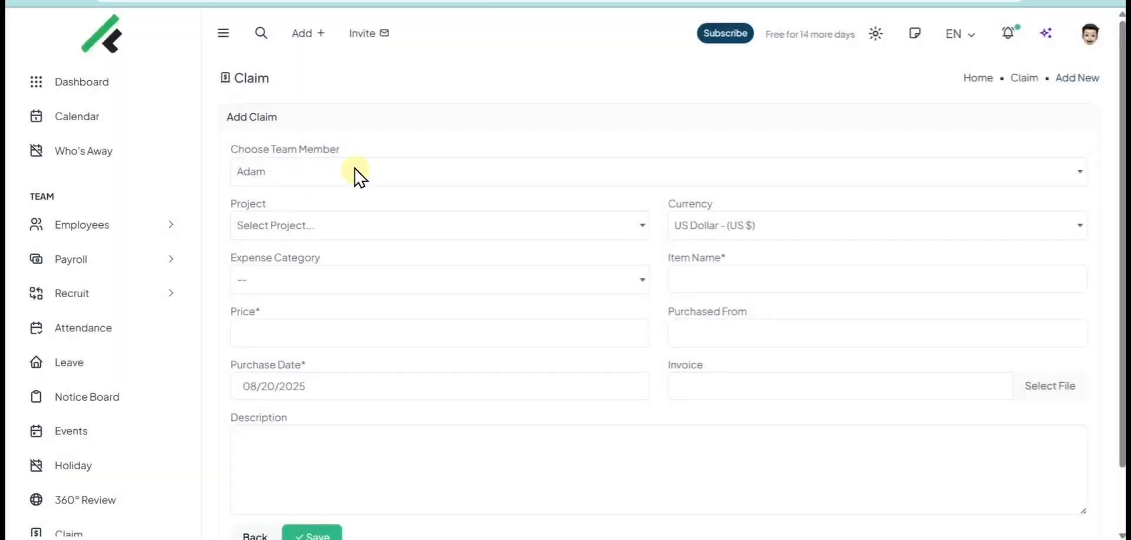
pyautogui.scroll(-2, 1113, 141)
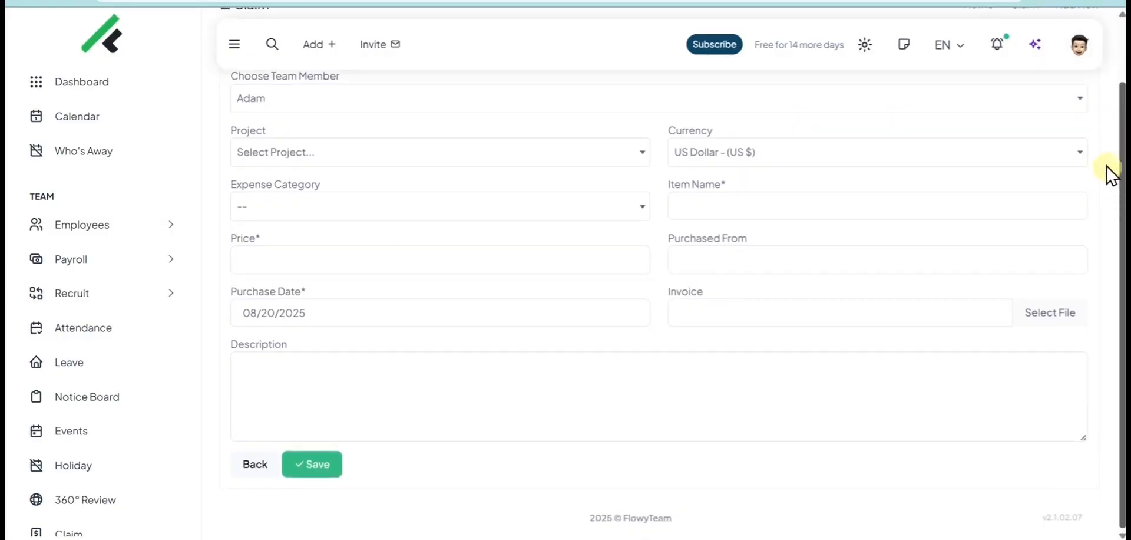
# Switch to the employee panel and open its new claim form to examine the fields offered to employees.
pyautogui.click(1078, 46)
pyautogui.click(900, 248)
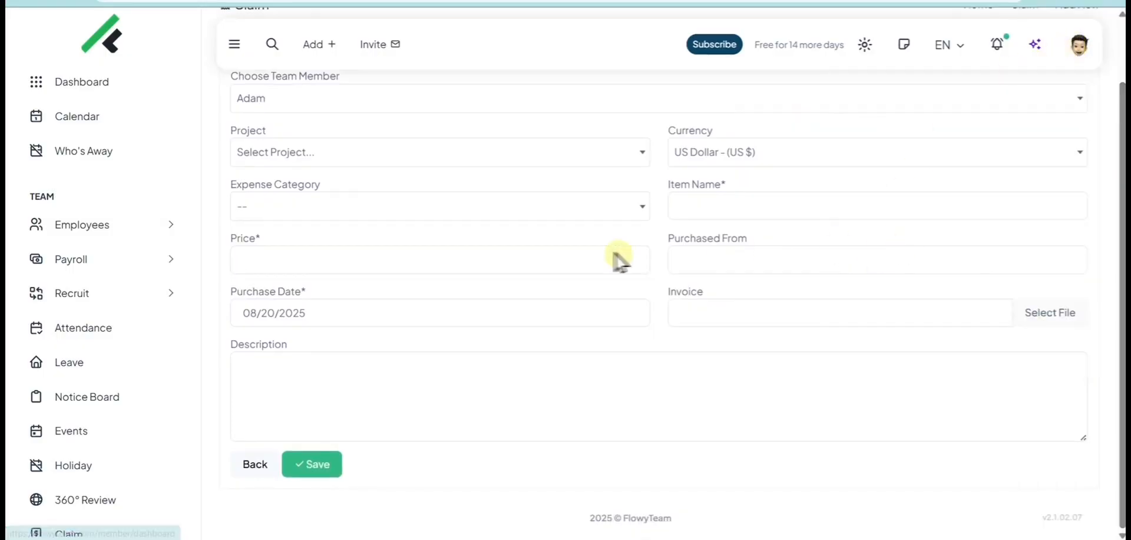
pyautogui.scroll(-5, 101, 283)
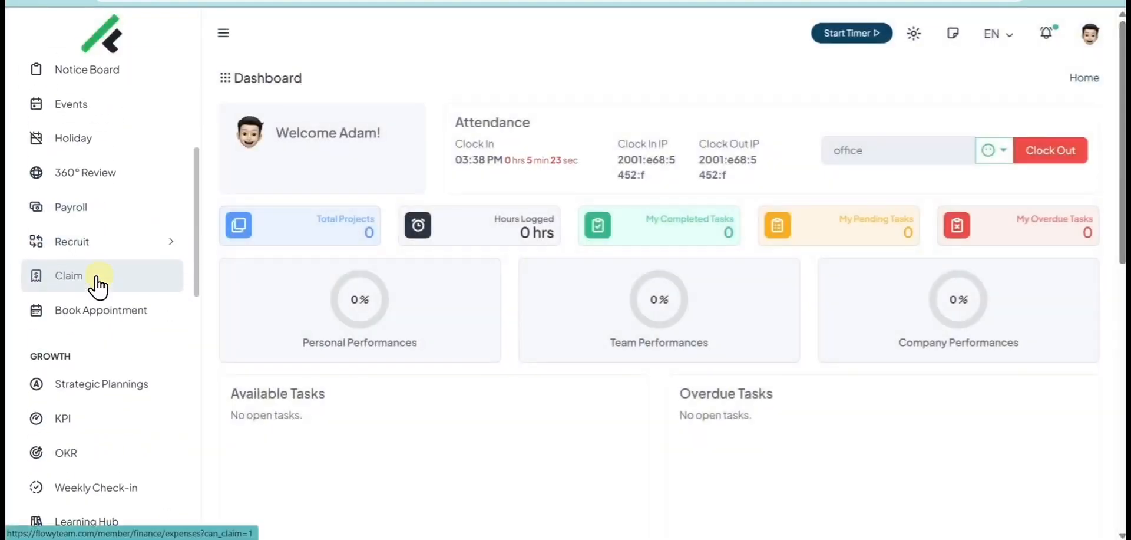
pyautogui.click(66, 285)
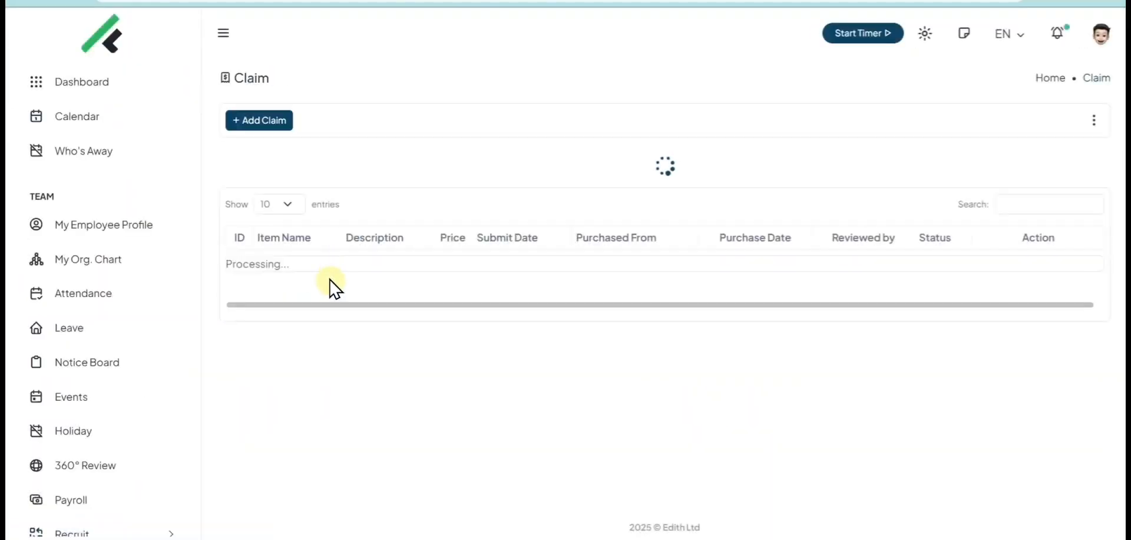
pyautogui.click(274, 130)
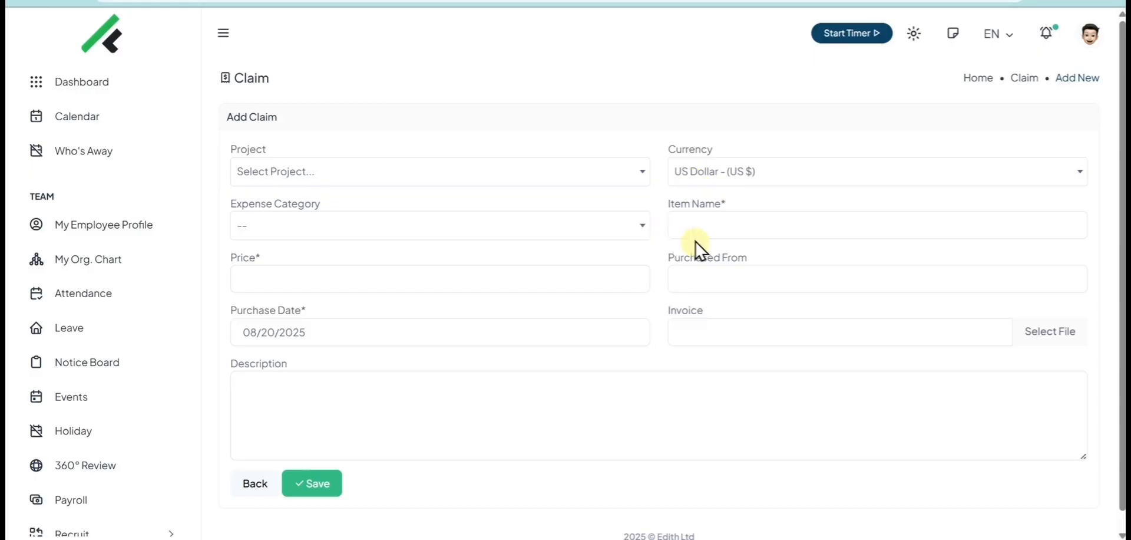
pyautogui.moveTo(1122, 151); pyautogui.dragTo(1111, 84)
# Return to the admin panel and open the Strategic Plannings page.
pyautogui.click(1089, 36)
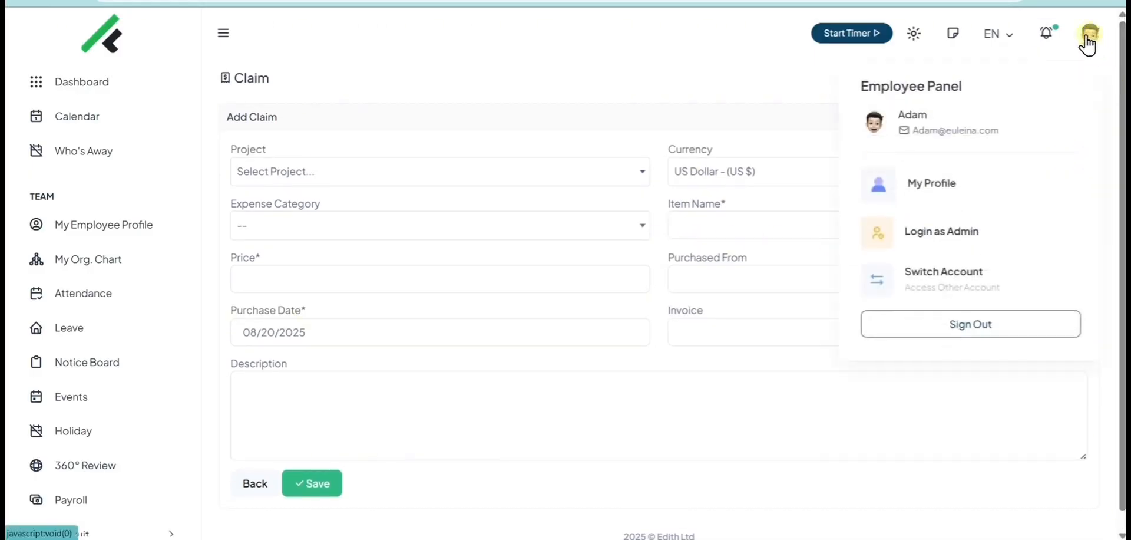
pyautogui.click(871, 237)
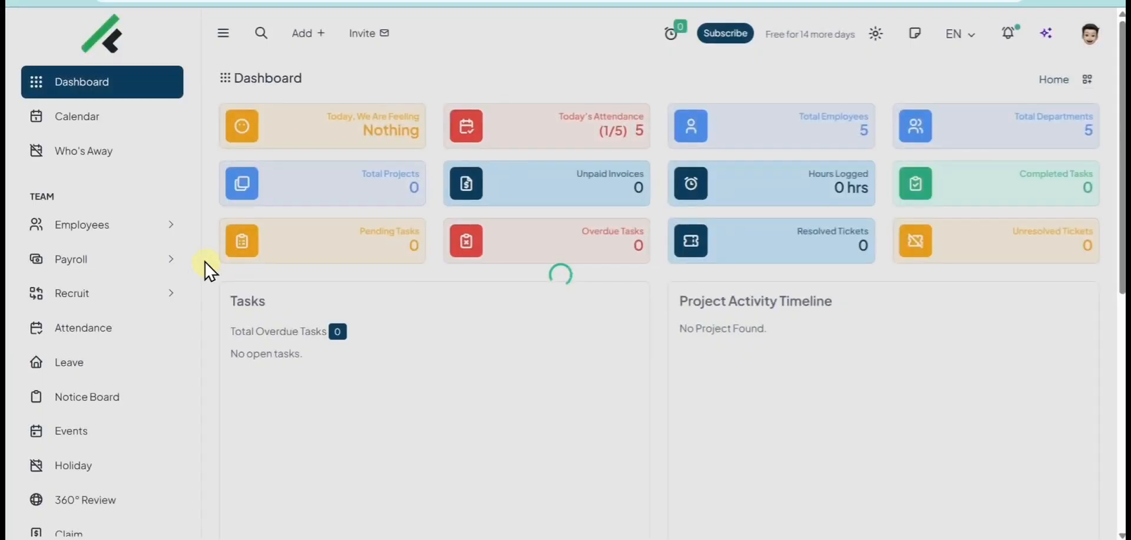
pyautogui.scroll(-6, 139, 283)
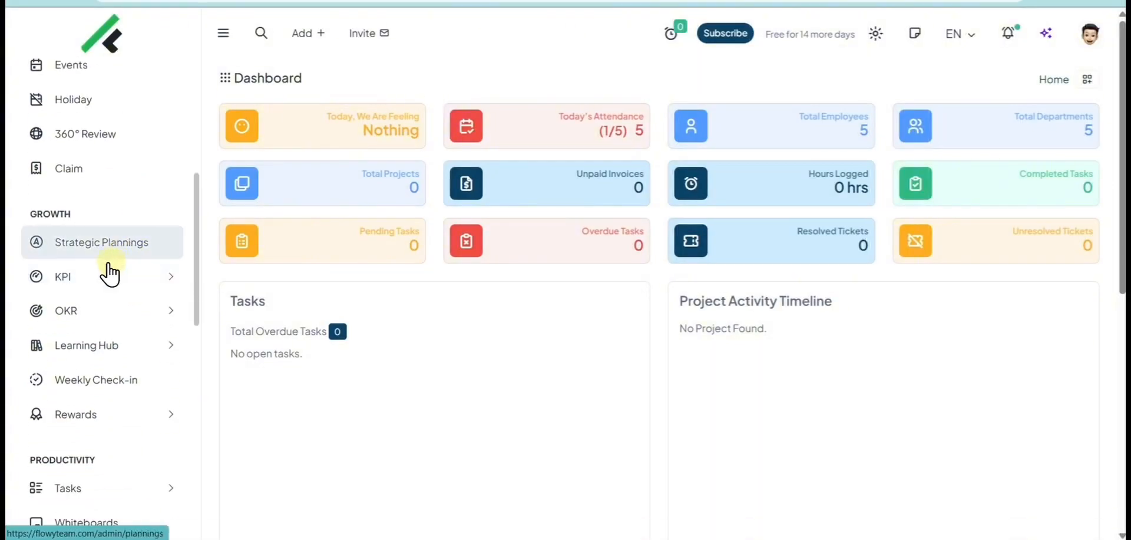
pyautogui.click(111, 248)
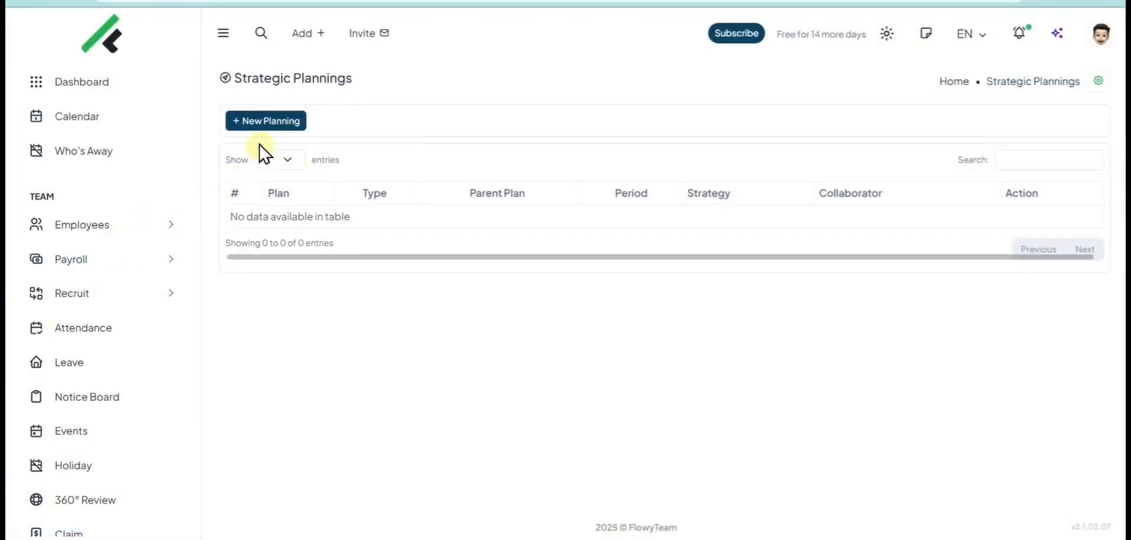
# Start a new strategic planning and name it 2025.
pyautogui.click(269, 122)
pyautogui.click(398, 187)
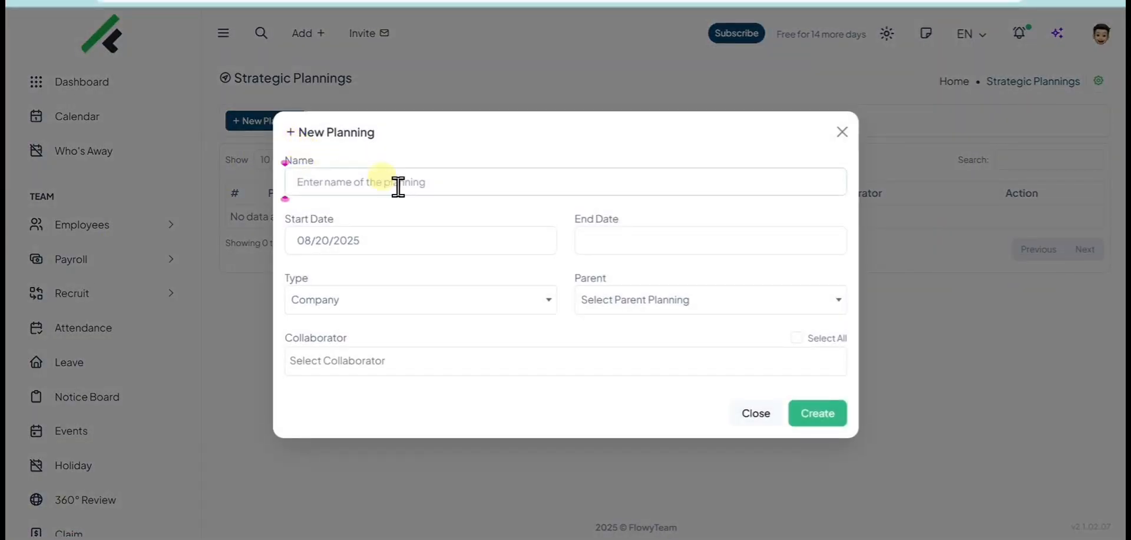
pyautogui.write('2')
pyautogui.press('BackSpace')
pyautogui.write('2025')
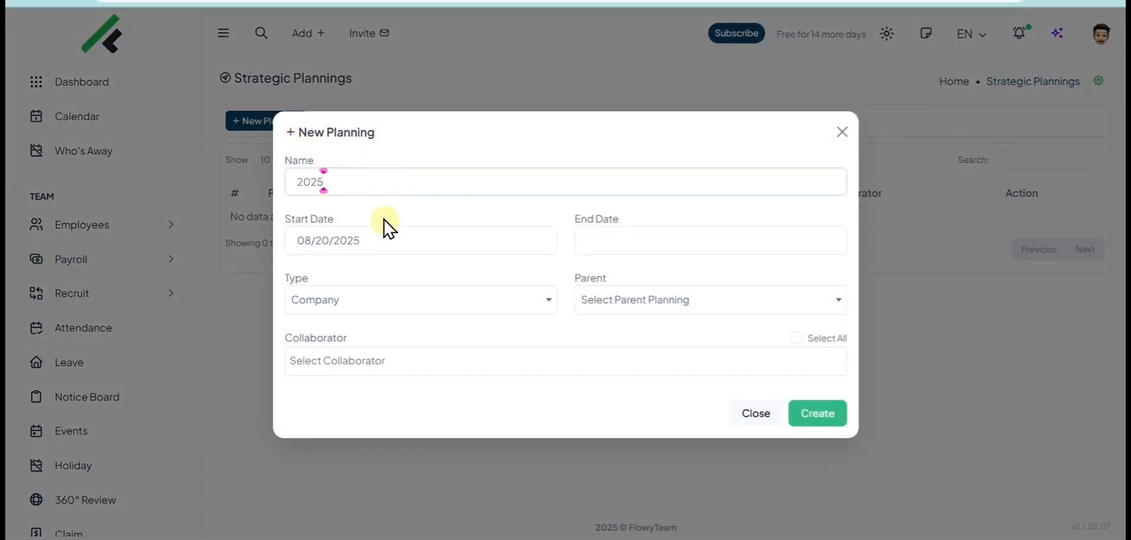
# Set the new planning's start date to 08/01/2025 and its end date to 01/01/2026.
pyautogui.click(594, 242)
pyautogui.click(408, 239)
pyautogui.click(377, 140)
pyautogui.click(589, 240)
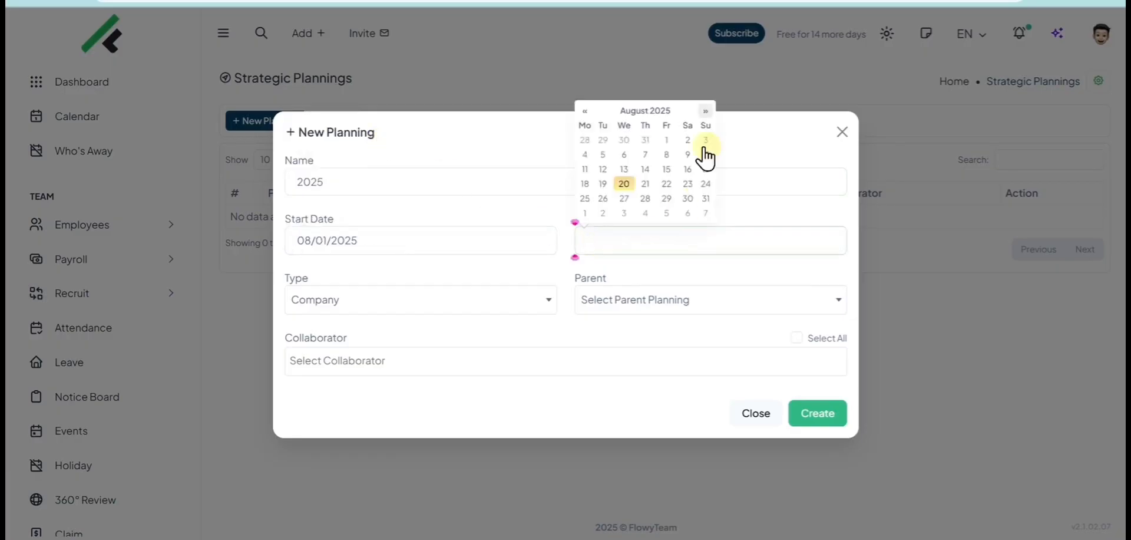
pyautogui.click(705, 111)
pyautogui.click(705, 112)
pyautogui.click(705, 112)
pyautogui.click(705, 111)
pyautogui.click(642, 140)
# Keep the planning type as Company without a parent, select all employees as collaborators, and create the planning.
pyautogui.click(364, 305)
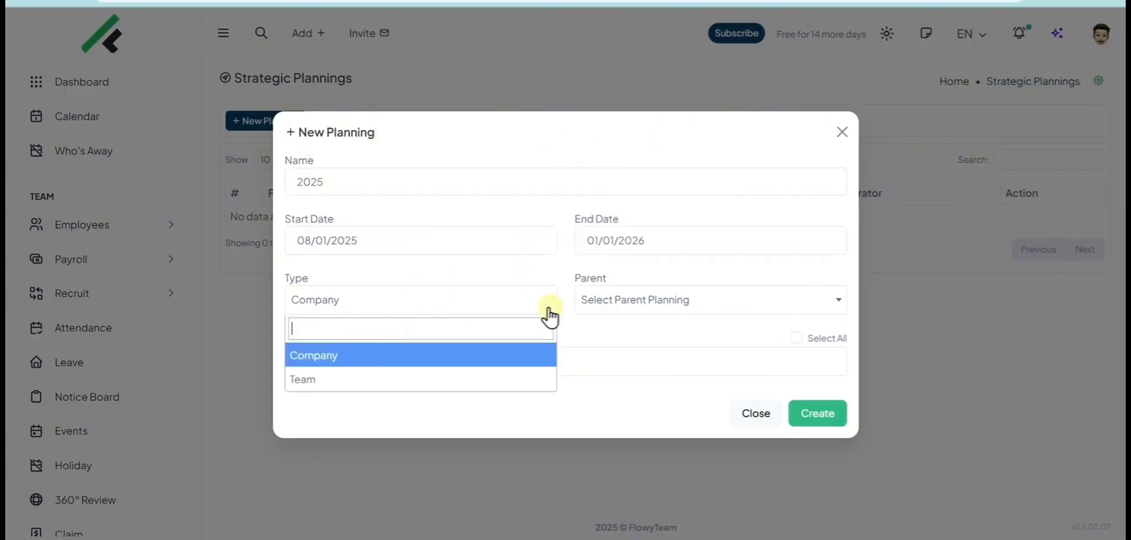
pyautogui.click(620, 300)
pyautogui.click(518, 323)
pyautogui.click(377, 361)
pyautogui.click(796, 337)
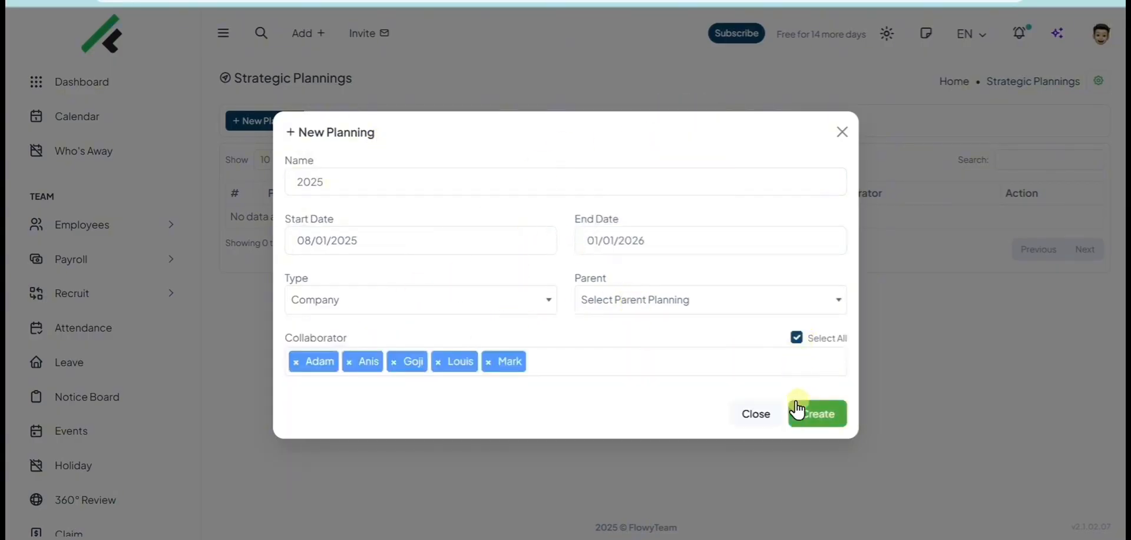
pyautogui.click(802, 414)
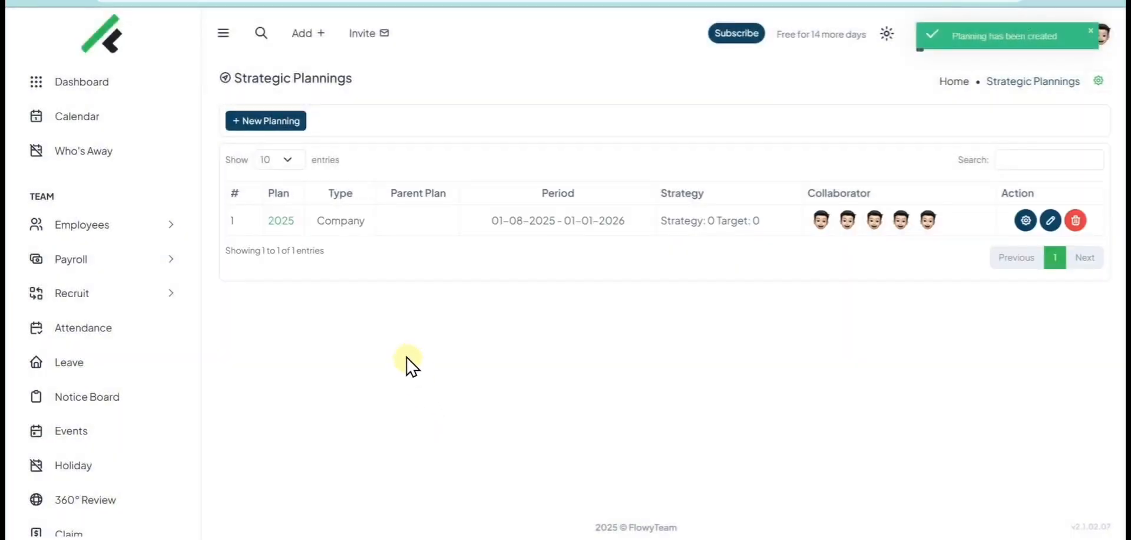
# Open the 2025 planning's edit form to check its details and close it without changes.
pyautogui.click(1050, 219)
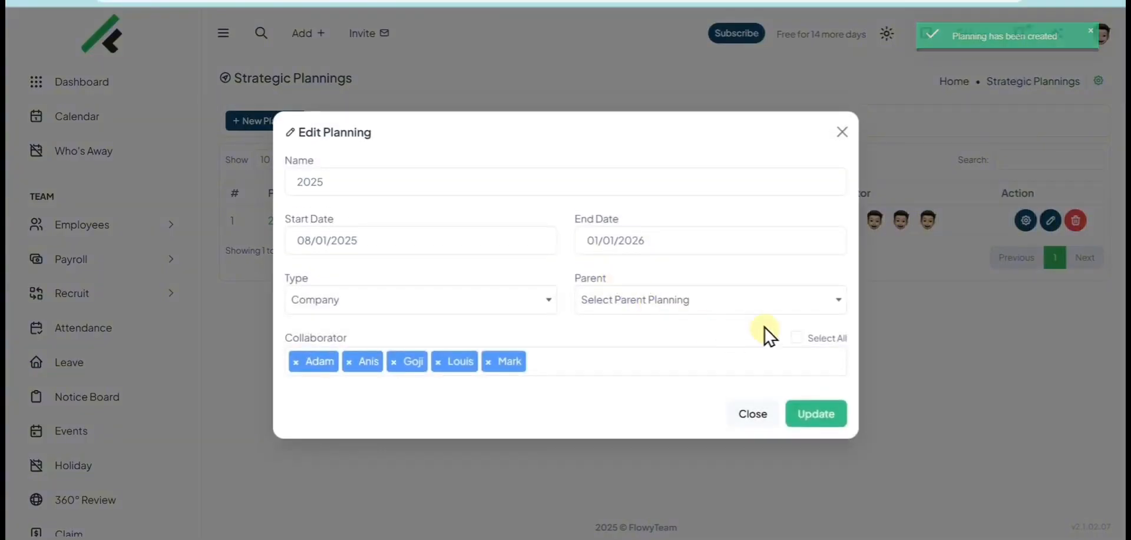
pyautogui.click(842, 134)
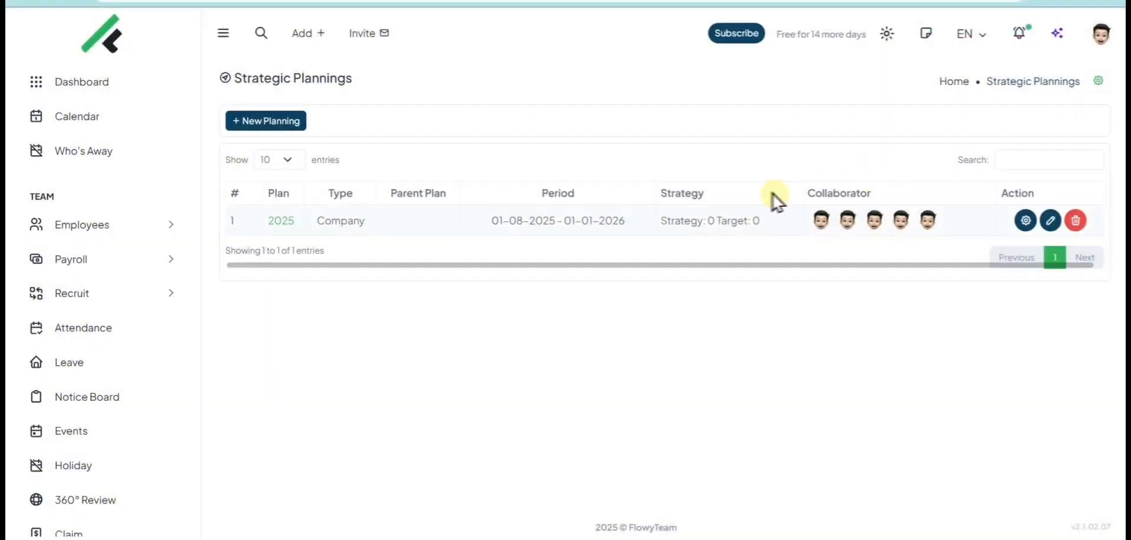
# In the 2025 planning, add one more collaborator to the target "Increase customer retention rate to 85% by the end of the year" and update it.
pyautogui.click(280, 227)
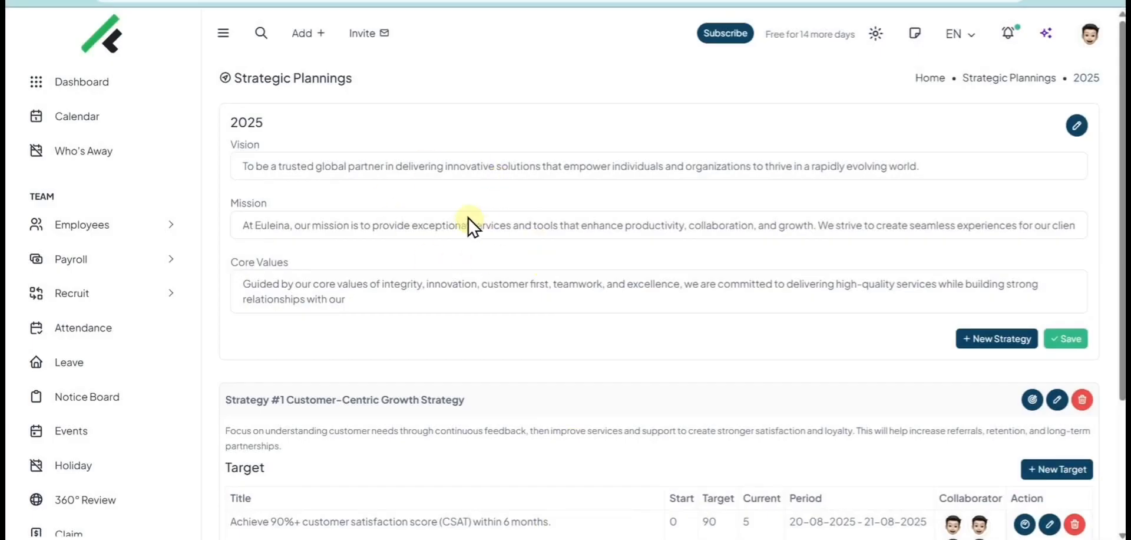
pyautogui.moveTo(1122, 142); pyautogui.dragTo(1122, 270)
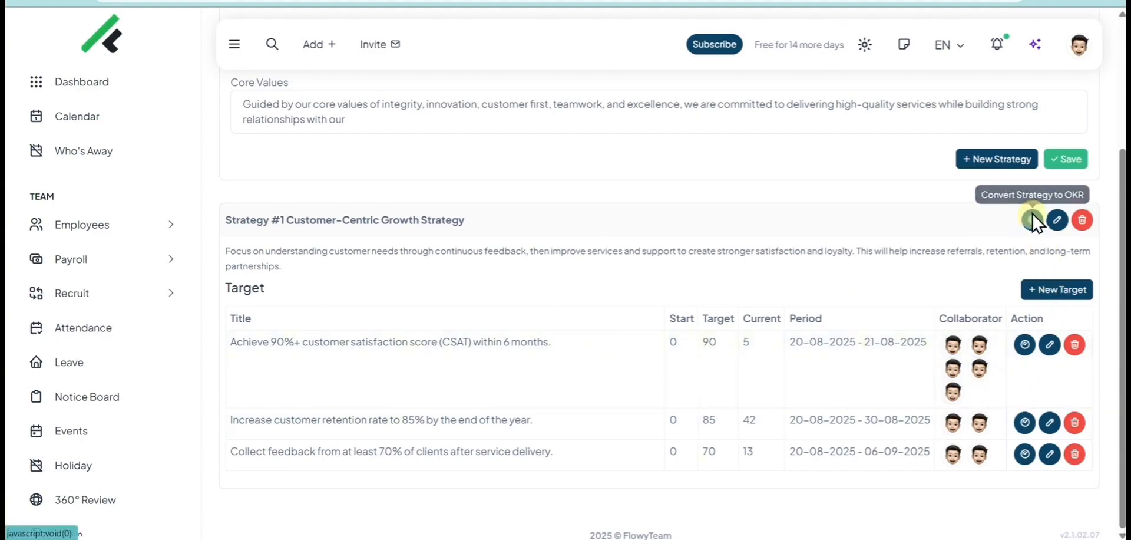
pyautogui.click(1049, 421)
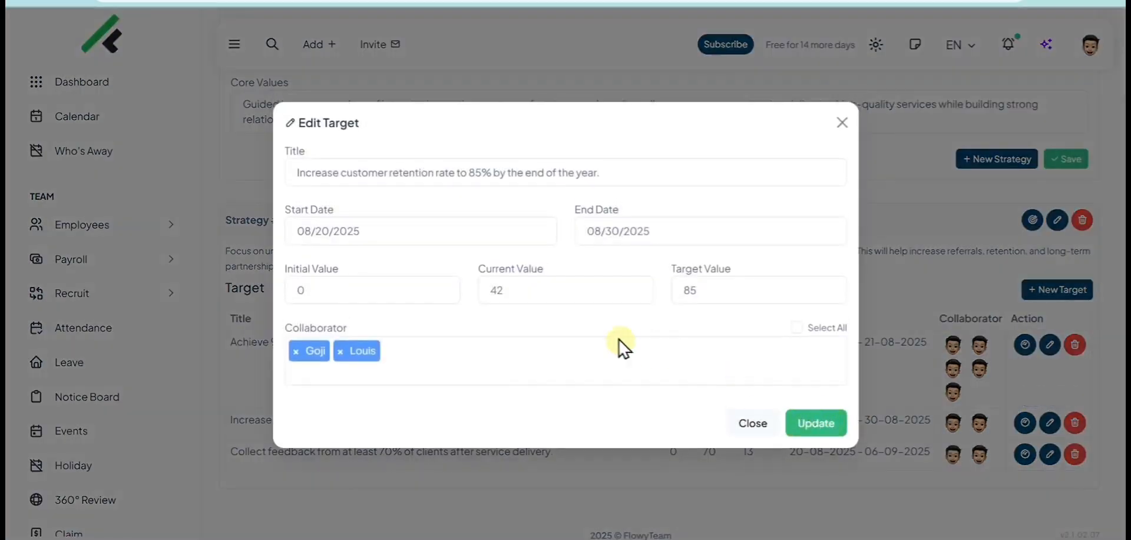
pyautogui.click(451, 357)
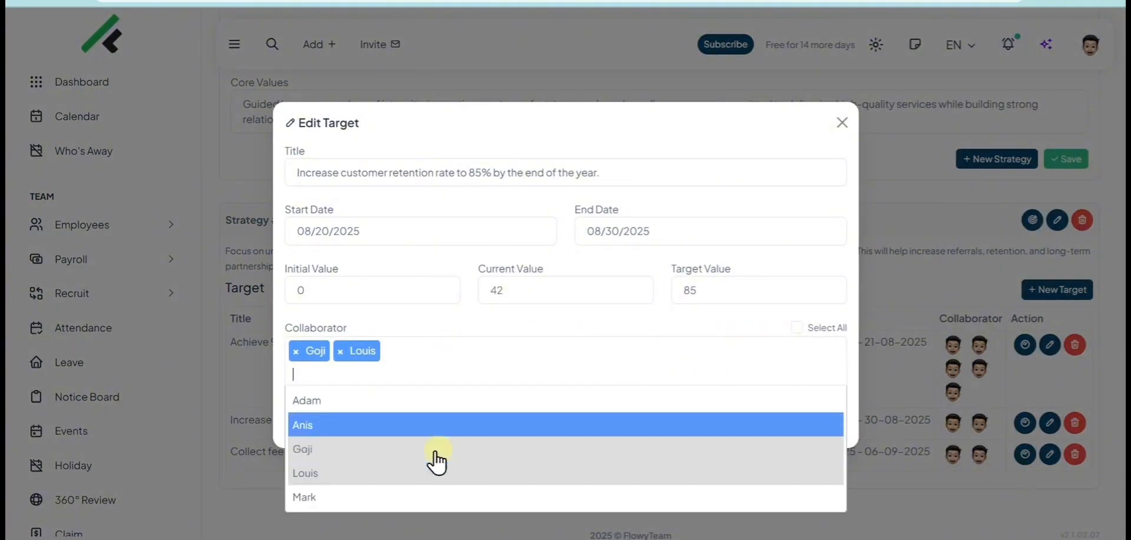
pyautogui.click(408, 403)
pyautogui.click(815, 422)
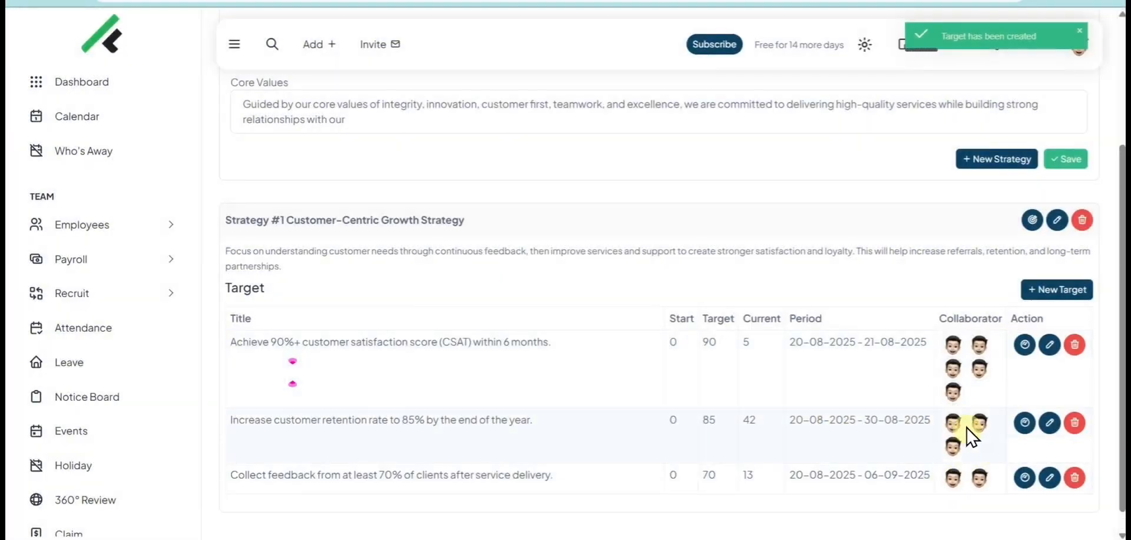
# Convert the Customer-Centric Growth Strategy to an OKR in cycle Q3 2025 with objective type Company.
pyautogui.click(1032, 220)
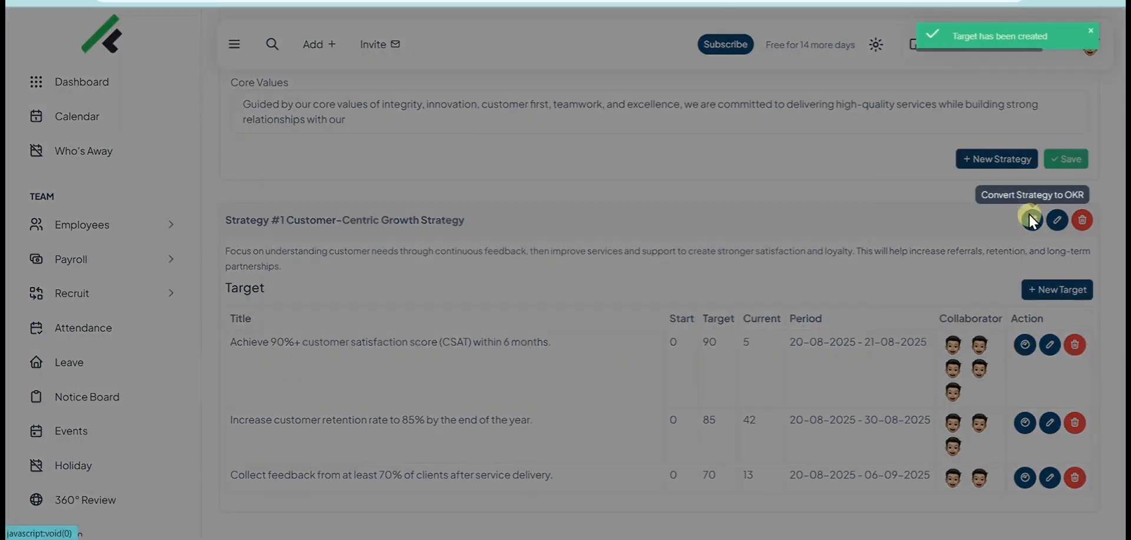
pyautogui.click(348, 240)
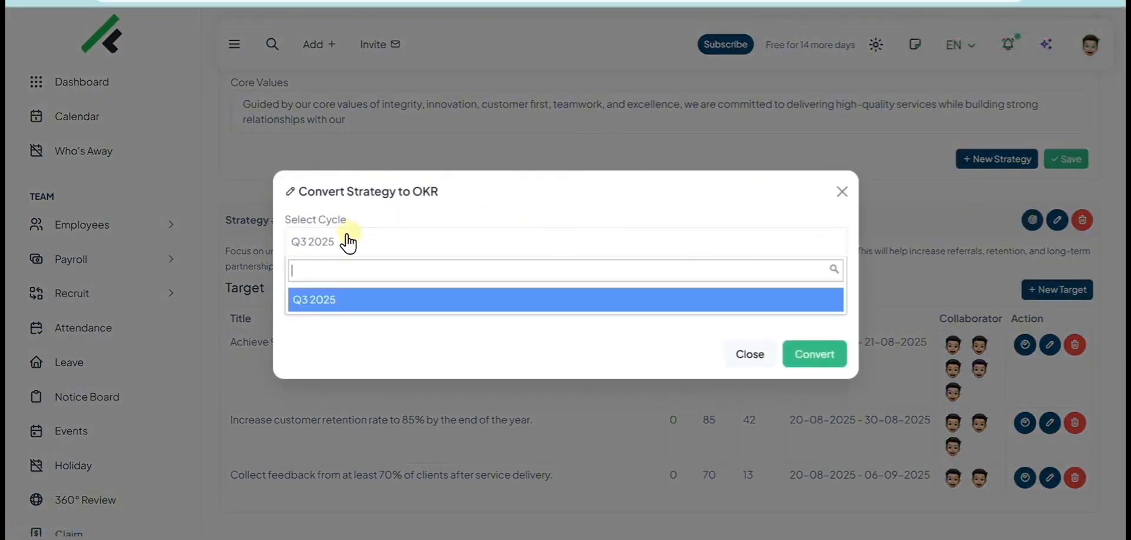
pyautogui.click(369, 242)
pyautogui.click(325, 312)
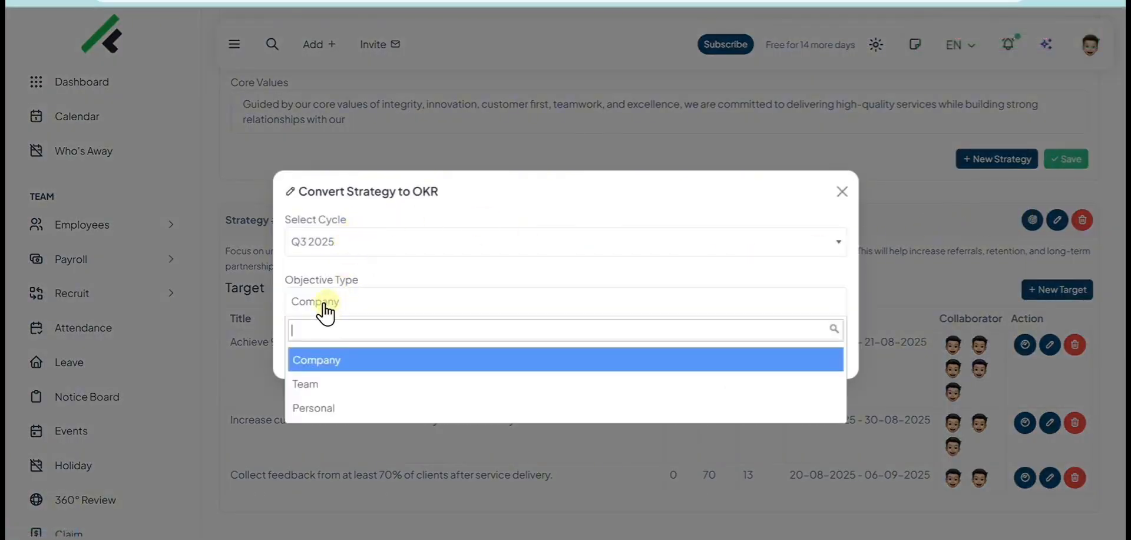
pyautogui.click(329, 318)
pyautogui.click(801, 351)
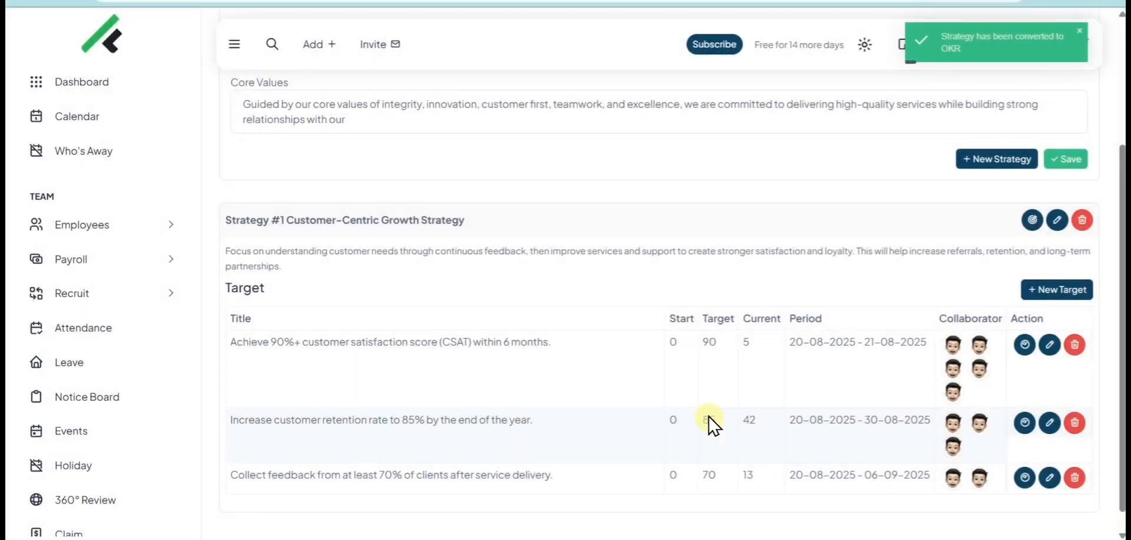
# Open the KPI list and review the daily, weekly and monthly KPIs, returning to today's KPIs.
pyautogui.scroll(-10, 83, 328)
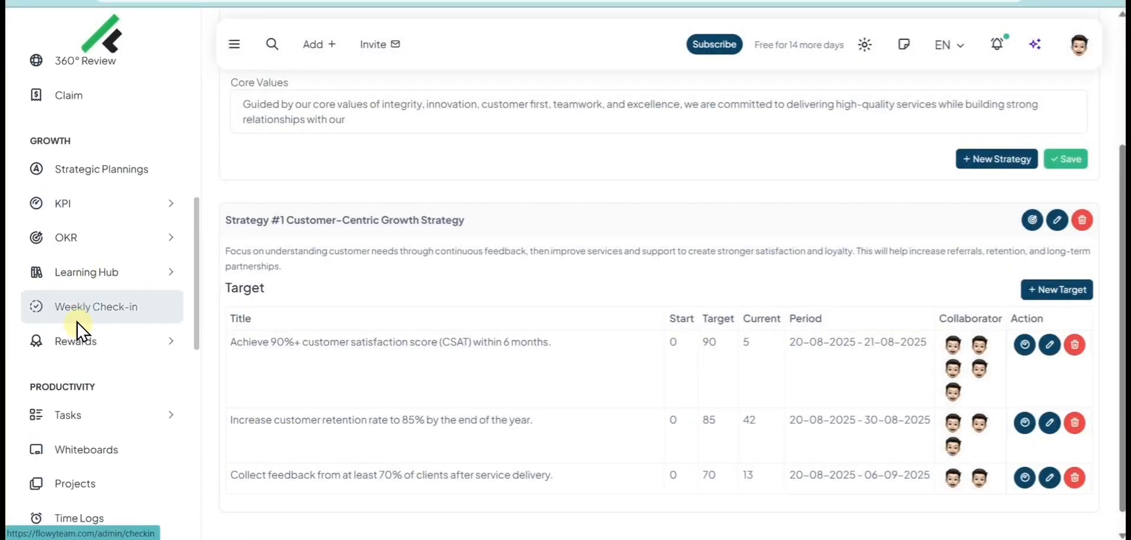
pyautogui.scroll(3, 91, 336)
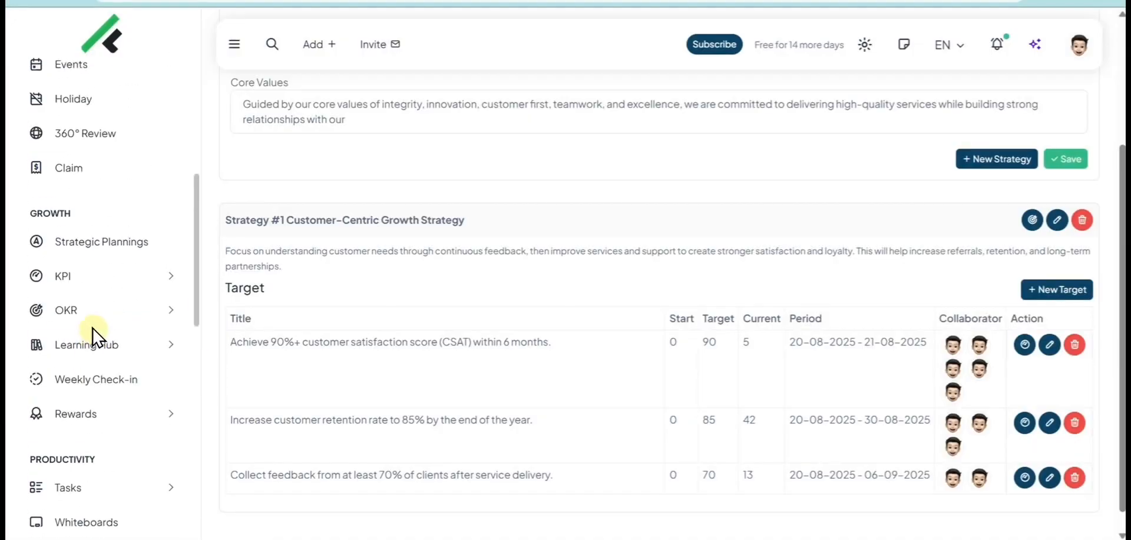
pyautogui.click(141, 275)
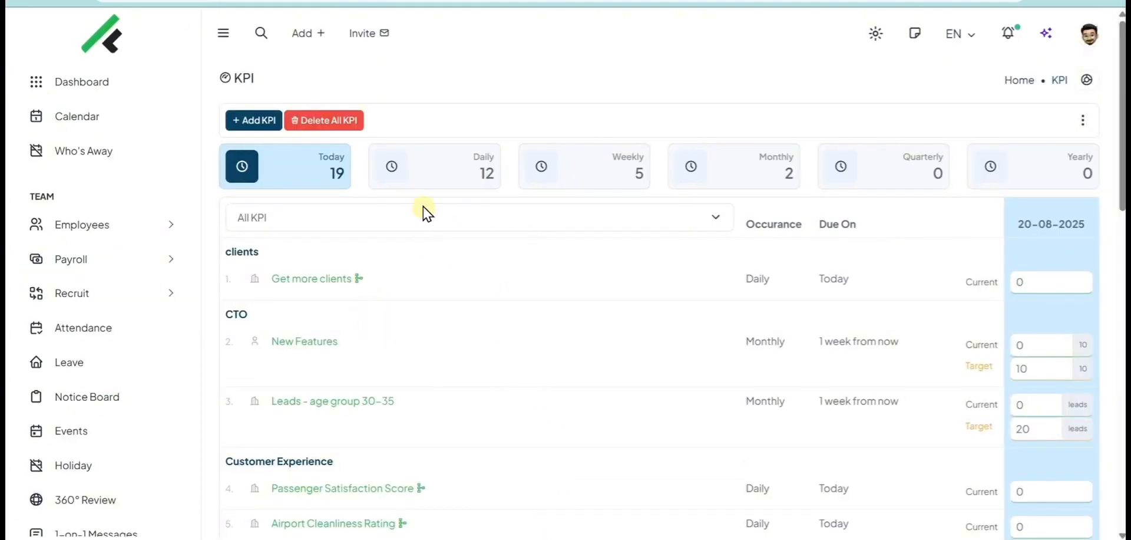
pyautogui.click(430, 180)
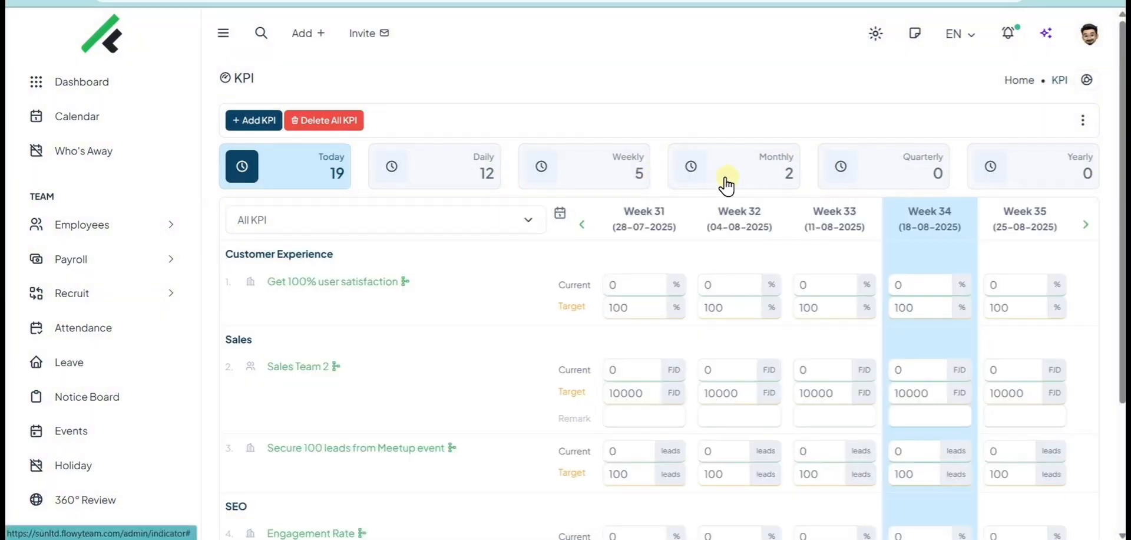
pyautogui.click(728, 183)
pyautogui.click(1093, 121)
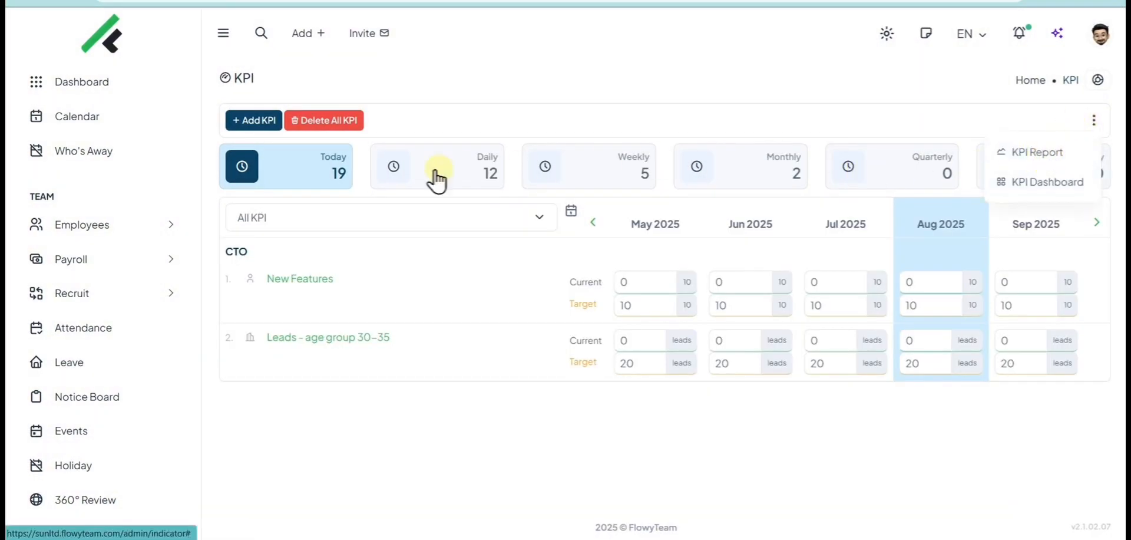
pyautogui.click(337, 170)
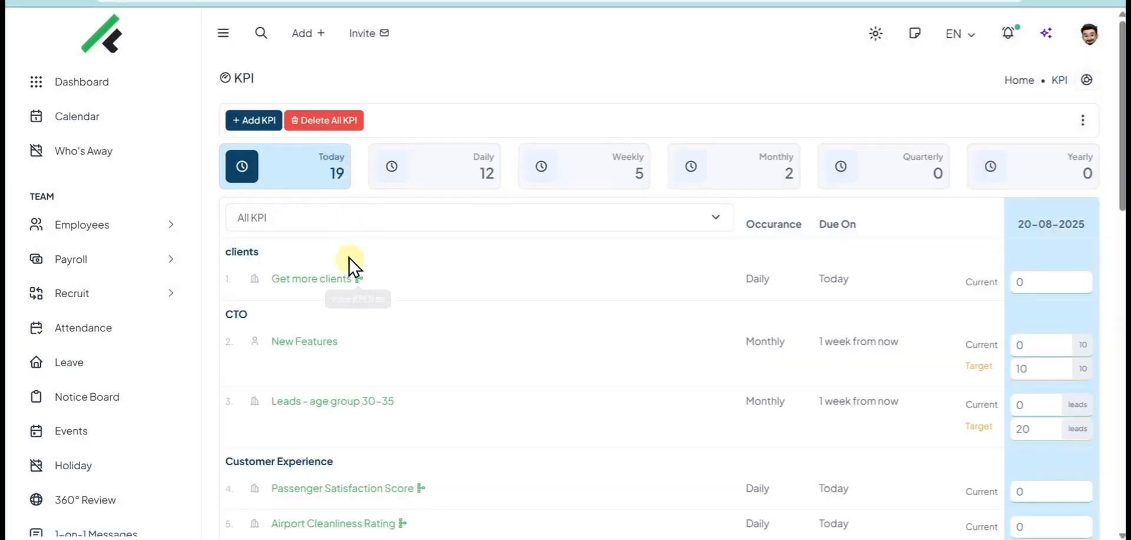
# Link the New Features KPI to the parent KPI On-Time Departure Rate, save it, and view its KPI tree.
pyautogui.click(321, 342)
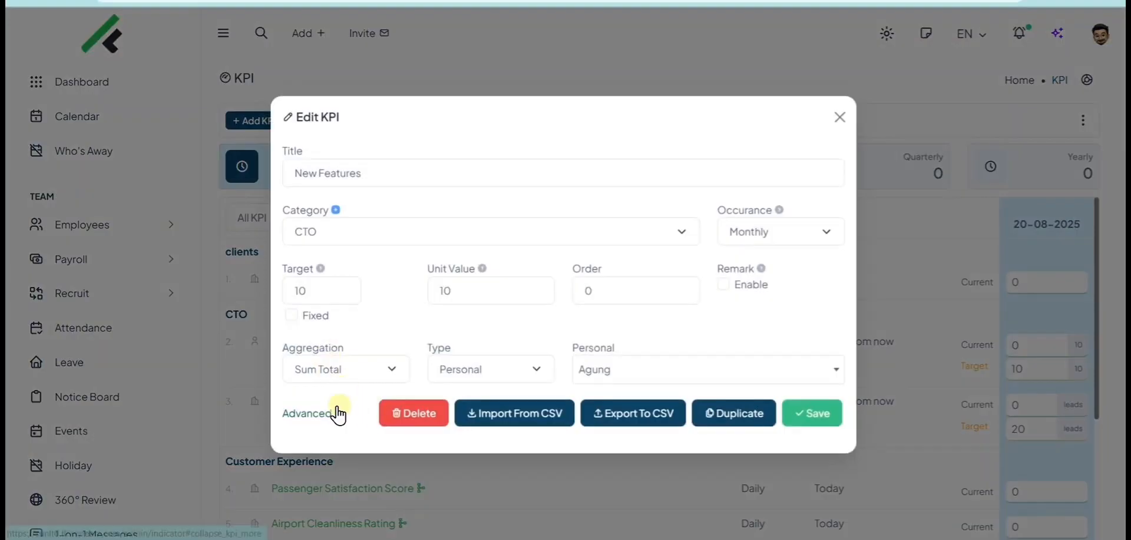
pyautogui.click(334, 409)
pyautogui.scroll(-4, 334, 405)
pyautogui.click(385, 244)
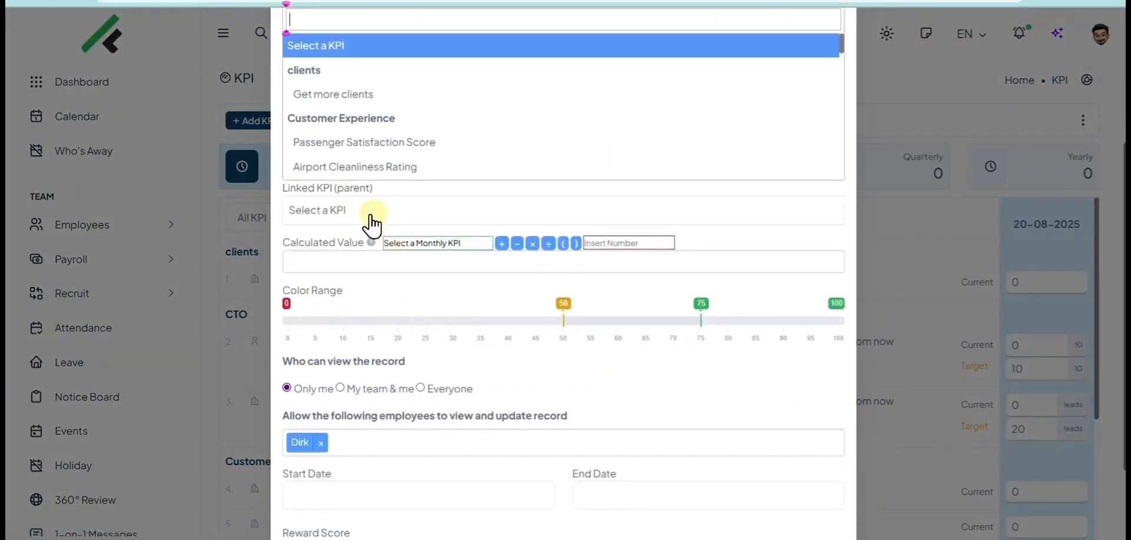
pyautogui.scroll(-3, 374, 142)
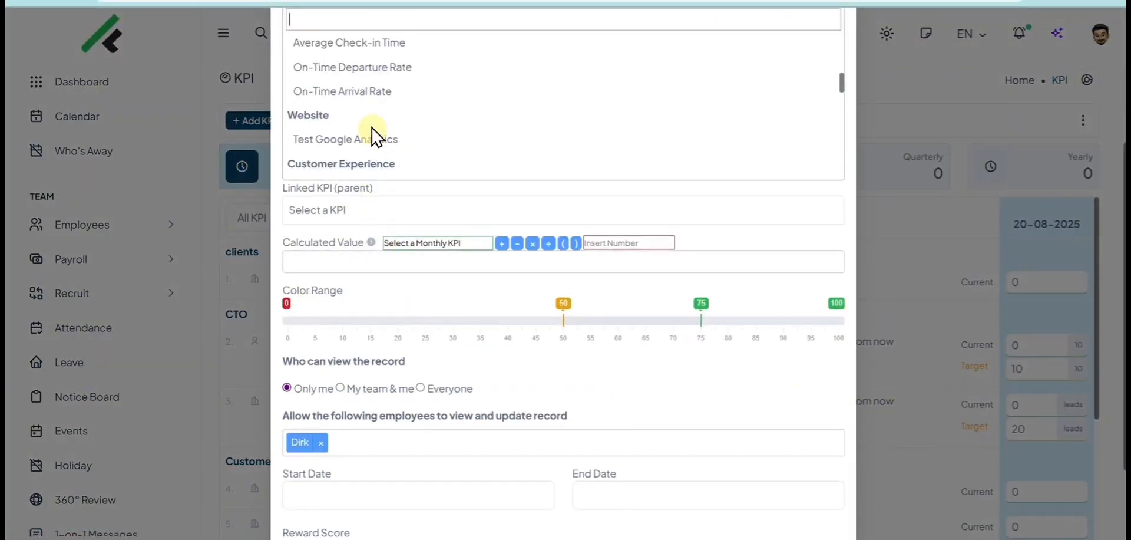
pyautogui.click(383, 70)
pyautogui.scroll(-2, 369, 238)
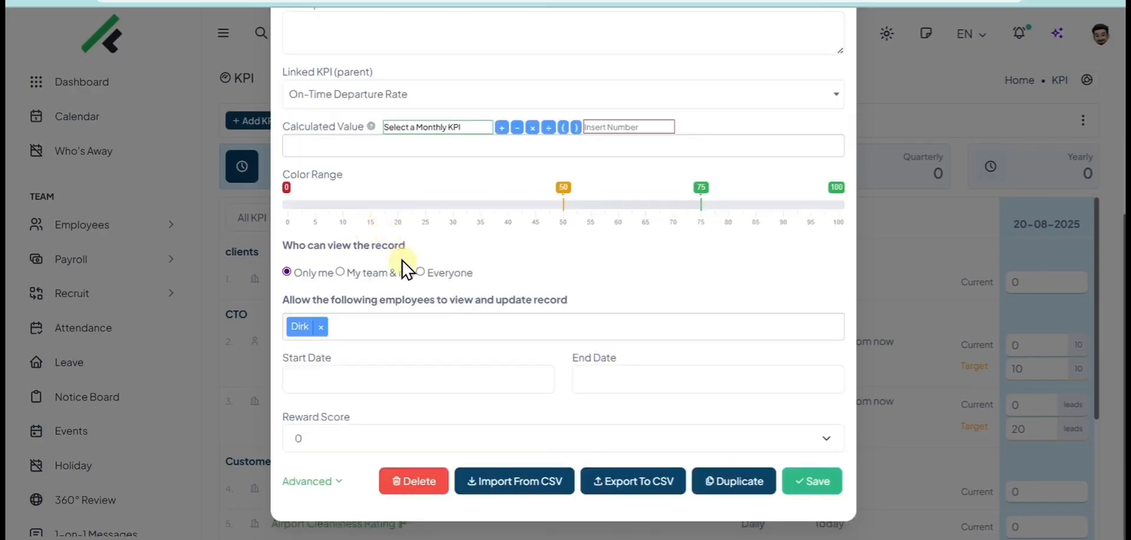
pyautogui.click(796, 478)
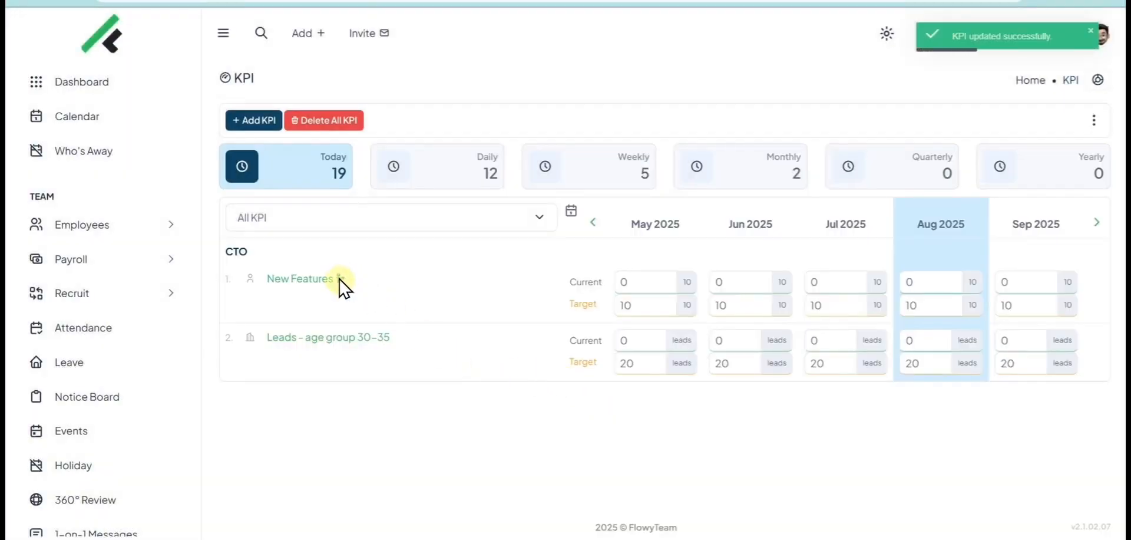
pyautogui.click(342, 277)
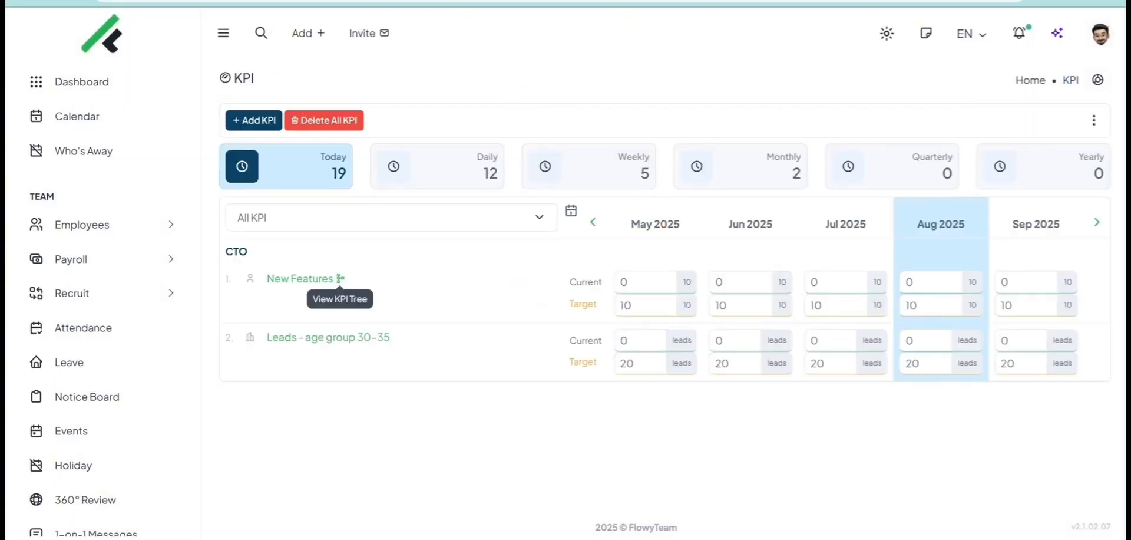
# In the KPI report, select Get 100% user satisfaction and compare it to Passenger Satisfaction Score.
pyautogui.scroll(-6, 164, 236)
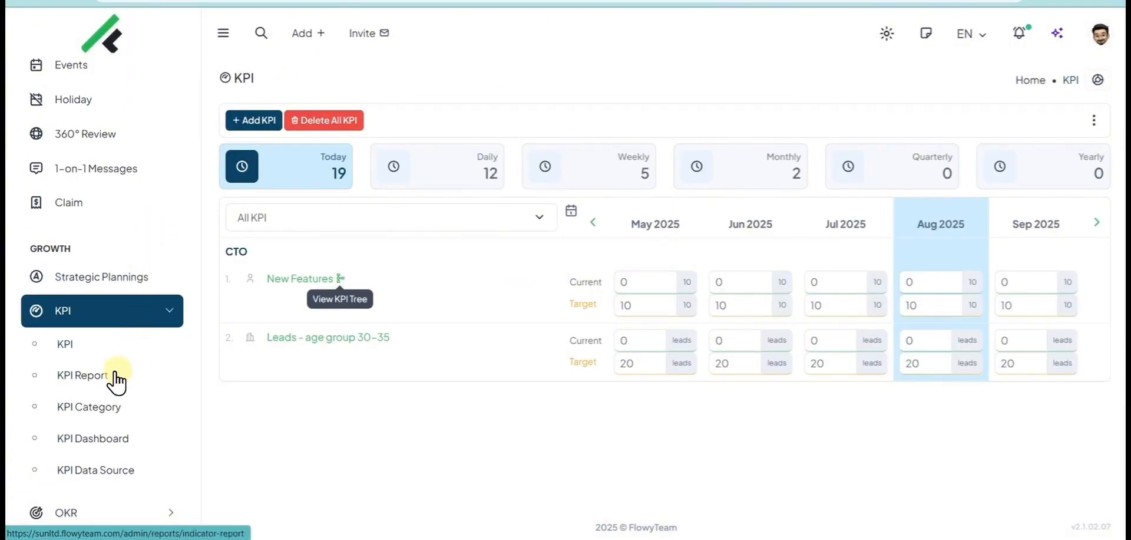
pyautogui.click(107, 380)
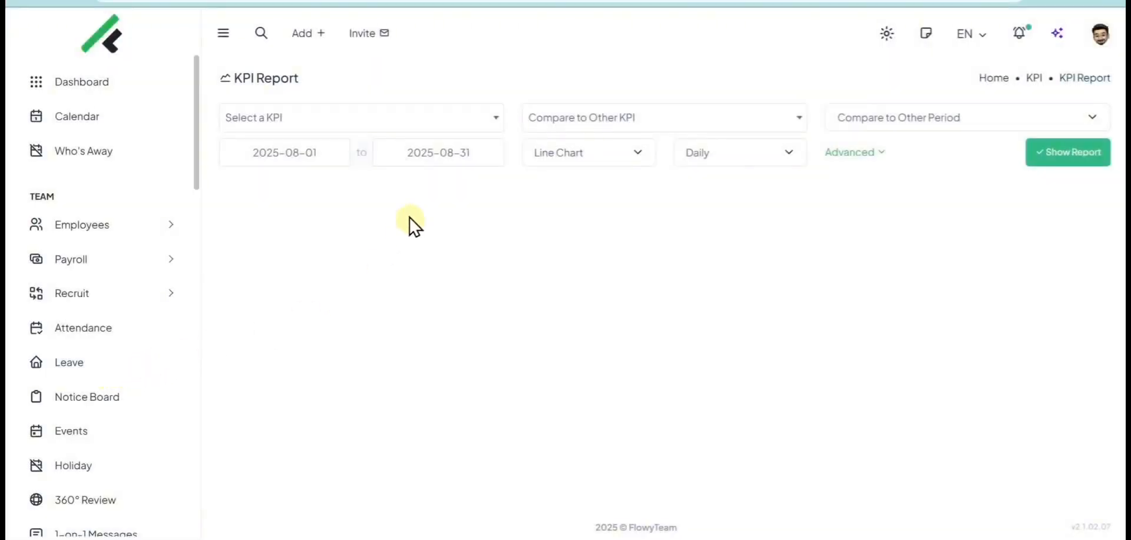
pyautogui.click(412, 123)
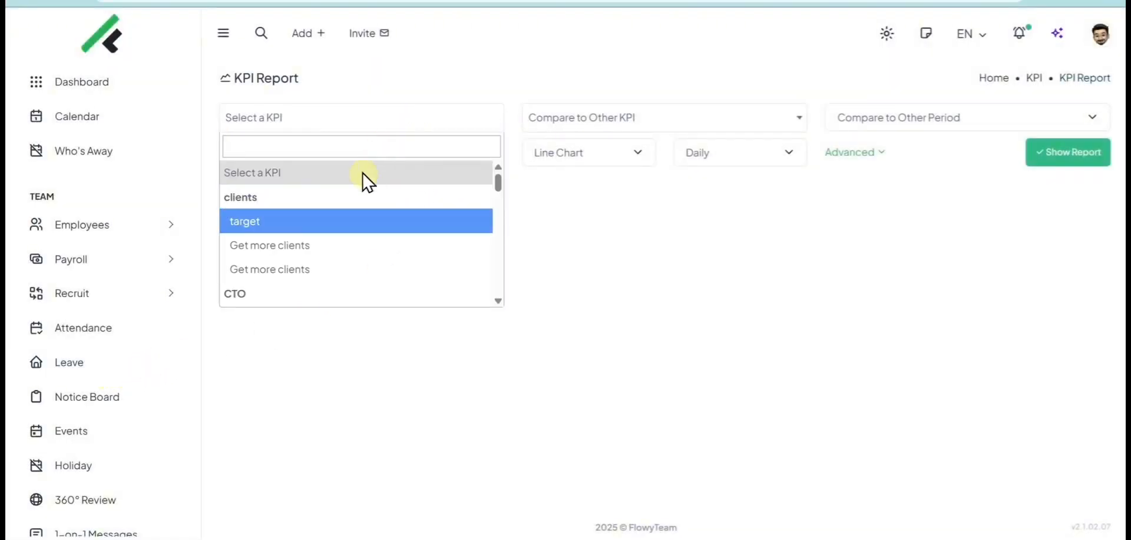
pyautogui.scroll(-5, 329, 255)
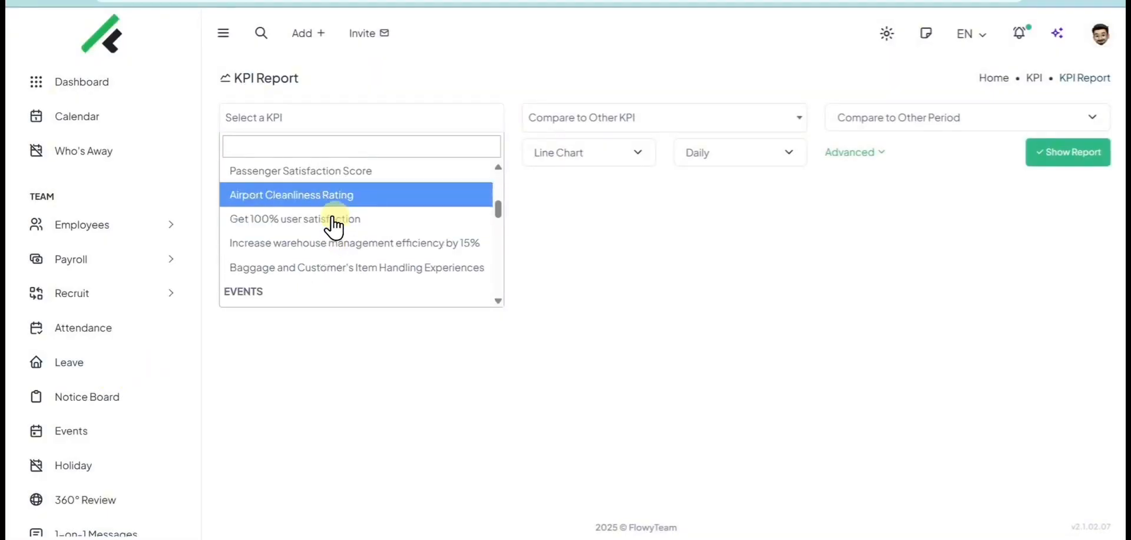
pyautogui.click(330, 219)
pyautogui.click(596, 118)
pyautogui.scroll(-4, 609, 179)
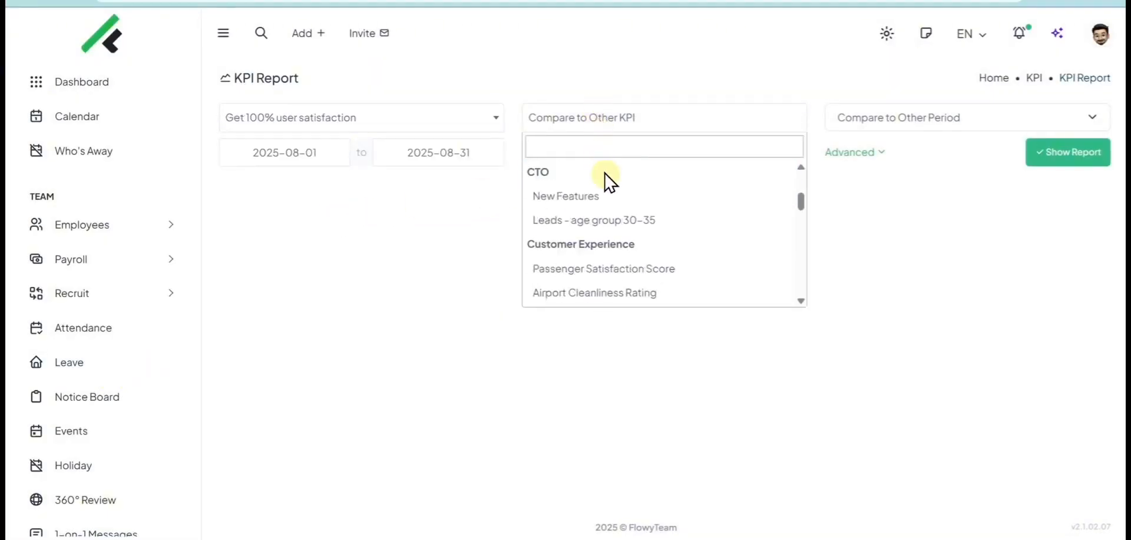
pyautogui.click(614, 170)
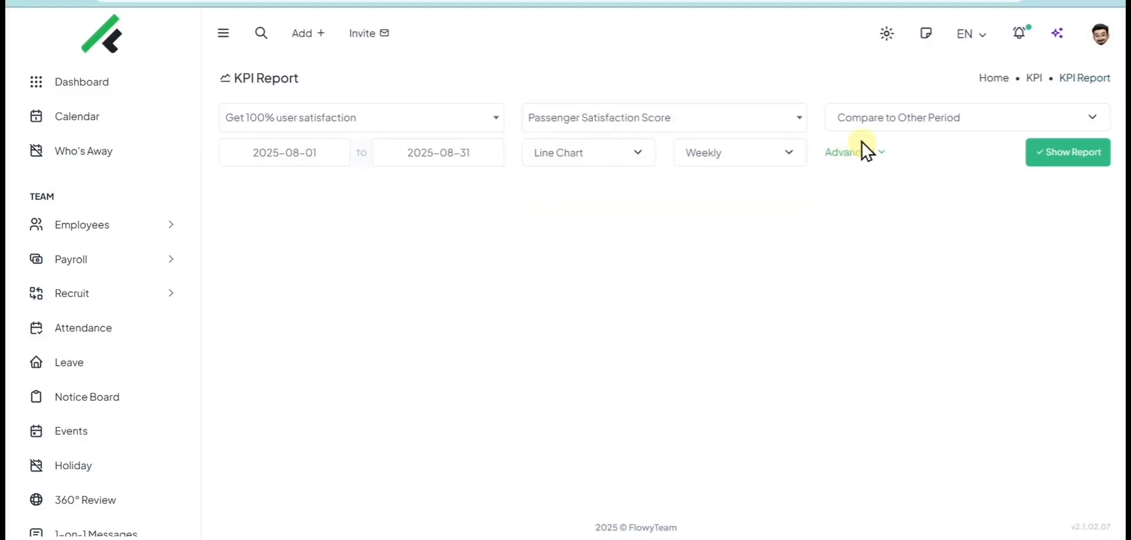
# Show the yearly line chart report from 2020-01-01 to 2025-08-31 with Airport Cleanliness Rating as the comparison KPI.
pyautogui.click(774, 156)
pyautogui.click(702, 230)
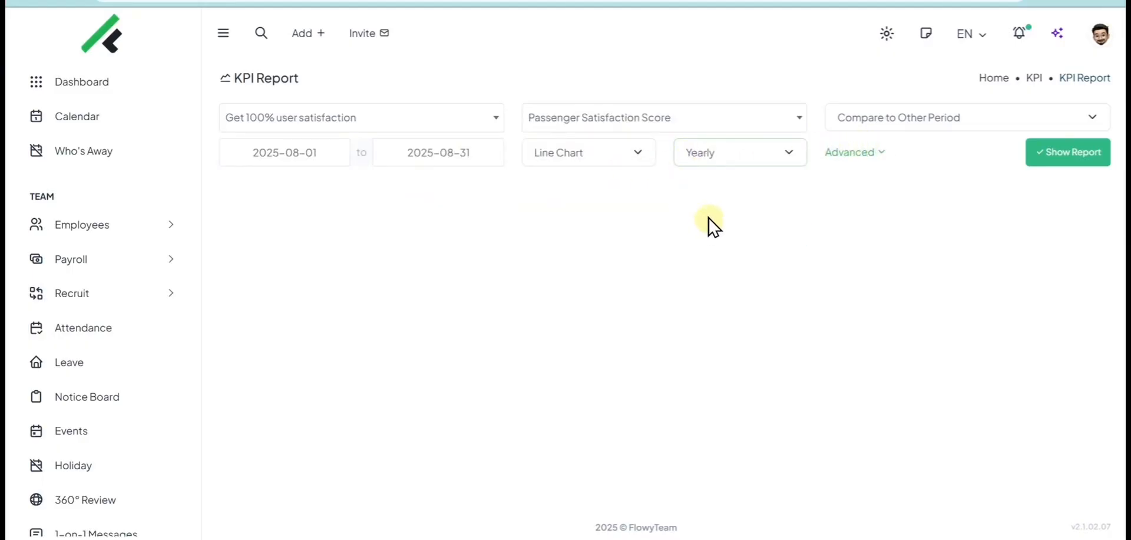
pyautogui.click(1055, 154)
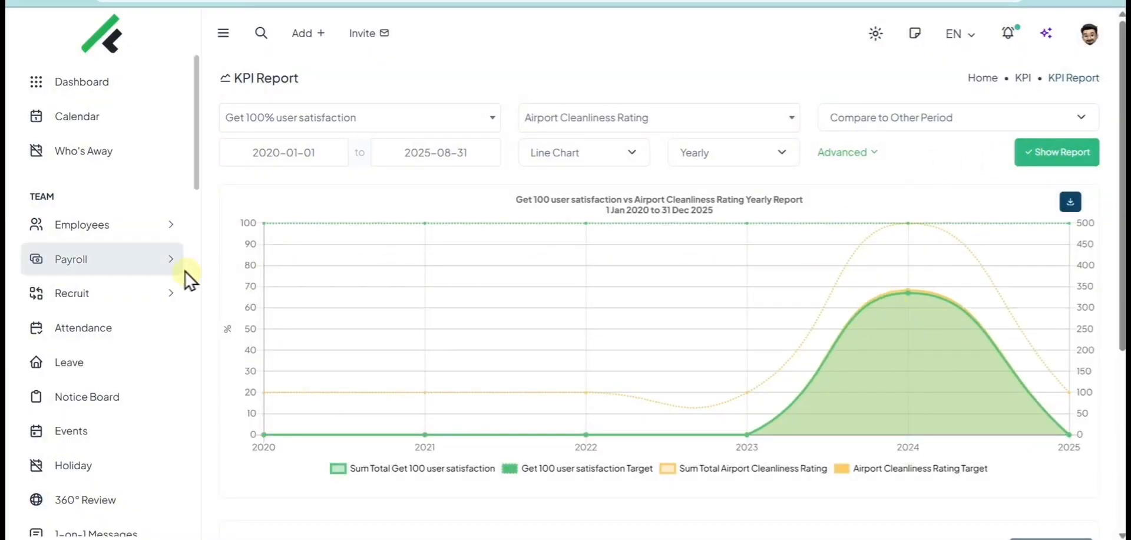
# Review the KPI categories, and open the Operations KPI dashboard in its editor to look through its widgets.
pyautogui.scroll(-5, 96, 278)
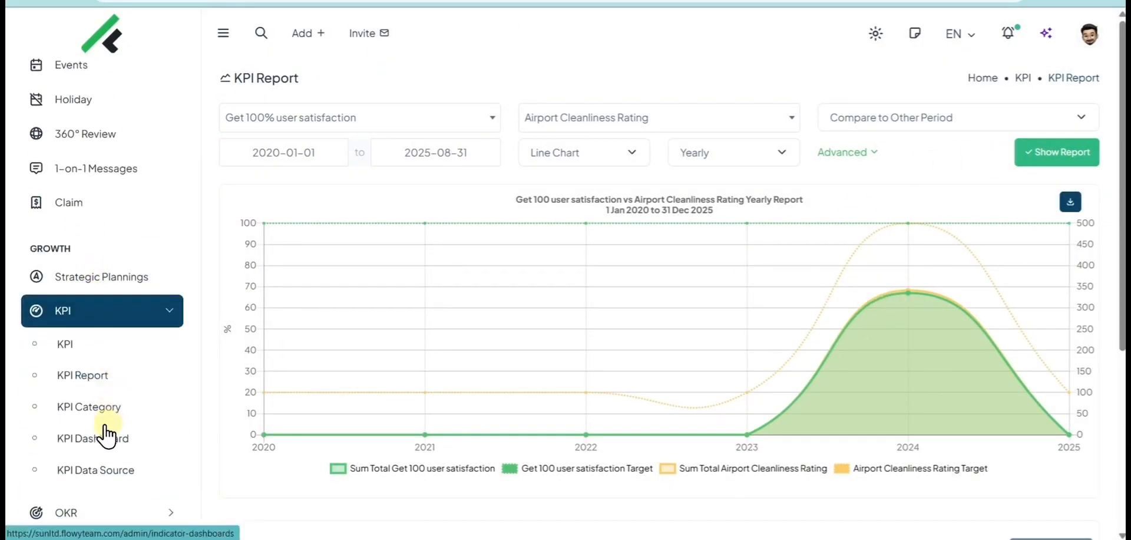
pyautogui.click(97, 407)
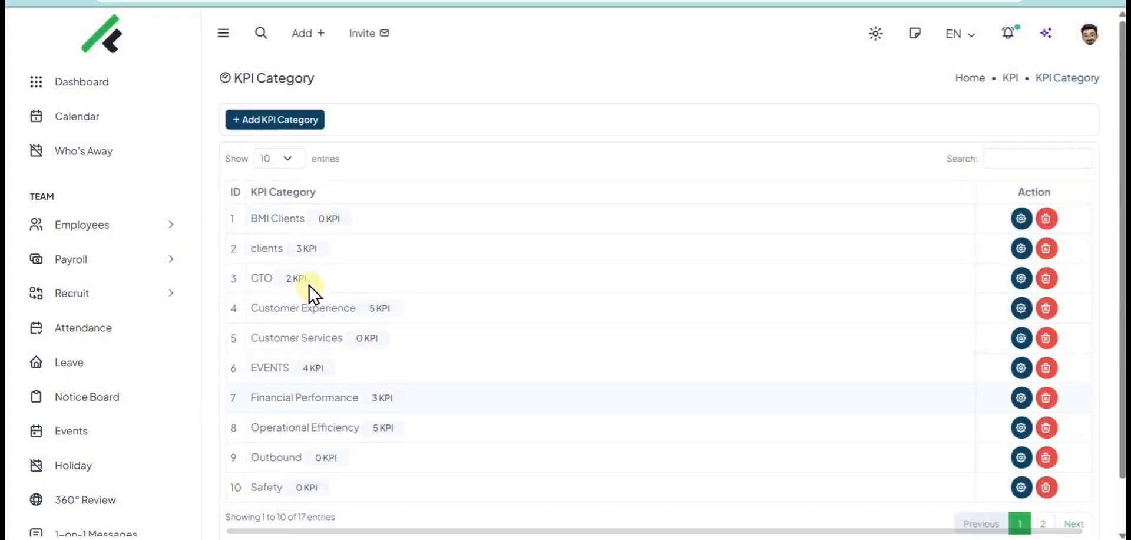
pyautogui.scroll(-6, 157, 323)
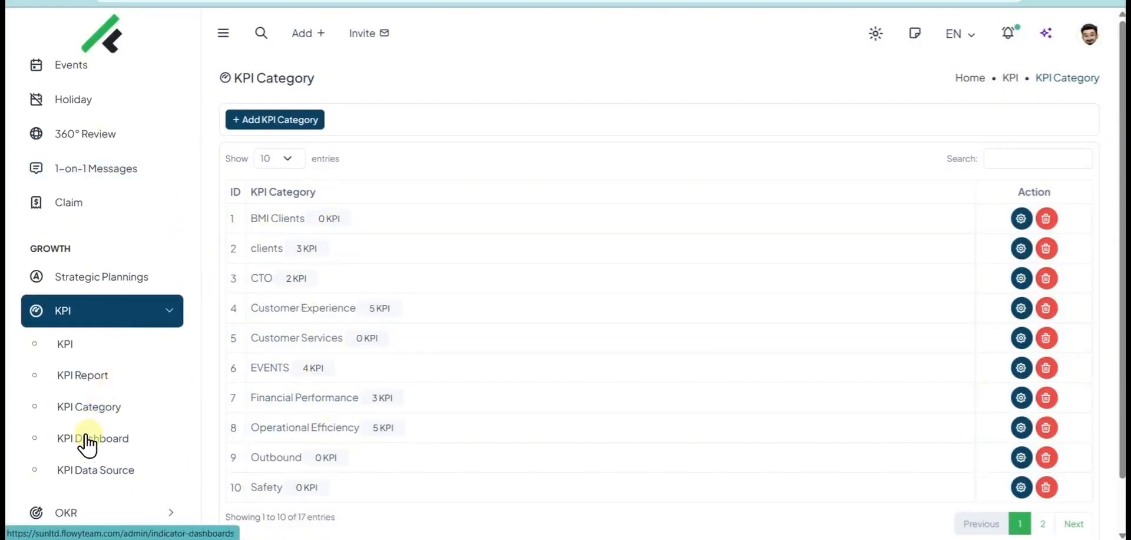
pyautogui.click(87, 447)
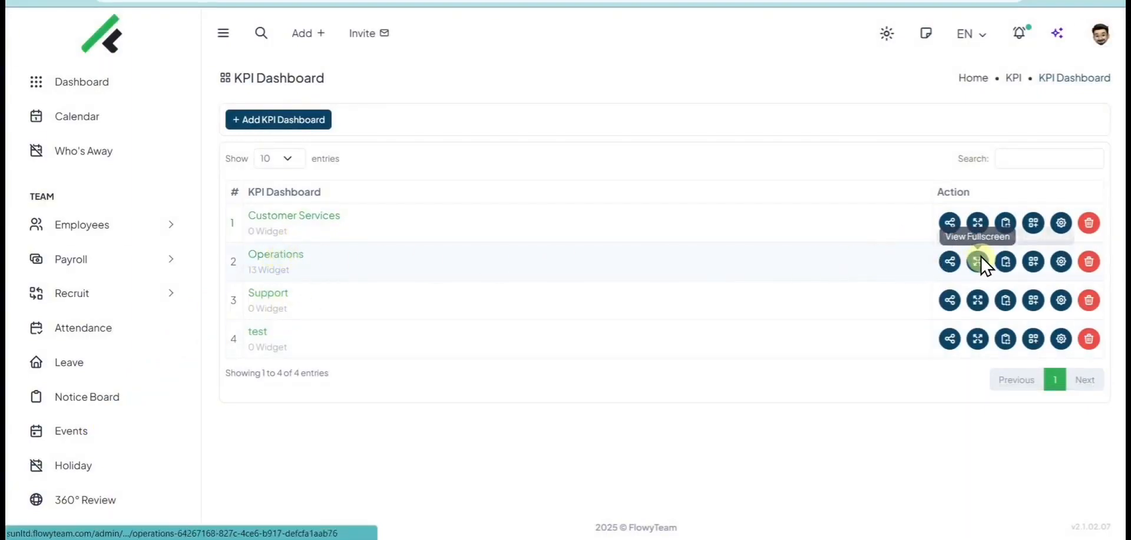
pyautogui.click(1035, 262)
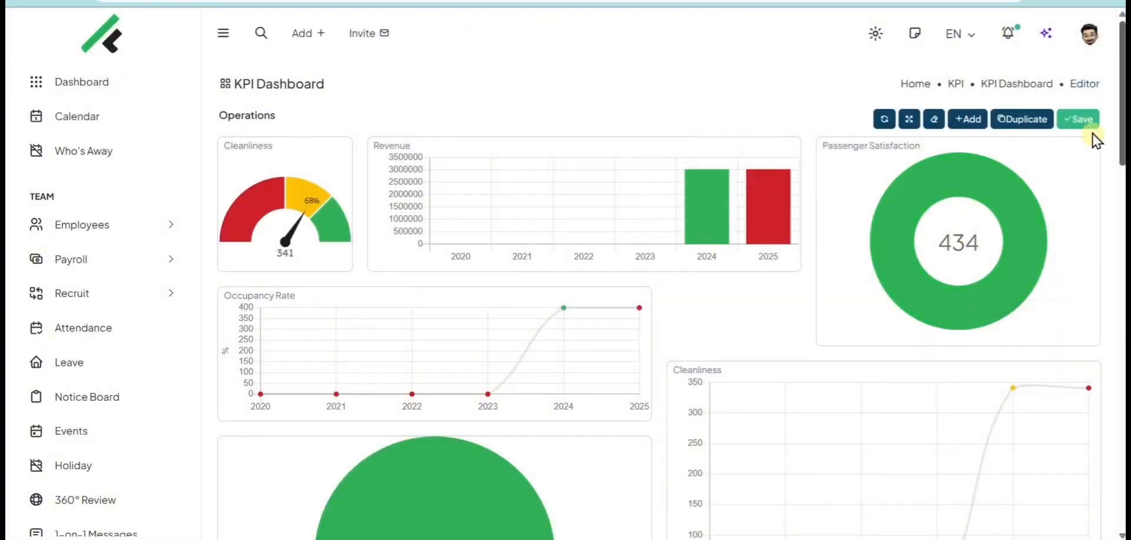
pyautogui.scroll(-10, 1094, 139)
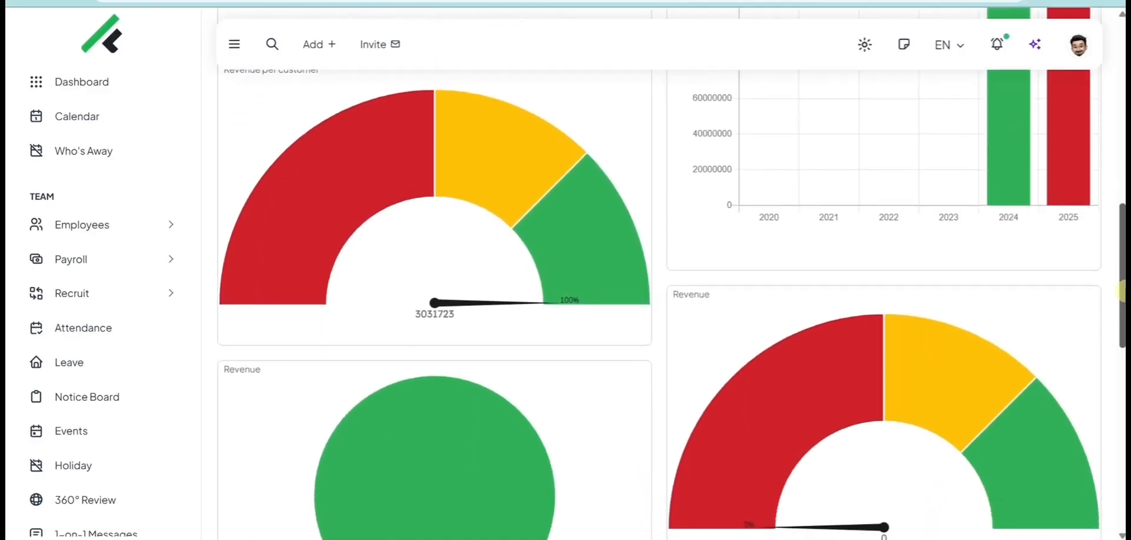
# Shrink the Passenger Satisfaction widget so it sits between the Cleanliness gauge and the Revenue bar chart.
pyautogui.moveTo(1122, 289); pyautogui.dragTo(1117, 106)
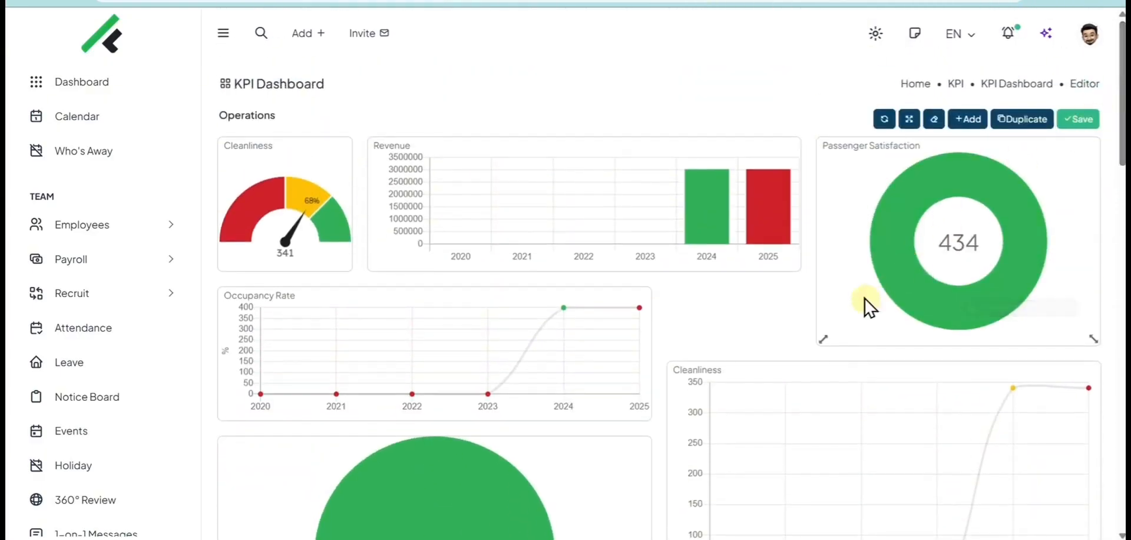
pyautogui.moveTo(823, 338); pyautogui.dragTo(610, 213)
# Start a new dashboard widget labelled Performance and assign it the Get more clients KPI.
pyautogui.click(967, 118)
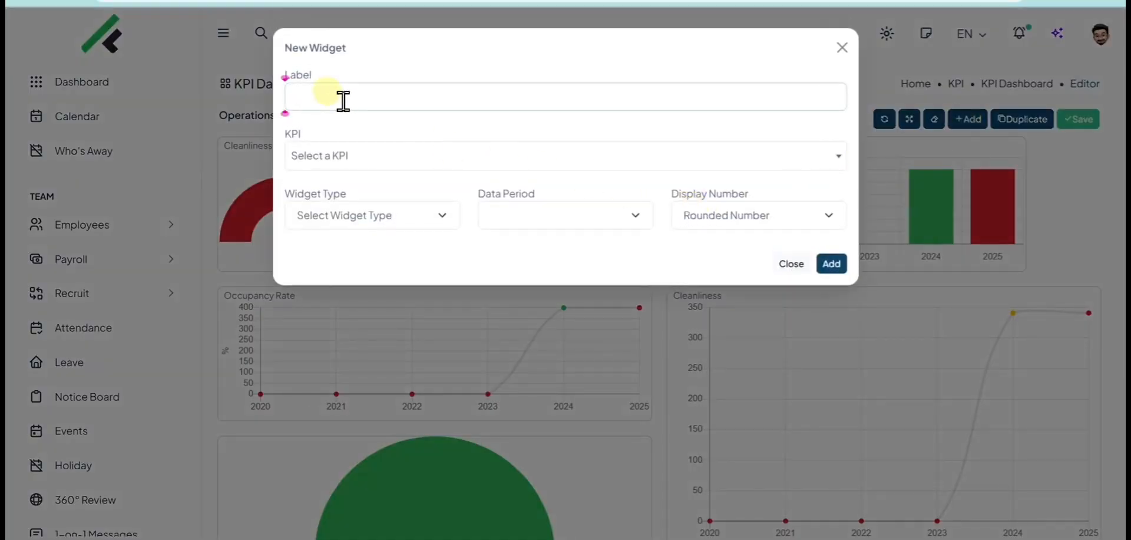
pyautogui.write('Performance')
pyautogui.click(366, 152)
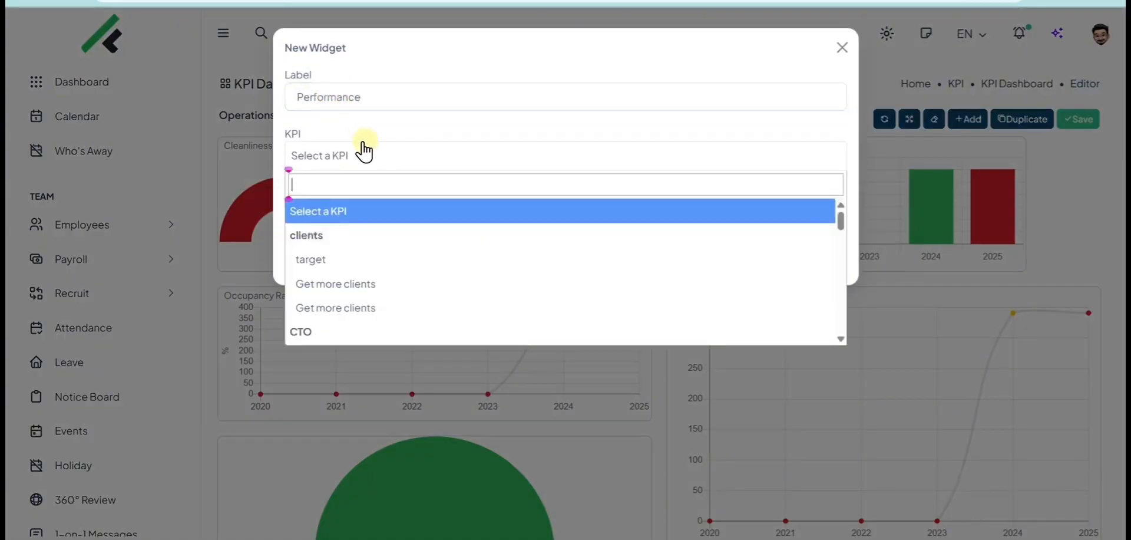
pyautogui.scroll(-3, 386, 196)
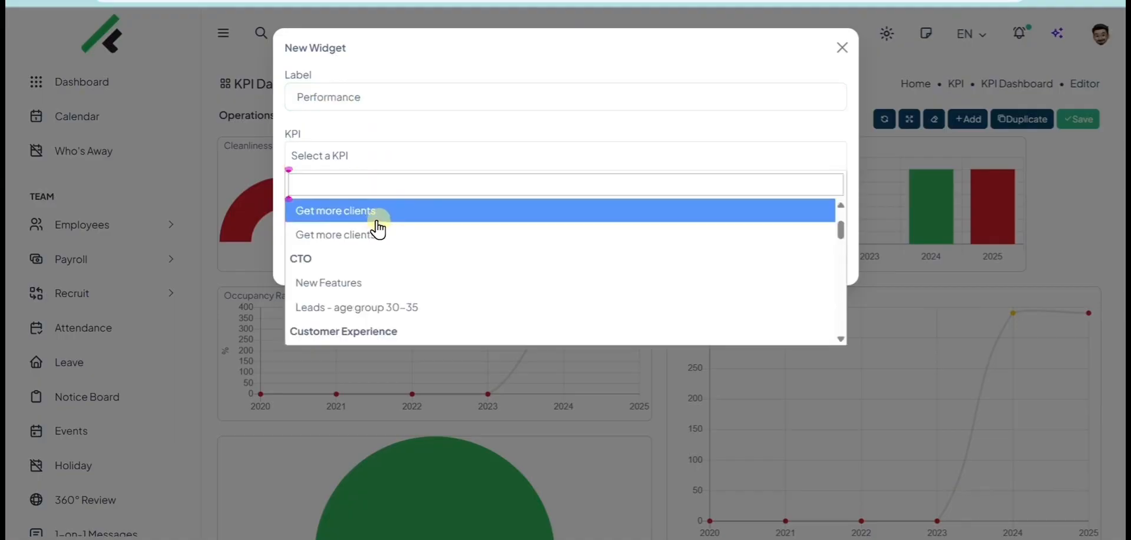
pyautogui.click(377, 219)
# Configure the Performance widget as a bar chart with data period All and rounded numbers, and add it to the dashboard.
pyautogui.click(361, 216)
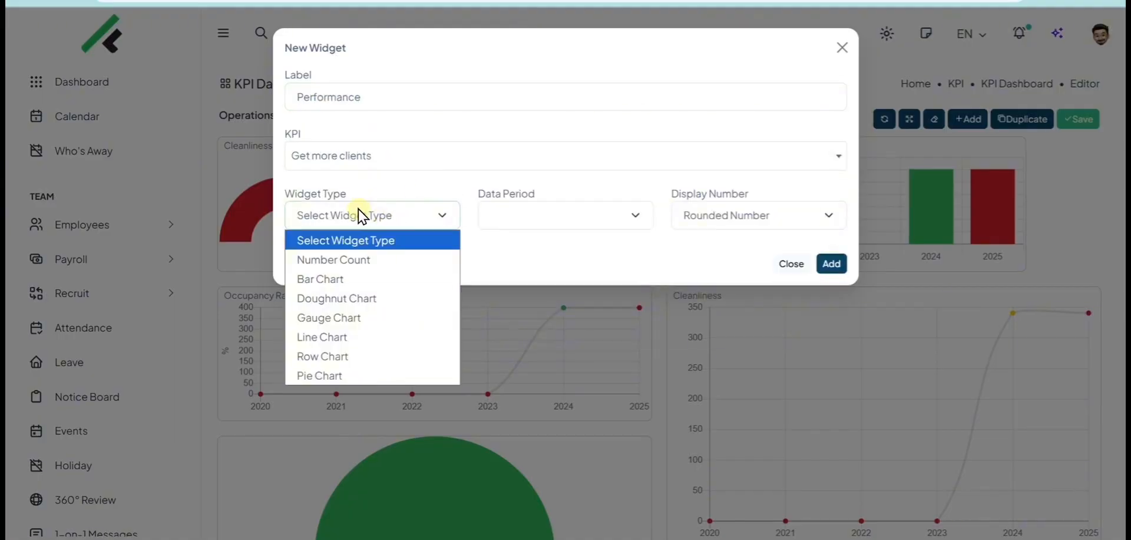
pyautogui.click(343, 277)
pyautogui.click(497, 225)
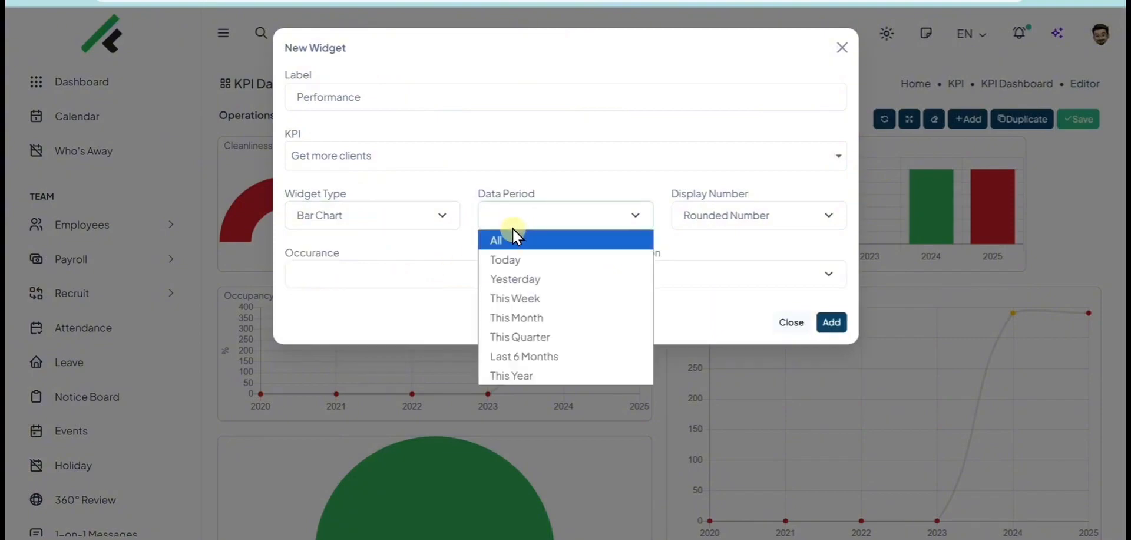
pyautogui.click(516, 239)
pyautogui.click(729, 221)
pyautogui.click(727, 222)
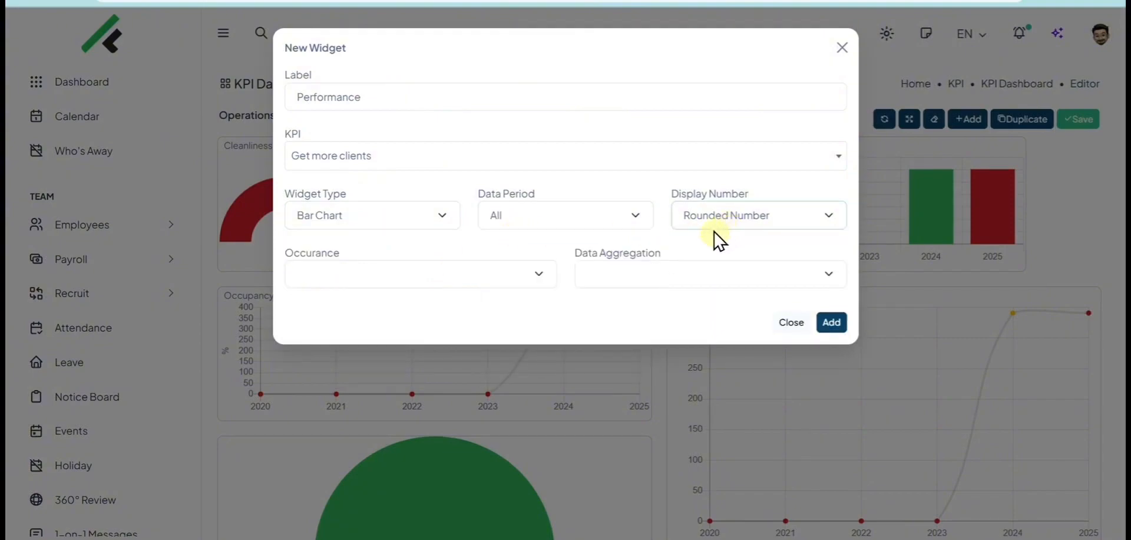
pyautogui.click(825, 320)
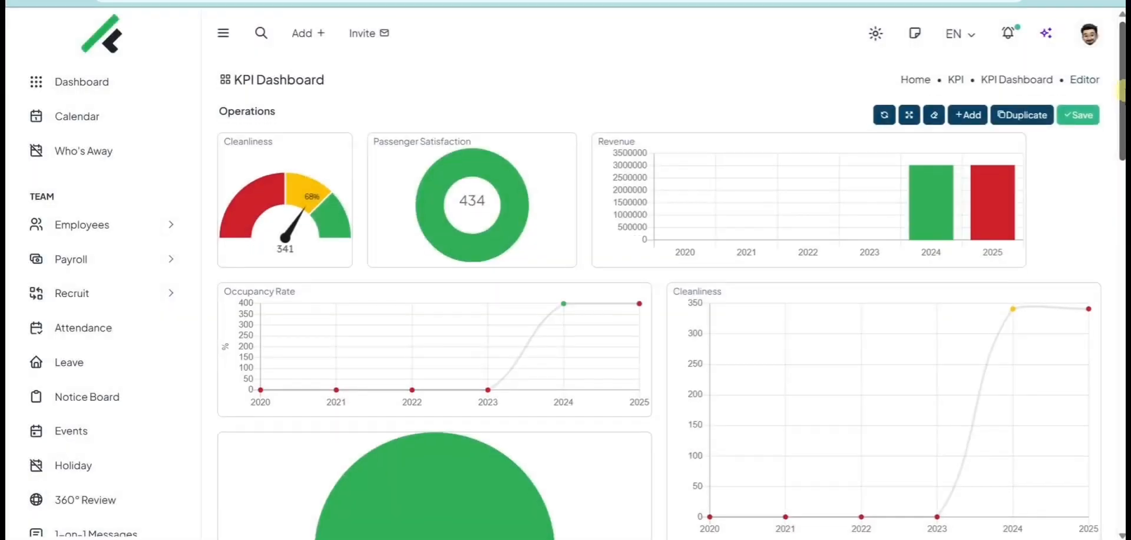
# Narrow the Performance widget and move it up above the Lead widget, beside the Engagement Rate gauge.
pyautogui.moveTo(1122, 53); pyautogui.dragTo(1122, 466)
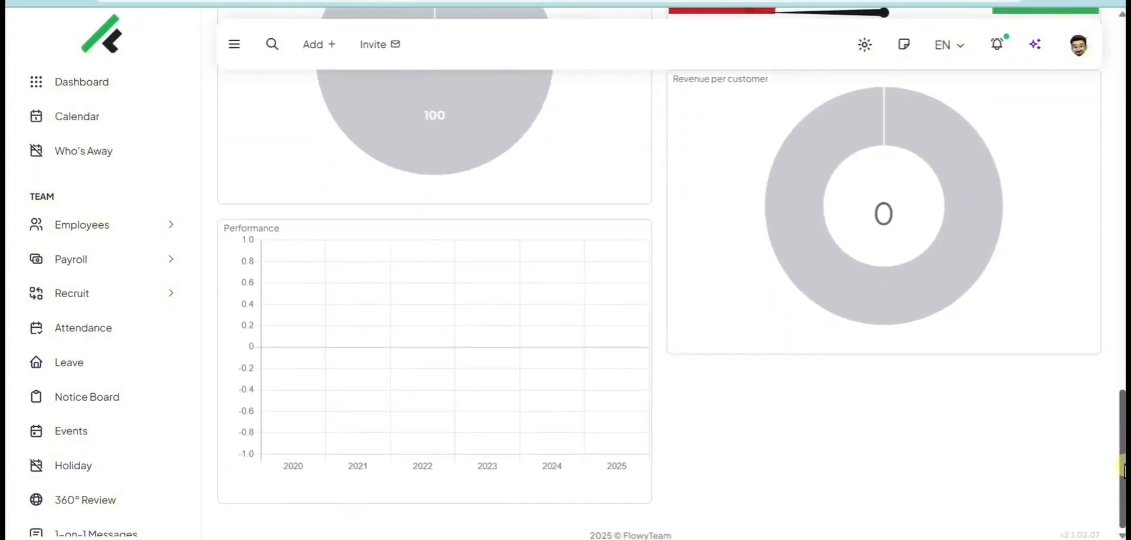
pyautogui.moveTo(291, 228); pyautogui.dragTo(300, 256)
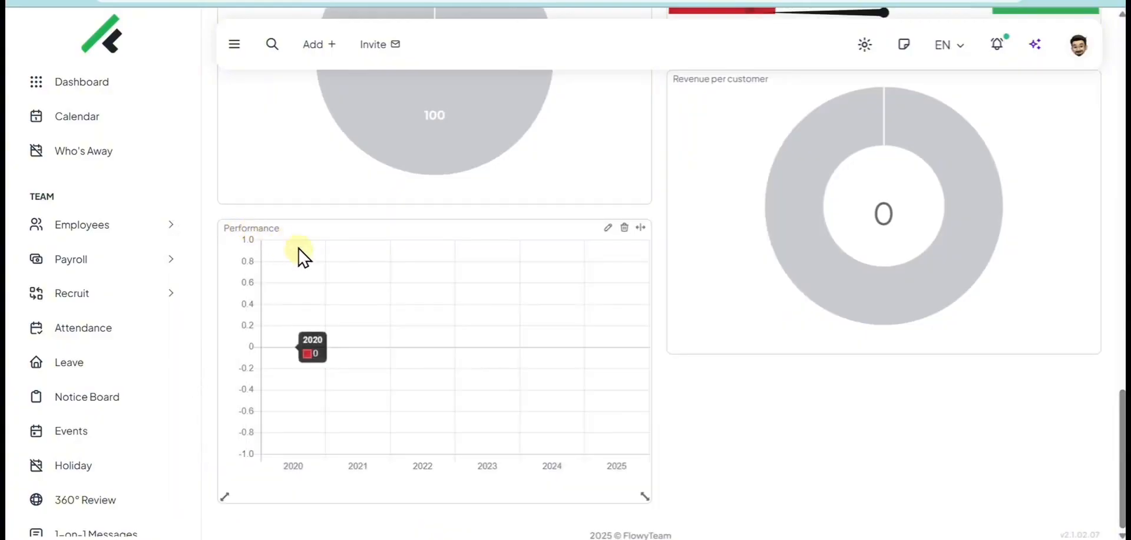
pyautogui.moveTo(220, 498); pyautogui.dragTo(366, 380)
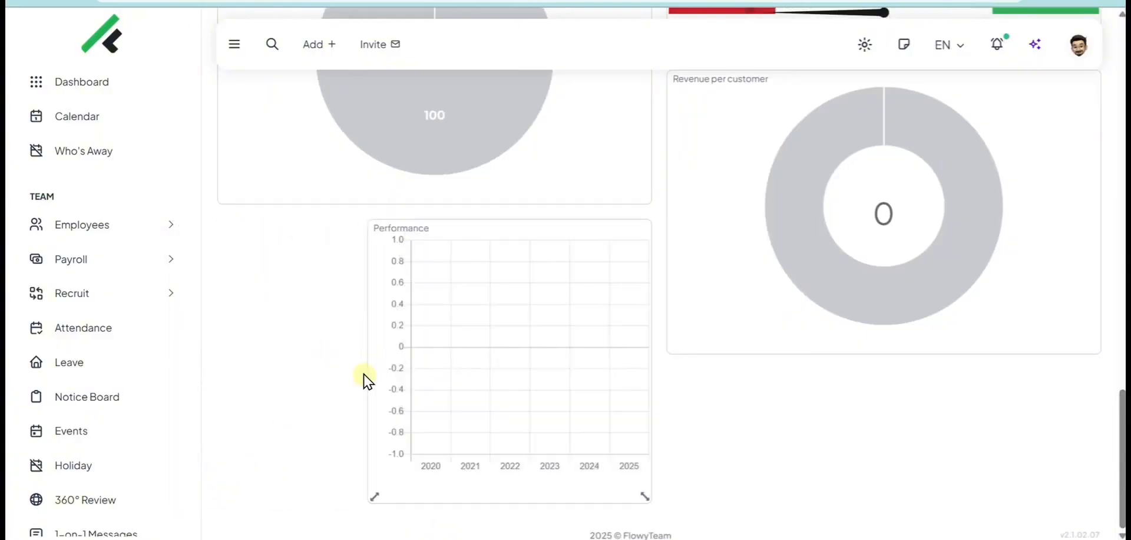
pyautogui.moveTo(497, 391); pyautogui.dragTo(434, 101)
pyautogui.scroll(5, 480, 263)
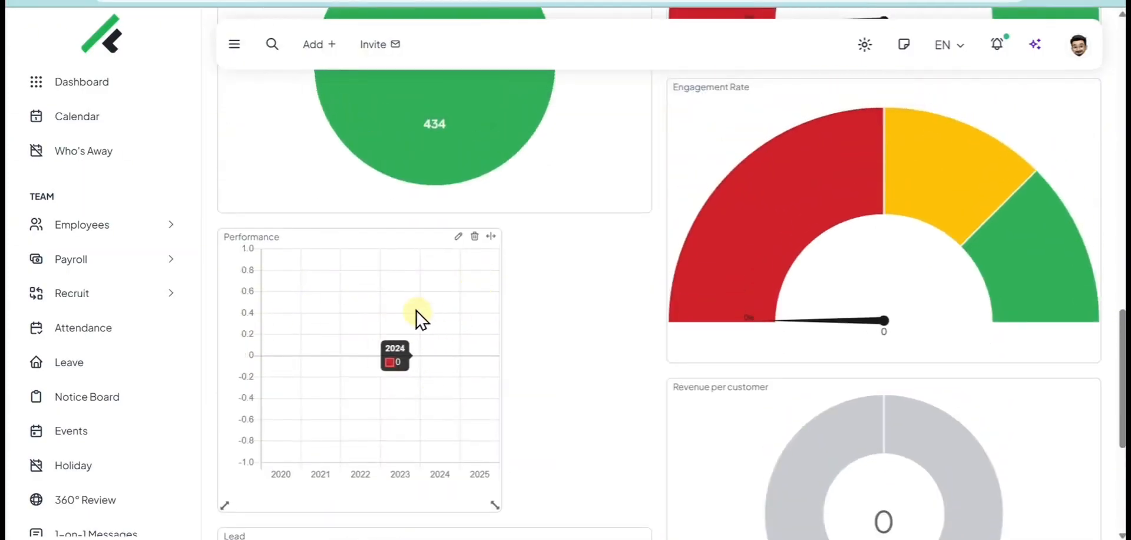
# Open the KPI data sources and bring up the integrations available for adding a data source.
pyautogui.scroll(-5, 121, 292)
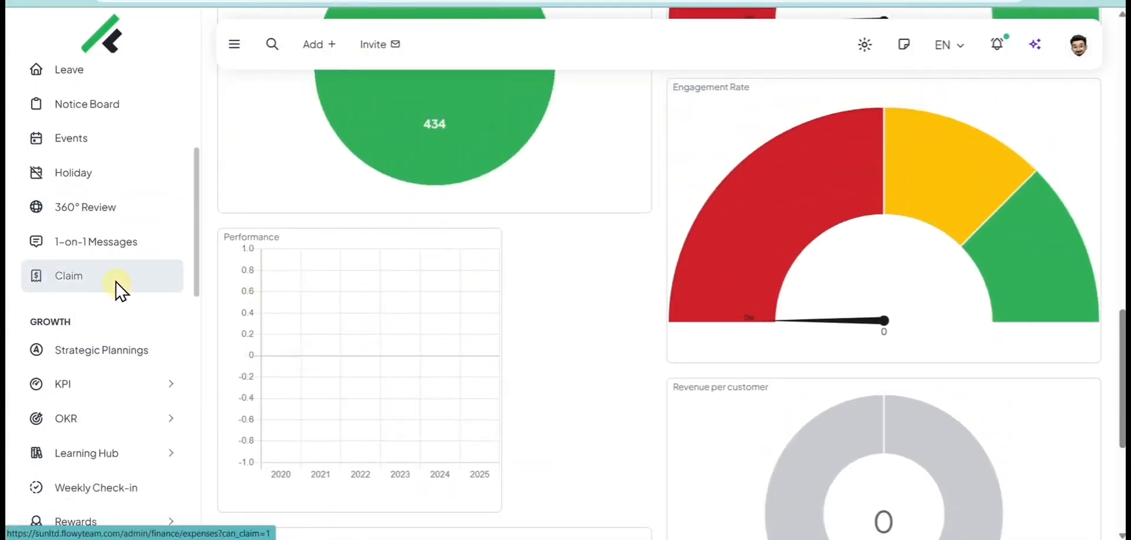
pyautogui.click(110, 384)
pyautogui.scroll(-3, 110, 384)
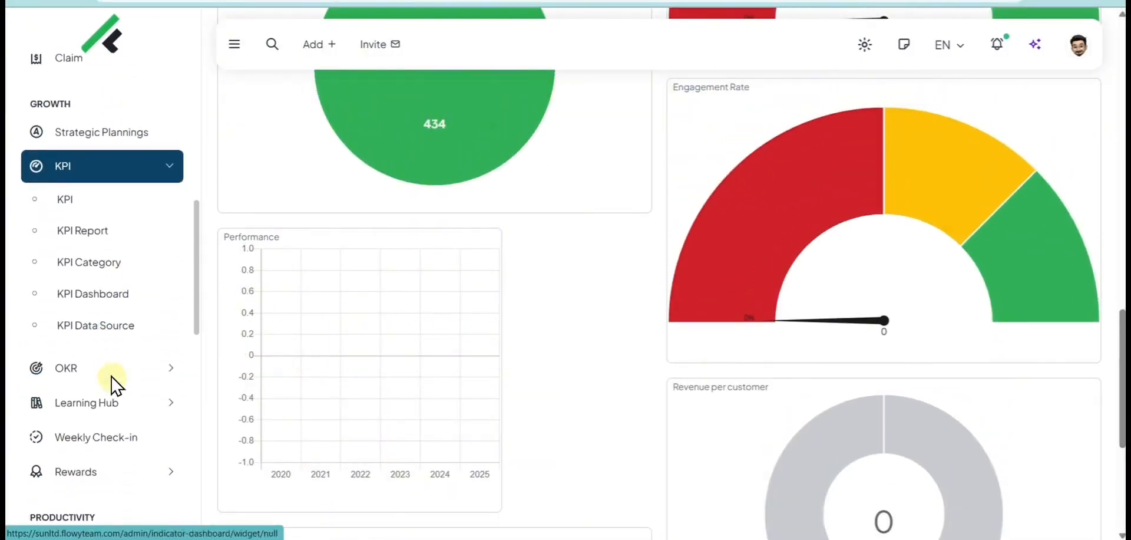
pyautogui.click(105, 325)
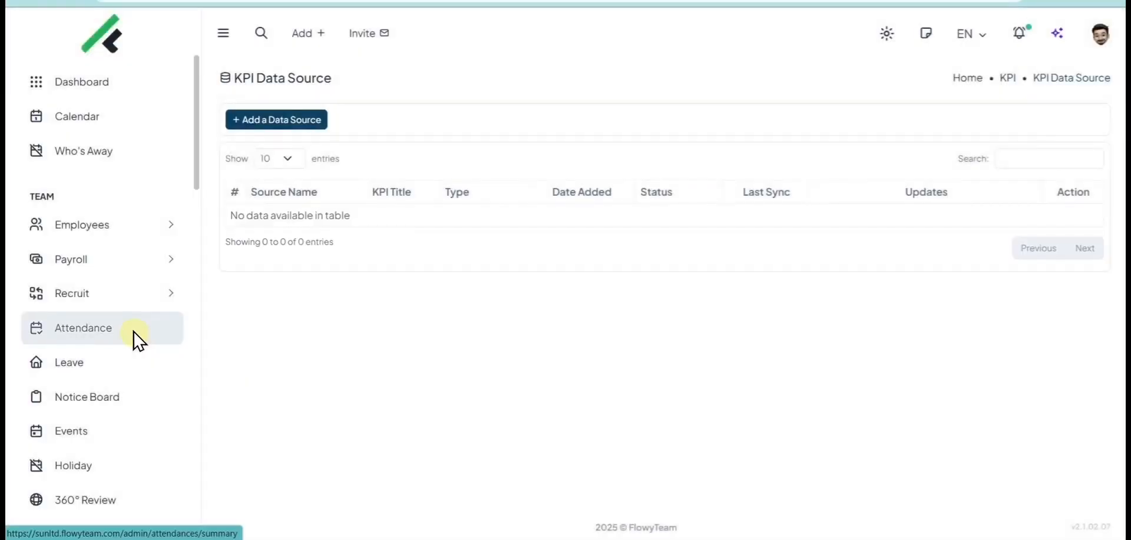
pyautogui.click(302, 123)
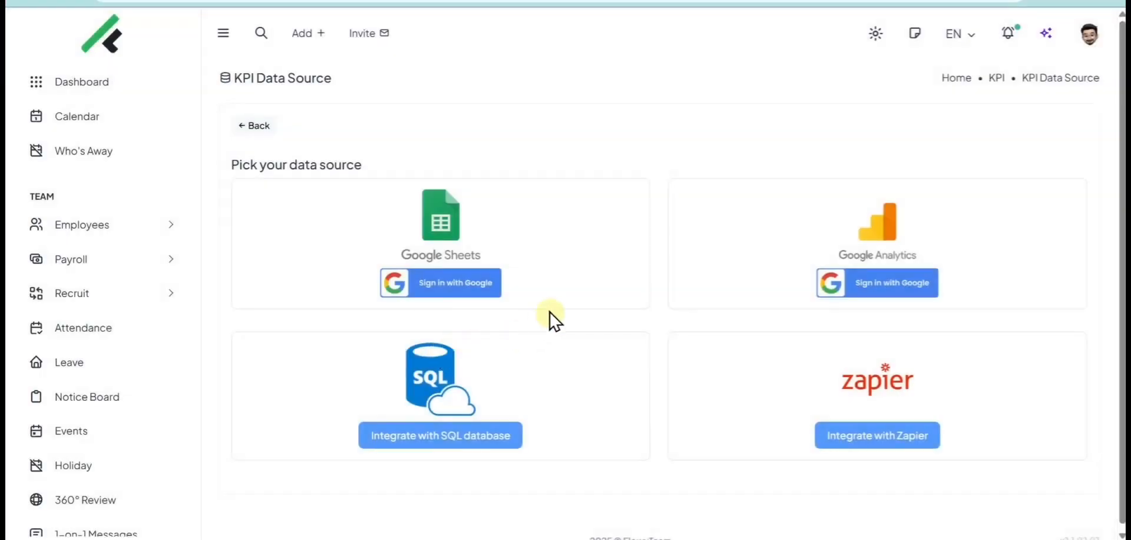
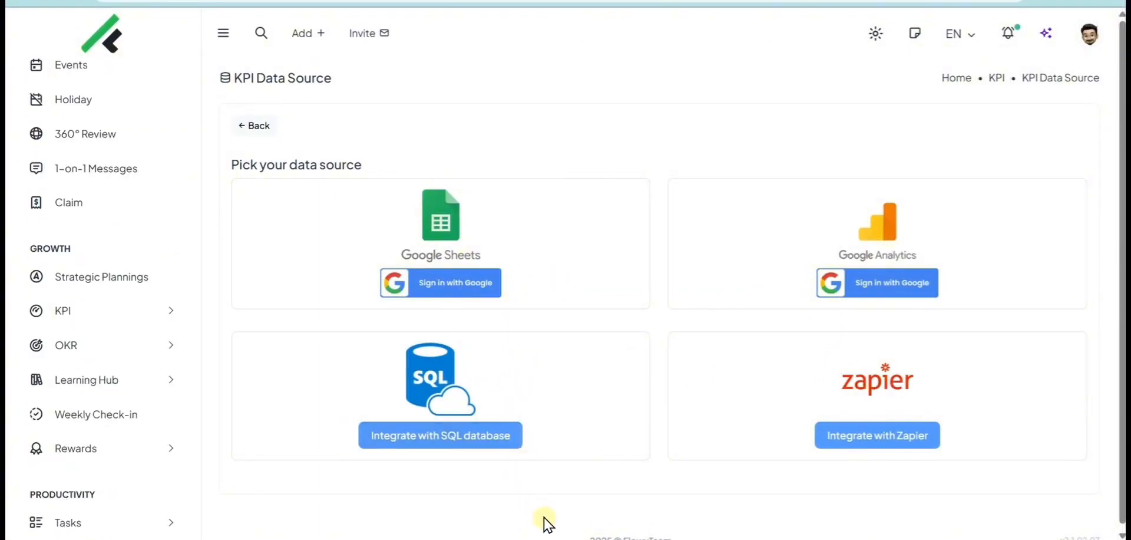
# Open the list of OKR performance cycles.
pyautogui.scroll(-3, 141, 245)
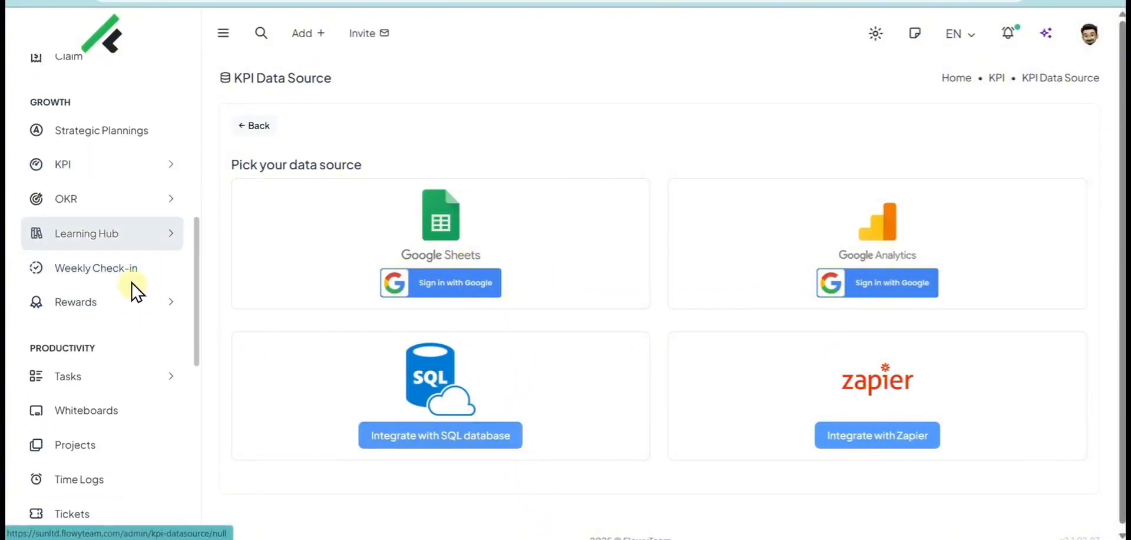
pyautogui.click(142, 207)
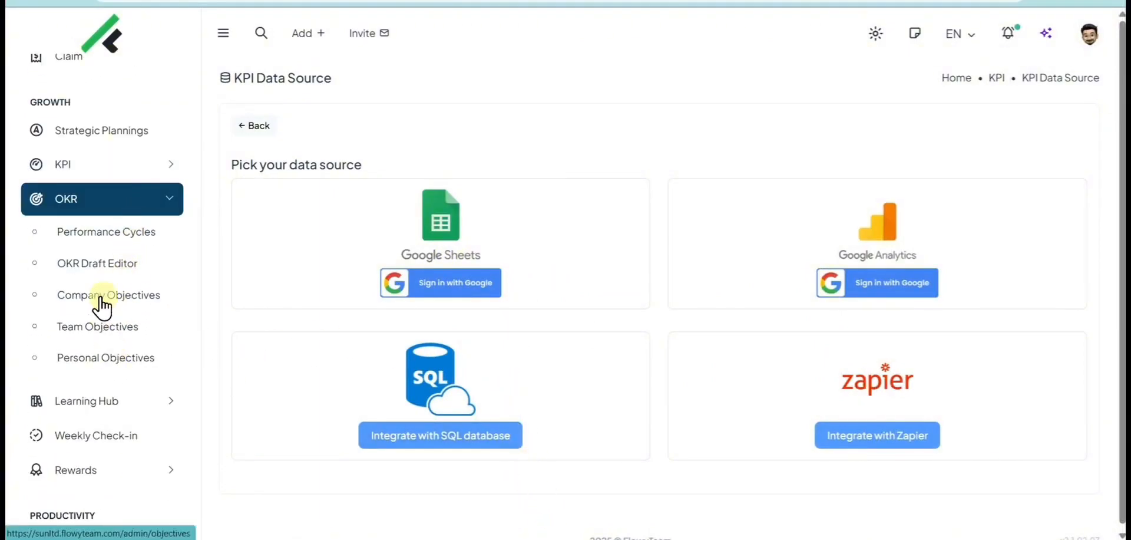
pyautogui.click(99, 236)
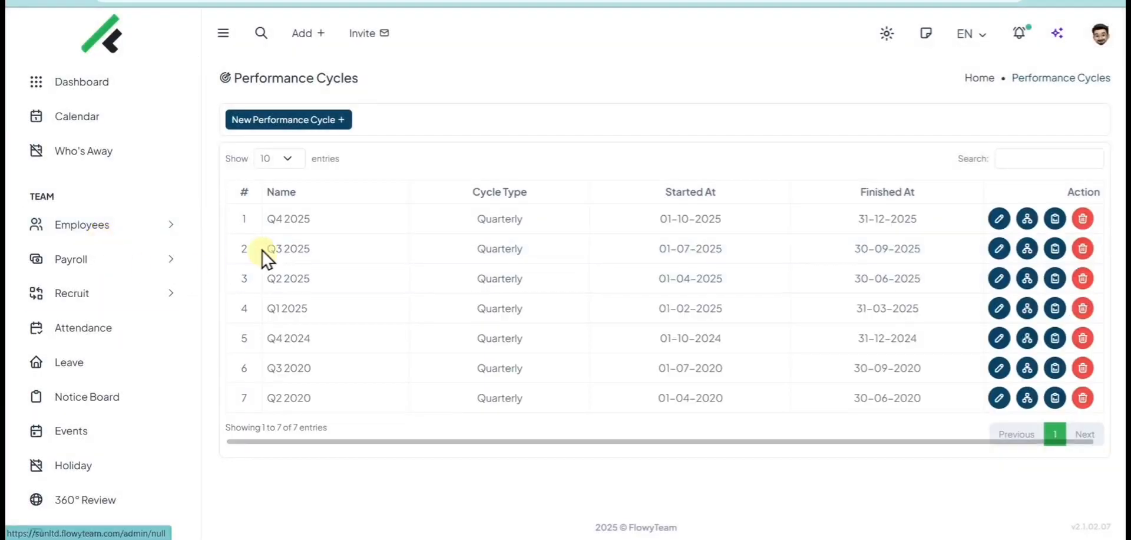
pyautogui.click(307, 124)
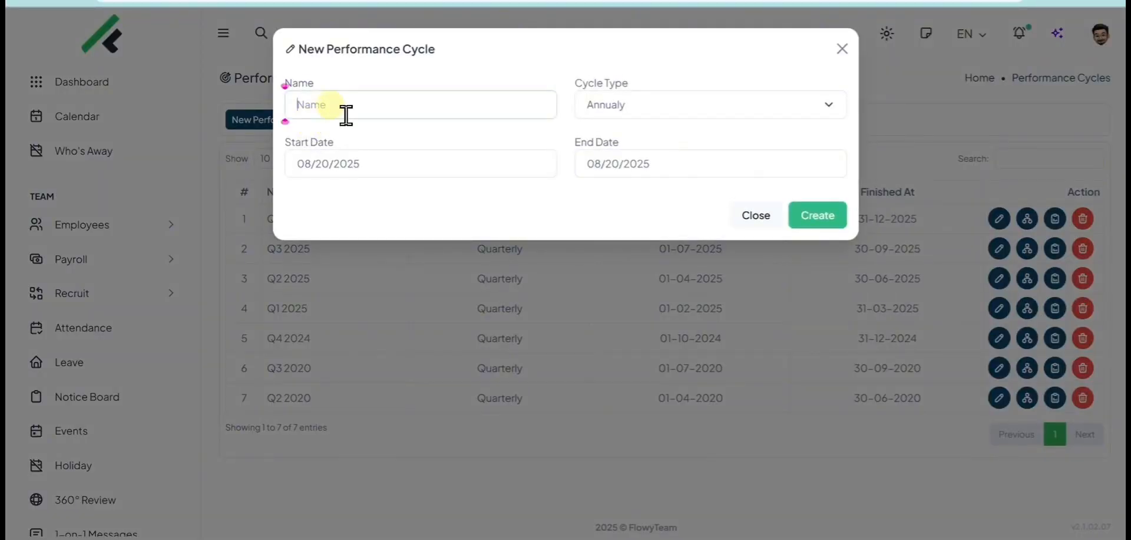
pyautogui.click(330, 105)
pyautogui.write('Q1')
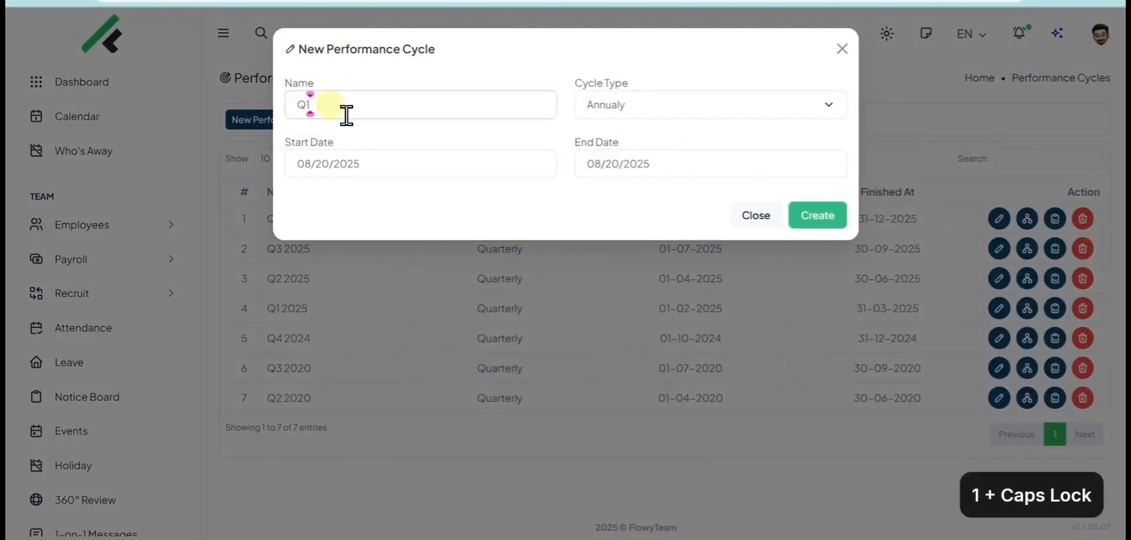
pyautogui.click(619, 104)
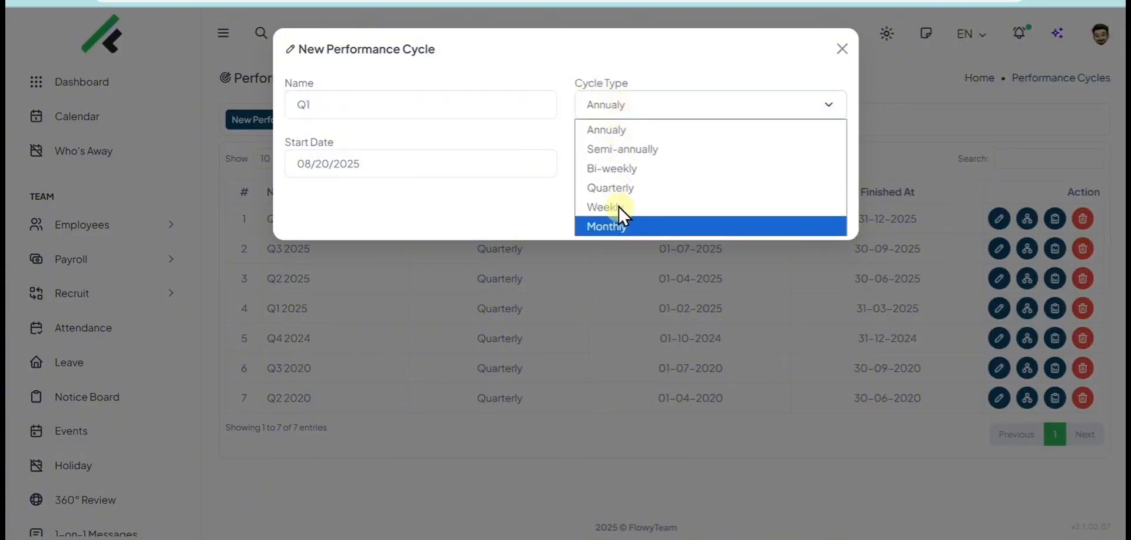
pyautogui.click(617, 127)
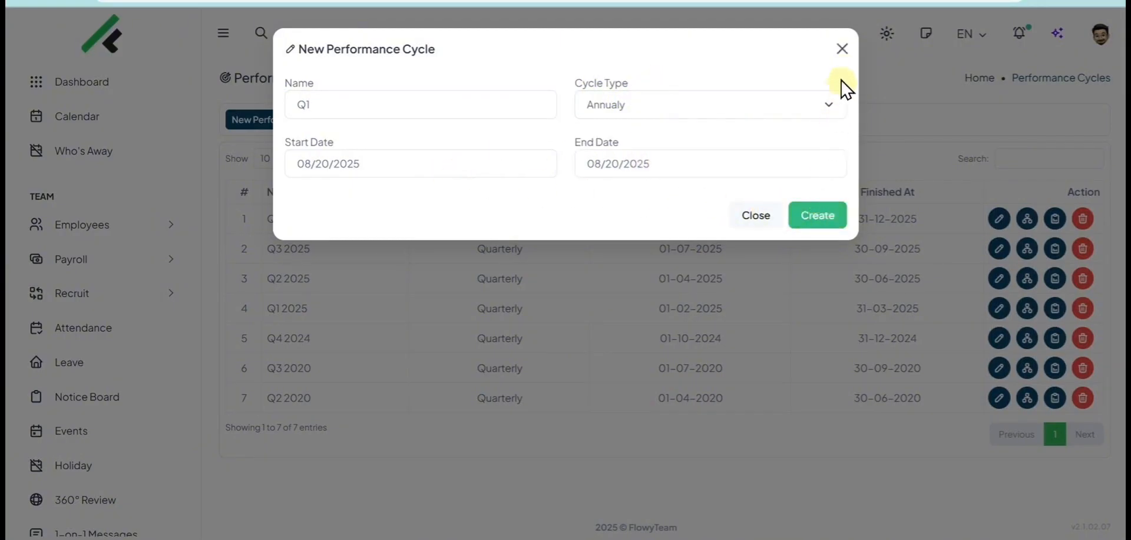
pyautogui.click(841, 50)
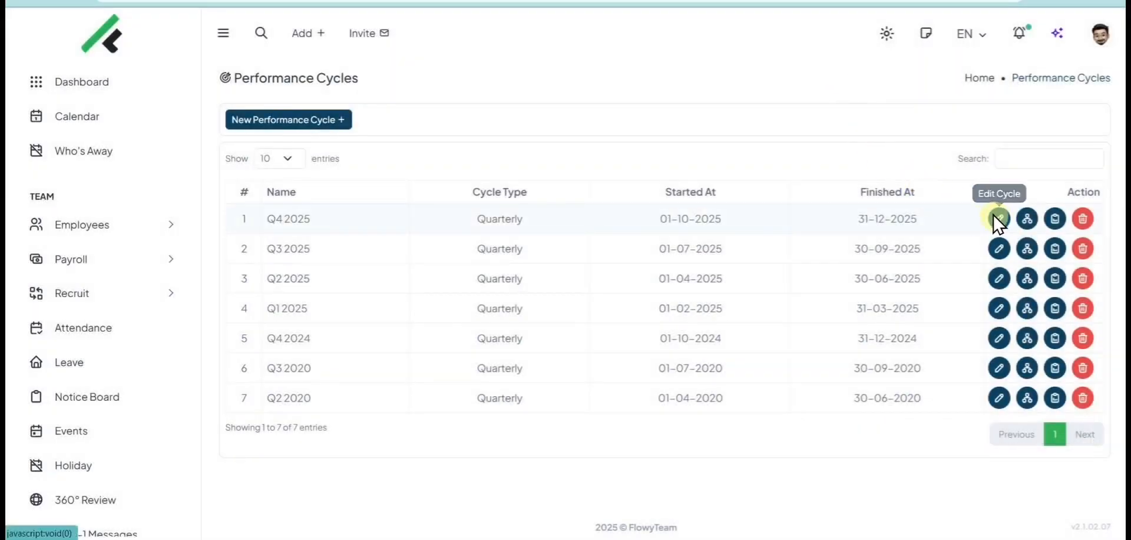
# View the company objectives tree of the Q4 2025 cycle, then return to the performance cycles list.
pyautogui.click(1027, 219)
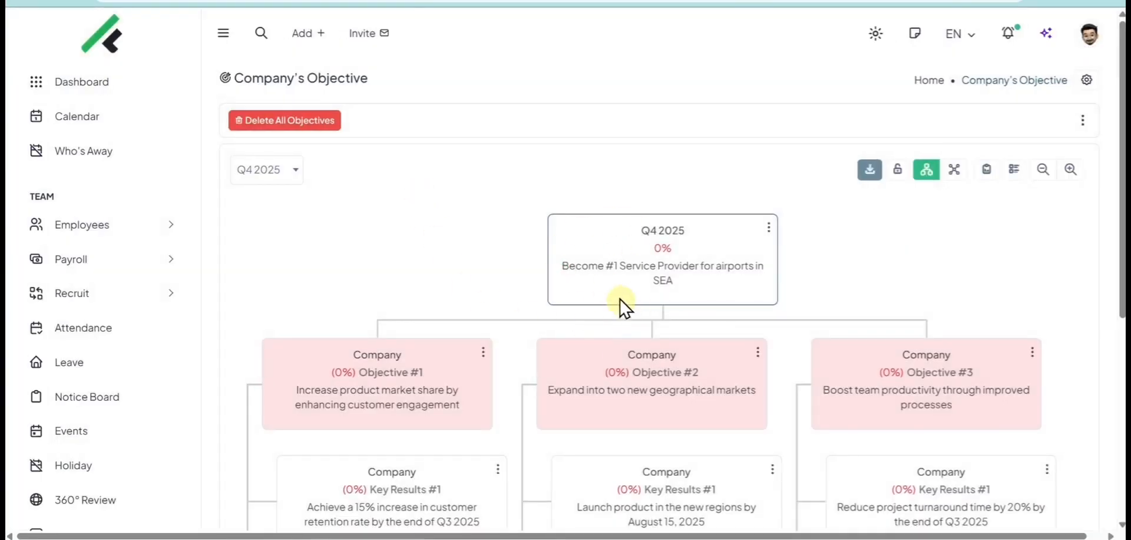
pyautogui.scroll(-6, 639, 285)
pyautogui.scroll(6, 636, 283)
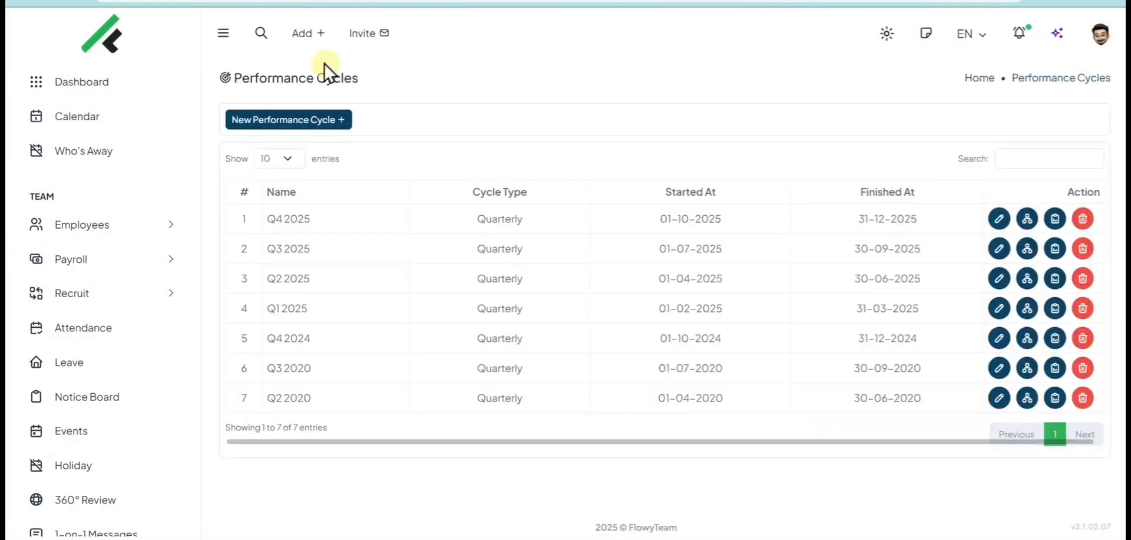
# Open the OKR Draft Editor and generate a Company objective with AI, using the focus Increase Sales Revenue.
pyautogui.scroll(-5, 135, 253)
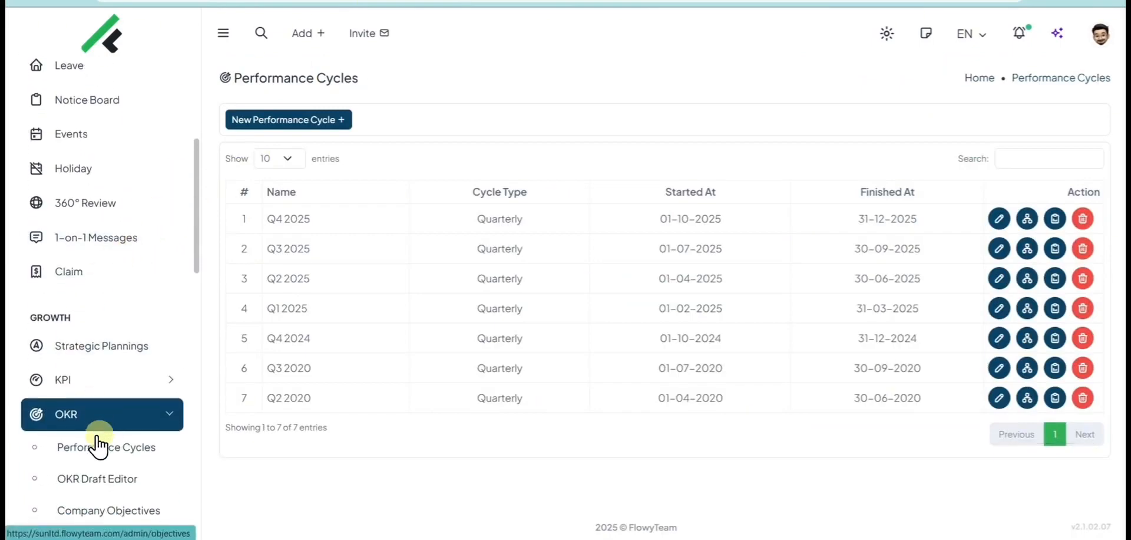
pyautogui.scroll(-3, 98, 433)
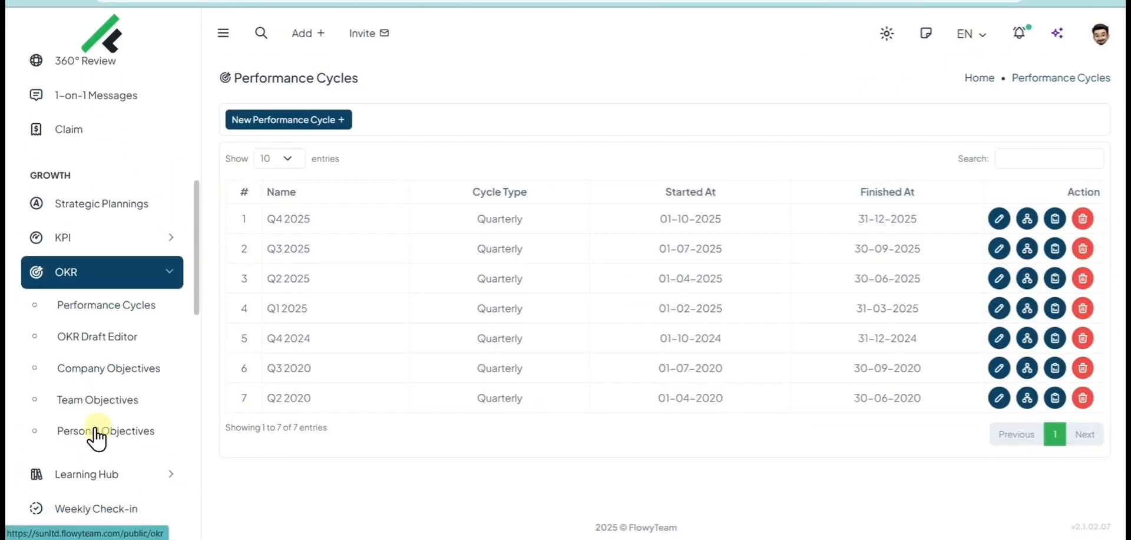
pyautogui.click(110, 339)
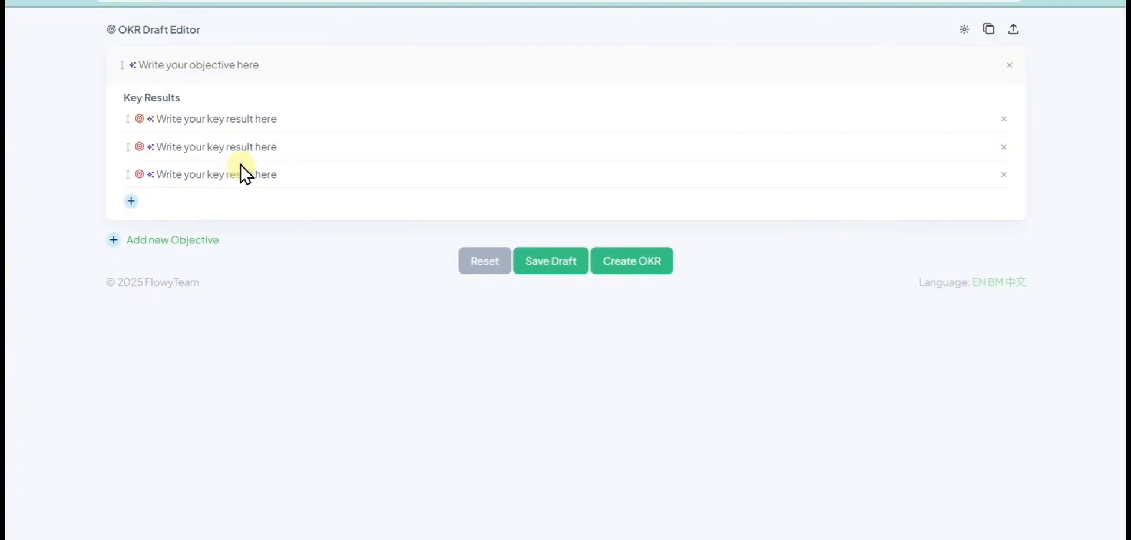
pyautogui.click(133, 65)
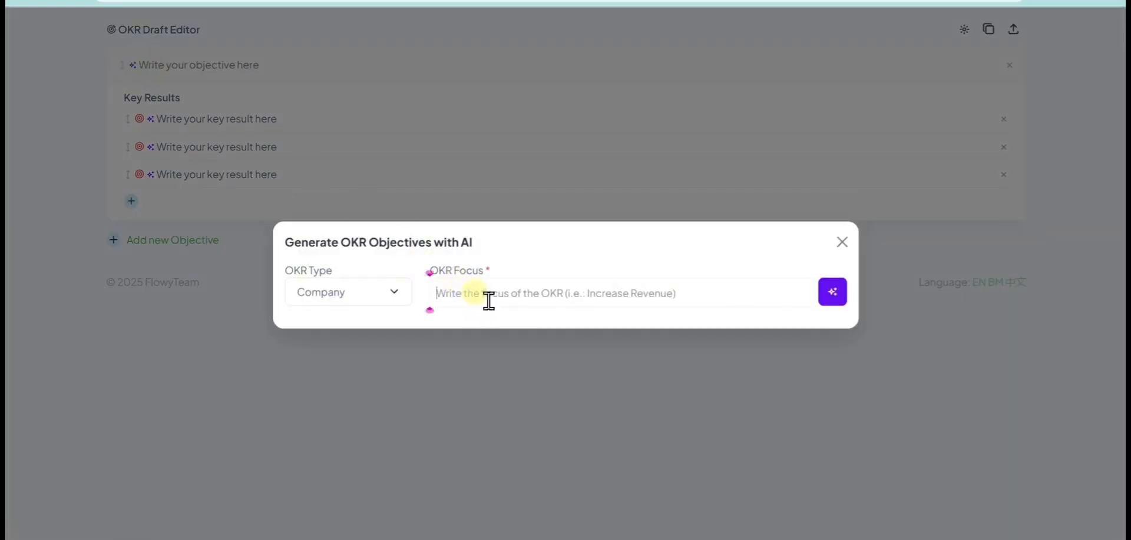
pyautogui.write('Increase Sales Revenue')
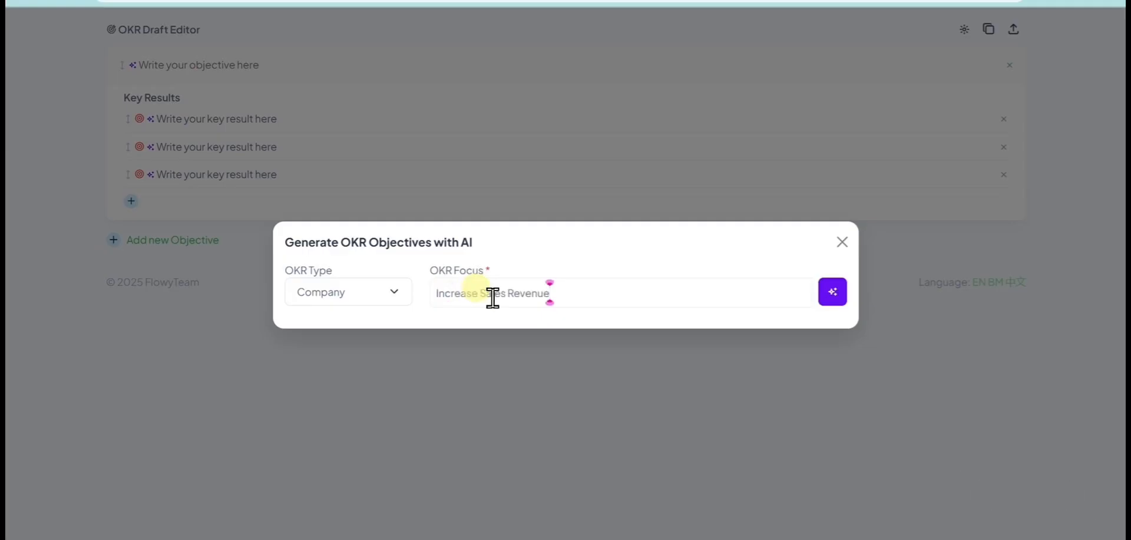
pyautogui.click(831, 291)
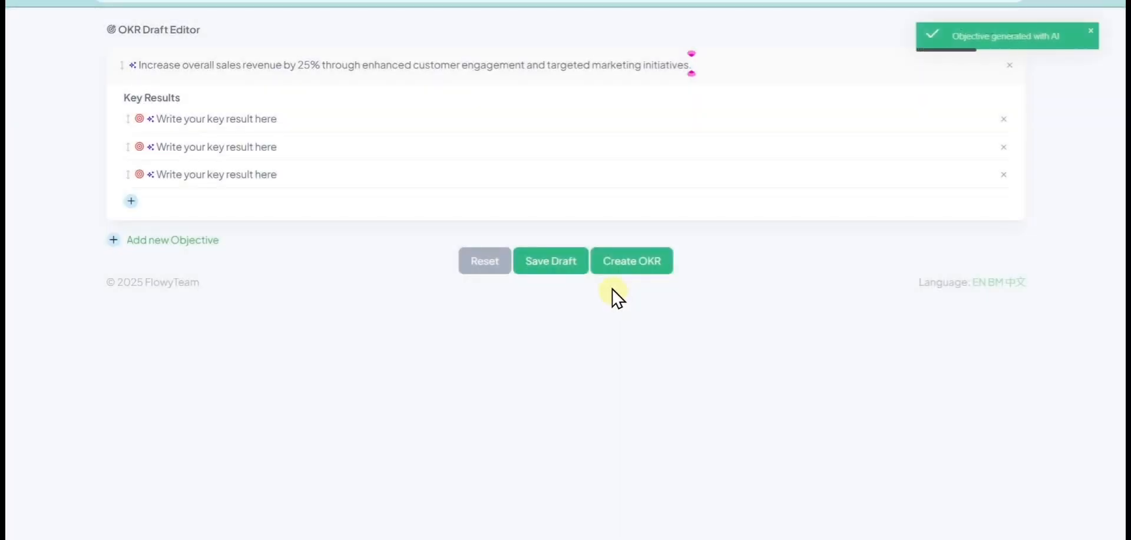
# Generate the first two key results of the sales revenue objective with AI and save the OKR draft.
pyautogui.click(150, 119)
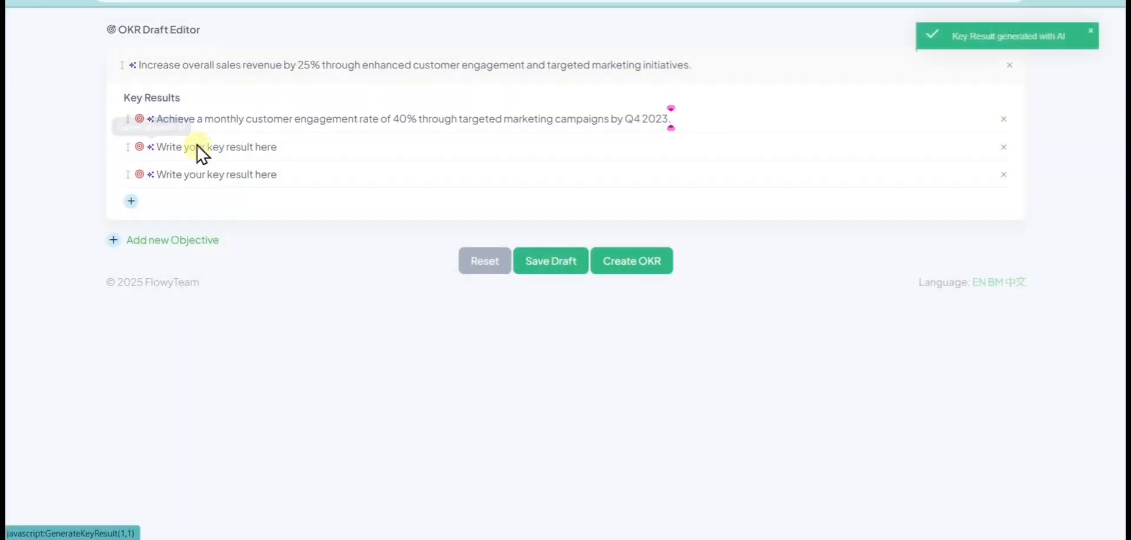
pyautogui.click(151, 147)
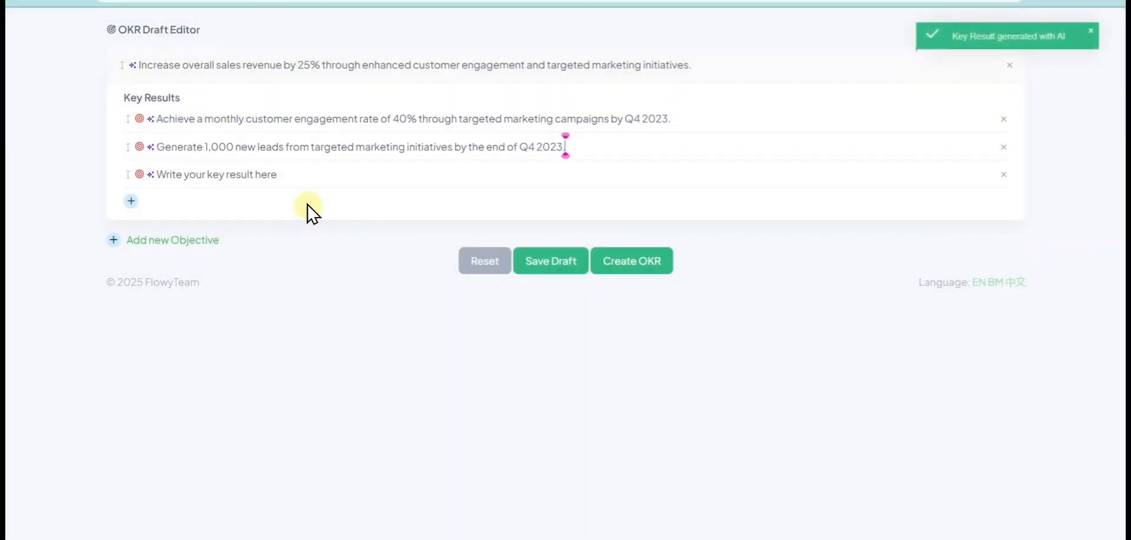
pyautogui.click(529, 259)
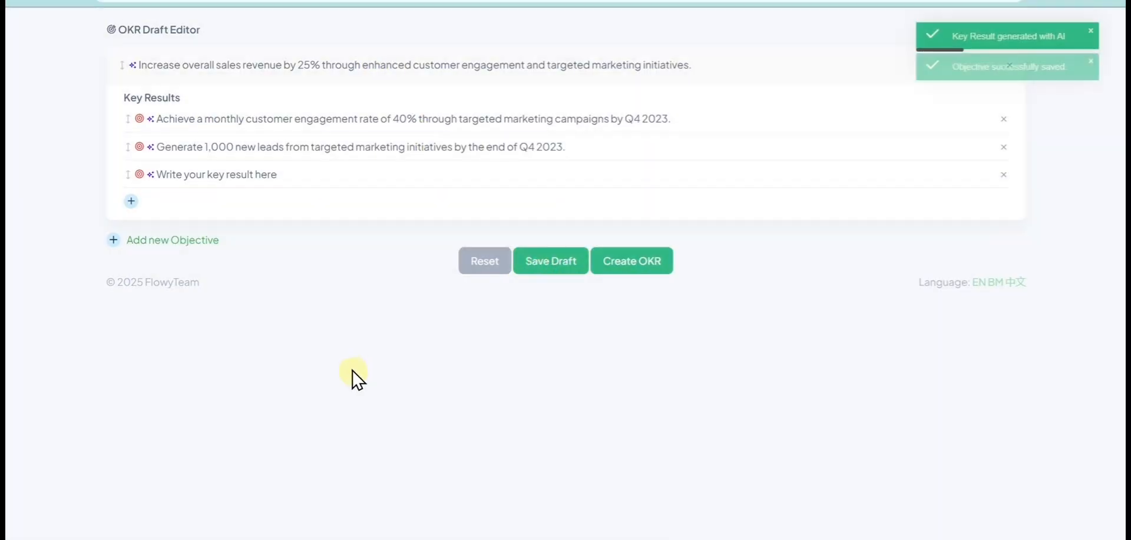
# Leave the draft editor, open the company objectives and switch to the Q3 2020 cycle.
pyautogui.click(15, 0)
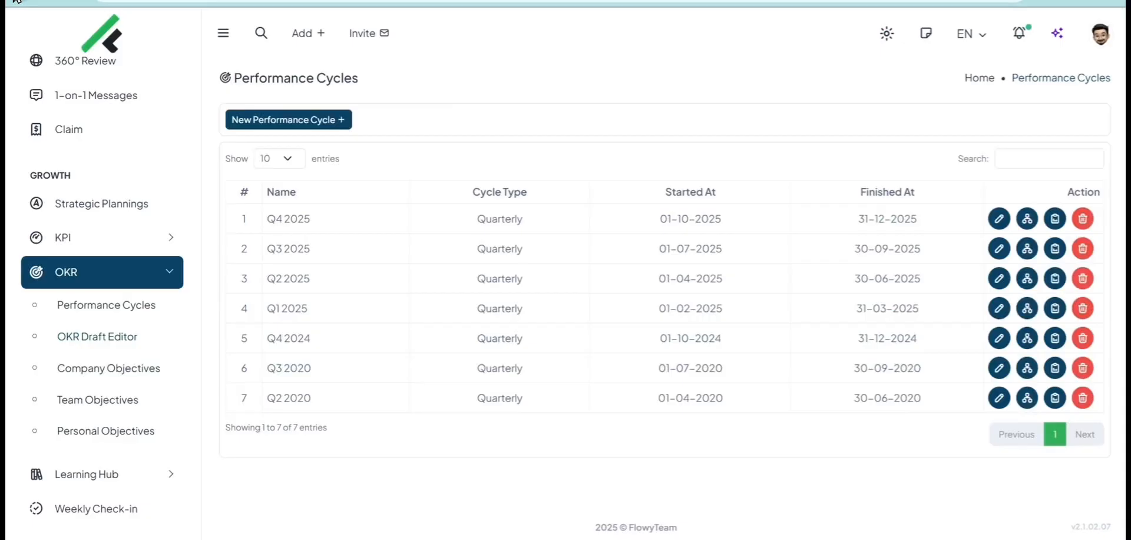
pyautogui.click(79, 371)
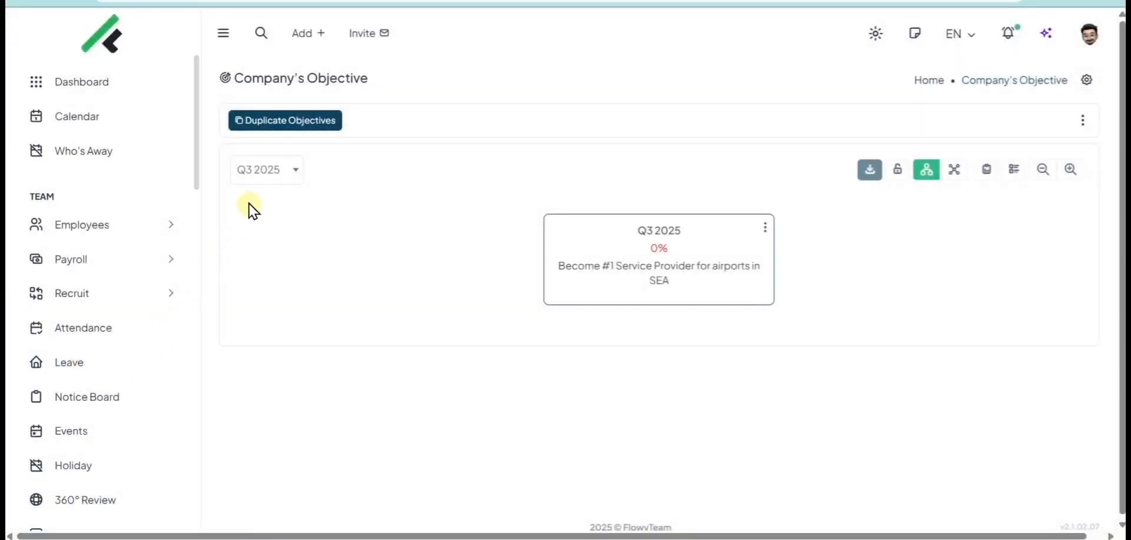
pyautogui.click(264, 171)
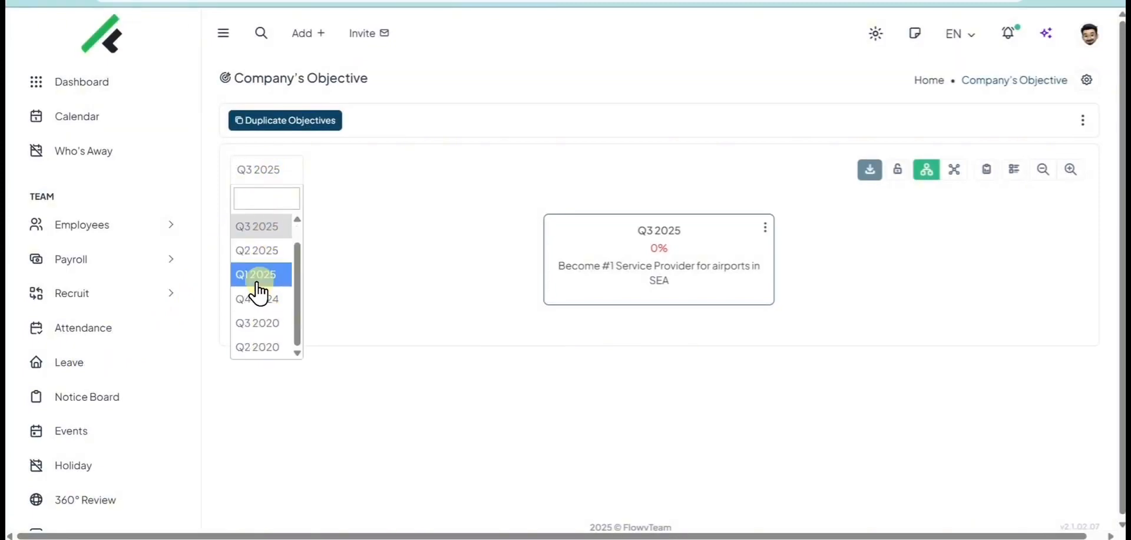
pyautogui.click(258, 322)
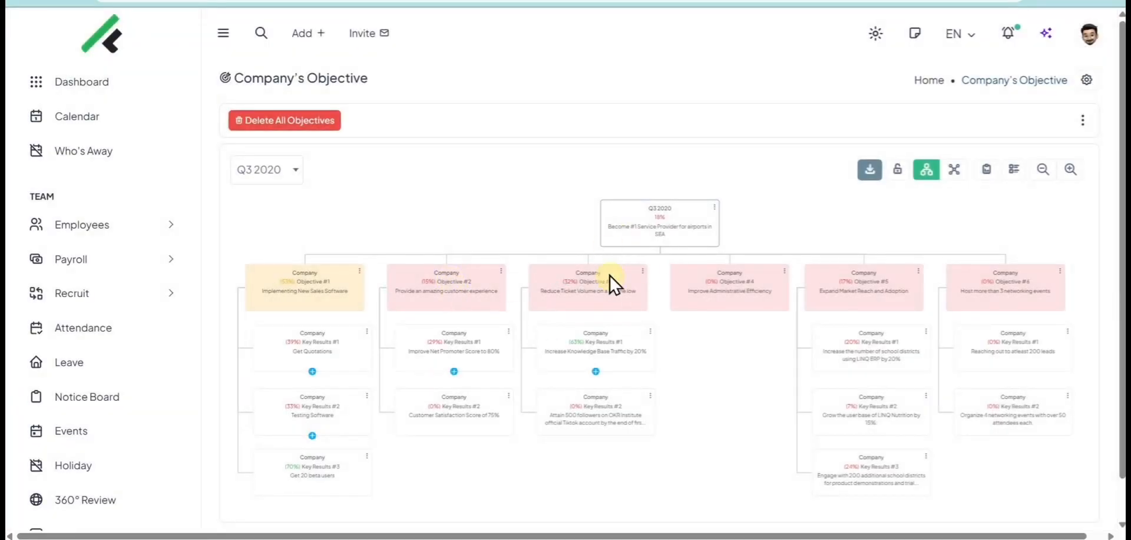
# Expand the Get Quotations key result through the HR Squad Team objective and Quotation Module 2 to its personal key results, then collapse it.
pyautogui.click(313, 371)
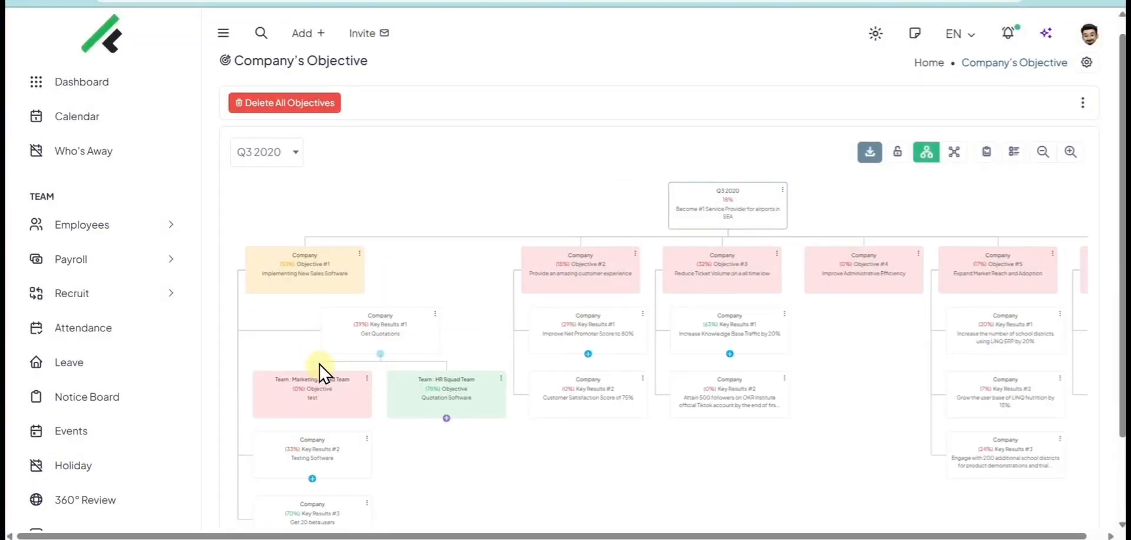
pyautogui.scroll(-2, 318, 371)
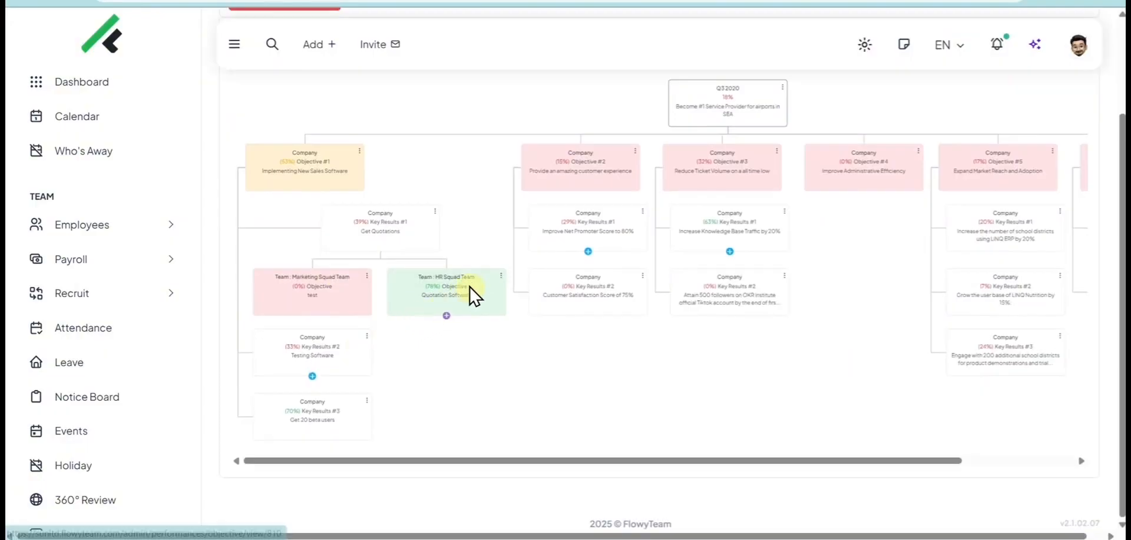
pyautogui.click(446, 315)
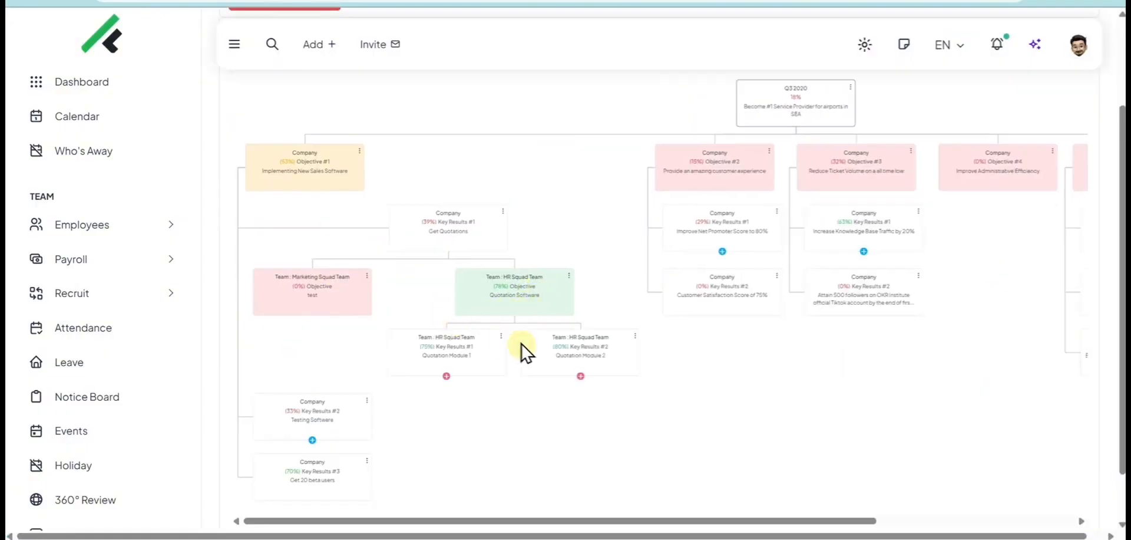
pyautogui.click(580, 375)
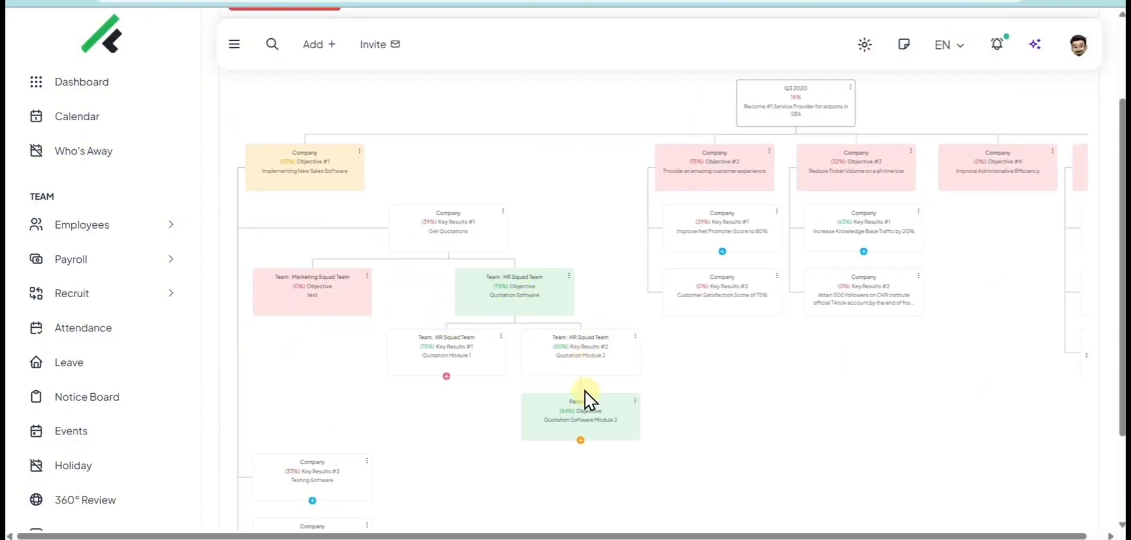
pyautogui.scroll(-1, 584, 390)
pyautogui.click(578, 366)
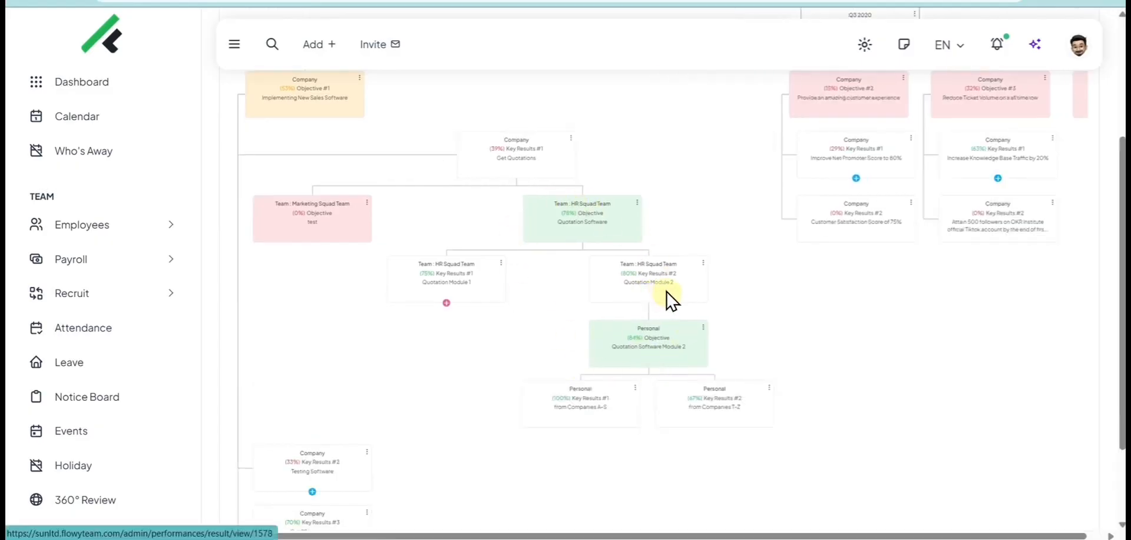
pyautogui.scroll(1, 818, 286)
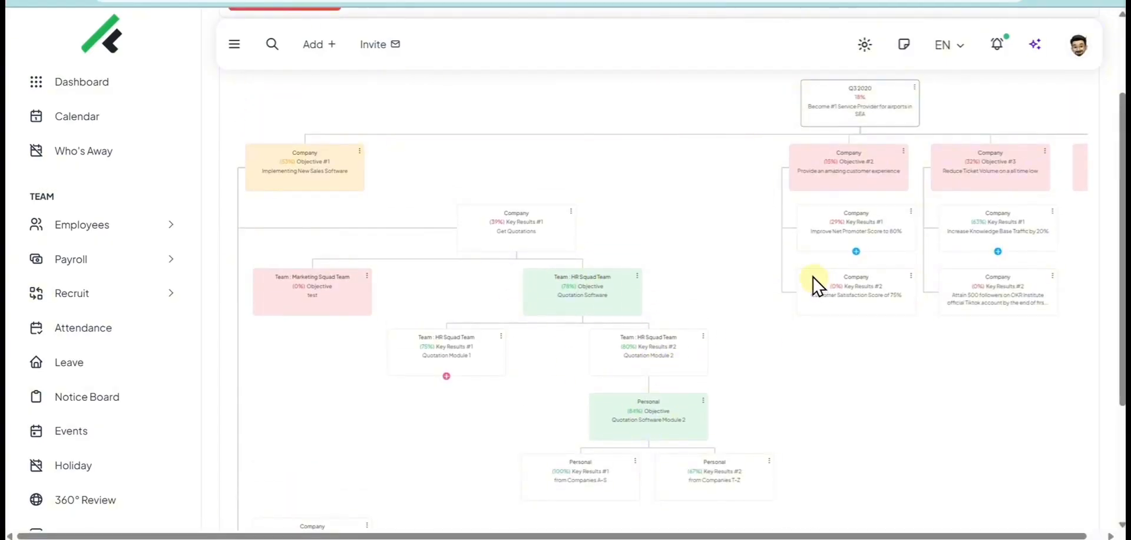
pyautogui.click(514, 252)
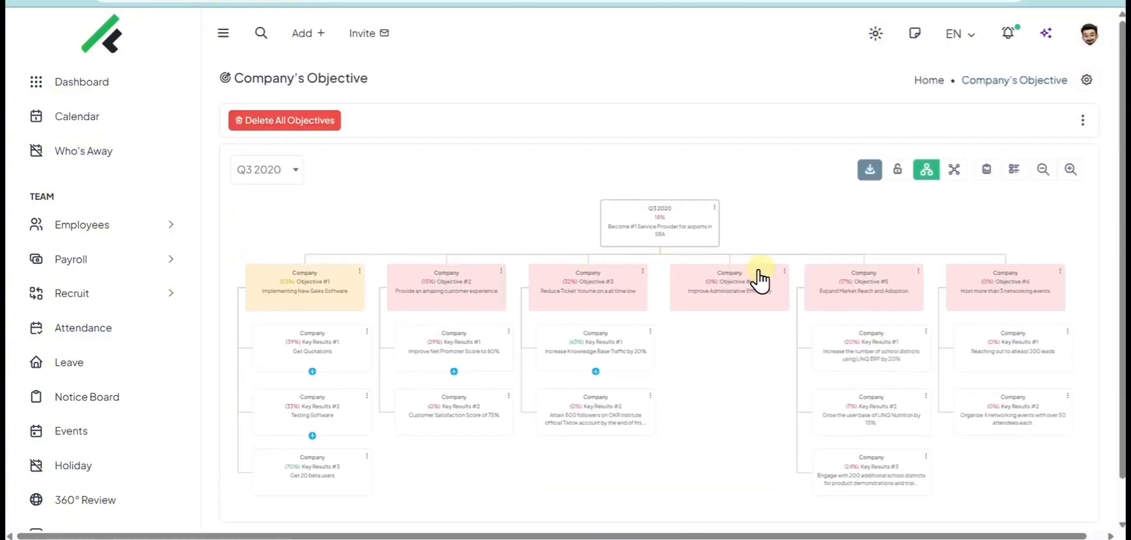
# Run the AI draft audit and the AI progress review on the Improve Administrative Efficiency objective, then close the review.
pyautogui.click(784, 271)
pyautogui.click(768, 324)
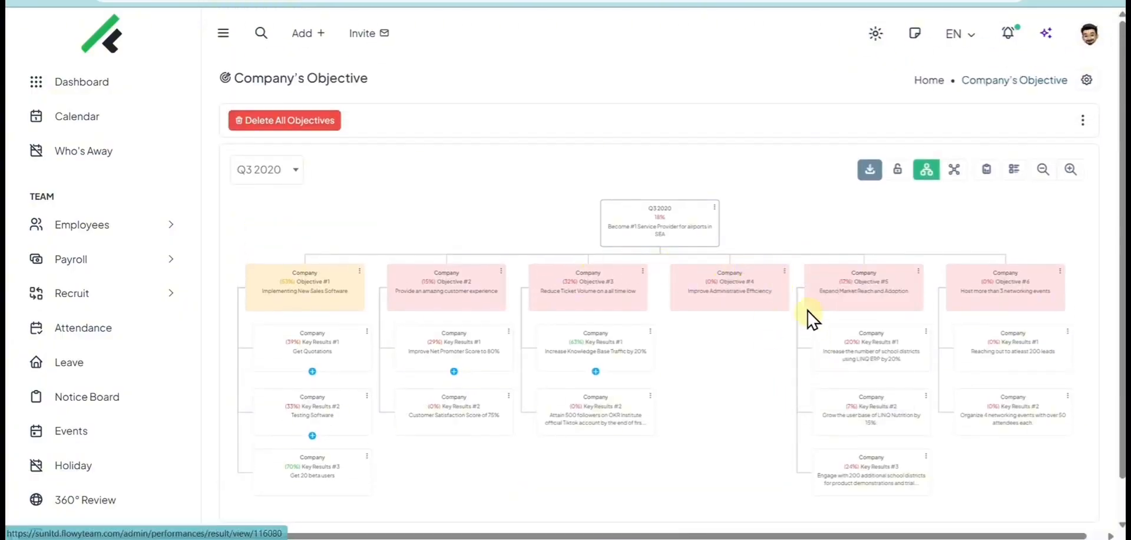
pyautogui.click(783, 272)
pyautogui.click(805, 390)
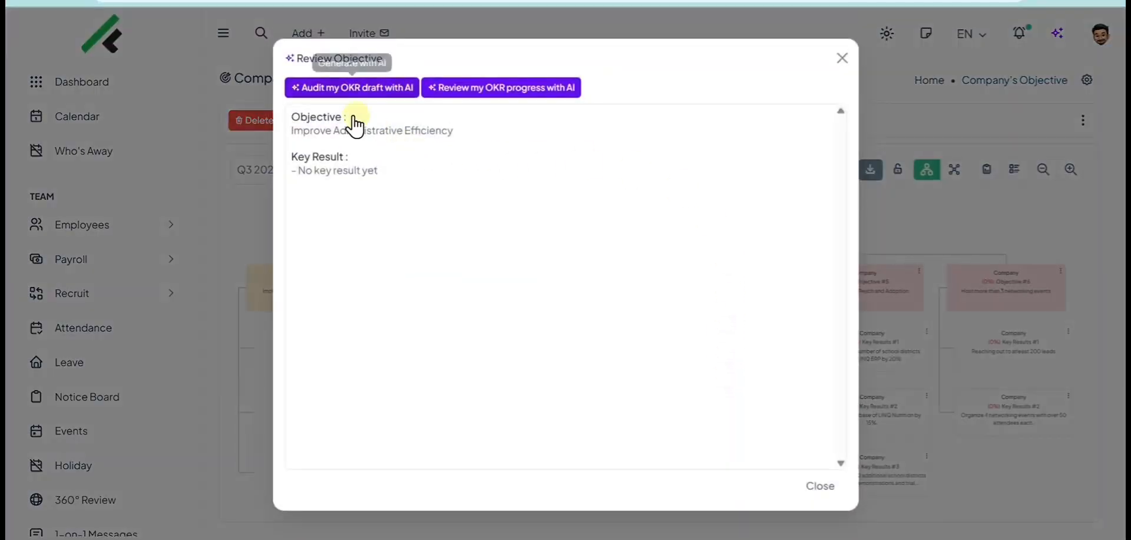
pyautogui.click(383, 87)
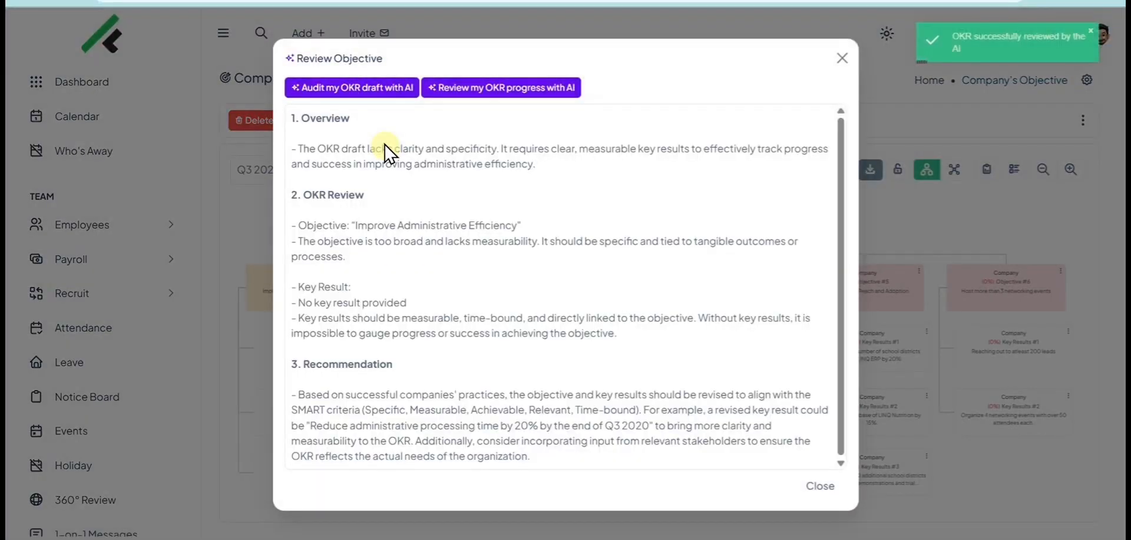
pyautogui.click(462, 87)
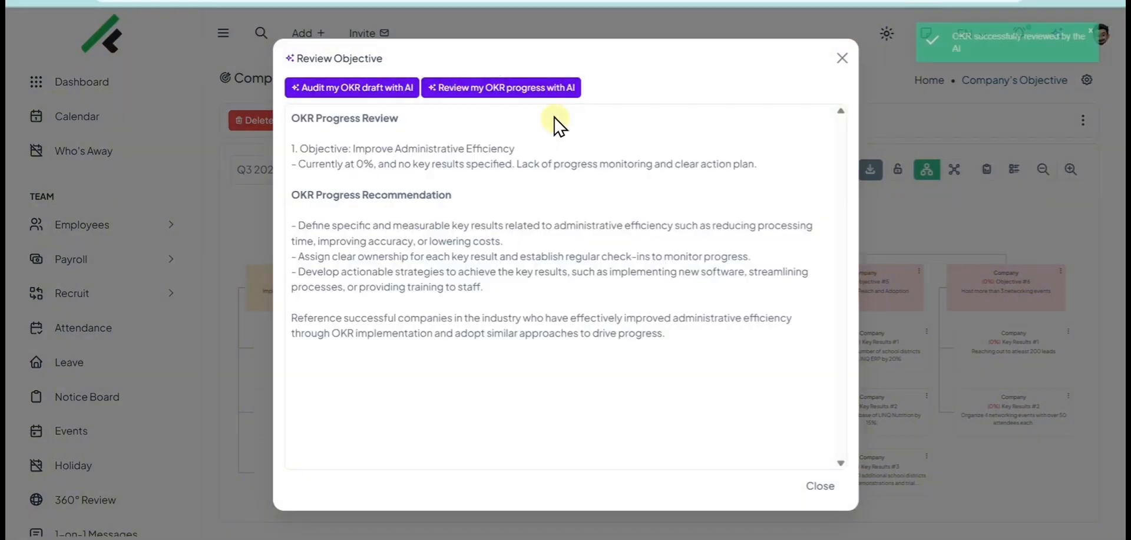
pyautogui.click(842, 58)
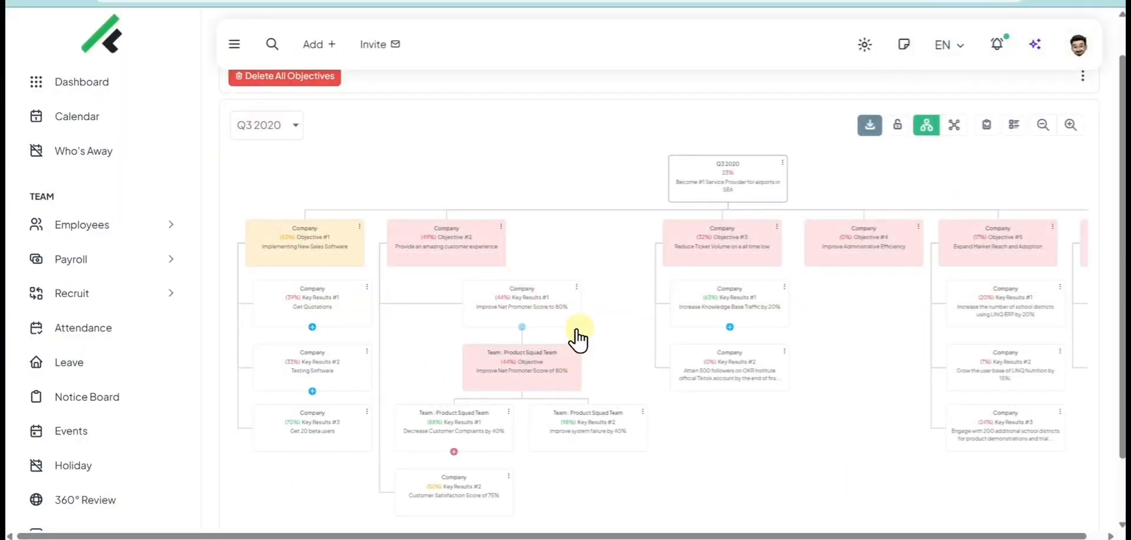
# Set the current value of the key result Improve Net Promoter Score to 80% to 77 and save it.
pyautogui.click(576, 288)
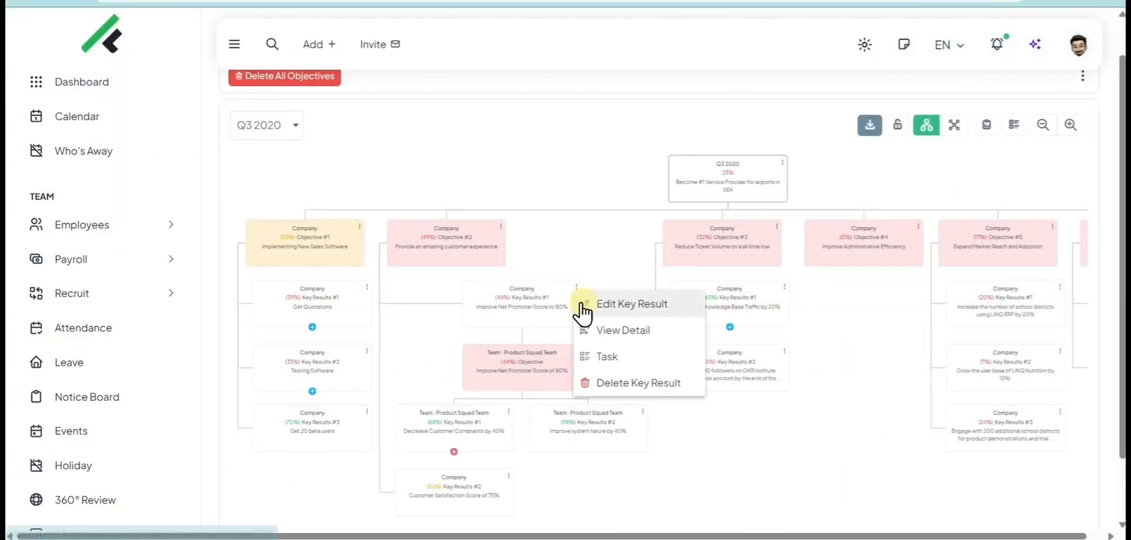
pyautogui.click(586, 304)
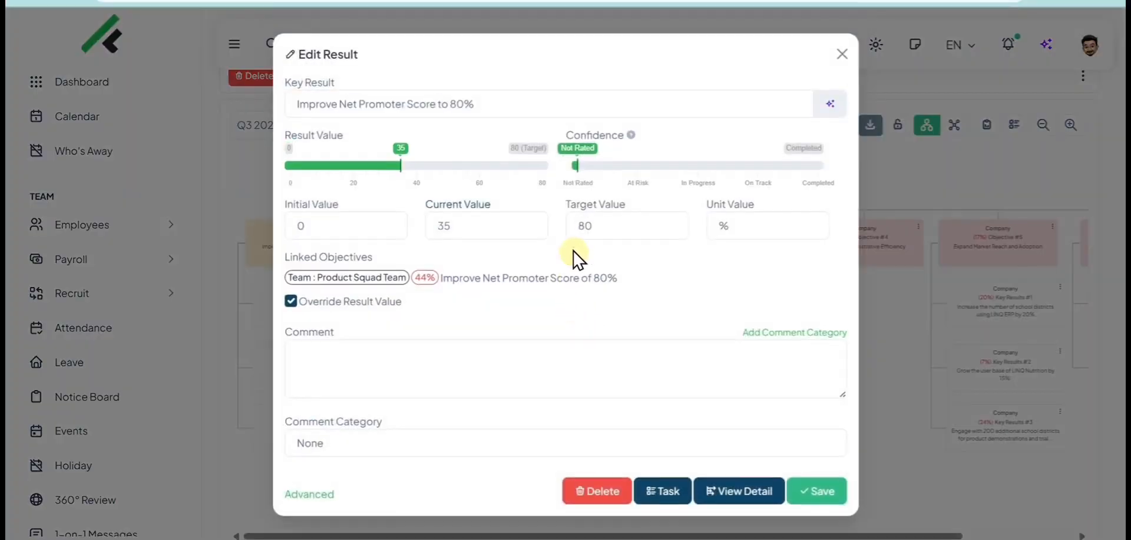
pyautogui.moveTo(520, 169); pyautogui.dragTo(514, 166)
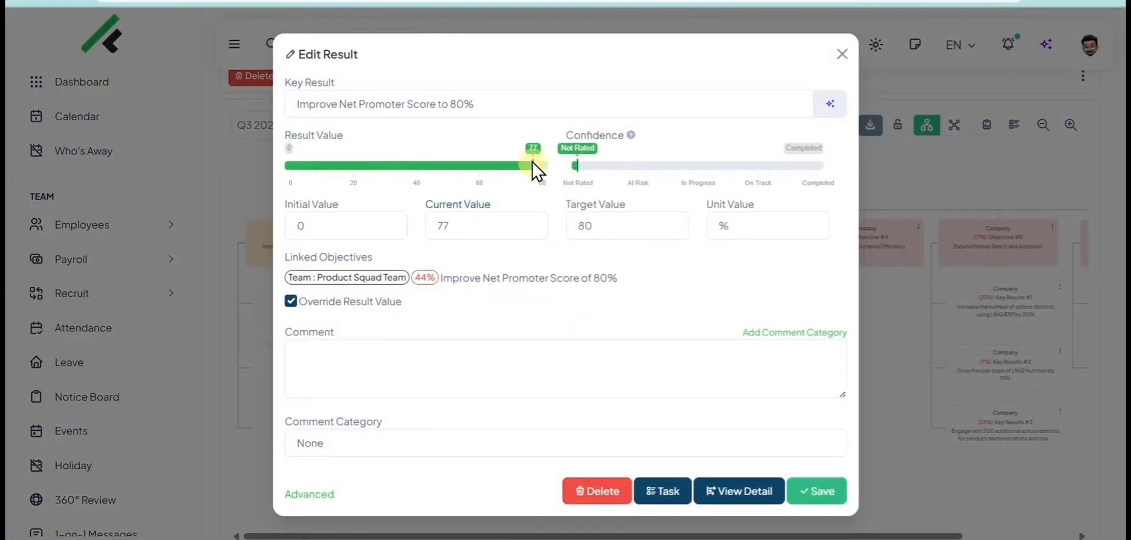
pyautogui.click(797, 490)
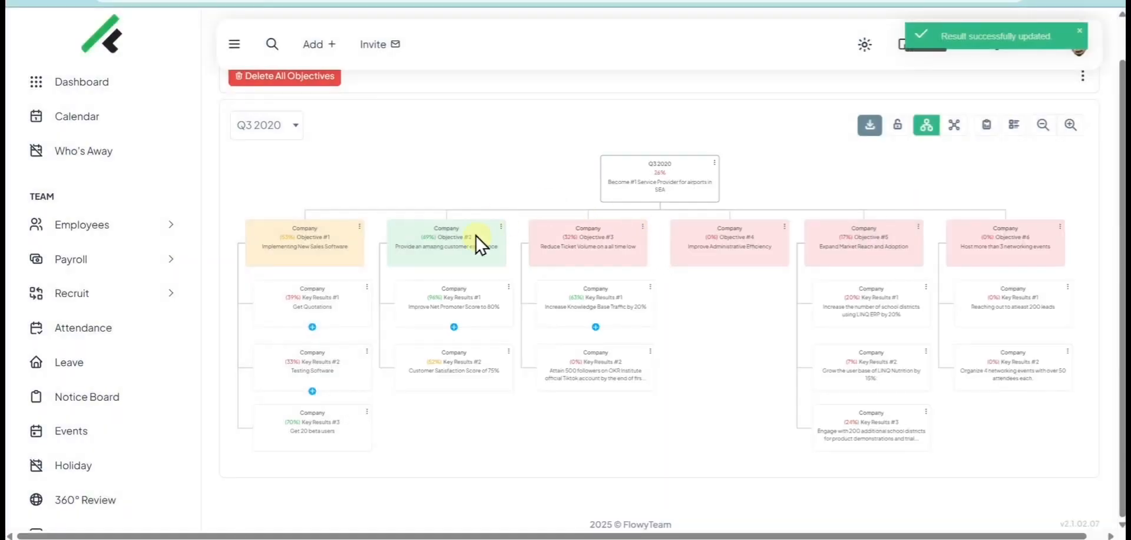
# Display the Q3 2020 objectives as a mind map branching from the central goal and look over its branches.
pyautogui.click(953, 126)
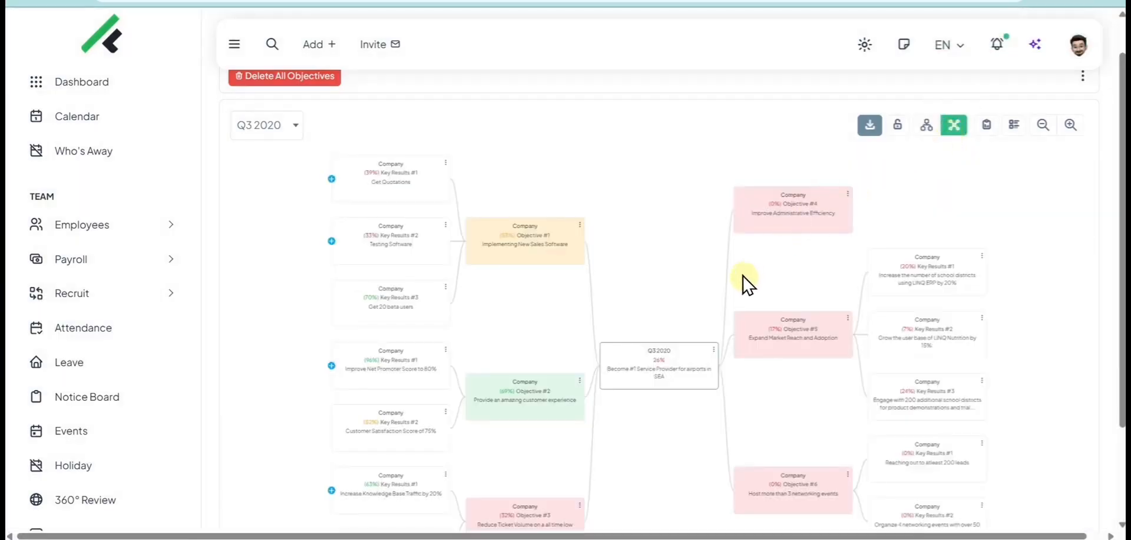
pyautogui.scroll(-1, 777, 284)
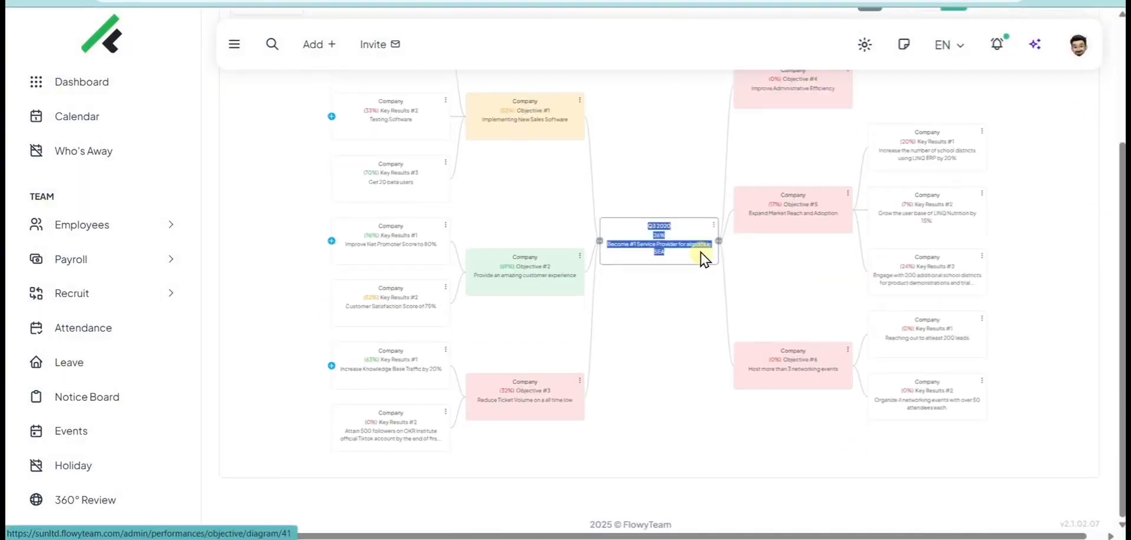
pyautogui.scroll(2, 865, 274)
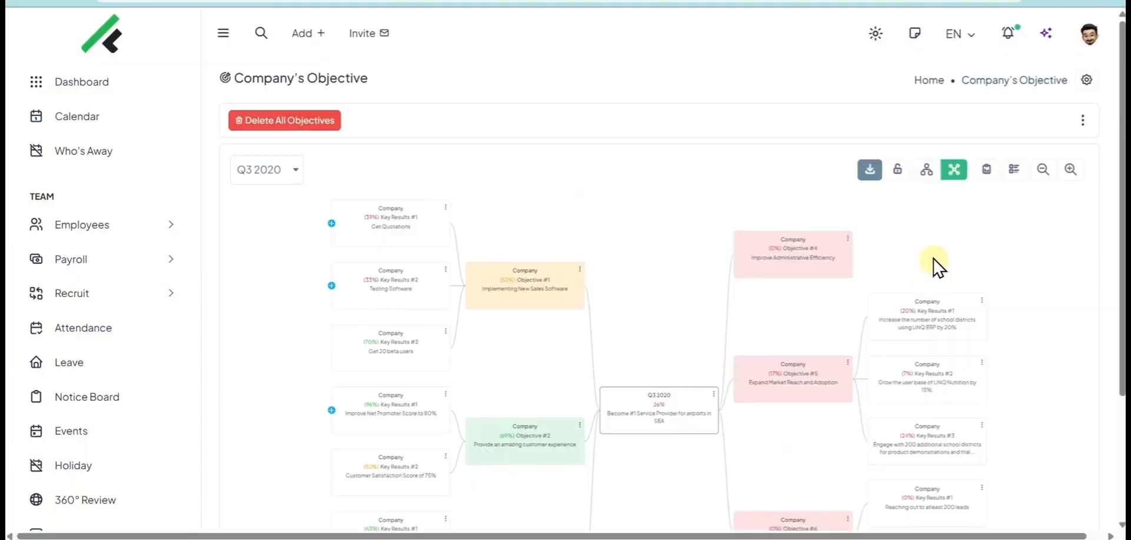
# Examine the OKR report's score chart and company table, then return to the company objectives.
pyautogui.click(986, 171)
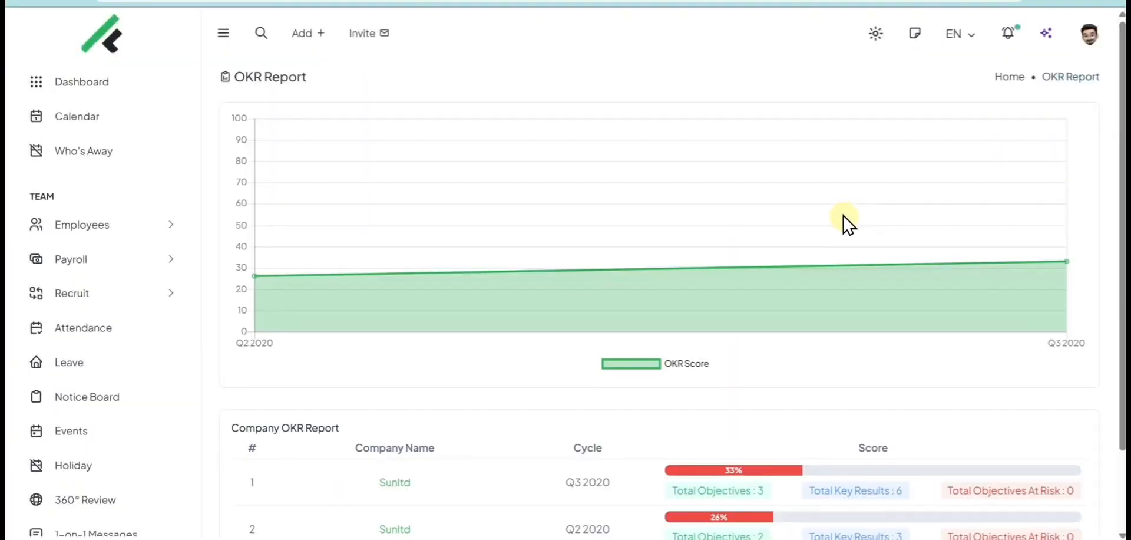
pyautogui.scroll(-2, 844, 219)
pyautogui.scroll(-1, 843, 214)
pyautogui.scroll(2, 613, 250)
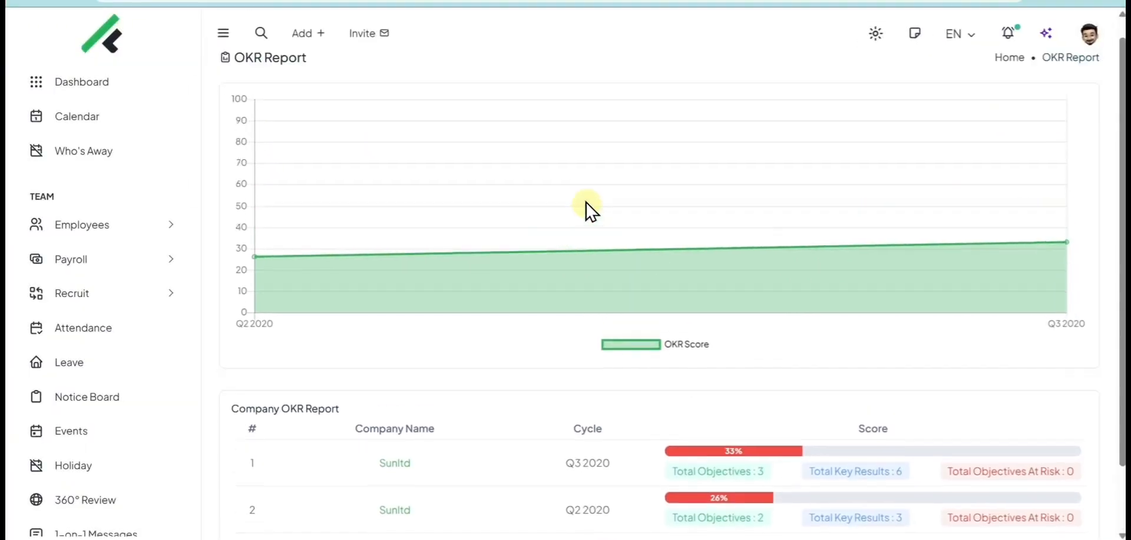
pyautogui.click(14, 2)
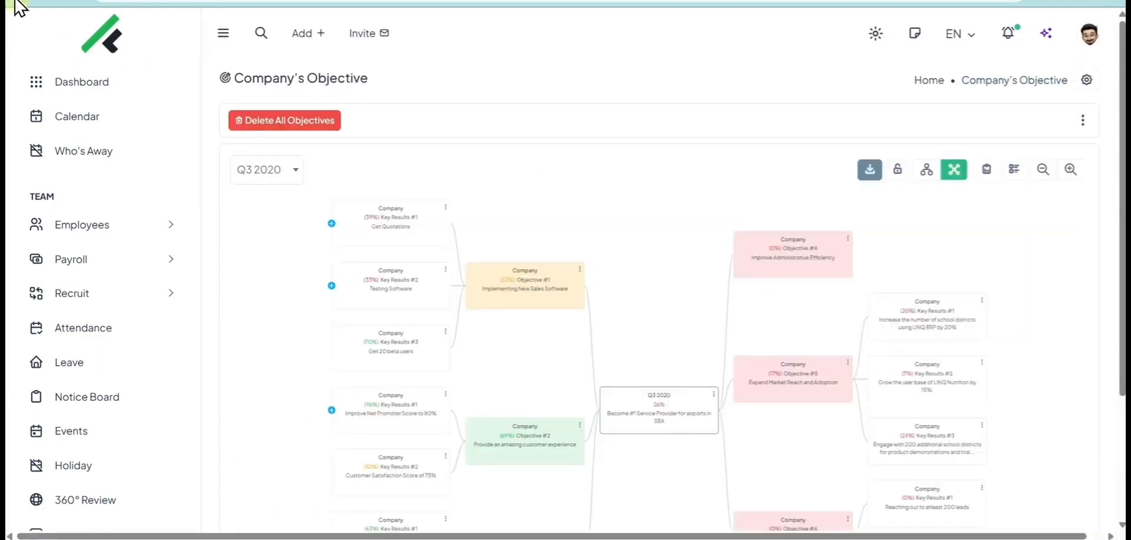
# Show the Q3 2020 objectives as a list and open the details of the Testing Software key result.
pyautogui.click(1013, 169)
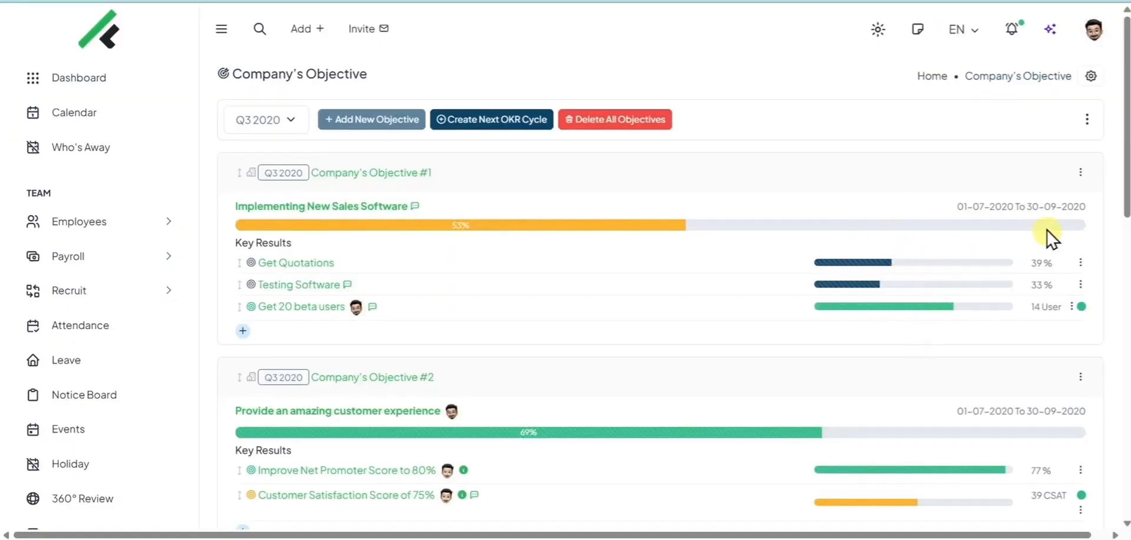
pyautogui.moveTo(1124, 176)
pyautogui.mouseDown()
pyautogui.moveTo(1121, 330)
pyautogui.moveTo(1103, 179)
pyautogui.mouseUp()
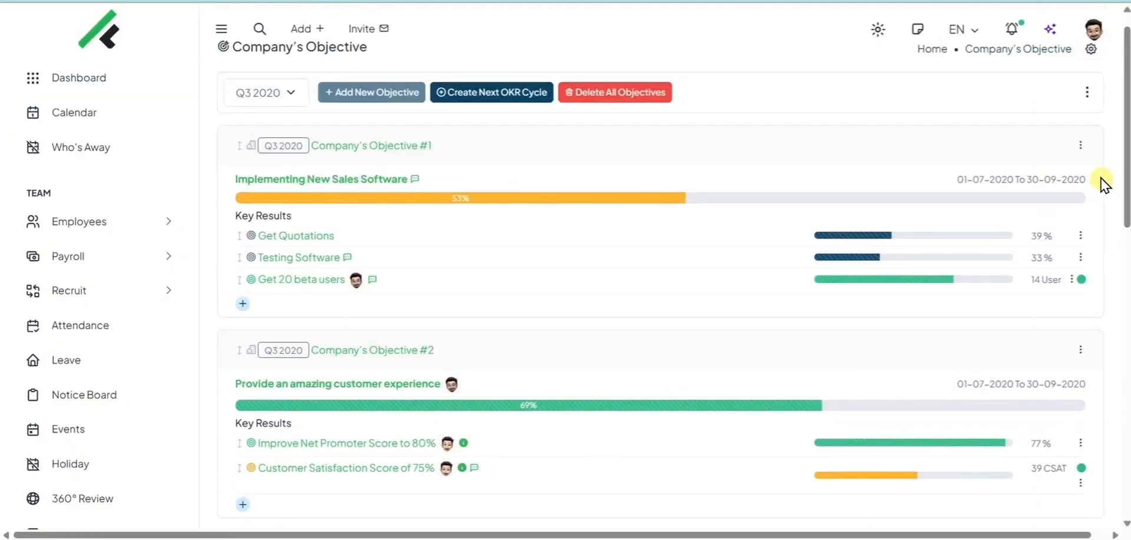
pyautogui.click(1080, 258)
pyautogui.click(1003, 318)
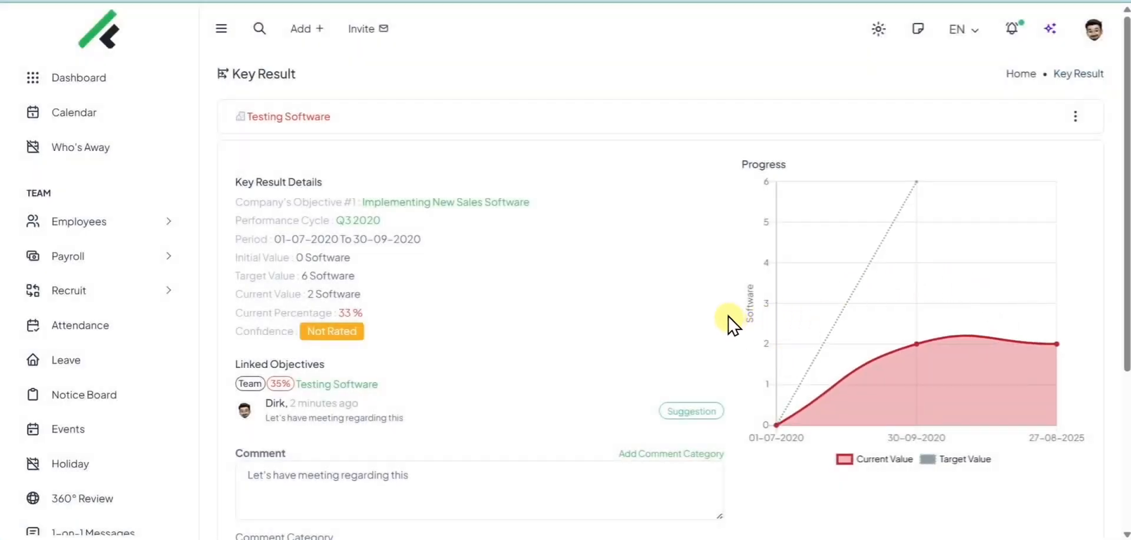
# Clear the comment text on the Testing Software key result and set the comment category to Solution.
pyautogui.scroll(-3, 732, 323)
pyautogui.tripleClick(240, 261)
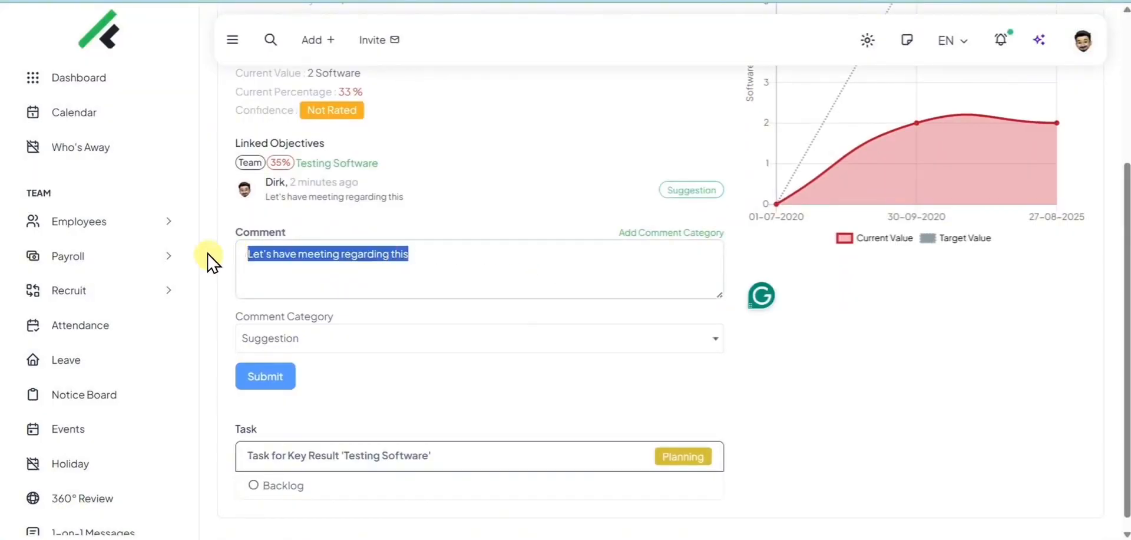
pyautogui.press('BackSpace')
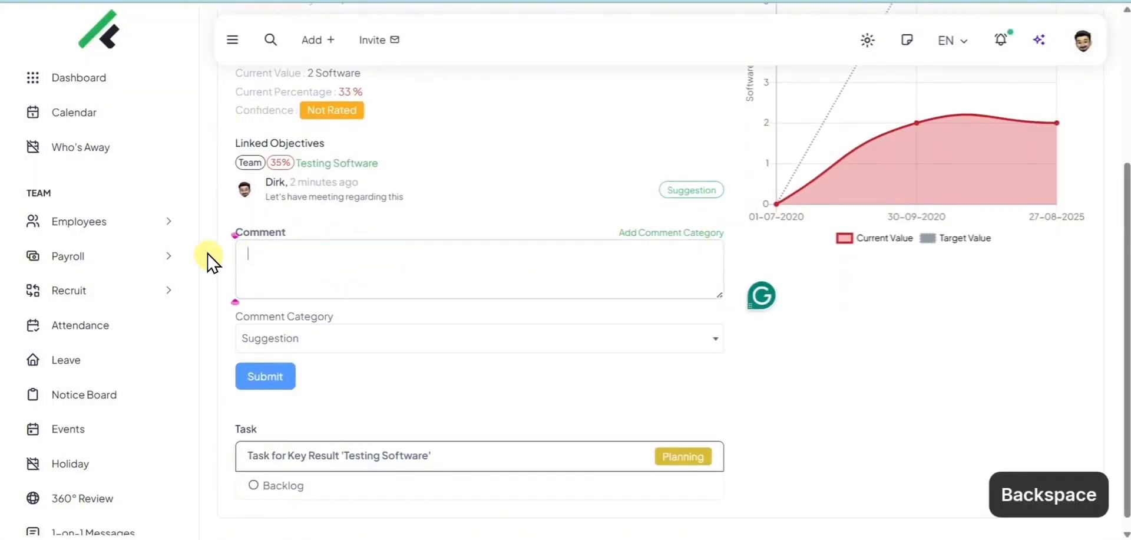
pyautogui.click(717, 232)
pyautogui.click(640, 272)
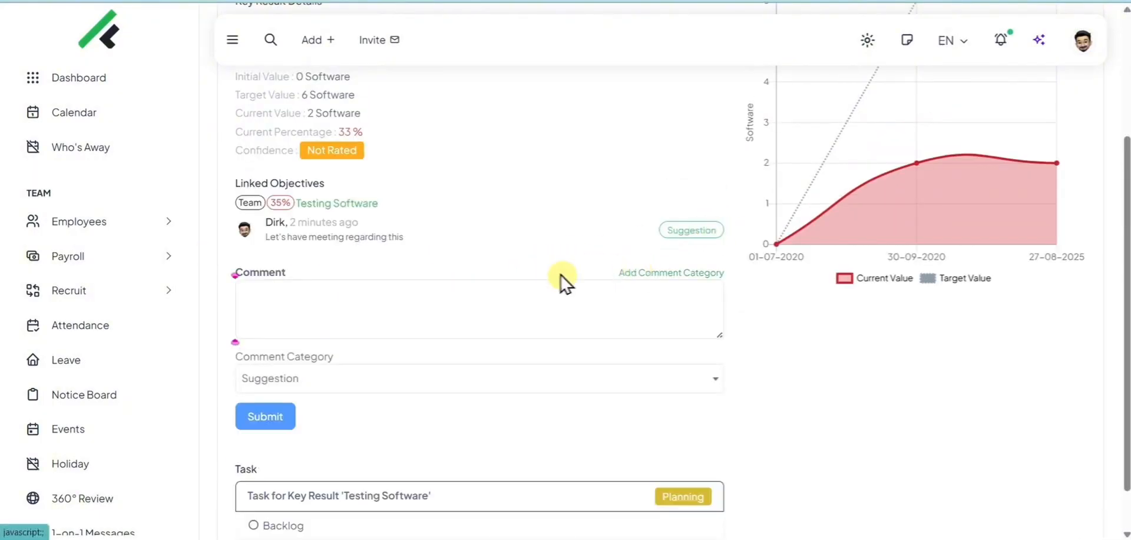
pyautogui.click(240, 380)
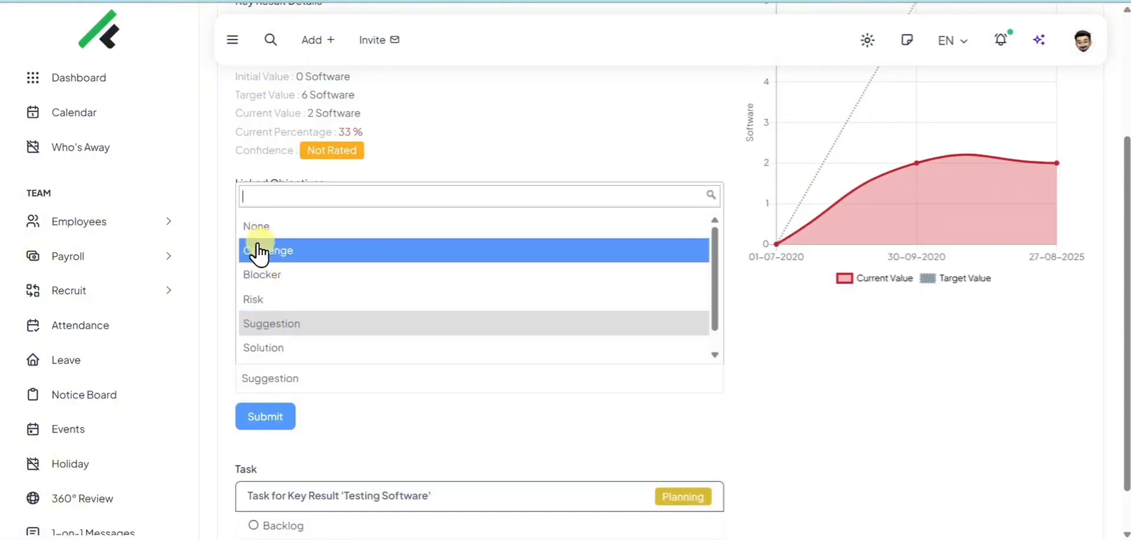
pyautogui.click(261, 350)
# Enter the comment "Need more fund" on the key result, submit it and look over the page.
pyautogui.click(287, 308)
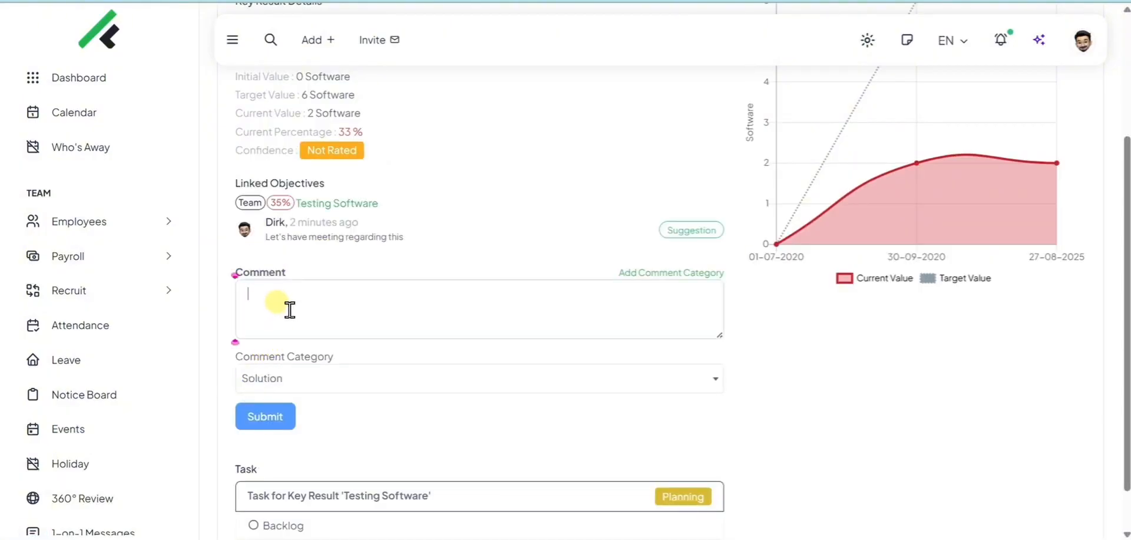
pyautogui.write('Need more fund')
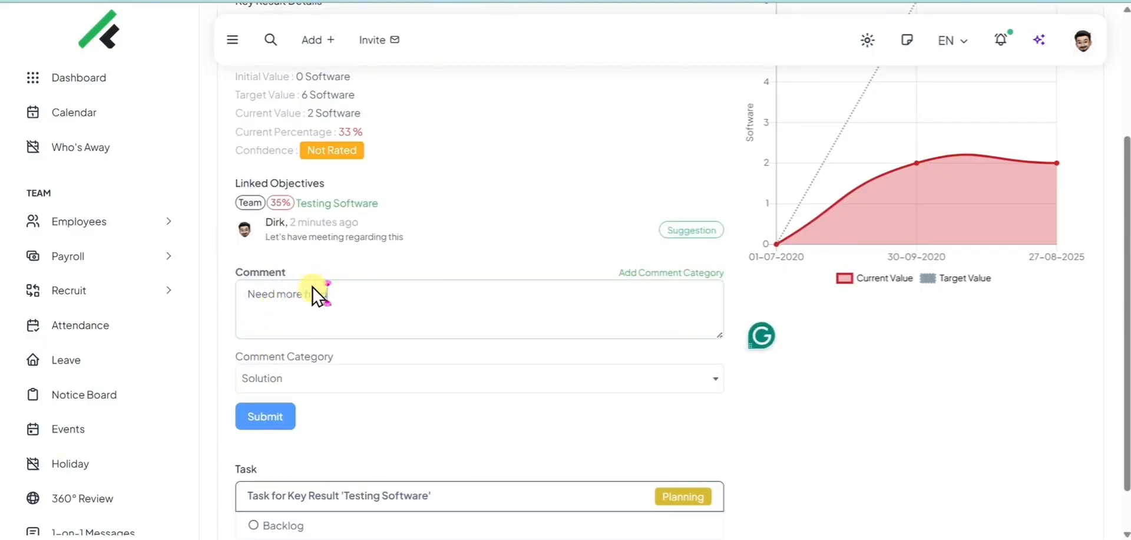
pyautogui.click(291, 420)
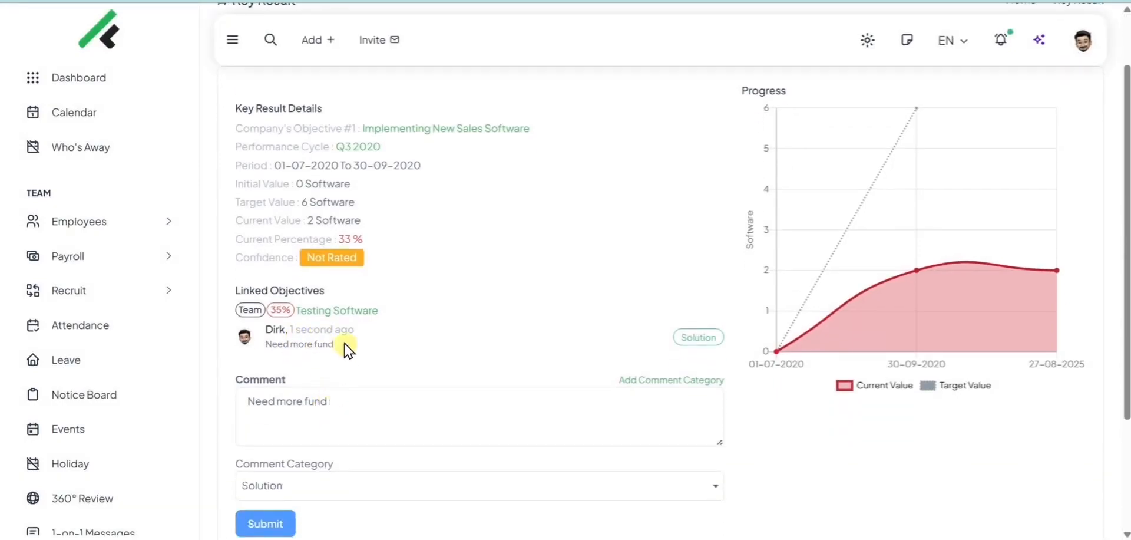
pyautogui.click(343, 368)
pyautogui.scroll(-3, 344, 366)
pyautogui.scroll(5, 337, 354)
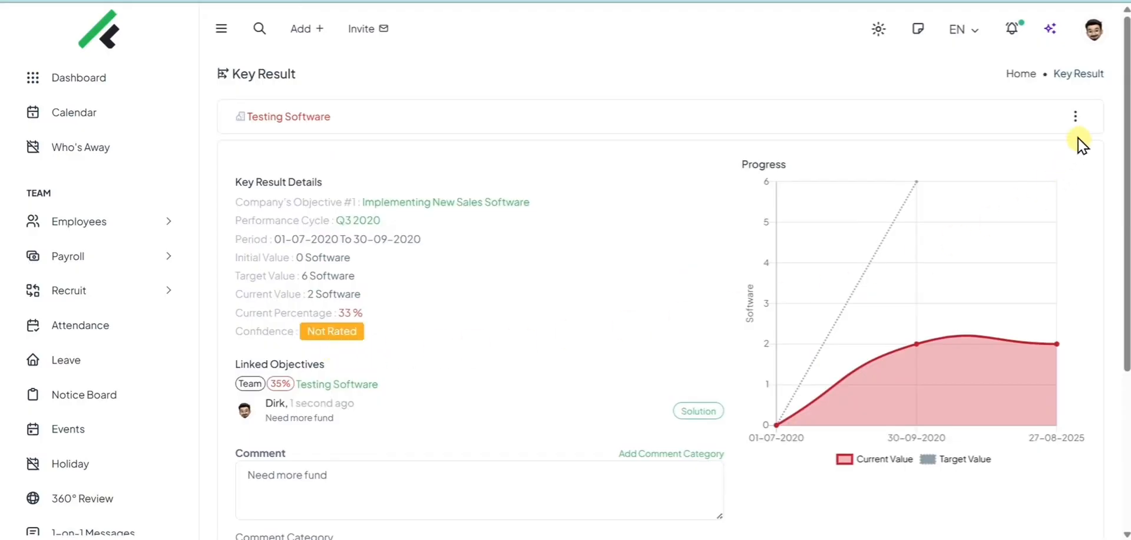
# Show the available actions for the Testing Software key result, then return to the company objectives.
pyautogui.click(1075, 116)
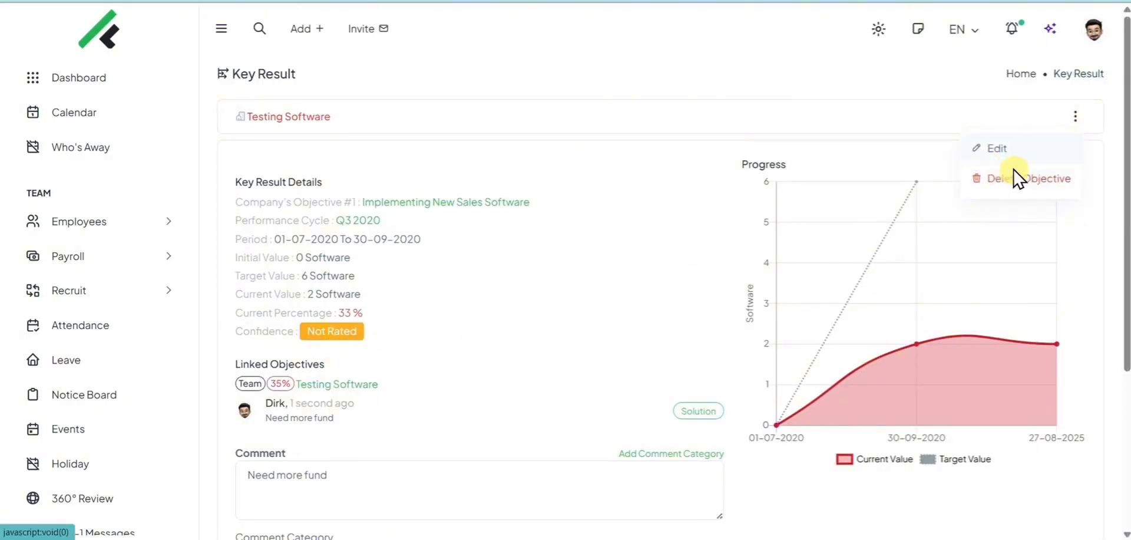
pyautogui.scroll(-9, 184, 323)
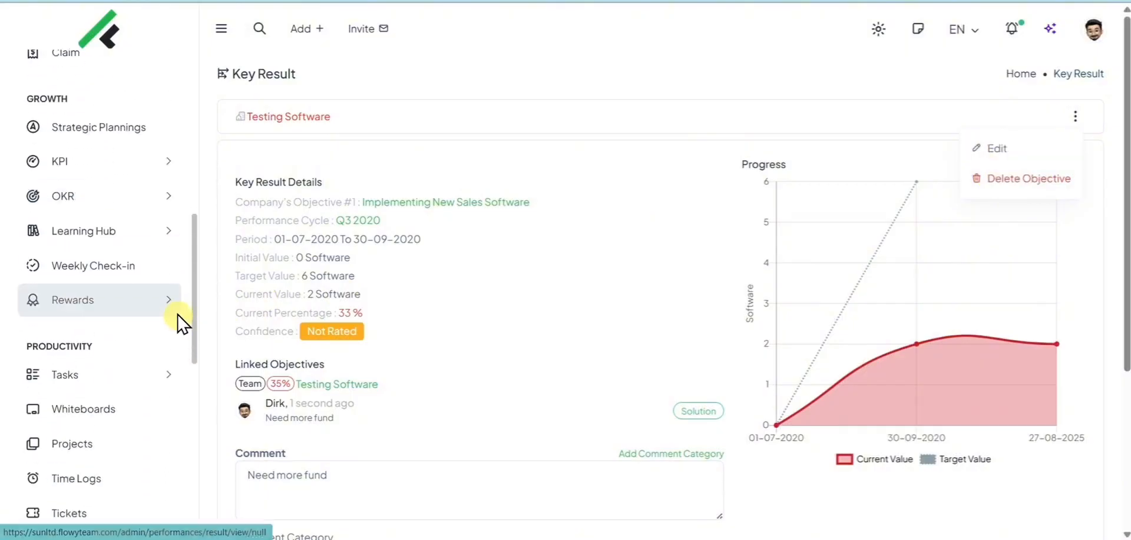
pyautogui.scroll(-3, 178, 321)
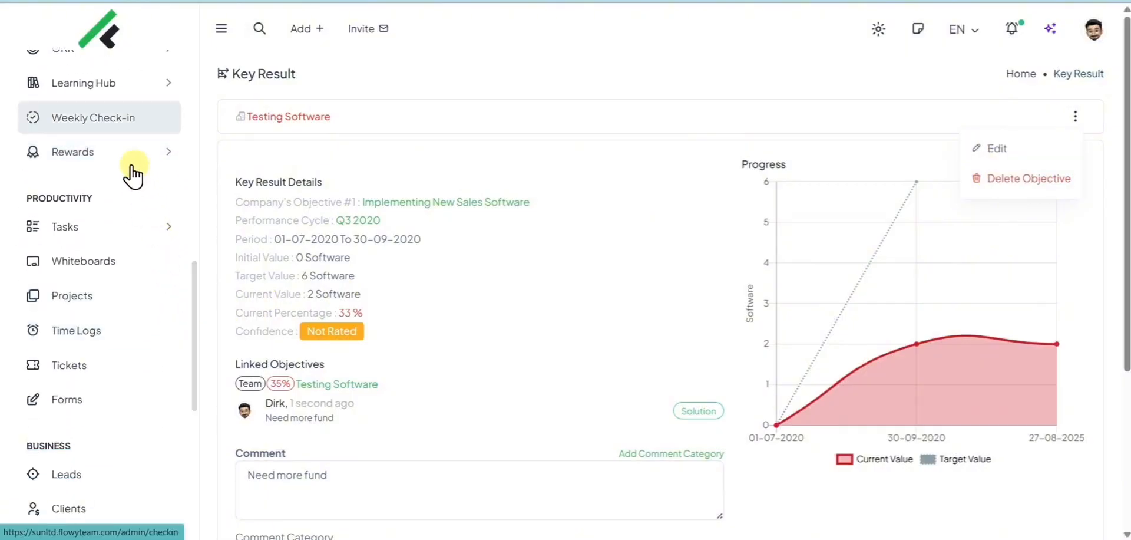
pyautogui.scroll(3, 130, 159)
pyautogui.click(126, 198)
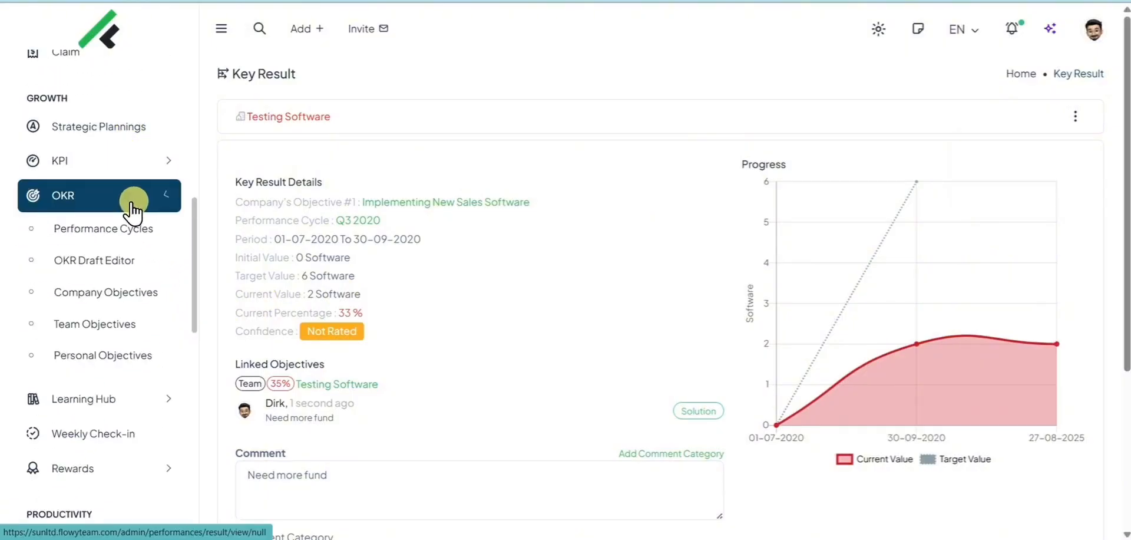
pyautogui.click(122, 293)
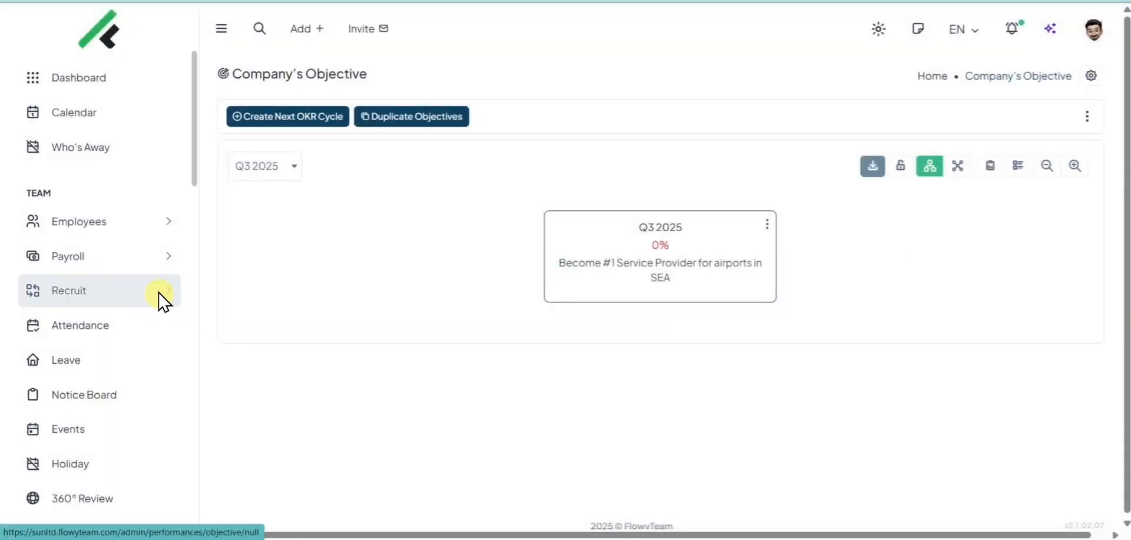
# Create the next OKR cycle and switch the company objectives to Q4 2025.
pyautogui.click(290, 167)
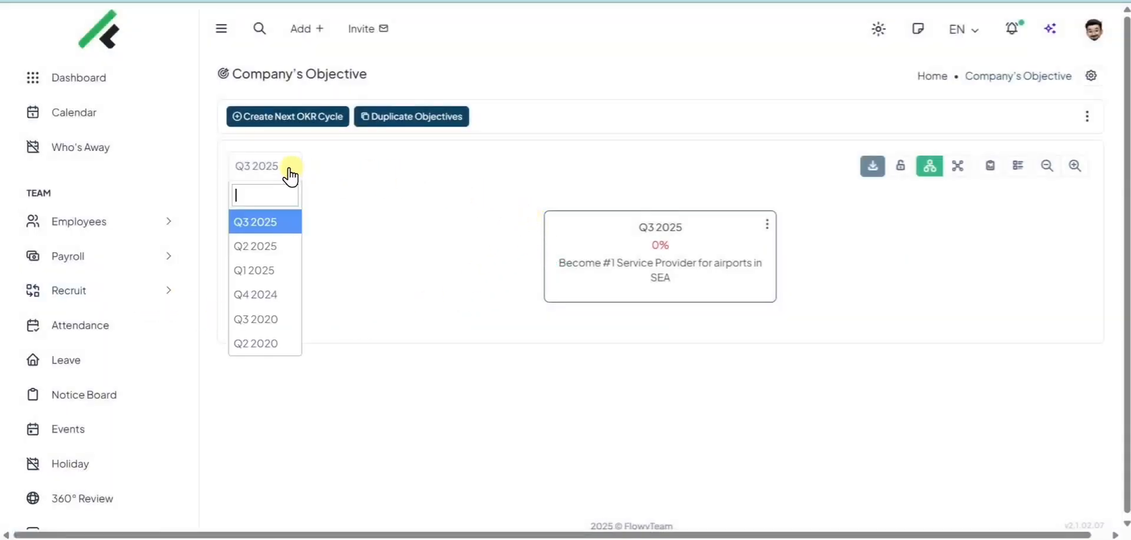
pyautogui.click(280, 128)
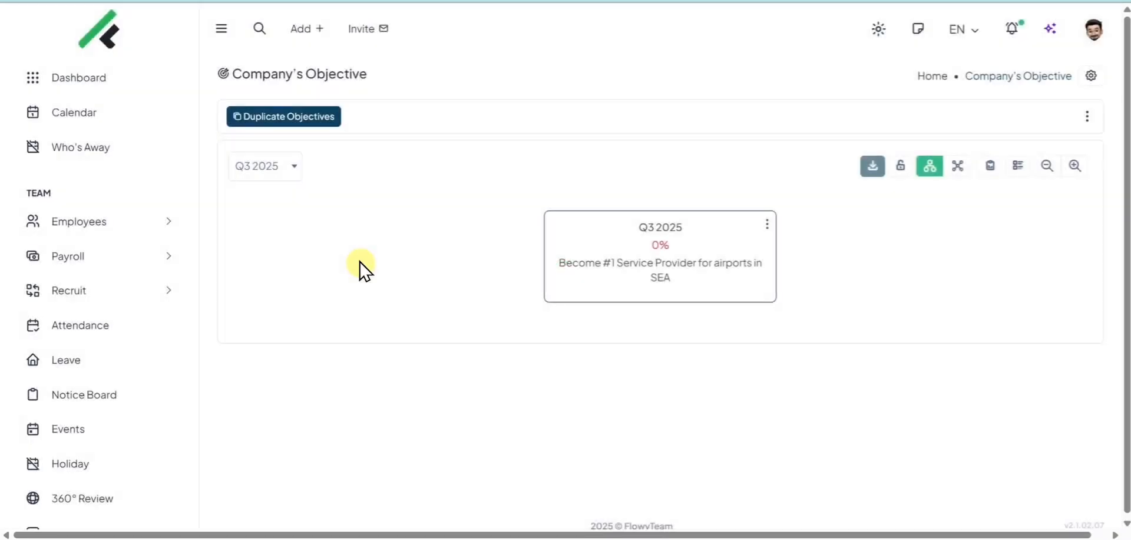
pyautogui.click(290, 185)
pyautogui.click(259, 221)
# Generate Q4 2025 company OKRs with AI in the OKR Draft Editor and regenerate the first objective's first key result.
pyautogui.click(767, 224)
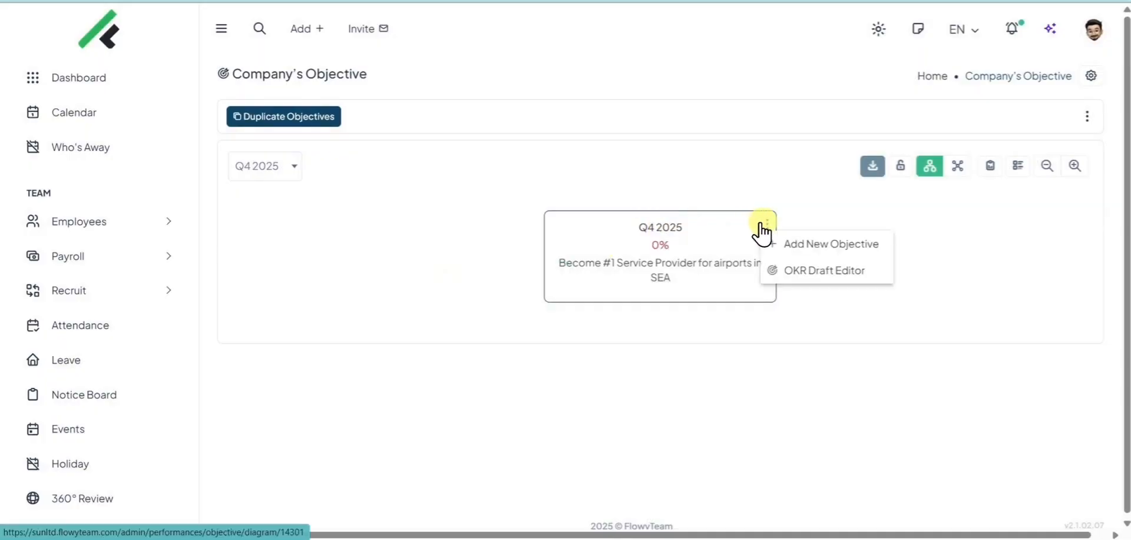
pyautogui.click(782, 267)
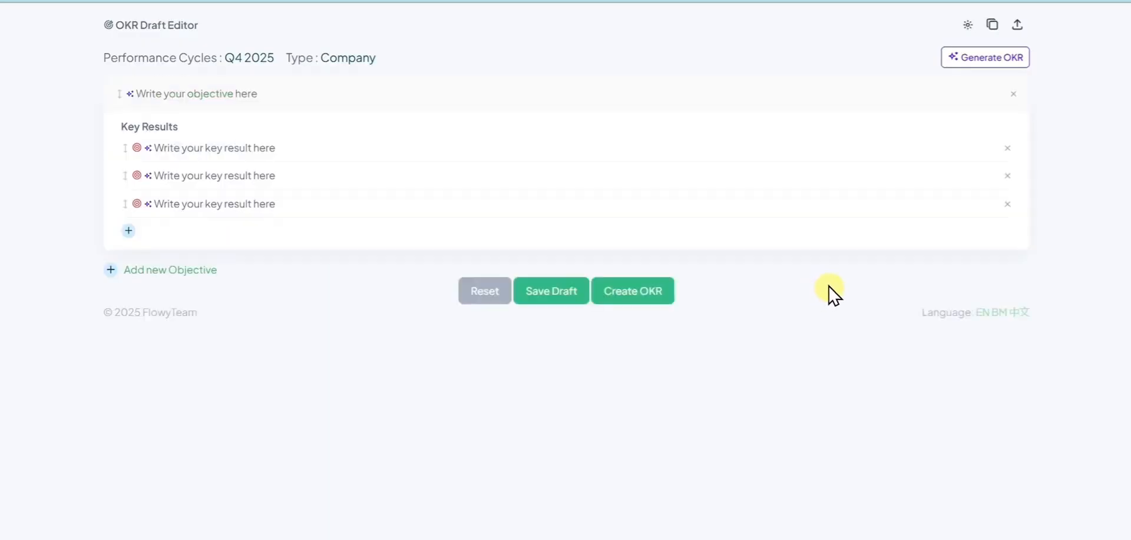
pyautogui.click(986, 57)
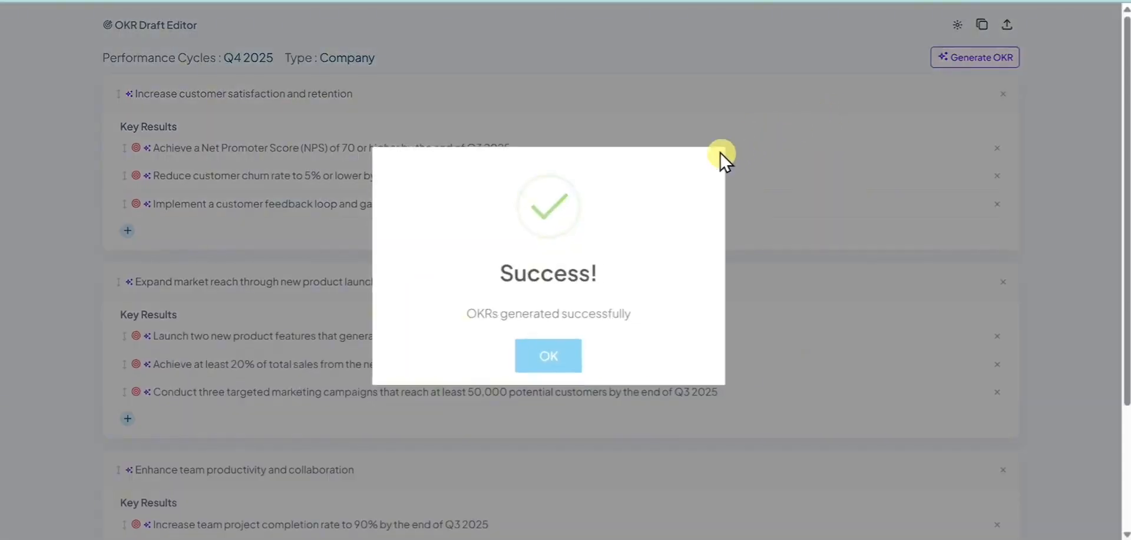
pyautogui.click(549, 352)
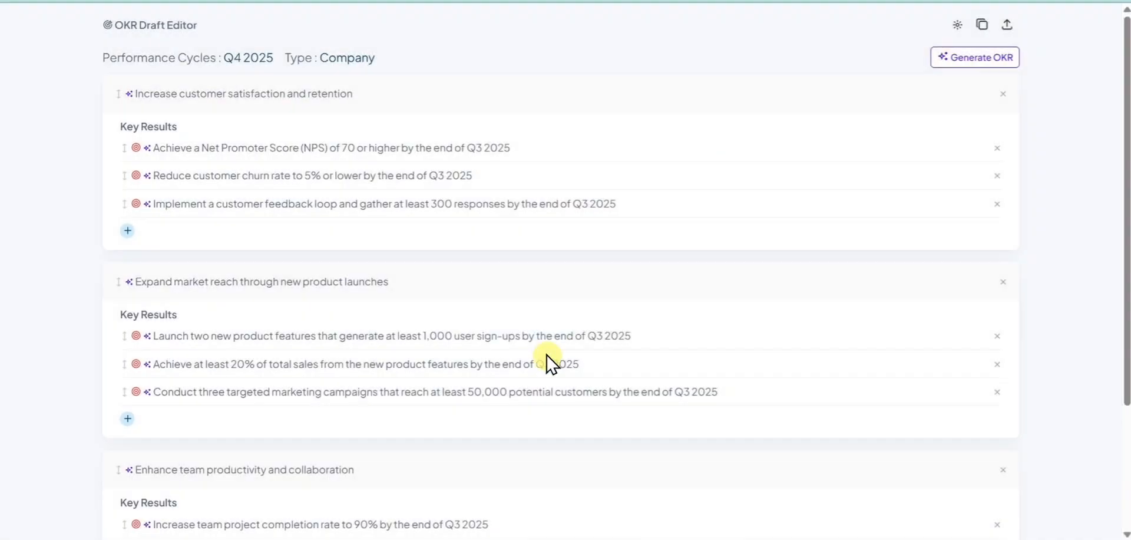
pyautogui.moveTo(346, 98); pyautogui.dragTo(117, 93)
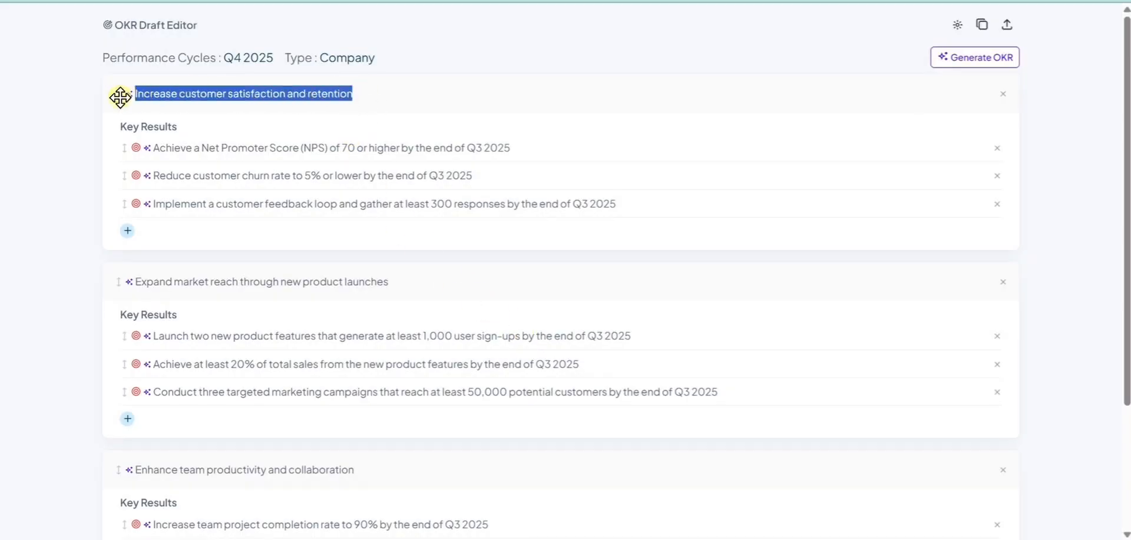
pyautogui.click(147, 148)
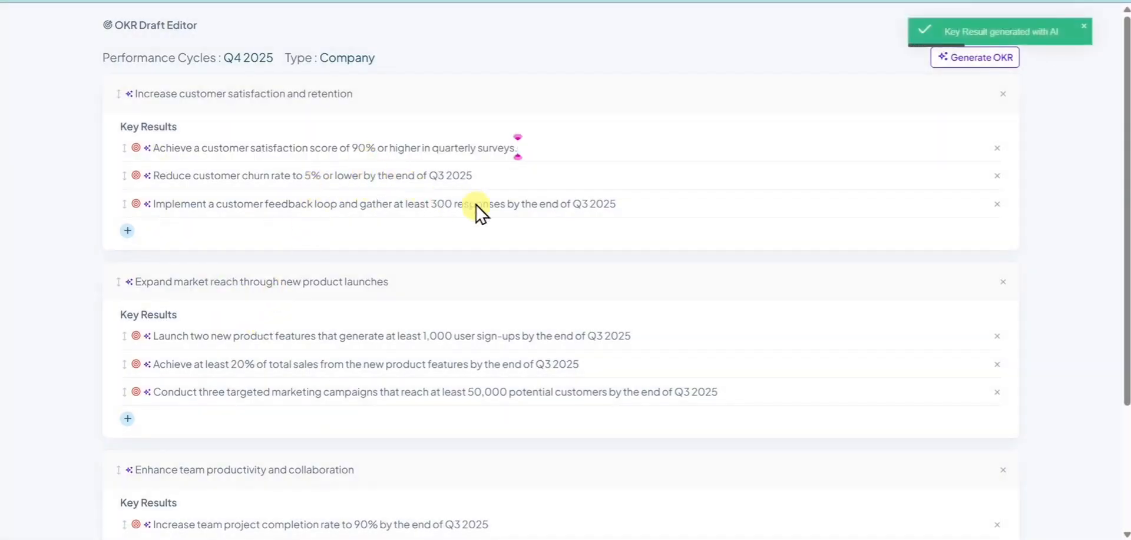
# Create the OKRs from this draft with type Company and performance cycle Q4 2025.
pyautogui.scroll(-3, 1125, 63)
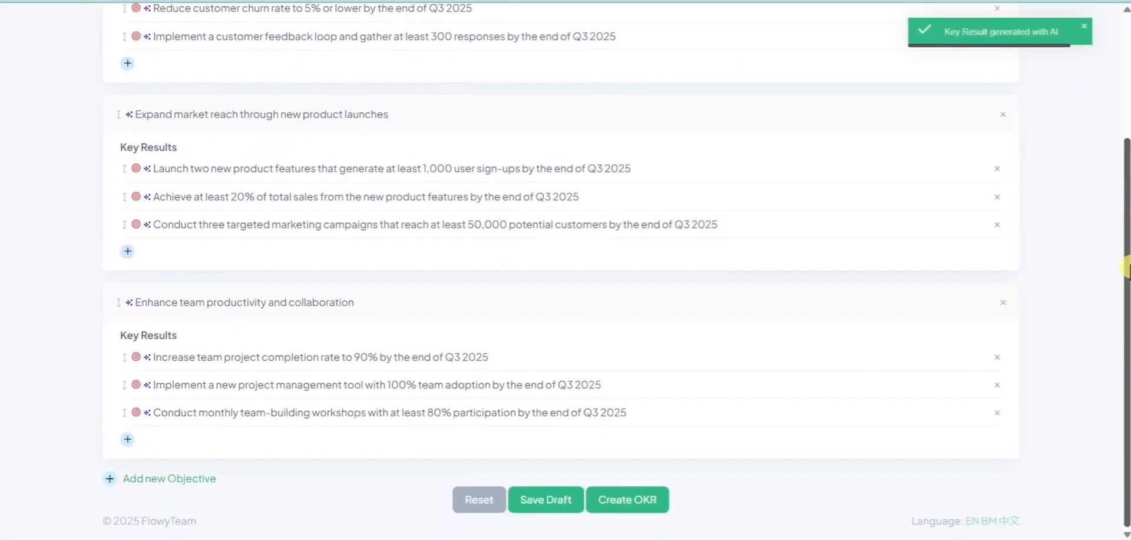
pyautogui.click(649, 496)
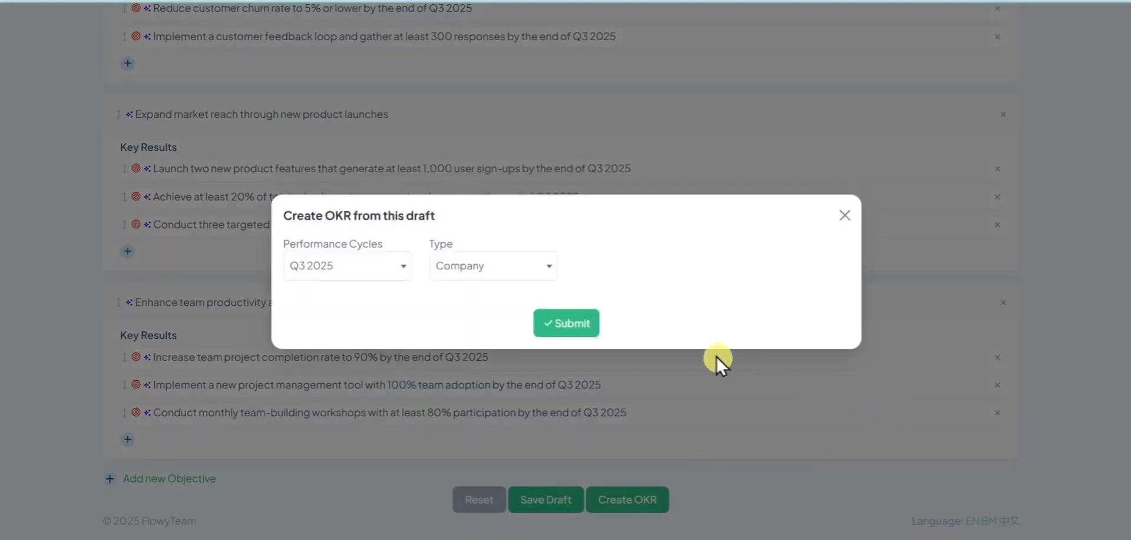
pyautogui.click(511, 271)
pyautogui.click(491, 370)
pyautogui.click(391, 268)
pyautogui.click(361, 322)
pyautogui.click(558, 324)
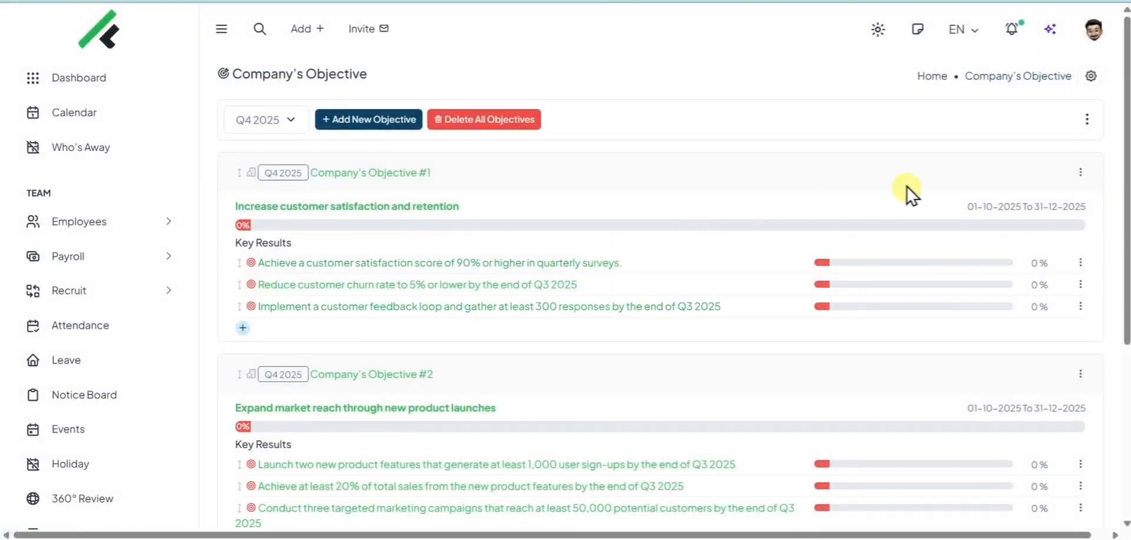
# Display the Q4 2025 company objectives as a tree diagram and look over its objectives and key results.
pyautogui.click(1086, 120)
pyautogui.click(1042, 152)
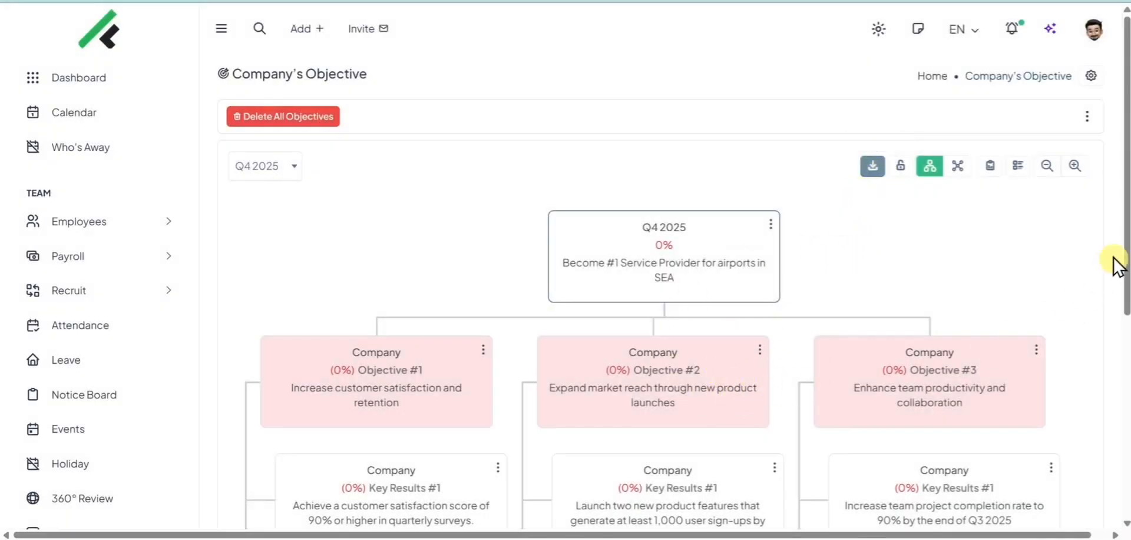
pyautogui.moveTo(1125, 226); pyautogui.dragTo(1098, 260)
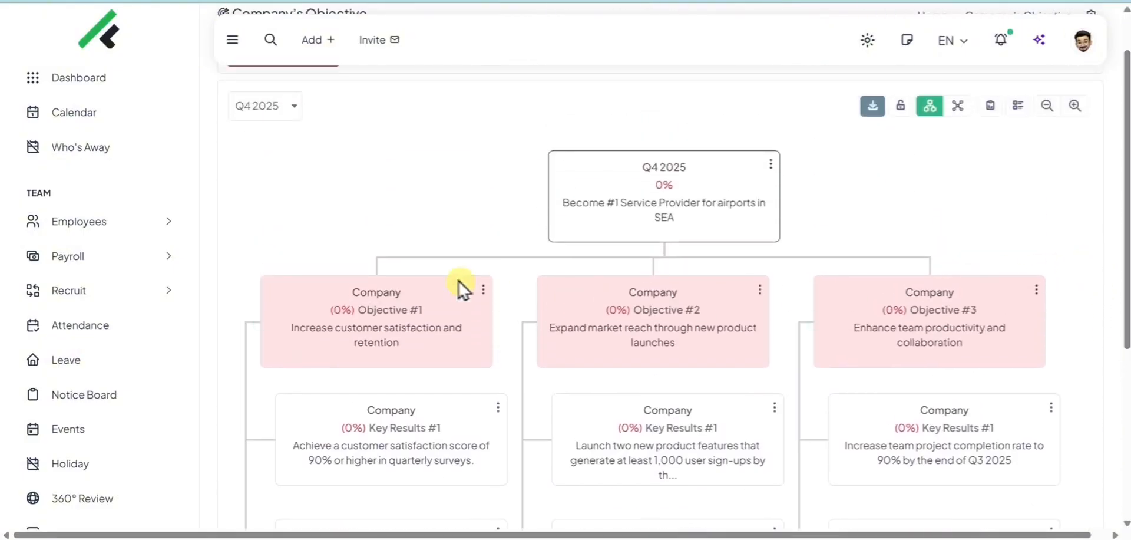
# Open the Learning Hub and start creating new learning content.
pyautogui.moveTo(194, 126); pyautogui.dragTo(194, 289)
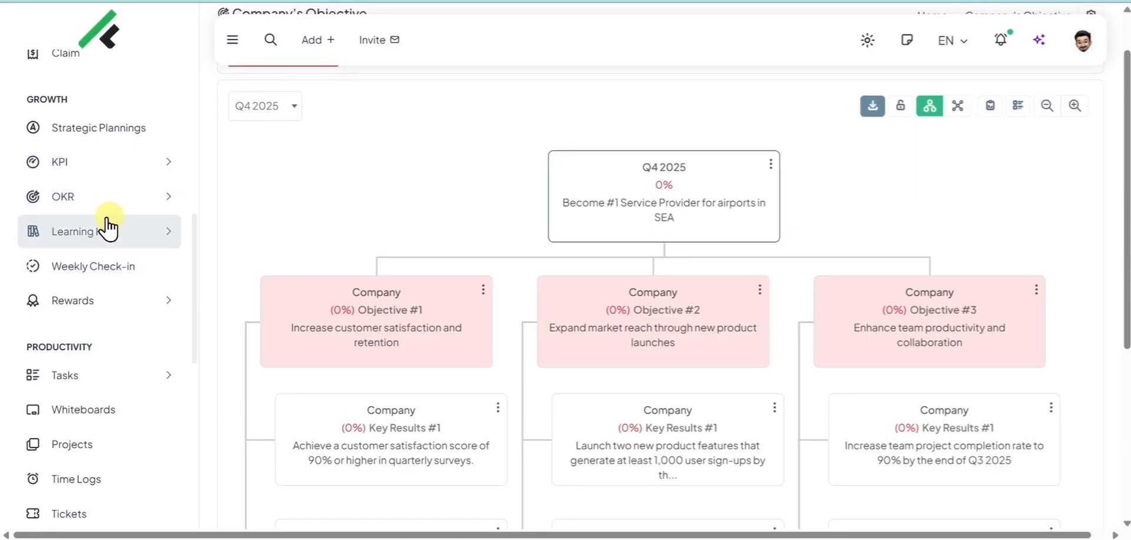
pyautogui.click(141, 238)
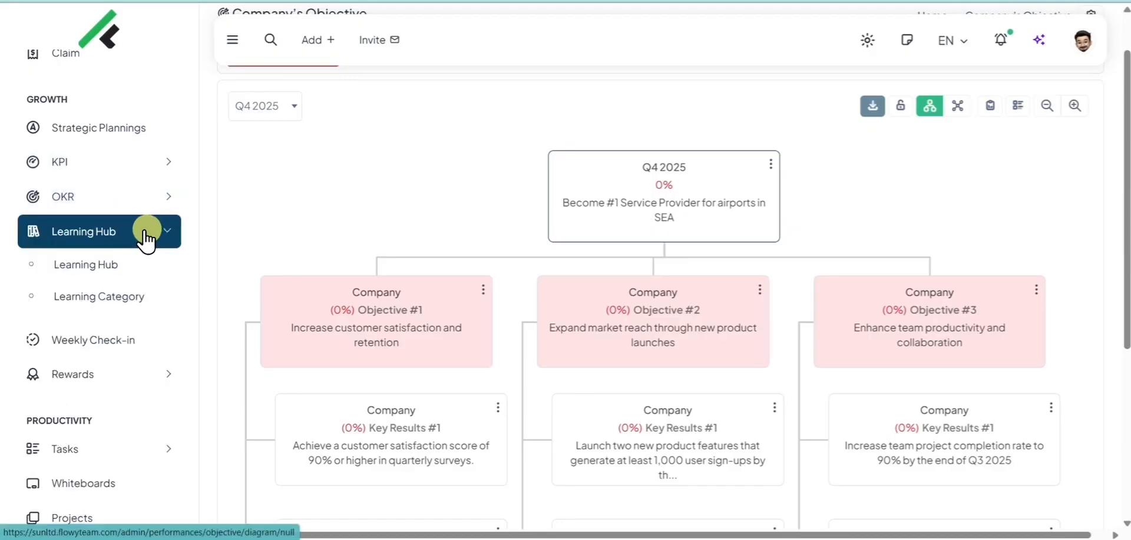
pyautogui.click(97, 270)
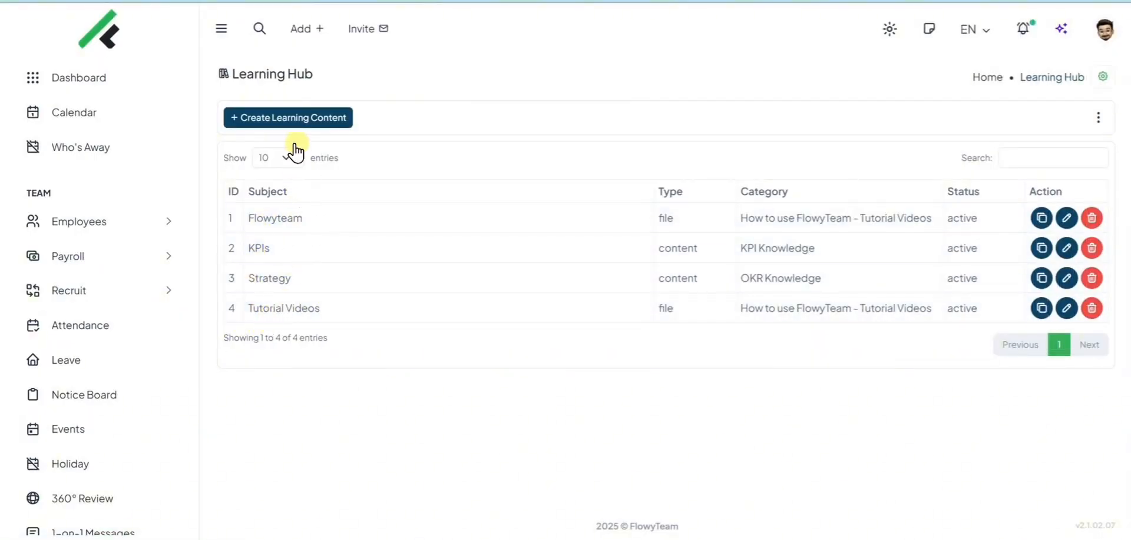
pyautogui.click(298, 117)
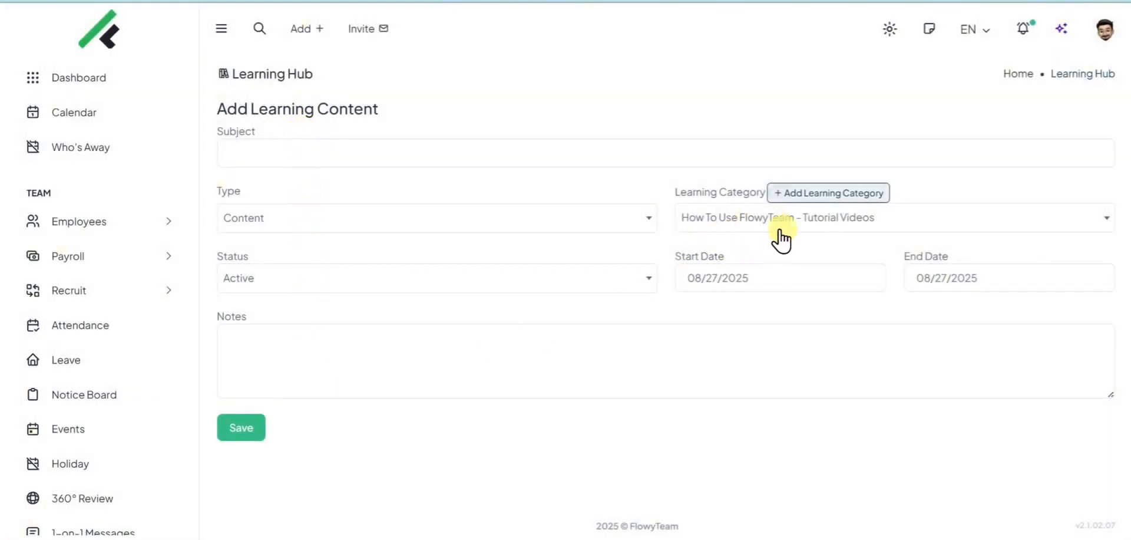
# Add a learning category named Discipline from the learning content form.
pyautogui.click(783, 190)
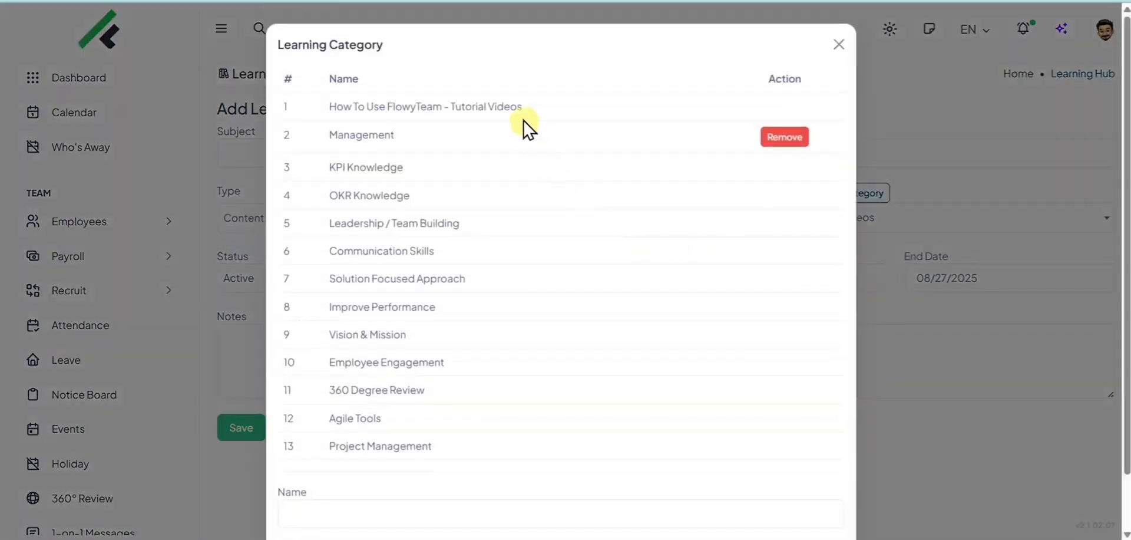
pyautogui.click(341, 514)
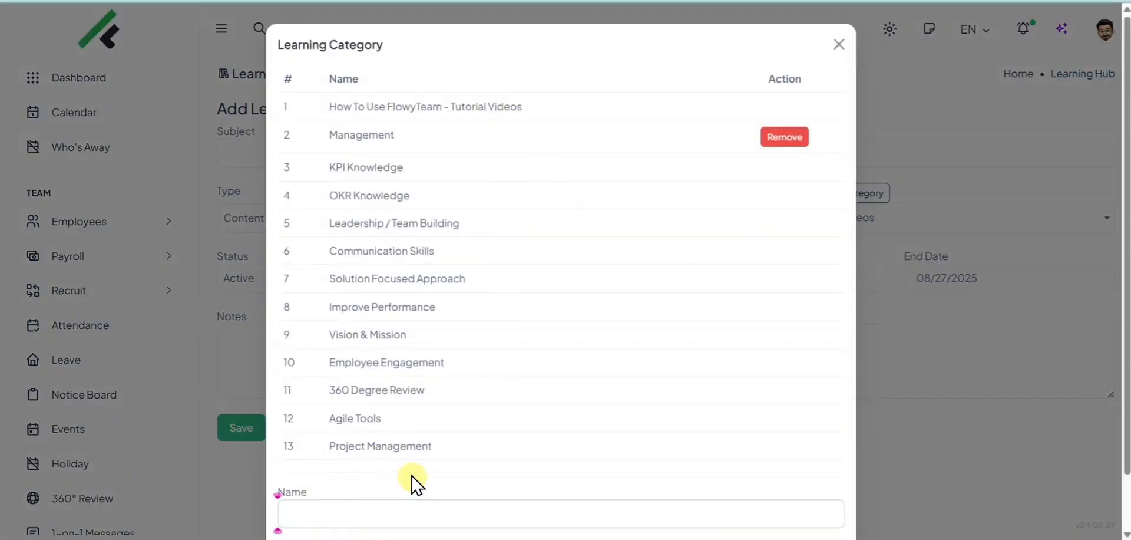
pyautogui.write('Disc')
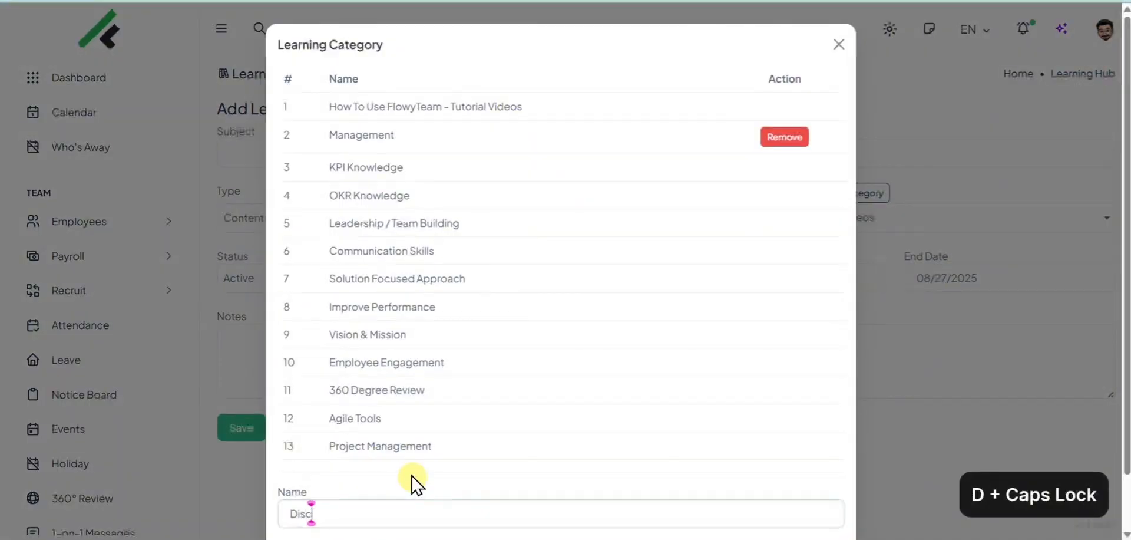
pyautogui.write('ipline')
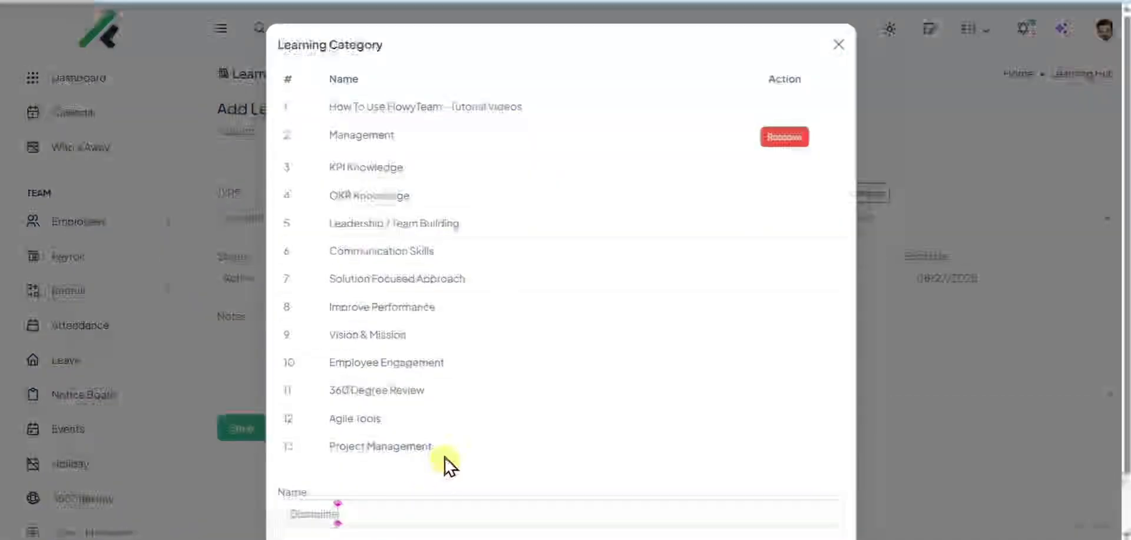
pyautogui.scroll(-2, 471, 442)
pyautogui.click(812, 497)
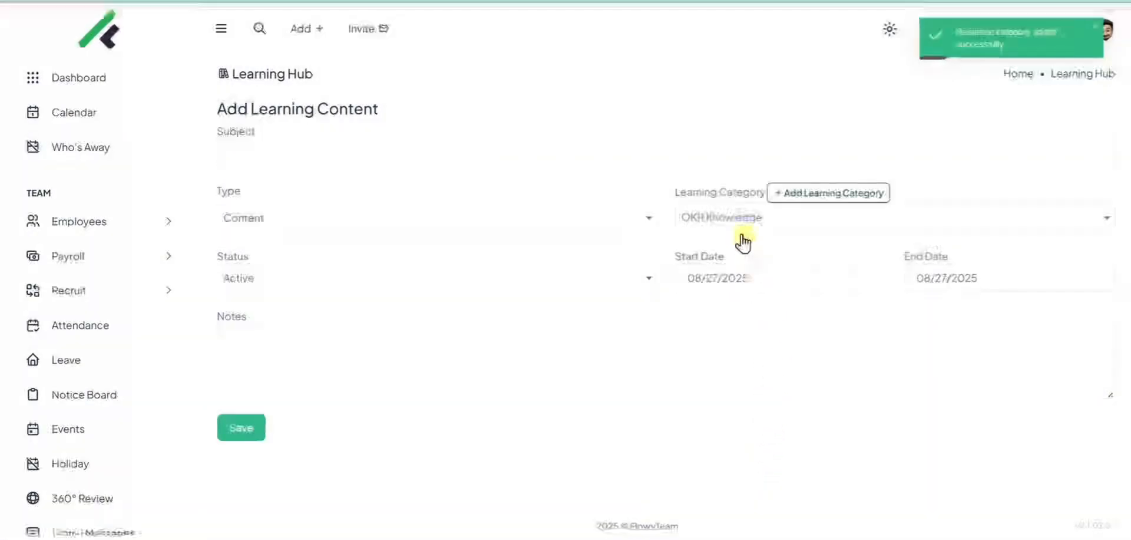
# Set the new content's learning category to Discipline, and return to the Learning Hub list without saving the form.
pyautogui.click(739, 224)
pyautogui.scroll(-3, 731, 312)
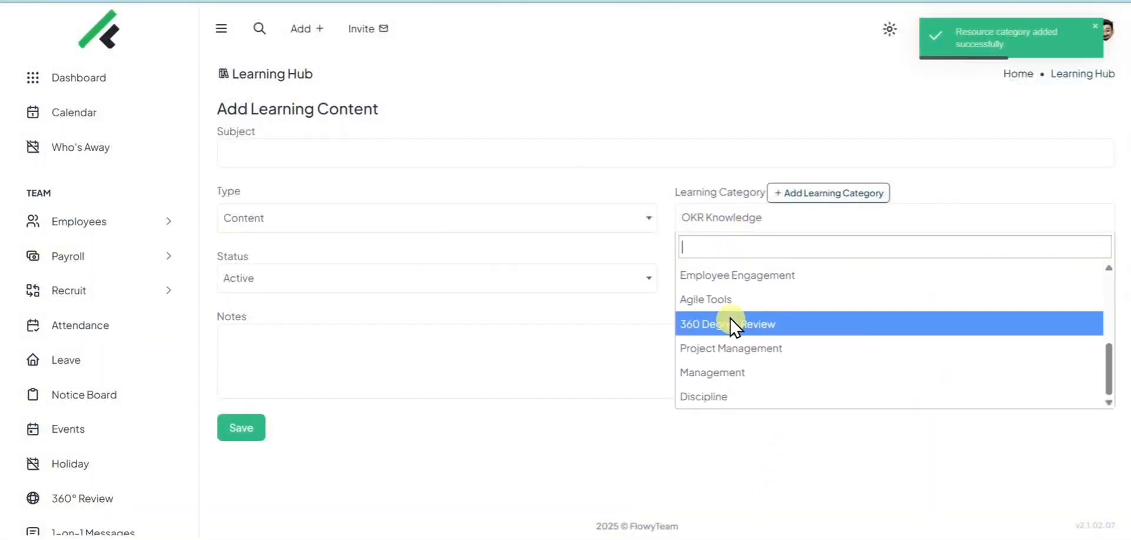
pyautogui.click(717, 397)
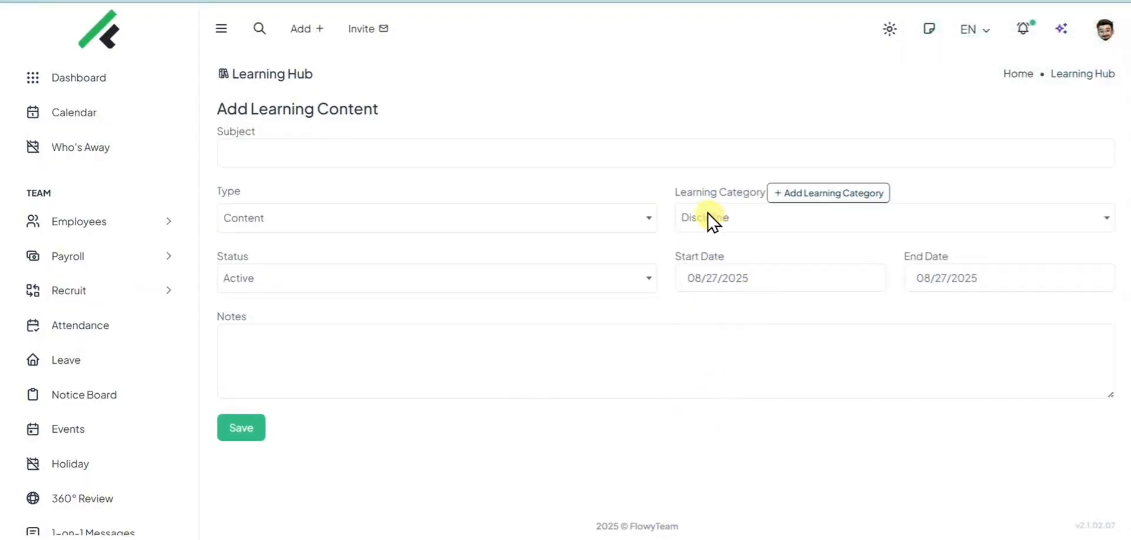
pyautogui.click(13, 1)
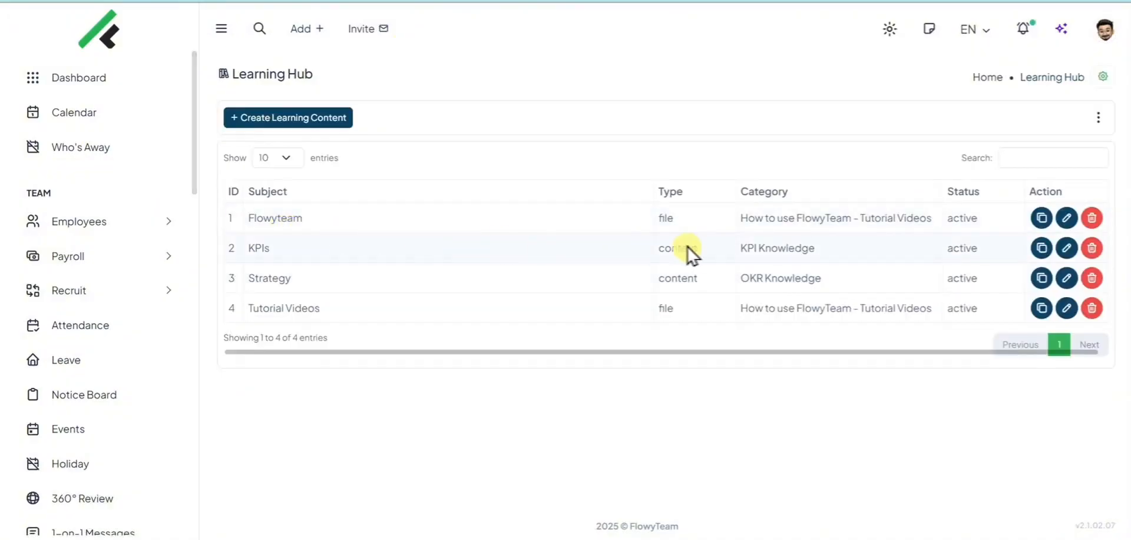
# Open the Flowyteam learning content for editing, examine its available content types, and return to the Learning Hub list.
pyautogui.click(1066, 218)
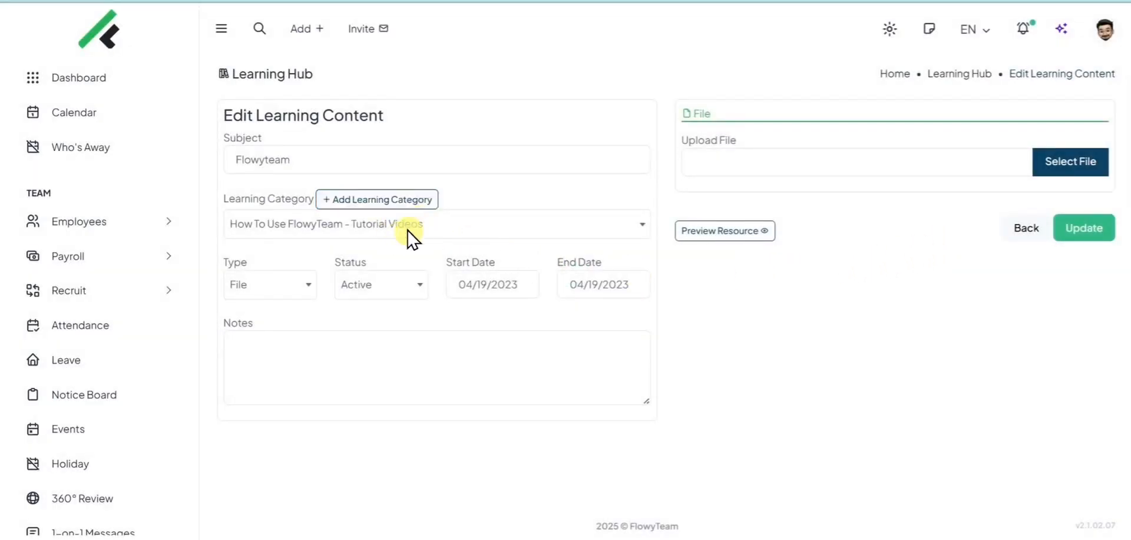
pyautogui.click(311, 289)
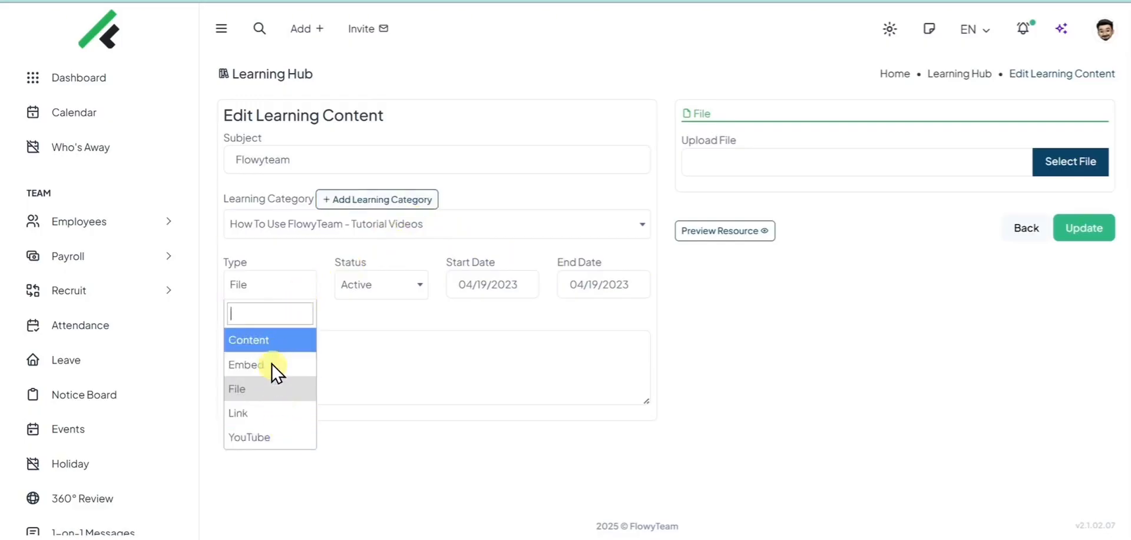
pyautogui.click(352, 313)
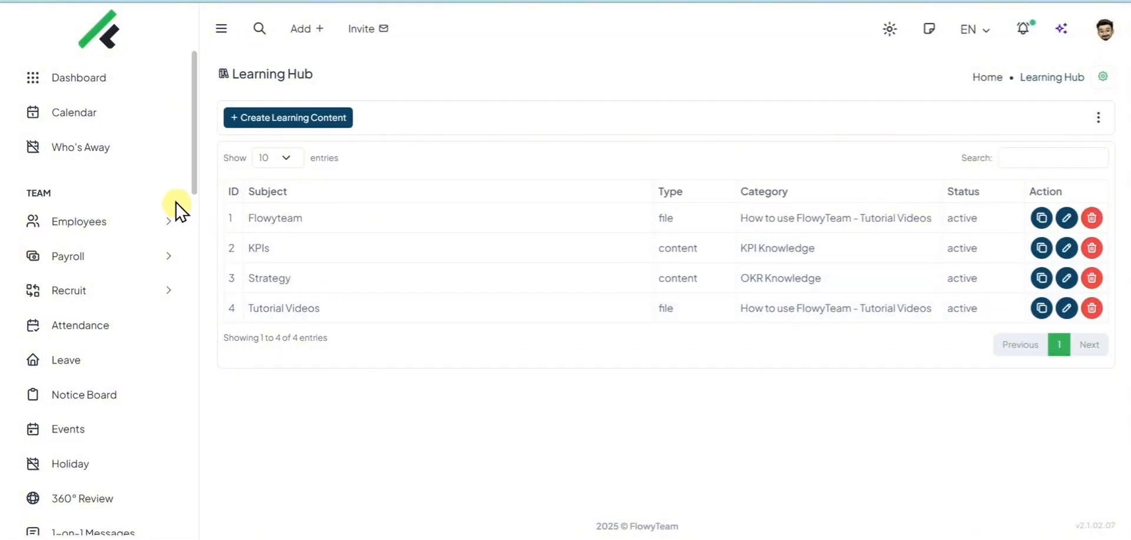
# Open the list of learning categories and look through its entries.
pyautogui.scroll(-8, 171, 207)
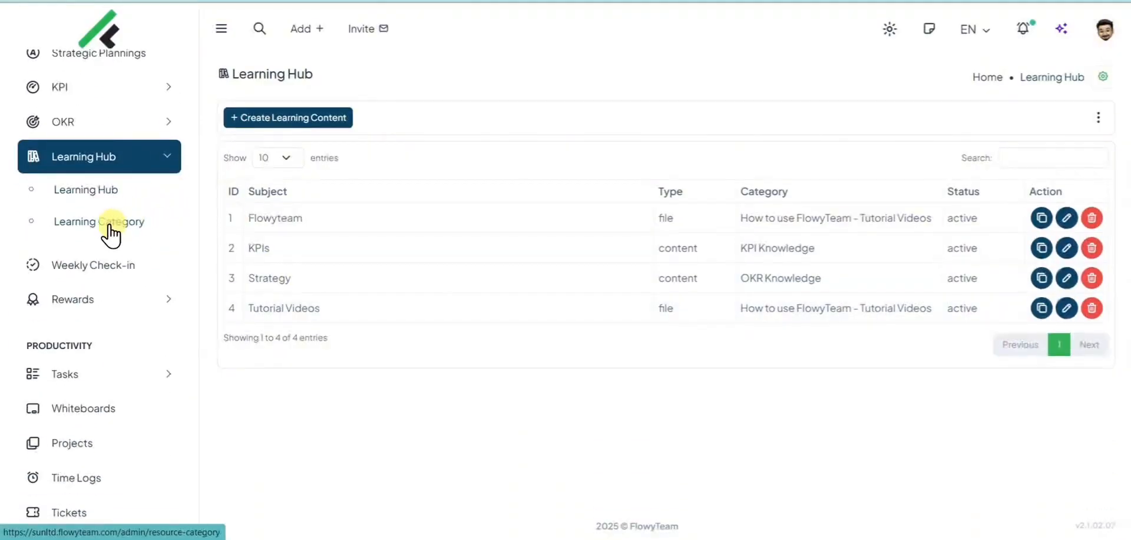
pyautogui.click(109, 226)
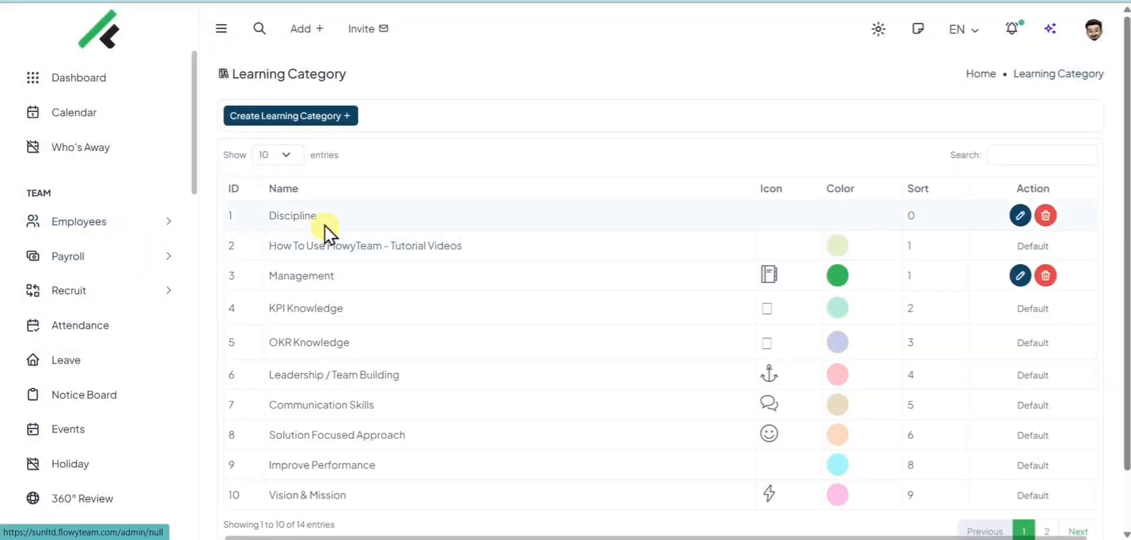
pyautogui.scroll(-1, 371, 203)
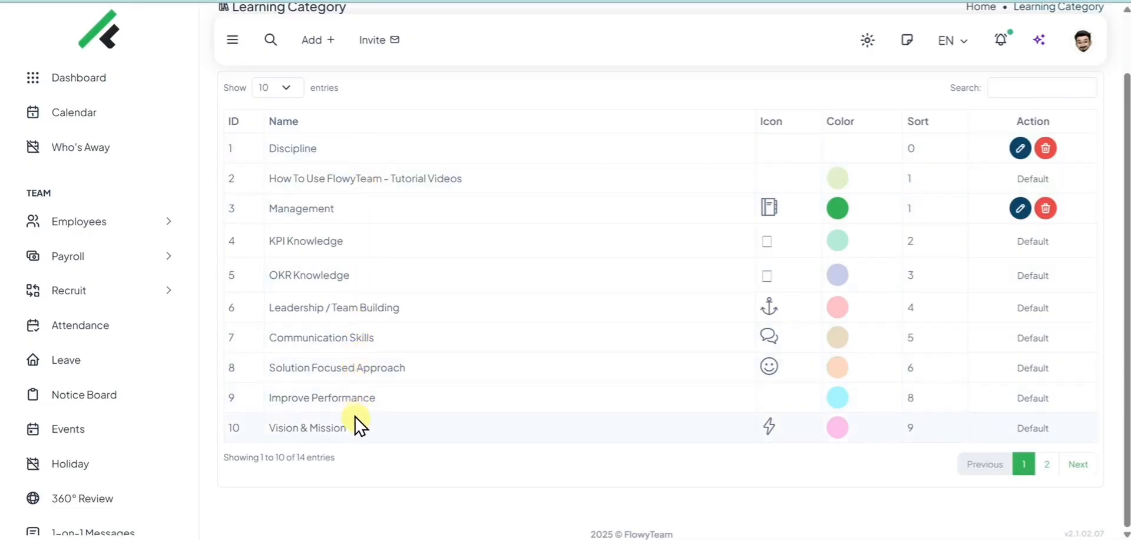
# In the employee view, open the Learning Hub and browse the videos in the Leadership / Team Building category.
pyautogui.click(1083, 47)
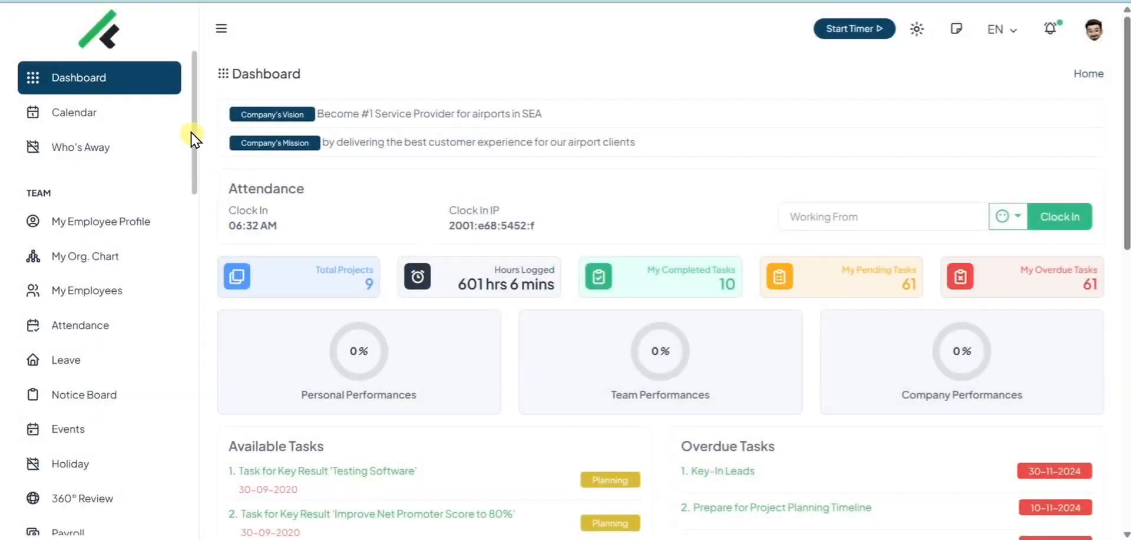
pyautogui.moveTo(194, 138); pyautogui.dragTo(196, 318)
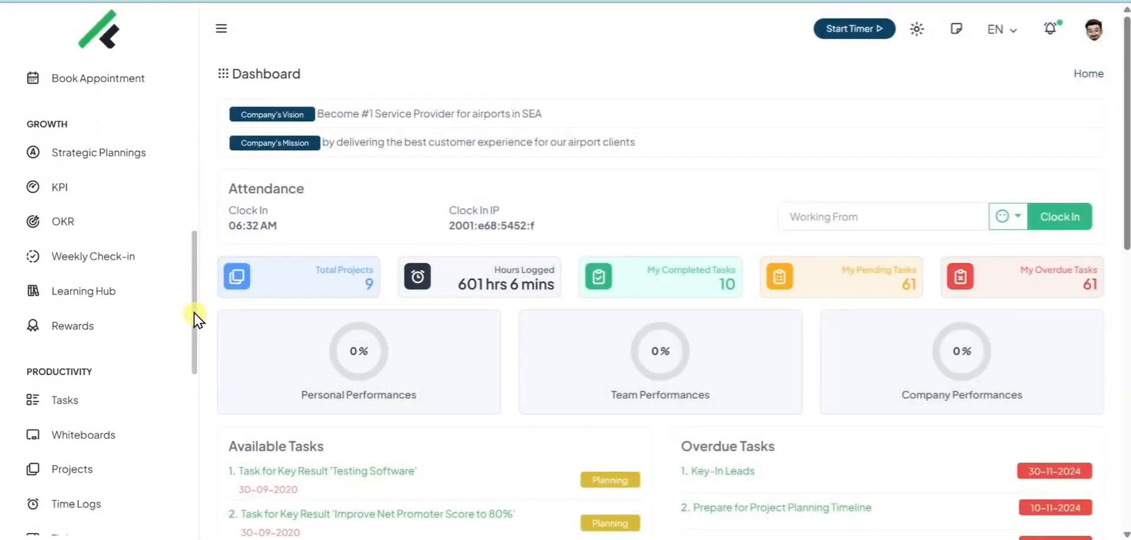
pyautogui.click(141, 294)
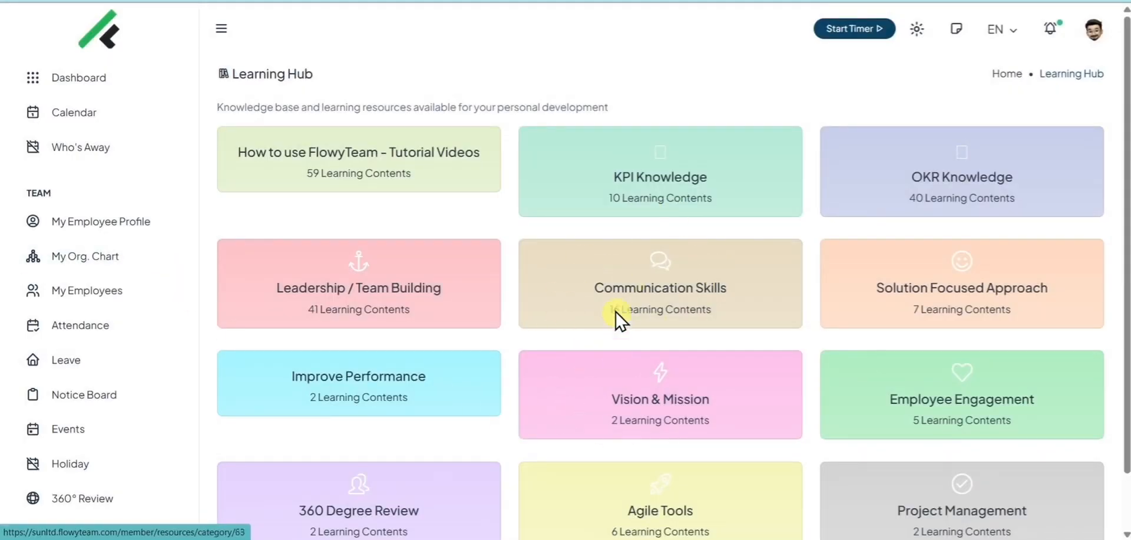
pyautogui.click(701, 330)
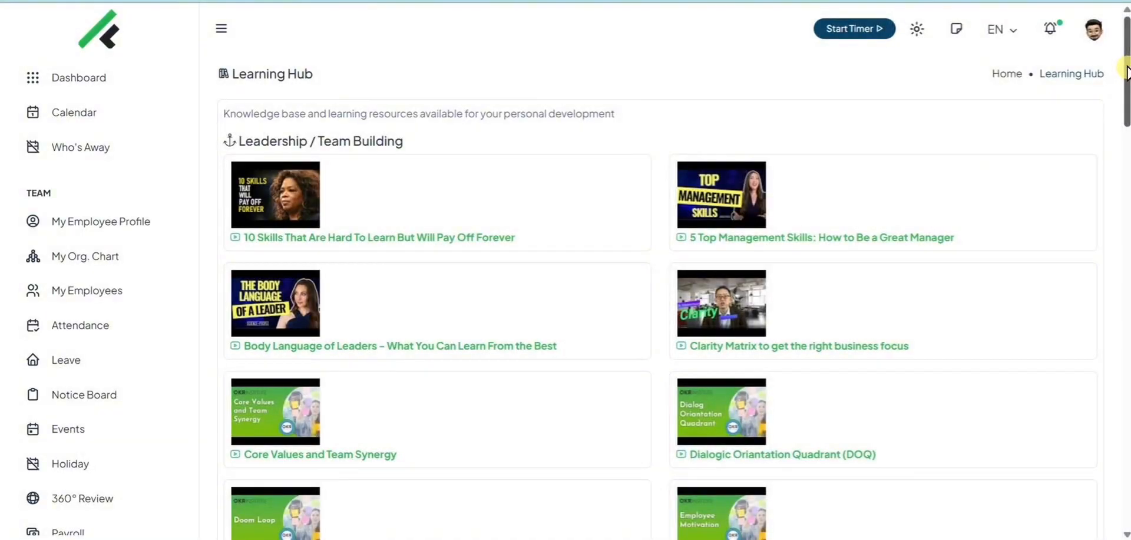
pyautogui.moveTo(1127, 72); pyautogui.dragTo(1126, 388)
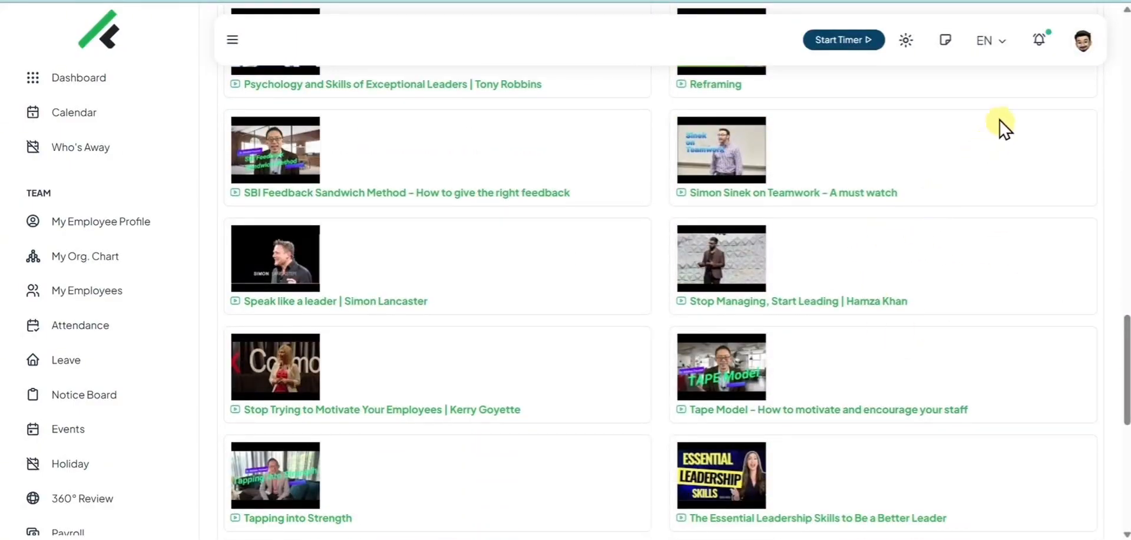
# Return to the admin view and examine the Weekly Check-in page for employees without a check-in.
pyautogui.click(1084, 42)
pyautogui.click(681, 268)
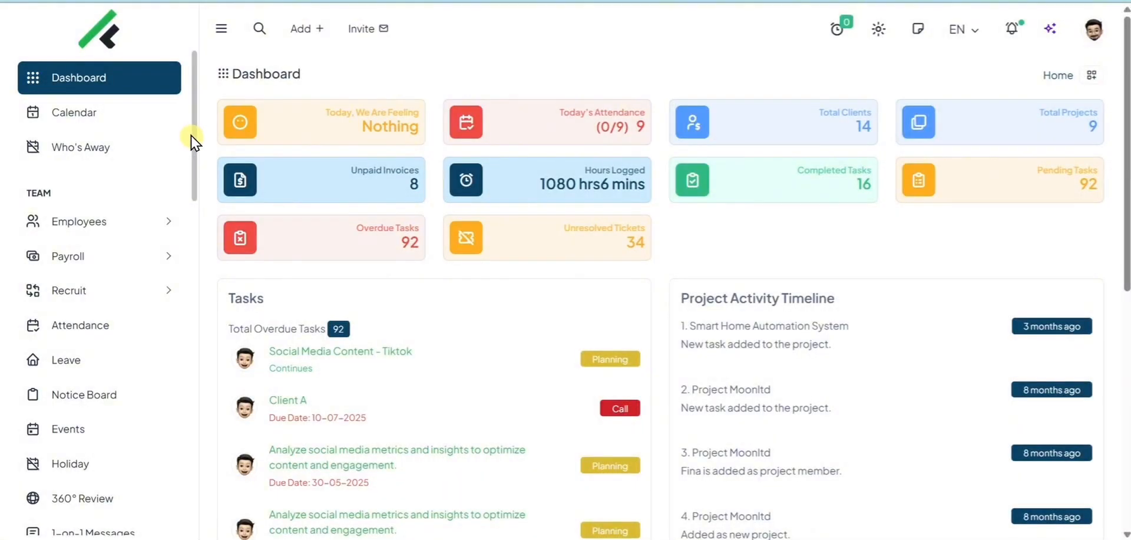
pyautogui.moveTo(194, 142); pyautogui.dragTo(179, 290)
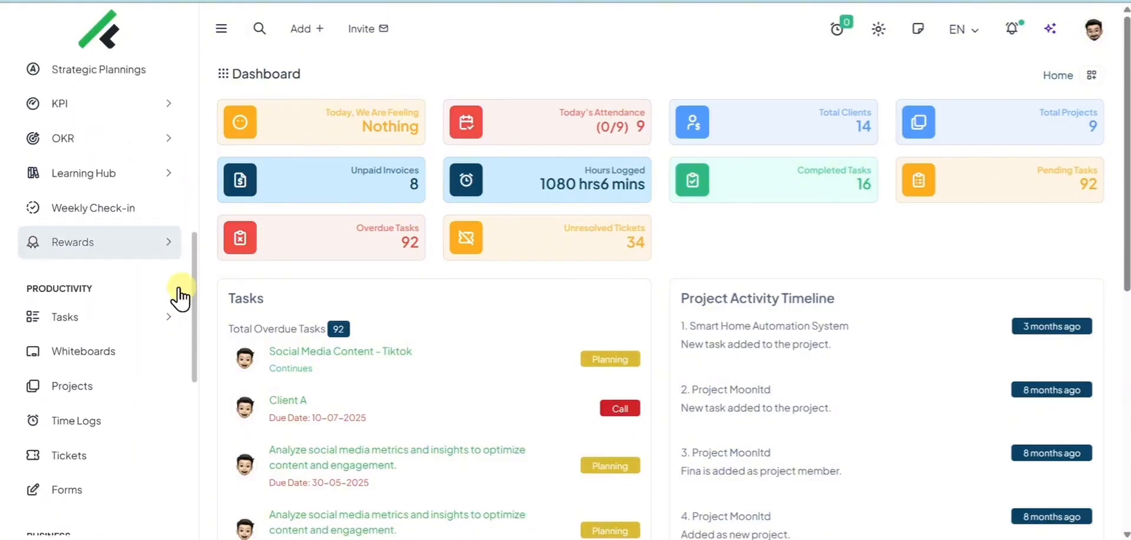
pyautogui.click(124, 208)
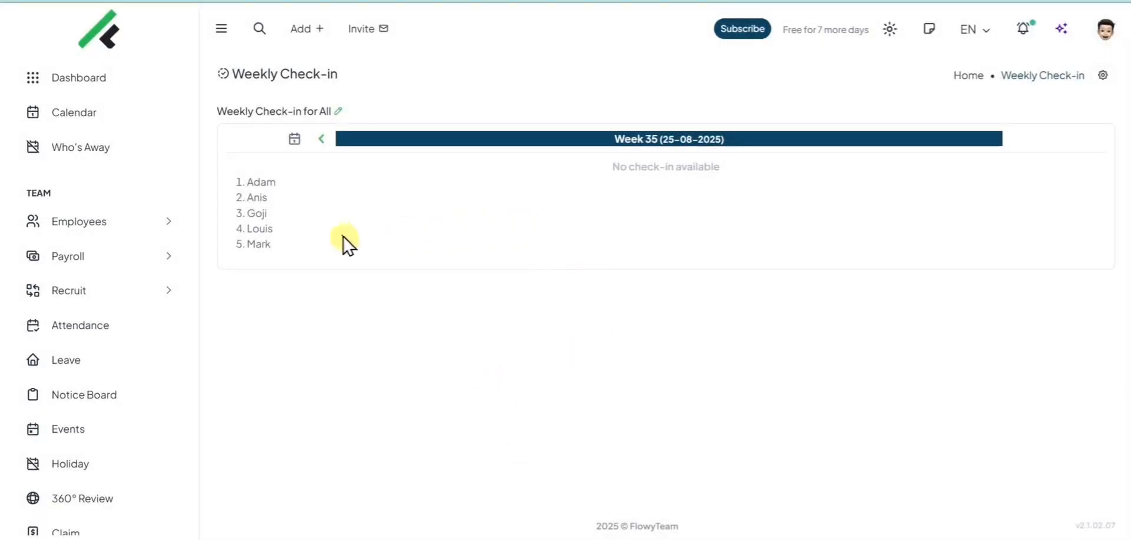
pyautogui.moveTo(345, 241); pyautogui.dragTo(235, 184)
pyautogui.click(377, 298)
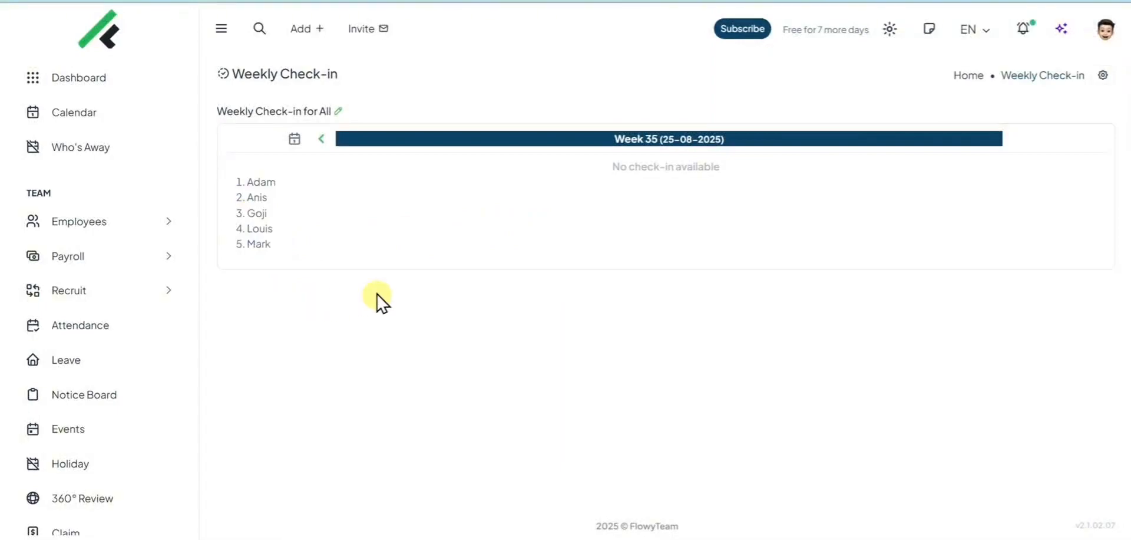
# In the employee view, submit a Week 35 check-in with mood Usual and the update "Today we have finished the project with Marketing team".
pyautogui.click(1101, 31)
pyautogui.click(922, 236)
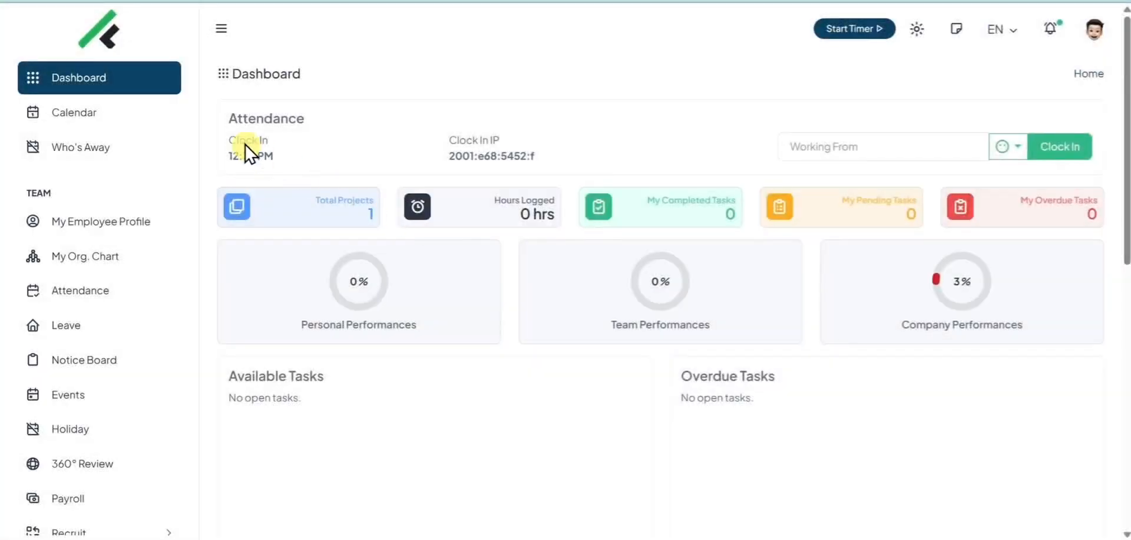
pyautogui.moveTo(196, 113); pyautogui.dragTo(196, 285)
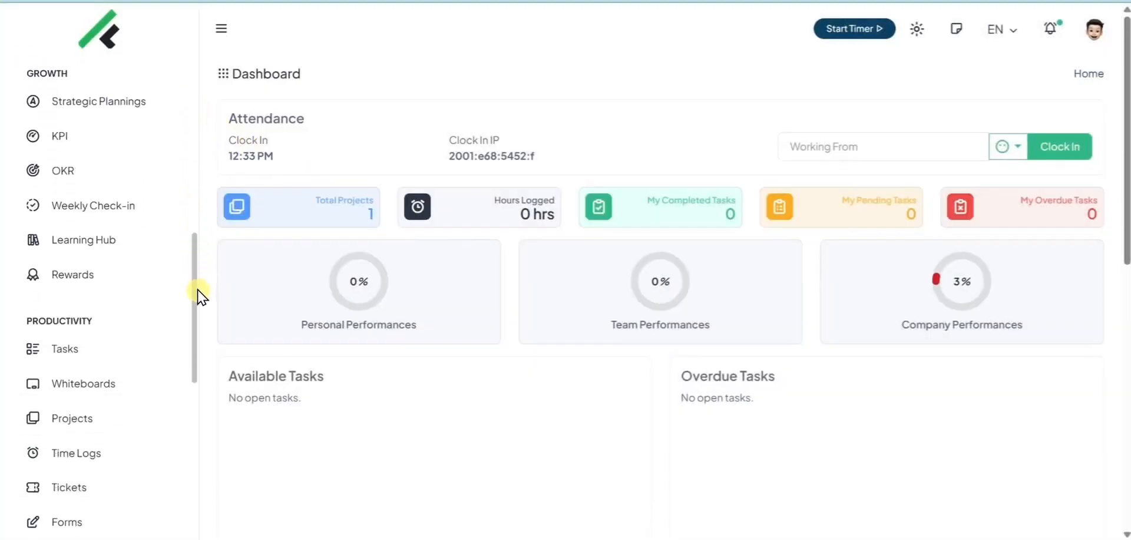
pyautogui.click(71, 209)
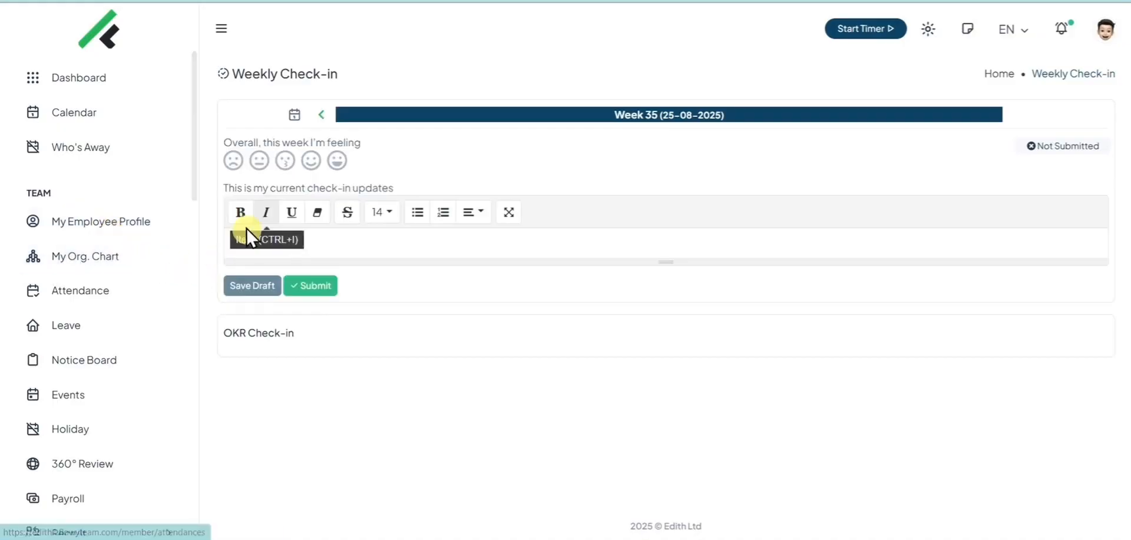
pyautogui.click(287, 165)
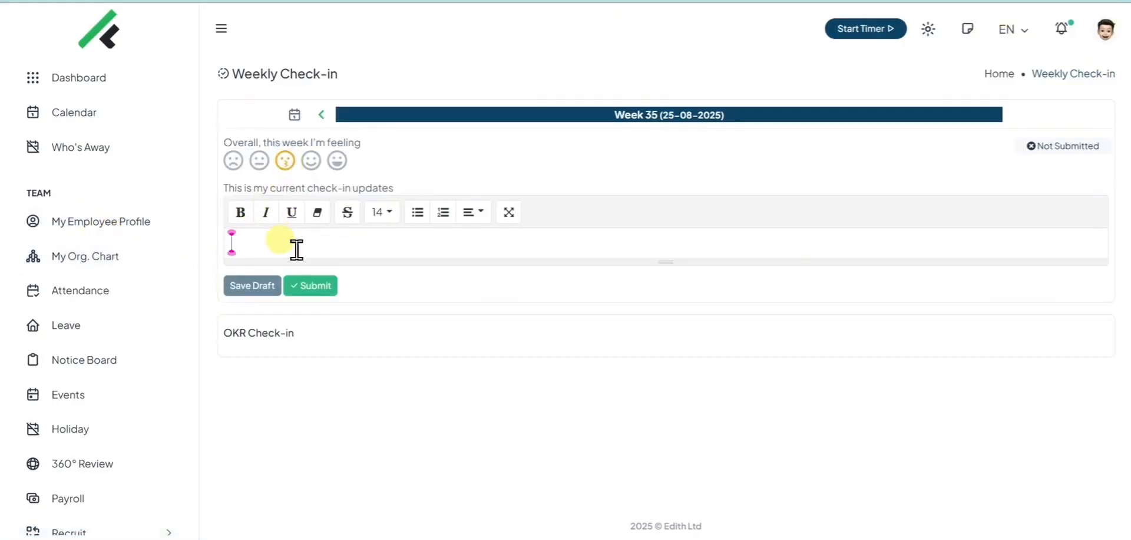
pyautogui.write('Today we have finished the project with Marketing team')
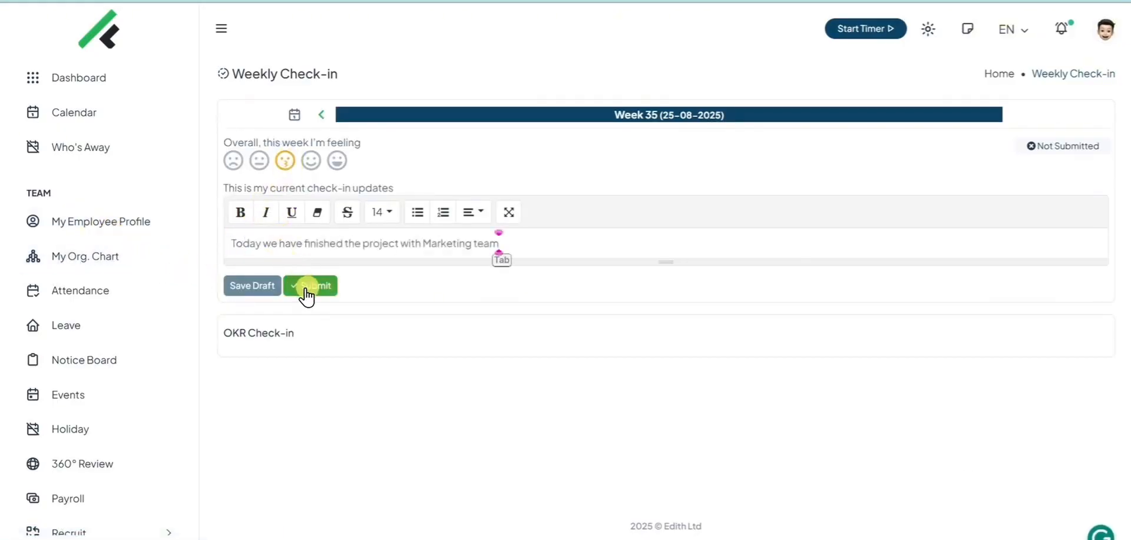
pyautogui.click(305, 287)
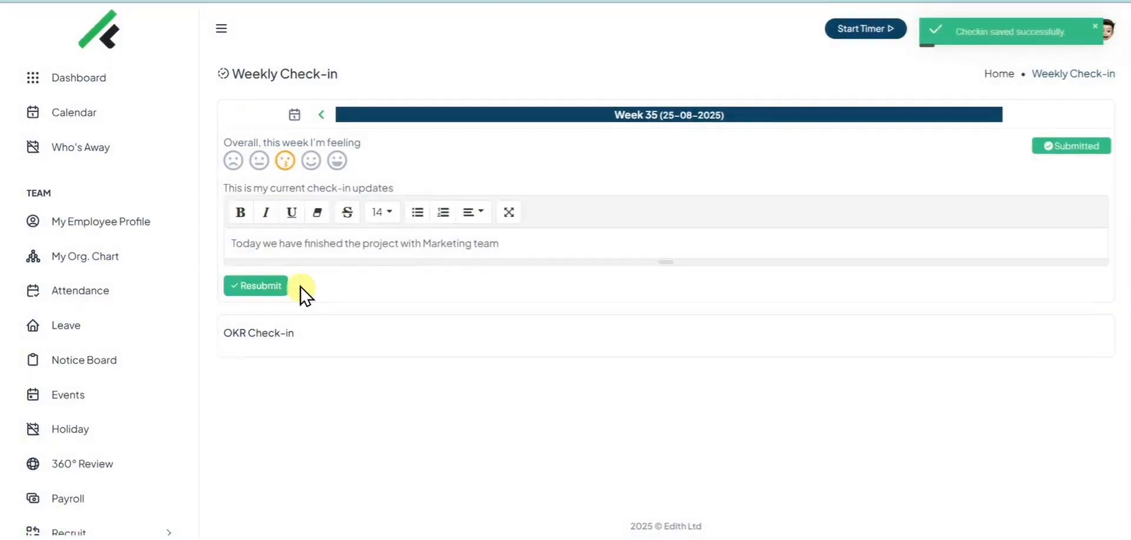
# Switch to the admin view and open Weekly Check-in to view the employee's submitted update.
pyautogui.click(1113, 29)
pyautogui.click(1005, 235)
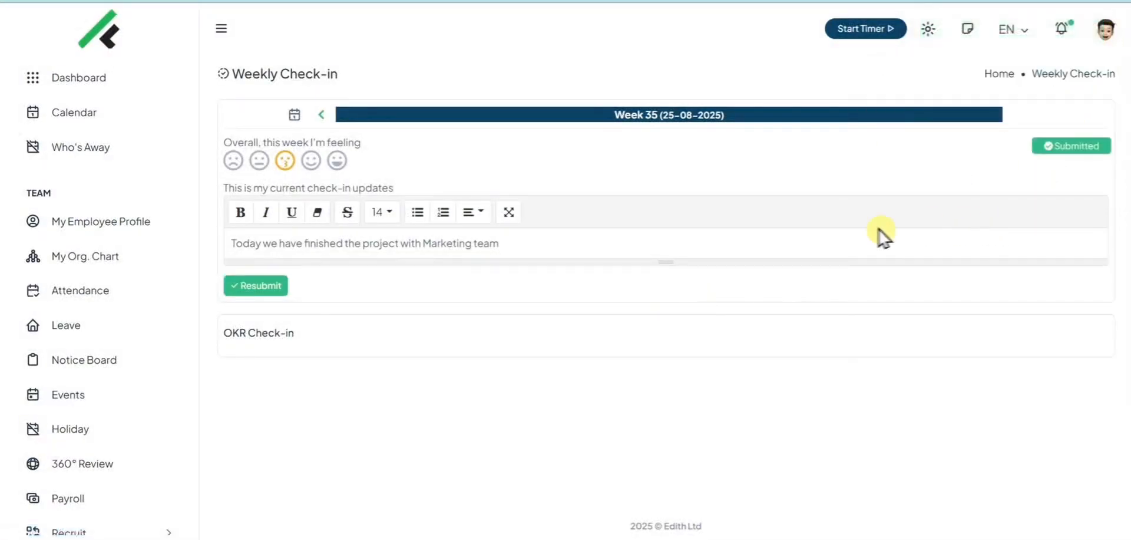
pyautogui.scroll(-6, 147, 323)
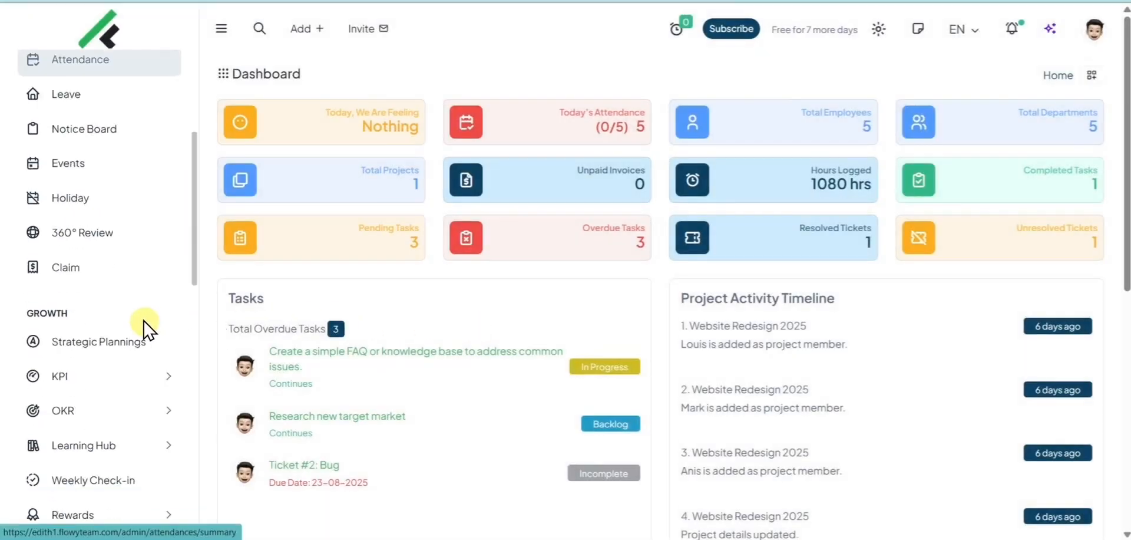
pyautogui.click(92, 383)
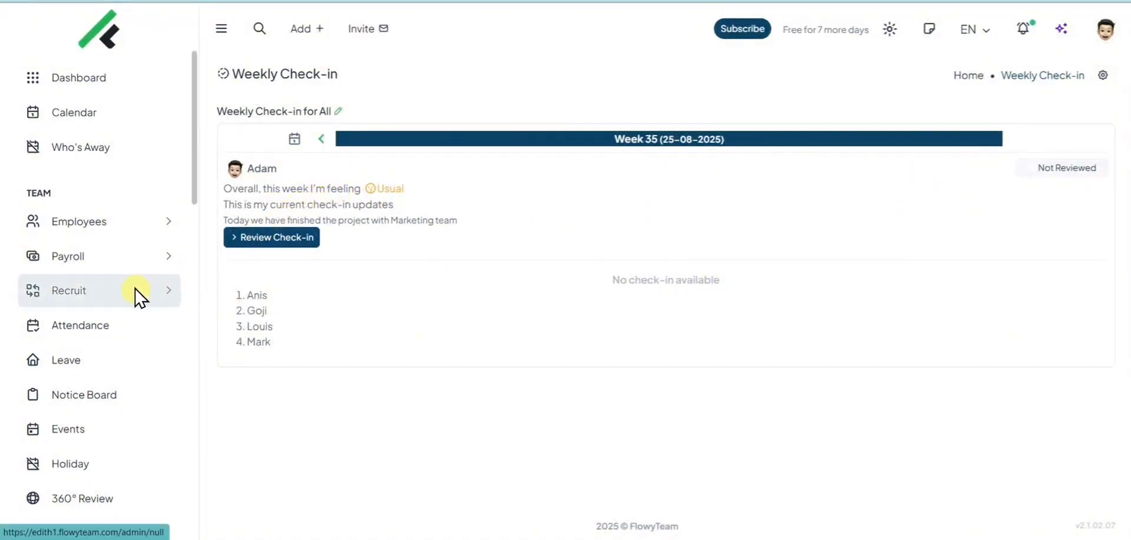
# Open a new reward form from the Rewards list and examine its settings and scoring calculation options.
pyautogui.scroll(-6, 137, 295)
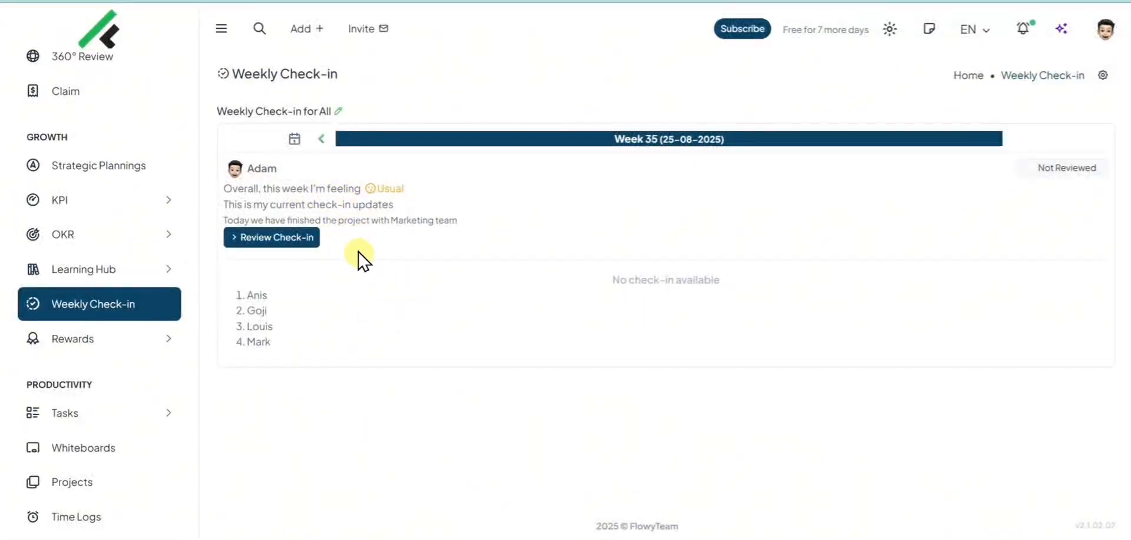
pyautogui.click(156, 339)
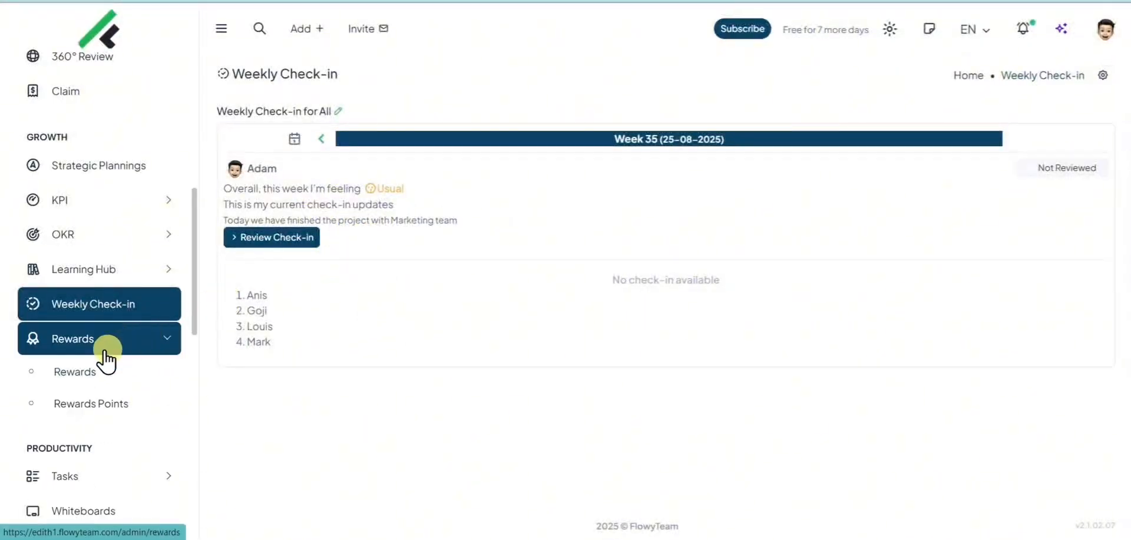
pyautogui.click(65, 382)
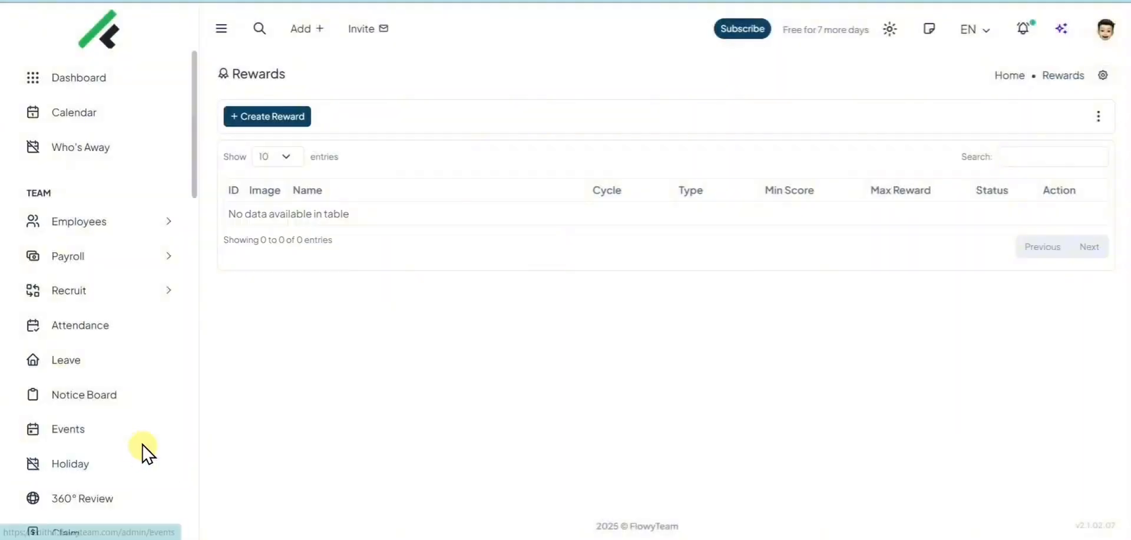
pyautogui.click(281, 119)
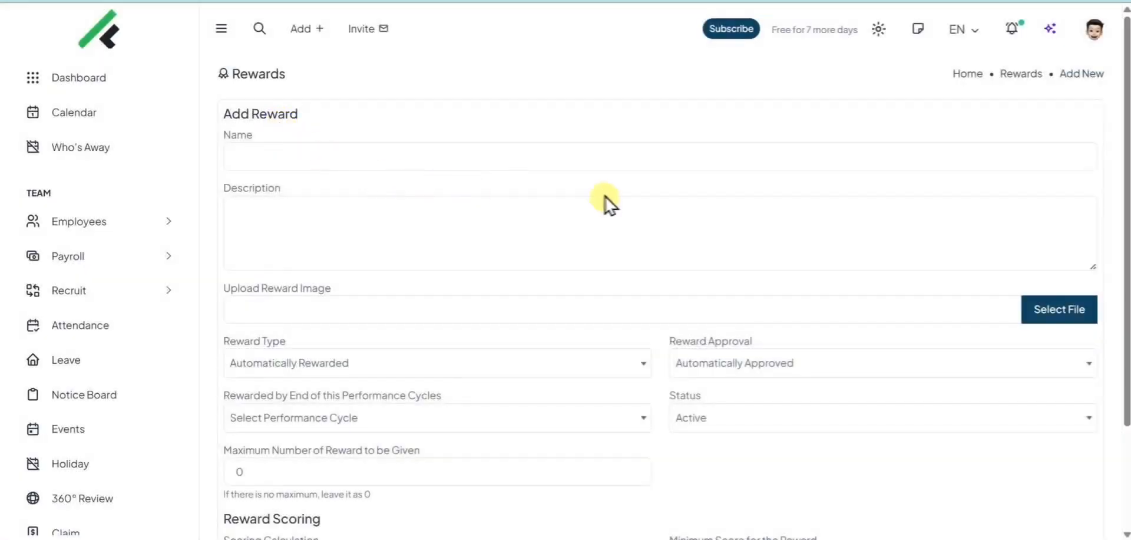
pyautogui.moveTo(1123, 121); pyautogui.dragTo(1124, 217)
pyautogui.click(581, 433)
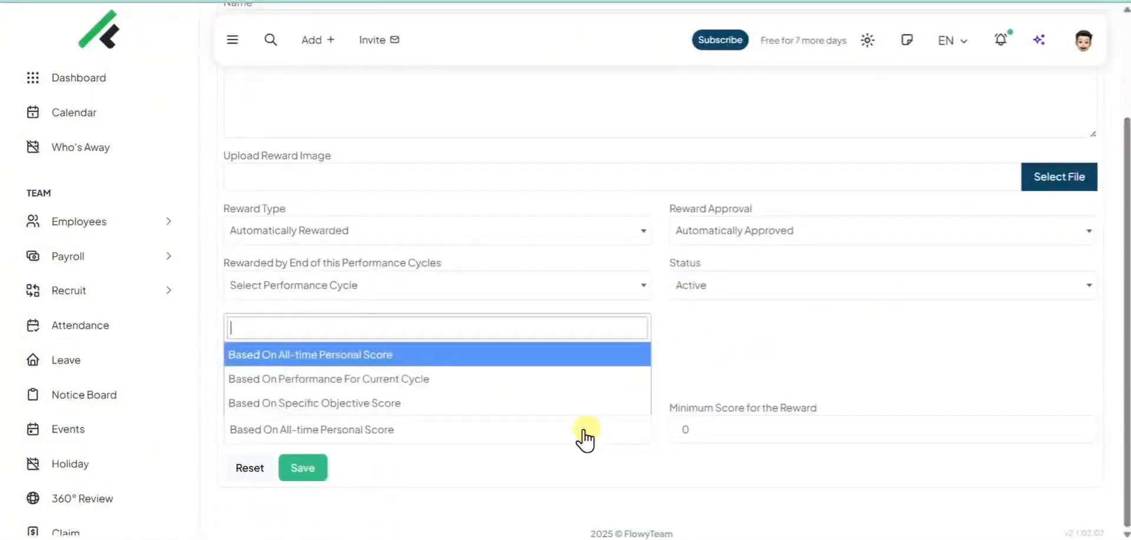
pyautogui.click(363, 452)
# Leave the reward form and open the Rewards Points page to view the points approval list.
pyautogui.scroll(-6, 165, 412)
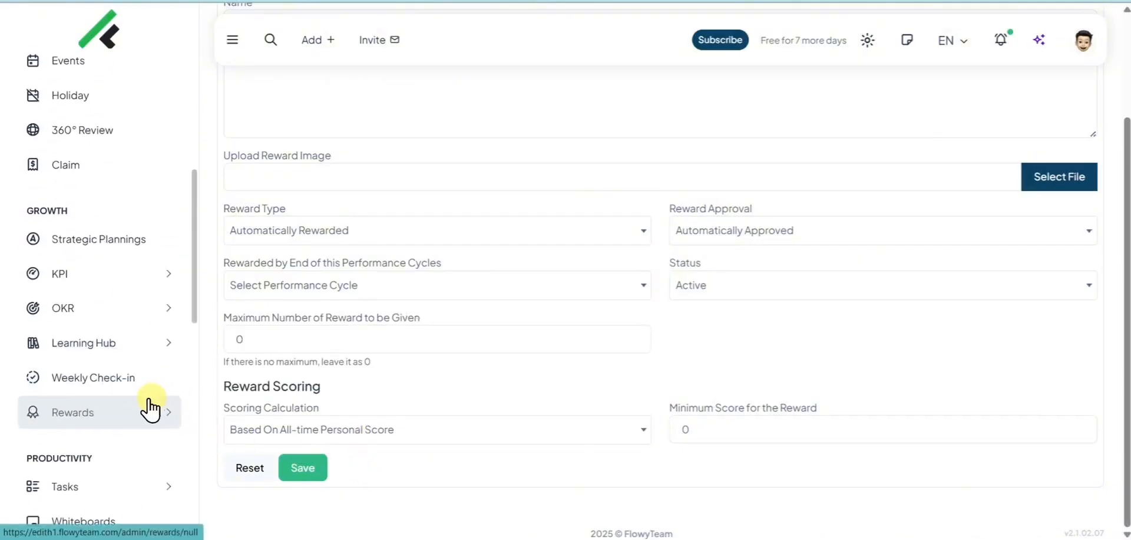
pyautogui.click(170, 418)
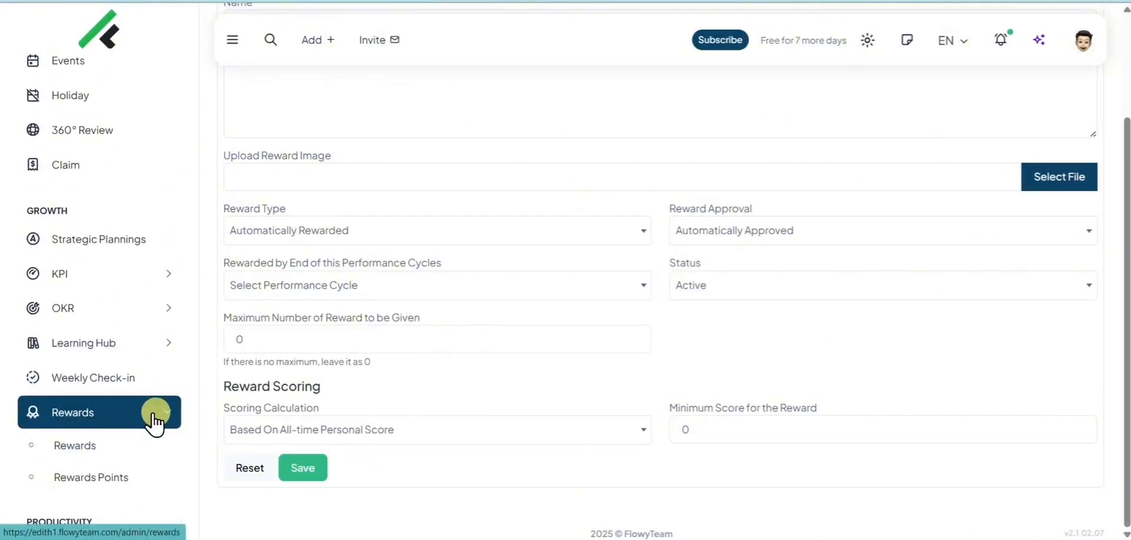
pyautogui.click(118, 479)
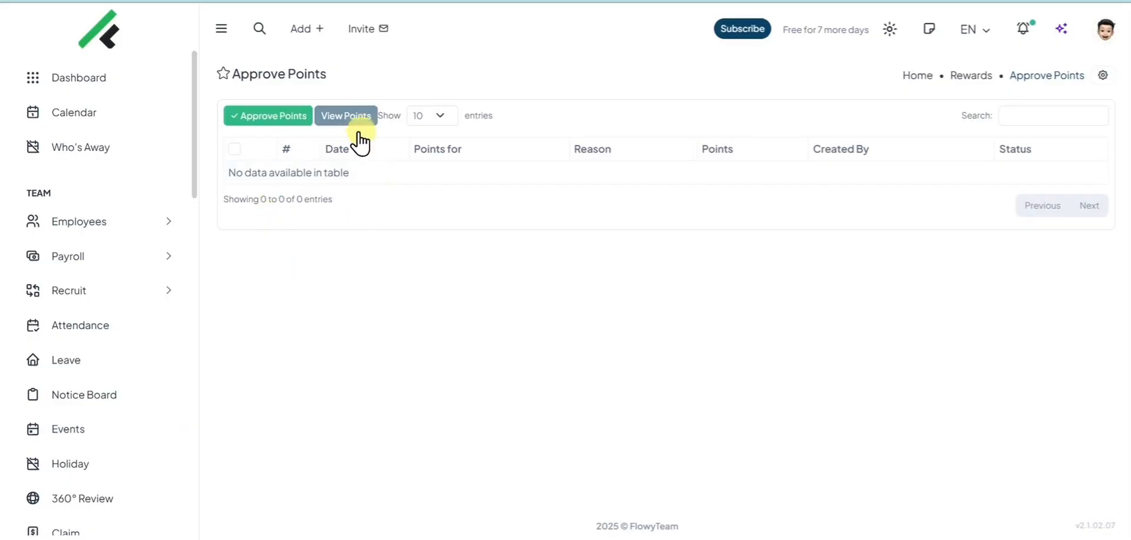
# View the company's points history, then open Rewards in the employee view to check the rewards available for the selected quarter.
pyautogui.click(353, 123)
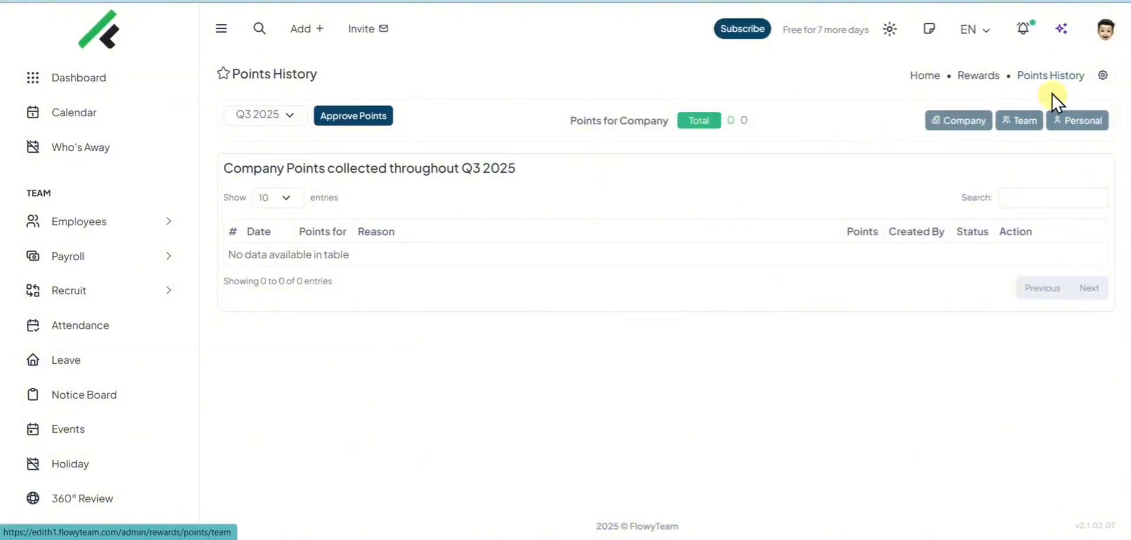
pyautogui.click(1103, 25)
pyautogui.click(933, 234)
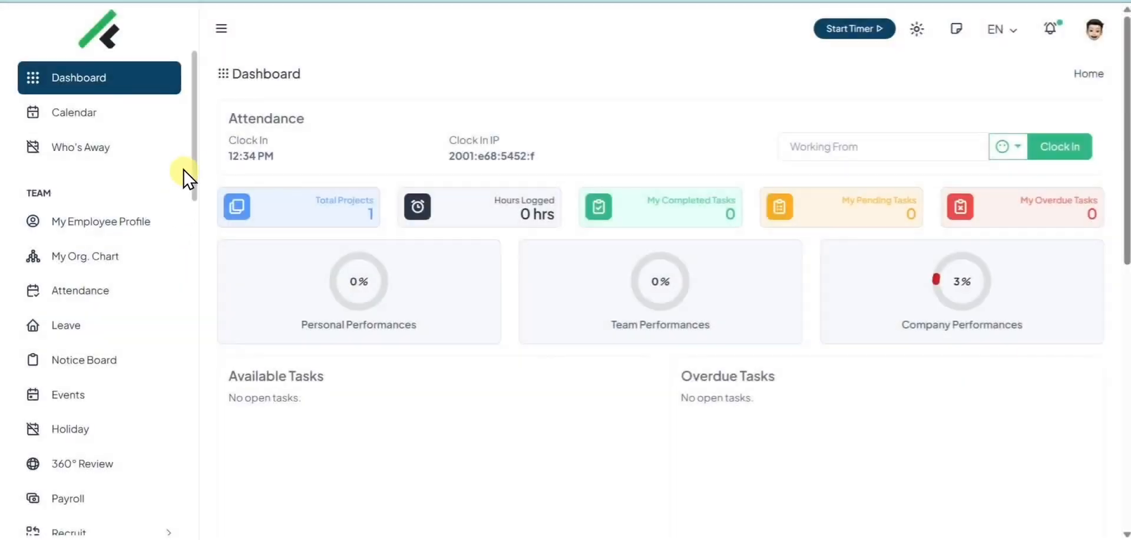
pyautogui.moveTo(184, 172); pyautogui.dragTo(192, 391)
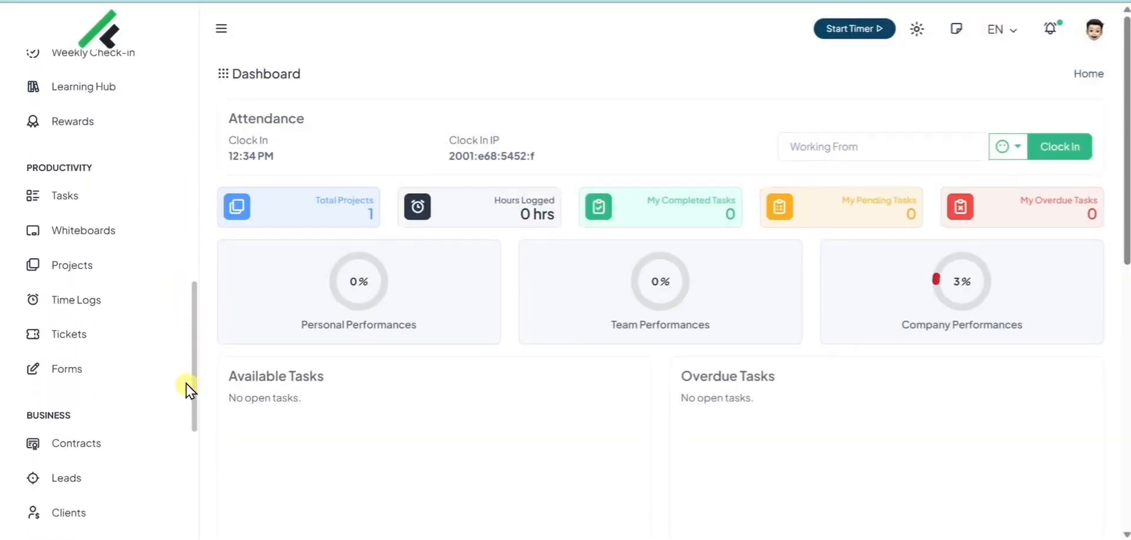
pyautogui.scroll(1, 188, 389)
pyautogui.click(97, 148)
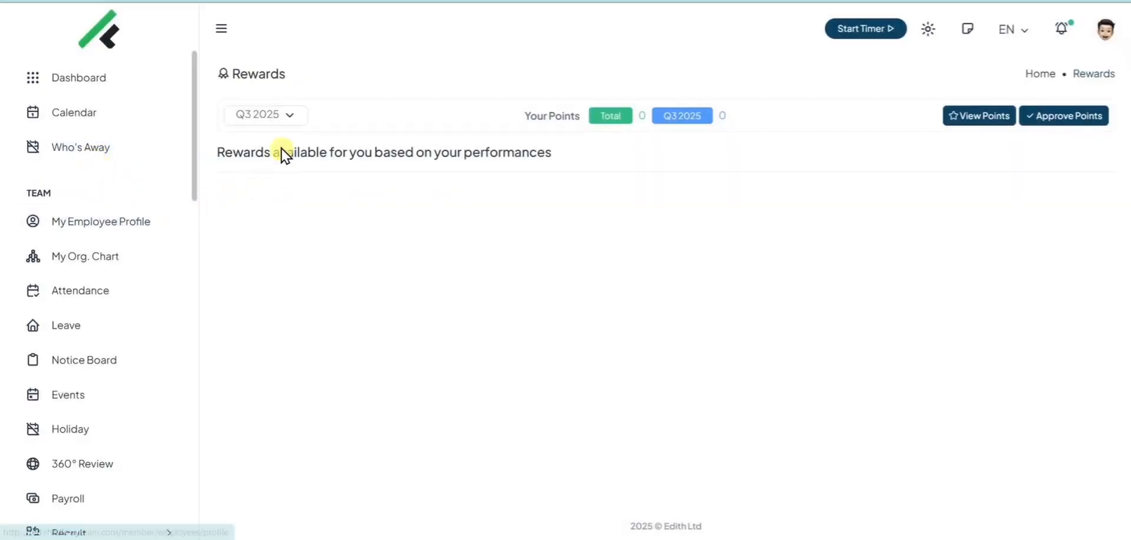
pyautogui.click(288, 115)
pyautogui.click(279, 136)
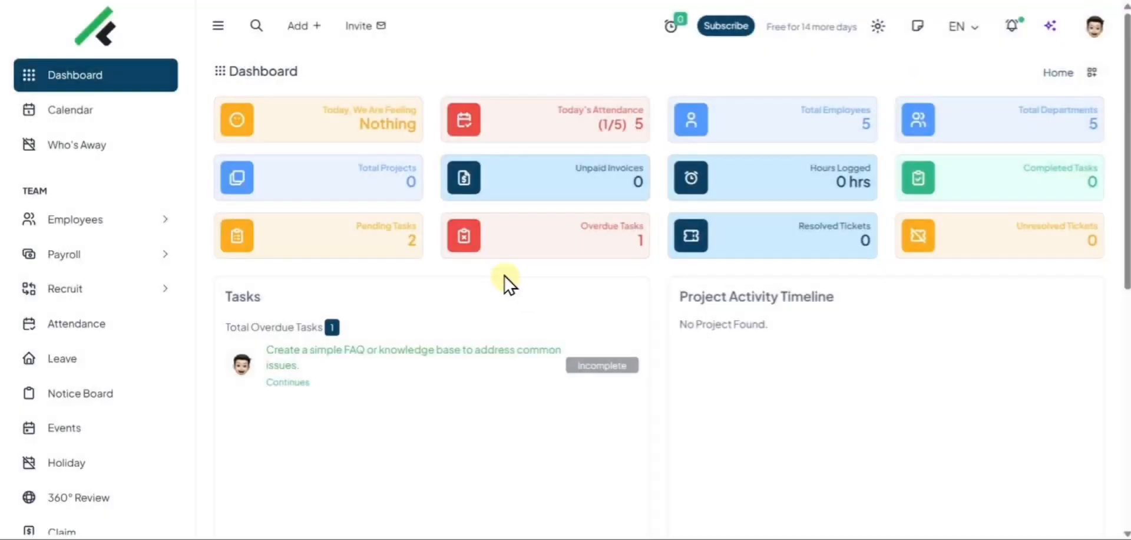
# Open the admin task list and set the R&D task about customer support automation tools to Completed.
pyautogui.scroll(-10, 147, 207)
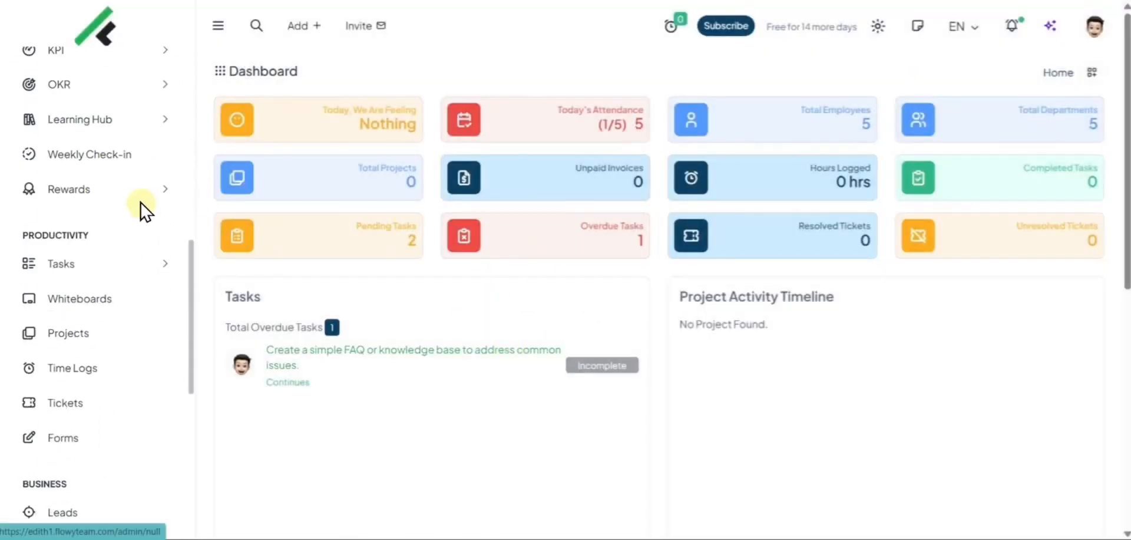
pyautogui.click(118, 271)
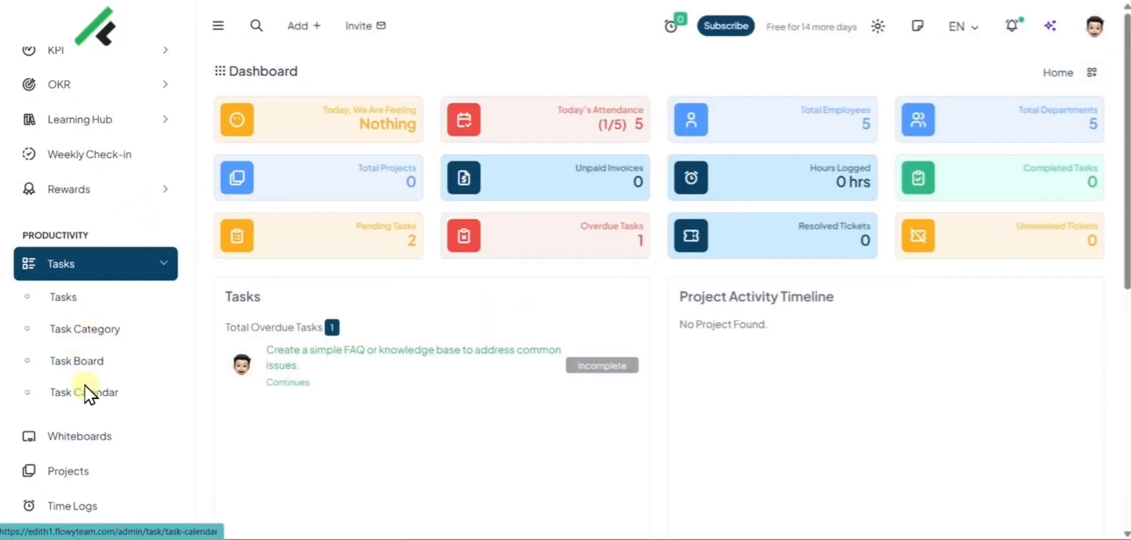
pyautogui.click(77, 299)
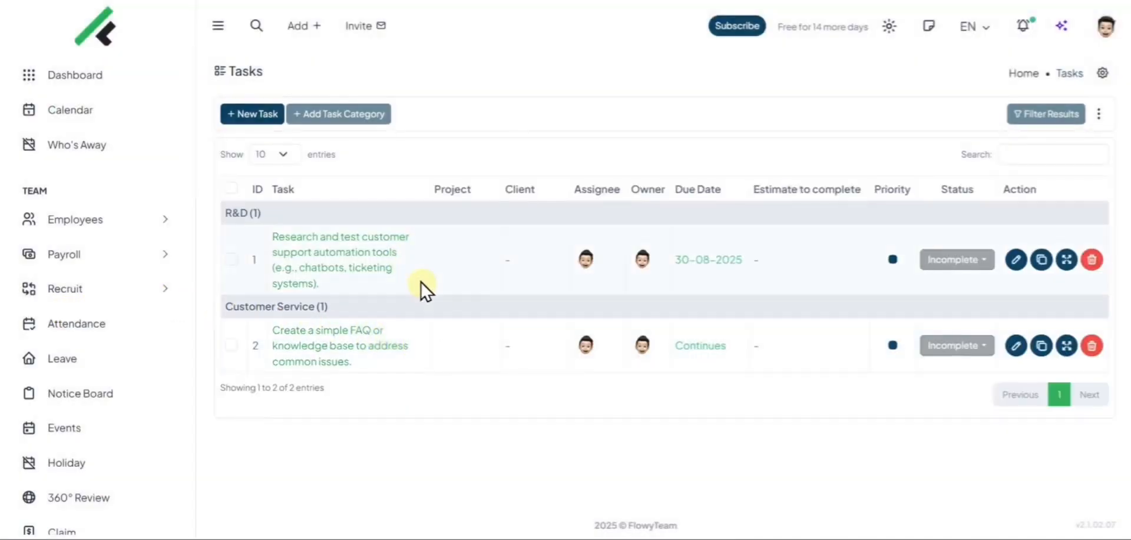
pyautogui.click(930, 271)
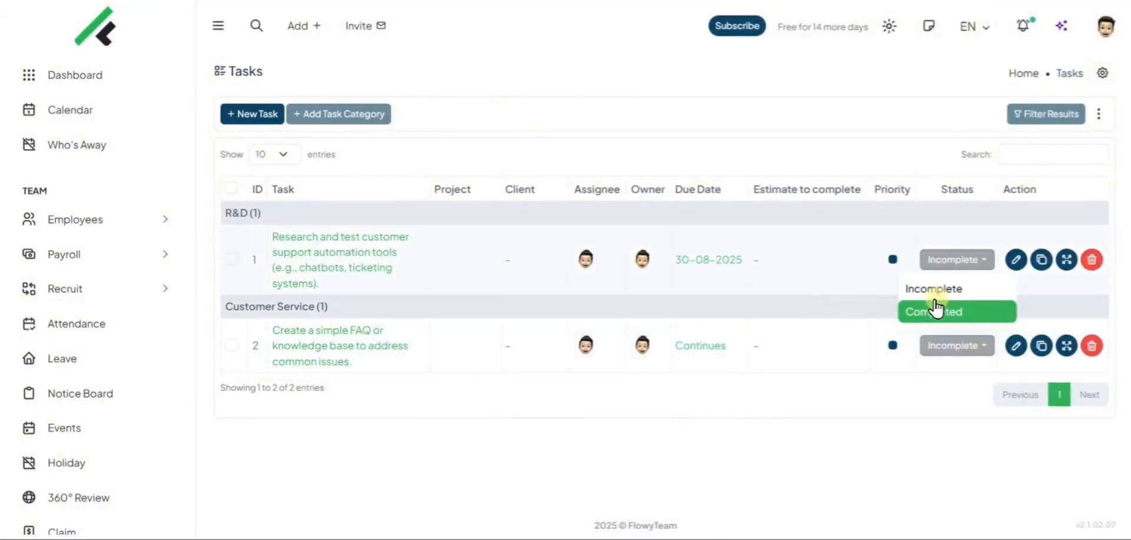
pyautogui.click(934, 310)
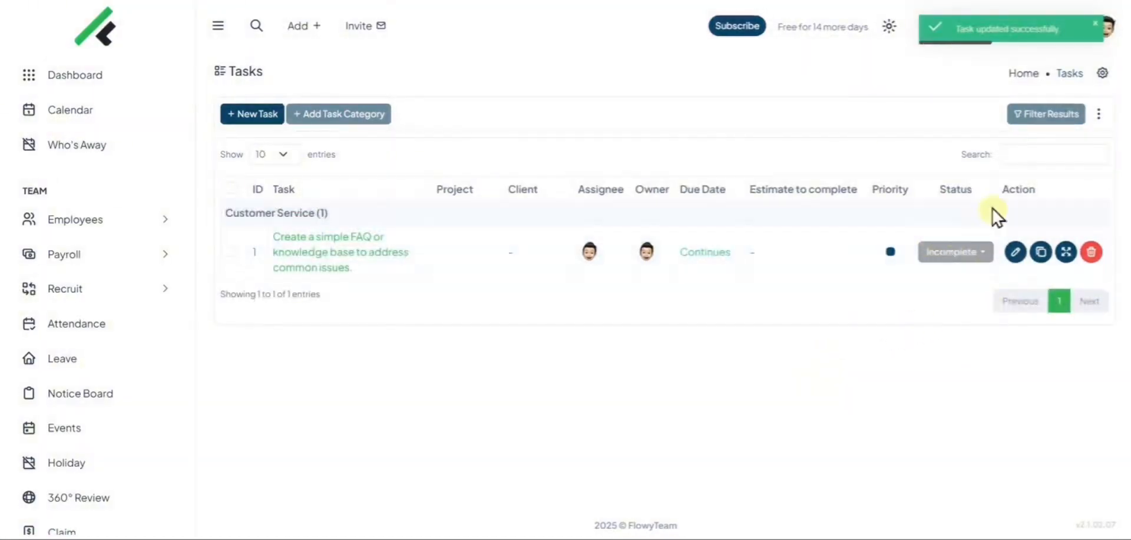
# Filter the task list with Hide Completed Tasks and Hide Tasks for OKR turned off, then close the filter options.
pyautogui.click(1098, 115)
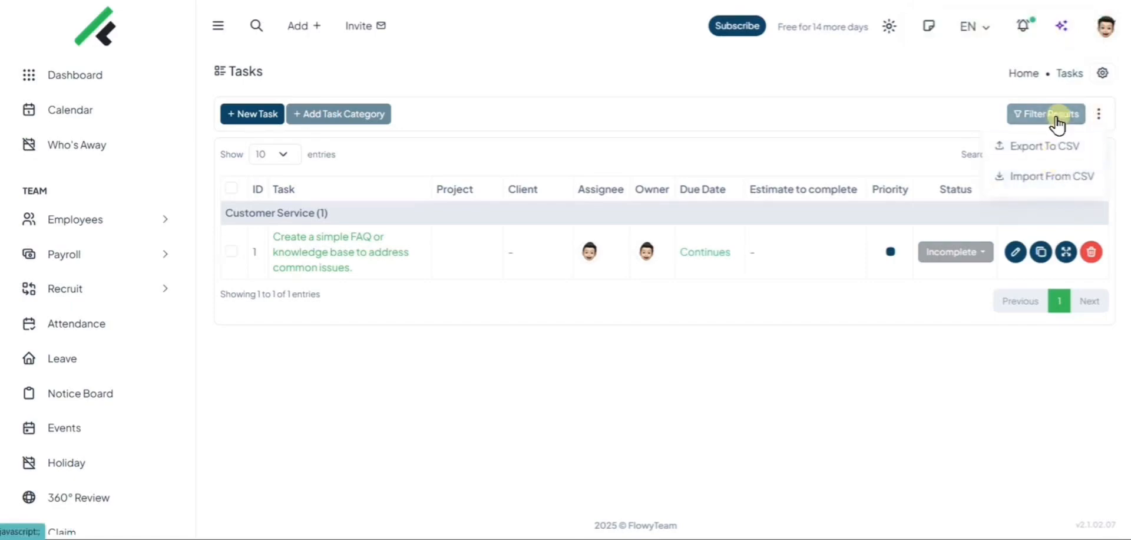
pyautogui.click(1056, 118)
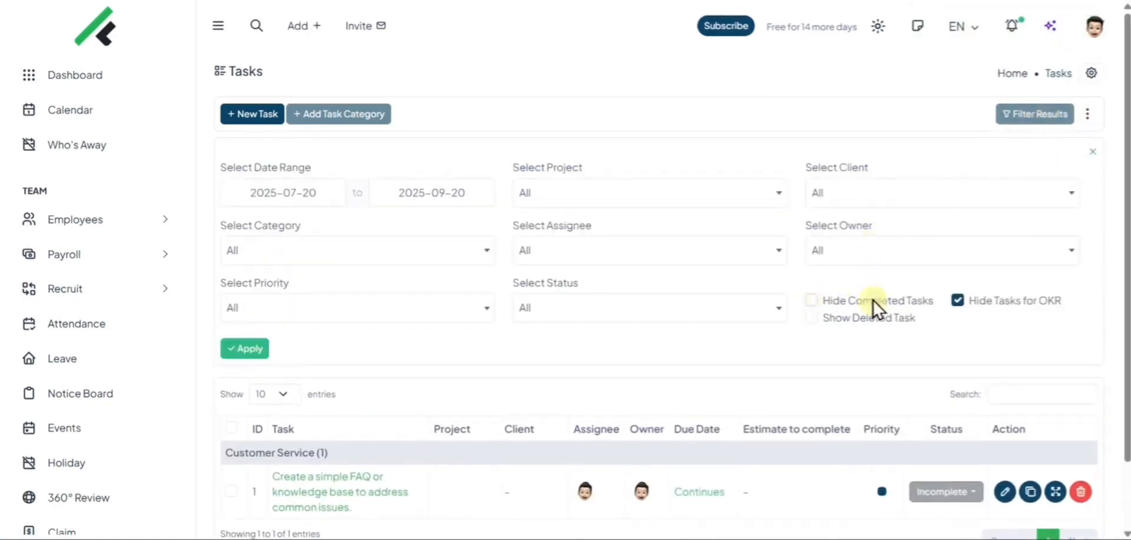
pyautogui.click(247, 348)
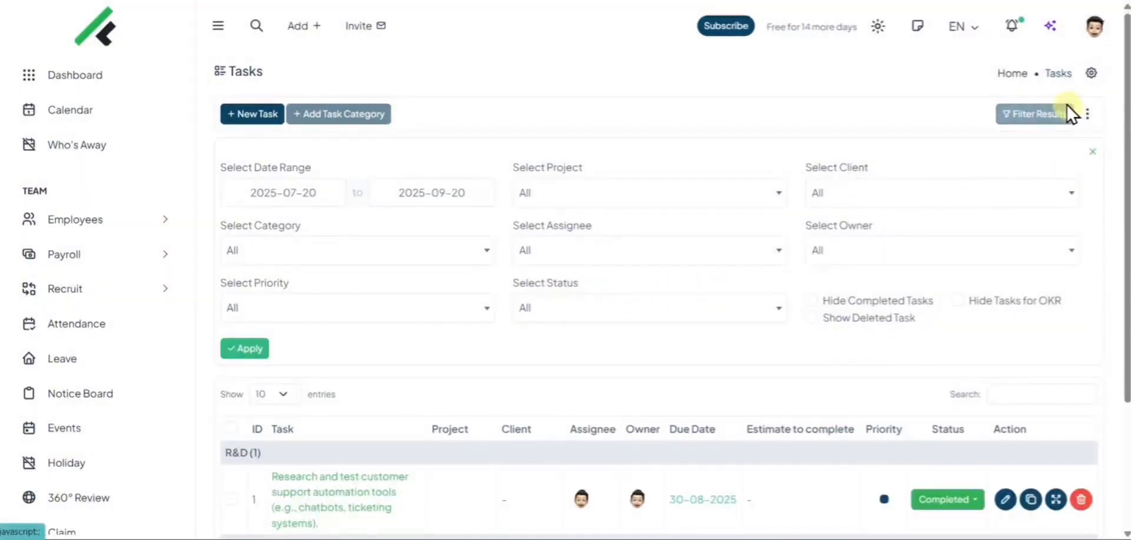
pyautogui.click(1041, 116)
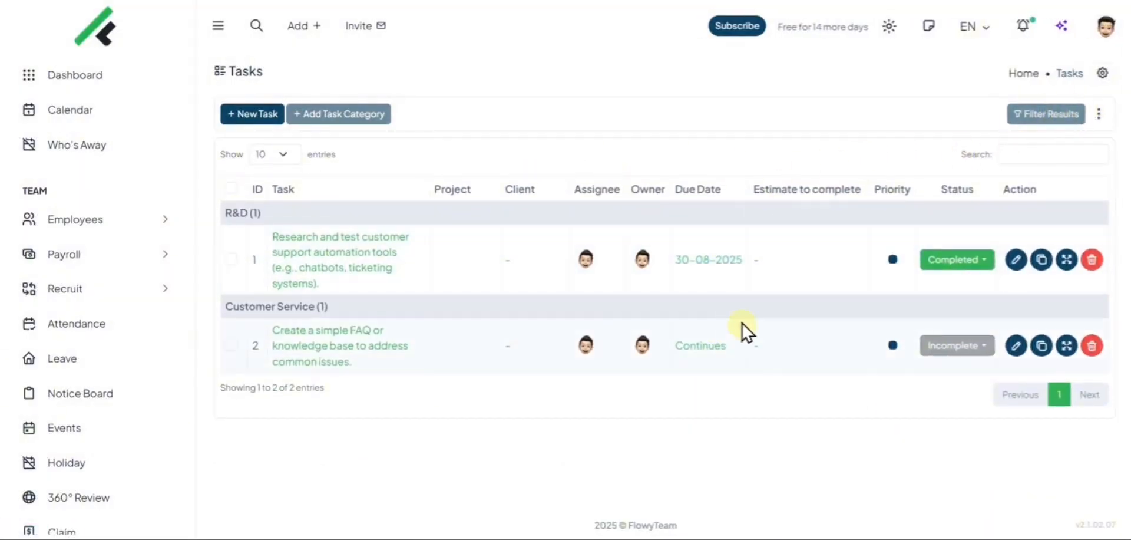
# From a new task form, add the task category "Website" and check the category choices.
pyautogui.click(258, 117)
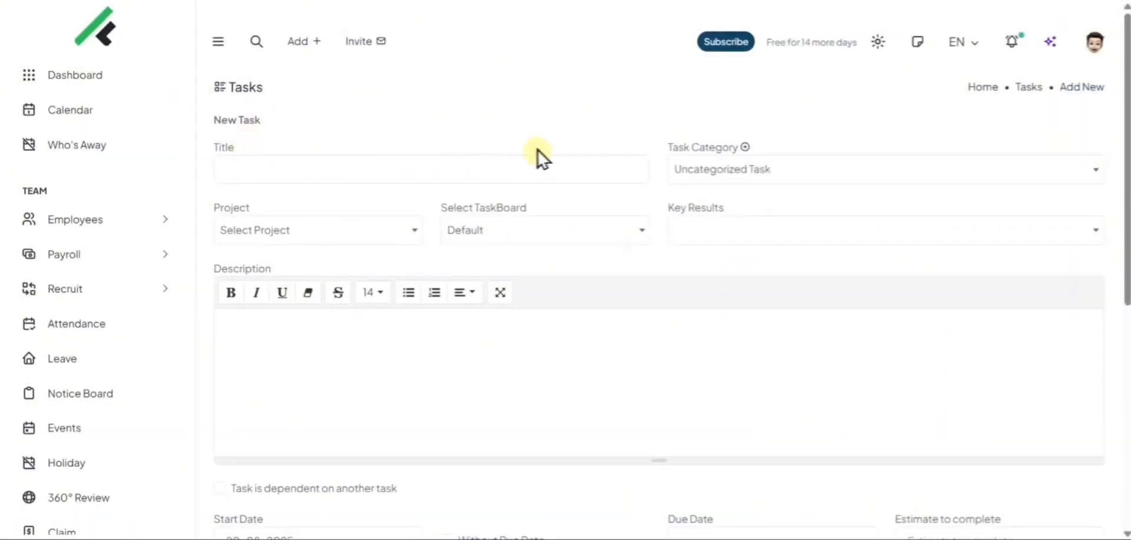
pyautogui.moveTo(1126, 121); pyautogui.dragTo(1085, 118)
pyautogui.click(713, 174)
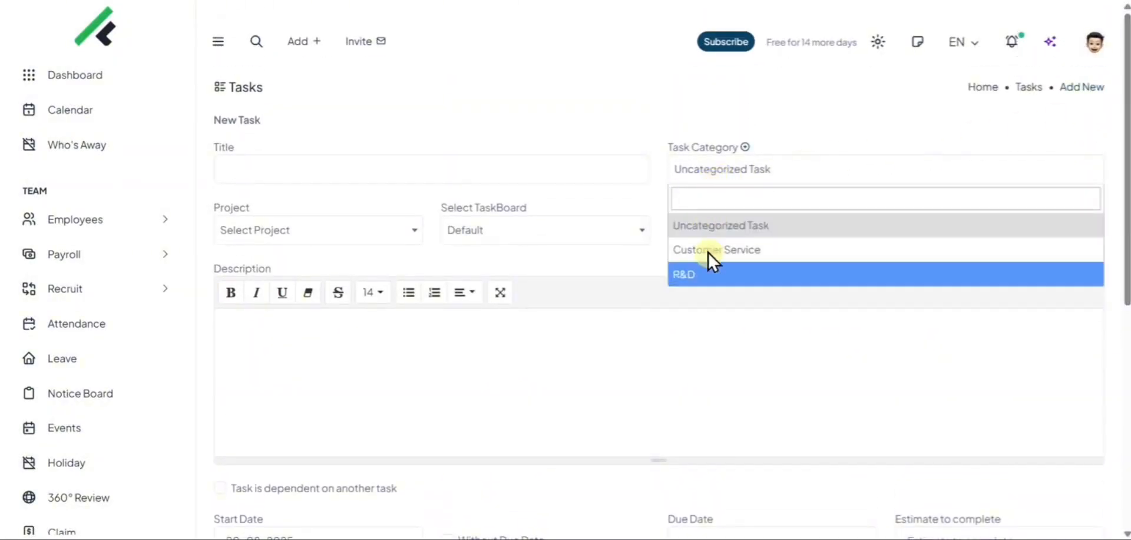
pyautogui.click(743, 147)
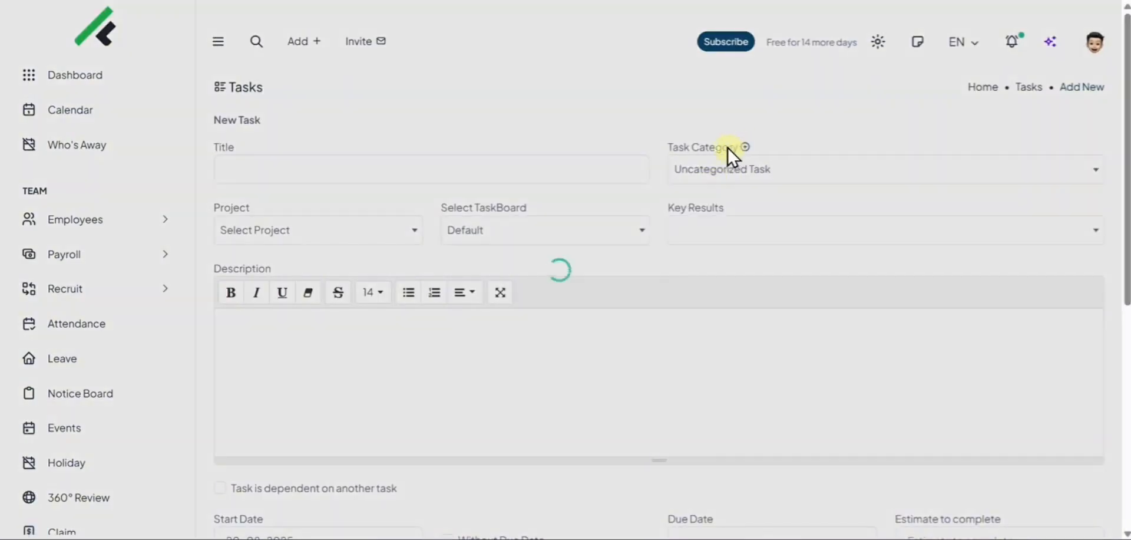
pyautogui.write('Web')
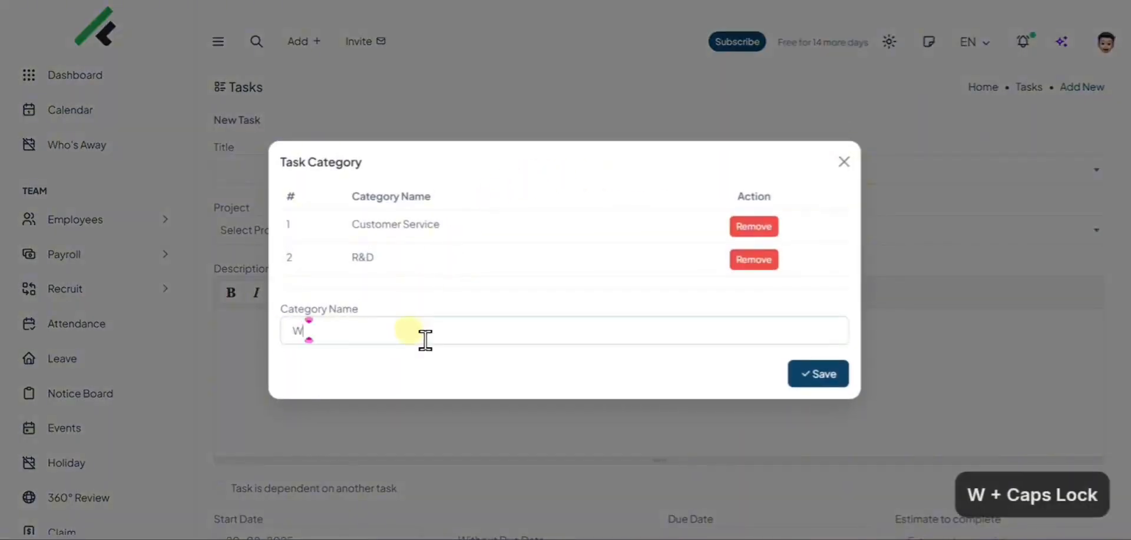
pyautogui.write('site')
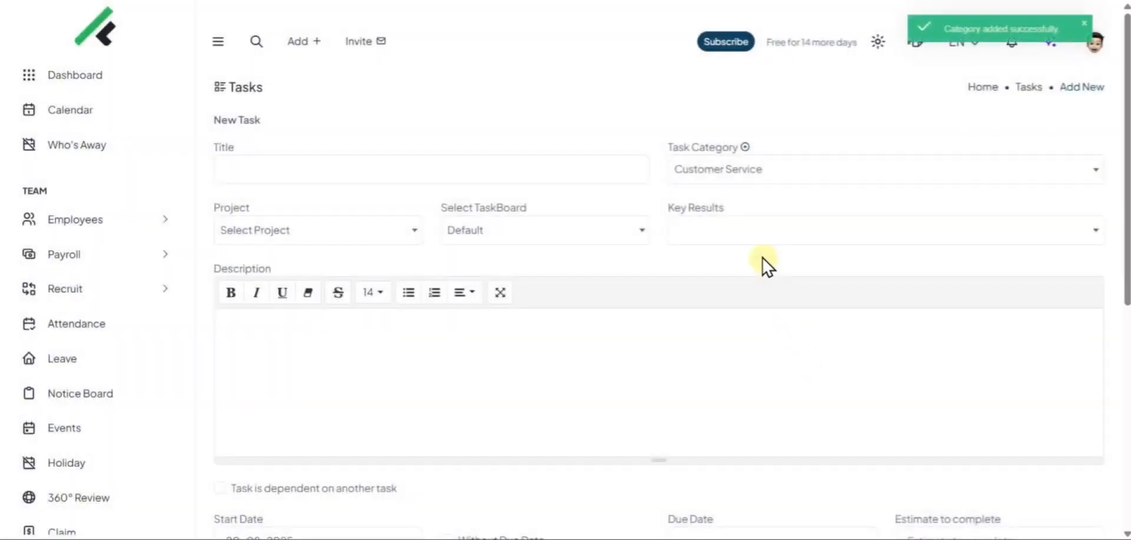
pyautogui.click(729, 171)
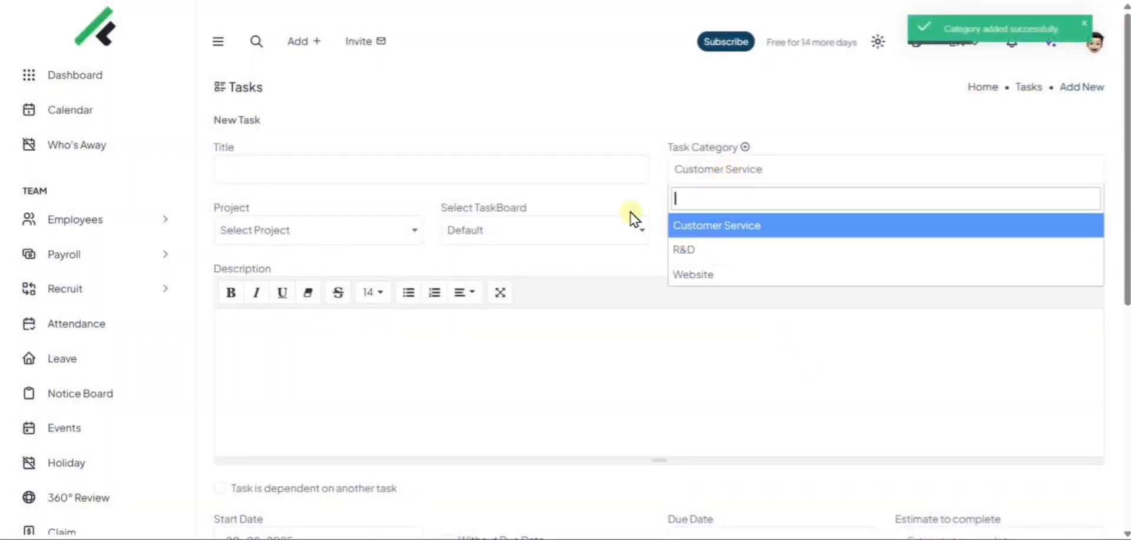
pyautogui.click(606, 197)
# Leave the new task form for the task list and open the Task Board.
pyautogui.click(1026, 90)
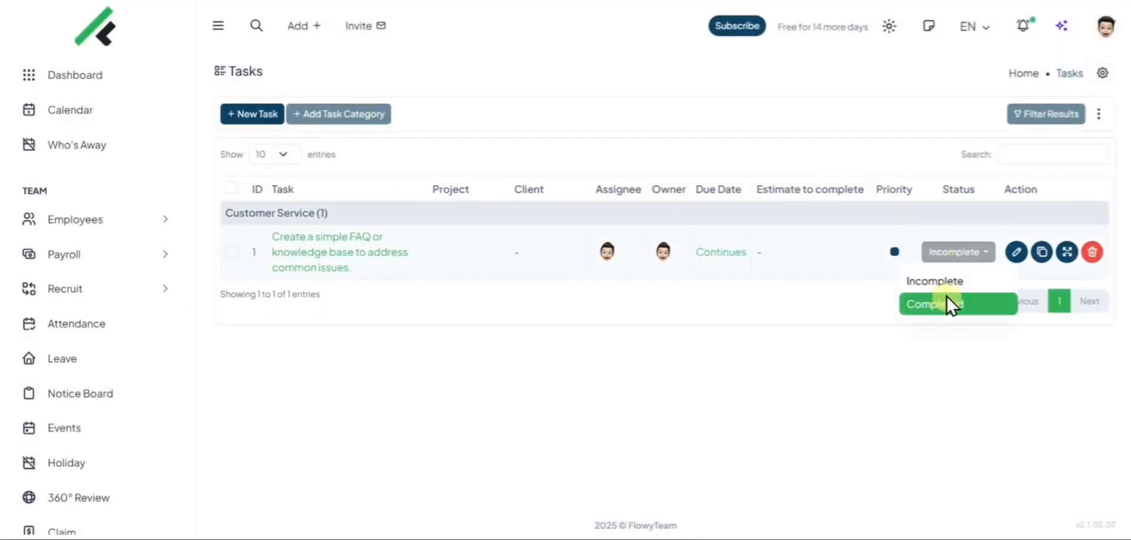
pyautogui.scroll(-3, 137, 273)
pyautogui.scroll(-8, 137, 274)
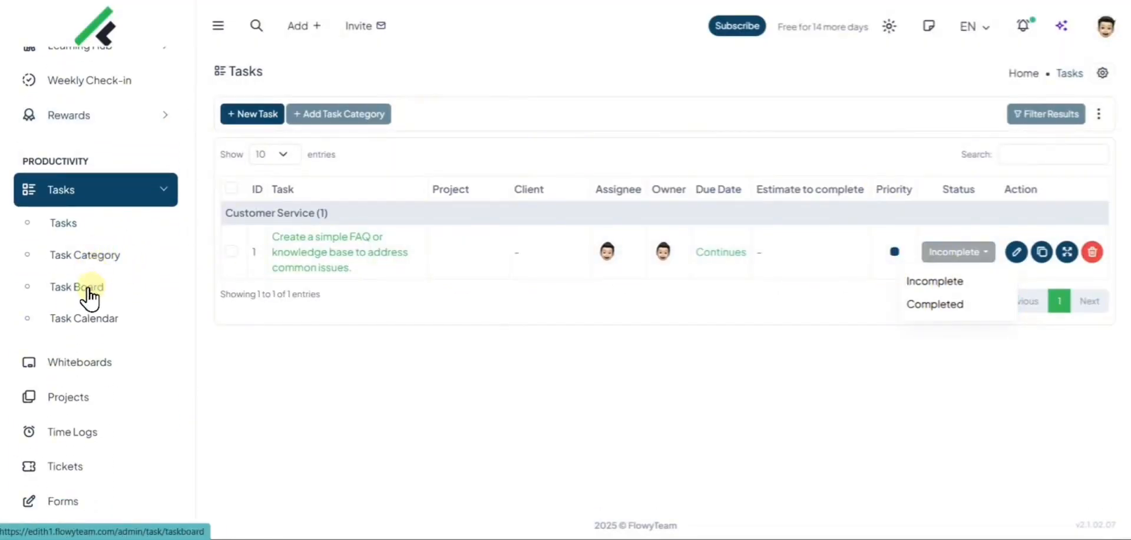
pyautogui.click(89, 291)
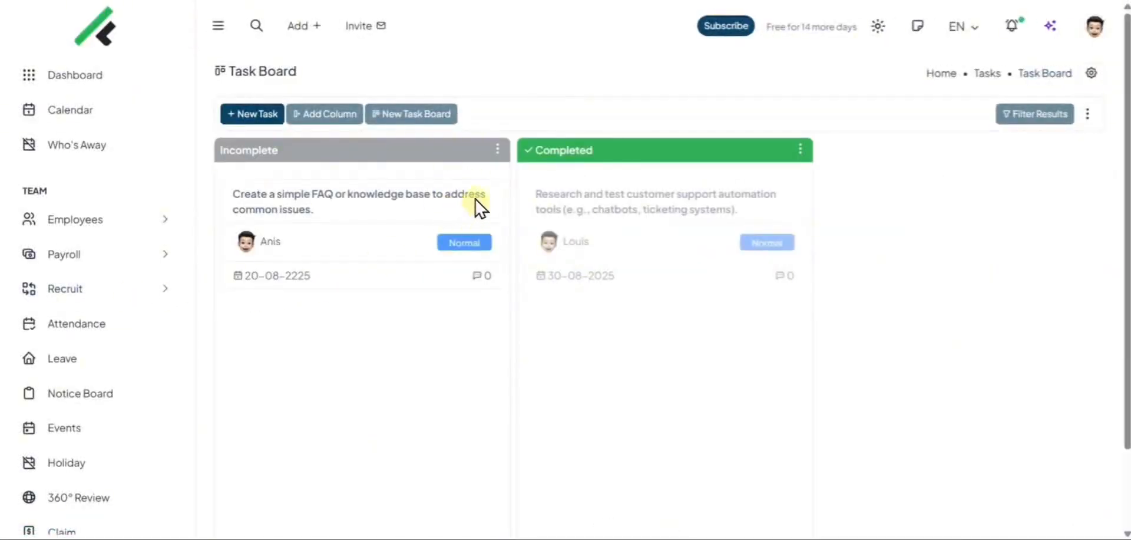
# Add a column named "In Progress" to the task board with the yellow label color #cfbb21.
pyautogui.click(303, 115)
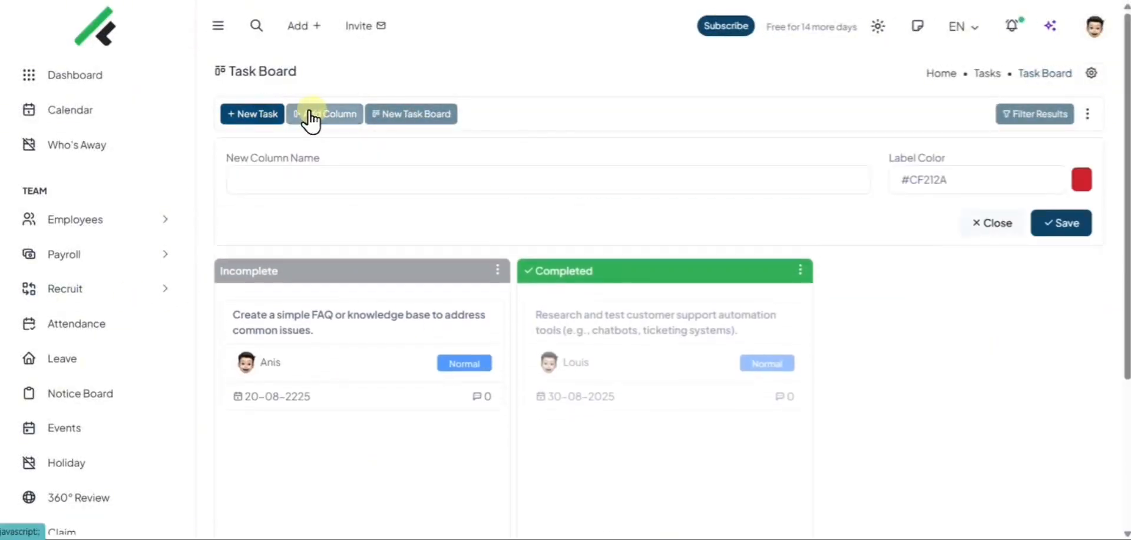
pyautogui.click(315, 180)
pyautogui.write('In')
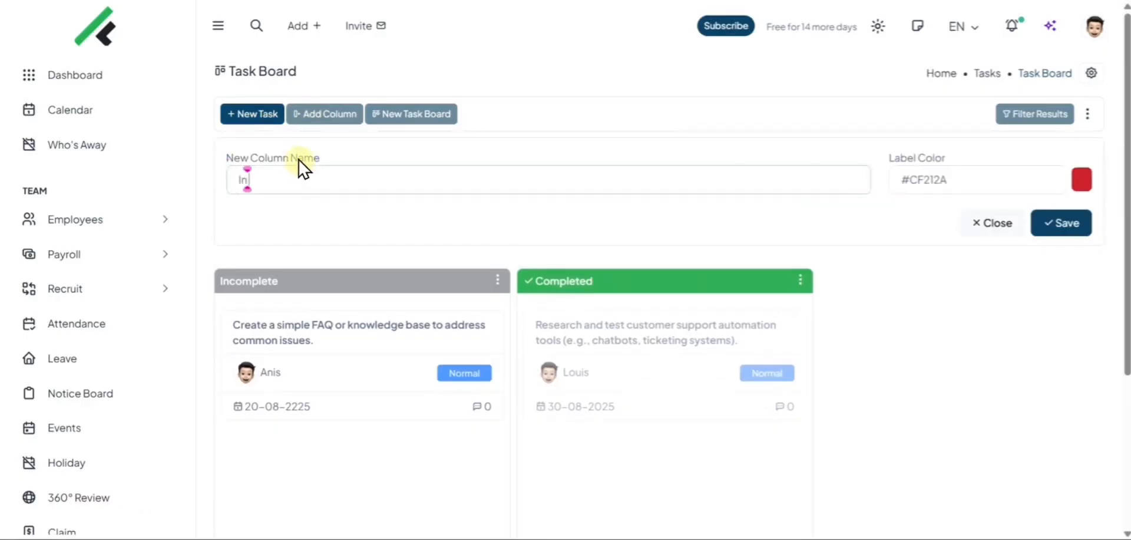
pyautogui.write(' Pr')
pyautogui.press('BackSpace')
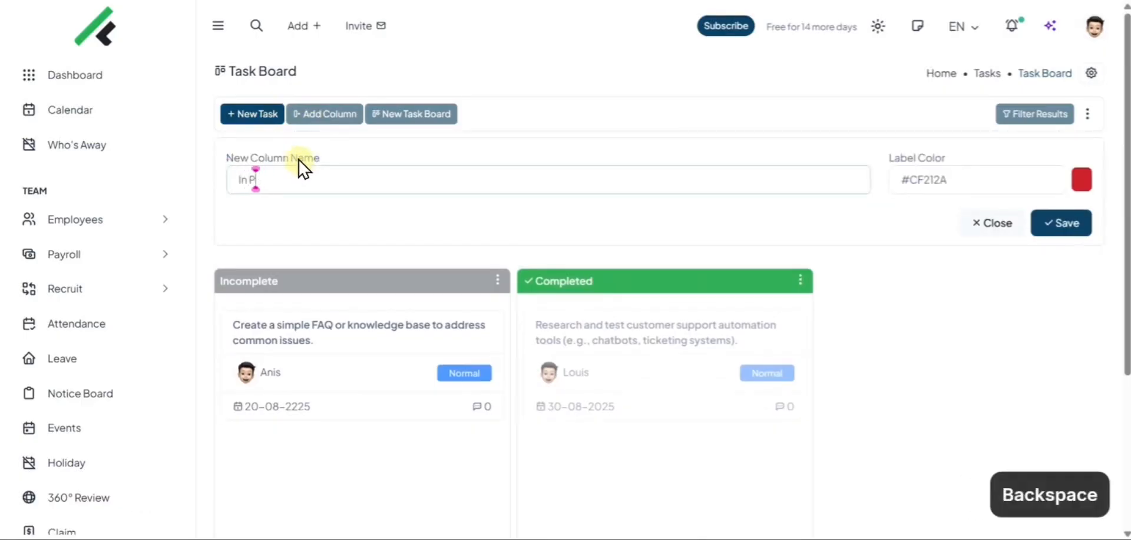
pyautogui.write('ogress')
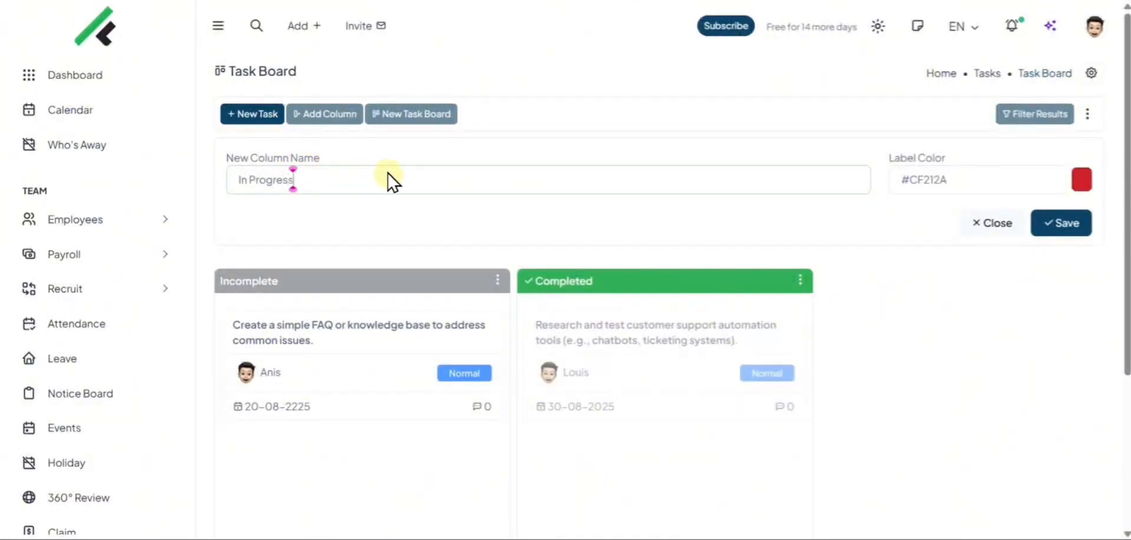
pyautogui.click(1081, 180)
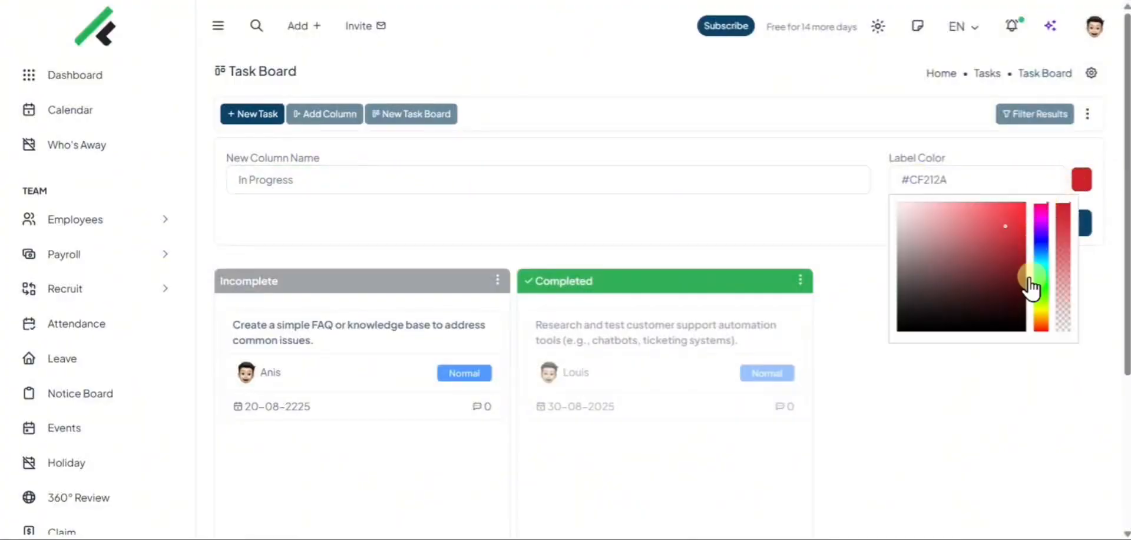
pyautogui.moveTo(1031, 288); pyautogui.dragTo(1041, 306)
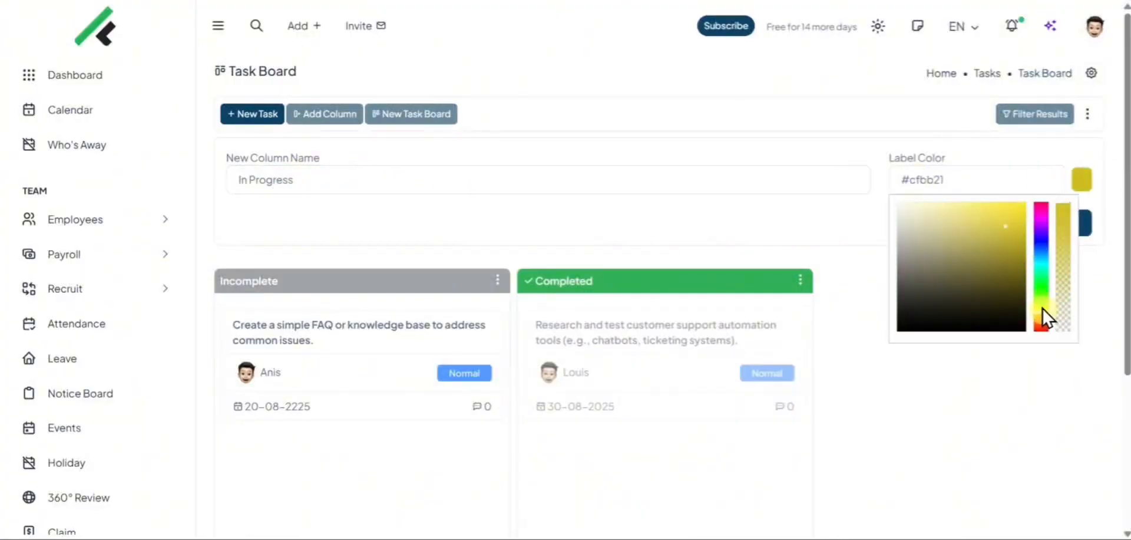
pyautogui.click(1085, 242)
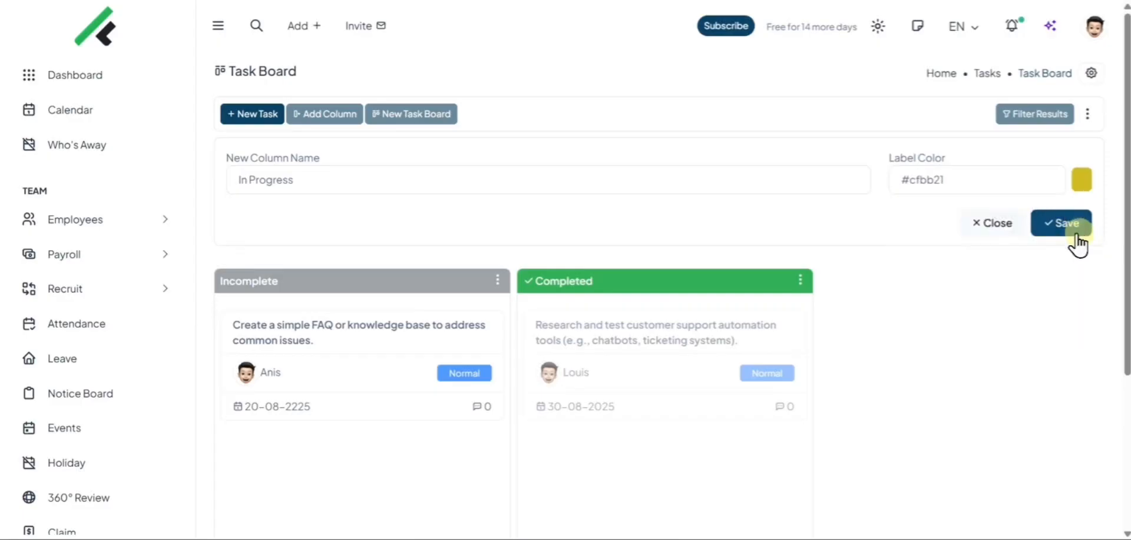
pyautogui.click(1058, 224)
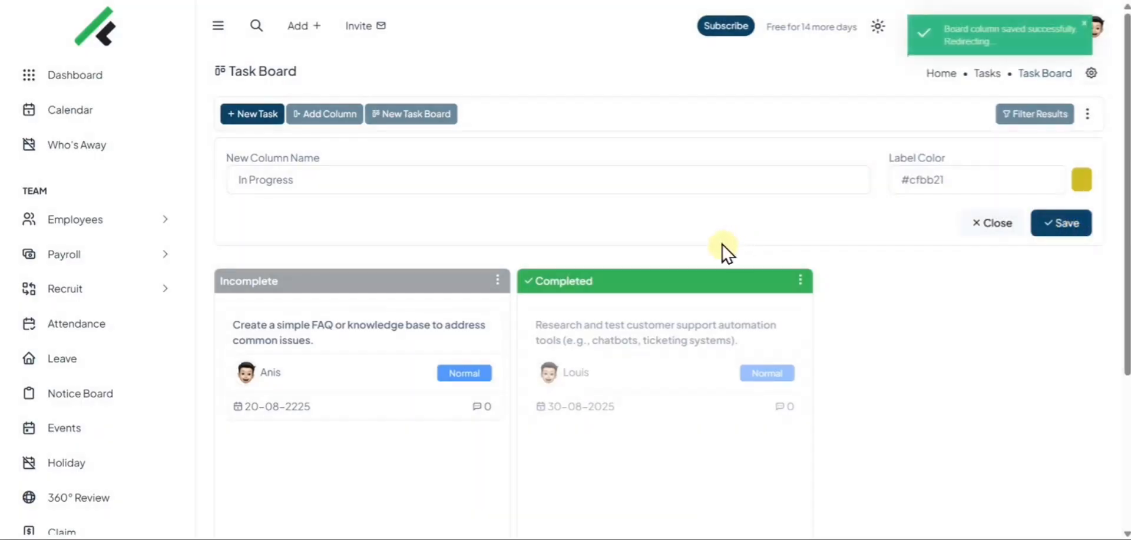
# Move the In Progress column to position 2 on the task board.
pyautogui.click(497, 148)
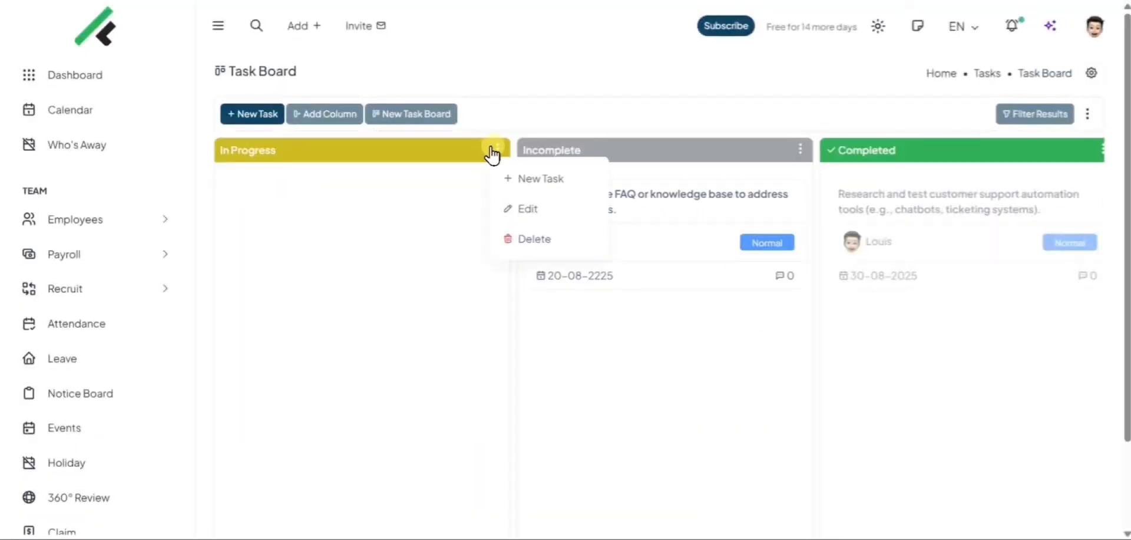
pyautogui.click(512, 208)
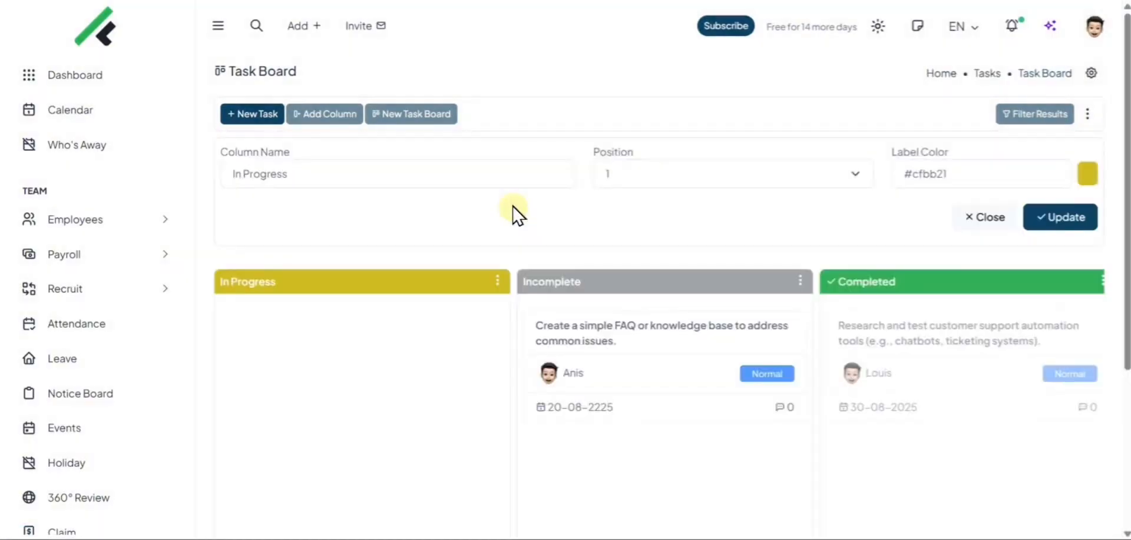
pyautogui.click(616, 187)
pyautogui.click(621, 215)
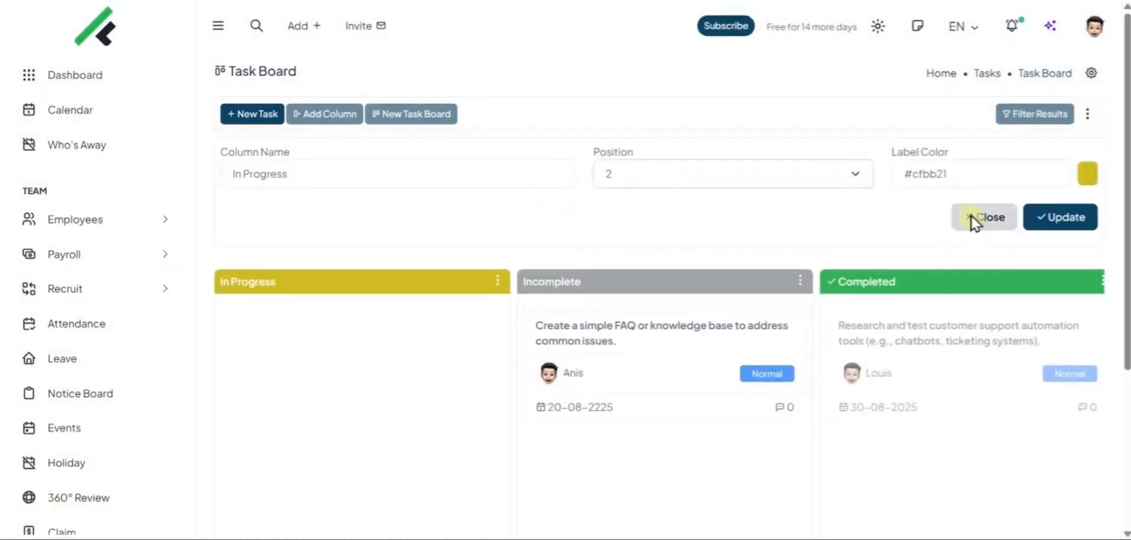
pyautogui.click(1042, 219)
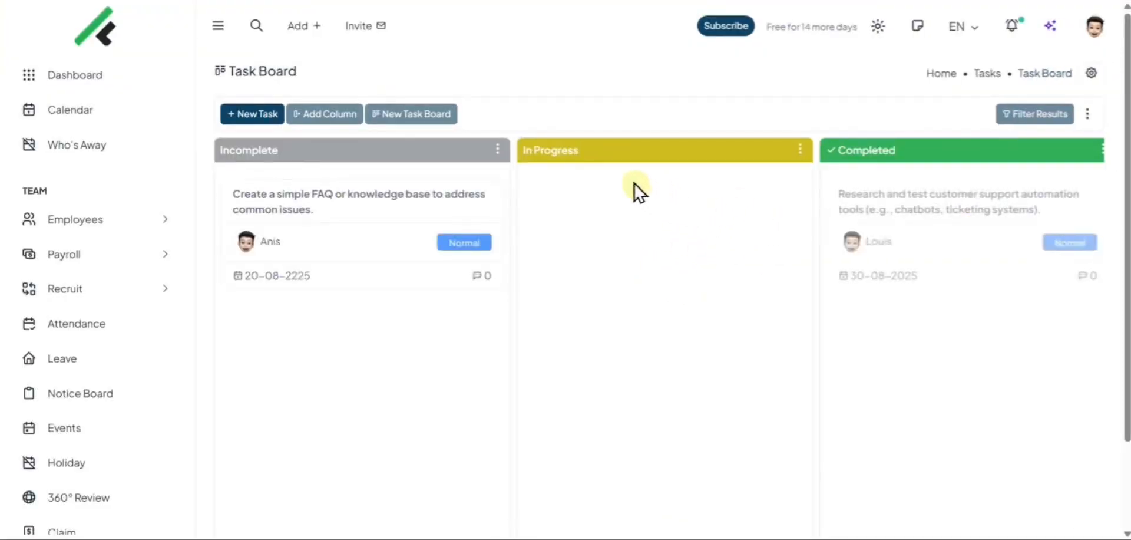
# Create a new task board titled "Research and Development" with an employee as assignee.
pyautogui.scroll(-9, 139, 246)
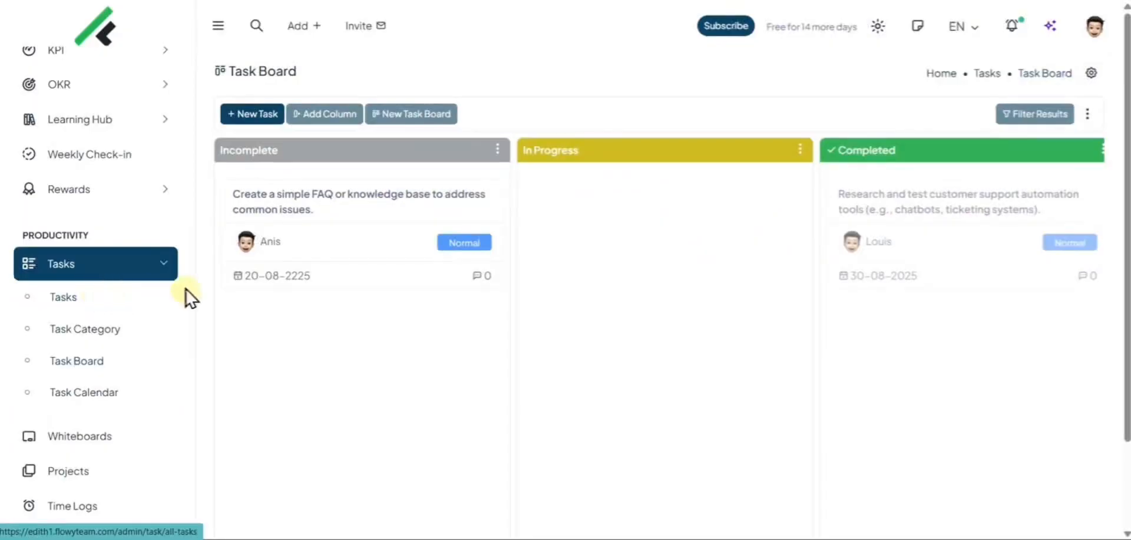
pyautogui.click(386, 117)
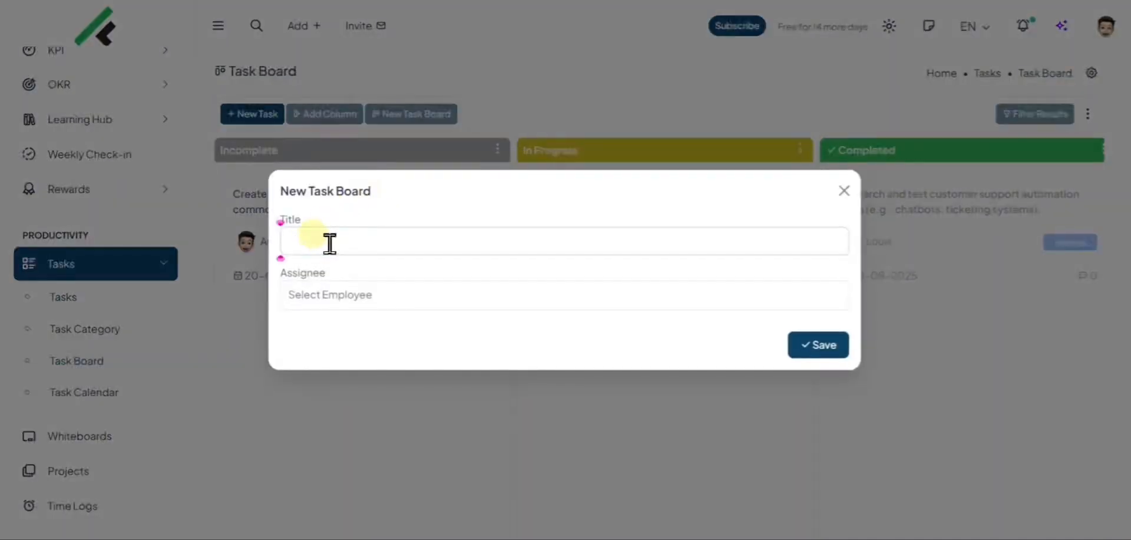
pyautogui.write('Research and Develo')
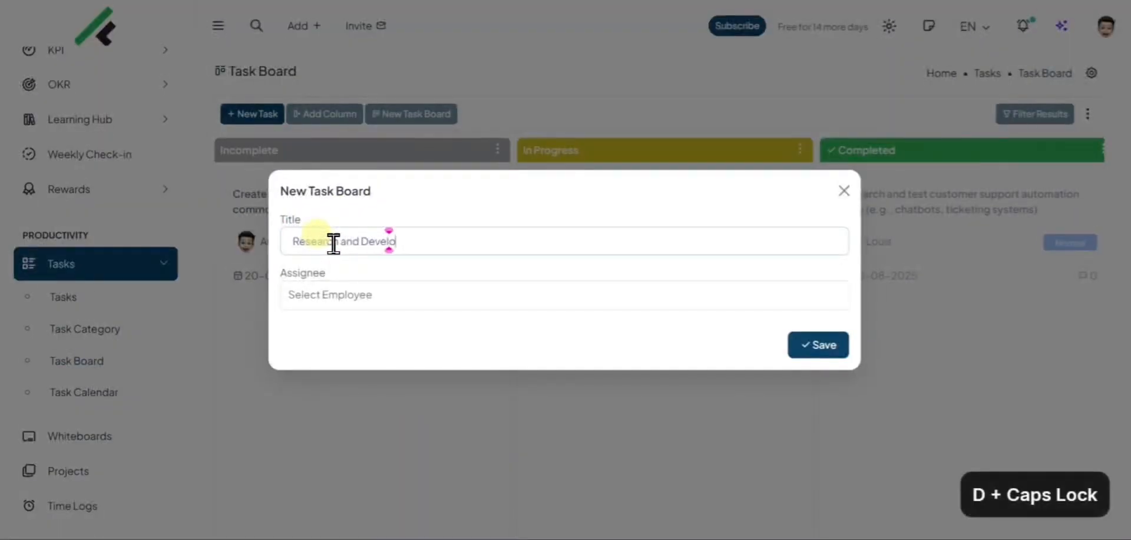
pyautogui.write('pment')
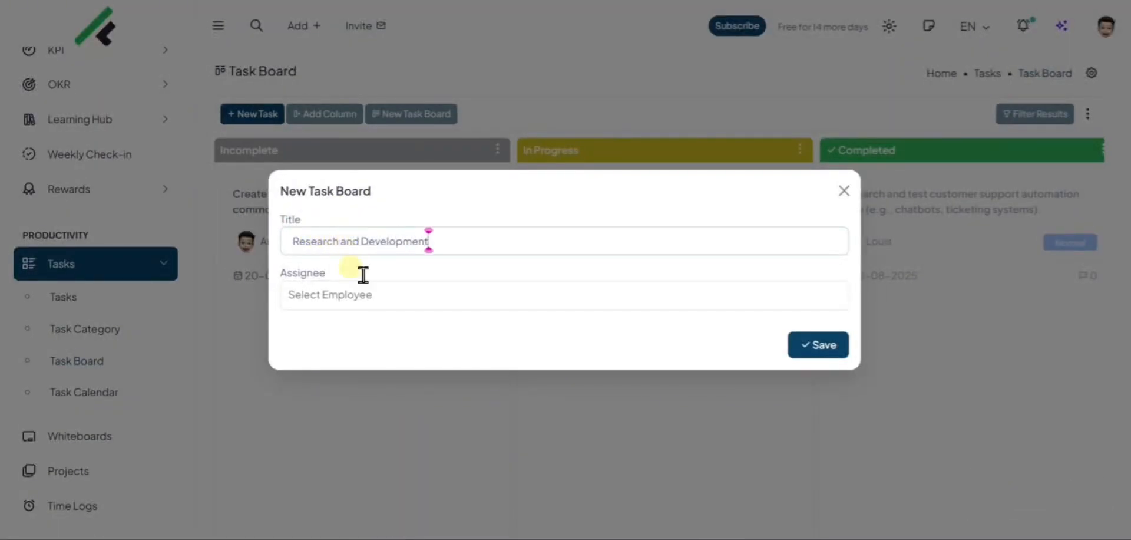
pyautogui.click(370, 296)
pyautogui.click(328, 401)
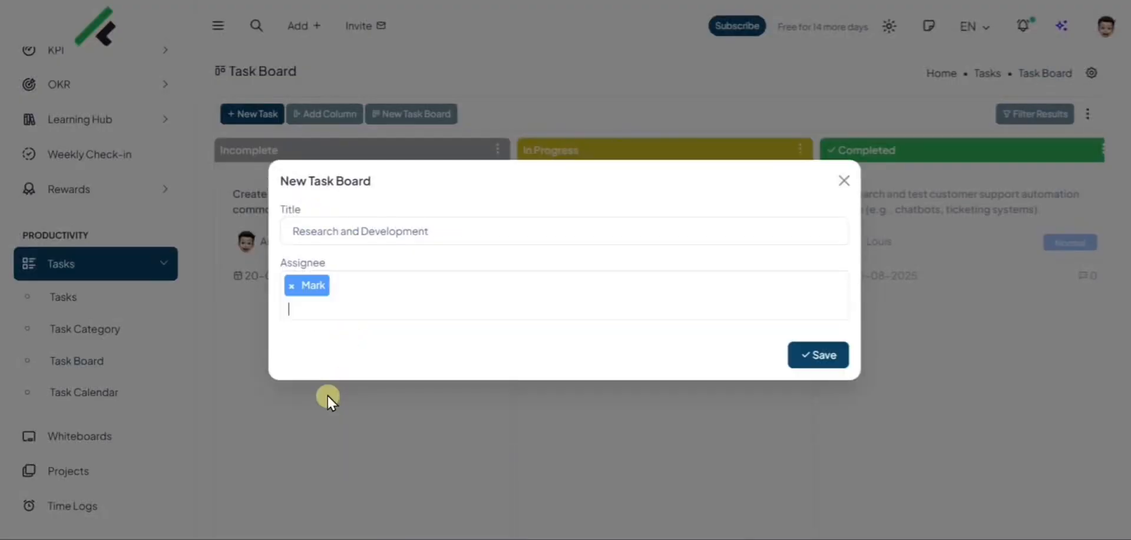
pyautogui.click(787, 355)
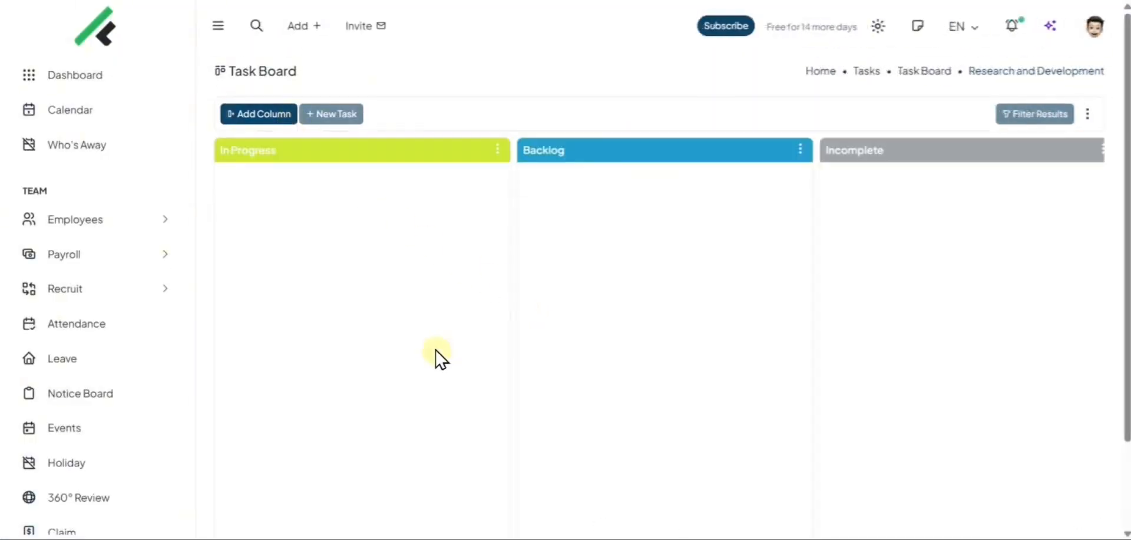
# Look over the new board's columns, return to the main Task Board and check the Task Board List.
pyautogui.scroll(-2, 437, 354)
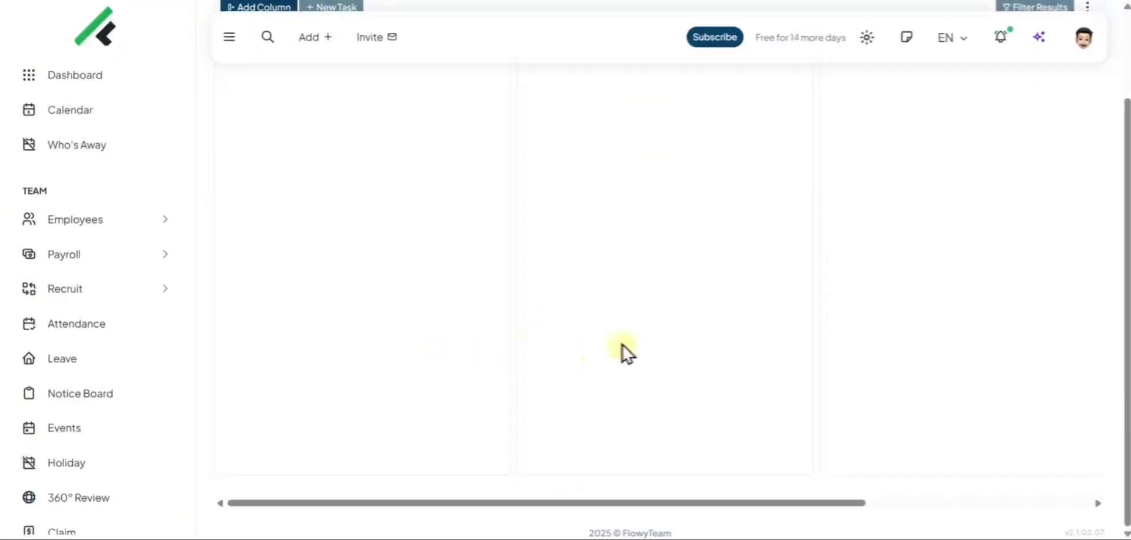
pyautogui.scroll(2, 745, 318)
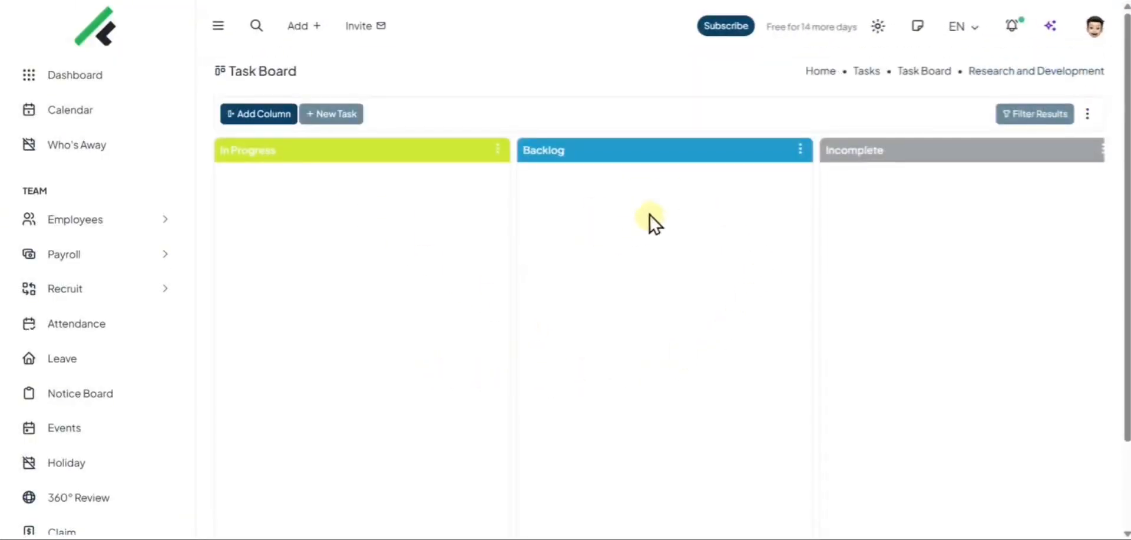
pyautogui.click(922, 70)
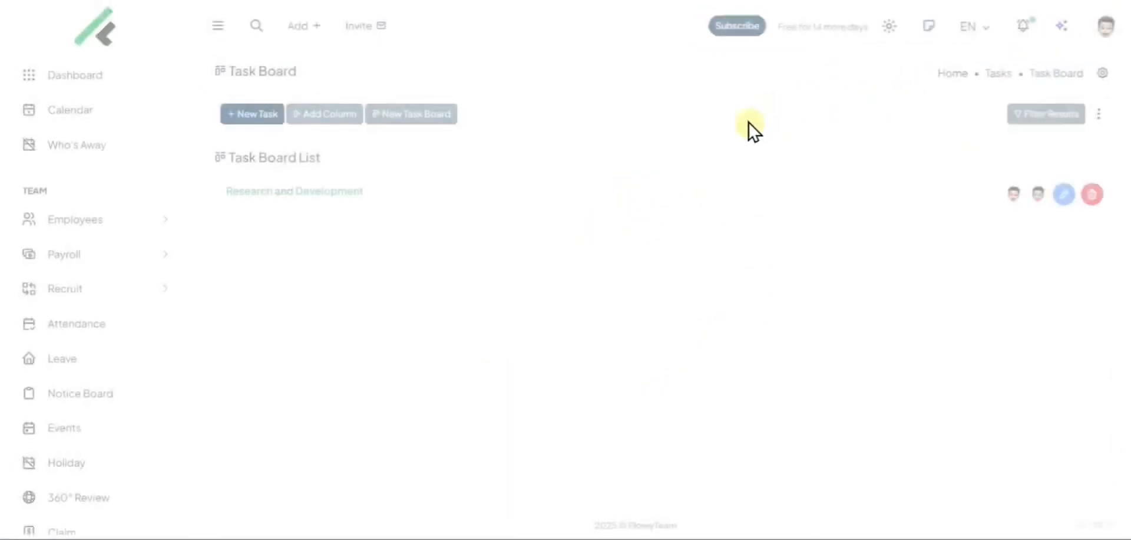
pyautogui.scroll(-5, 489, 196)
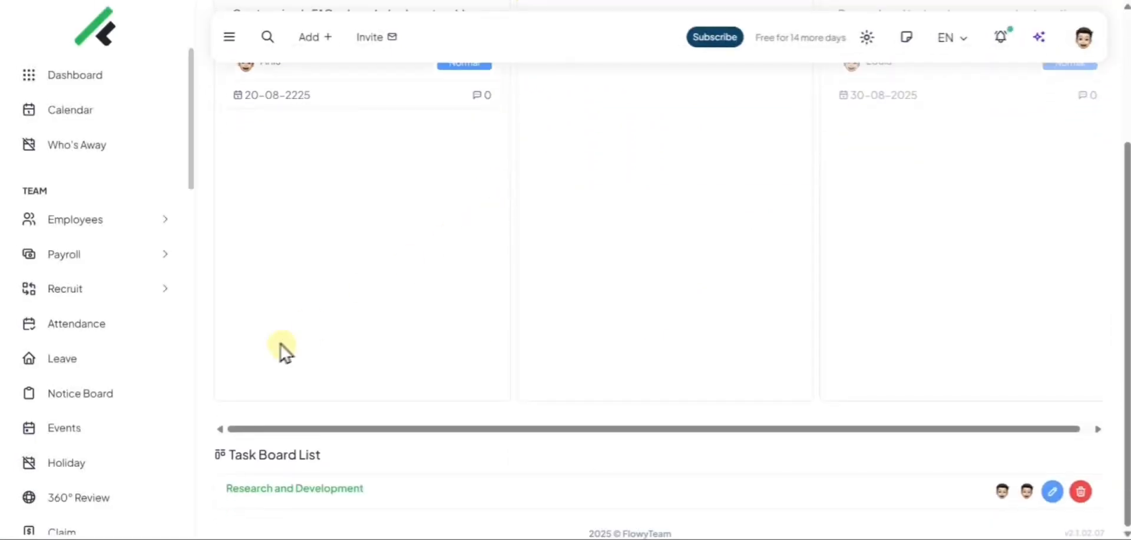
# Open the task list and set the FAQ or knowledge base task's status to In Progress.
pyautogui.scroll(-10, 126, 378)
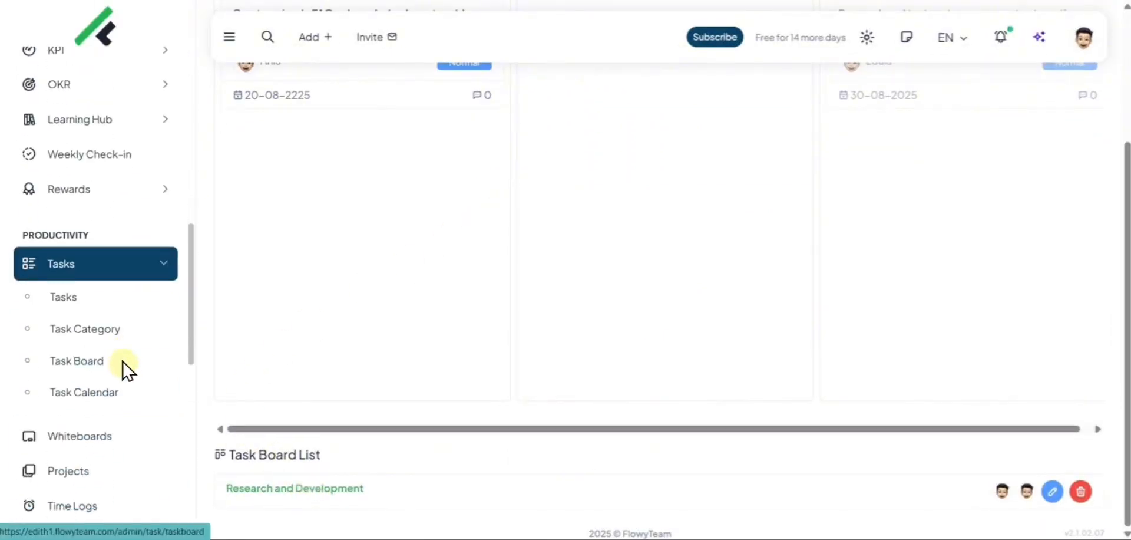
pyautogui.click(93, 298)
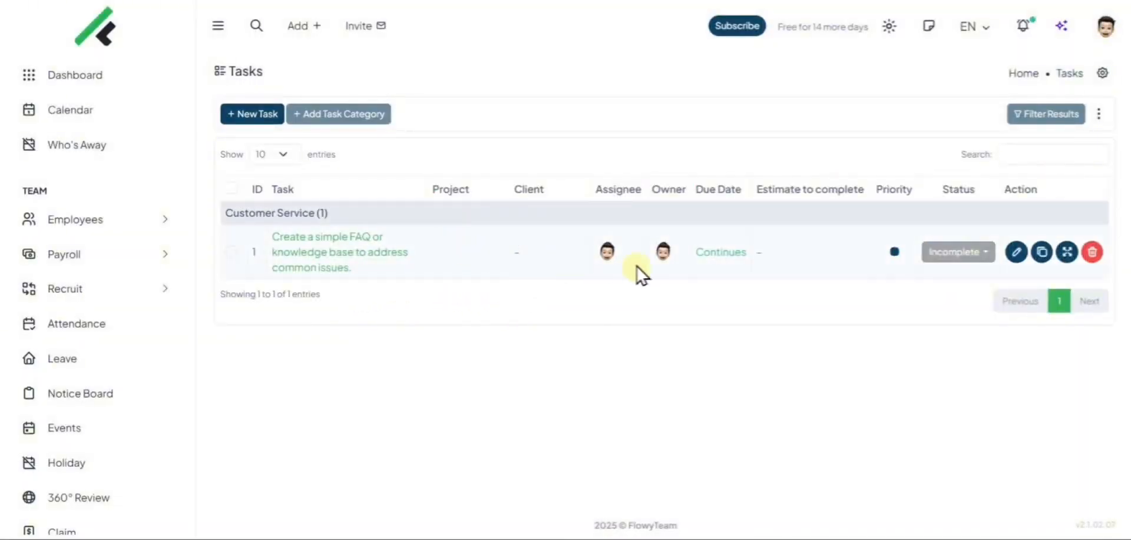
pyautogui.click(937, 252)
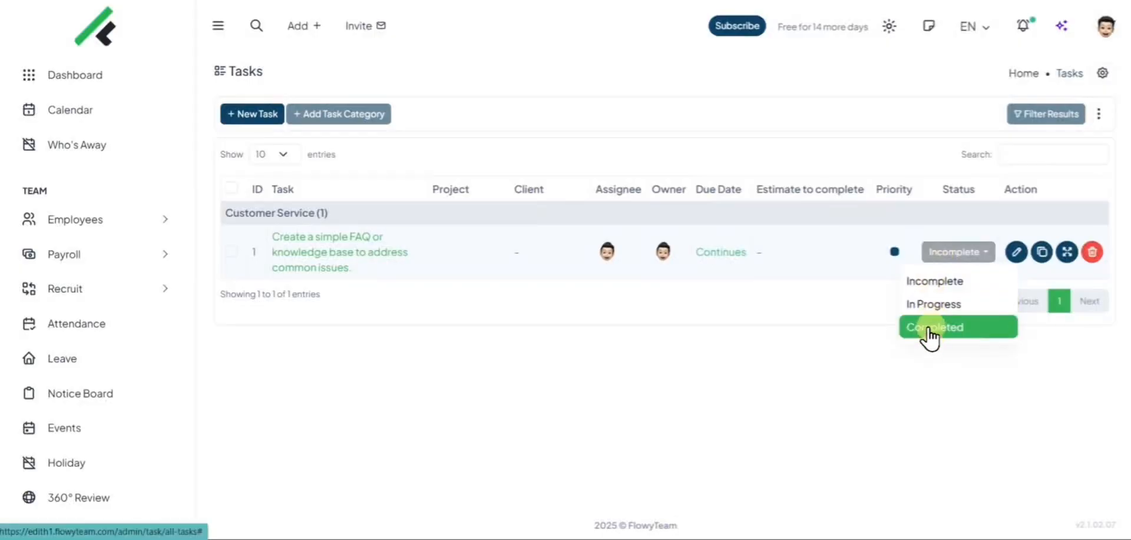
pyautogui.click(923, 282)
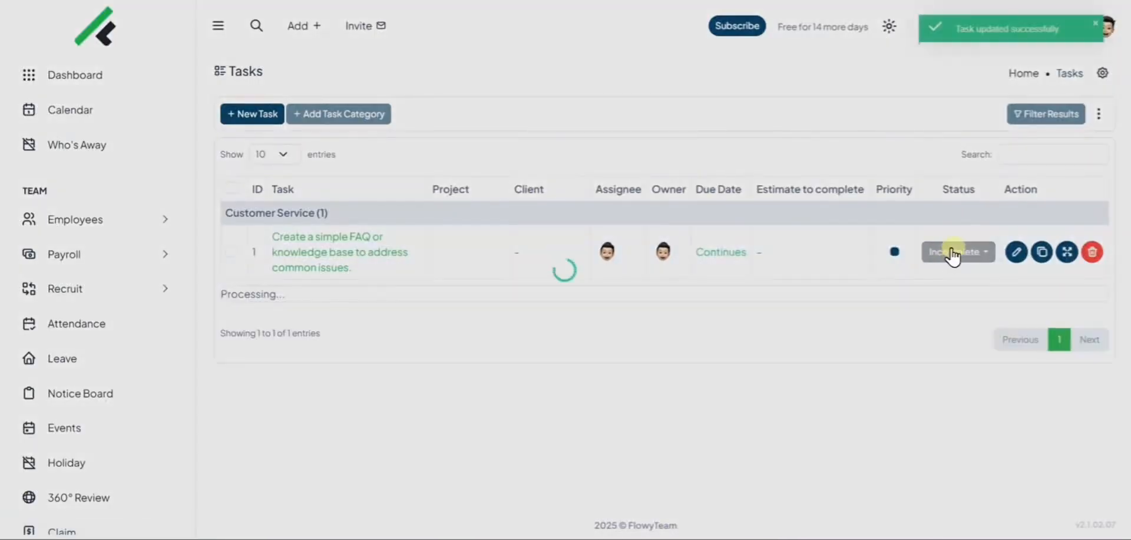
pyautogui.click(952, 252)
pyautogui.click(945, 301)
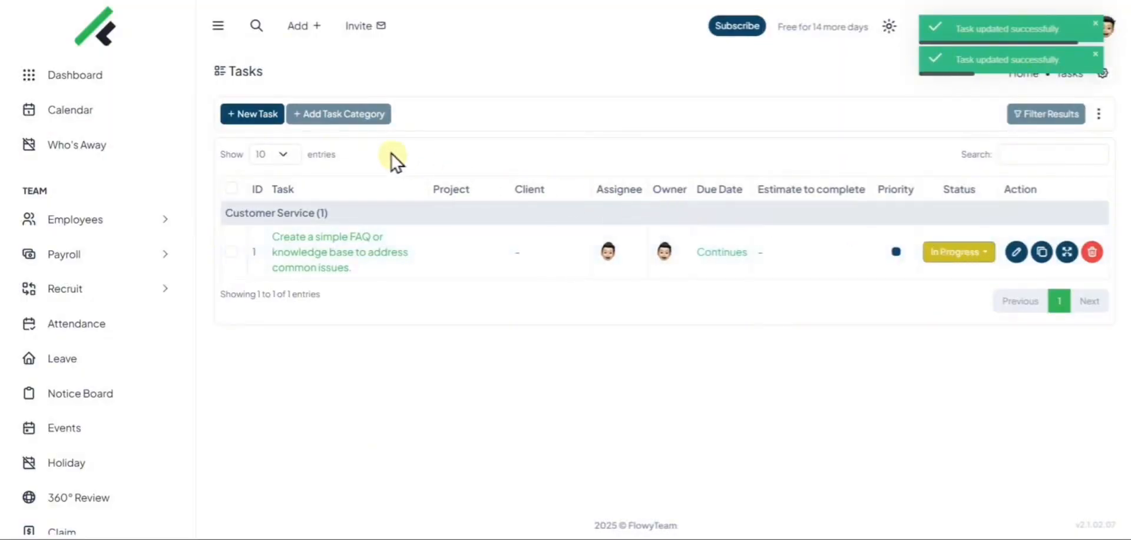
# Start a new task titled "Research new target market" and assign it to the R&D task category.
pyautogui.click(259, 116)
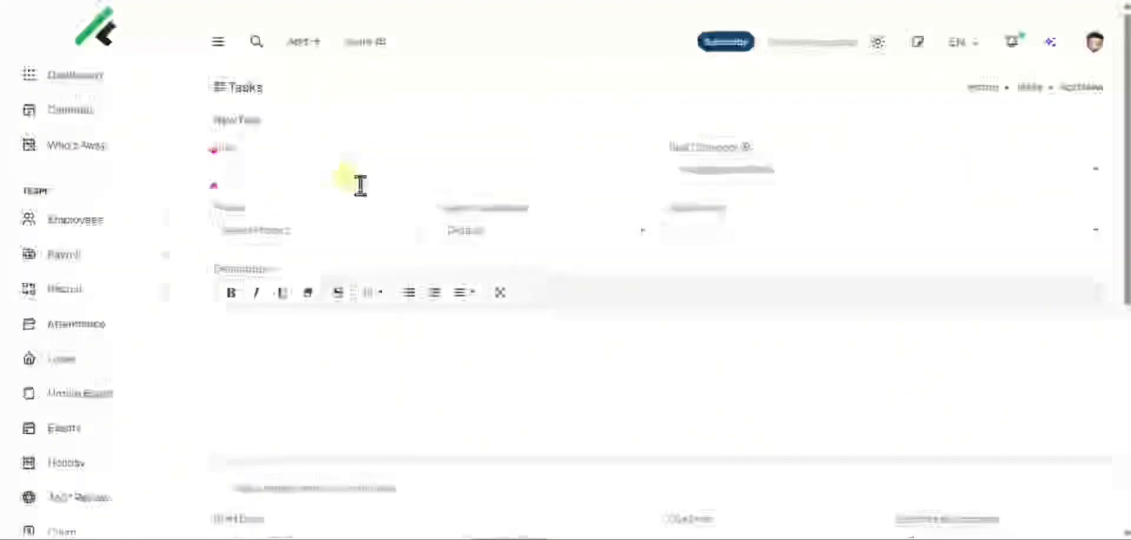
pyautogui.write('Res')
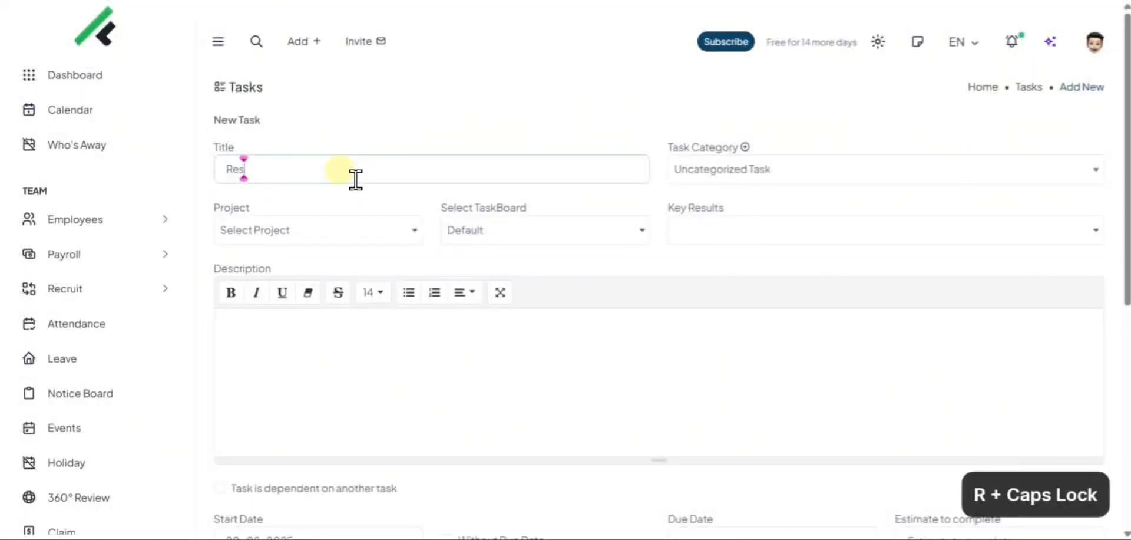
pyautogui.write('earch new')
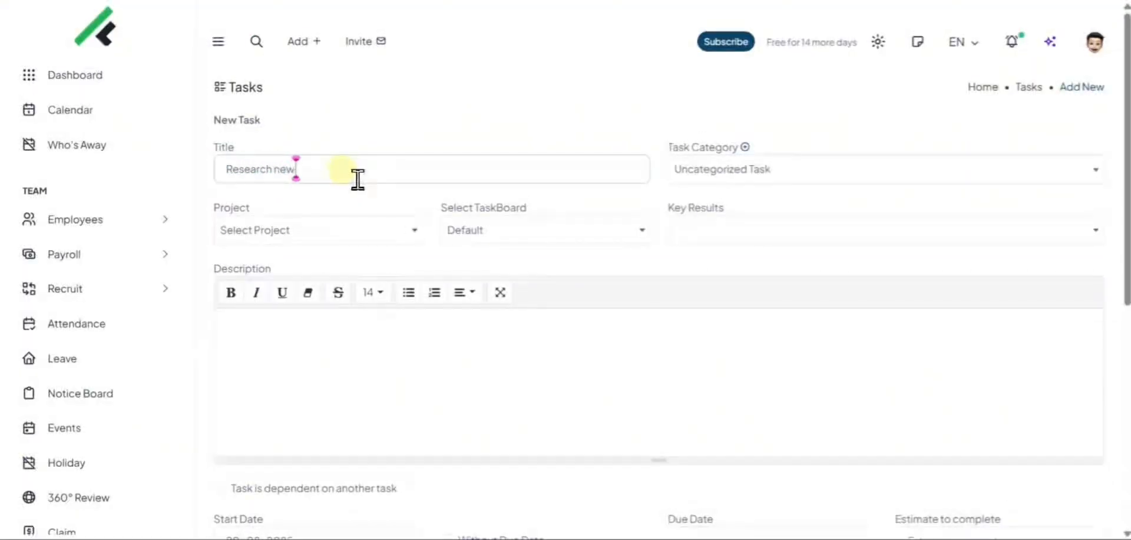
pyautogui.write(' tool')
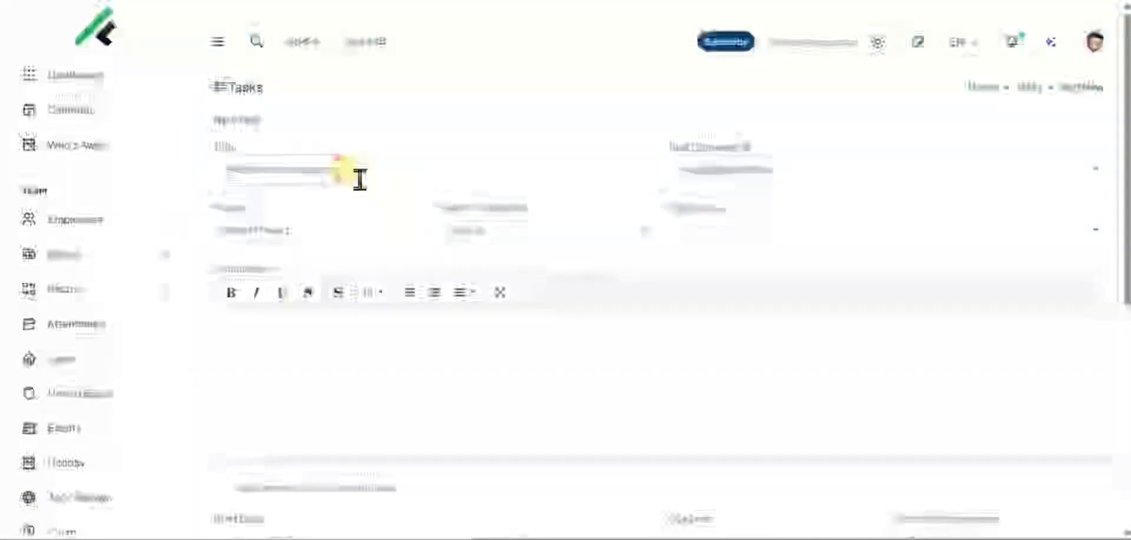
pyautogui.write('s')
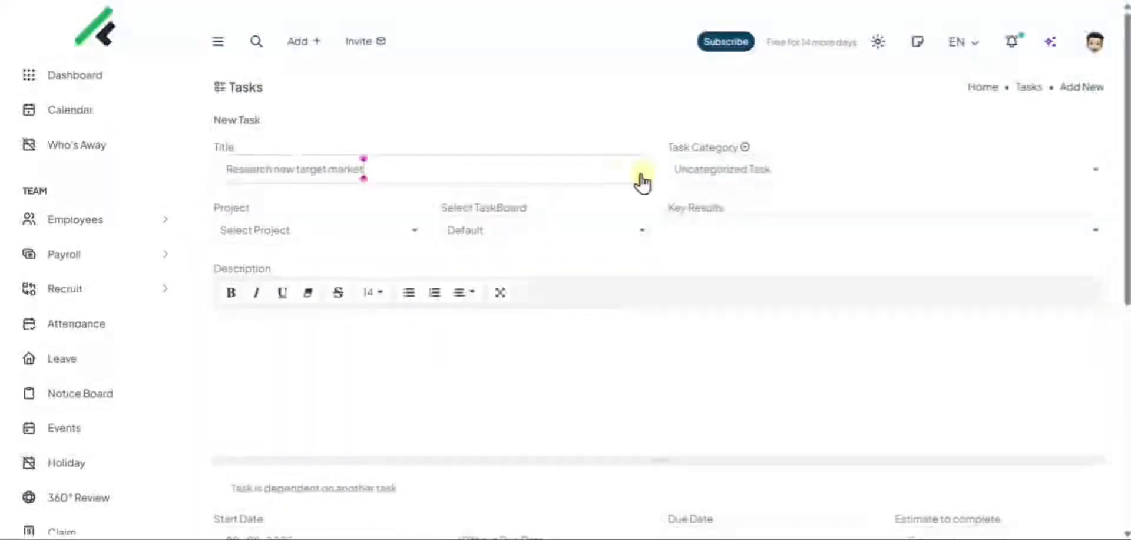
pyautogui.click(706, 176)
pyautogui.click(689, 272)
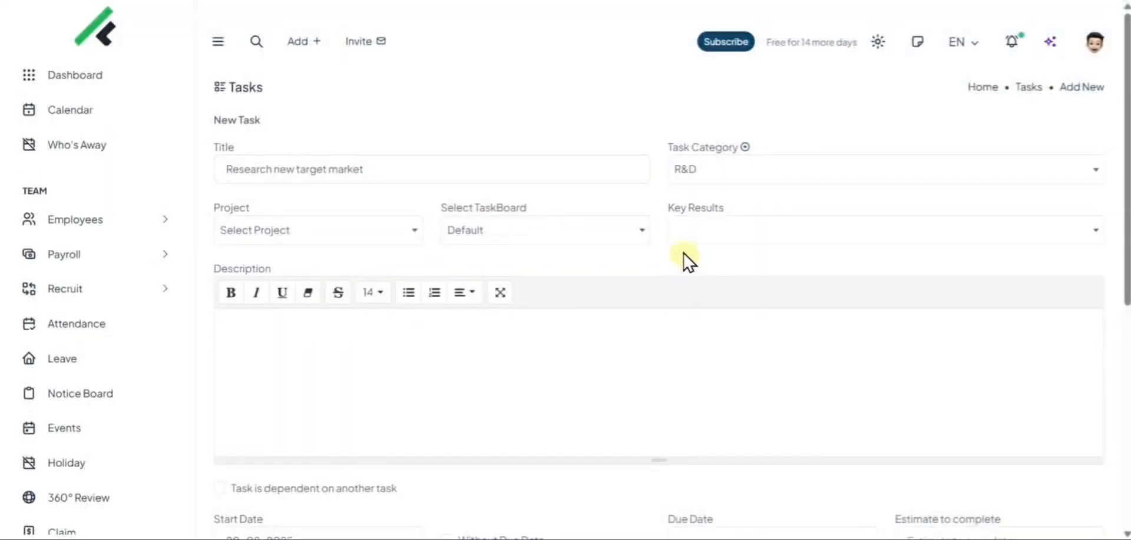
pyautogui.click(517, 234)
pyautogui.click(489, 312)
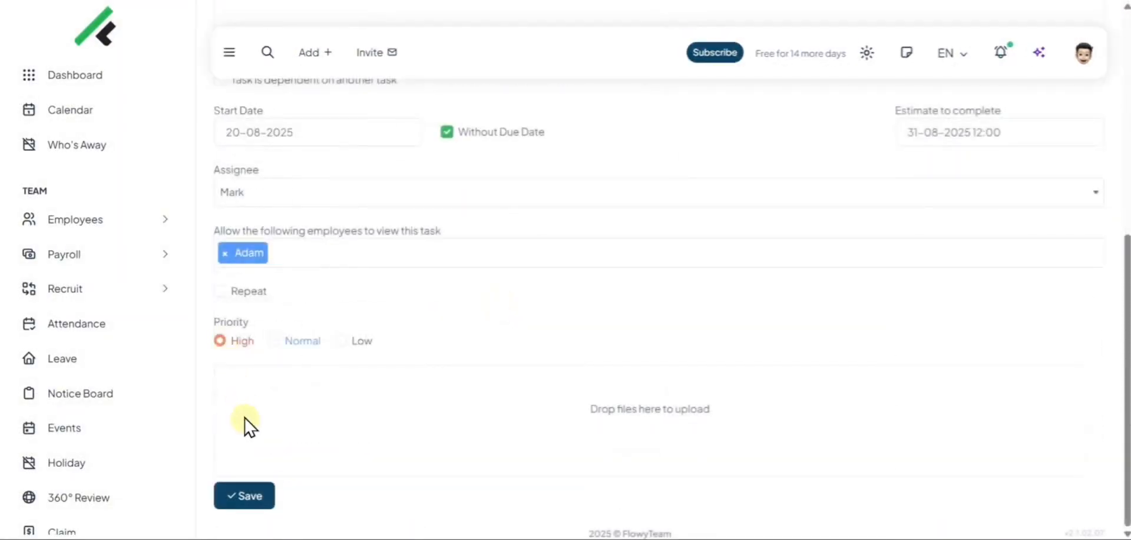
pyautogui.click(250, 495)
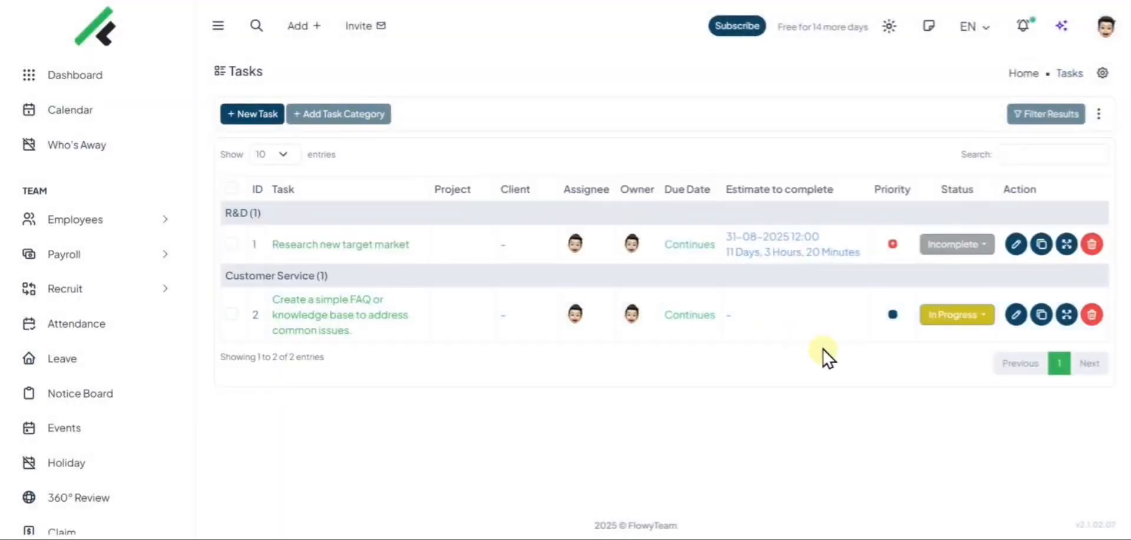
# Set the "Research new target market" task's status to Backlog and compare the status choices offered for both tasks.
pyautogui.click(948, 250)
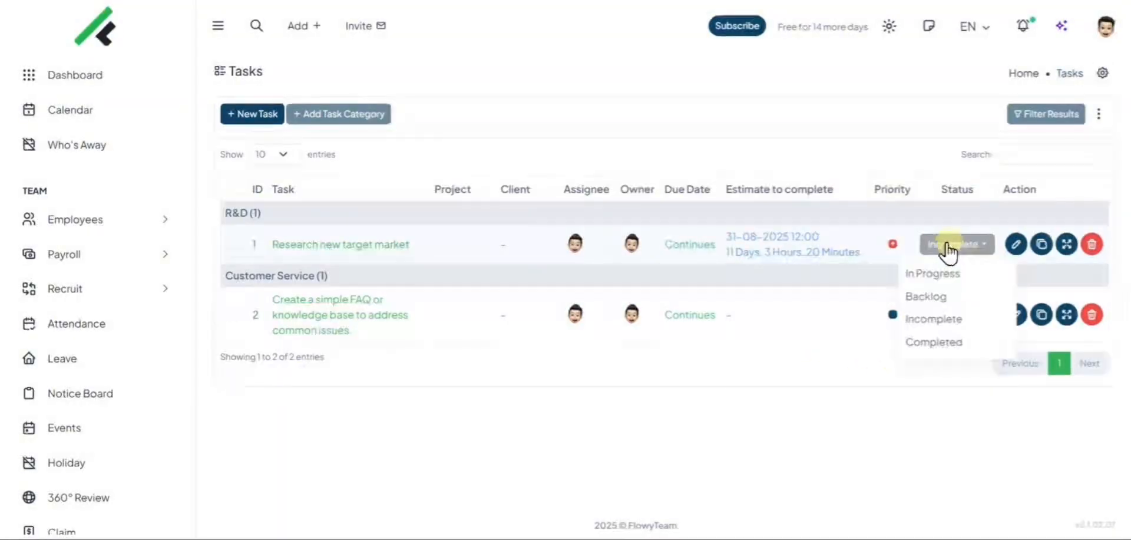
pyautogui.click(936, 290)
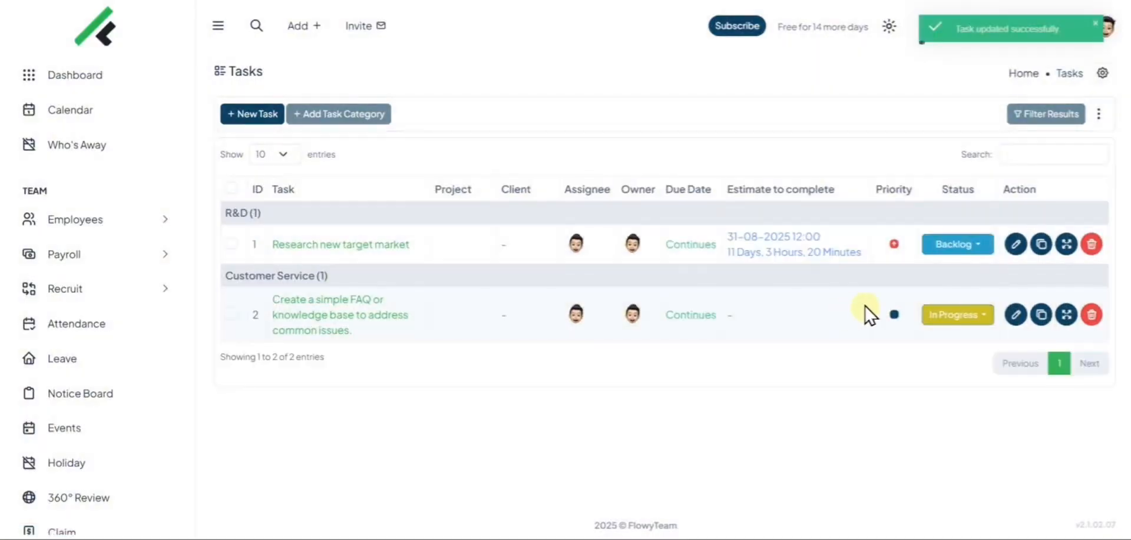
pyautogui.click(936, 246)
pyautogui.click(941, 249)
pyautogui.click(948, 318)
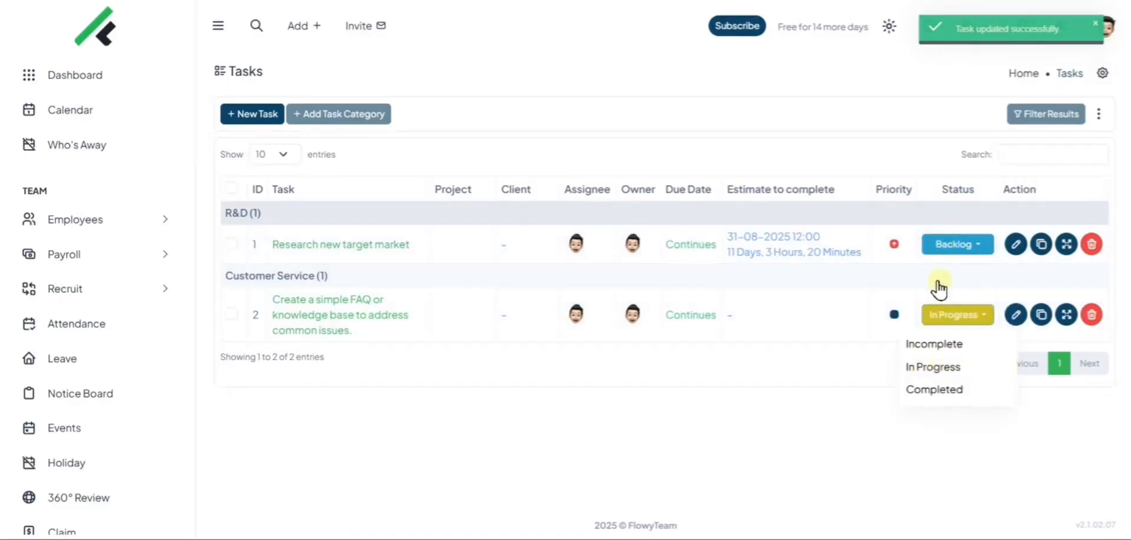
pyautogui.click(936, 249)
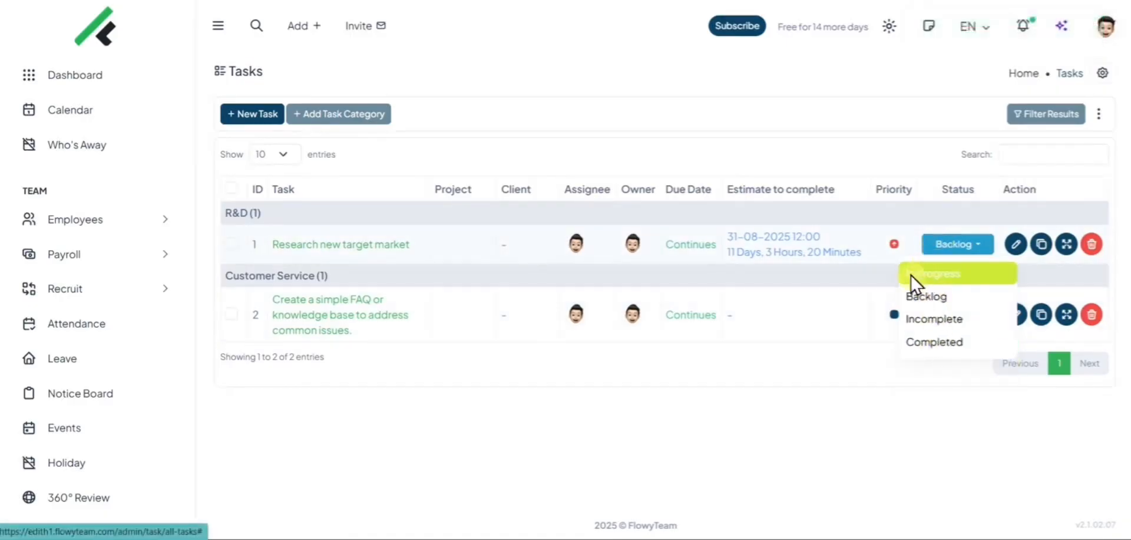
pyautogui.click(911, 274)
# Open the Task Calendar and review the scheduled tasks in the August 2025 month view.
pyautogui.scroll(-10, 159, 241)
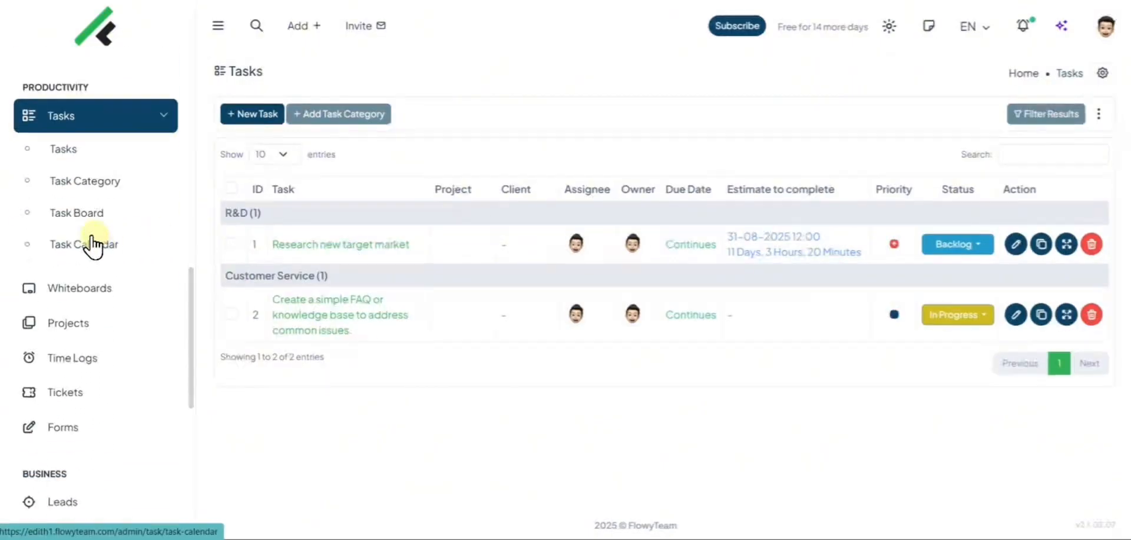
pyautogui.click(91, 245)
pyautogui.scroll(-5, 567, 198)
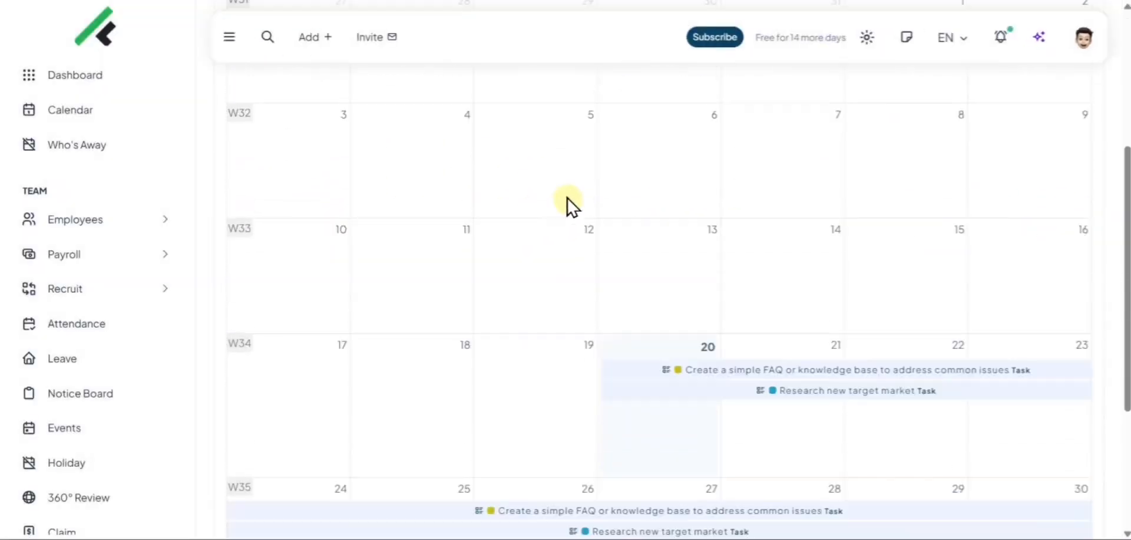
pyautogui.scroll(-3, 567, 198)
pyautogui.scroll(-1, 748, 261)
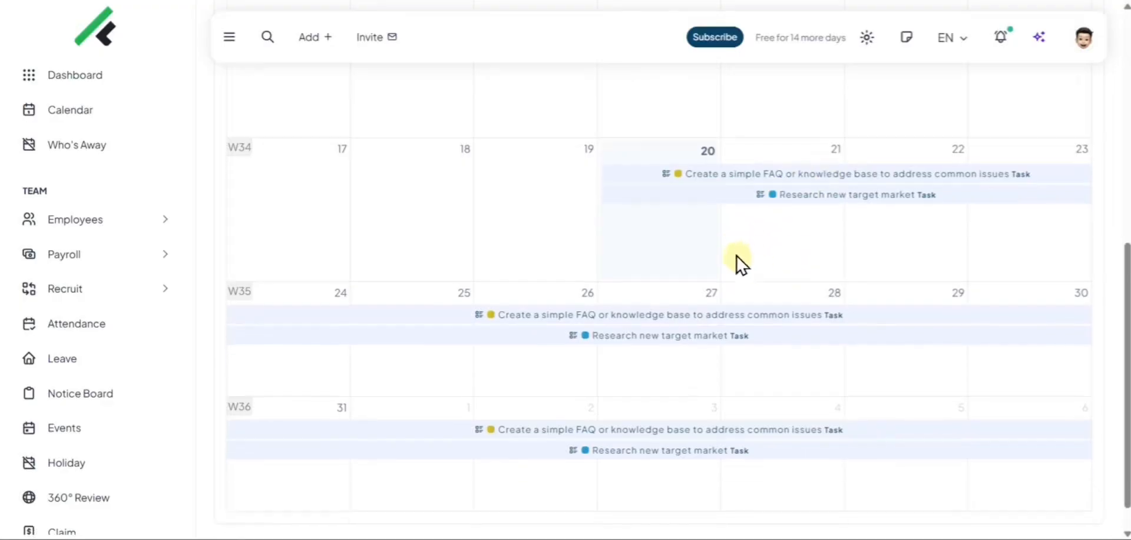
pyautogui.scroll(7, 734, 259)
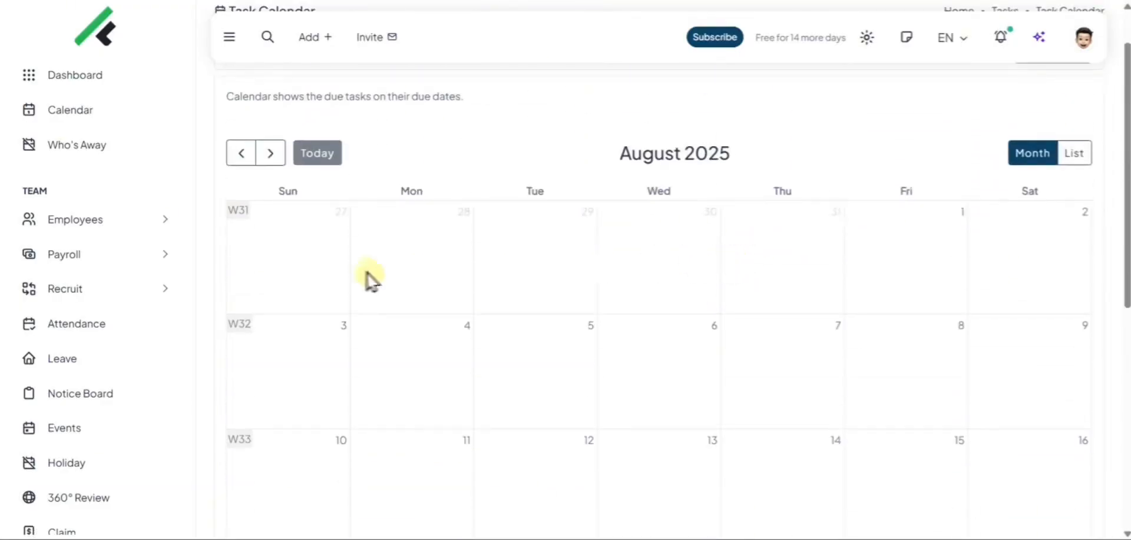
# Switch the task calendar to the List view and look through the tasks by day.
pyautogui.click(1075, 155)
pyautogui.scroll(-1, 795, 206)
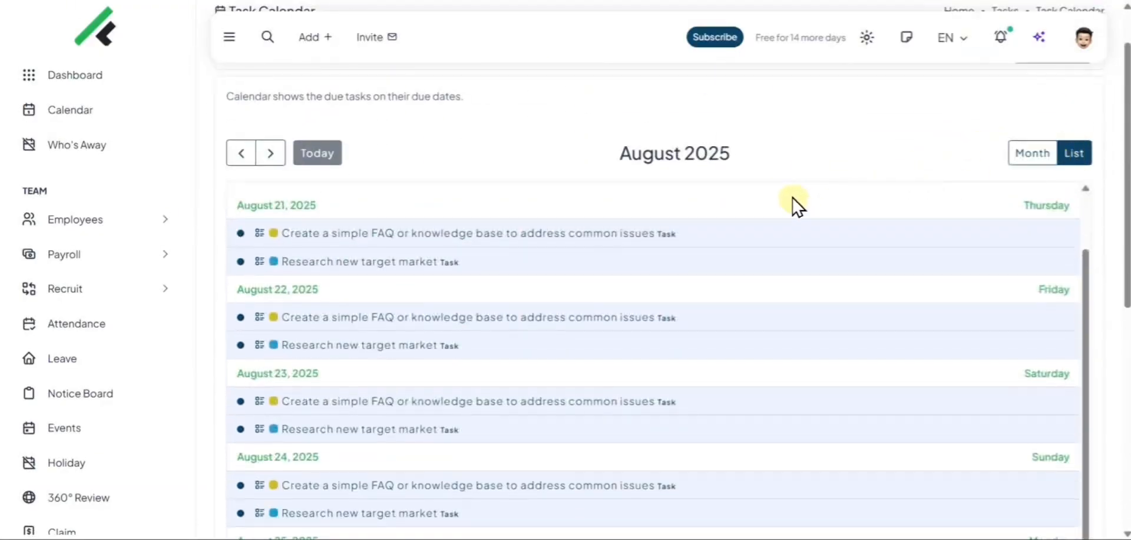
pyautogui.scroll(-3, 797, 206)
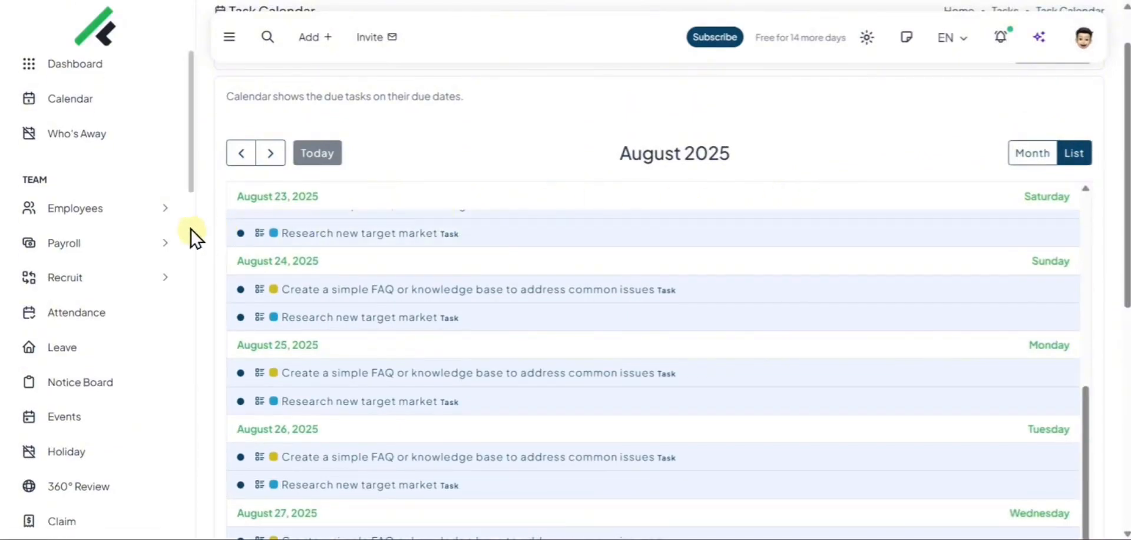
# Leave the Task Calendar and open the Whiteboards section.
pyautogui.scroll(-15, 182, 228)
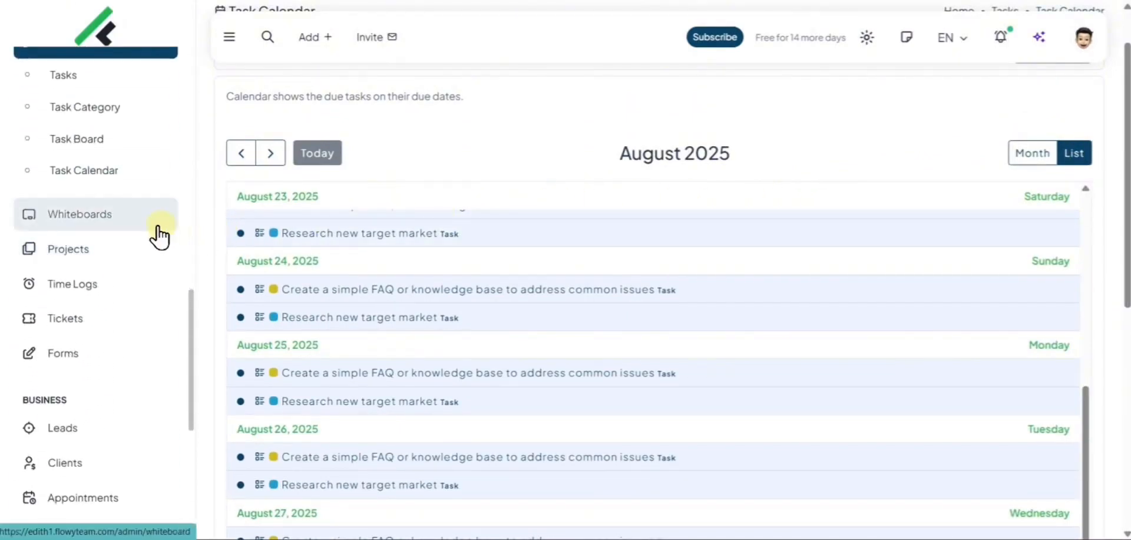
pyautogui.scroll(-3, 136, 231)
pyautogui.click(113, 227)
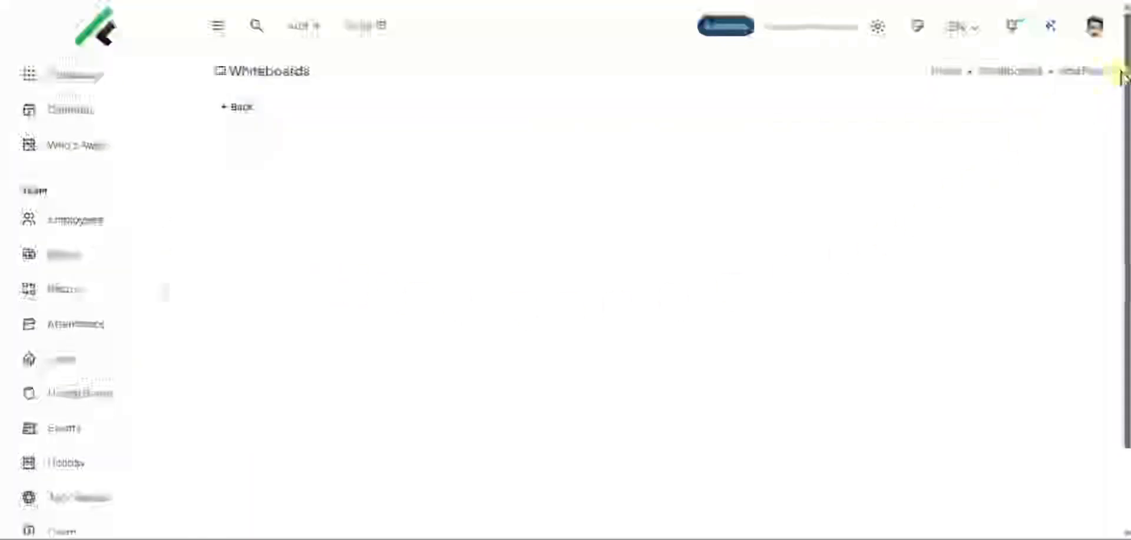
# Add a yellow sticky note reading "new notes" to the blank whiteboard.
pyautogui.scroll(-2, 1122, 134)
pyautogui.scroll(1, 1122, 134)
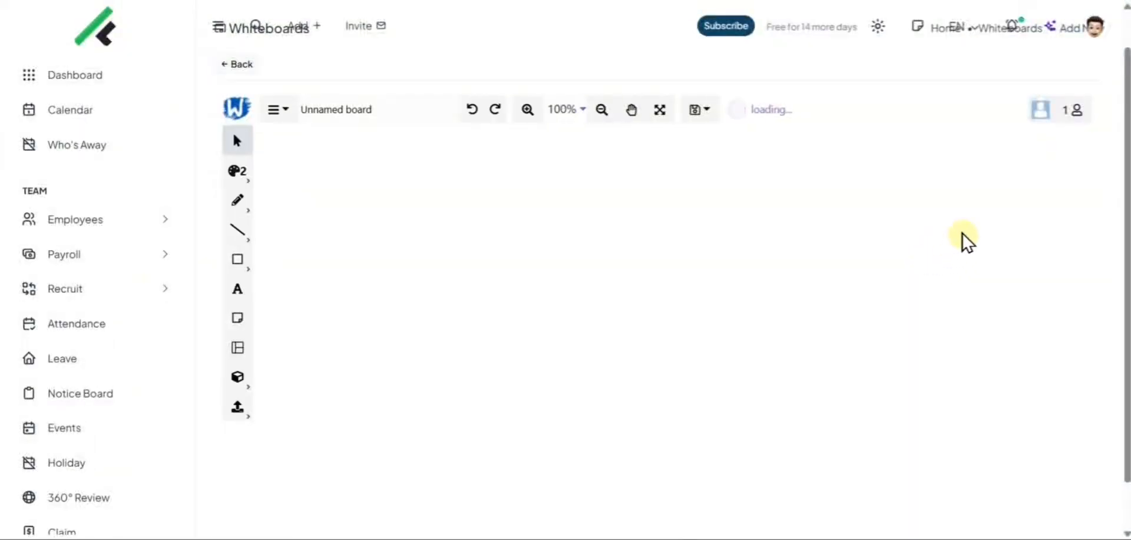
pyautogui.click(237, 317)
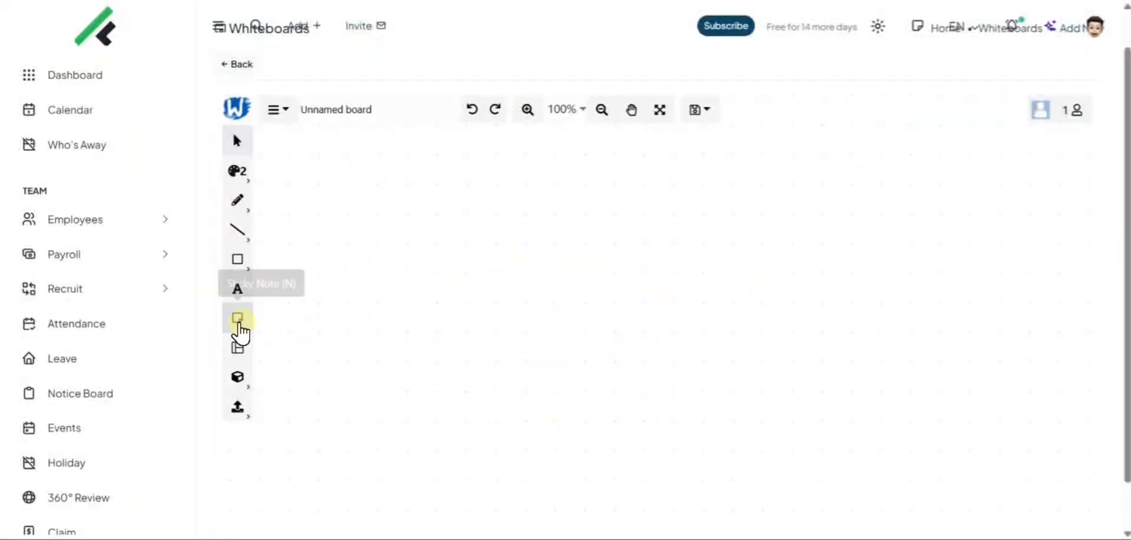
pyautogui.click(396, 256)
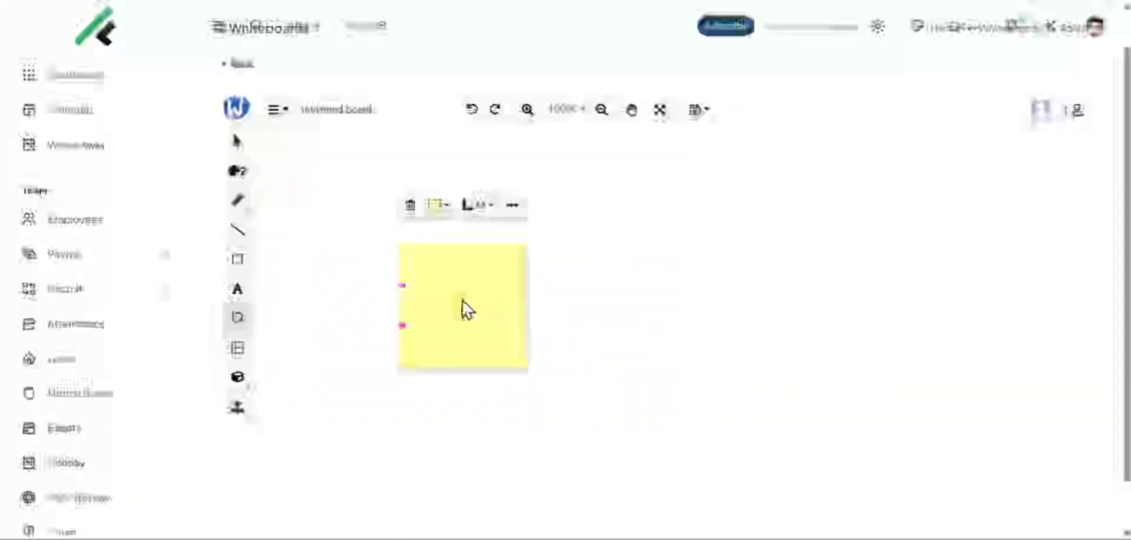
pyautogui.write('new notes')
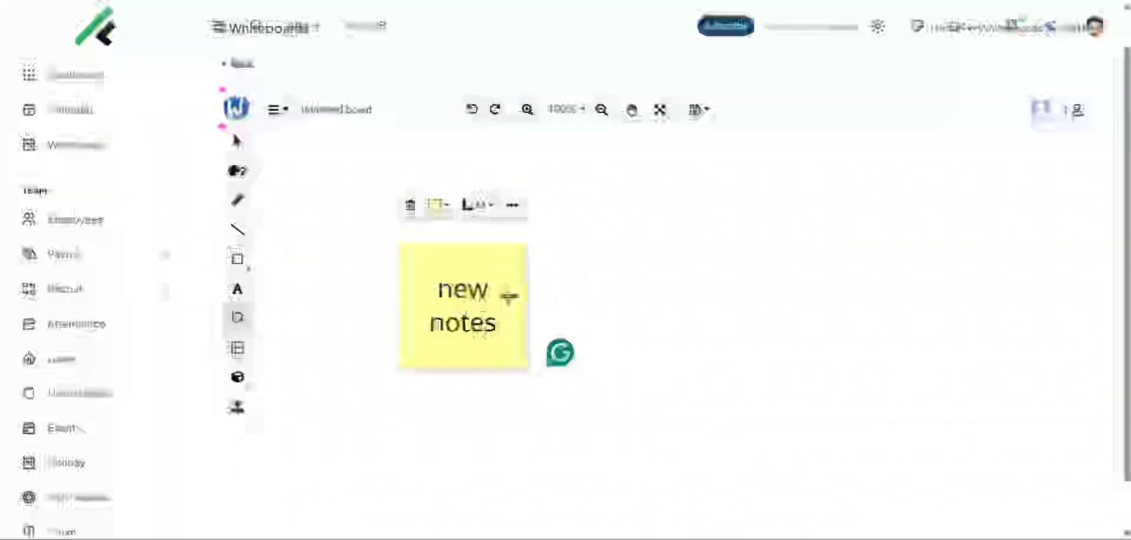
pyautogui.press('Escape')
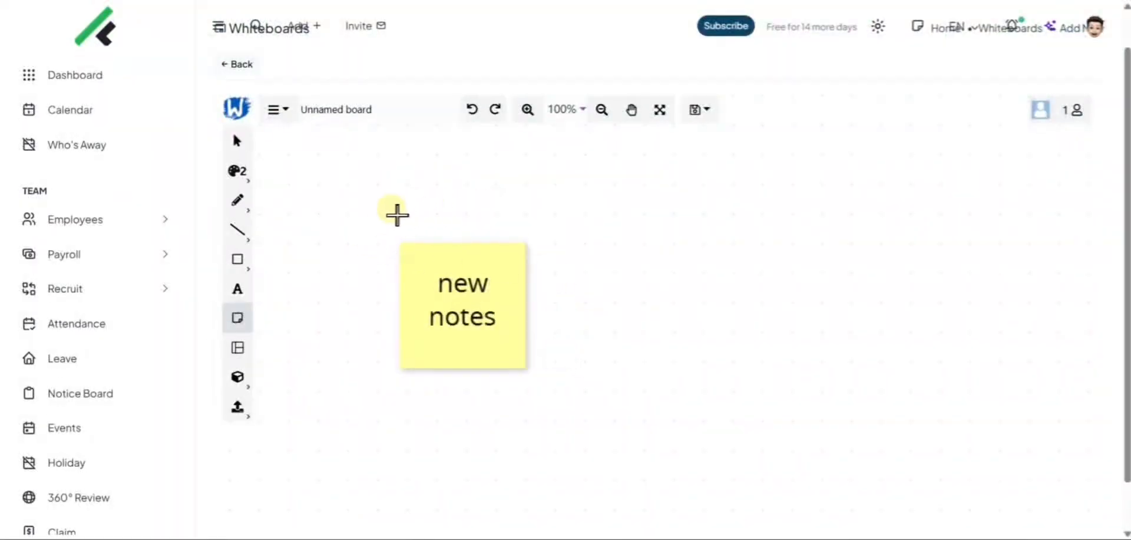
# Insert the Lotus Diagram template on the board and write "please use this template" in the upper-middle note of its light-orange block.
pyautogui.click(248, 267)
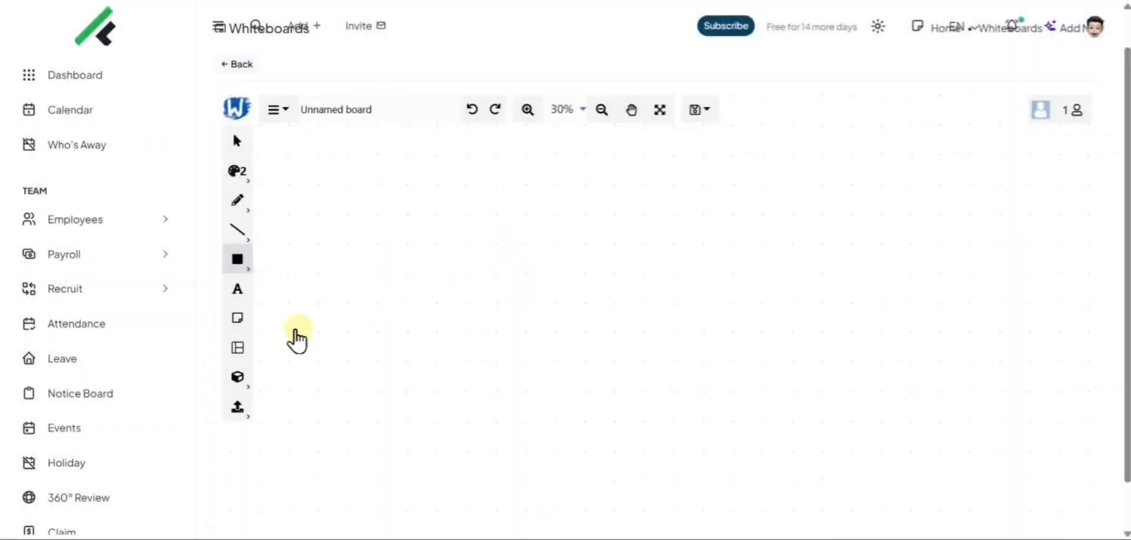
pyautogui.click(240, 351)
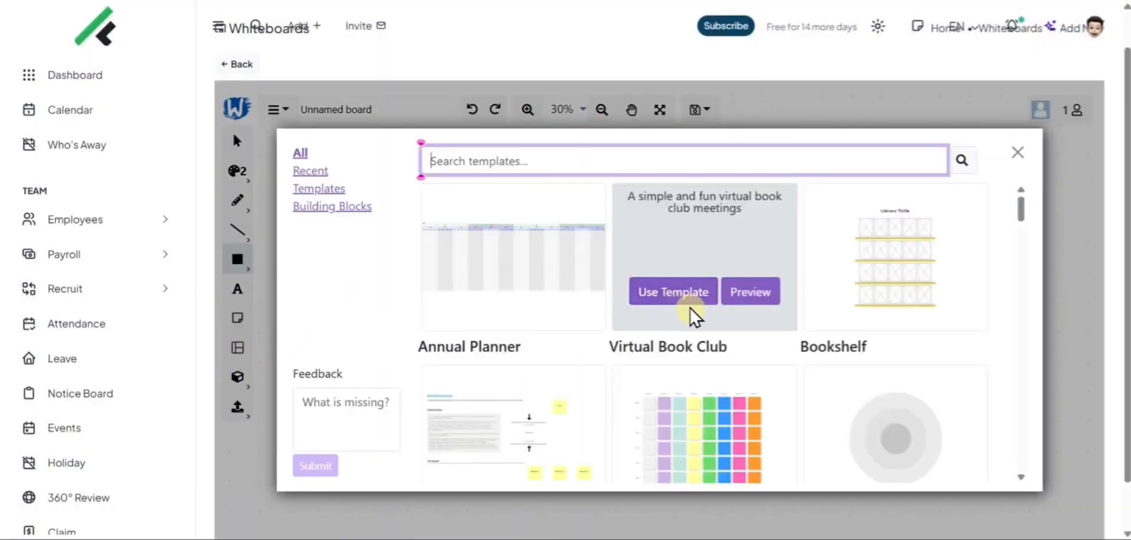
pyautogui.scroll(-2, 765, 311)
pyautogui.scroll(-7, 766, 311)
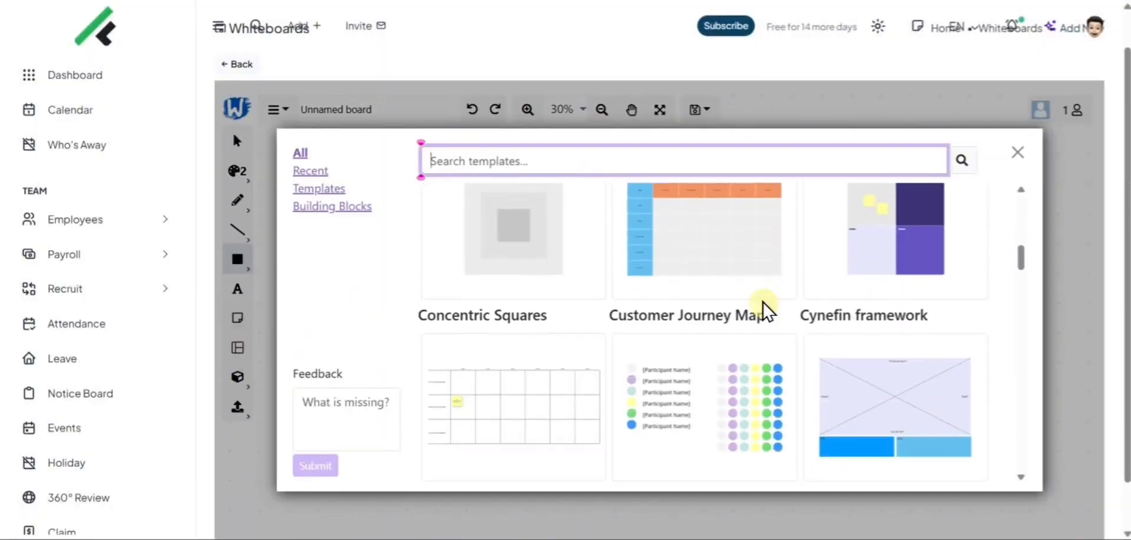
pyautogui.moveTo(1020, 256); pyautogui.dragTo(1022, 341)
pyautogui.moveTo(910, 304)
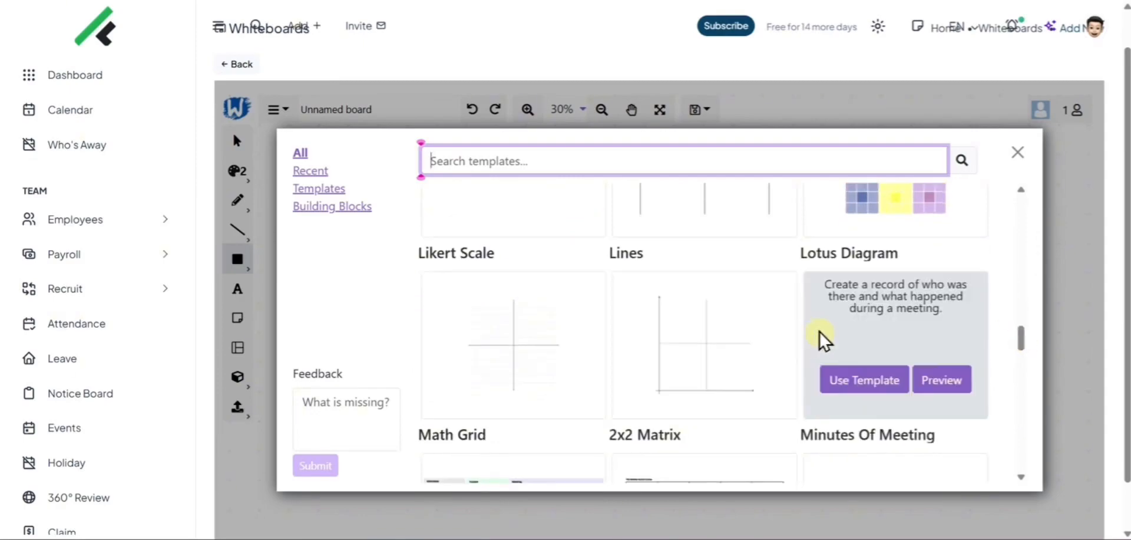
pyautogui.scroll(1, 854, 308)
pyautogui.click(865, 280)
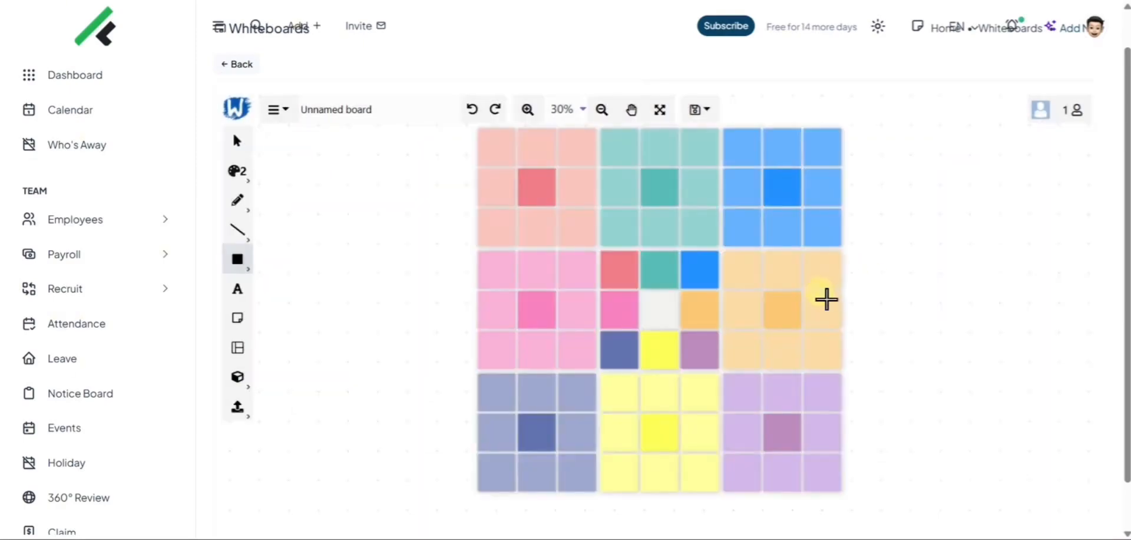
pyautogui.scroll(5, 827, 299)
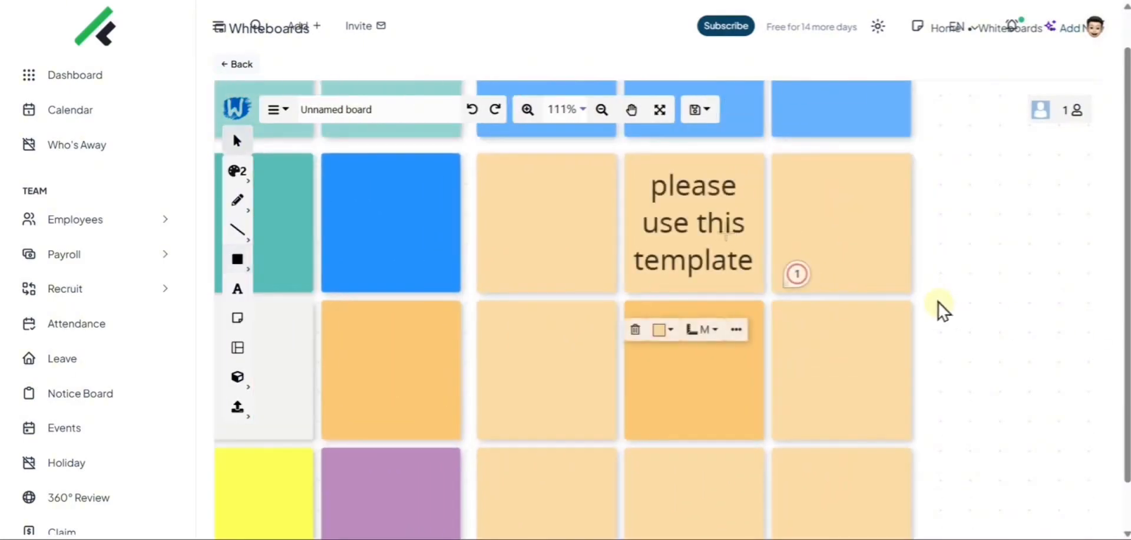
pyautogui.scroll(-4, 941, 306)
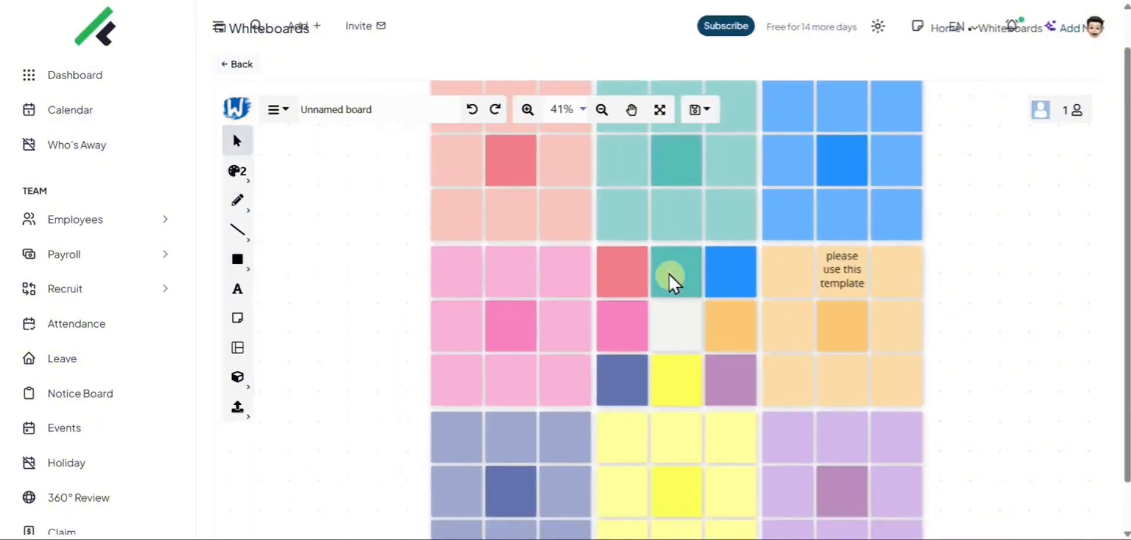
# Look over the whiteboard's export options, its member list and the current editor's role.
pyautogui.click(701, 110)
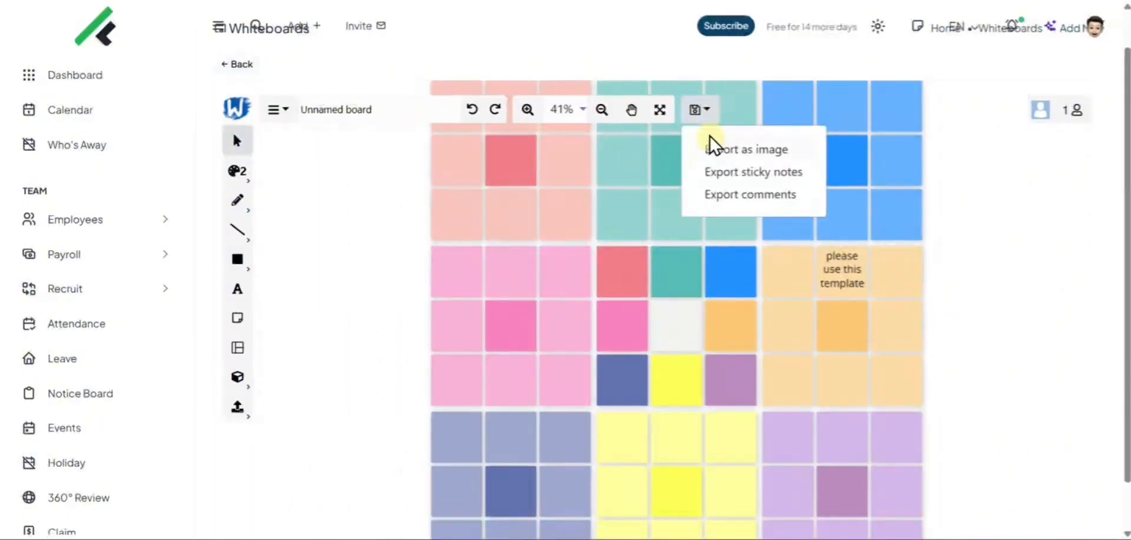
pyautogui.click(1057, 117)
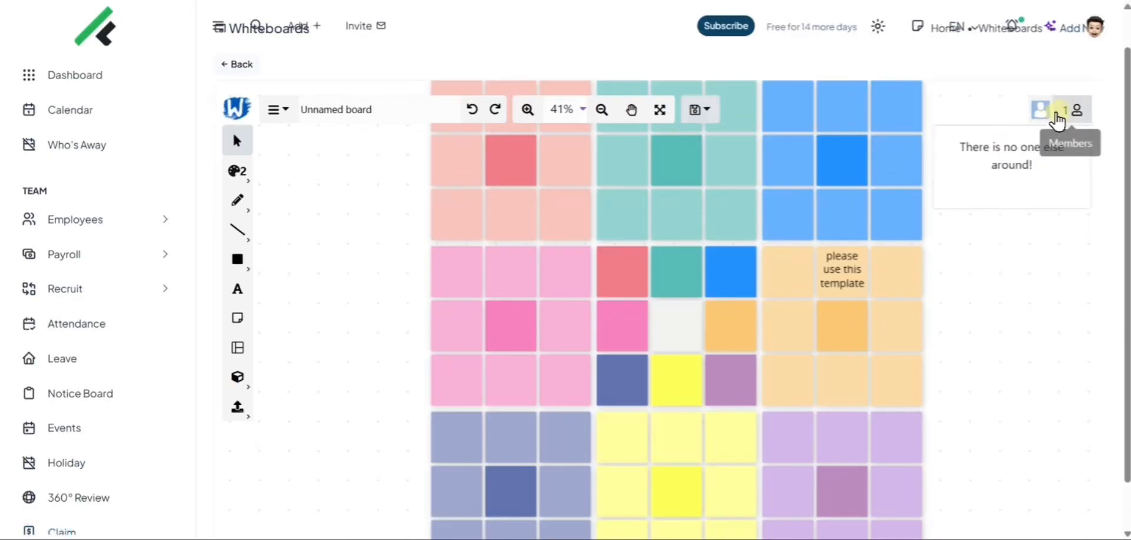
pyautogui.click(1038, 109)
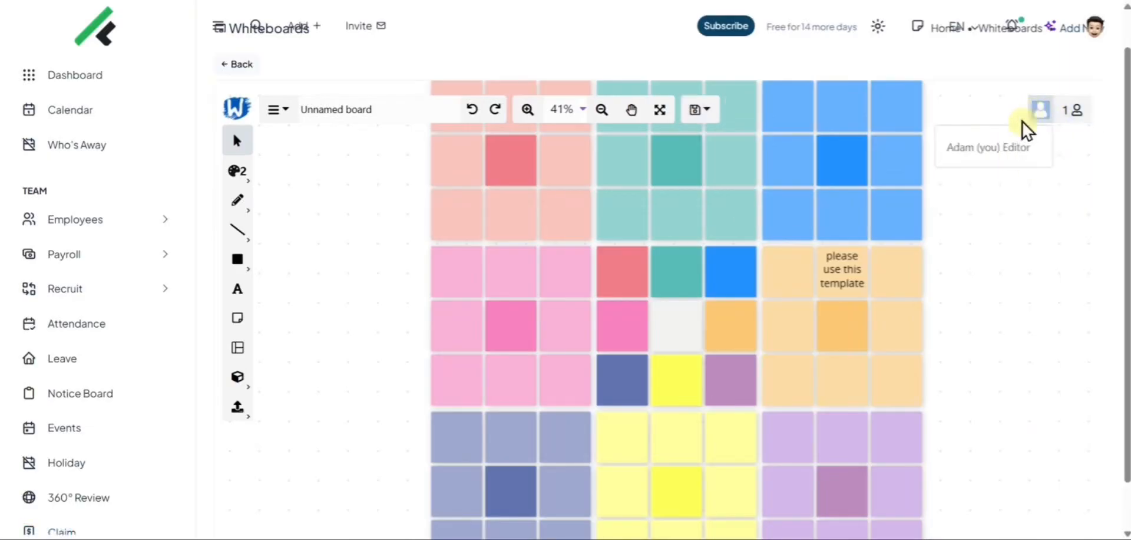
# Rename the unnamed whiteboard as "Board 1 - Draft" in its settings.
pyautogui.click(283, 112)
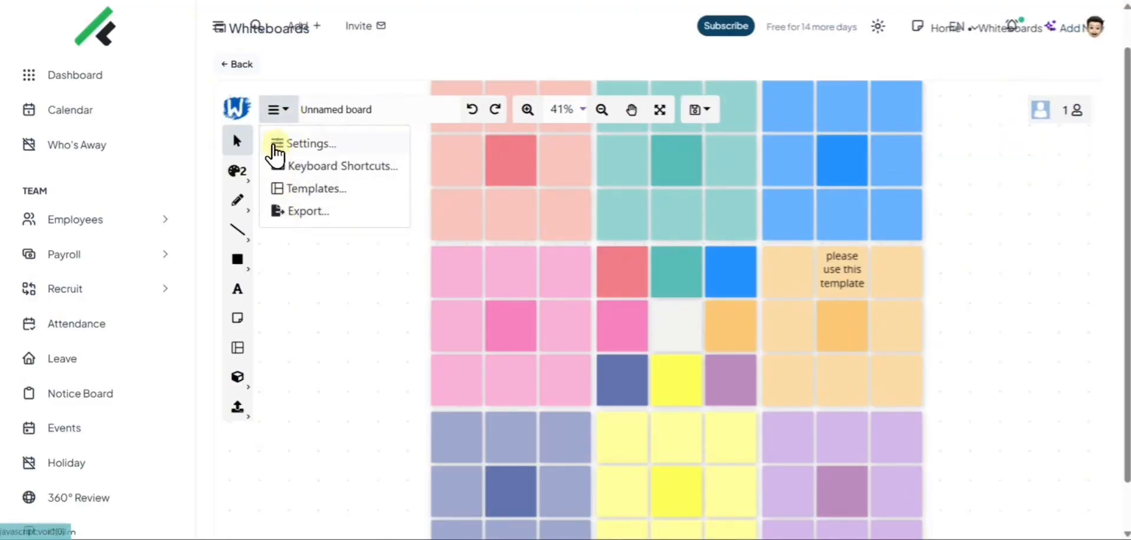
pyautogui.click(279, 146)
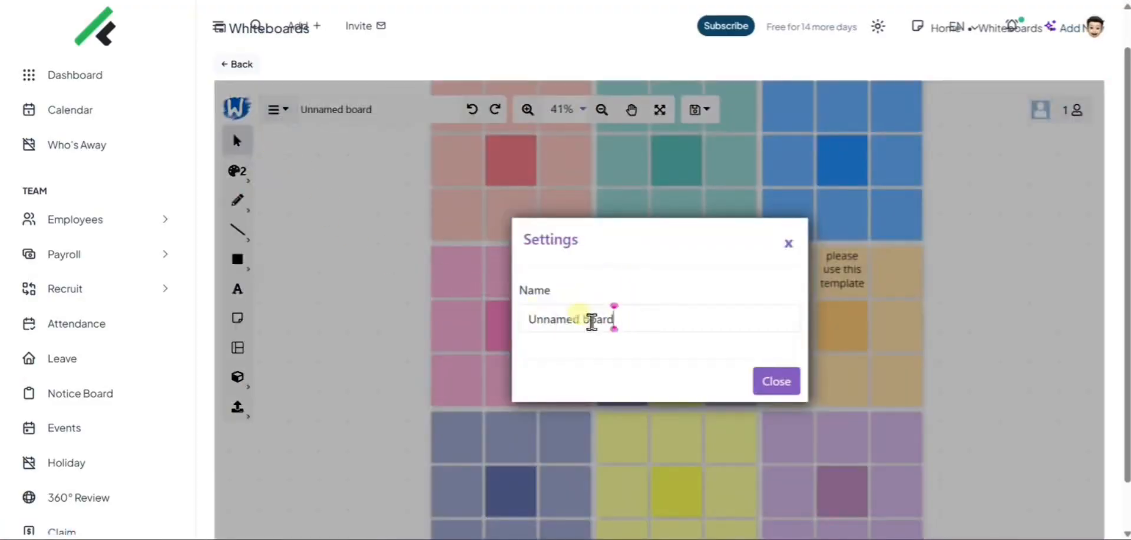
pyautogui.moveTo(591, 321); pyautogui.dragTo(502, 307)
pyautogui.write('Bo')
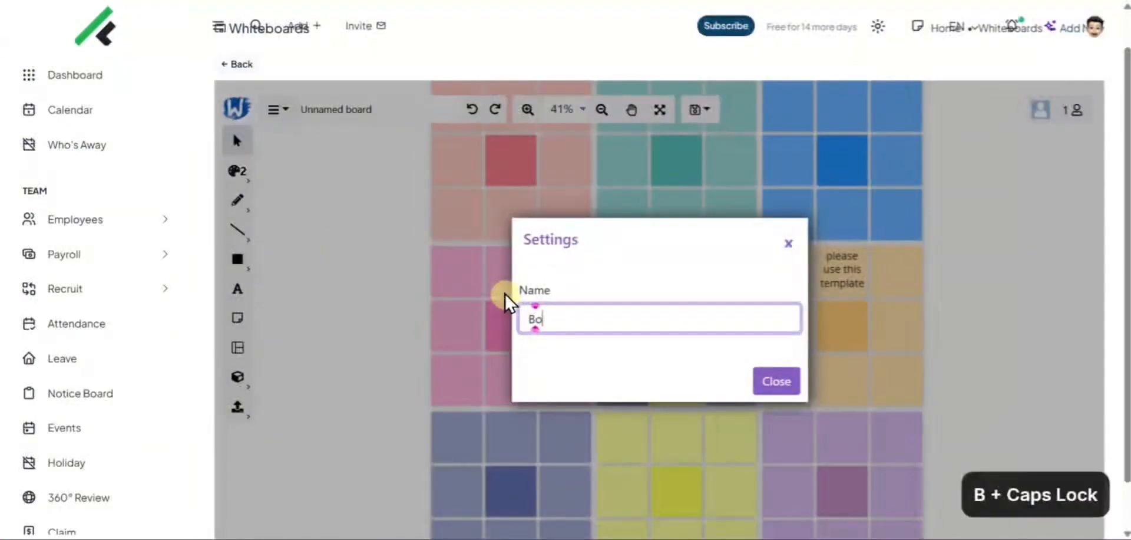
pyautogui.write('ard 1')
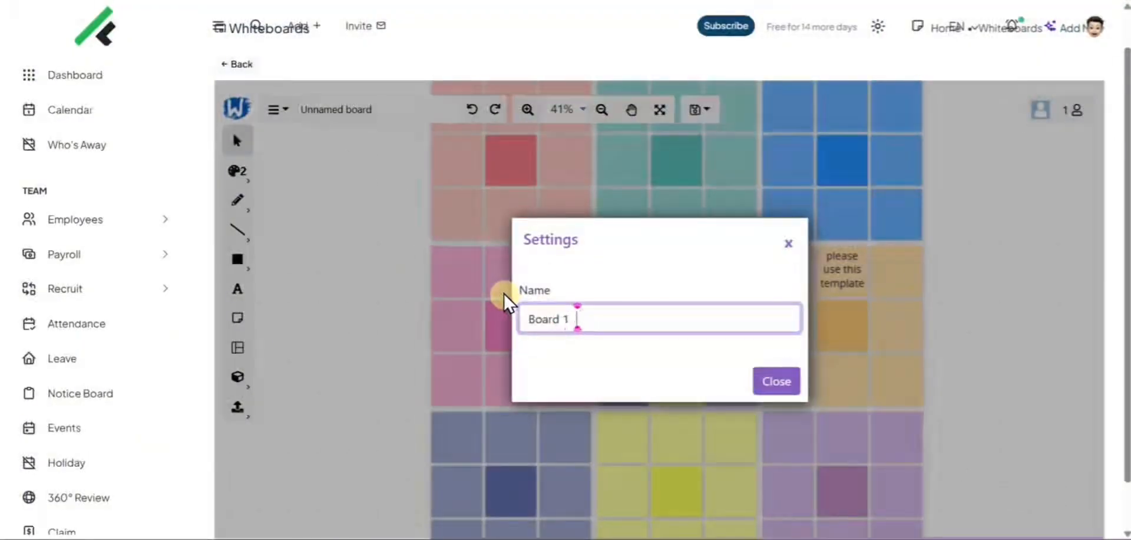
pyautogui.write(' - Draft')
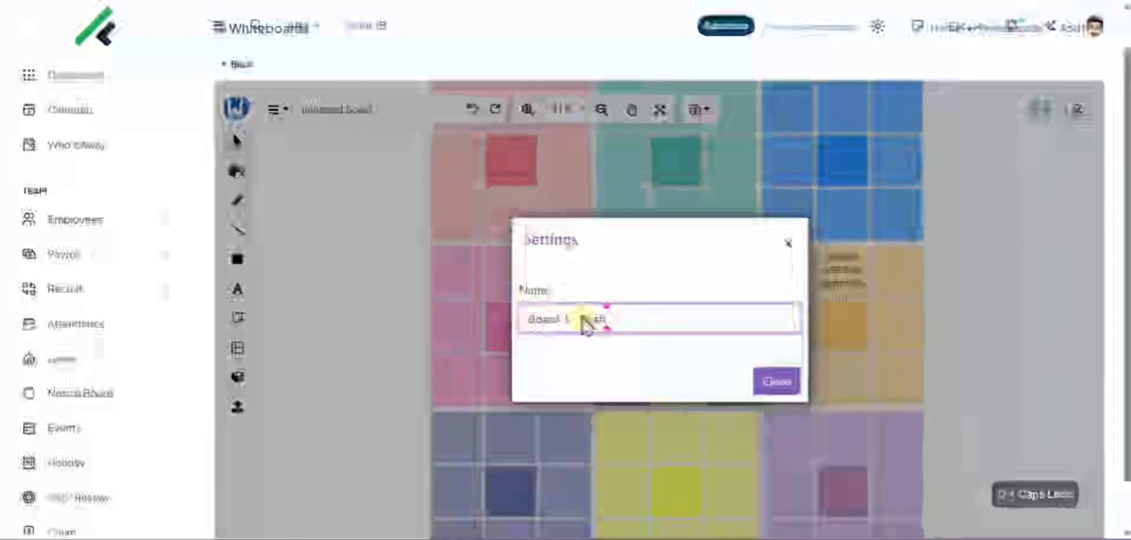
pyautogui.click(776, 379)
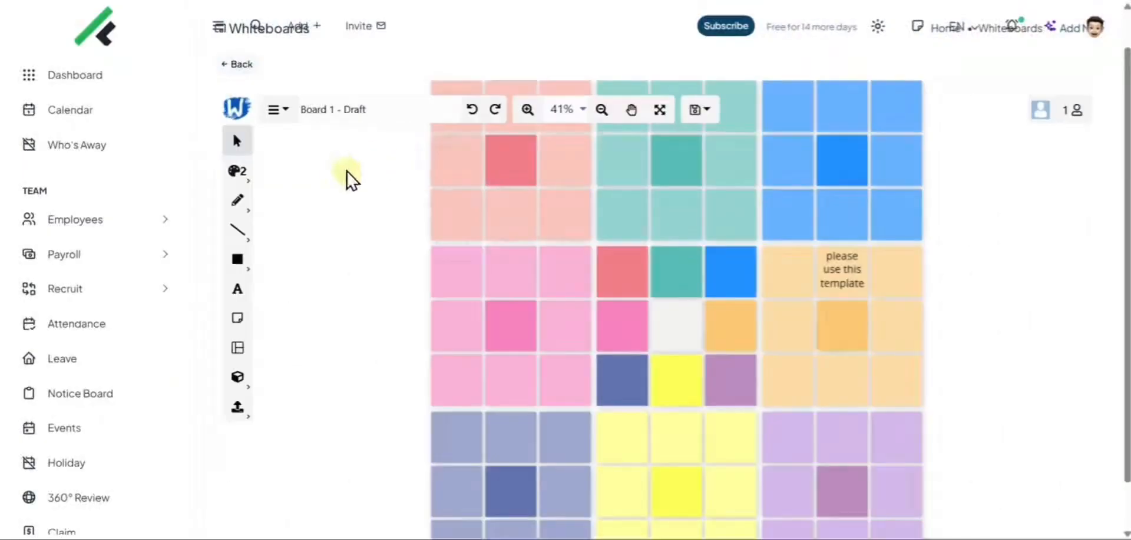
# Go to the Projects page and open the Gantt chart covering all projects.
pyautogui.scroll(-7, 60, 300)
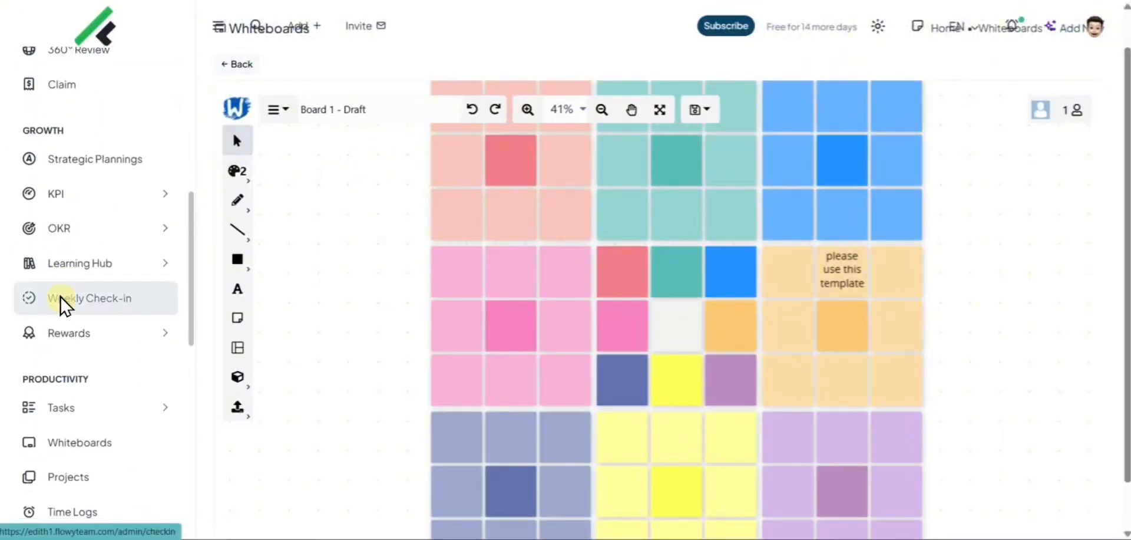
pyautogui.scroll(-4, 64, 301)
pyautogui.click(69, 272)
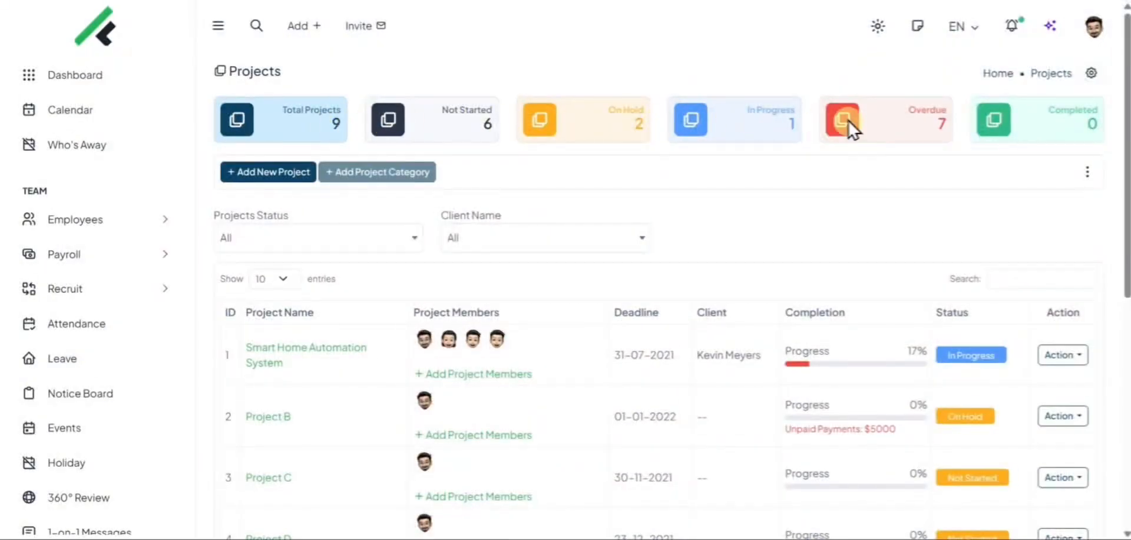
pyautogui.click(1086, 171)
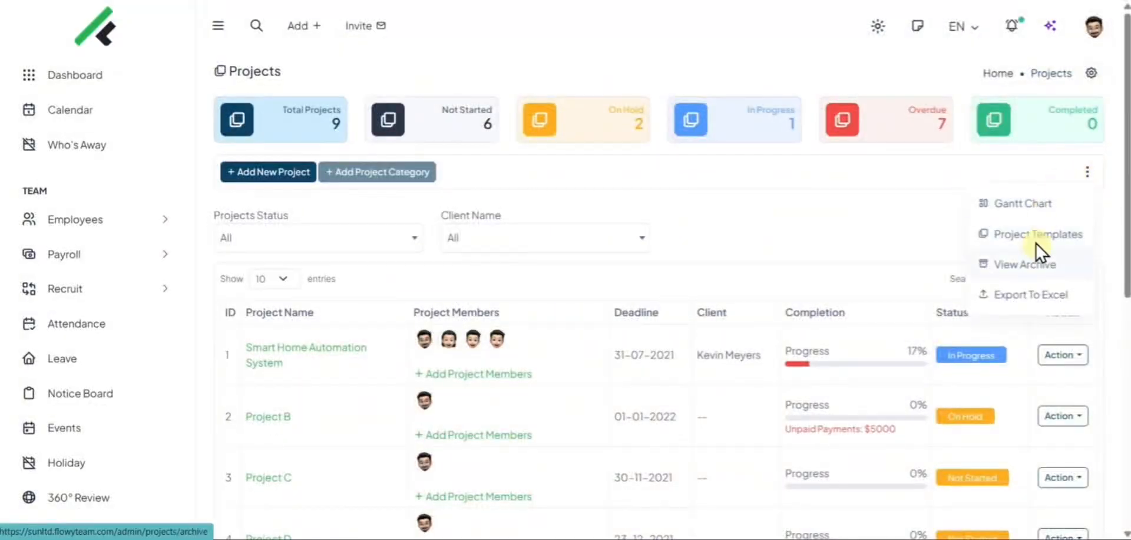
pyautogui.click(1028, 264)
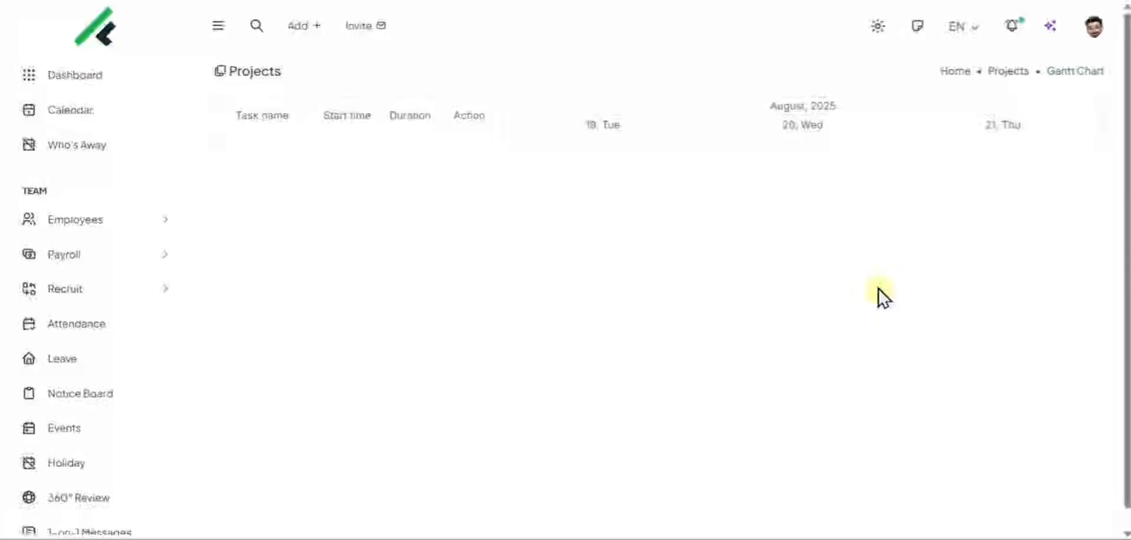
# Expand the Smart Home Automation System project in the Gantt chart and view the timeline bars of its tasks, including Operation.
pyautogui.click(227, 148)
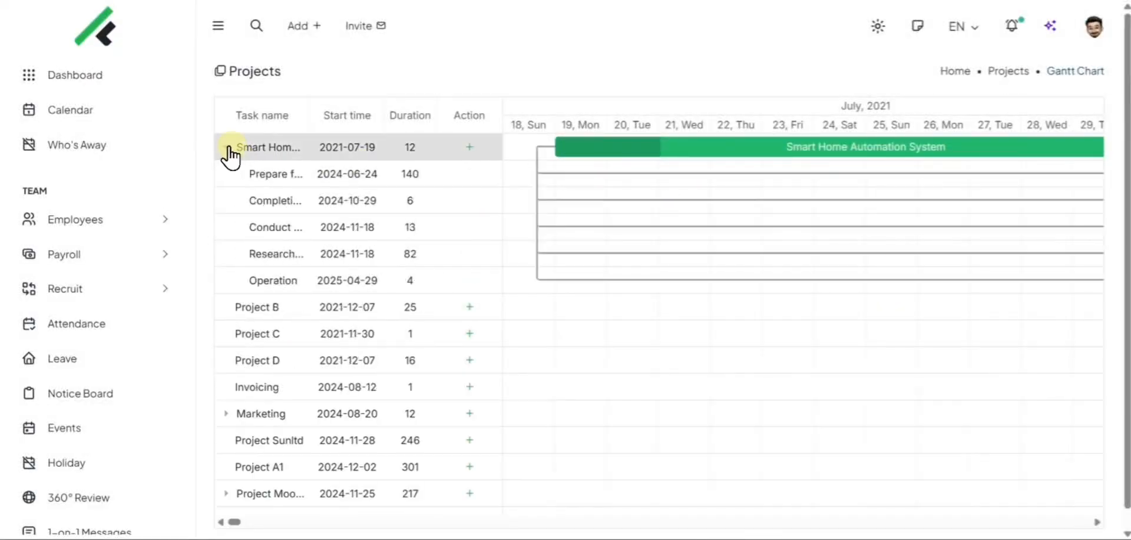
pyautogui.click(267, 183)
pyautogui.click(273, 227)
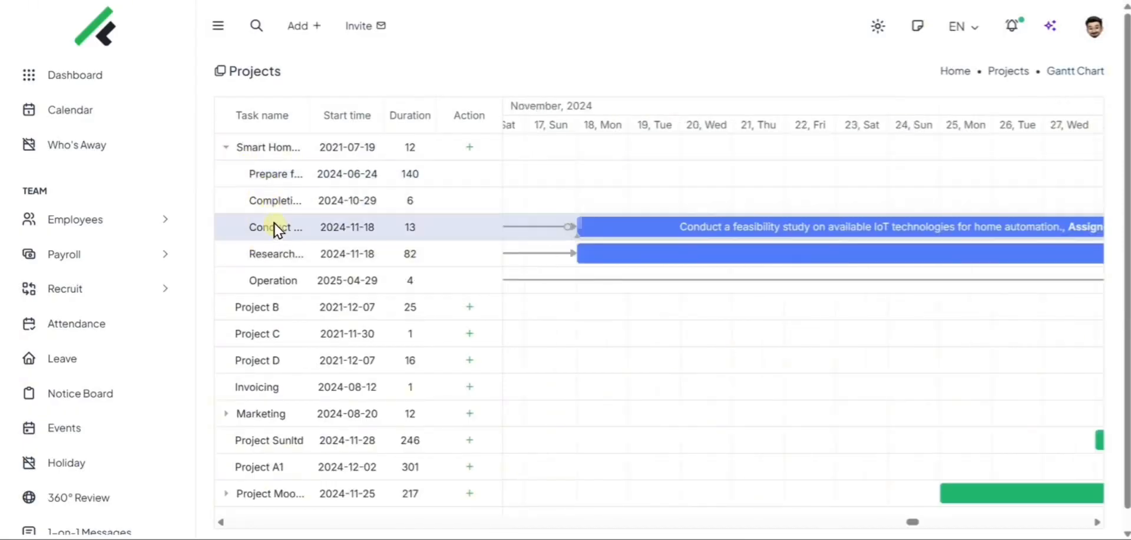
pyautogui.click(280, 278)
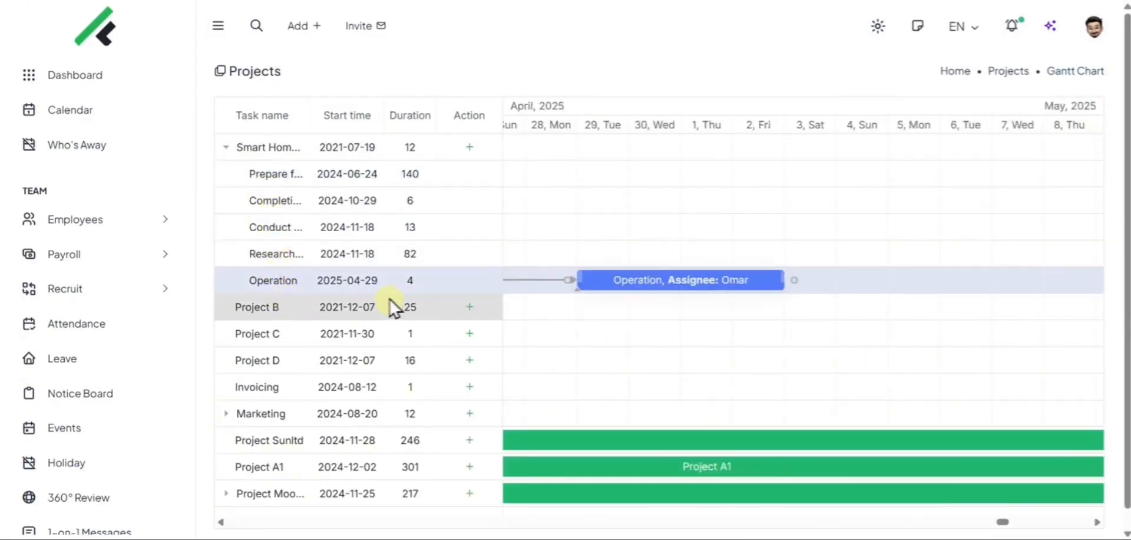
# View the timeline bars of Project B, Project C and Project D in the Gantt chart.
pyautogui.scroll(-1, 392, 306)
pyautogui.click(298, 288)
pyautogui.click(287, 315)
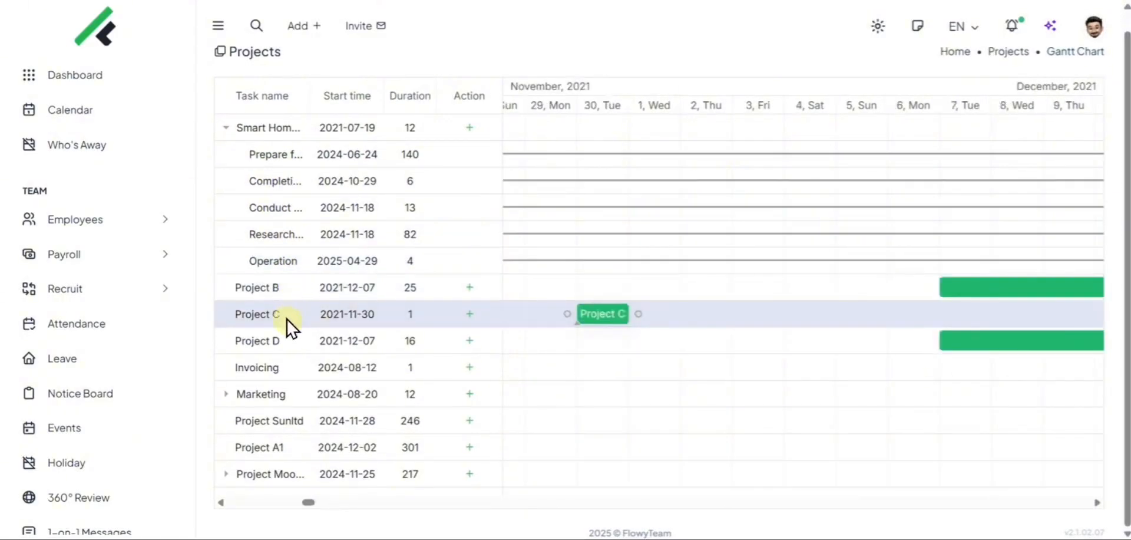
pyautogui.click(287, 340)
pyautogui.scroll(1, 680, 272)
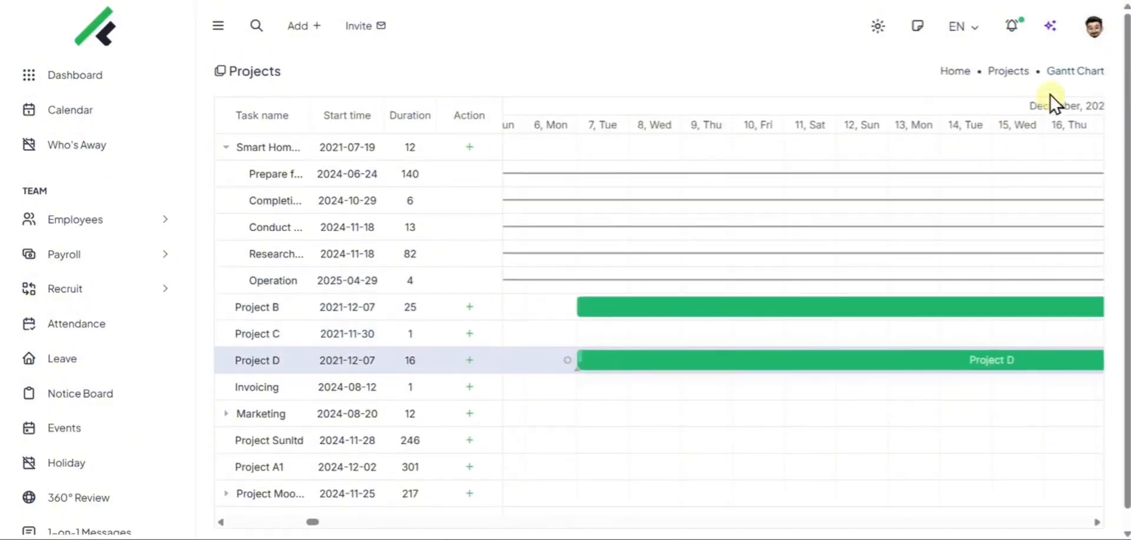
# Return to the project list, check the available client name filters and look through the listed projects.
pyautogui.click(1008, 72)
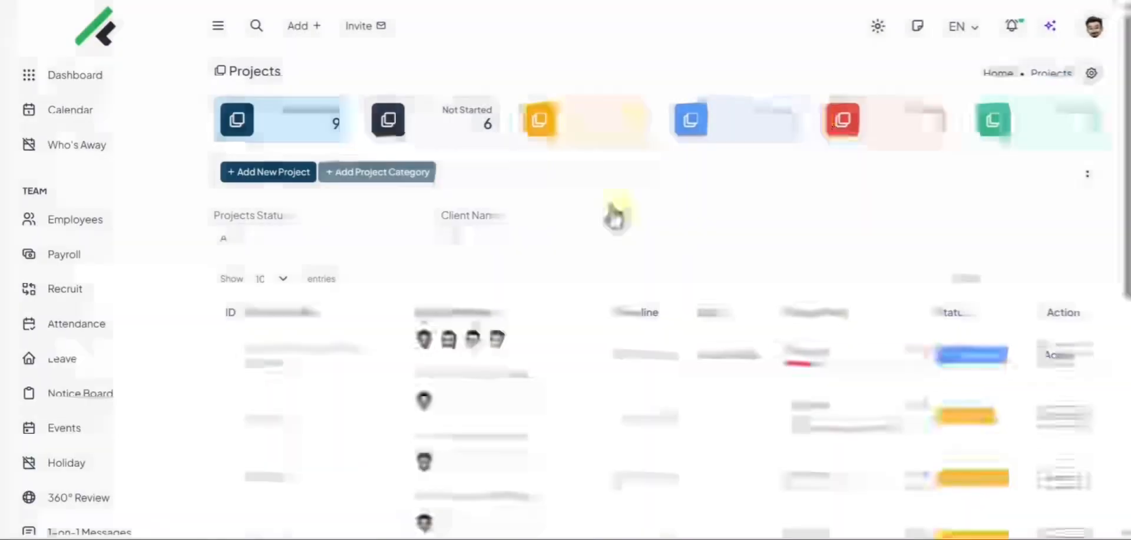
pyautogui.click(500, 246)
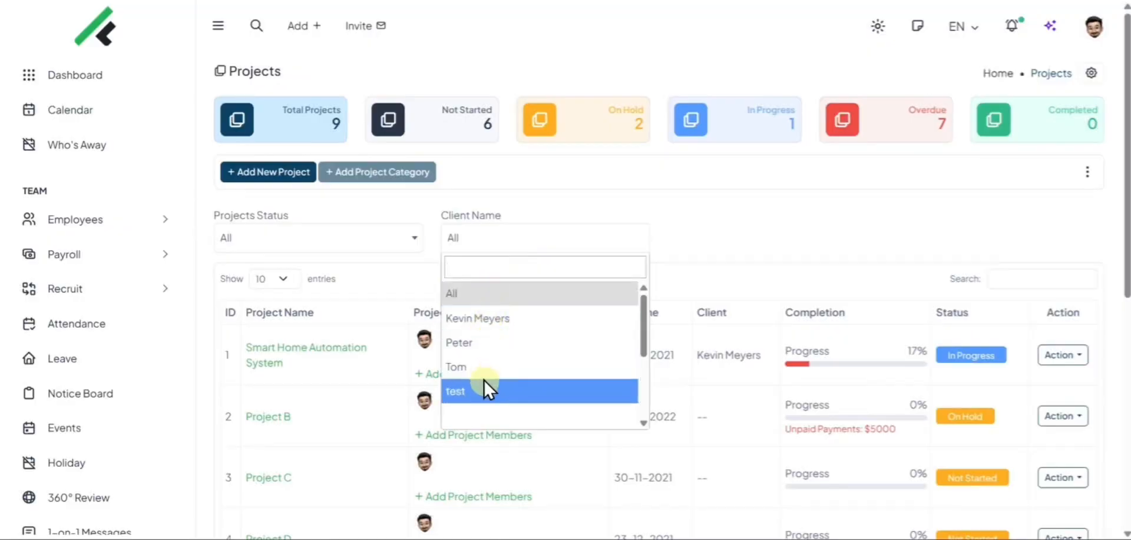
pyautogui.click(588, 232)
pyautogui.scroll(-3, 548, 222)
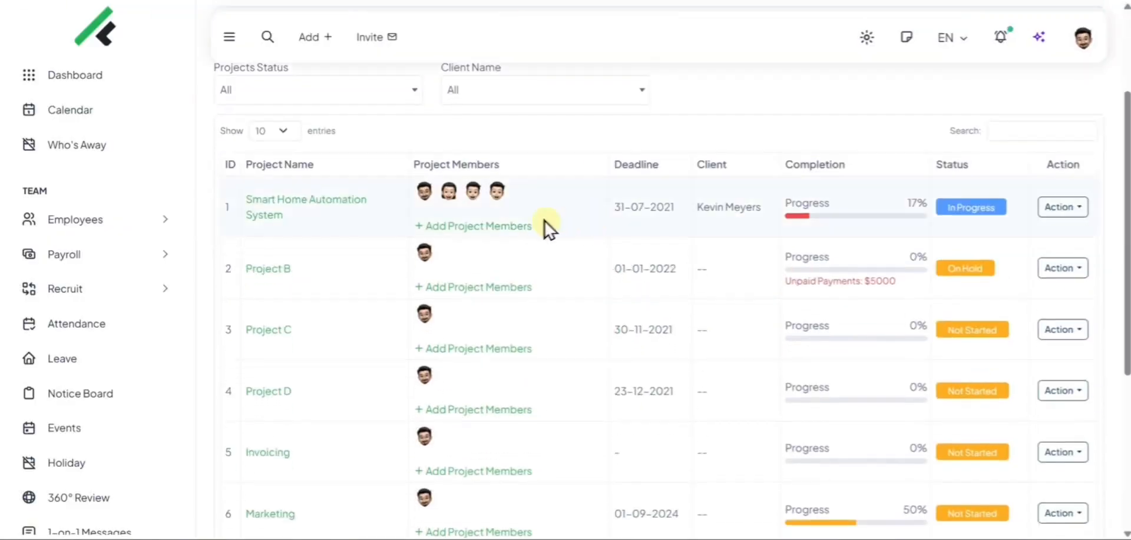
# Open the Smart Home Automation System project and review its overview, from the objective down to the members and activity timeline.
pyautogui.click(304, 204)
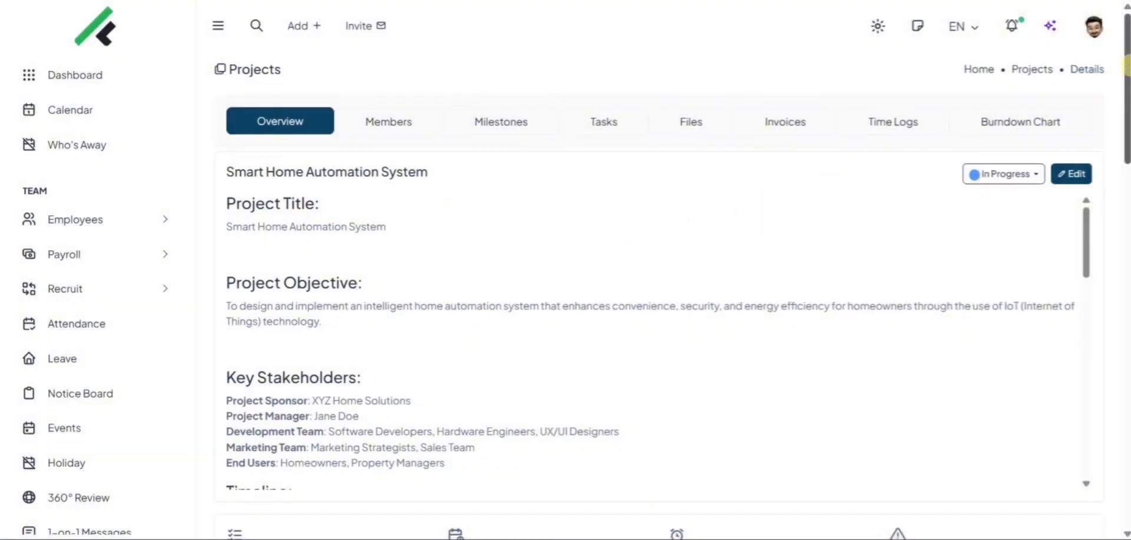
pyautogui.scroll(-5, 666, 283)
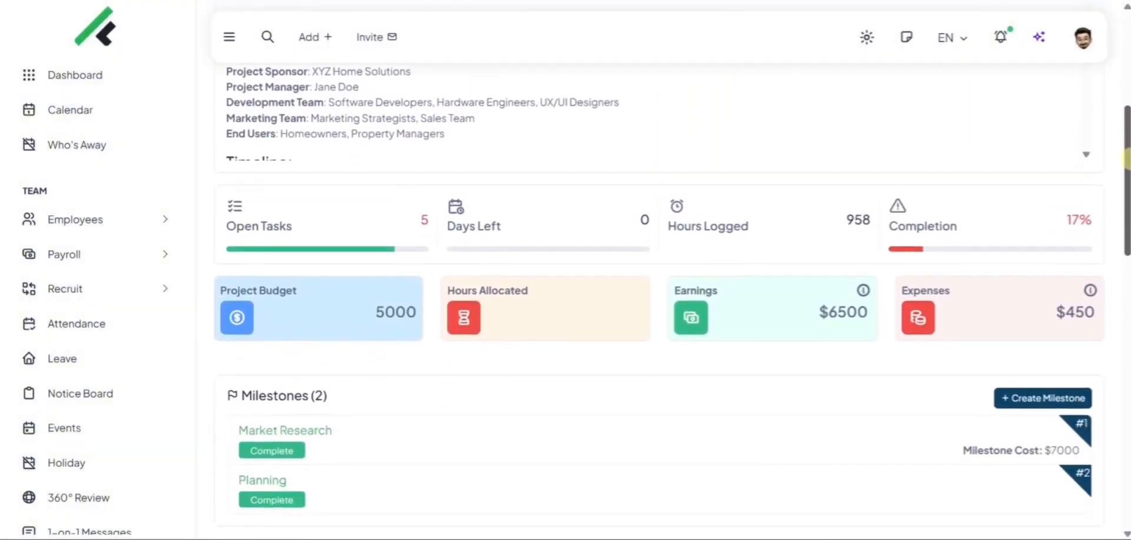
pyautogui.scroll(-5, 666, 283)
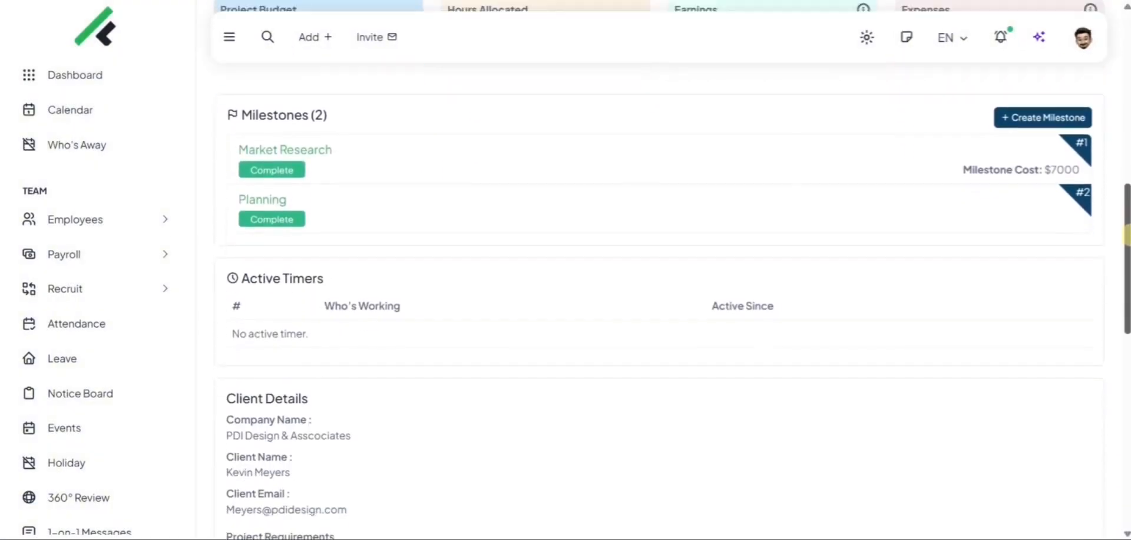
pyautogui.scroll(-5, 666, 282)
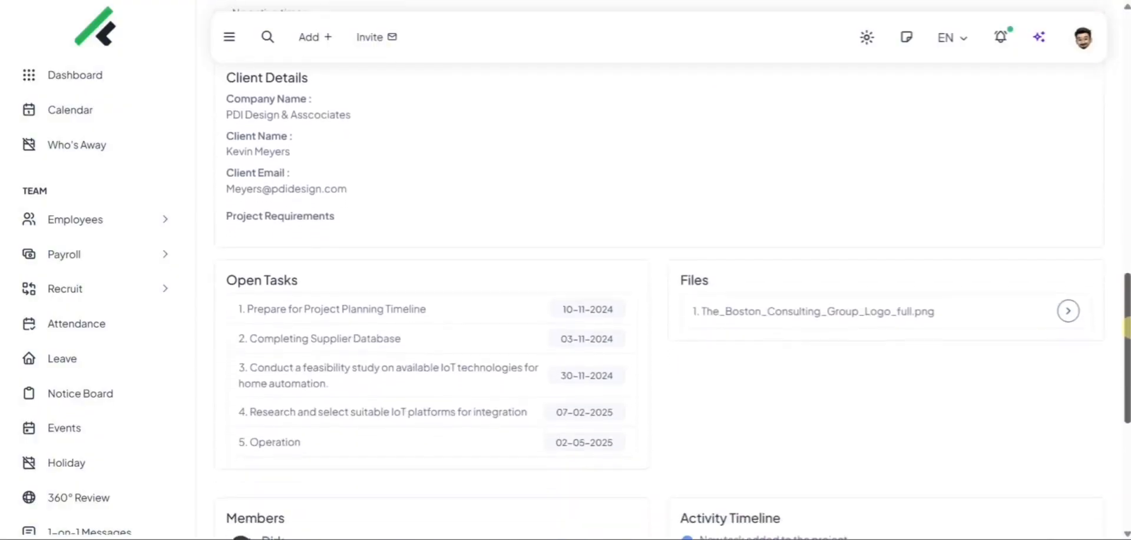
pyautogui.scroll(-5, 666, 283)
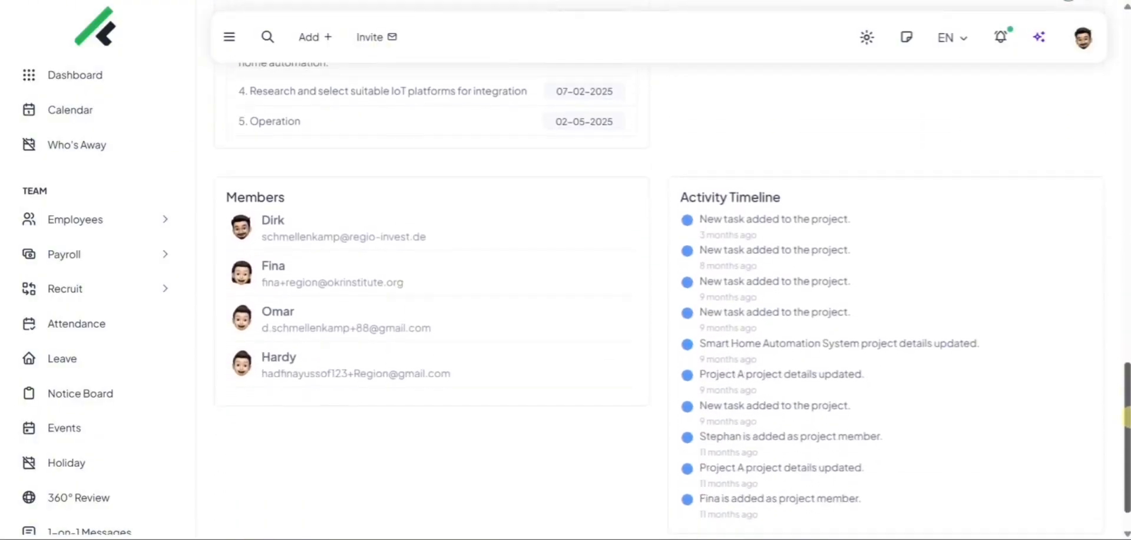
pyautogui.moveTo(1127, 418); pyautogui.dragTo(1074, 77)
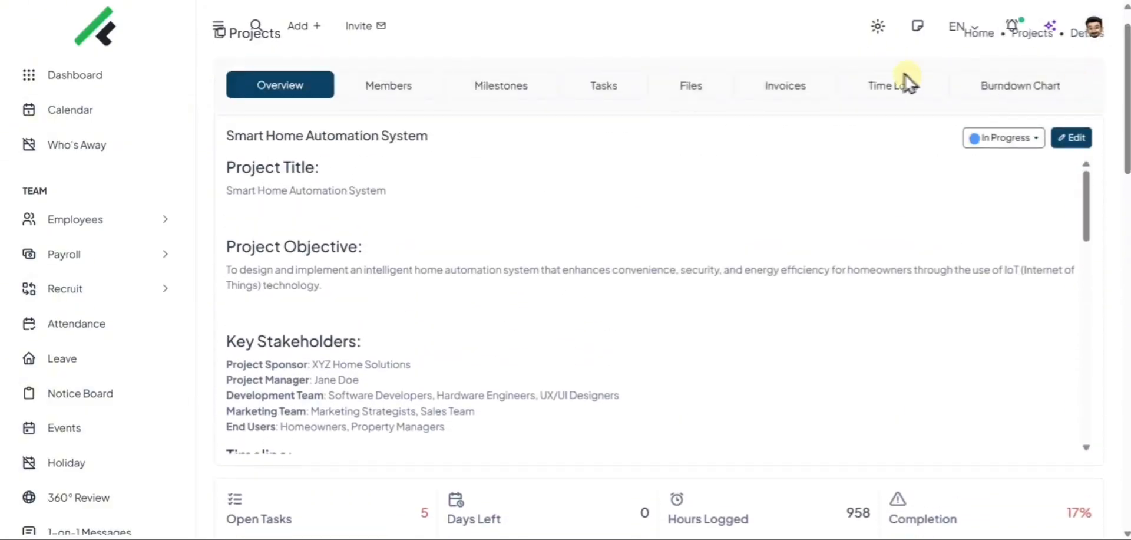
# Review the project's members, milestones, tasks, files, invoices, time logs and burndown chart.
pyautogui.click(411, 73)
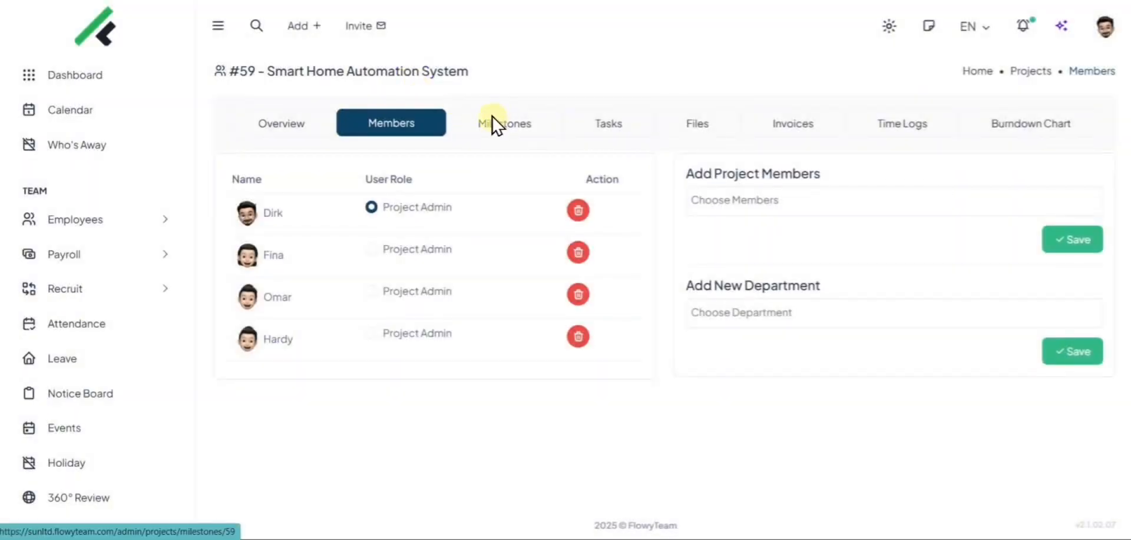
pyautogui.click(520, 129)
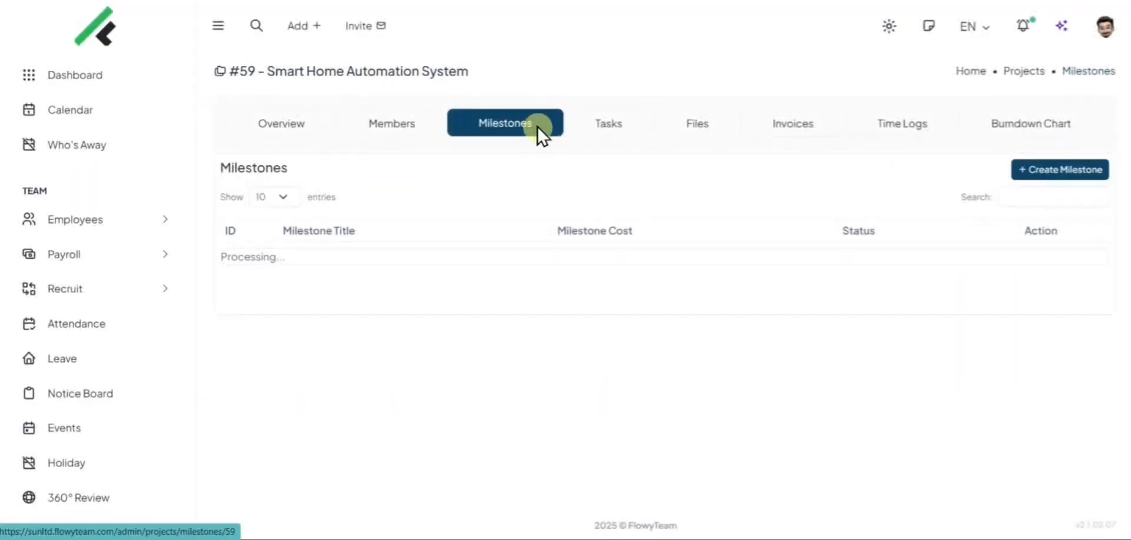
pyautogui.click(627, 130)
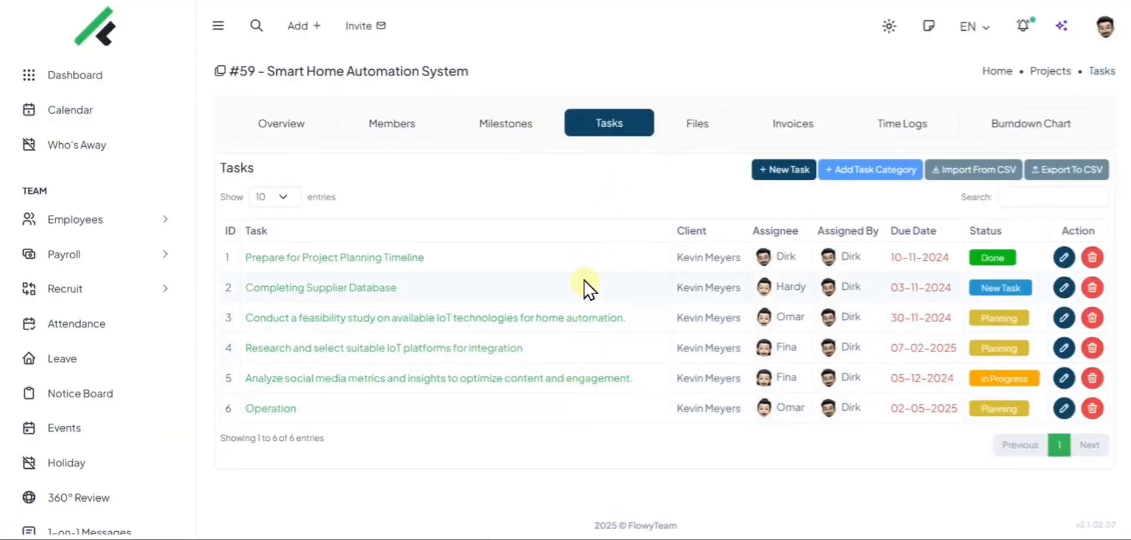
pyautogui.click(720, 132)
pyautogui.click(805, 132)
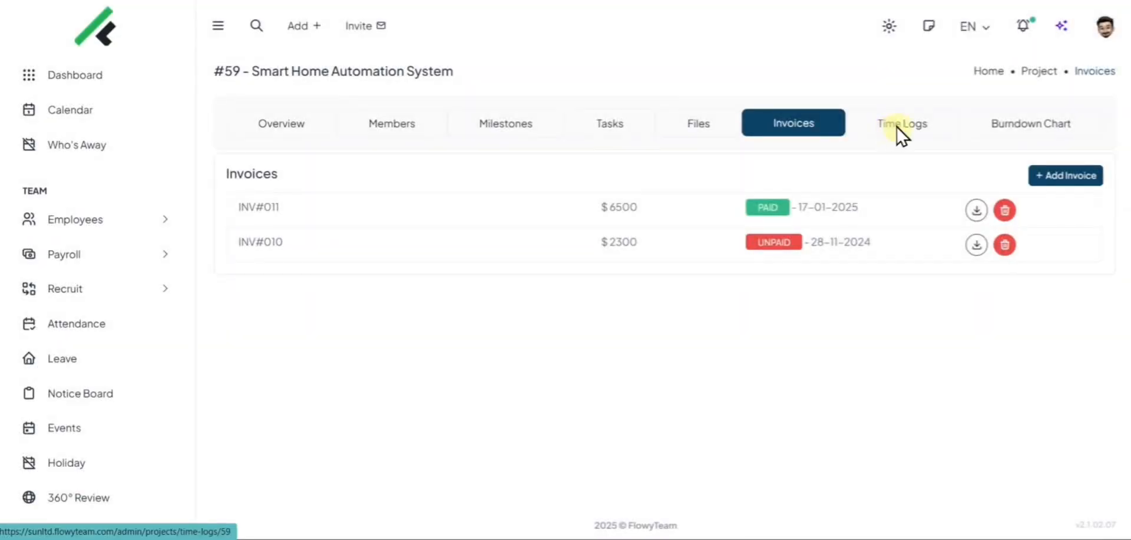
pyautogui.click(900, 132)
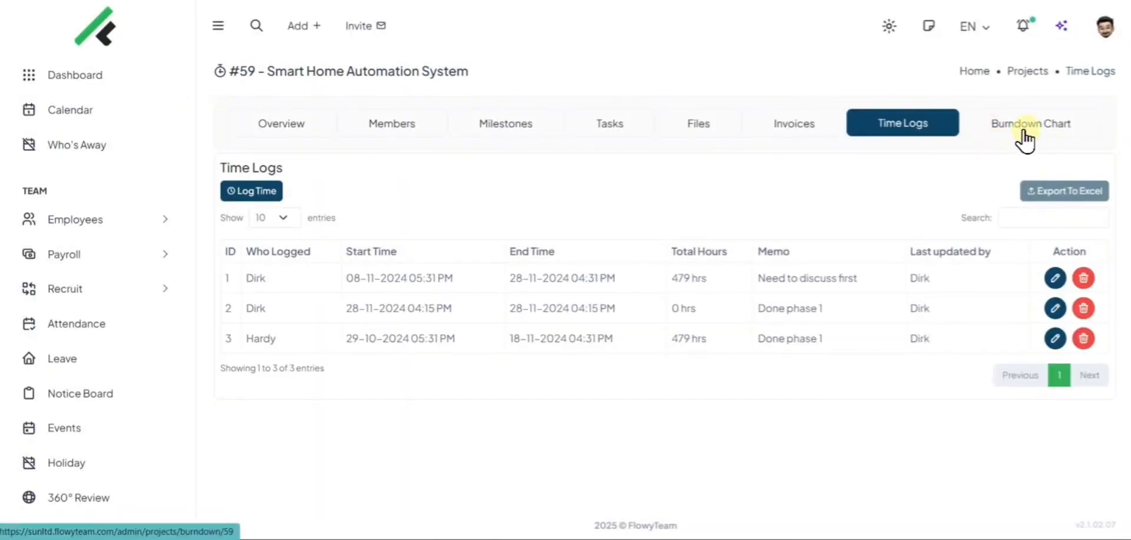
pyautogui.click(1024, 132)
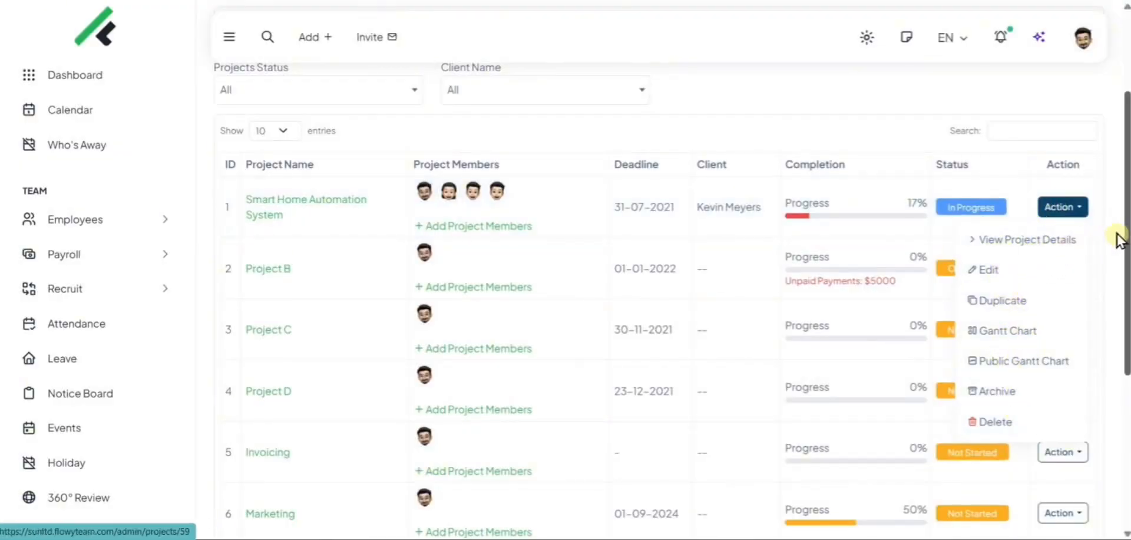
# Switch from the admin panel to the employee login of the same account.
pyautogui.scroll(3, 1119, 238)
pyautogui.click(1091, 36)
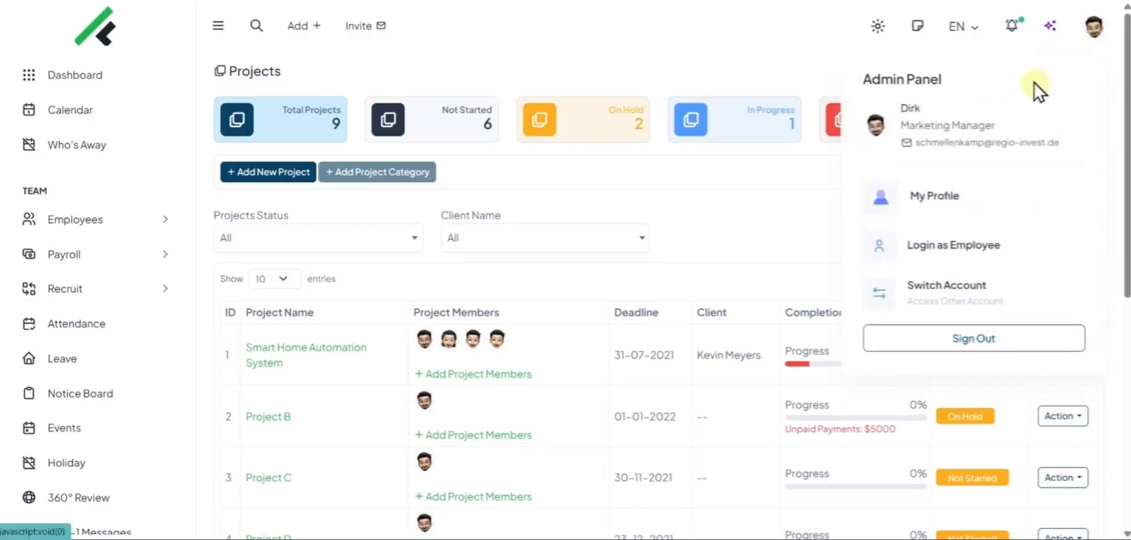
pyautogui.click(840, 260)
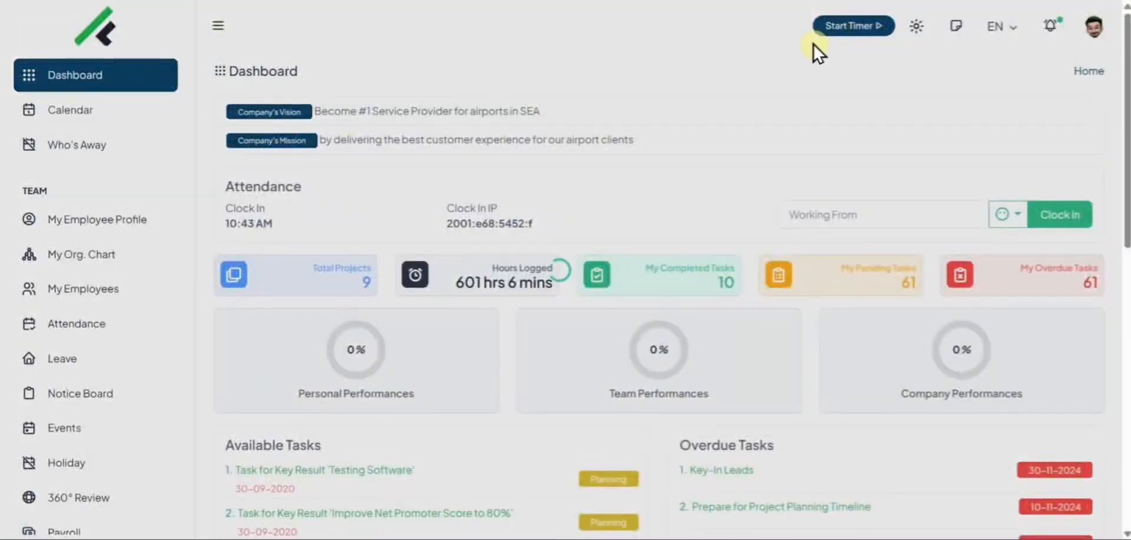
# Look through the tasks that can be selected for the employee's work timer, then close the timer setup without starting it.
pyautogui.click(851, 26)
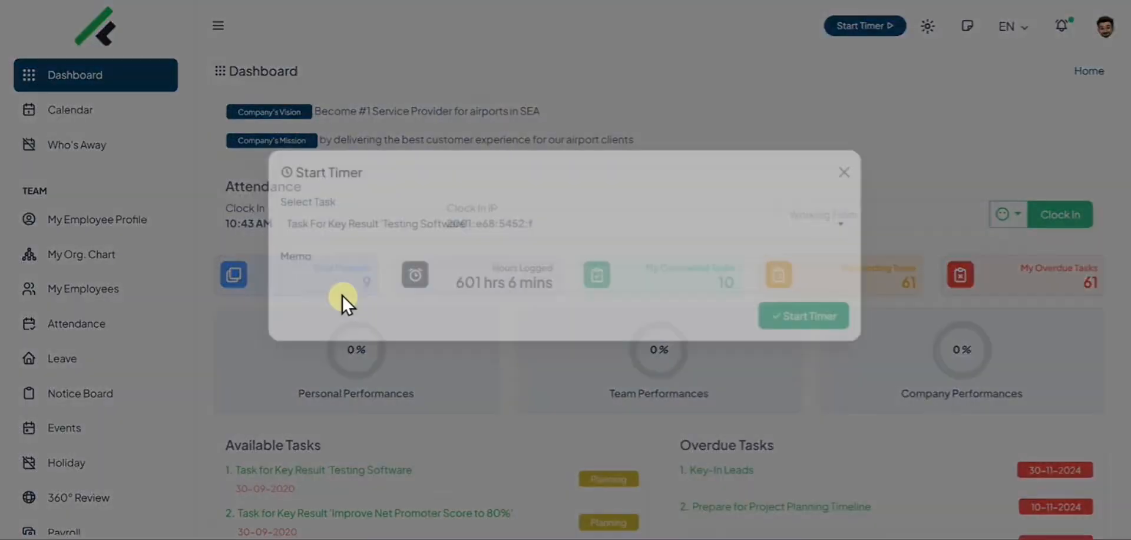
pyautogui.click(316, 250)
pyautogui.scroll(-6, 405, 336)
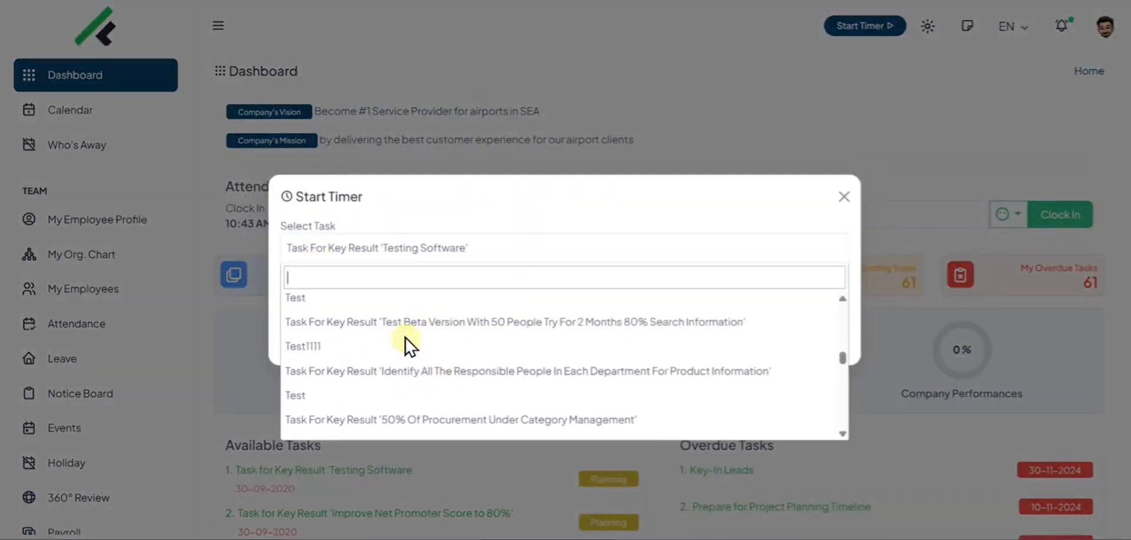
pyautogui.scroll(-5, 405, 334)
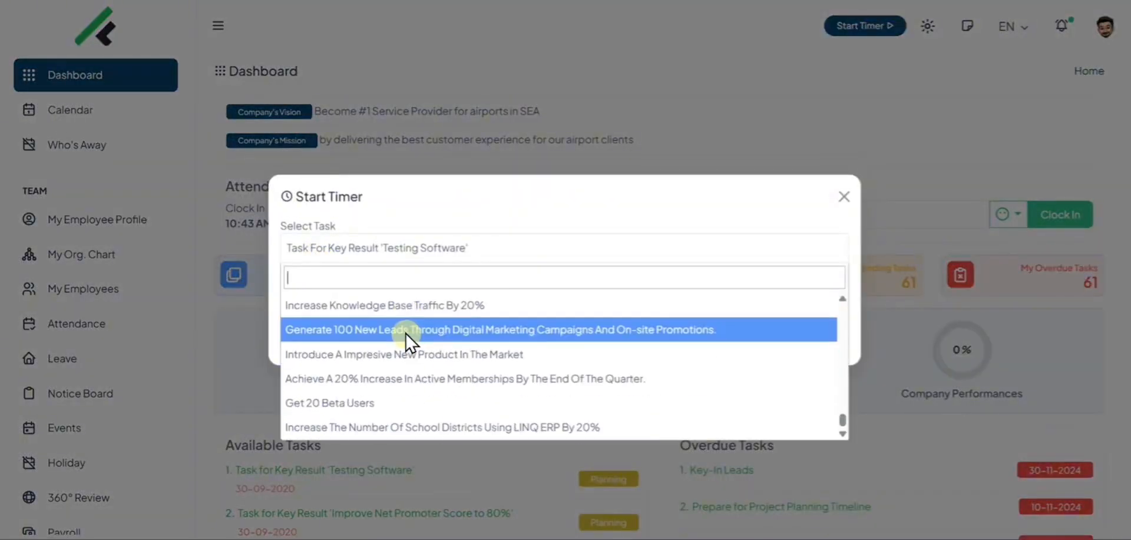
pyautogui.scroll(6, 471, 354)
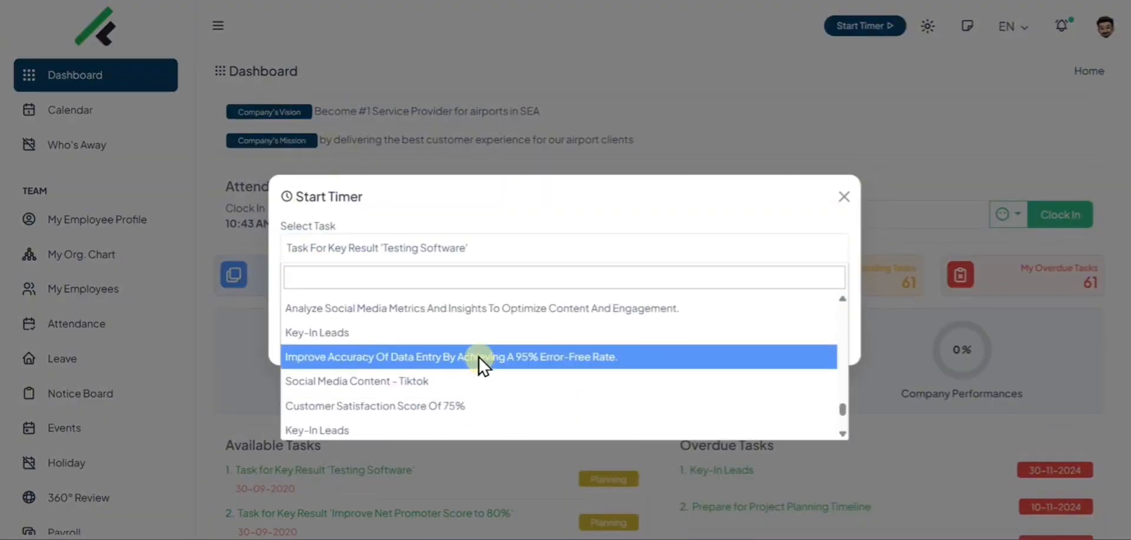
pyautogui.scroll(6, 475, 352)
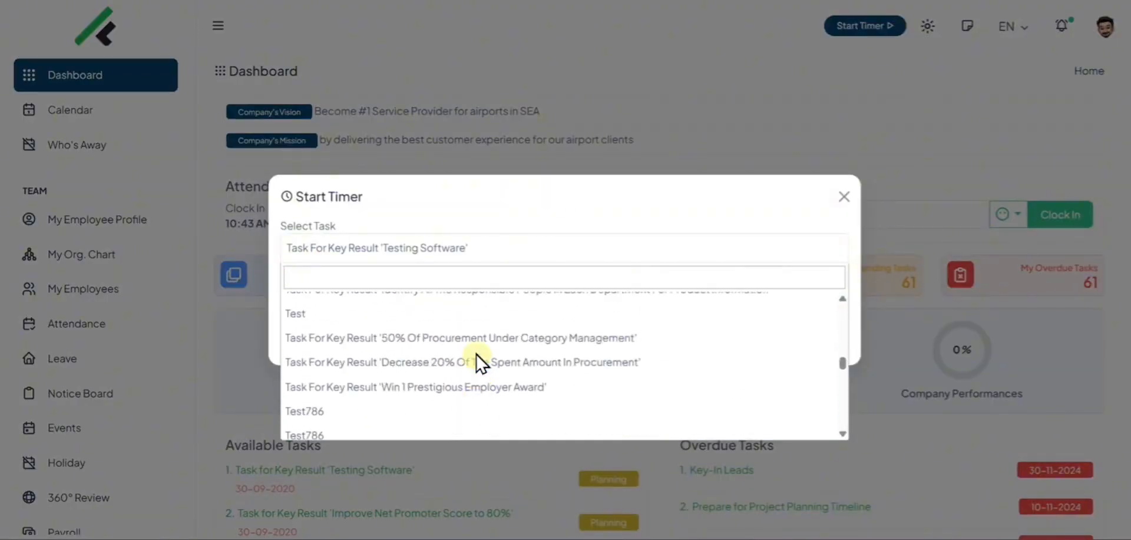
pyautogui.scroll(3, 492, 361)
pyautogui.click(827, 202)
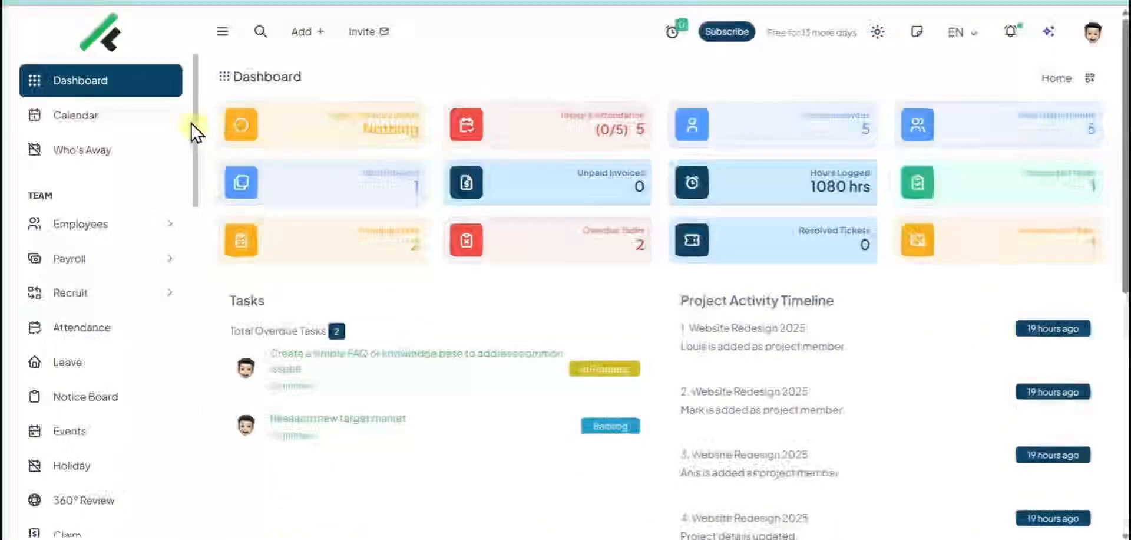
# Open the admin ticket list and copy the link to the public ticket form.
pyautogui.moveTo(189, 126); pyautogui.dragTo(192, 360)
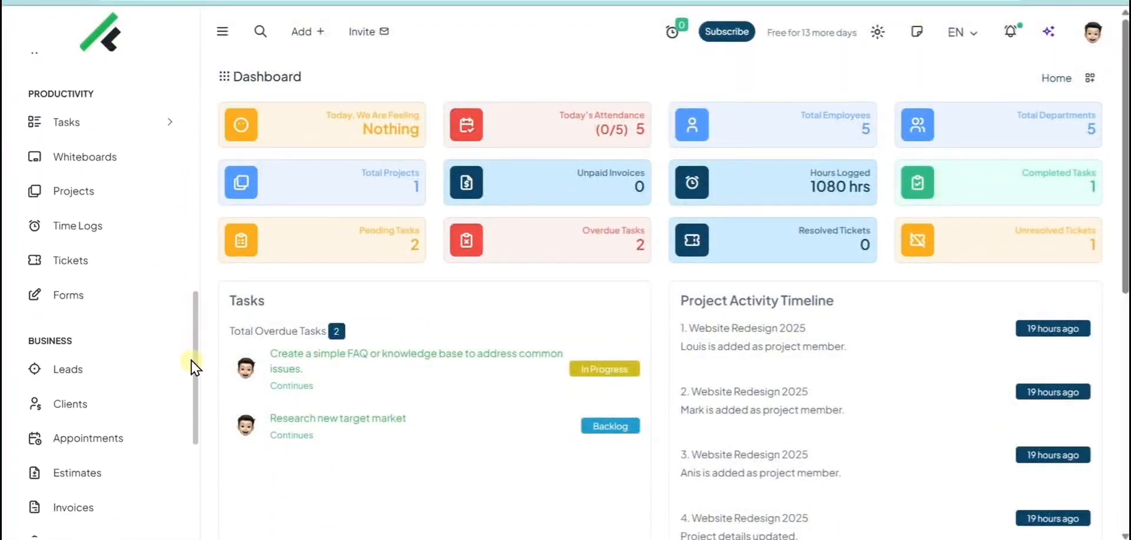
pyautogui.click(76, 263)
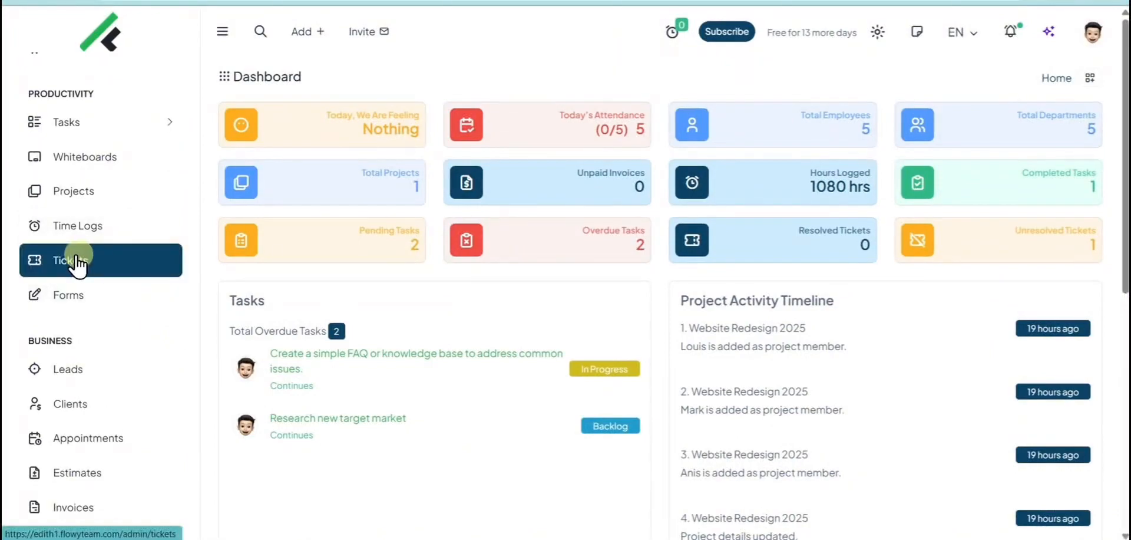
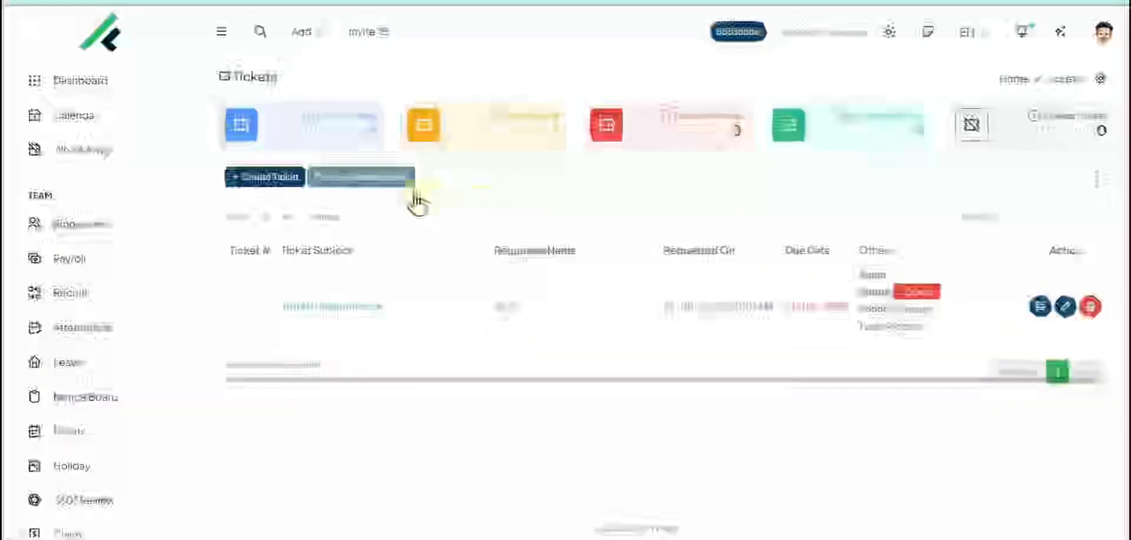
pyautogui.click(376, 176)
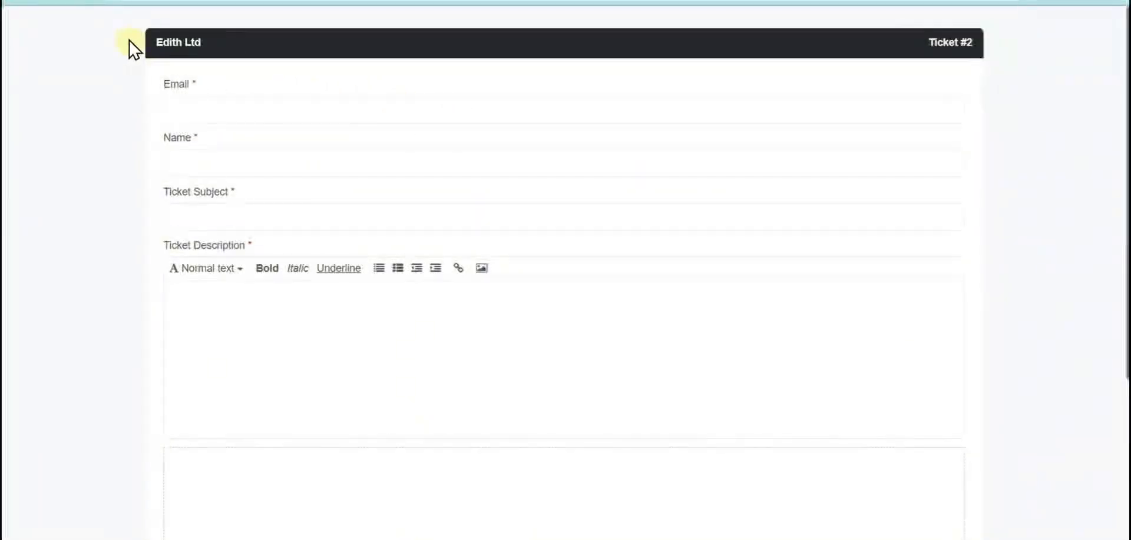
# Submit a public ticket with the requester's email and name, subject "Bug" and description "There is a bug in the system, invoice module. please check it".
pyautogui.moveTo(1123, 106); pyautogui.dragTo(1045, 108)
pyautogui.click(211, 117)
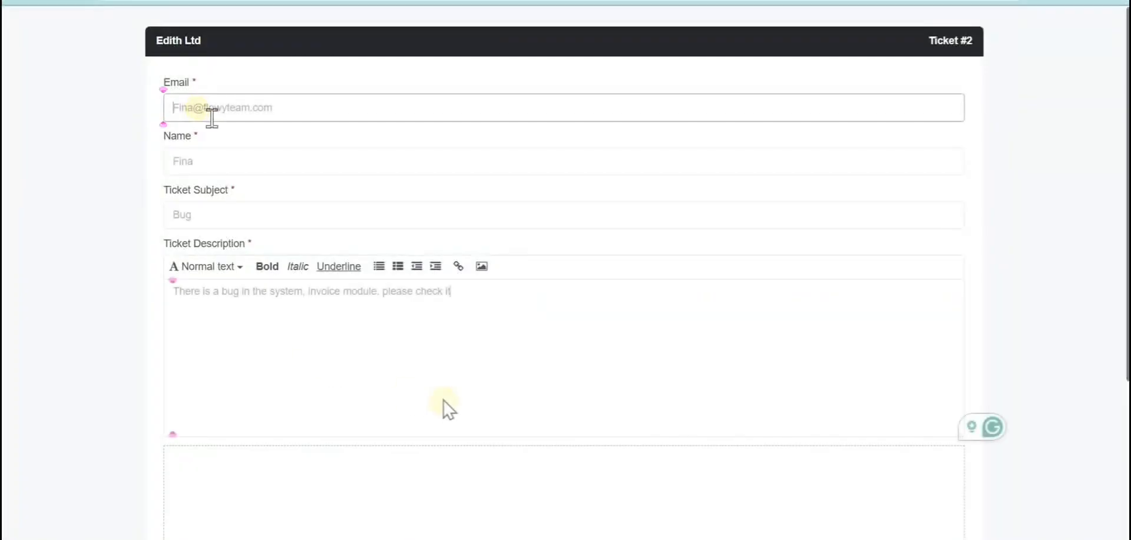
pyautogui.scroll(-4, 522, 415)
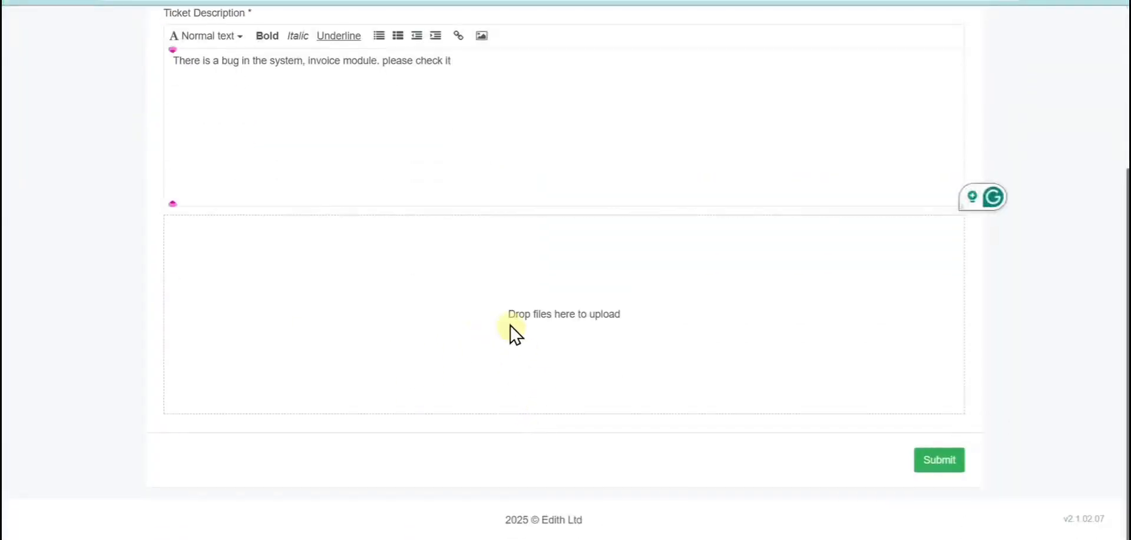
pyautogui.click(906, 454)
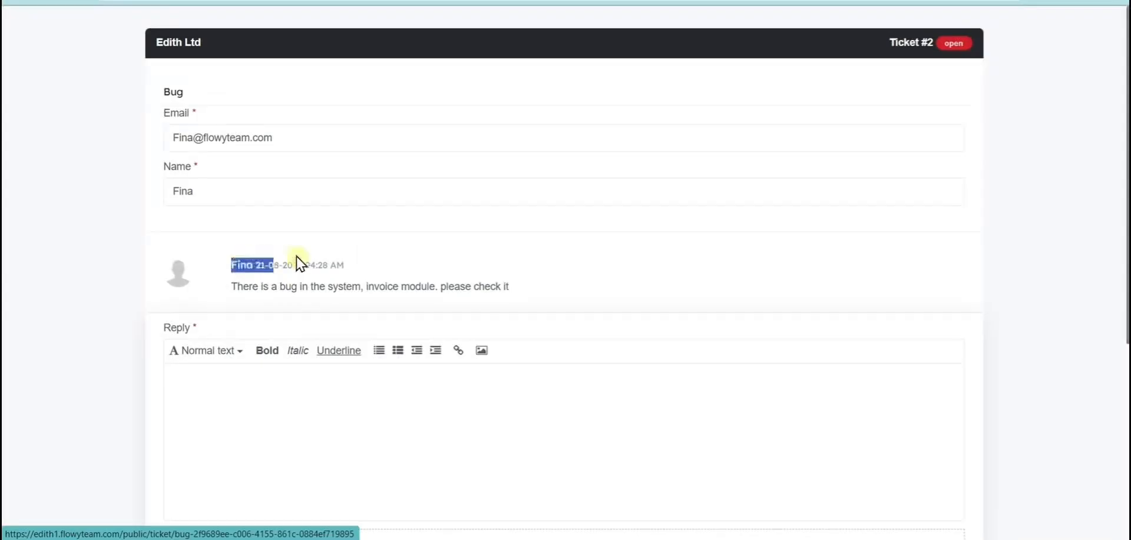
pyautogui.click(416, 275)
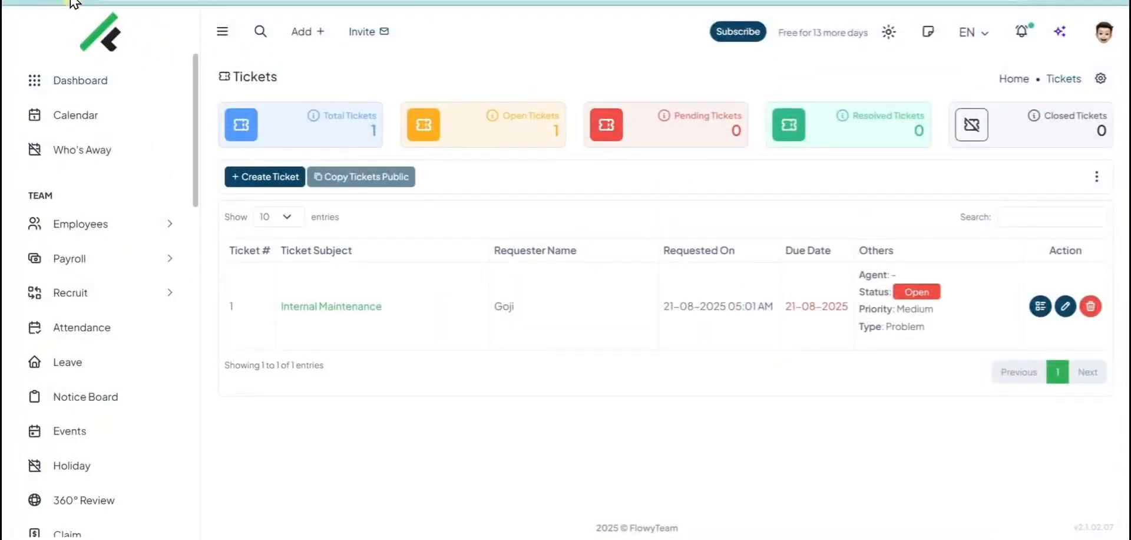
# Return to the admin ticket list, refresh it and open the Bug ticket requested from public.
pyautogui.click(70, 1)
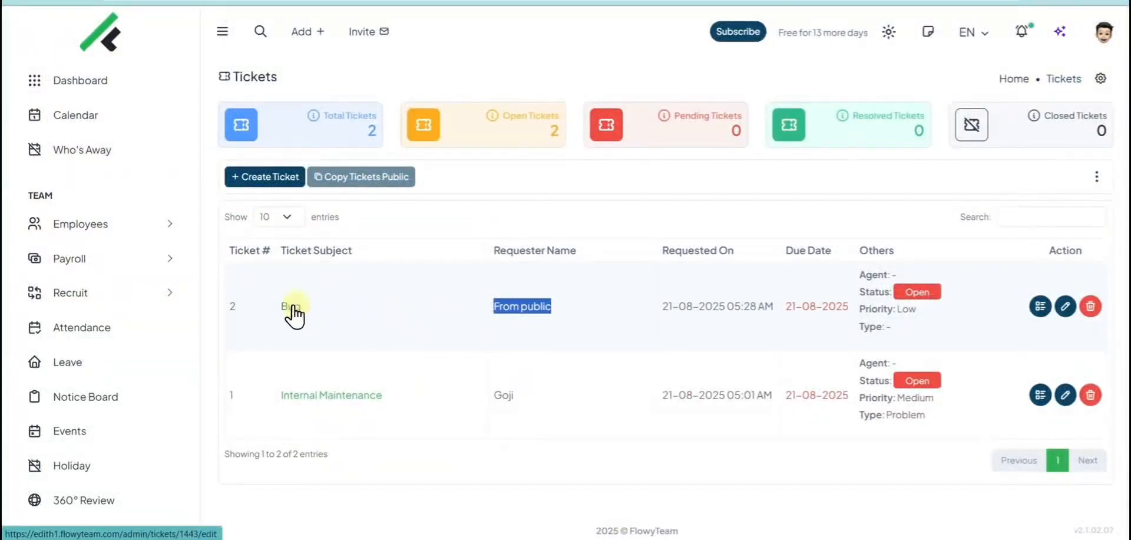
pyautogui.click(317, 340)
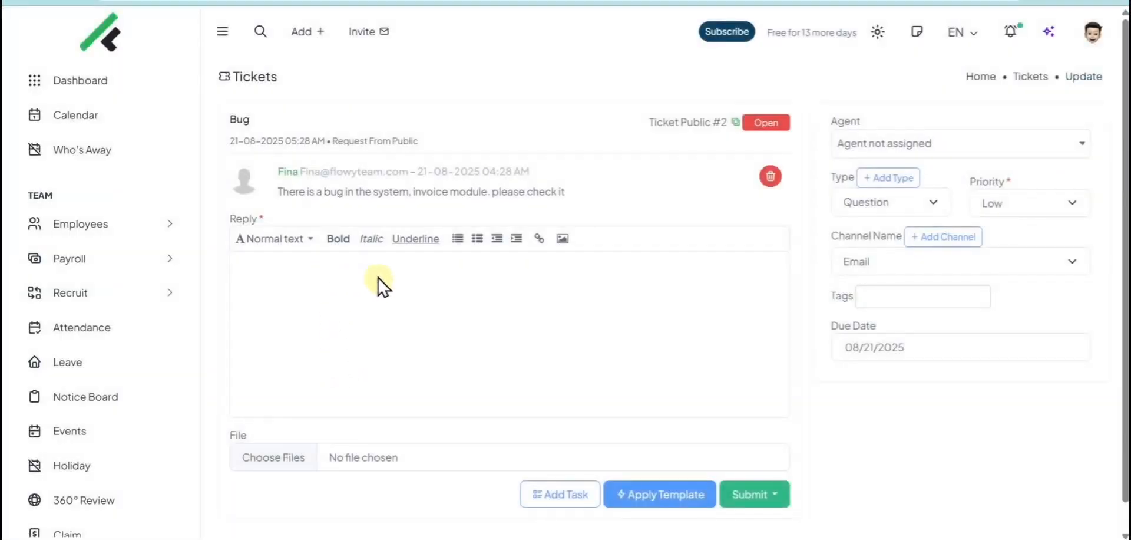
pyautogui.scroll(-1, 513, 194)
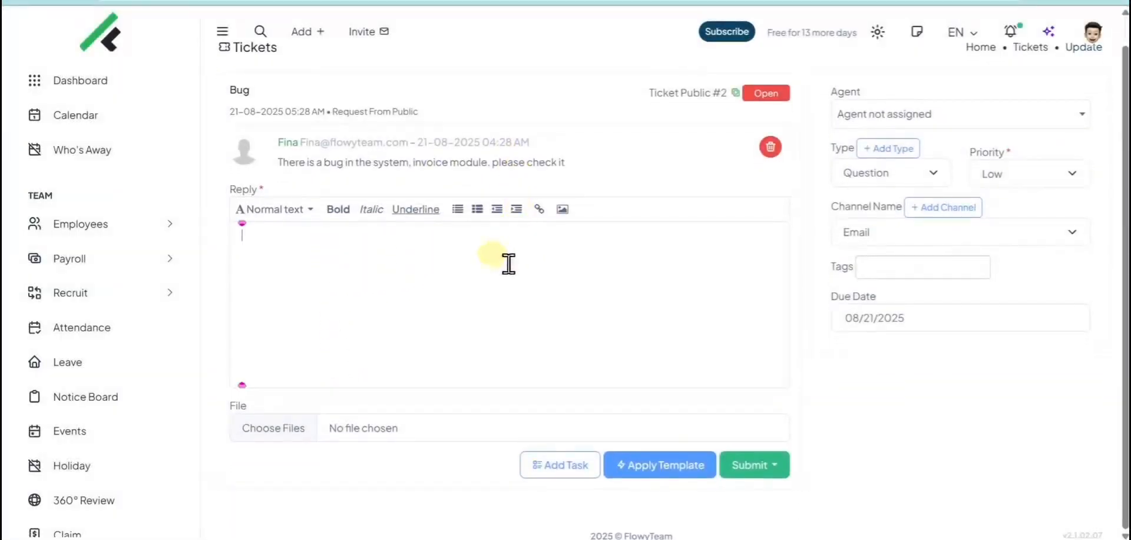
# Reply "Alright we will check" to the Bug ticket and submit it with the Pending status.
pyautogui.click(508, 265)
pyautogui.write('Alright w')
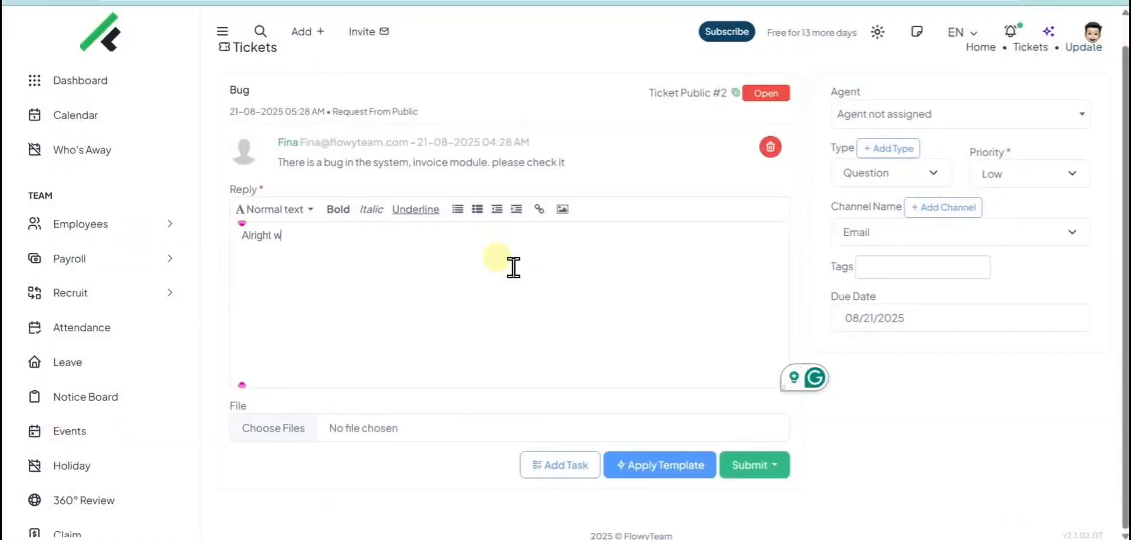
pyautogui.write('e will check')
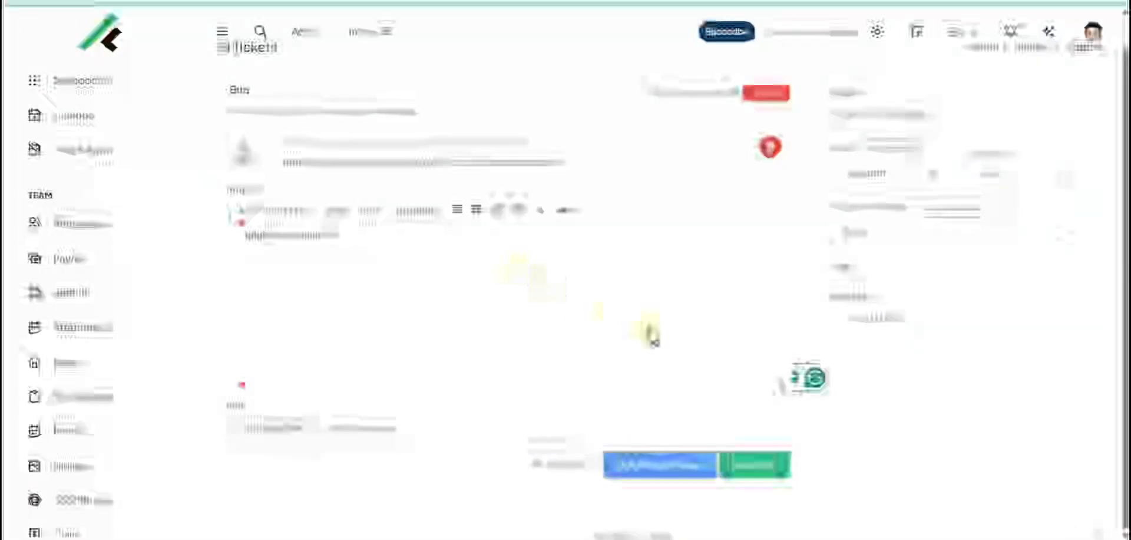
pyautogui.click(745, 466)
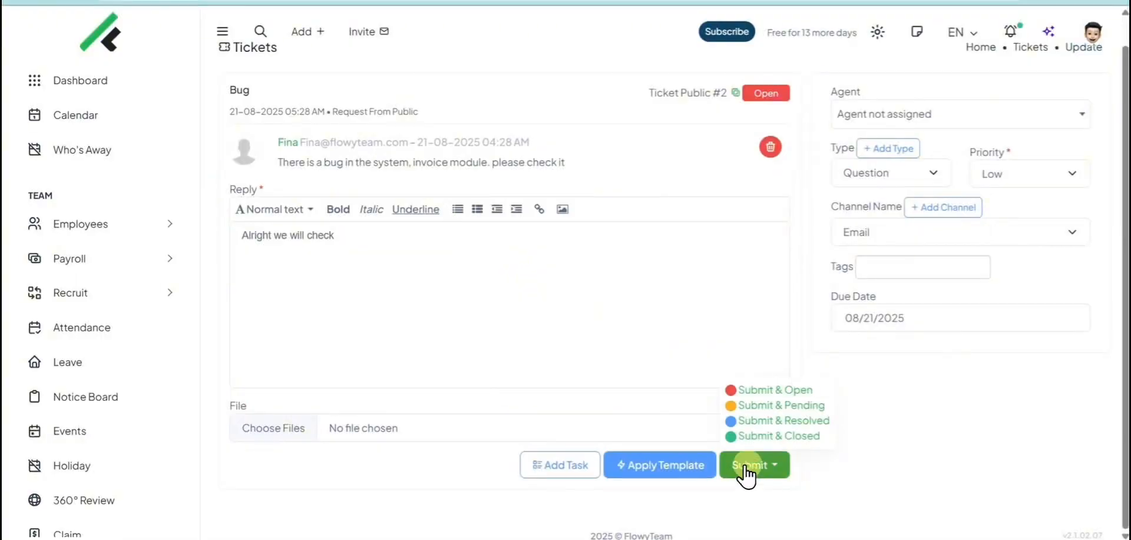
pyautogui.click(747, 405)
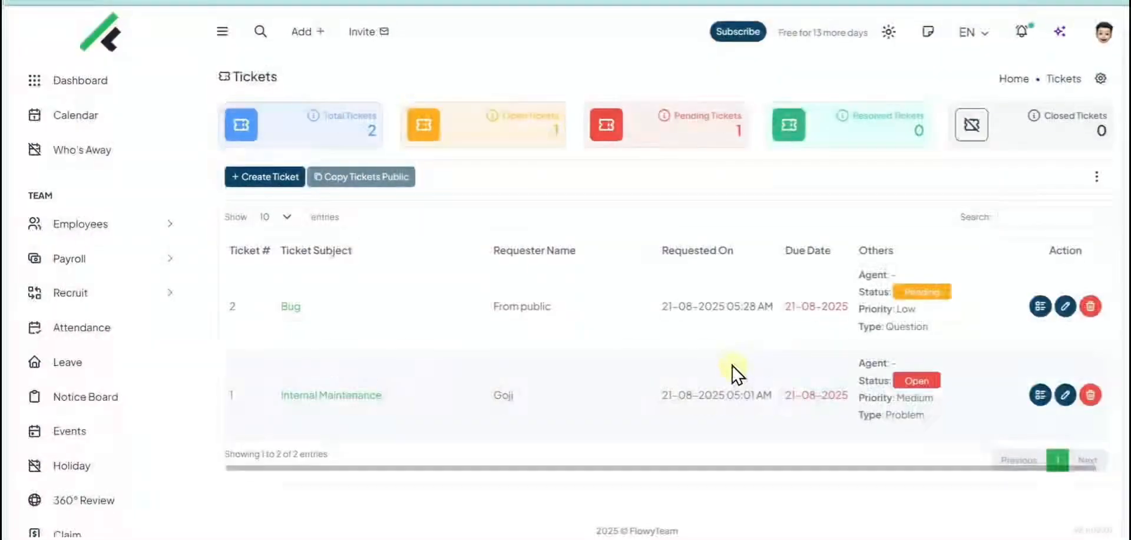
# Start a task from the Bug ticket, set its category to Customer Service and check the available task boards and projects.
pyautogui.click(1039, 306)
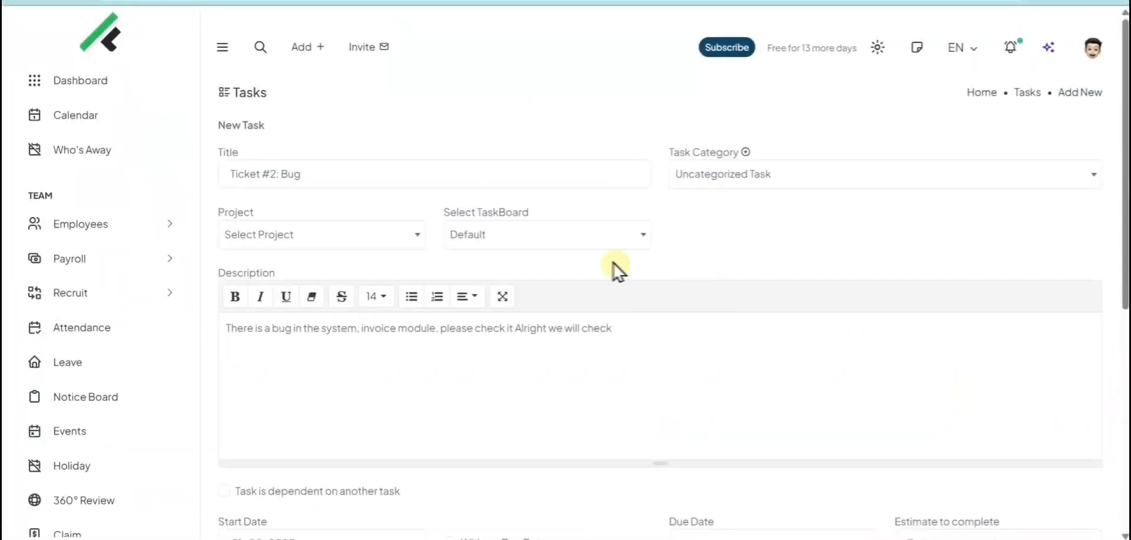
pyautogui.click(687, 179)
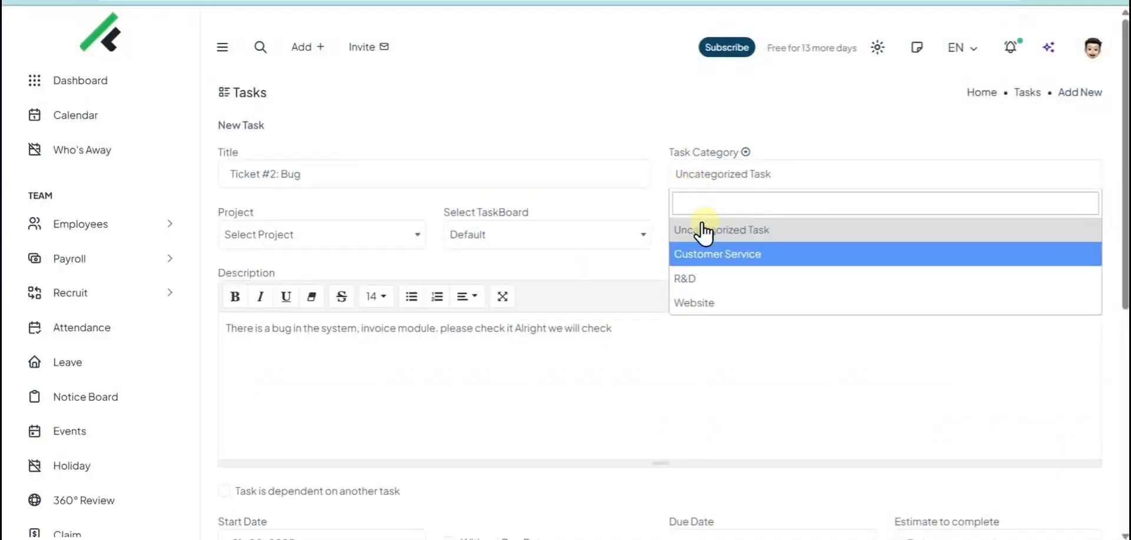
pyautogui.click(708, 254)
pyautogui.click(556, 244)
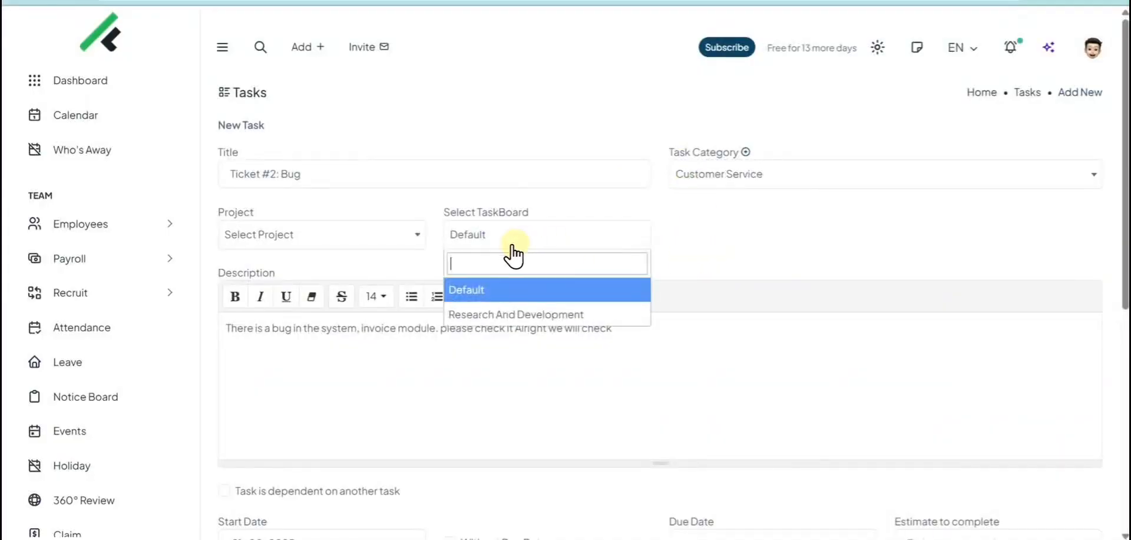
pyautogui.click(540, 247)
pyautogui.click(390, 233)
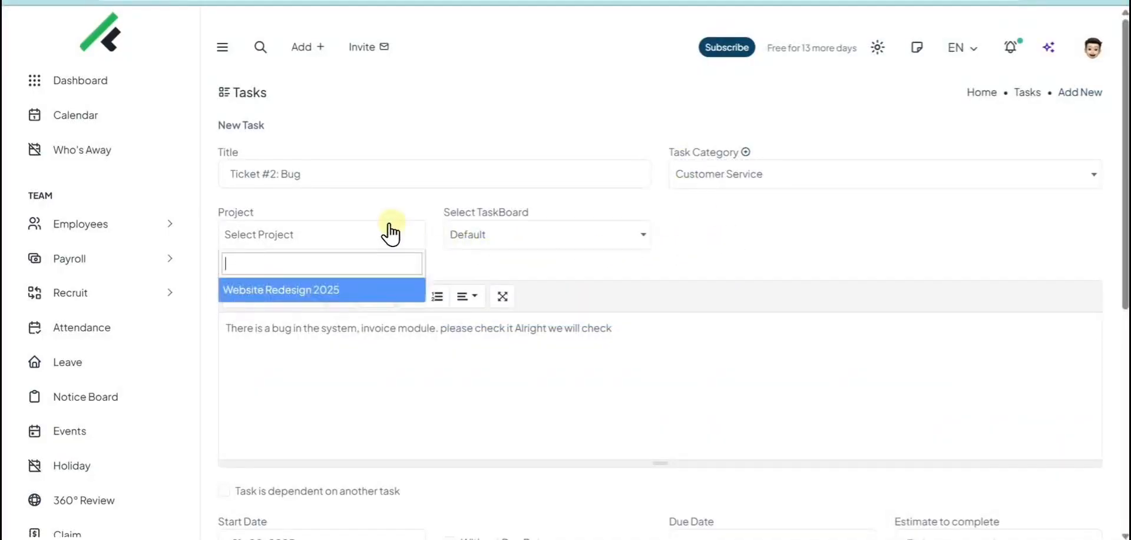
pyautogui.click(724, 263)
# Replace the reply text in the task description with "From Public email:" and the requester's email, and set the due date to 23-08-2025.
pyautogui.scroll(-1, 750, 263)
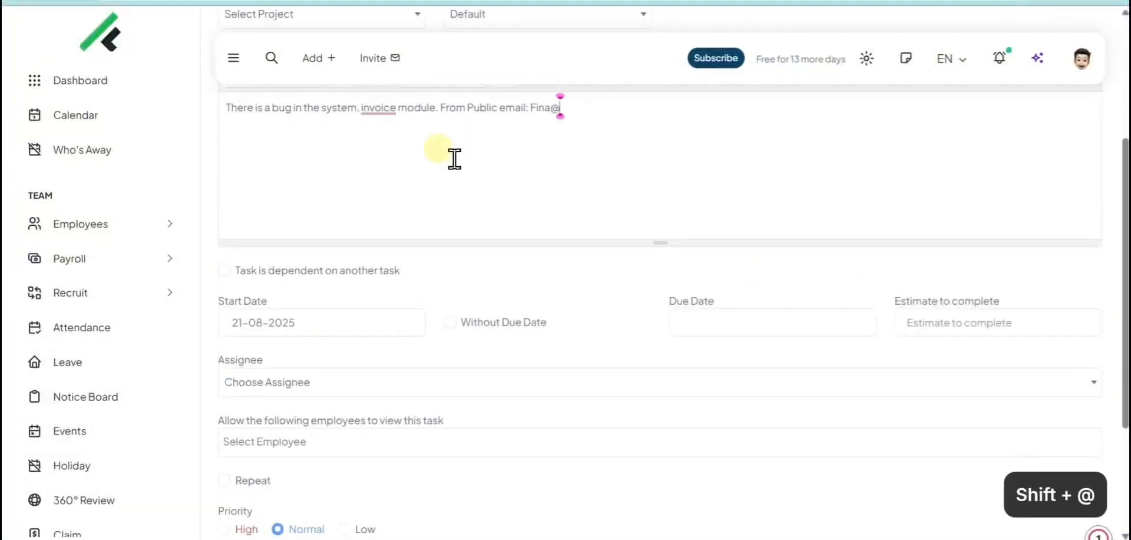
pyautogui.write('wyteam.com')
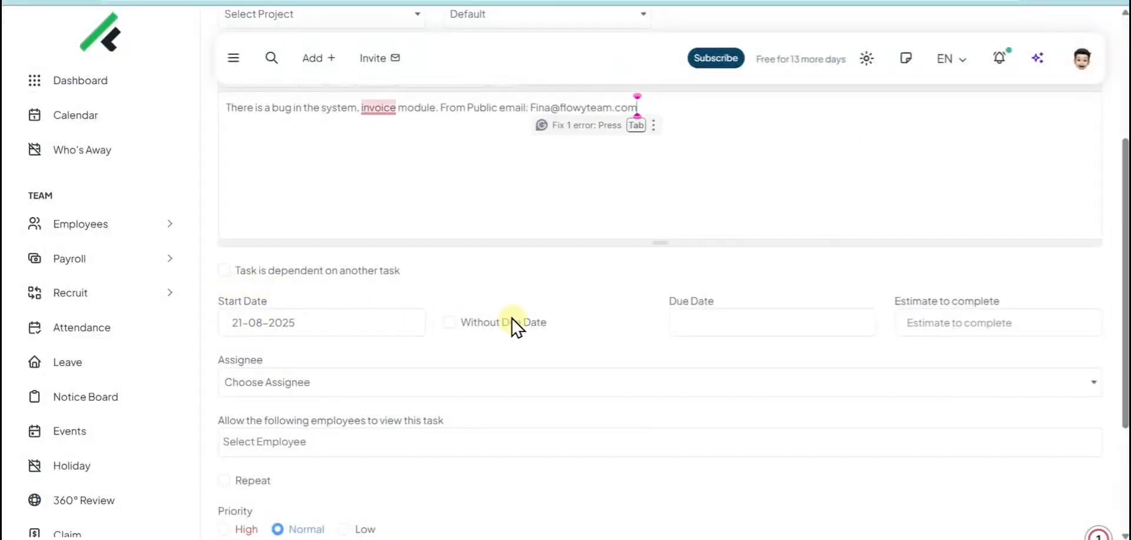
pyautogui.click(453, 322)
pyautogui.click(741, 330)
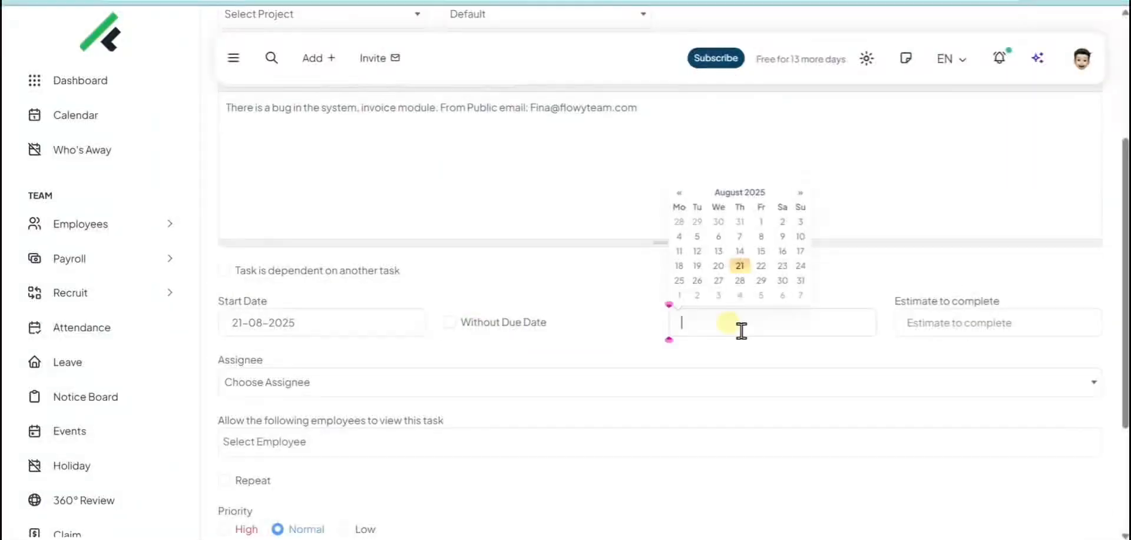
pyautogui.click(783, 266)
# Choose the task's assignee and one employee allowed to view it, set the priority to High and save the task.
pyautogui.scroll(-2, 385, 362)
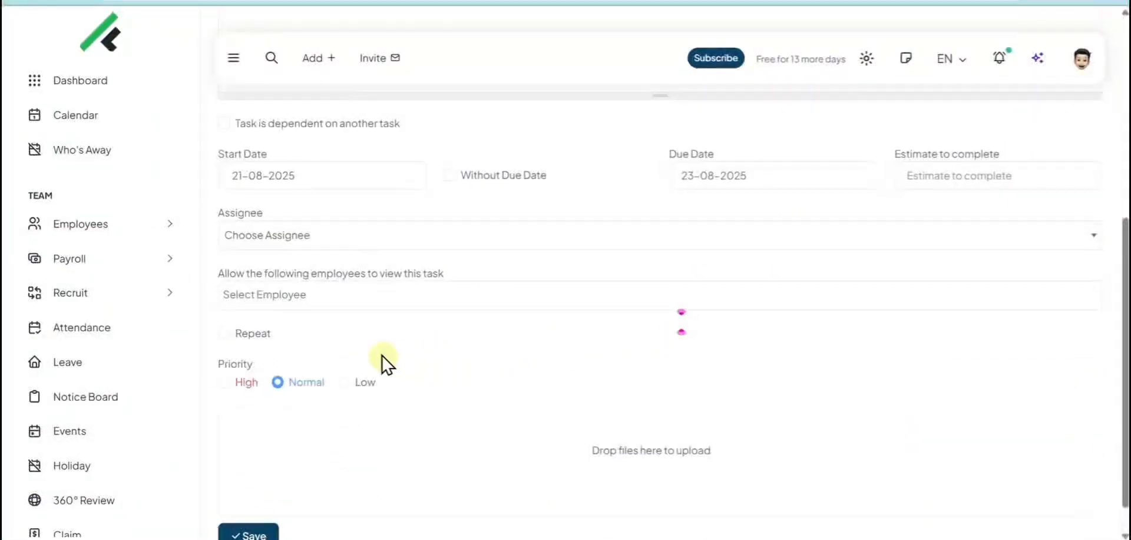
pyautogui.click(296, 246)
pyautogui.click(287, 338)
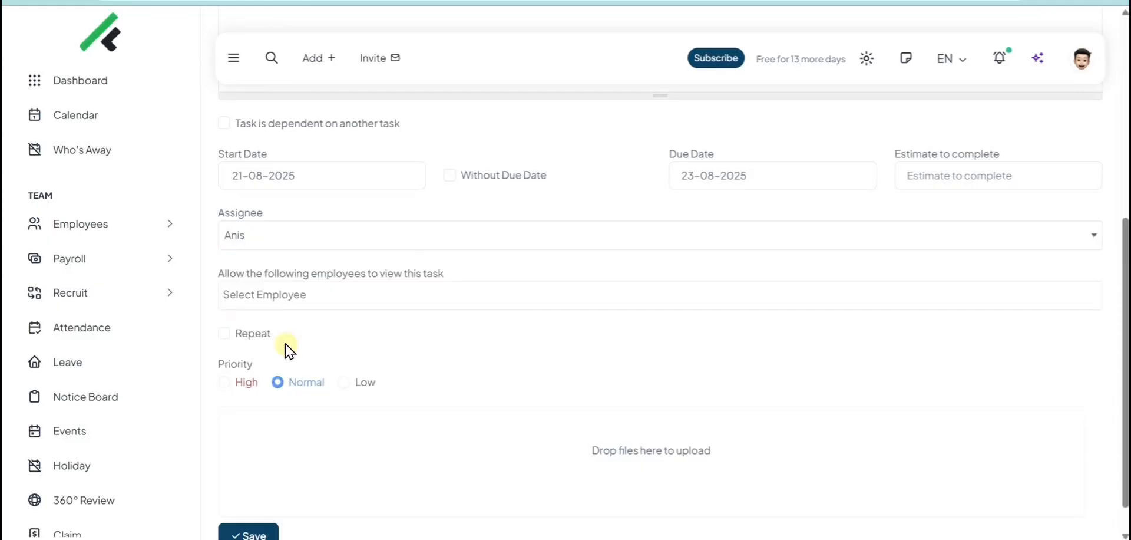
pyautogui.click(277, 302)
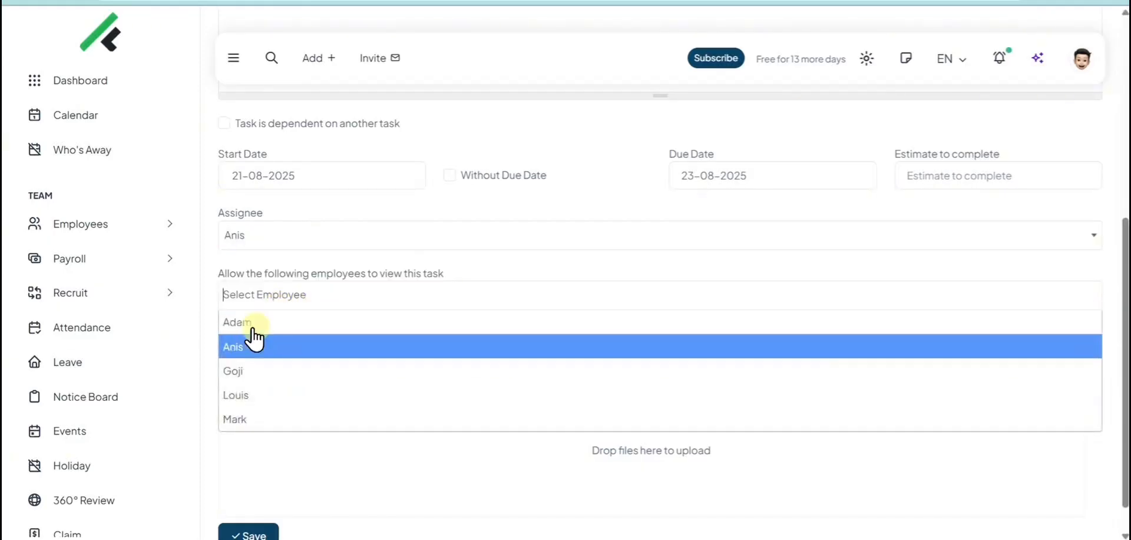
pyautogui.click(255, 419)
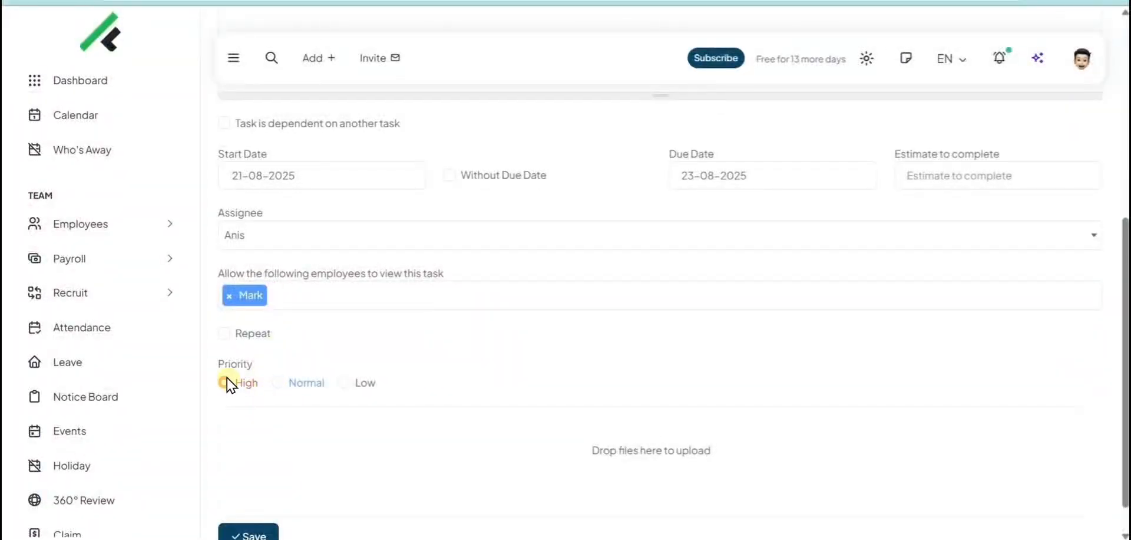
pyautogui.scroll(-1, 241, 412)
pyautogui.click(263, 494)
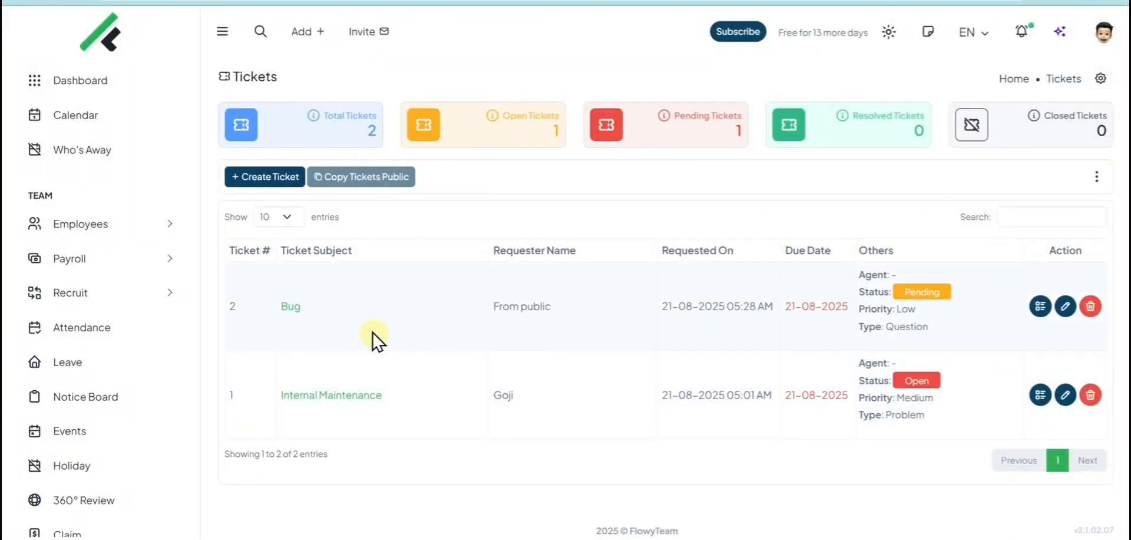
# Reopen the Bug ticket and review its replies, linked task and agent assignment.
pyautogui.click(289, 306)
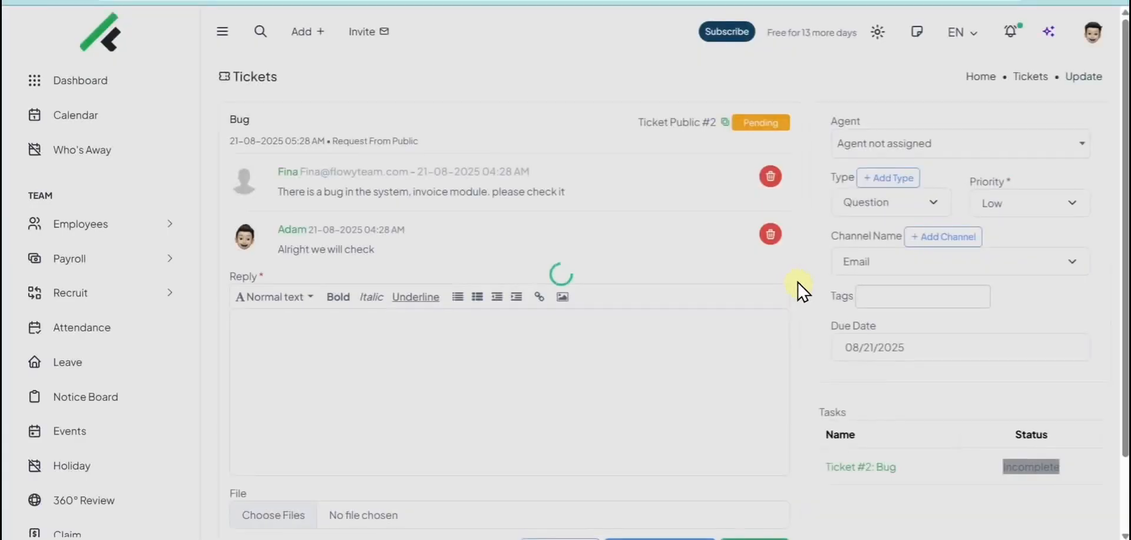
pyautogui.click(909, 154)
pyautogui.click(919, 120)
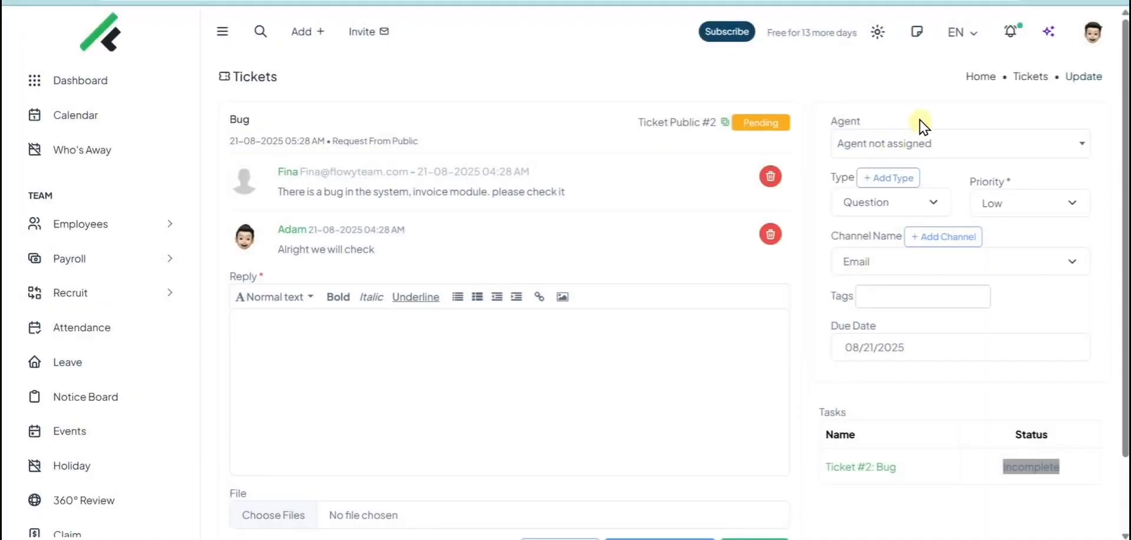
# Check the available type, priority and channel options on the Bug ticket and review its linked task.
pyautogui.click(899, 202)
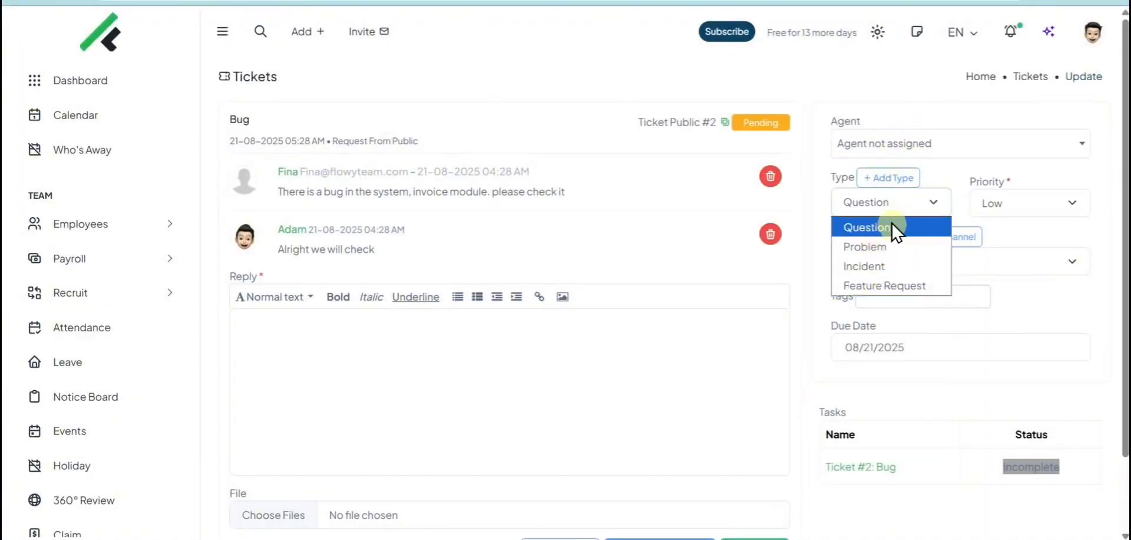
pyautogui.click(892, 226)
pyautogui.click(994, 203)
pyautogui.click(958, 177)
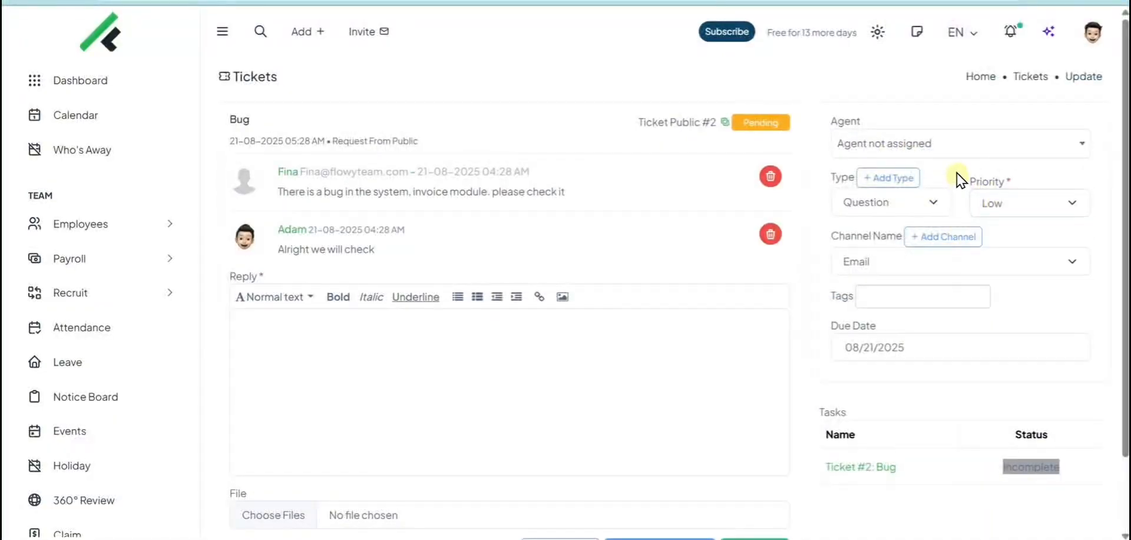
pyautogui.click(901, 259)
pyautogui.click(843, 233)
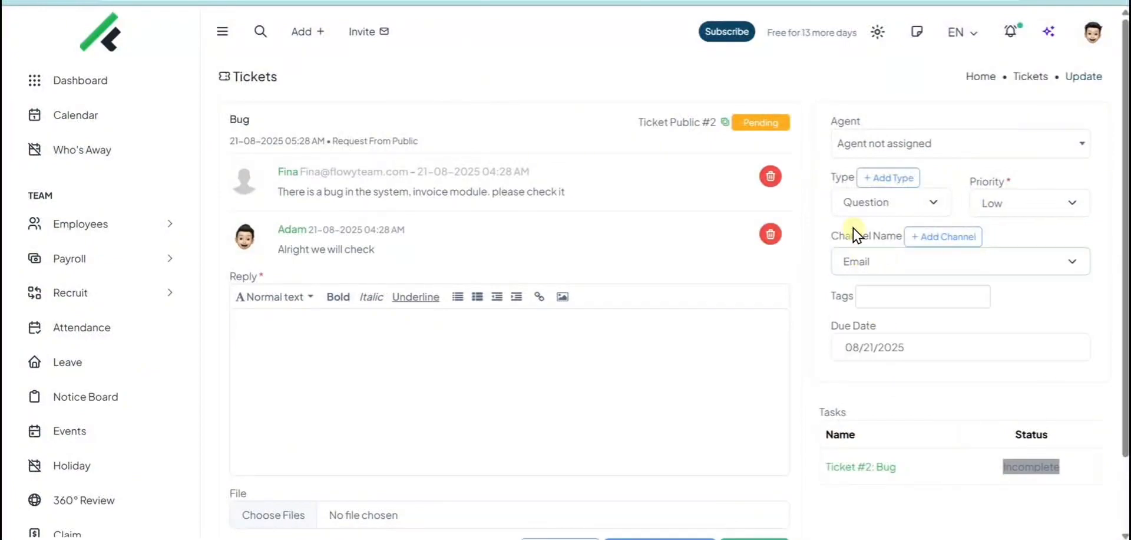
pyautogui.scroll(-1, 910, 282)
pyautogui.scroll(-1, 910, 282)
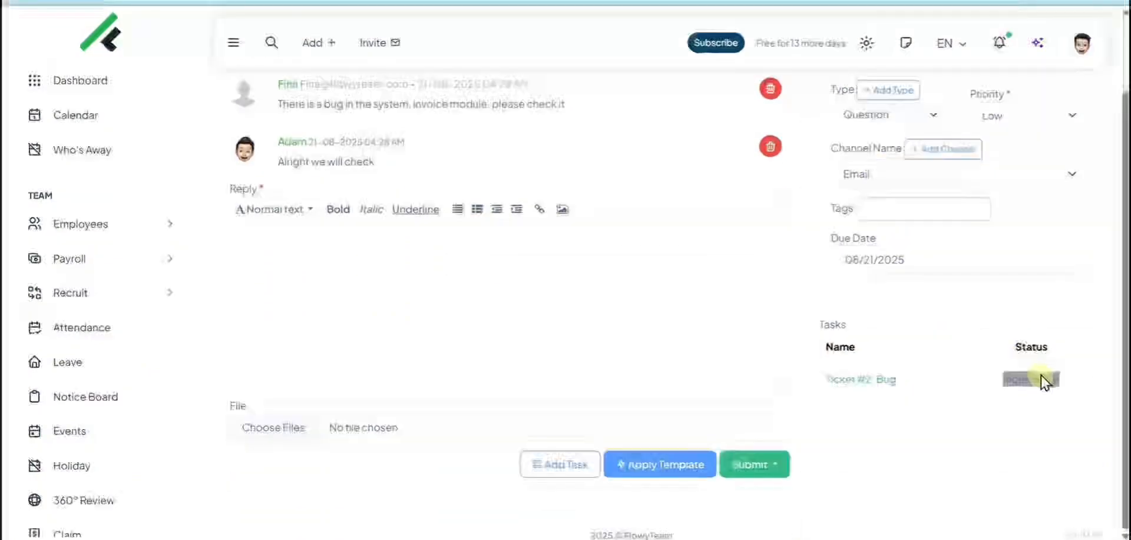
pyautogui.scroll(2, 736, 318)
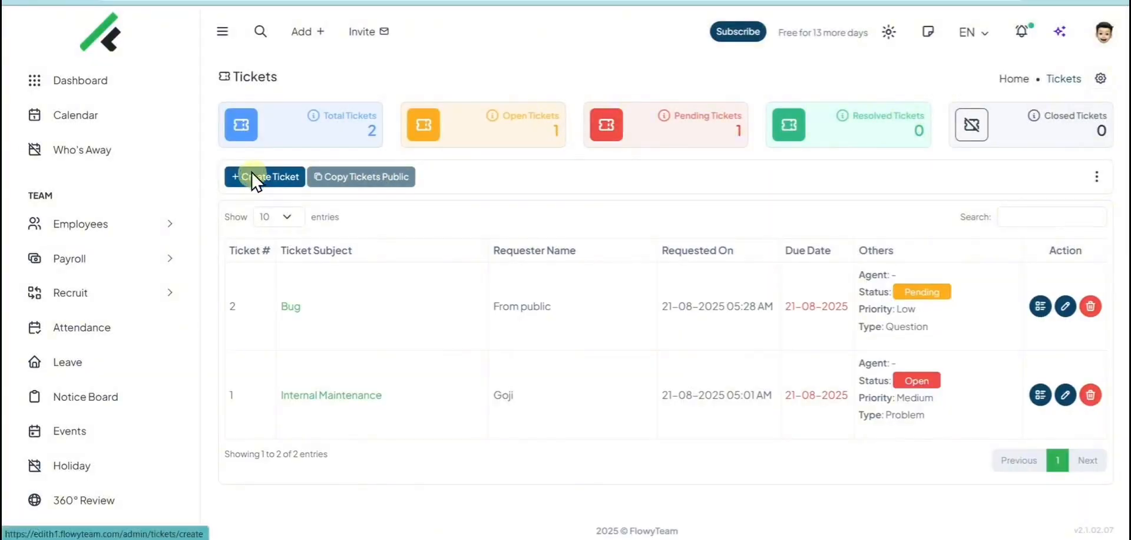
# Start a new ticket and check its reply templates.
pyautogui.click(252, 176)
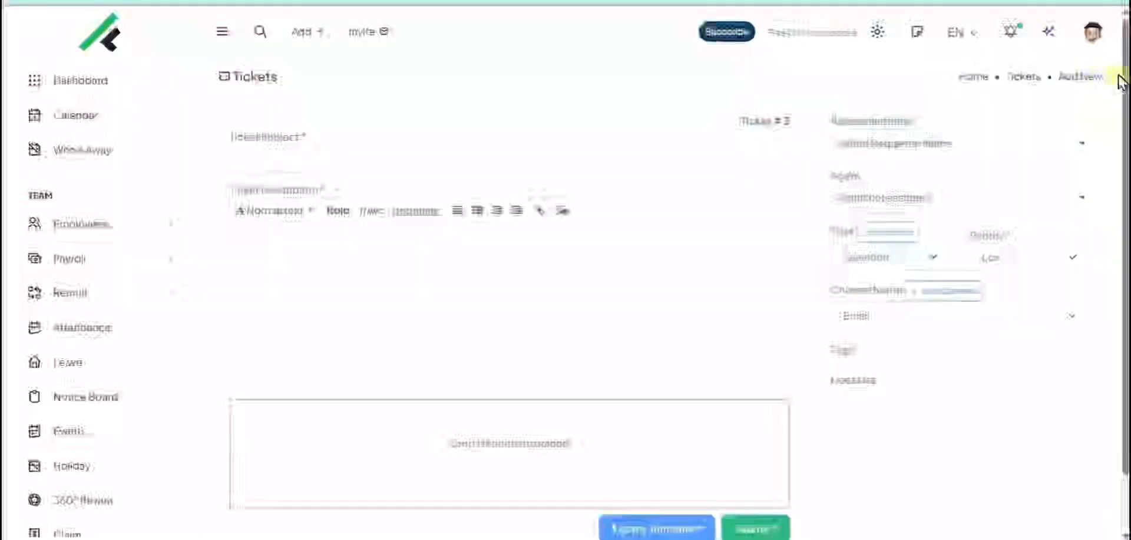
pyautogui.moveTo(1125, 80); pyautogui.dragTo(1118, 143)
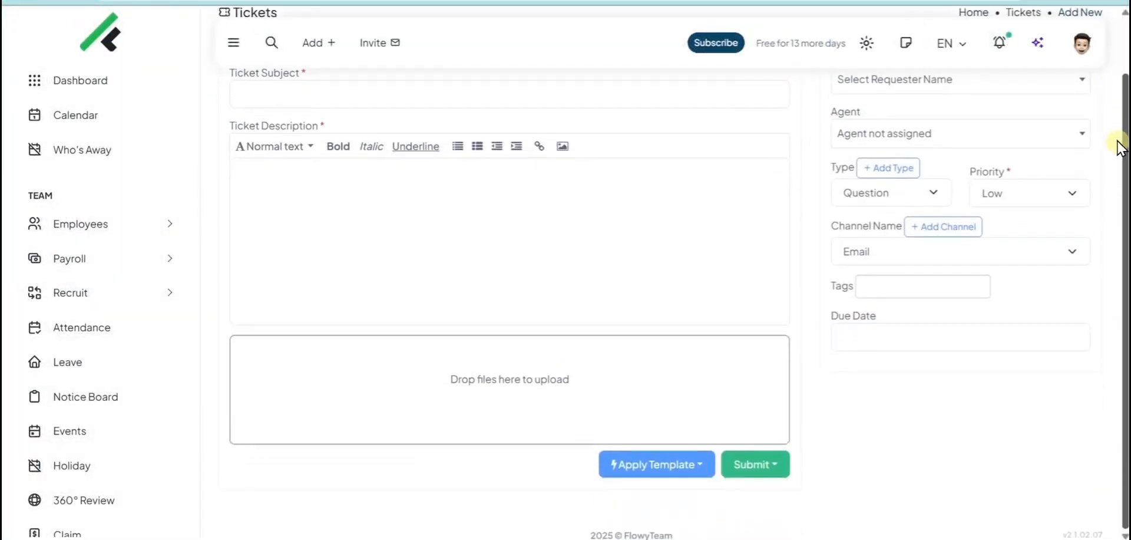
pyautogui.click(669, 465)
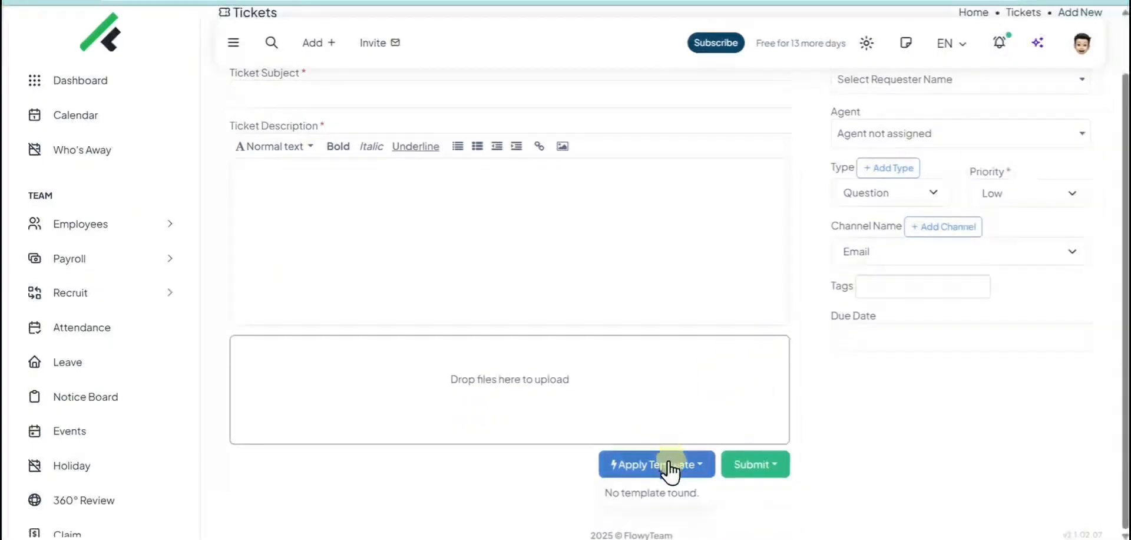
pyautogui.scroll(1, 1016, 242)
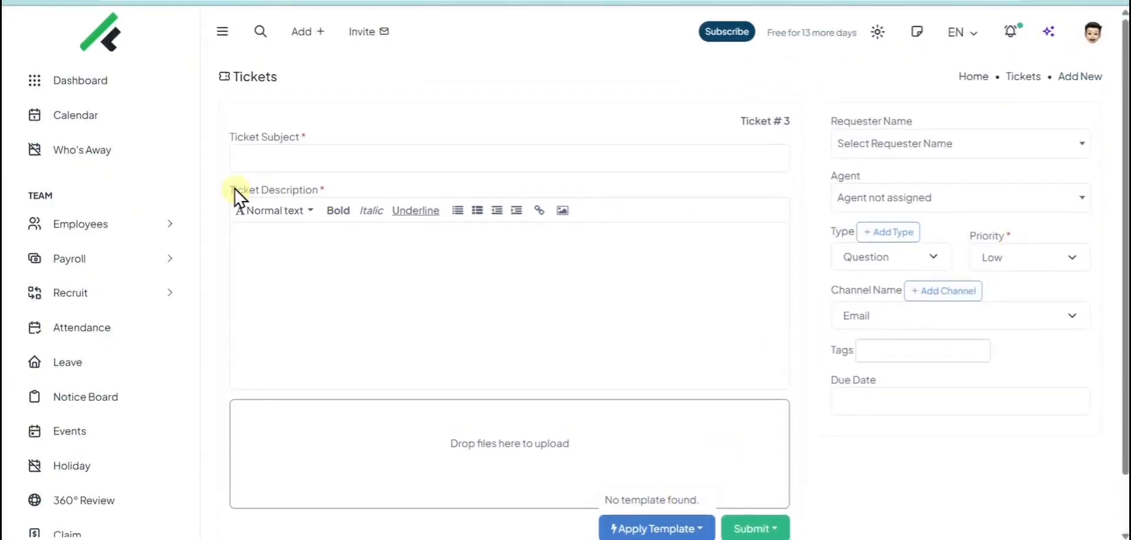
# Open the ticket module's configuration within the company settings.
pyautogui.scroll(-10, 159, 177)
pyautogui.click(85, 476)
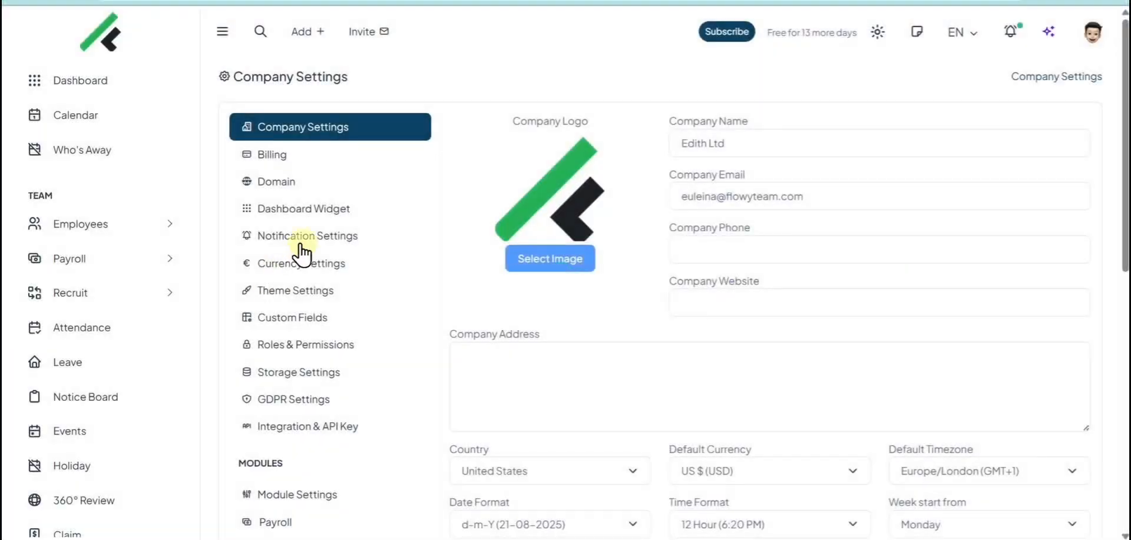
pyautogui.scroll(-9, 304, 254)
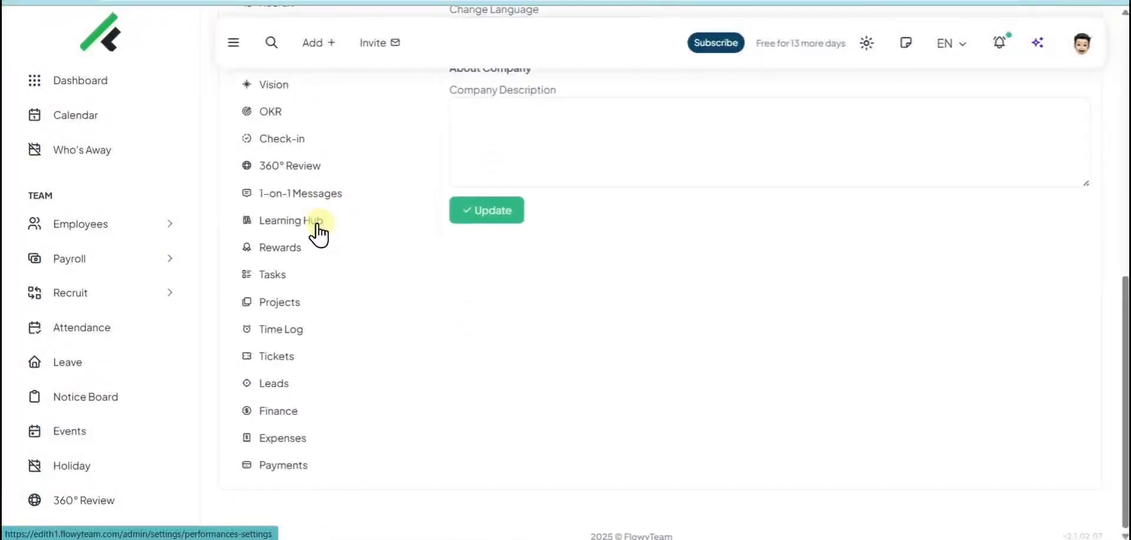
pyautogui.click(283, 354)
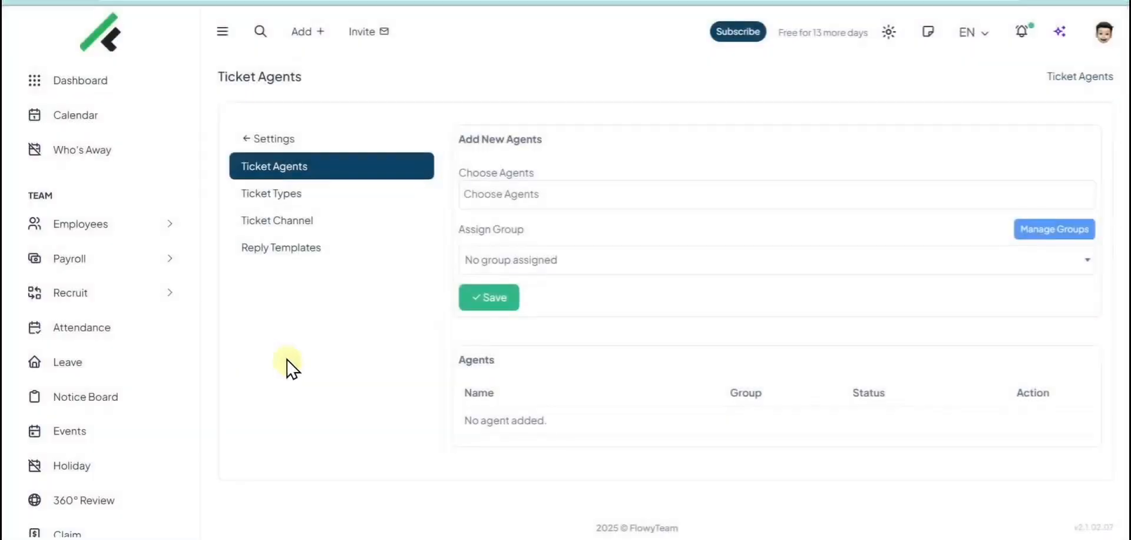
# Select two employees as new ticket agents, leaving the group unassigned.
pyautogui.click(516, 200)
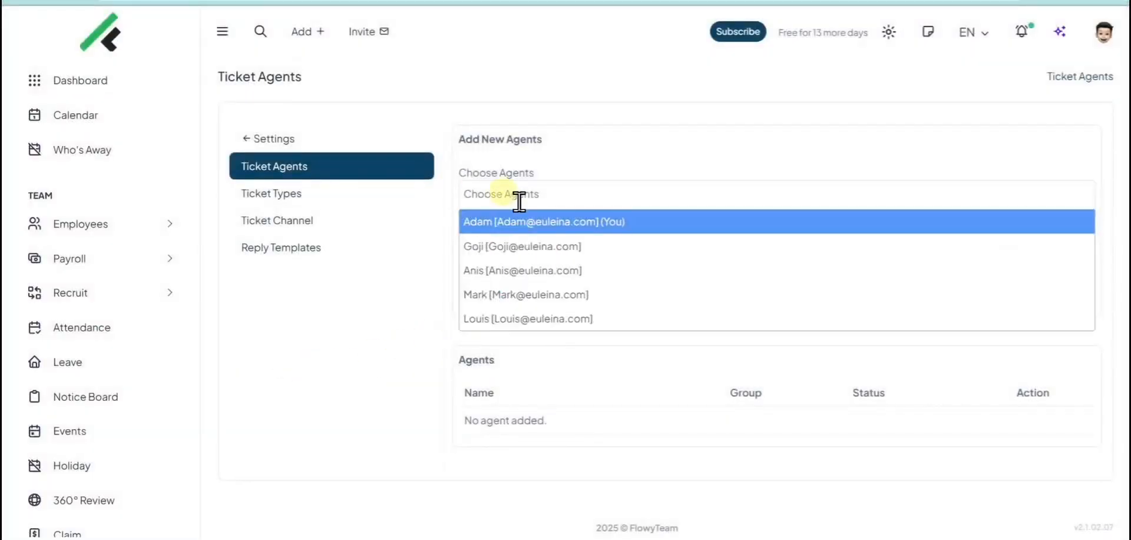
pyautogui.click(504, 247)
pyautogui.click(642, 193)
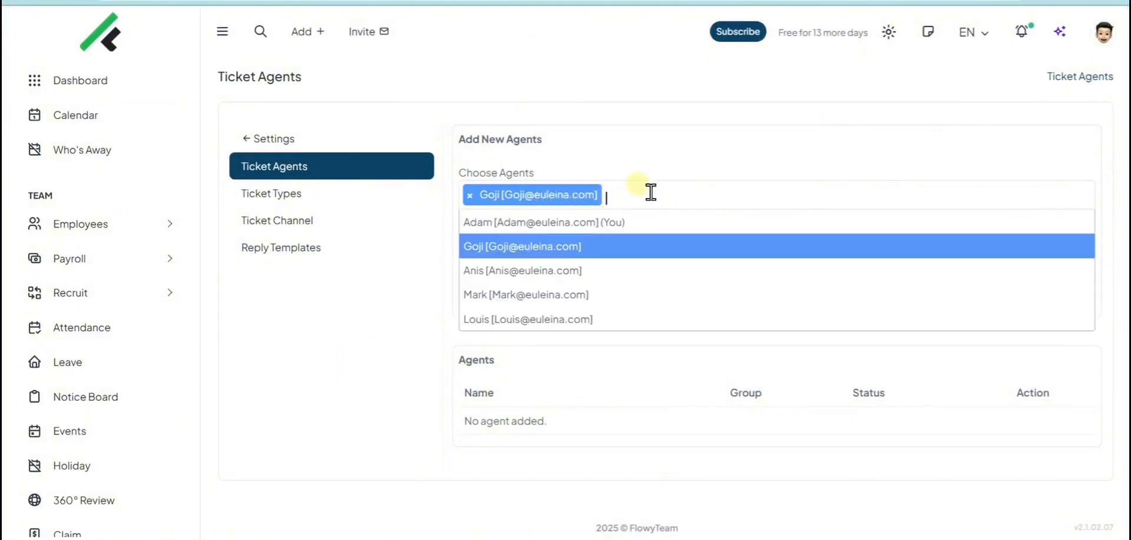
pyautogui.click(600, 267)
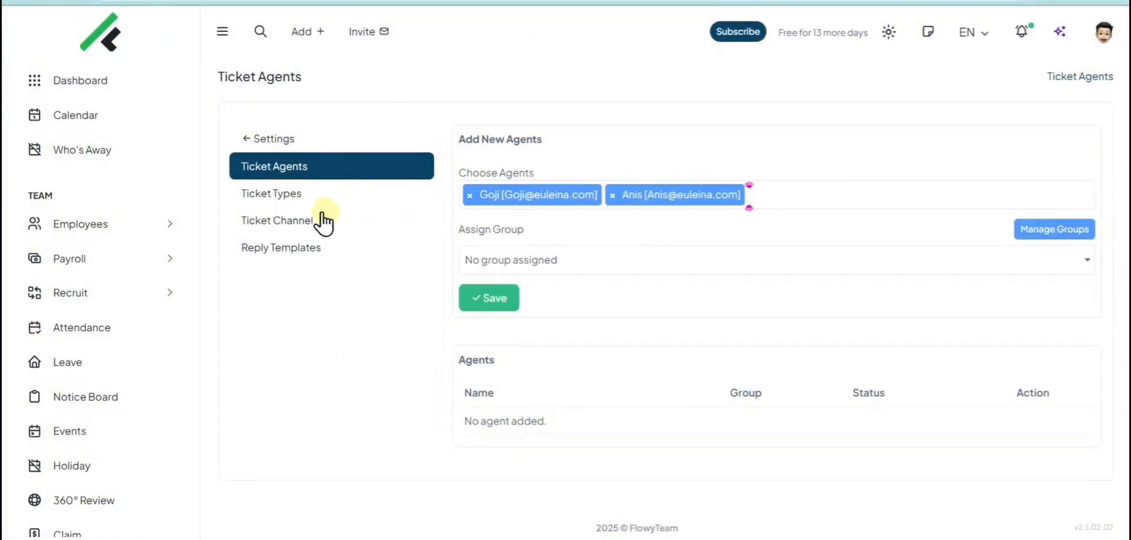
# Add a new ticket type named Maintenance and view the list of ticket channels.
pyautogui.click(298, 209)
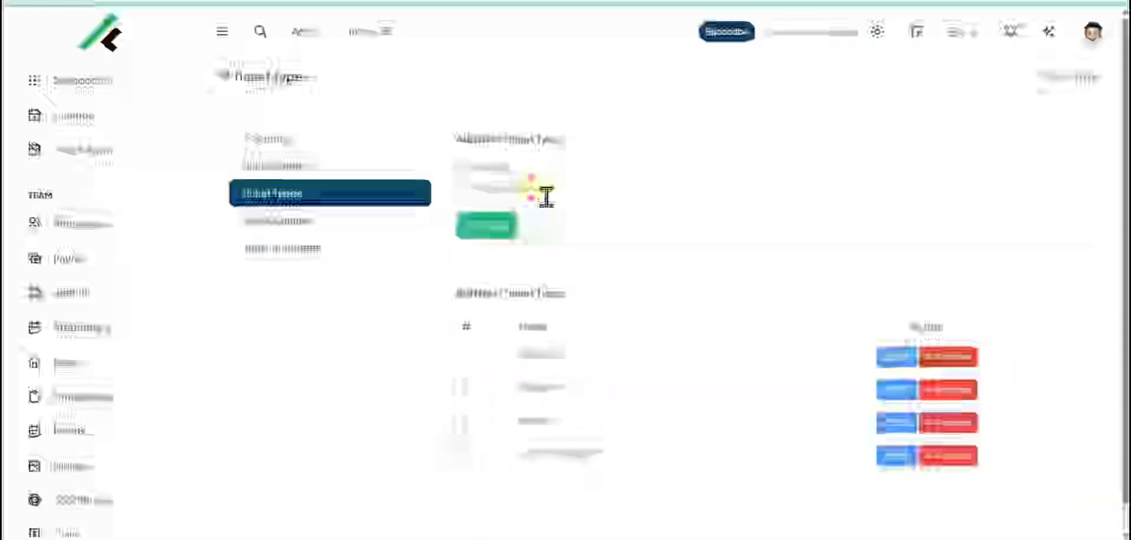
pyautogui.click(480, 227)
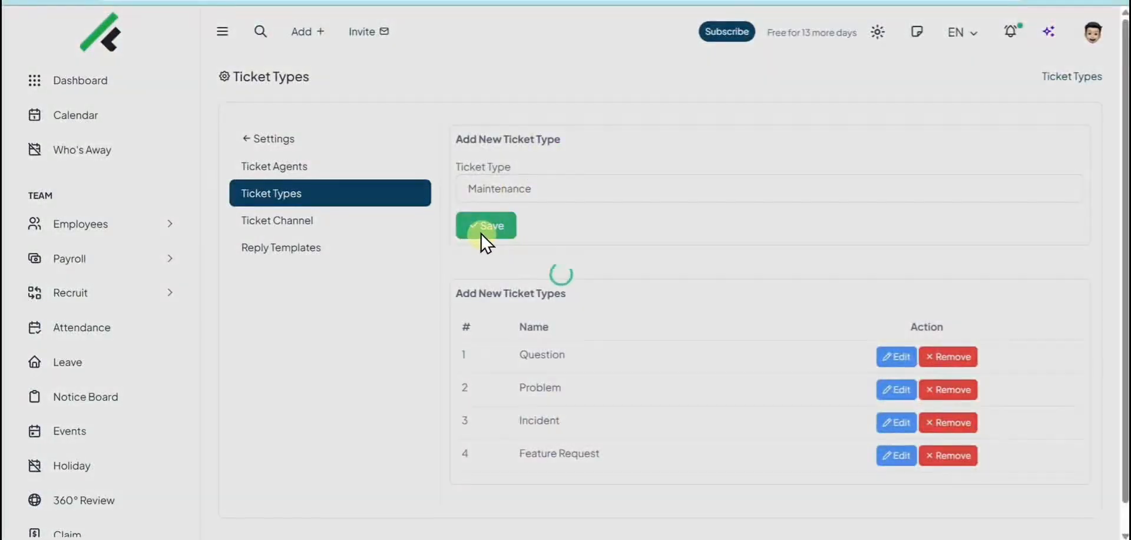
pyautogui.scroll(-2, 751, 230)
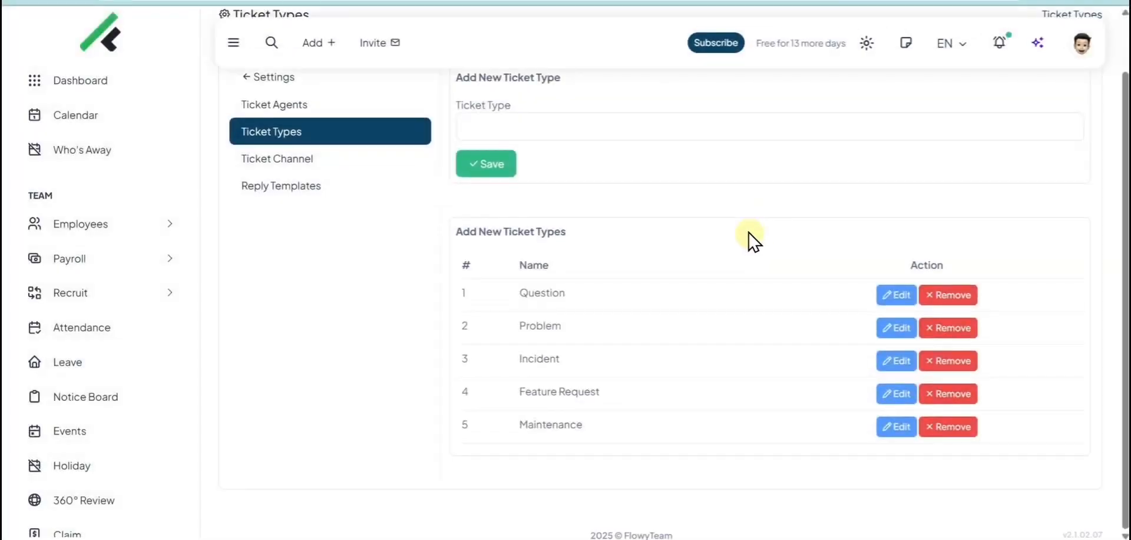
pyautogui.click(300, 149)
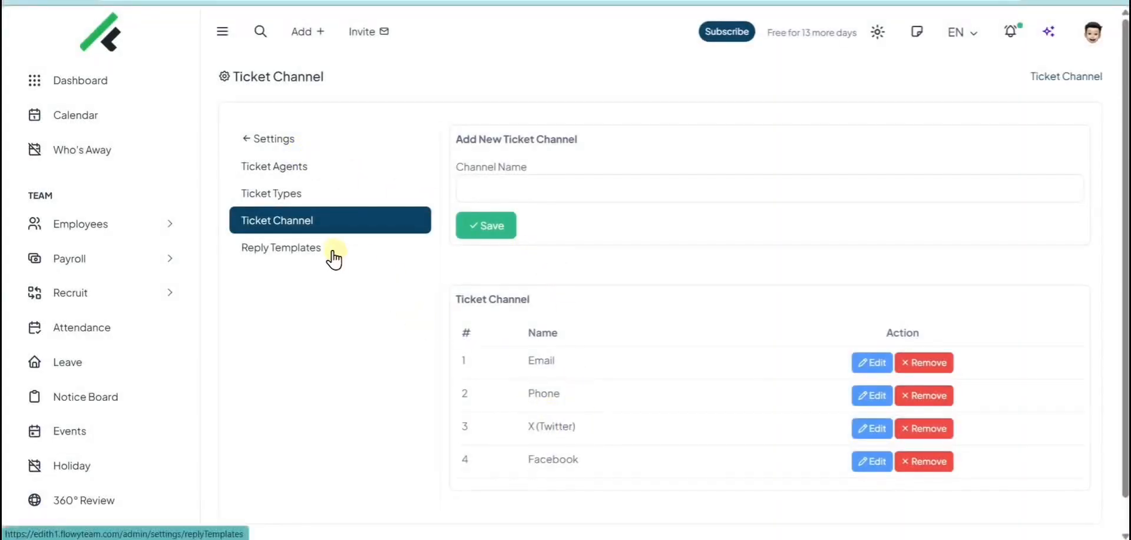
# Save a reply template headed "Hello" with the text "Thank you for reaching out, please wait while we check this issue.".
pyautogui.click(330, 255)
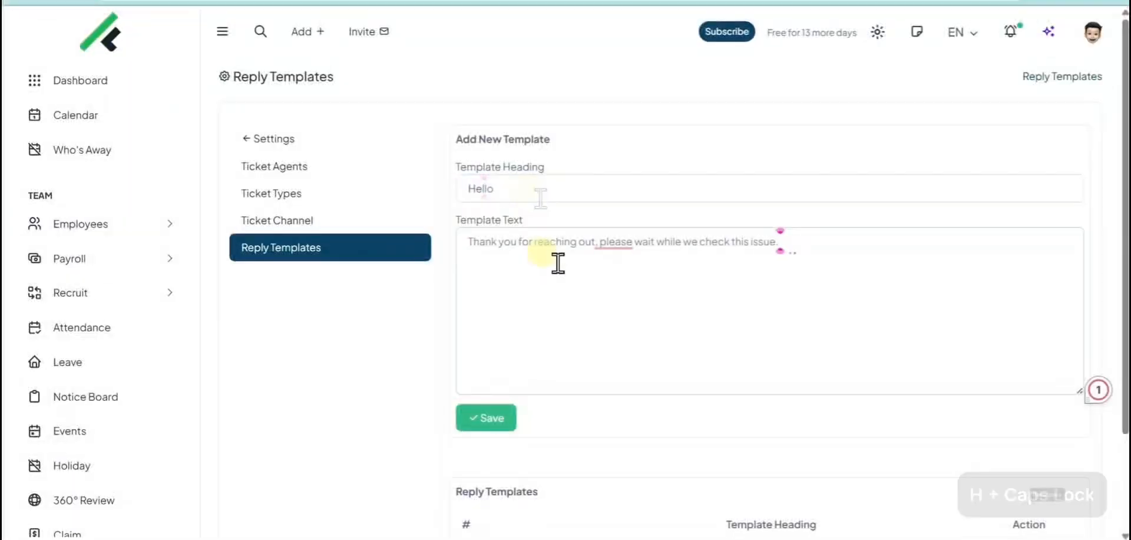
pyautogui.scroll(-2, 504, 335)
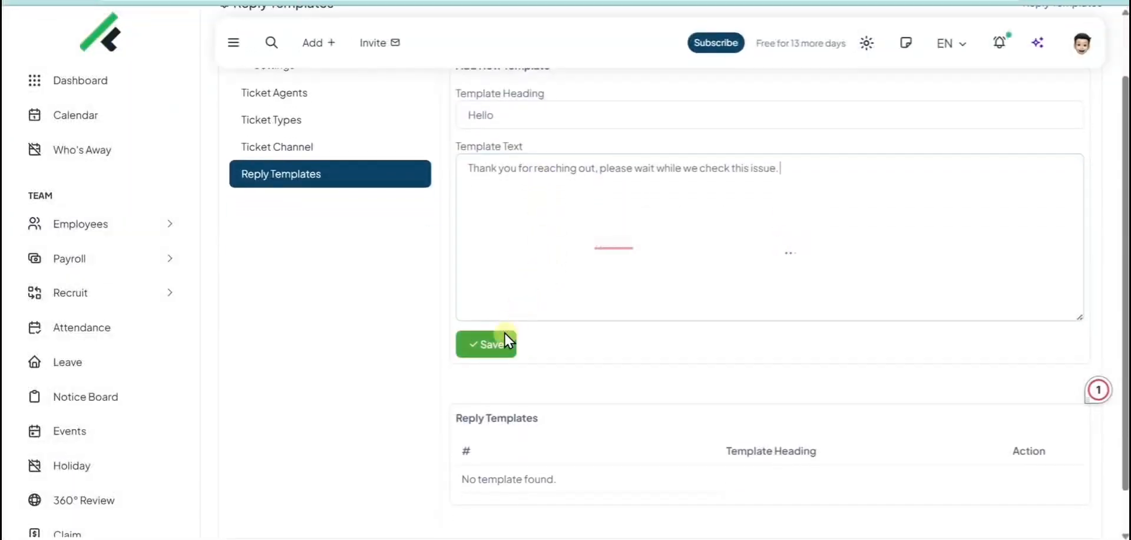
pyautogui.click(488, 361)
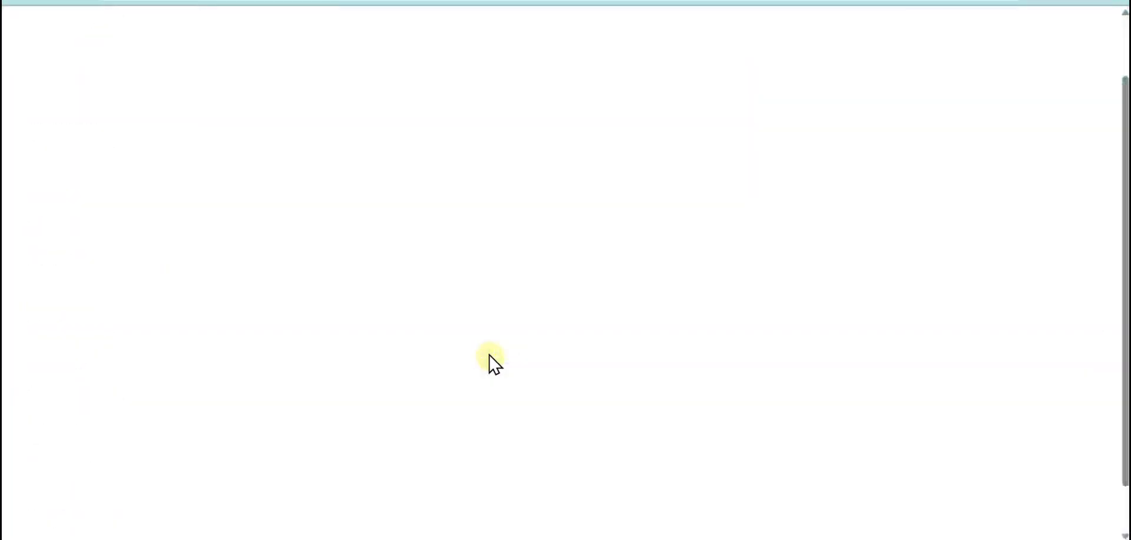
pyautogui.scroll(-1, 489, 361)
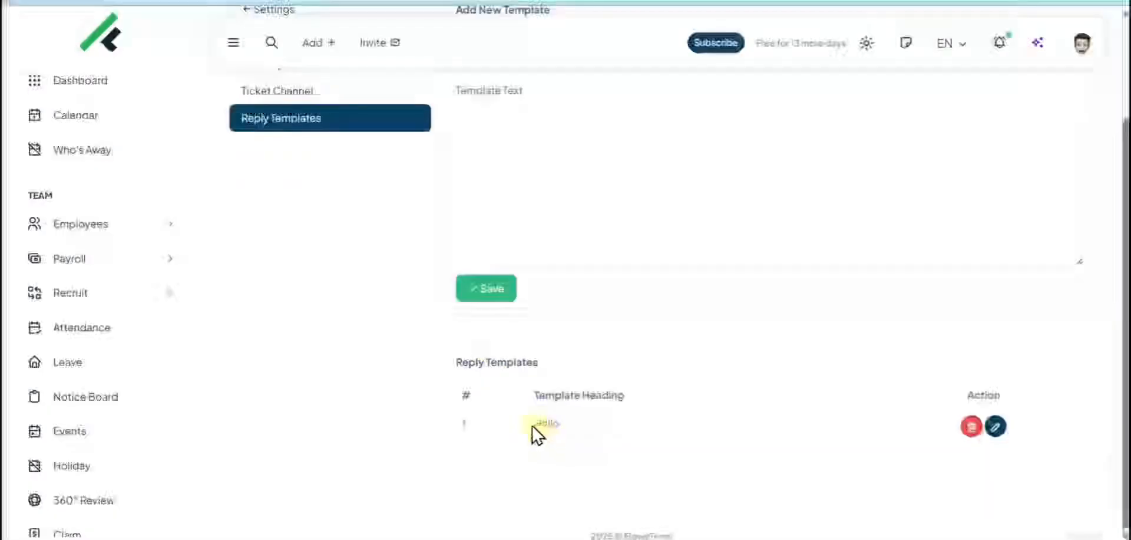
# Return to the ticket list and open the public Bug ticket.
pyautogui.scroll(-10, 169, 320)
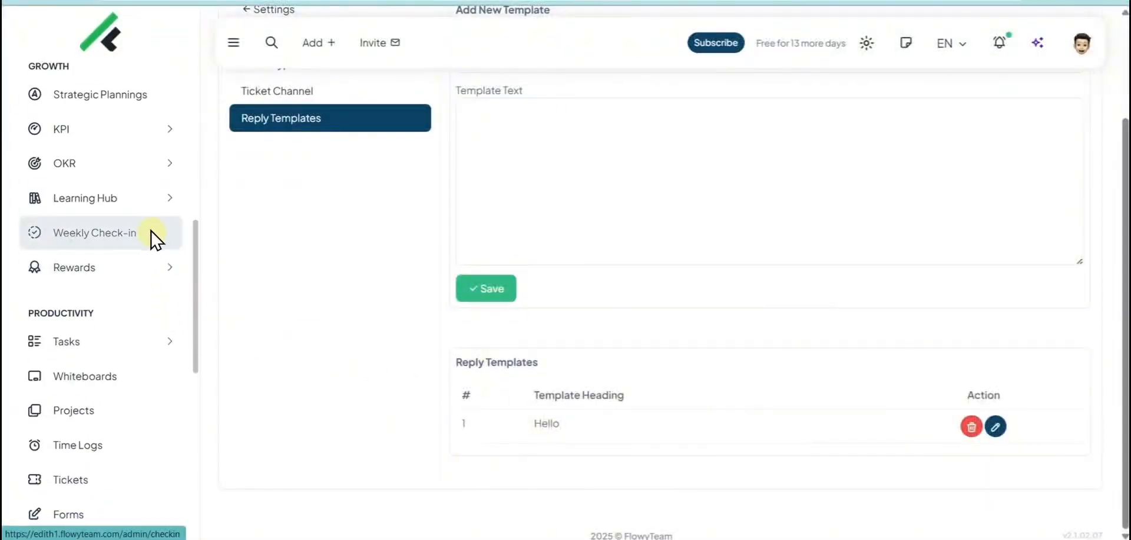
pyautogui.click(91, 332)
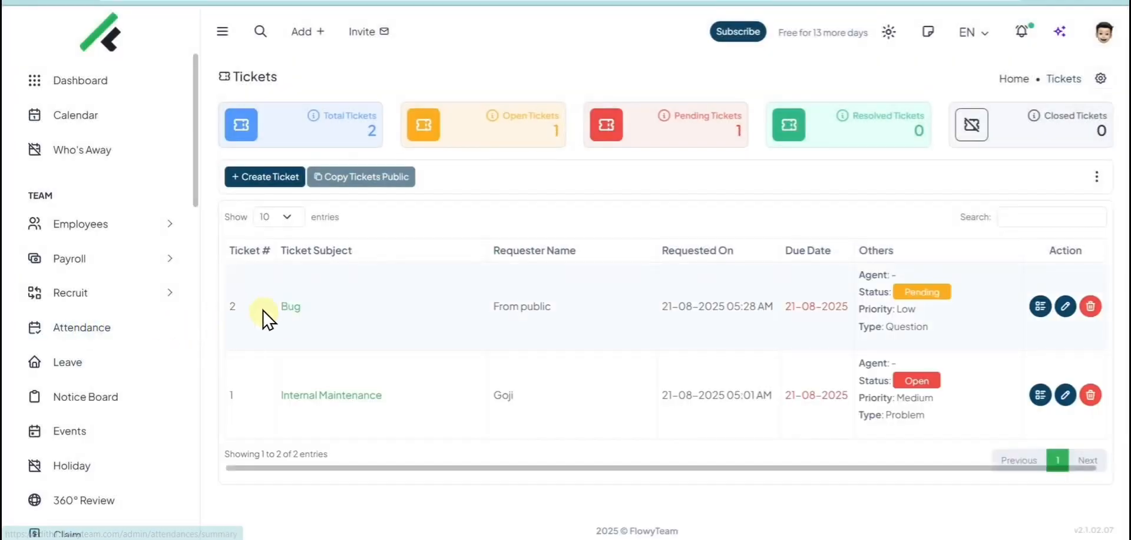
pyautogui.click(280, 311)
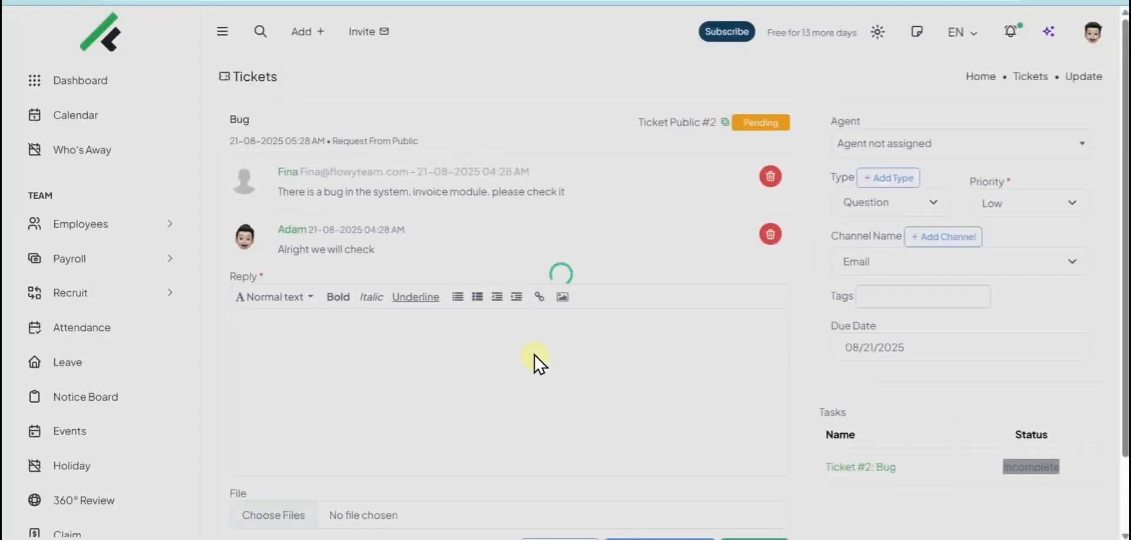
# Fill the Bug ticket's reply with the Hello template and submit it as Resolved.
pyautogui.scroll(-2, 535, 355)
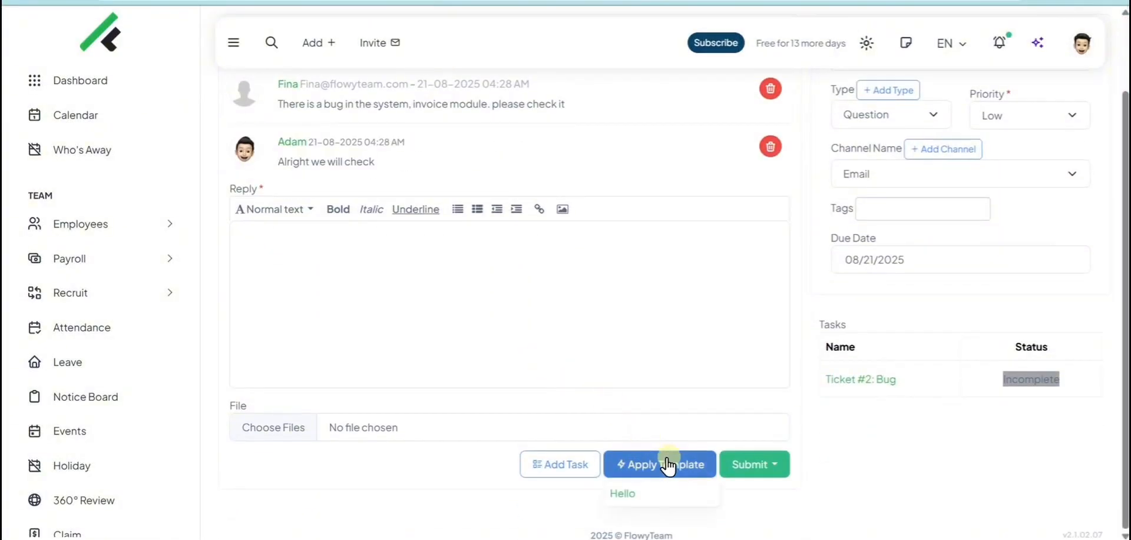
pyautogui.click(674, 495)
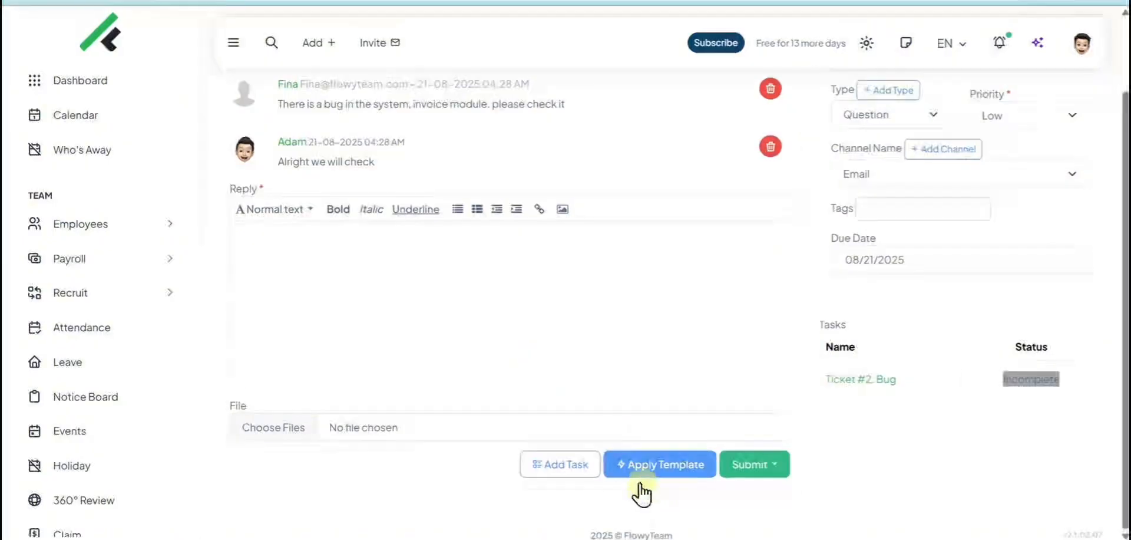
pyautogui.click(623, 494)
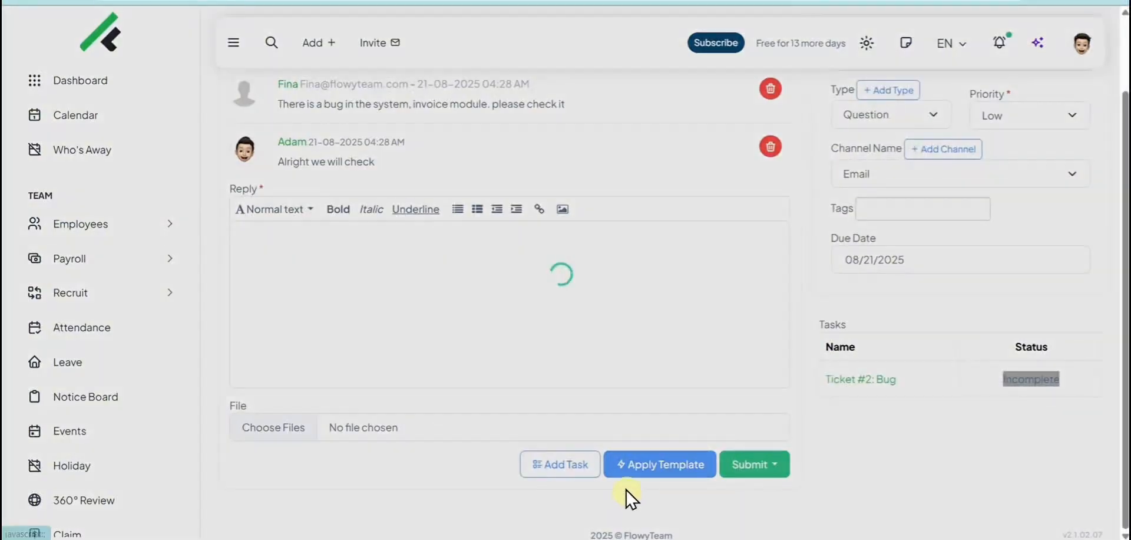
pyautogui.click(767, 455)
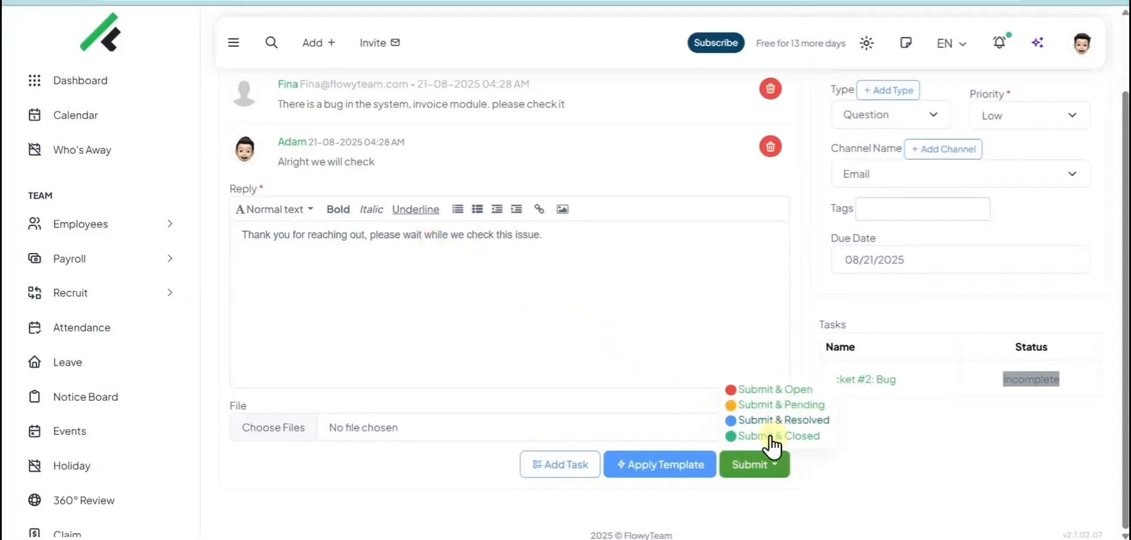
pyautogui.click(764, 420)
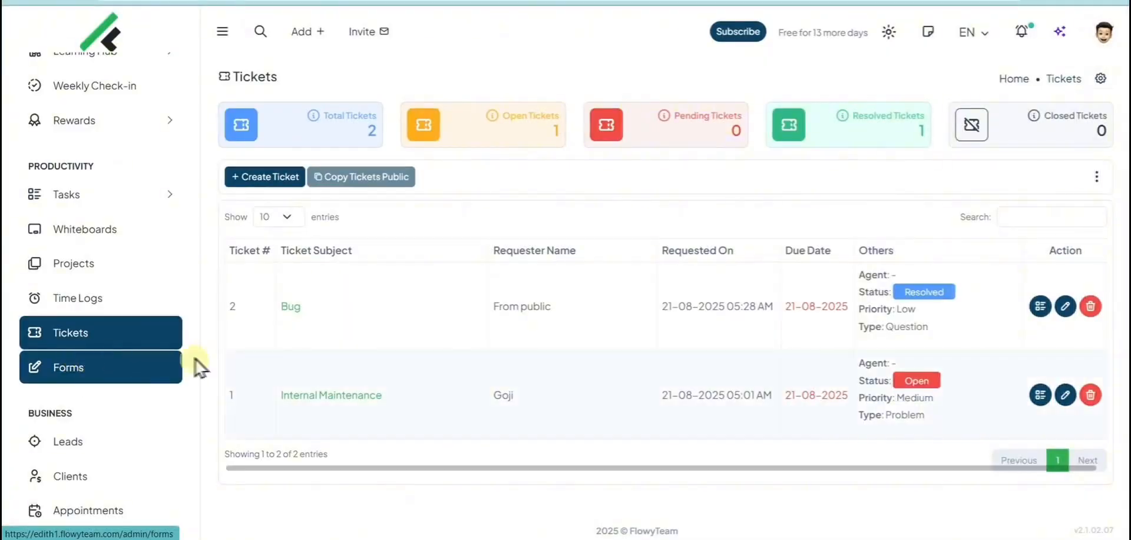
# Start a new form in the Forms Builder and title it "Evaluation".
pyautogui.click(177, 365)
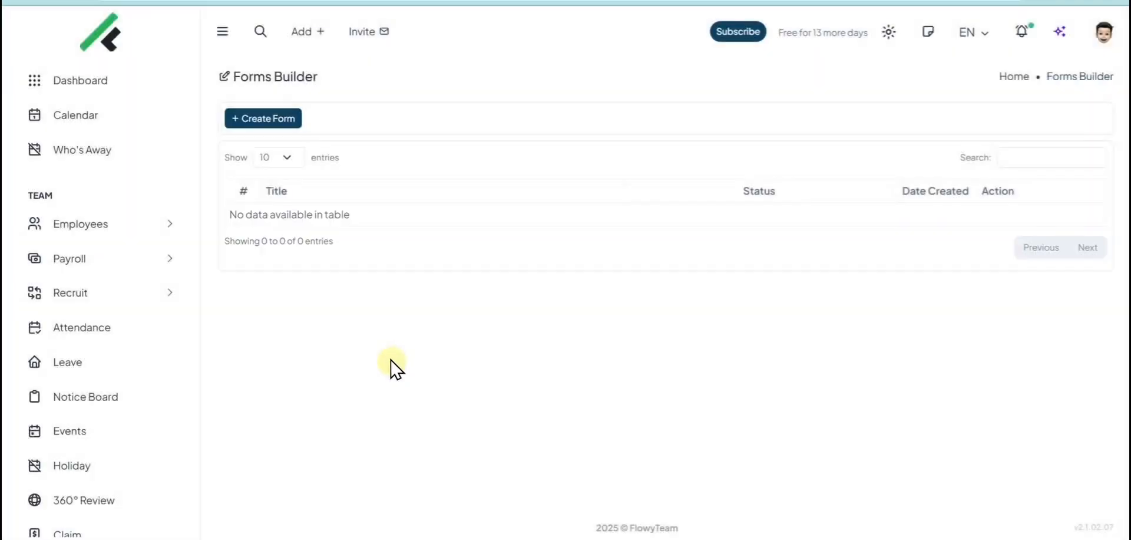
pyautogui.click(289, 115)
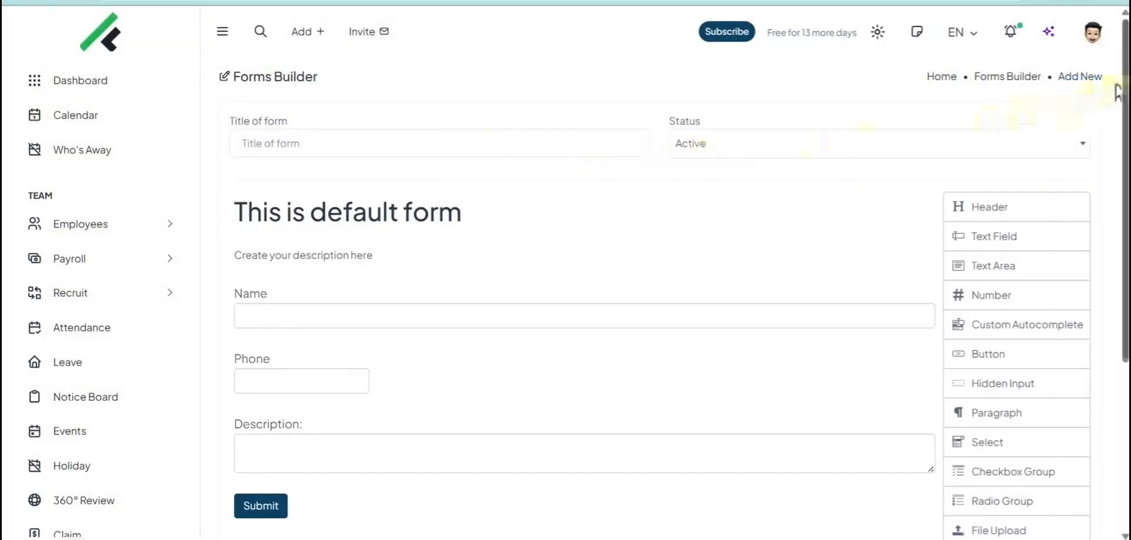
pyautogui.moveTo(1117, 92)
pyautogui.mouseDown()
pyautogui.moveTo(1123, 271)
pyautogui.moveTo(1123, 143)
pyautogui.moveTo(1103, 83)
pyautogui.mouseUp()
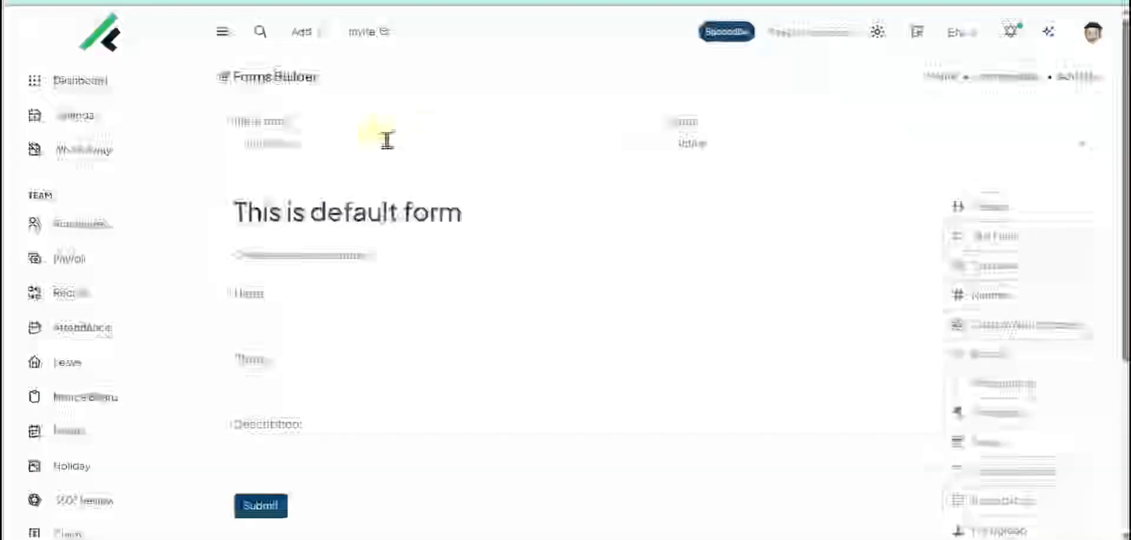
pyautogui.write('E')
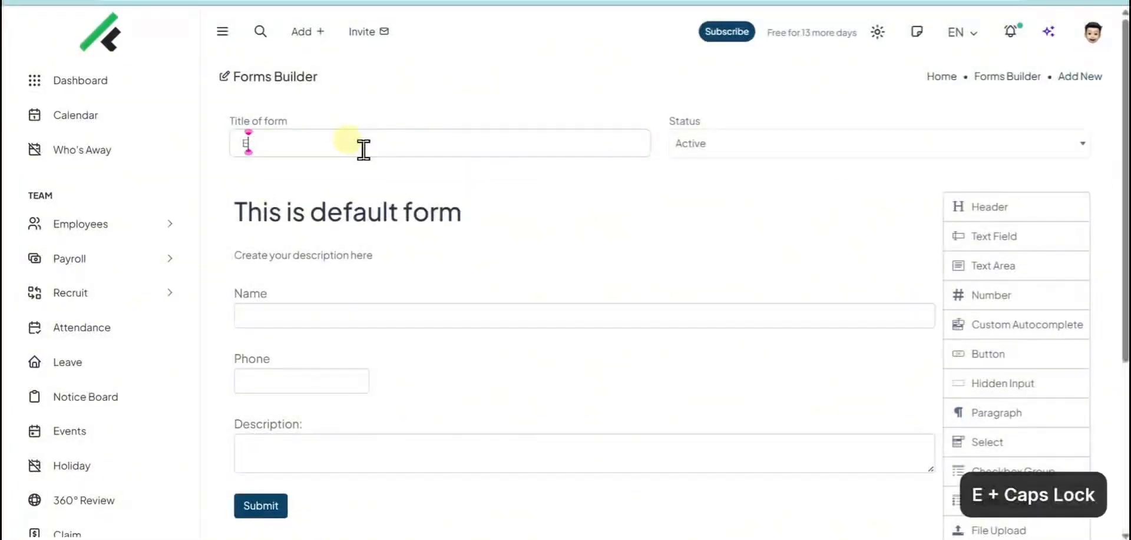
pyautogui.write('valuation')
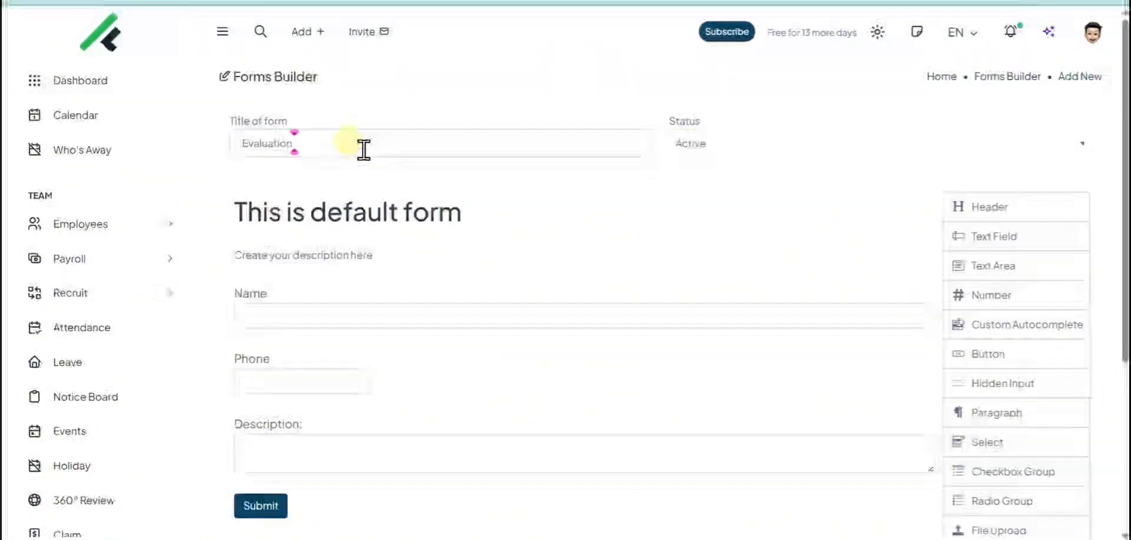
# Change the label of the form's default heading to "Employee Evaluation".
pyautogui.scroll(-2, 361, 257)
pyautogui.scroll(1, 303, 139)
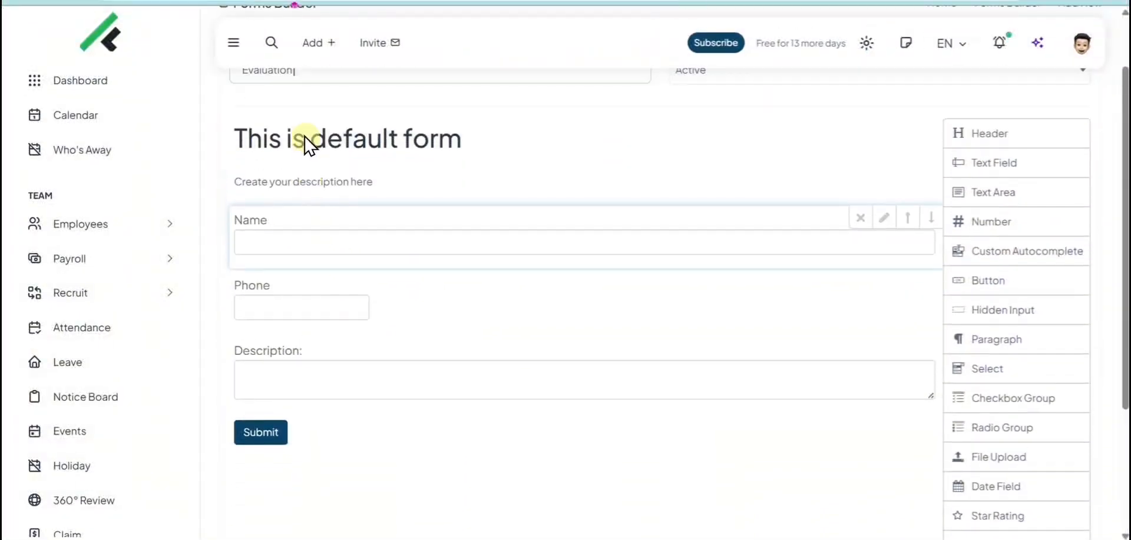
pyautogui.doubleClick(412, 143)
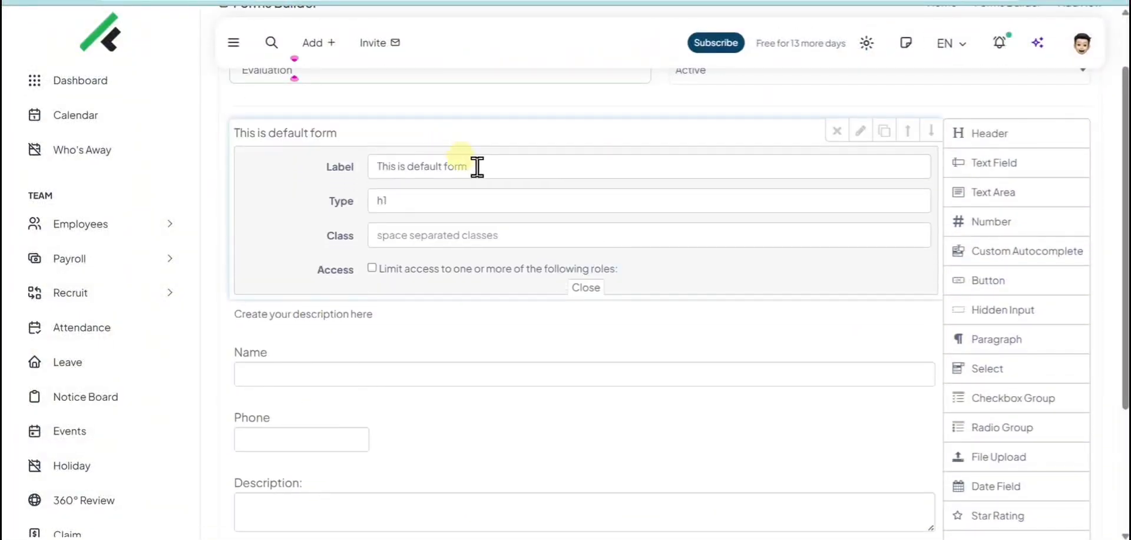
pyautogui.moveTo(476, 167); pyautogui.dragTo(341, 171)
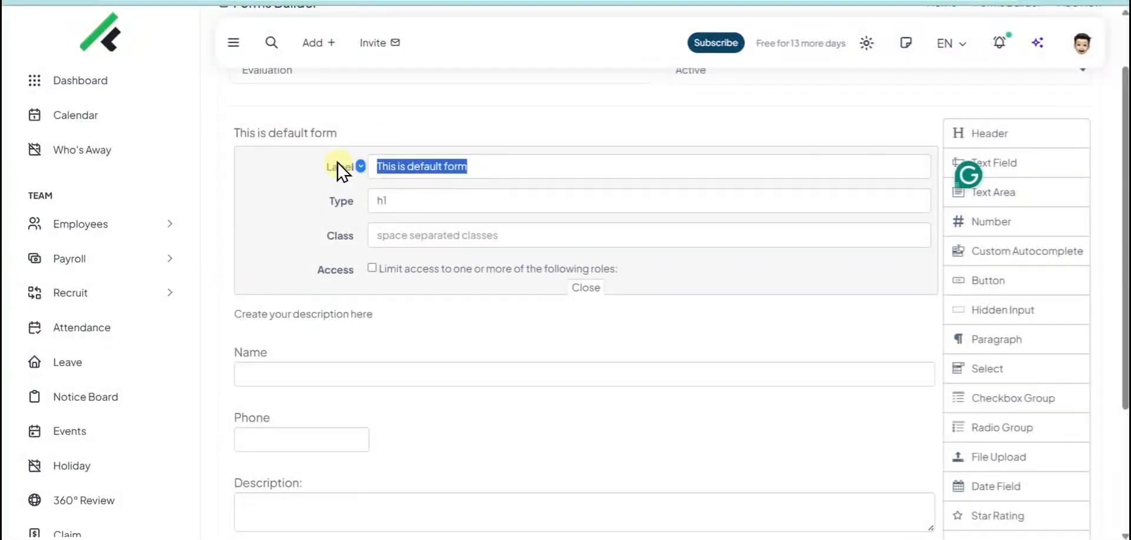
pyautogui.write('Employee E')
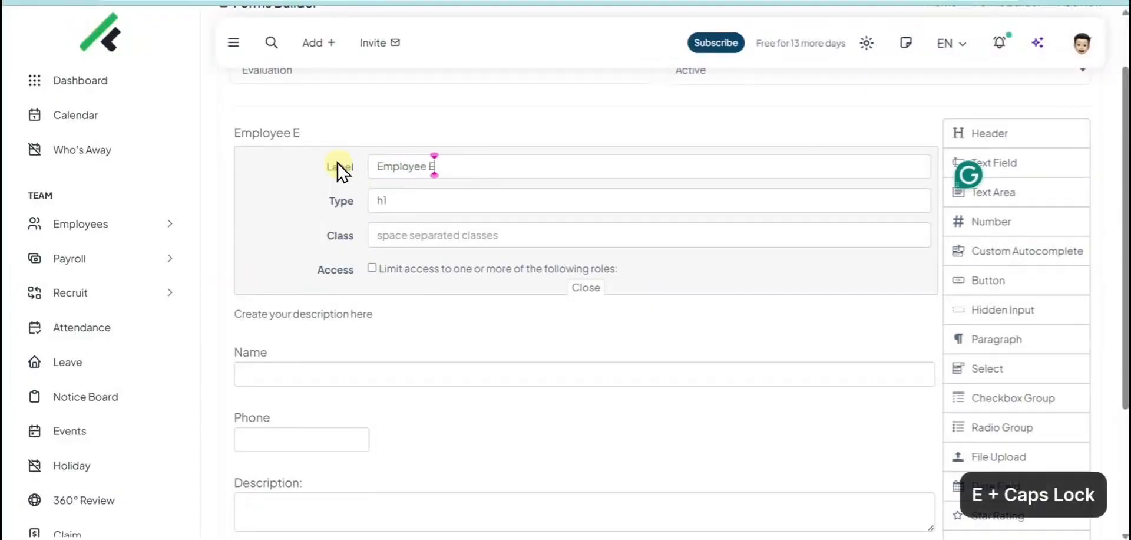
pyautogui.write('valuation')
# Add a Star Rating field, place it above the Name field, and create the form.
pyautogui.scroll(-3, 964, 231)
pyautogui.scroll(4, 948, 156)
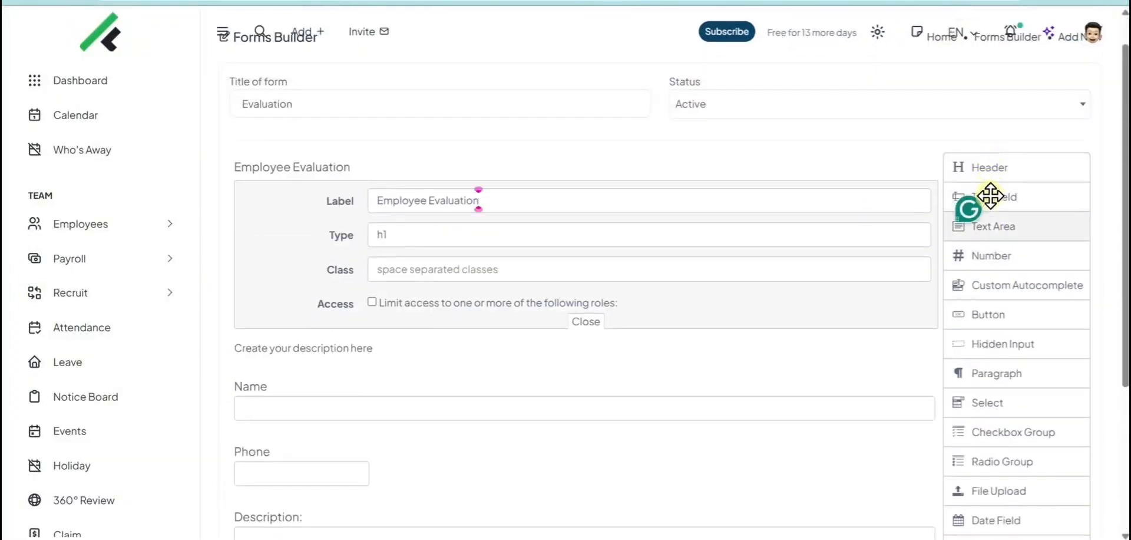
pyautogui.scroll(-3, 997, 360)
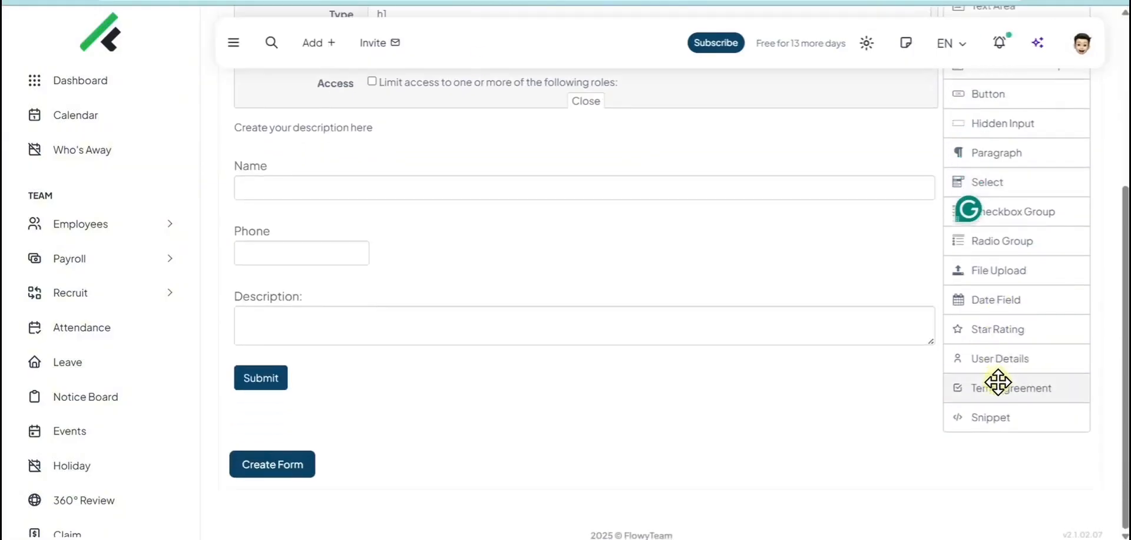
pyautogui.click(997, 328)
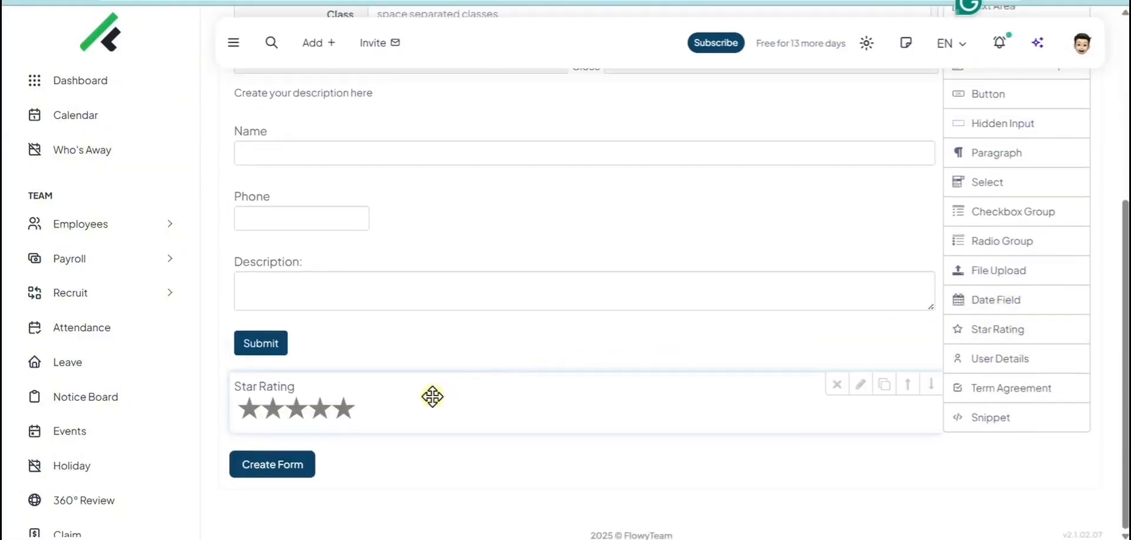
pyautogui.moveTo(433, 395); pyautogui.dragTo(406, 179)
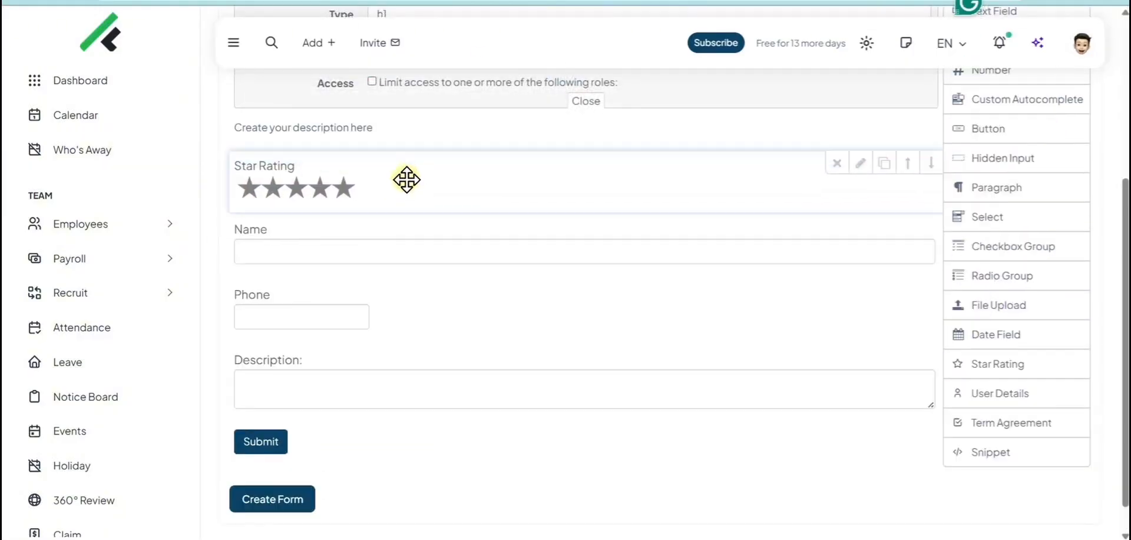
pyautogui.scroll(4, 416, 260)
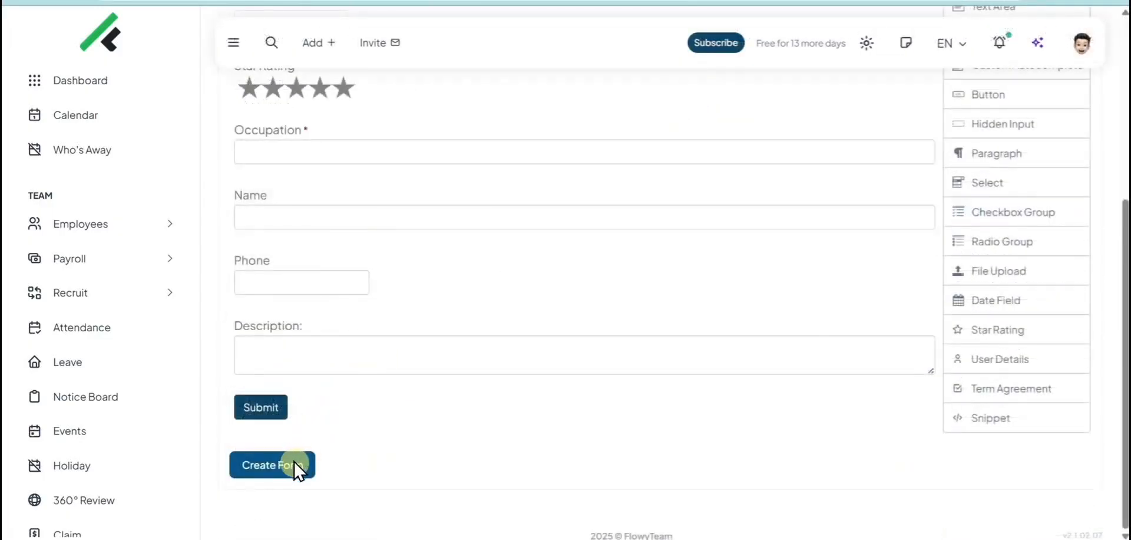
pyautogui.click(293, 466)
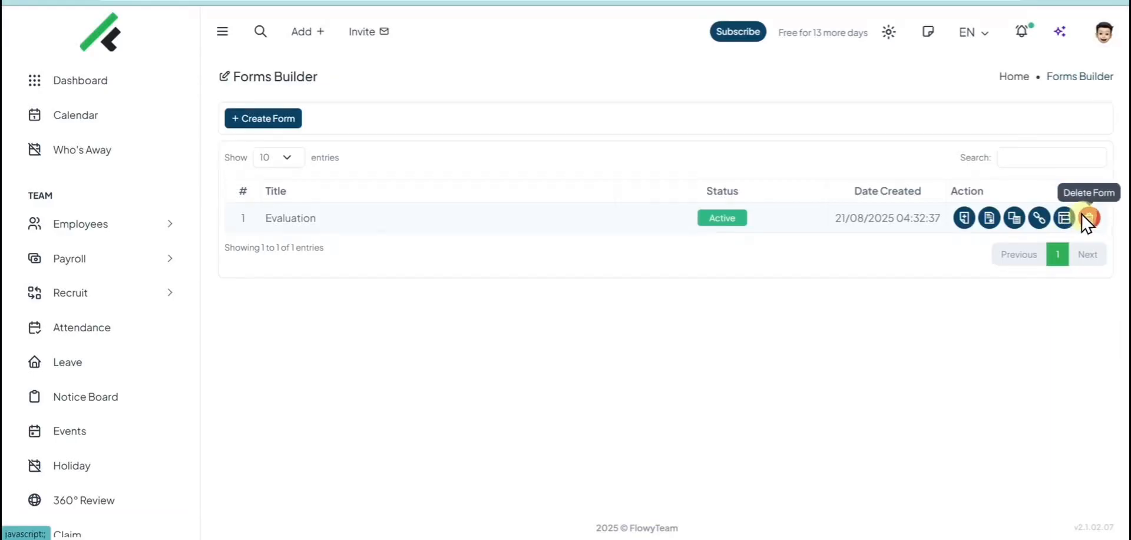
# Copy the Evaluation form's public link and open it in the tab showing the public ticket.
pyautogui.click(1039, 218)
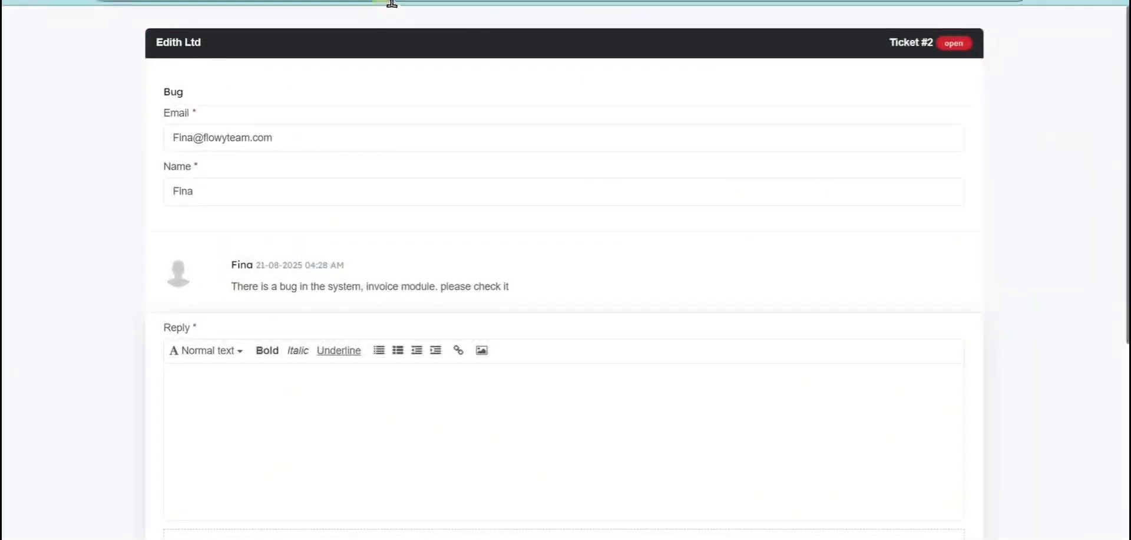
pyautogui.click(392, 3)
pyautogui.hotkey('ctrl', 'v')
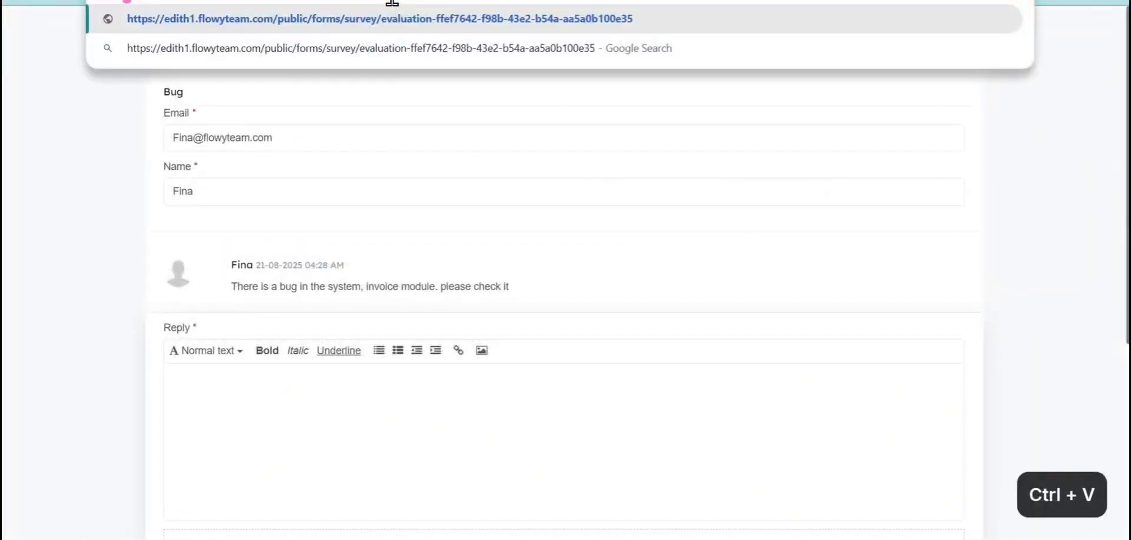
pyautogui.press('Return')
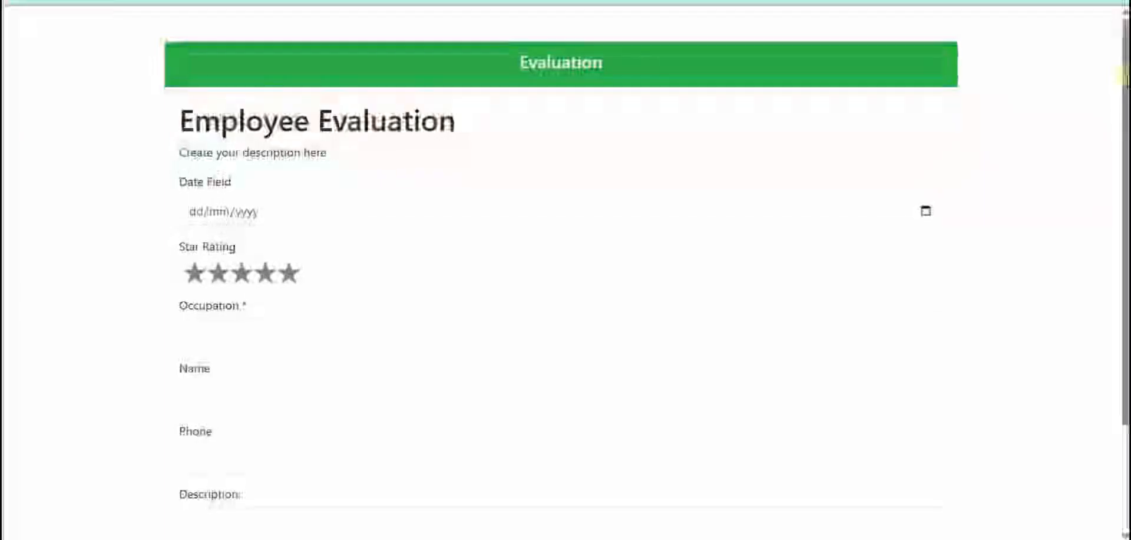
# Fill in the public form with the date 22/08/2025, a five-star rating and the occupation "Business Developer", and submit it.
pyautogui.moveTo(1125, 86); pyautogui.dragTo(1099, 100)
pyautogui.click(266, 187)
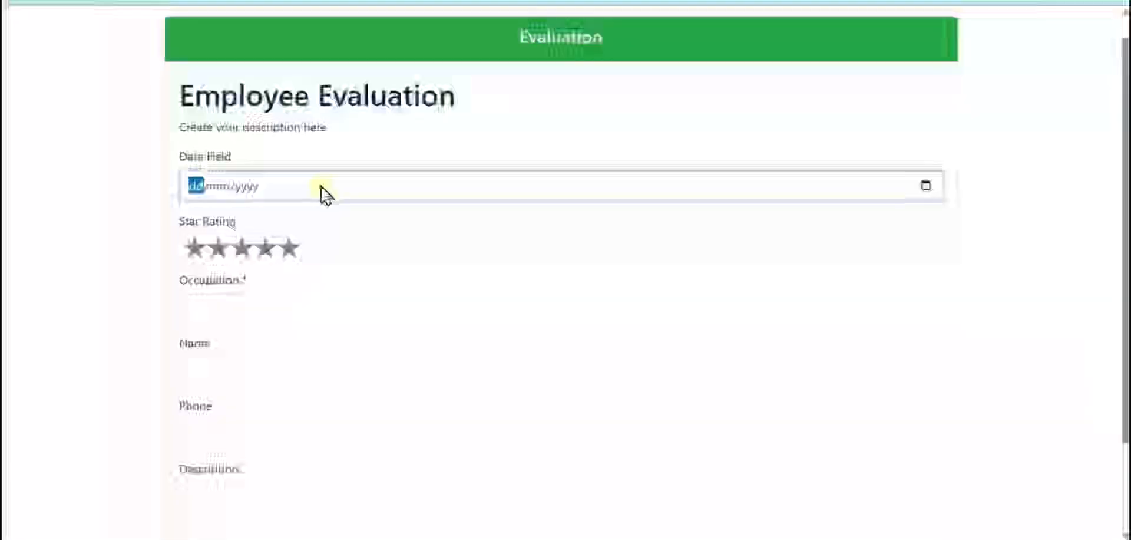
pyautogui.click(926, 187)
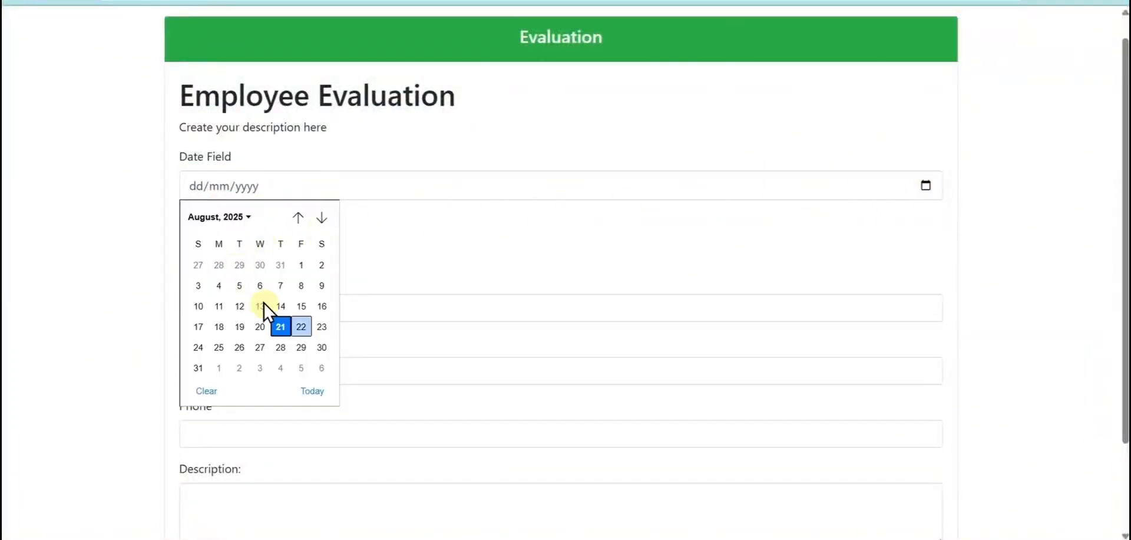
pyautogui.click(299, 323)
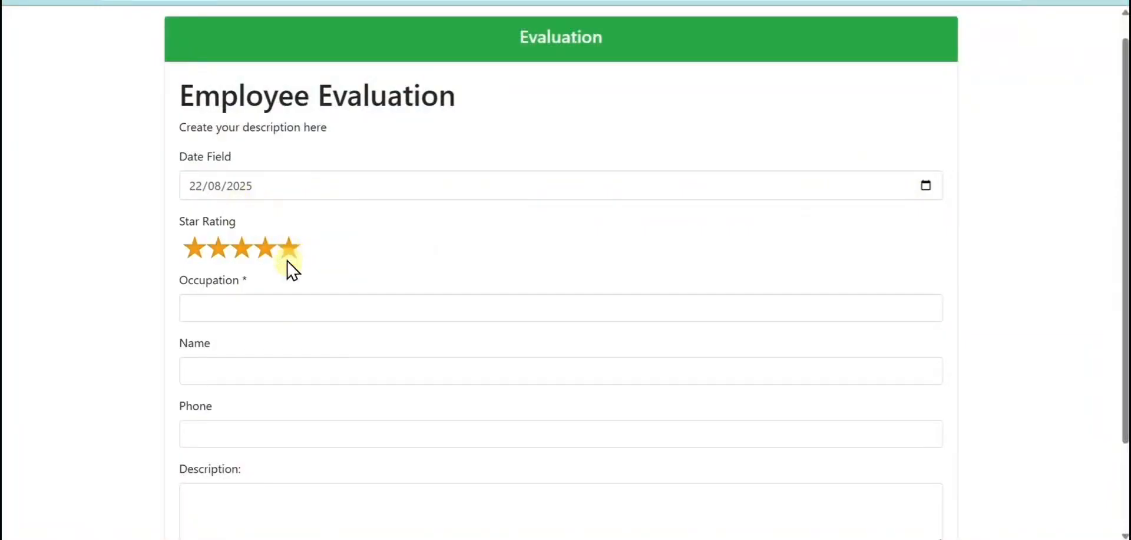
pyautogui.click(277, 315)
pyautogui.write('Business Developer')
pyautogui.scroll(-2, 232, 293)
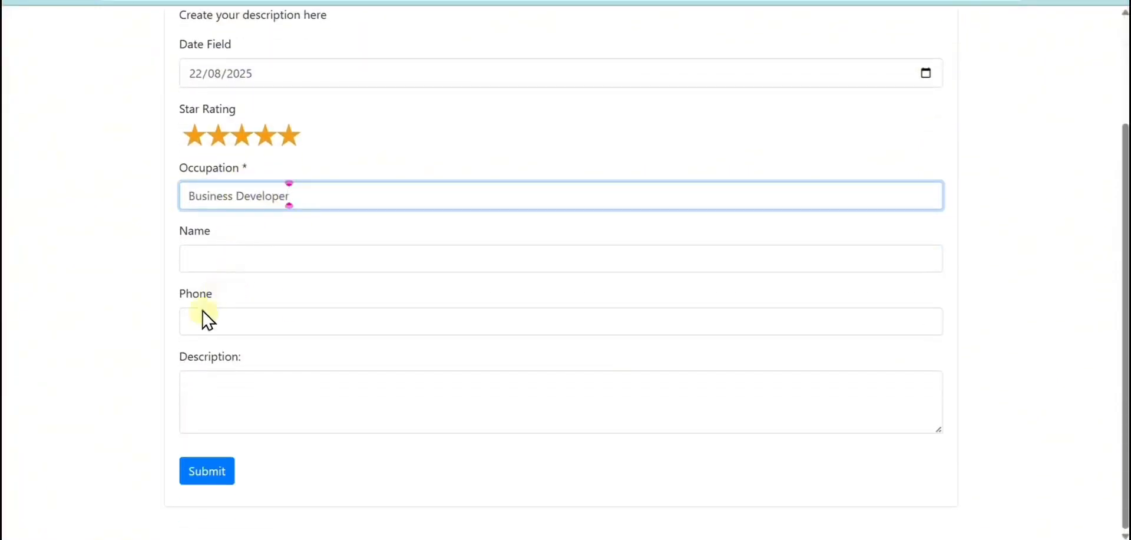
pyautogui.click(221, 473)
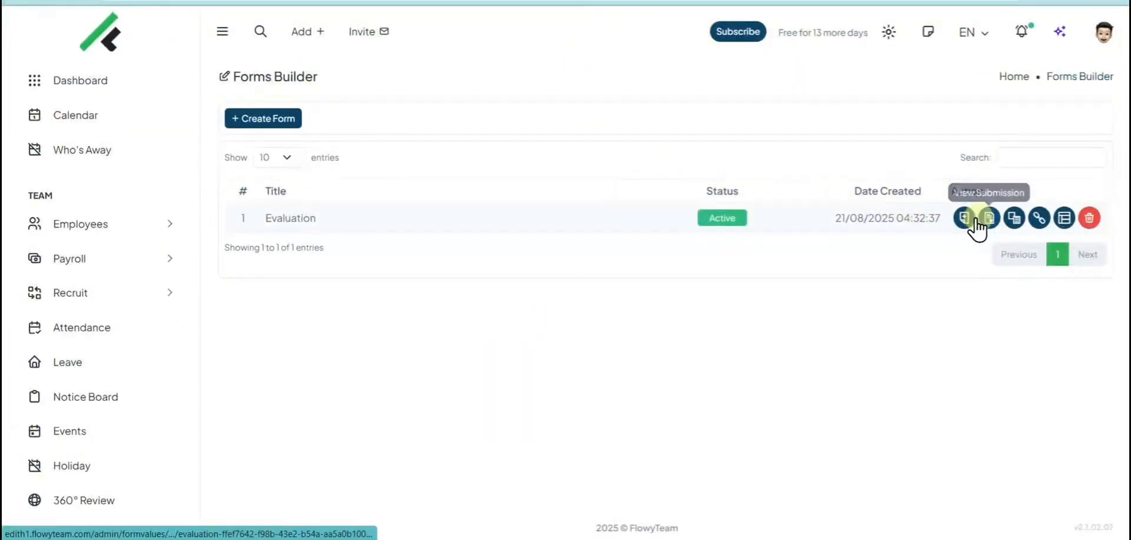
# View the Evaluation form's submissions and open the details of the submitted entry.
pyautogui.click(982, 219)
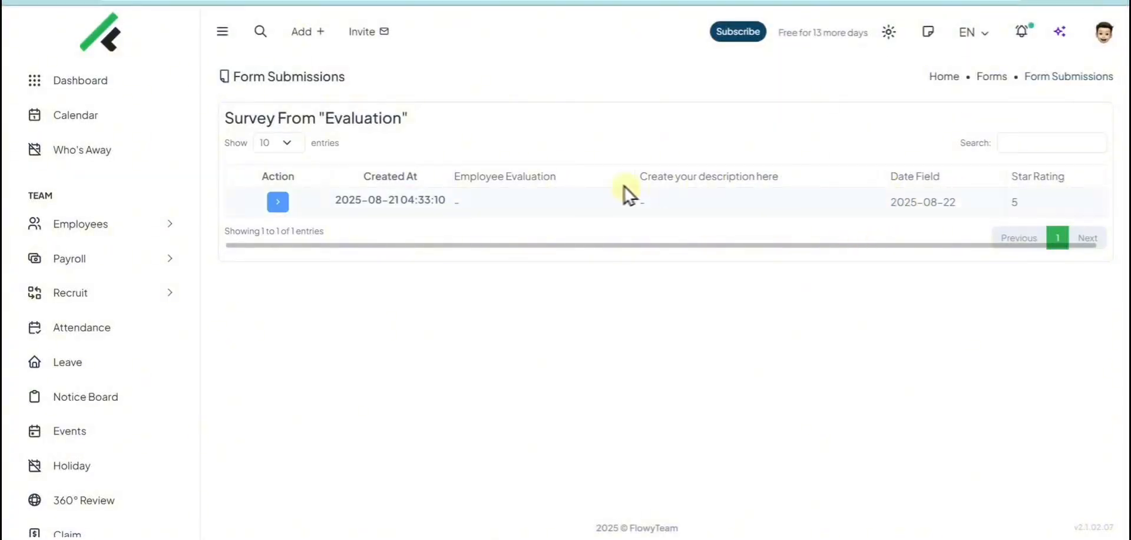
pyautogui.click(284, 206)
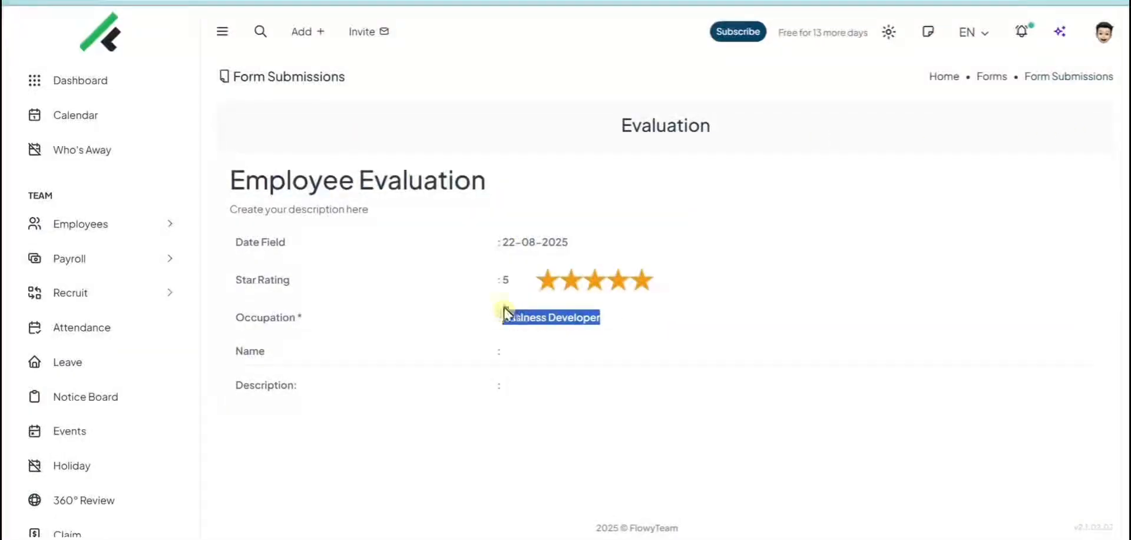
# Go to the Leads list and open the form for a new lead, down to its company details.
pyautogui.scroll(-10, 109, 200)
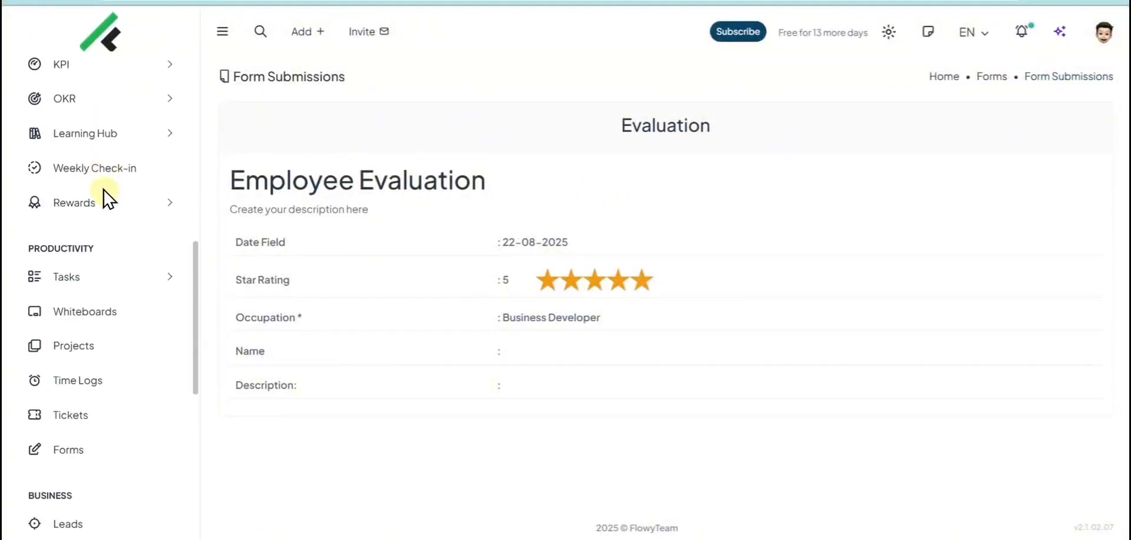
pyautogui.scroll(-5, 108, 200)
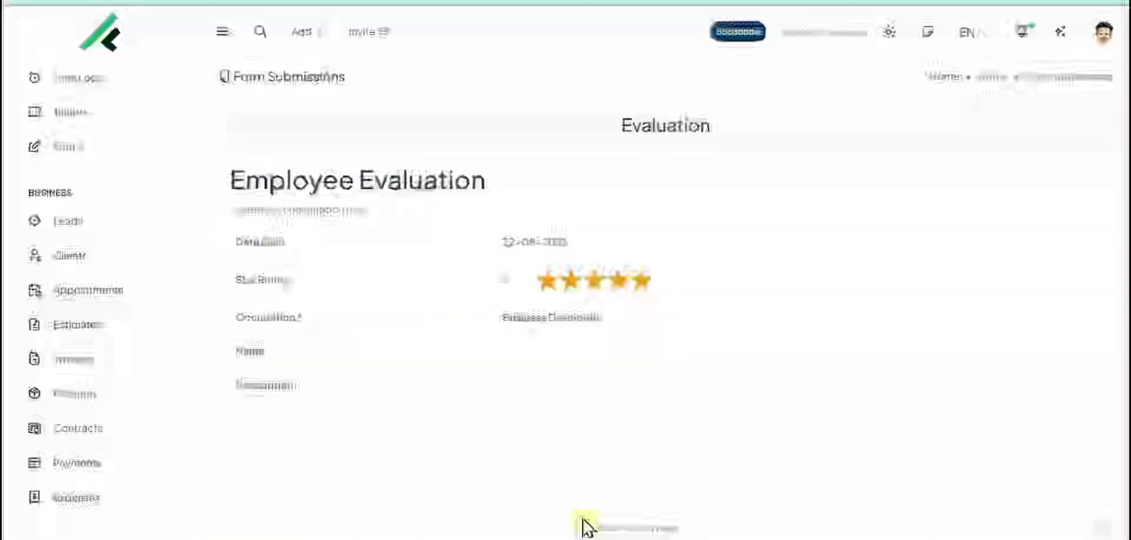
pyautogui.click(82, 224)
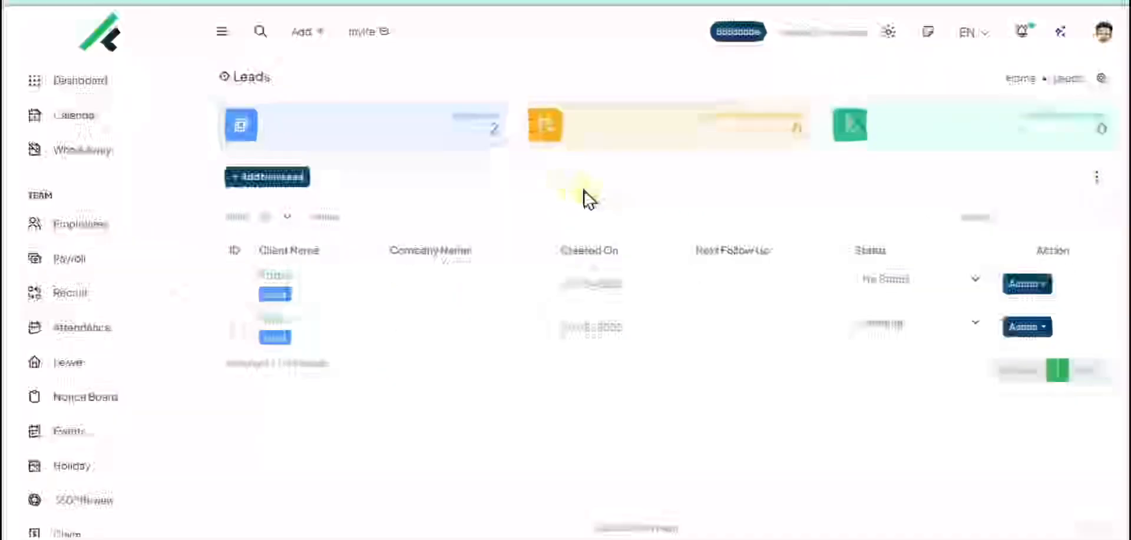
pyautogui.click(293, 182)
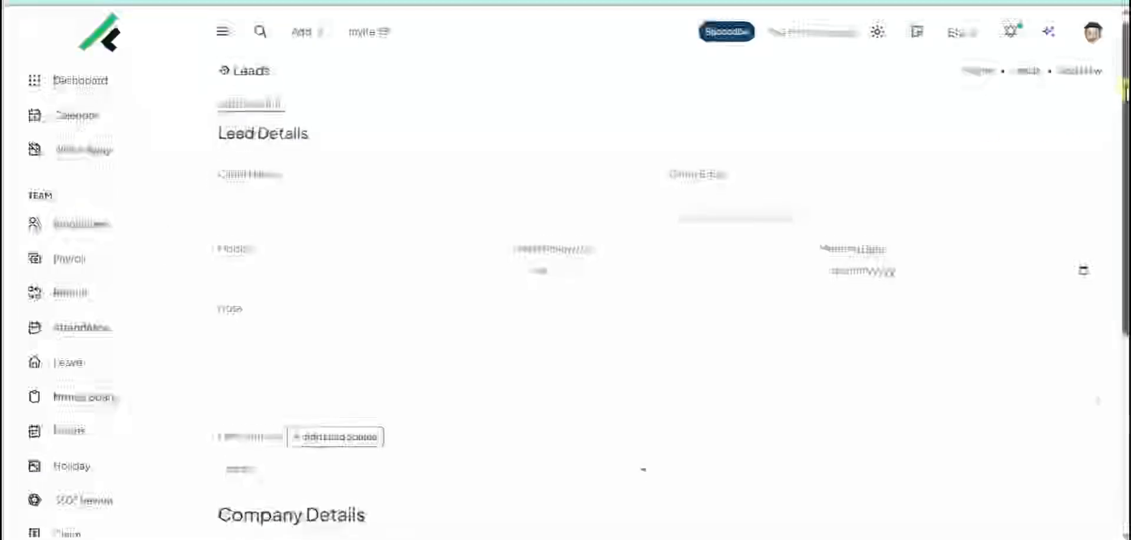
pyautogui.moveTo(1124, 86); pyautogui.dragTo(1125, 300)
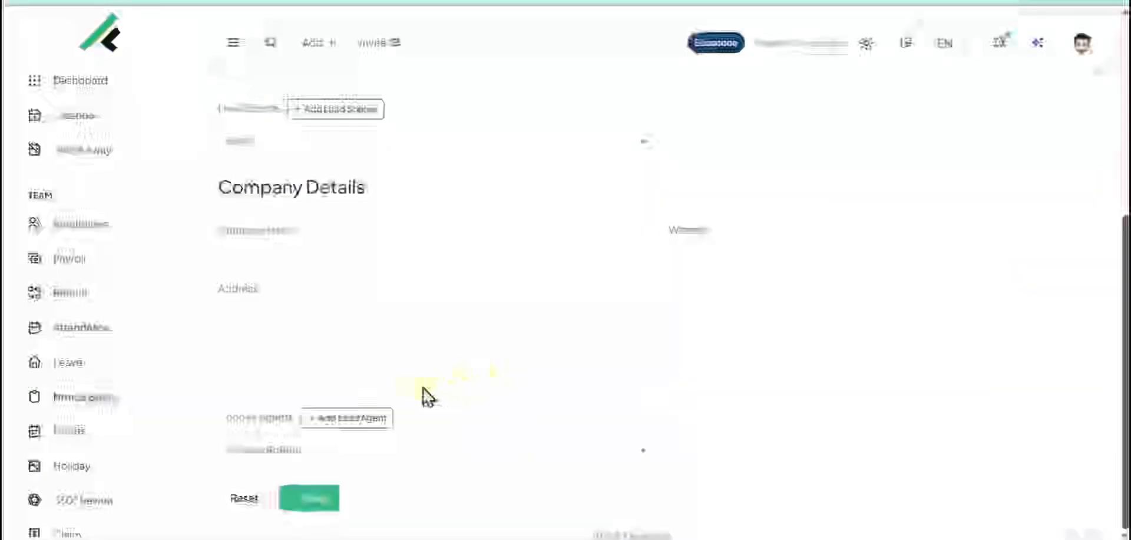
# Add another employee as a lead agent from the new lead form and save the selection.
pyautogui.click(361, 449)
pyautogui.click(330, 418)
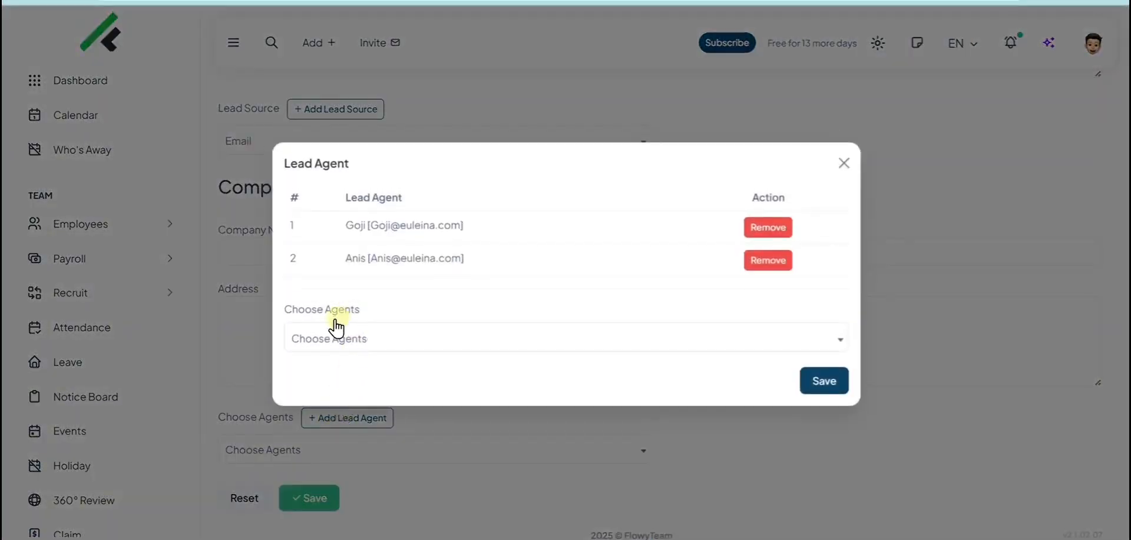
pyautogui.click(334, 326)
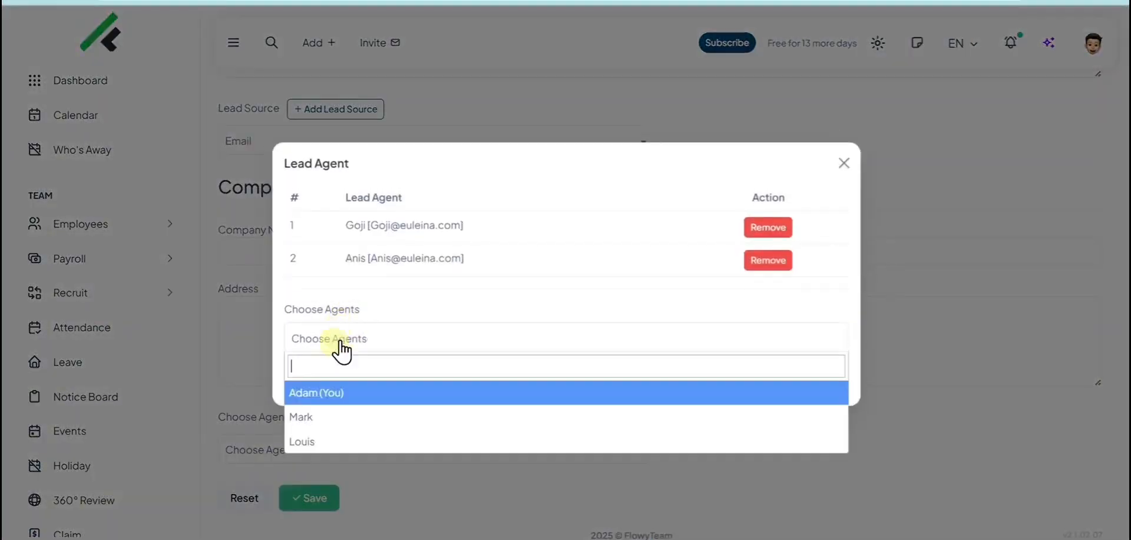
pyautogui.click(322, 417)
pyautogui.click(827, 380)
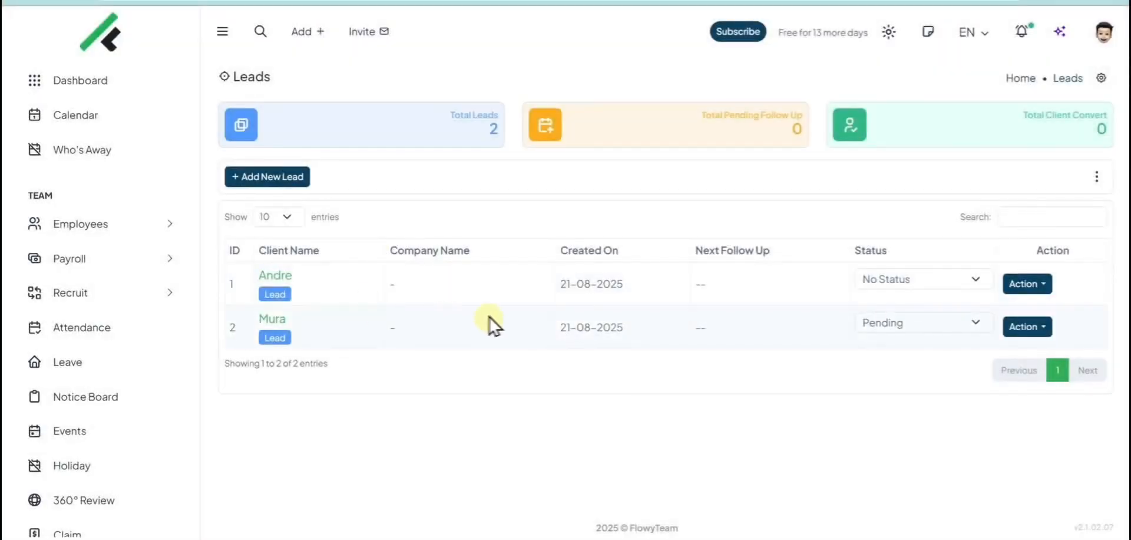
# Set the status of the first lead in the list to Converted and open that lead's details.
pyautogui.click(893, 281)
pyautogui.click(903, 355)
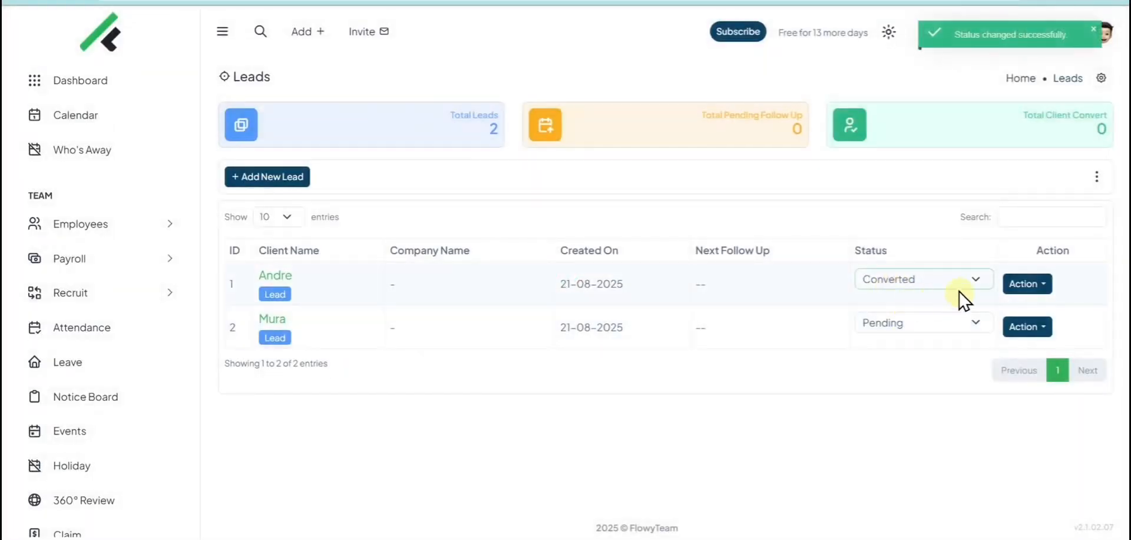
pyautogui.click(1010, 284)
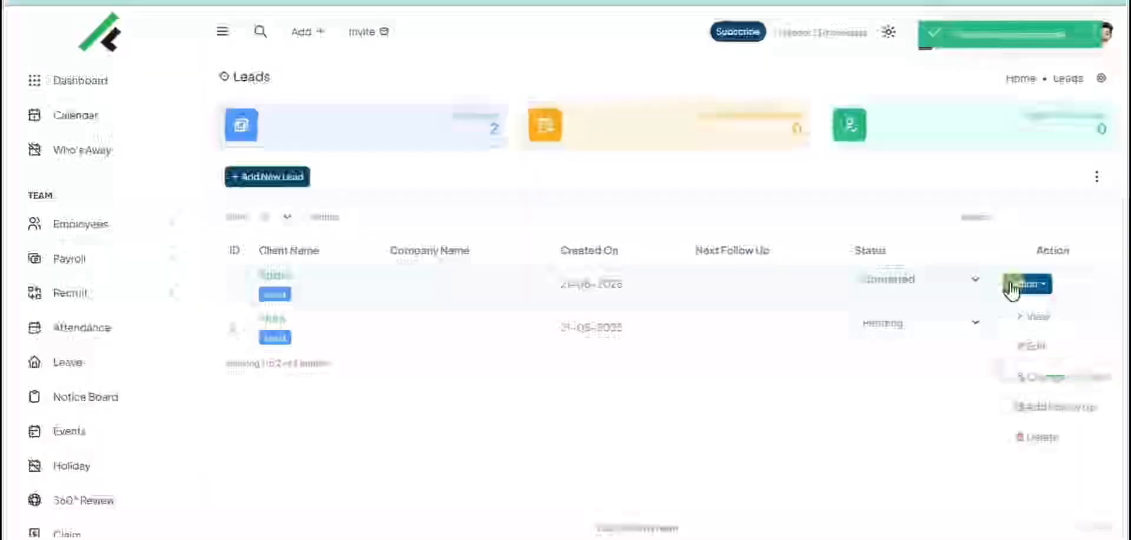
pyautogui.click(1017, 312)
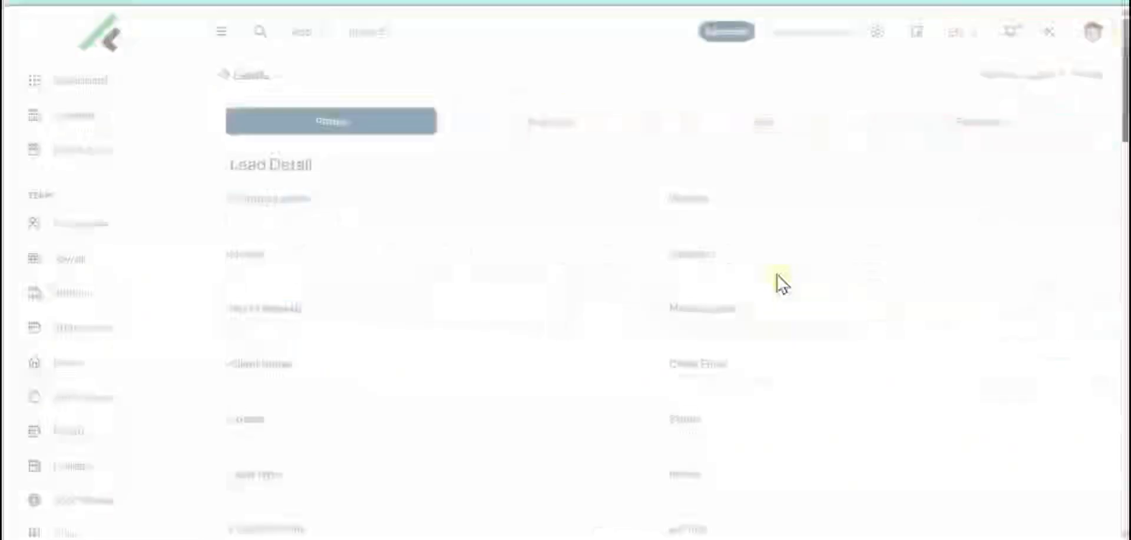
pyautogui.moveTo(1126, 35); pyautogui.dragTo(1095, 36)
# View the lead's proposals, look through the form for adding proposal info, and open the lead's files.
pyautogui.click(586, 109)
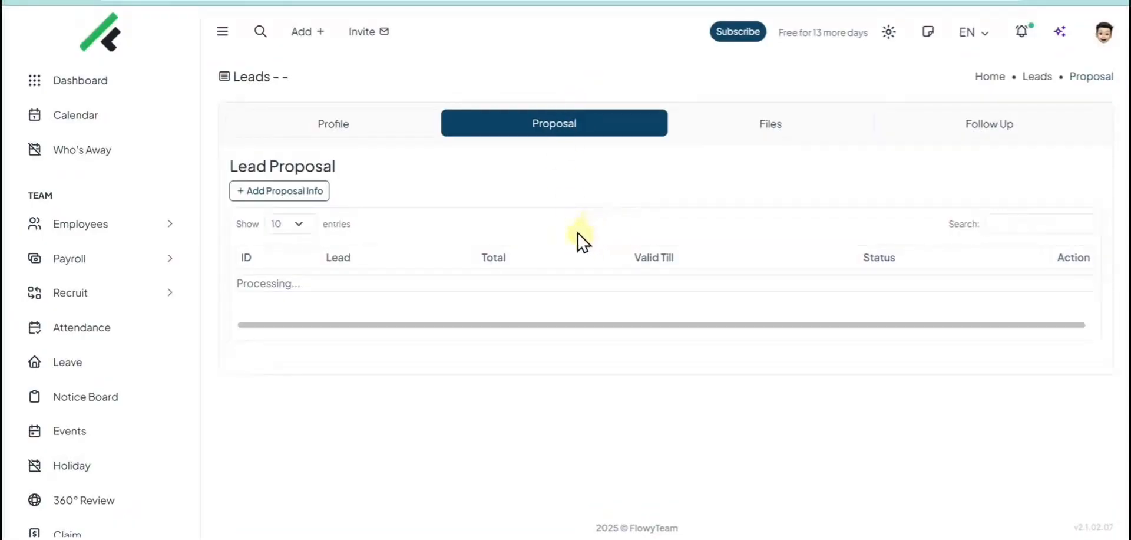
pyautogui.click(296, 194)
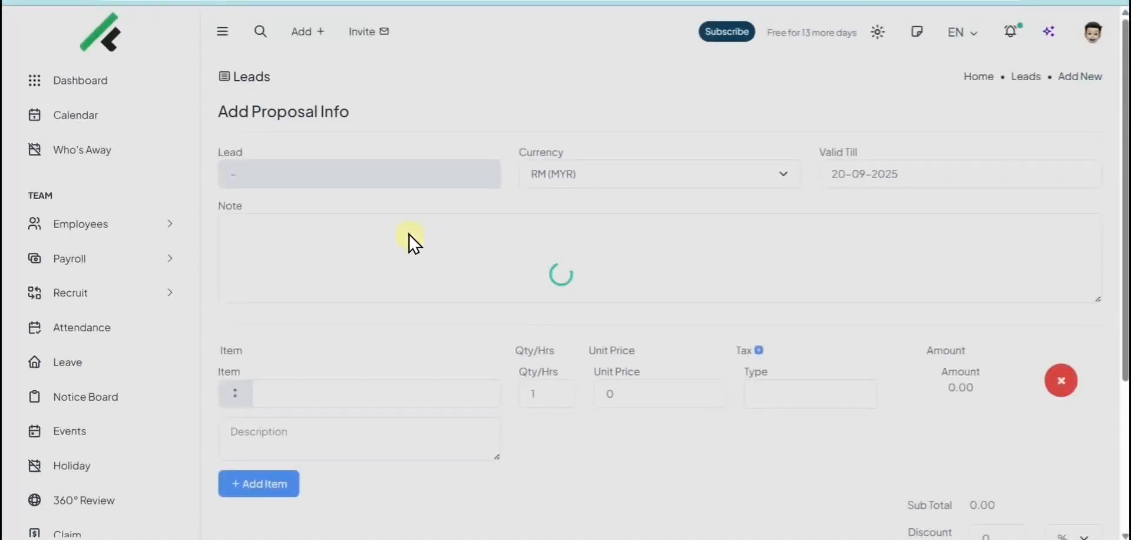
pyautogui.scroll(-4, 1125, 253)
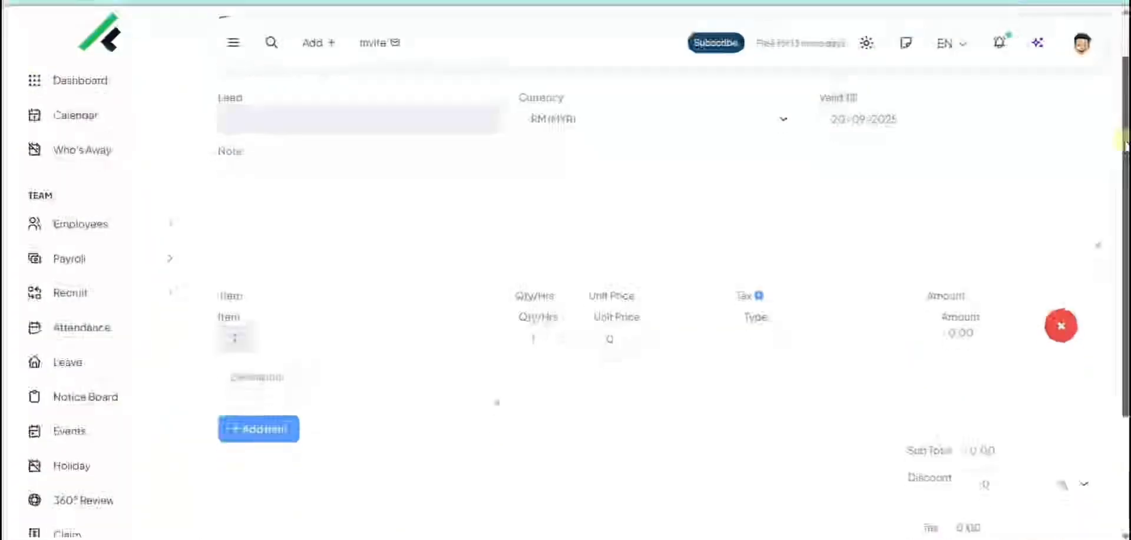
pyautogui.scroll(4, 1125, 253)
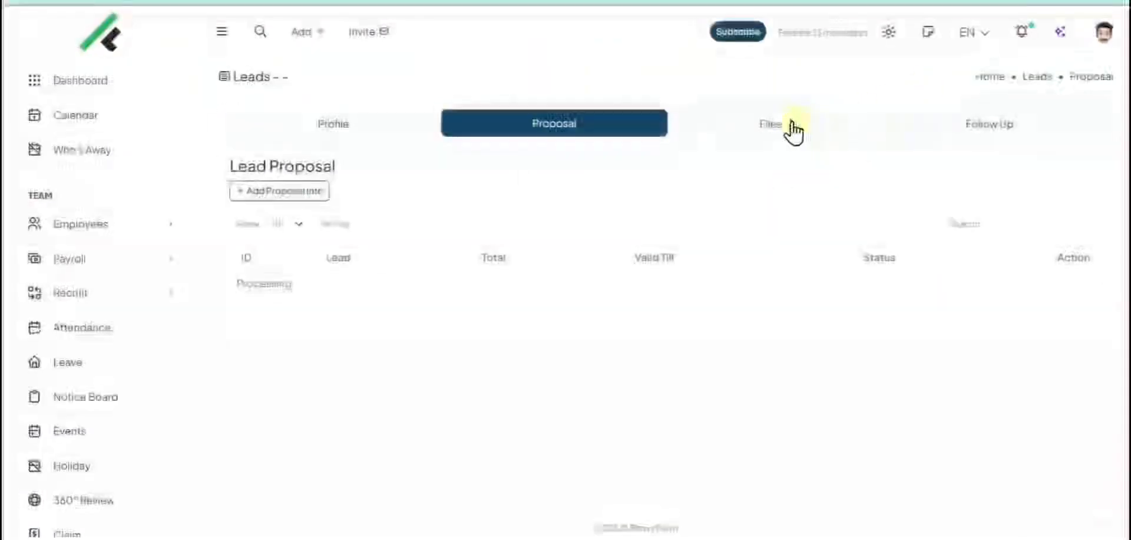
pyautogui.click(775, 126)
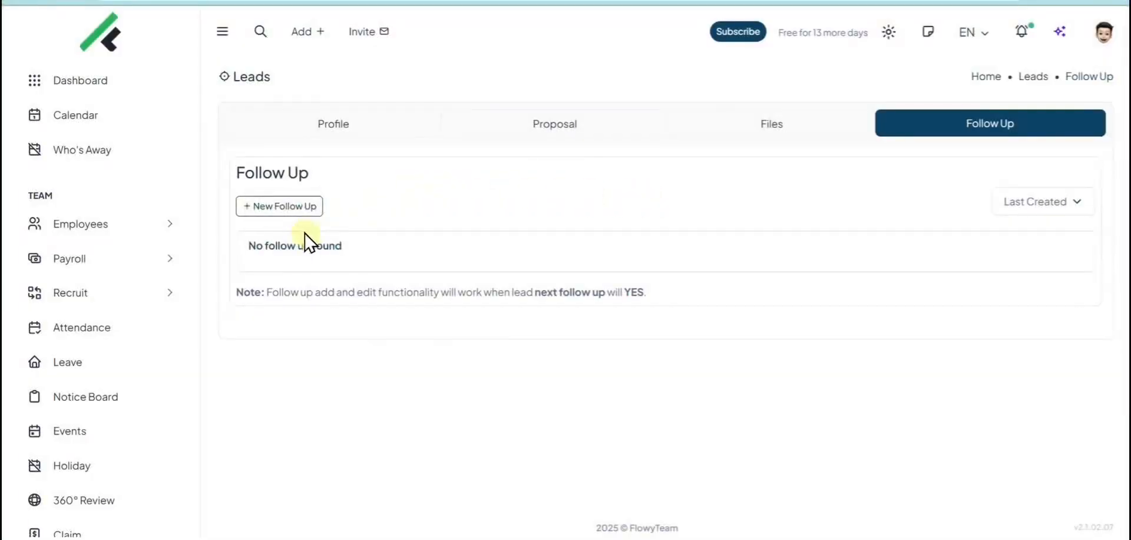
# Add a follow-up to the lead dated 08/29/2025 with the description "Bring Proposal" and save it.
pyautogui.click(288, 207)
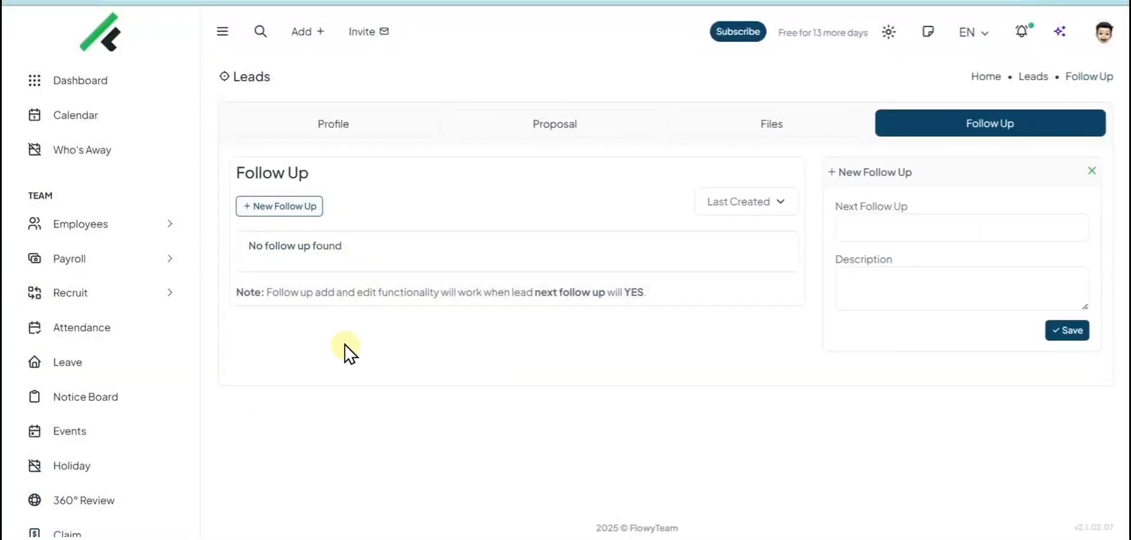
pyautogui.click(926, 222)
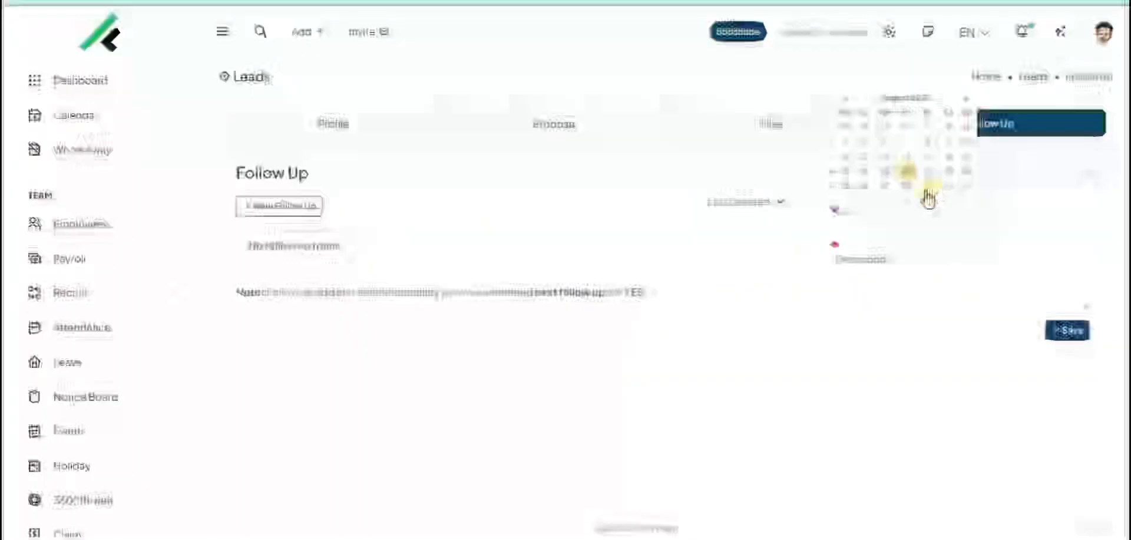
pyautogui.click(927, 186)
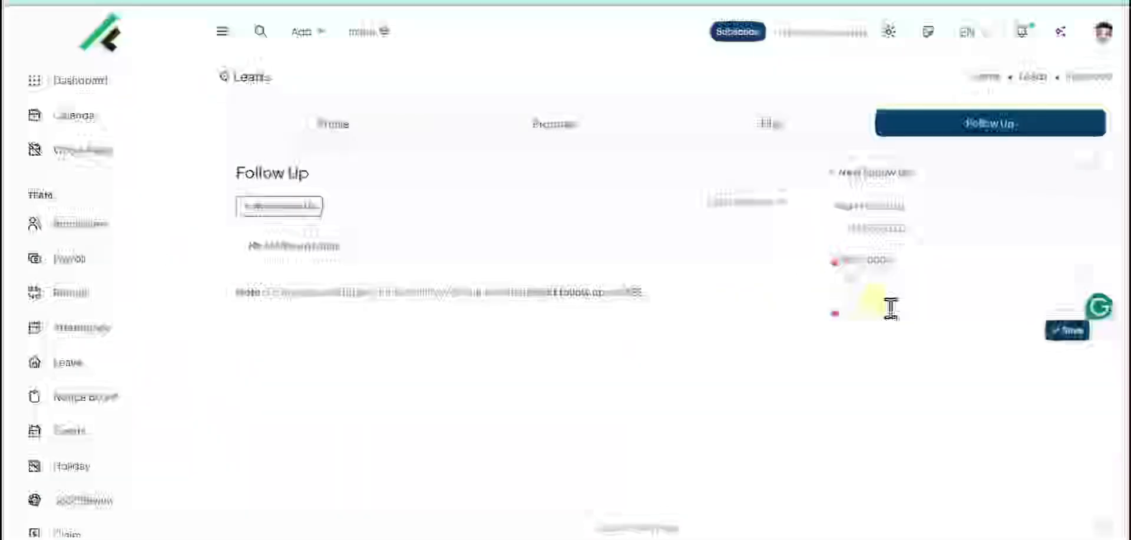
pyautogui.write('Bring P')
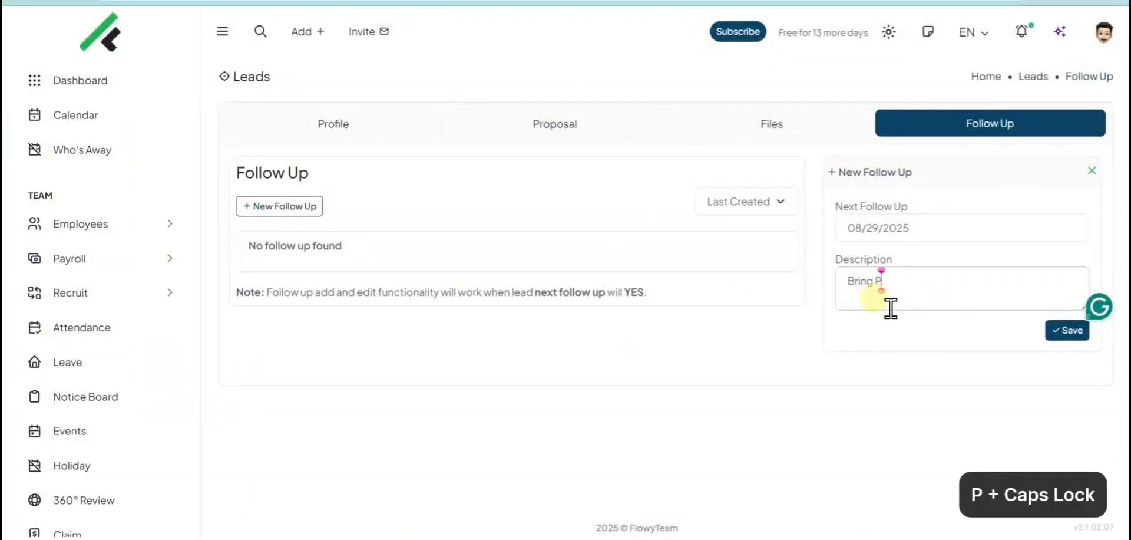
pyautogui.write('roposal')
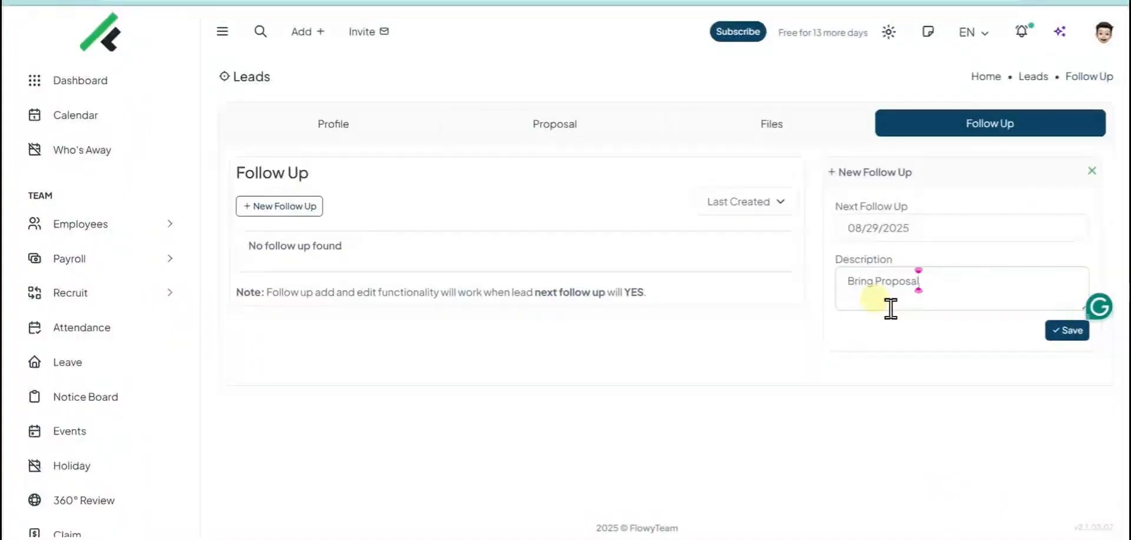
pyautogui.click(1060, 327)
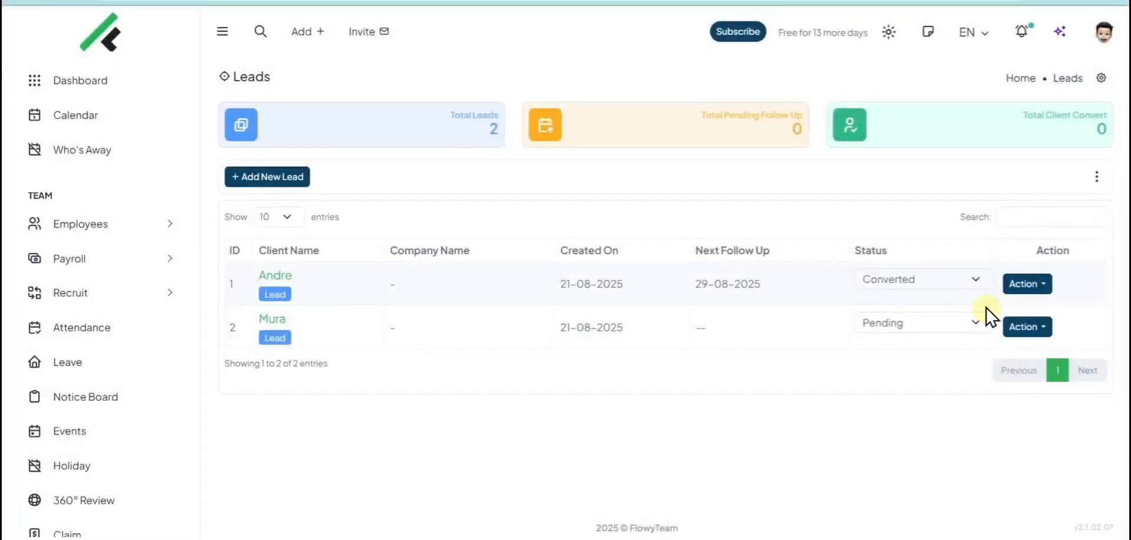
# Go to the Clients list and look over the new client form and the client invitation dialog.
pyautogui.click(1009, 287)
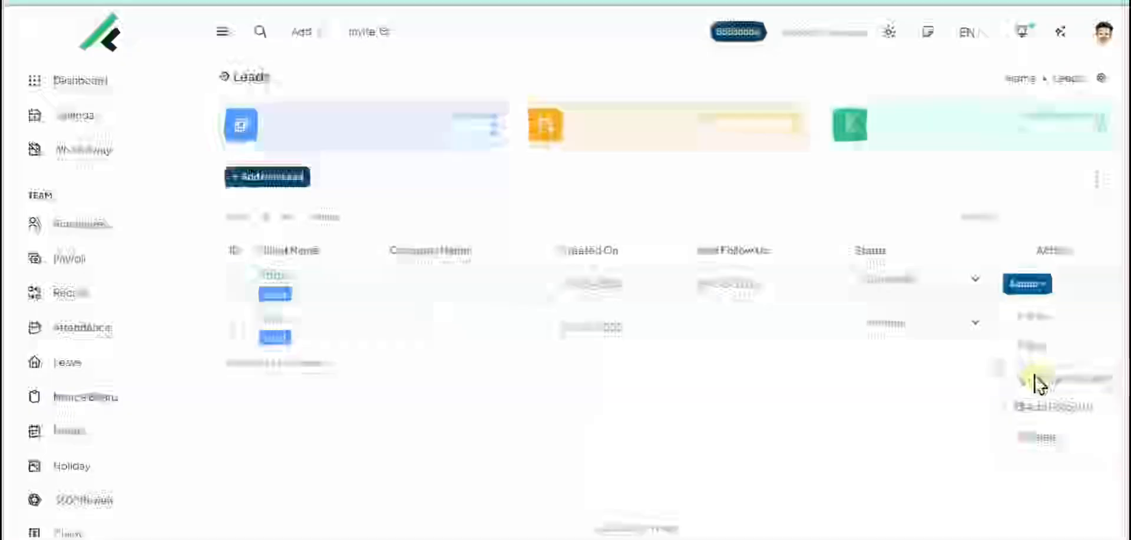
pyautogui.scroll(-15, 114, 203)
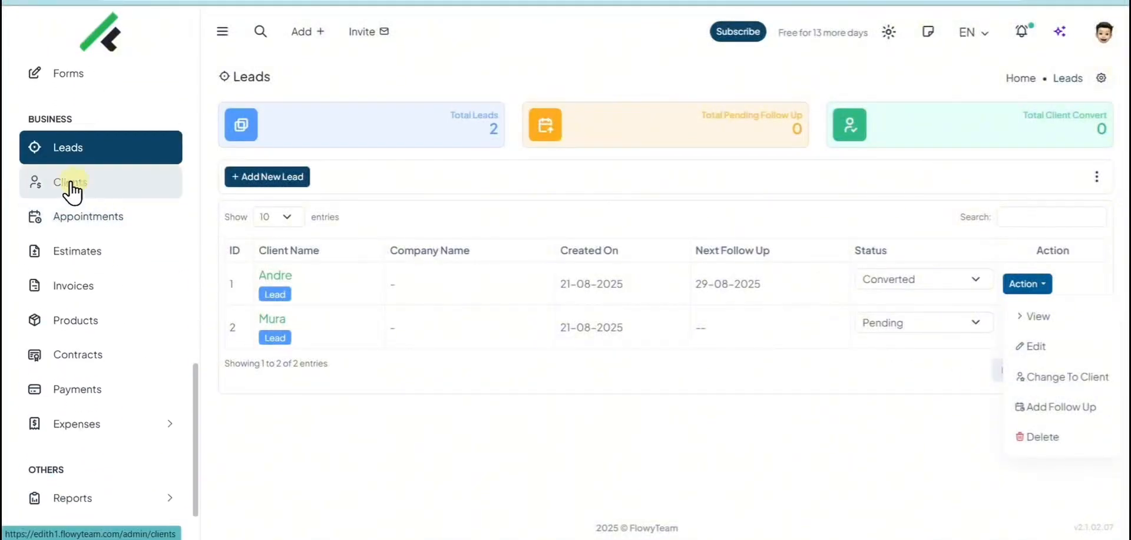
pyautogui.click(68, 179)
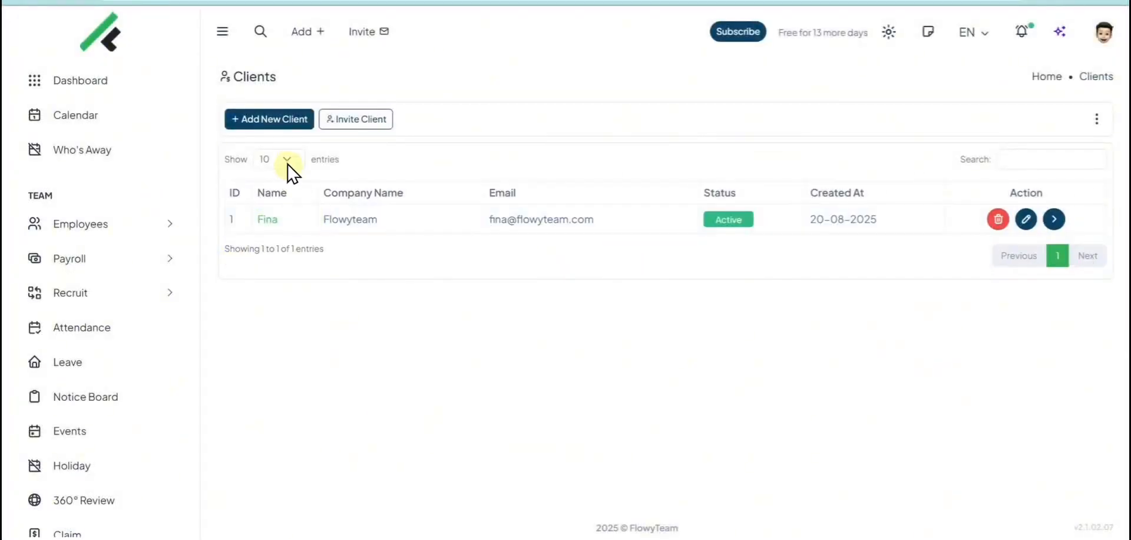
pyautogui.click(280, 121)
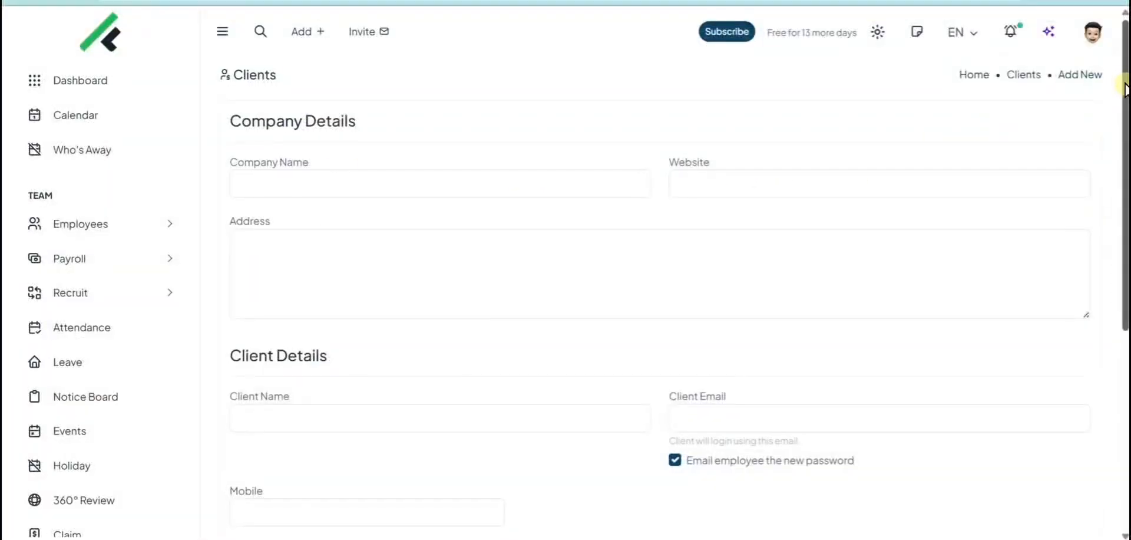
pyautogui.moveTo(1124, 82); pyautogui.dragTo(1090, 183)
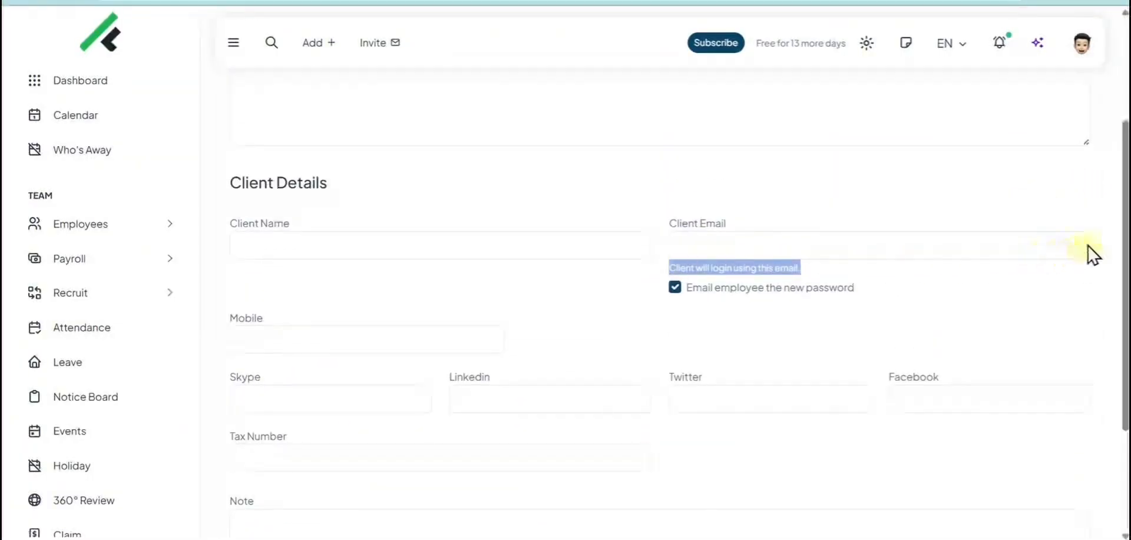
pyautogui.moveTo(1124, 242); pyautogui.dragTo(1108, 118)
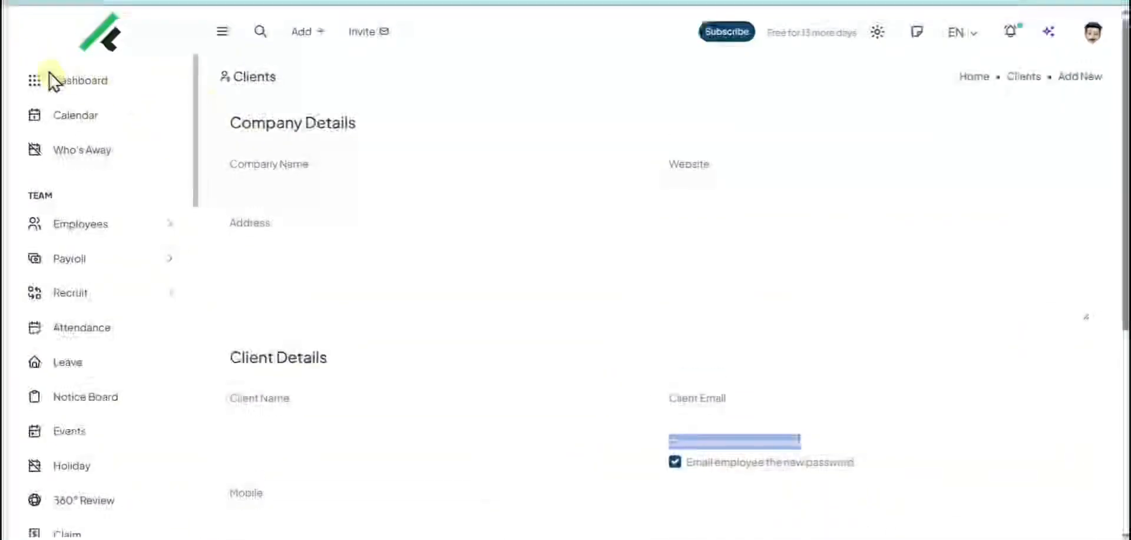
pyautogui.click(9, 1)
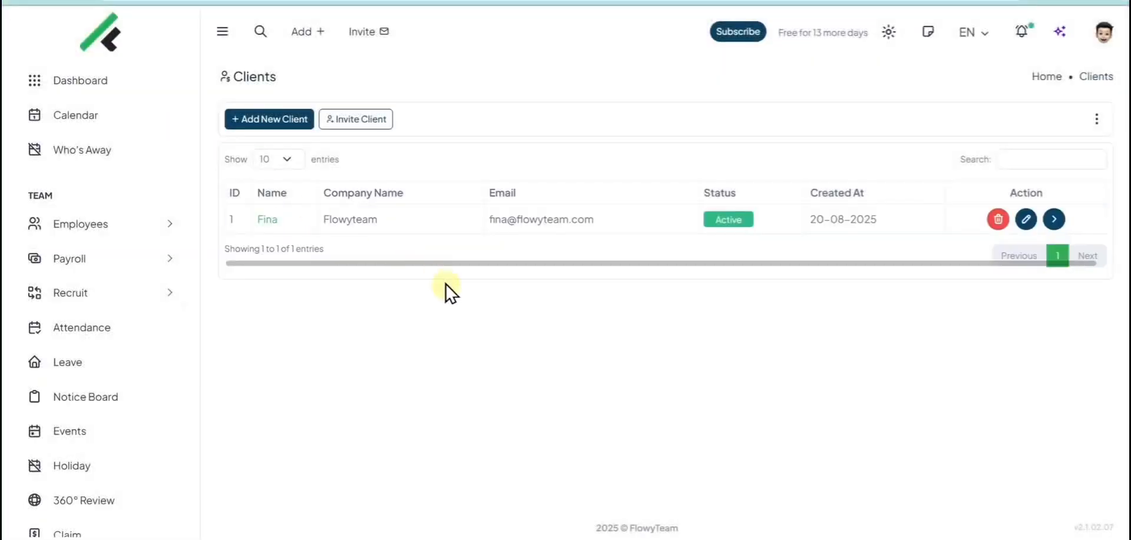
pyautogui.click(375, 116)
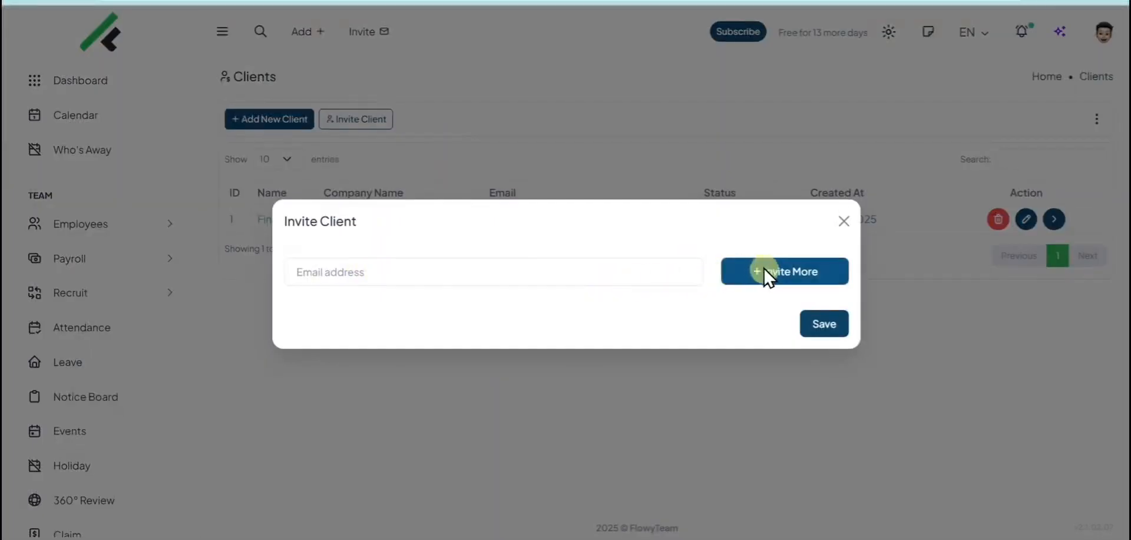
pyautogui.click(843, 221)
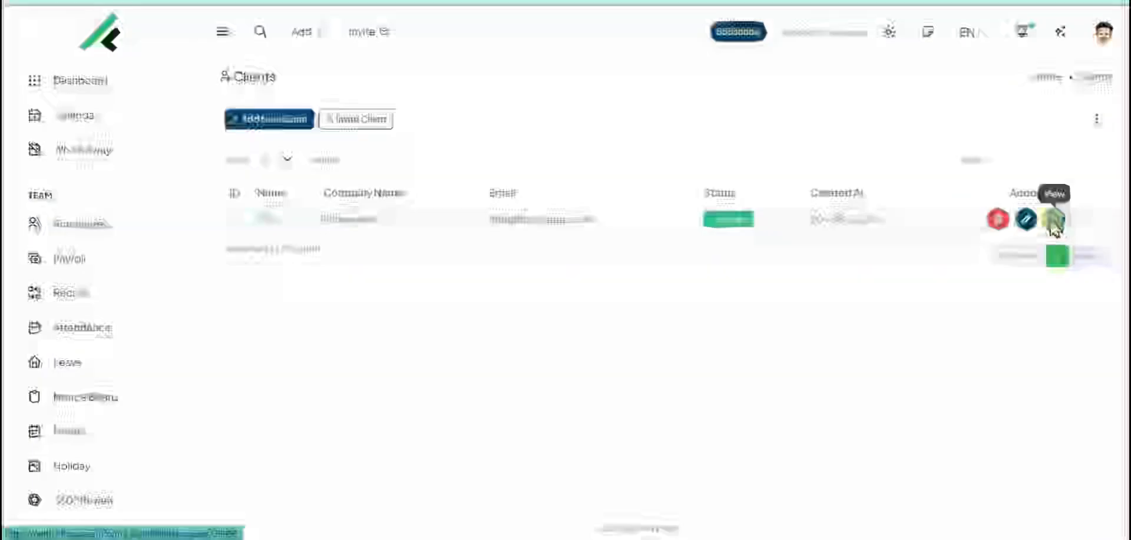
# Open the existing client's details and view the linked projects and invoices.
pyautogui.click(1053, 220)
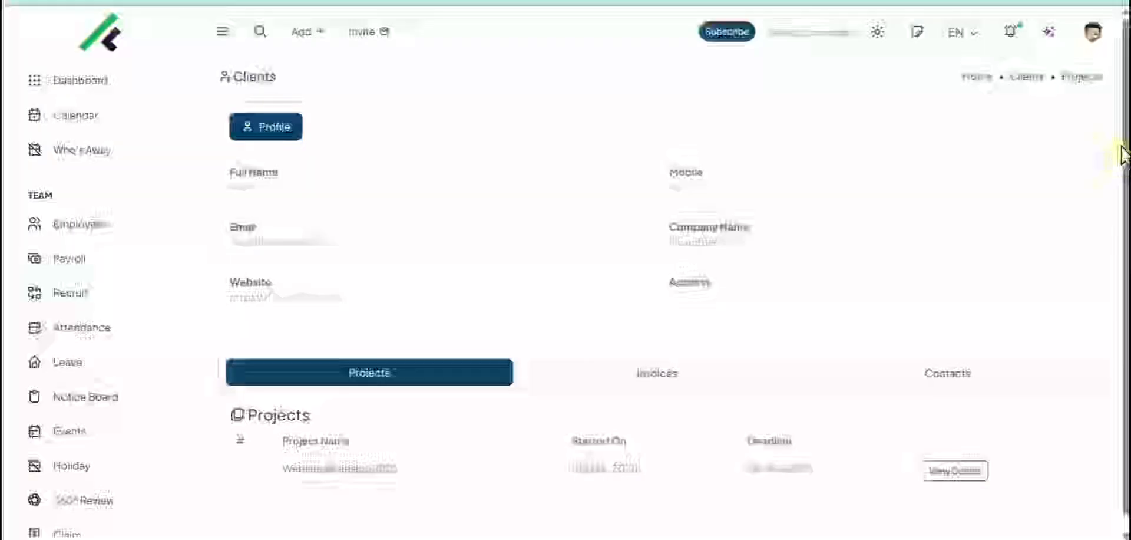
pyautogui.moveTo(1126, 150); pyautogui.dragTo(1126, 175)
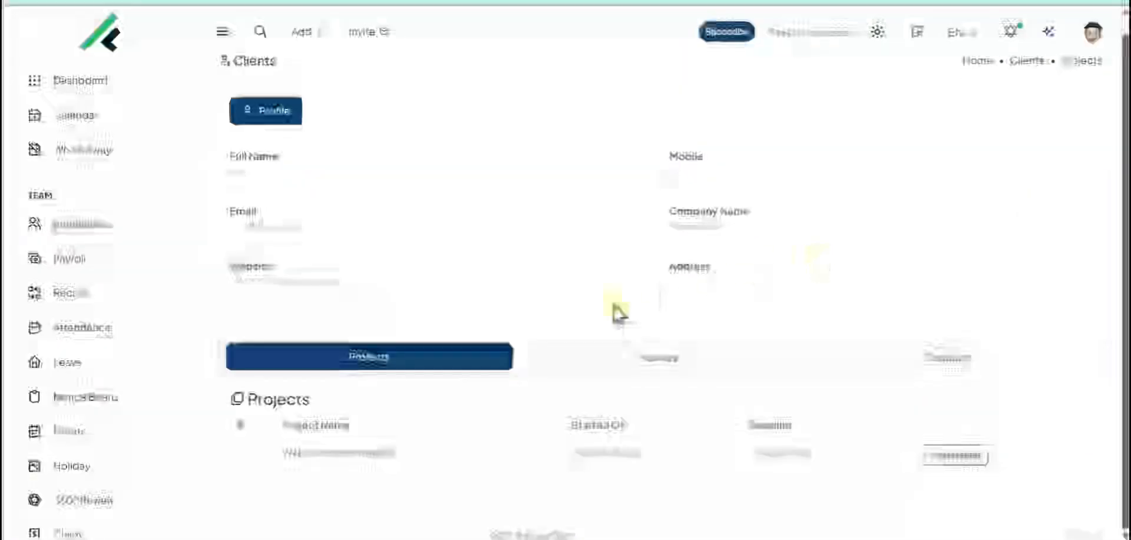
pyautogui.click(602, 355)
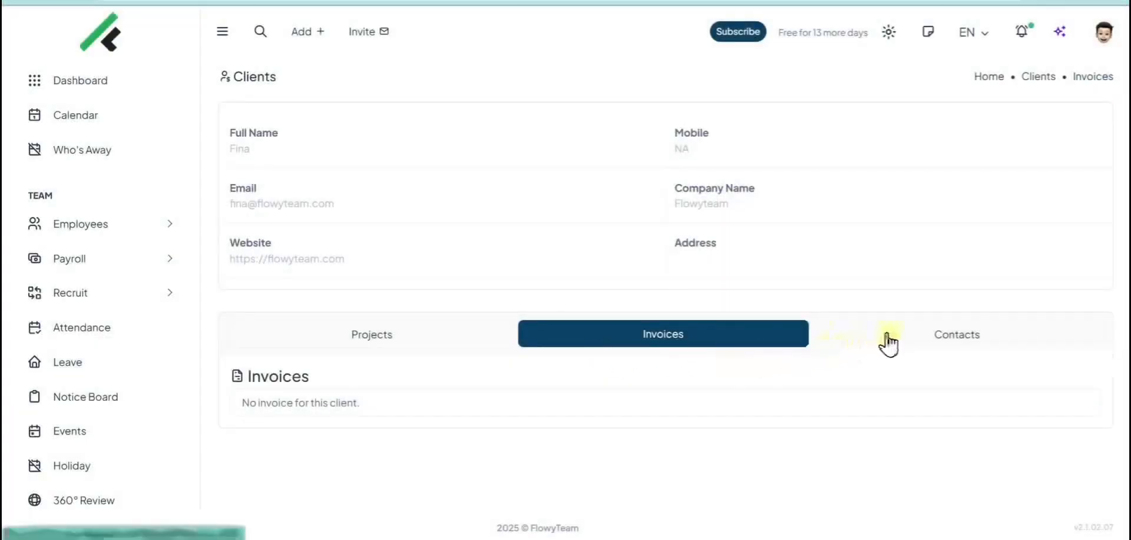
# Add a contact to the client with the contact's name, phone number and email, and save it.
pyautogui.click(888, 342)
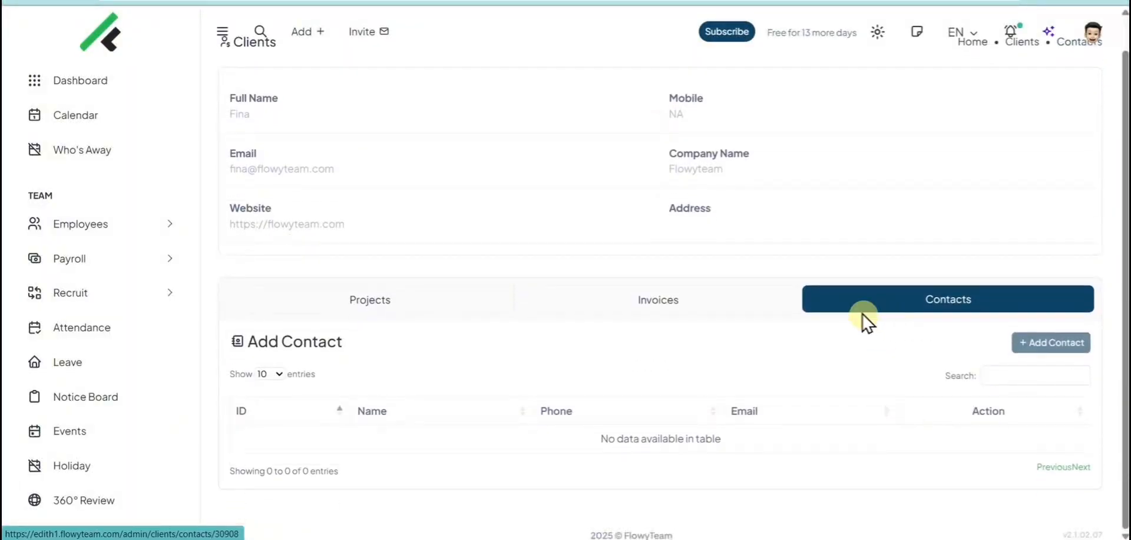
pyautogui.click(1019, 346)
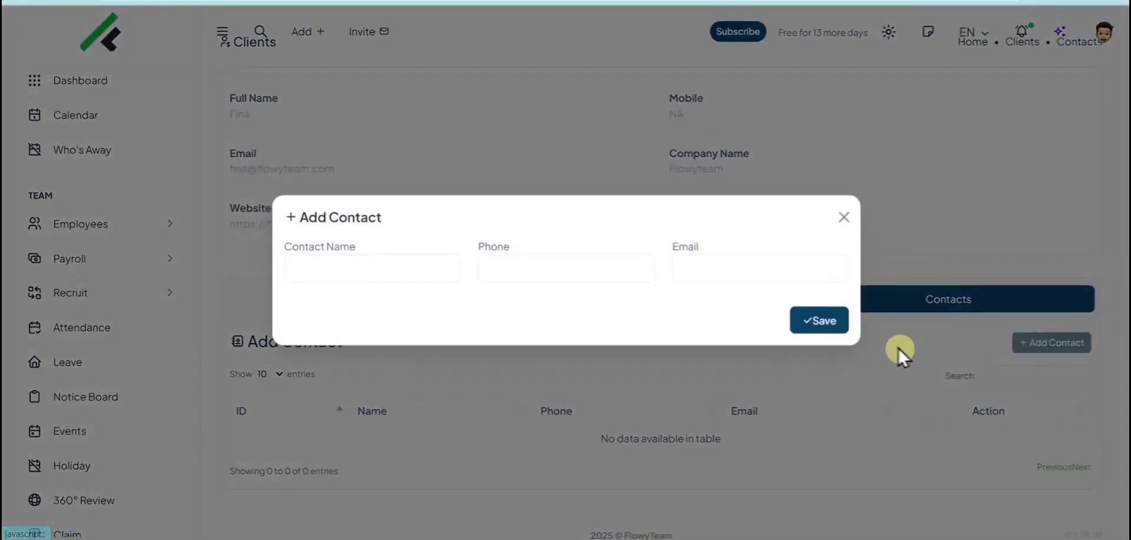
pyautogui.click(804, 323)
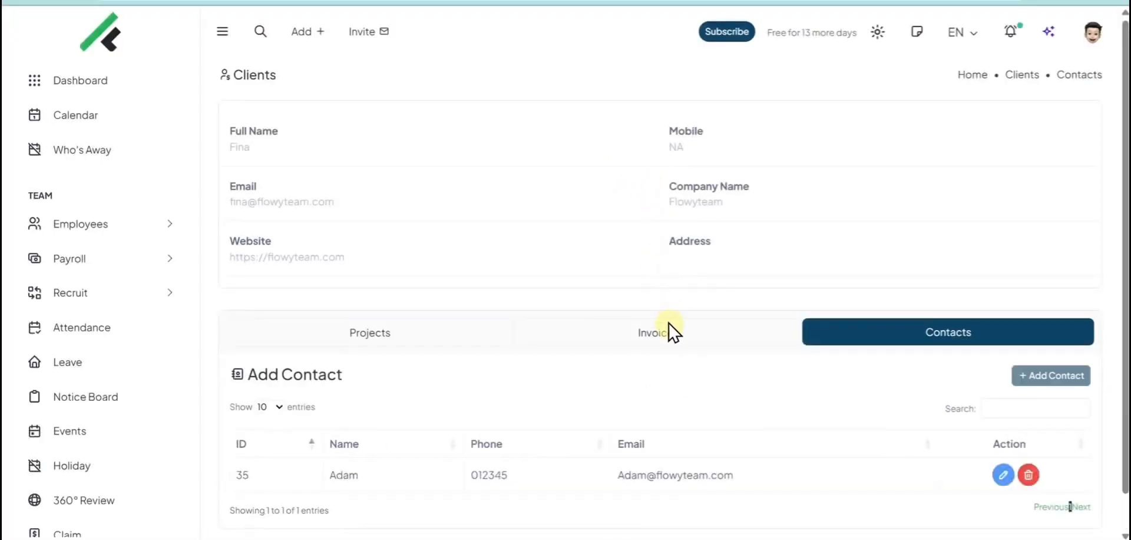
pyautogui.scroll(-1, 759, 371)
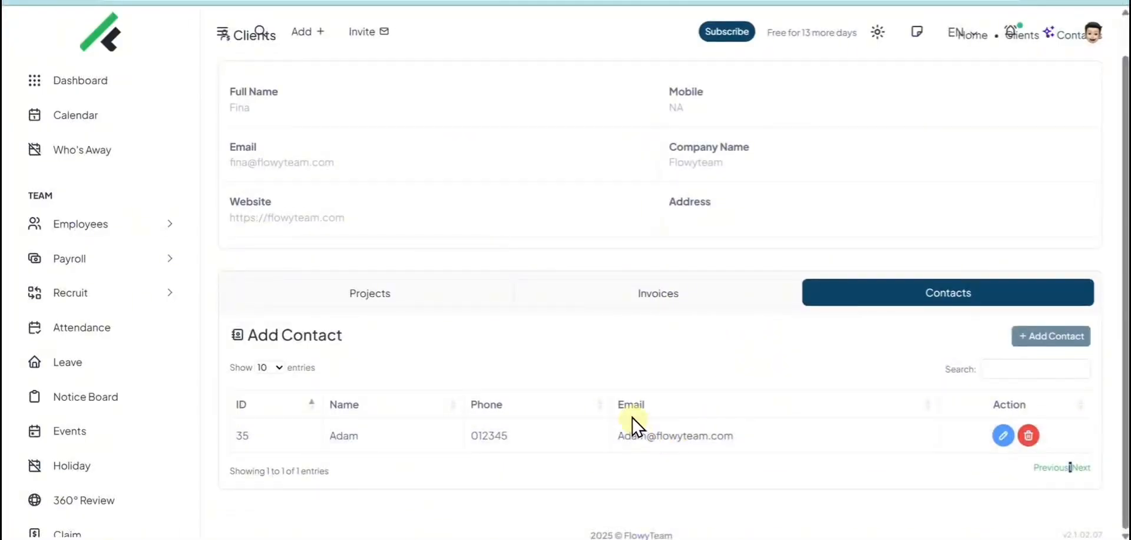
pyautogui.scroll(1, 353, 89)
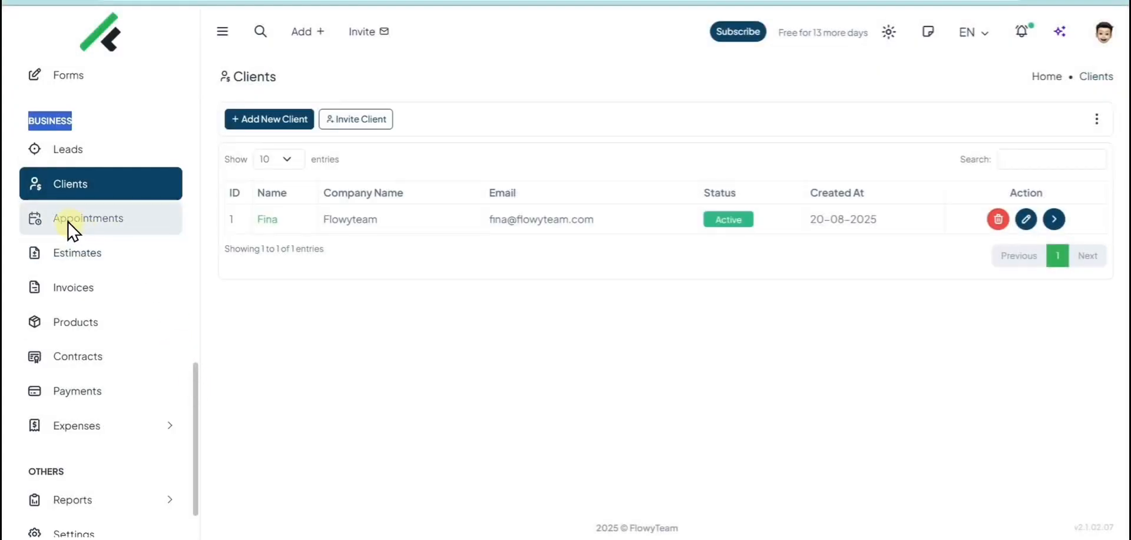
# Go to the Appointments page in the employee account's Business section.
pyautogui.click(142, 232)
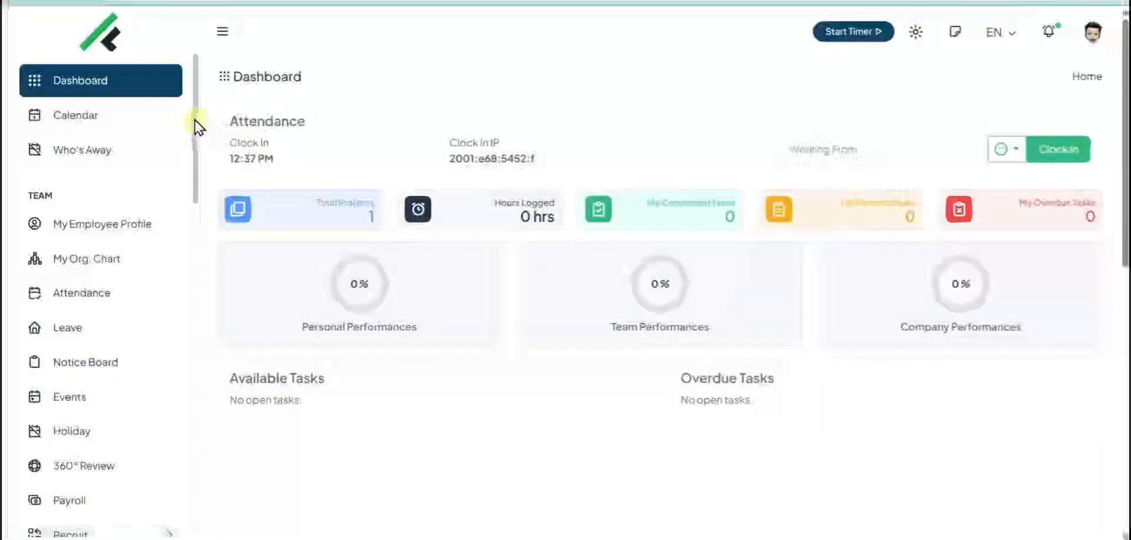
pyautogui.scroll(-6, 187, 176)
pyautogui.scroll(-4, 184, 277)
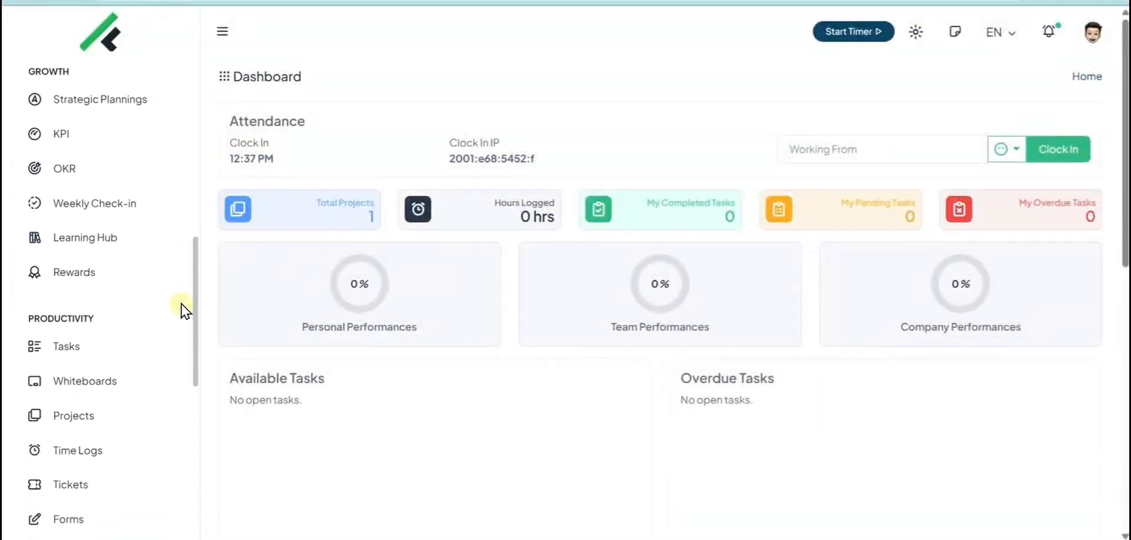
pyautogui.scroll(6, 177, 277)
pyautogui.scroll(3, 165, 201)
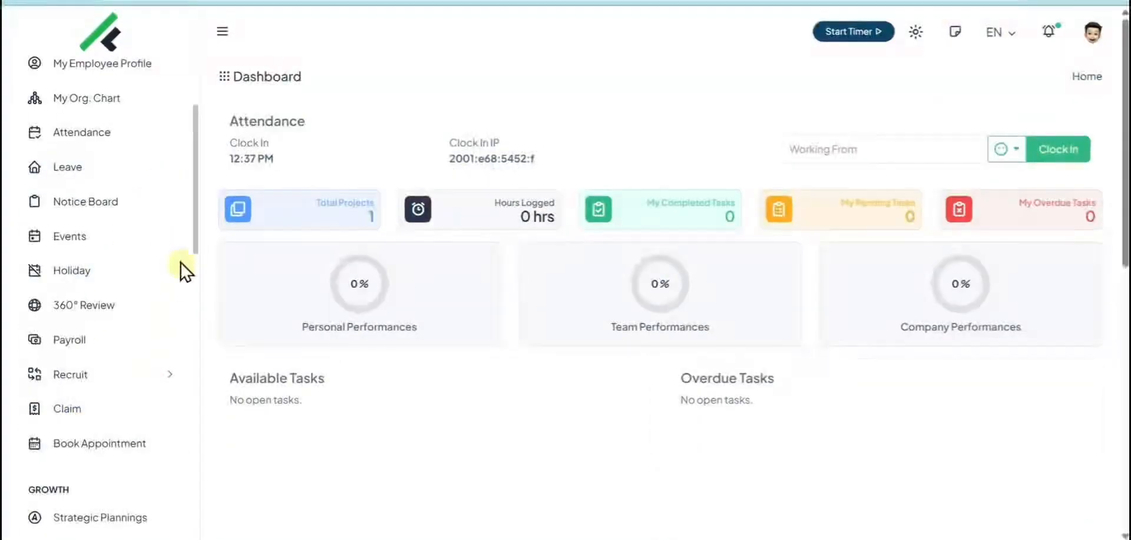
pyautogui.moveTo(198, 171); pyautogui.dragTo(182, 414)
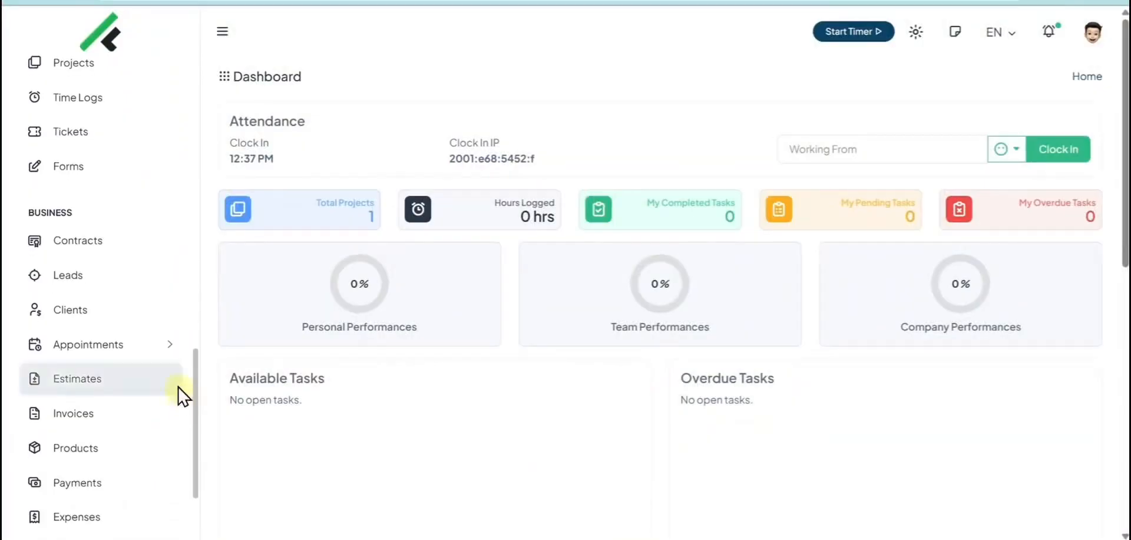
pyautogui.click(132, 357)
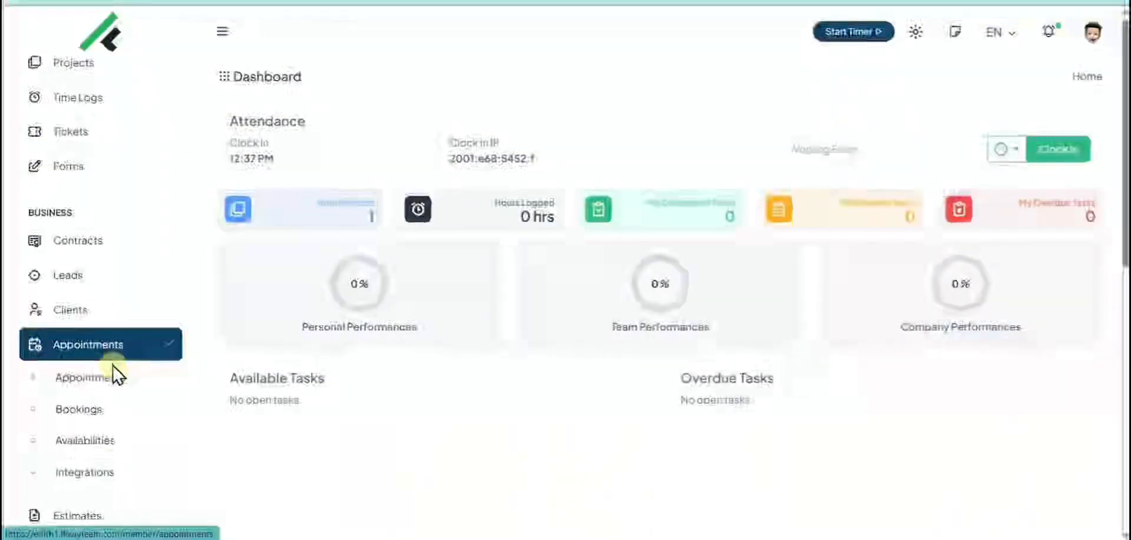
pyautogui.scroll(-1, 115, 359)
pyautogui.click(99, 305)
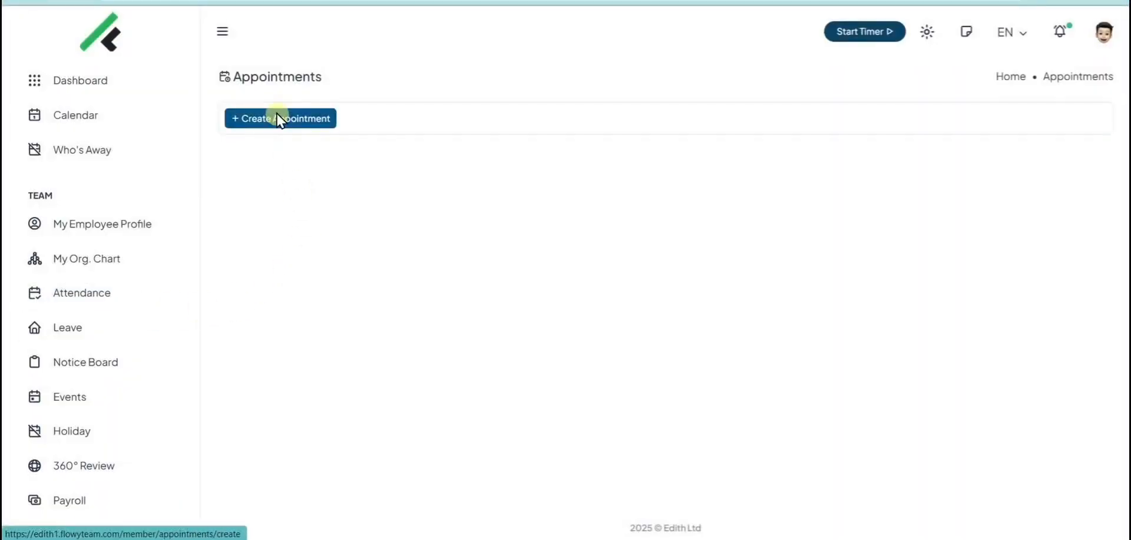
# Create an appointment named "Short Call" with a purple color and a description, and save it.
pyautogui.click(278, 120)
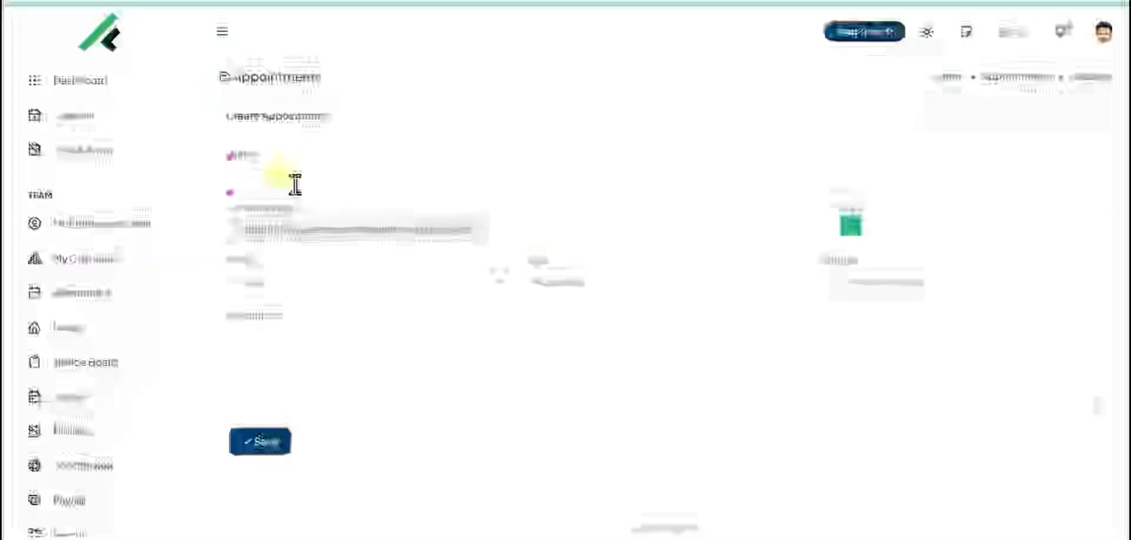
pyautogui.write('Short one')
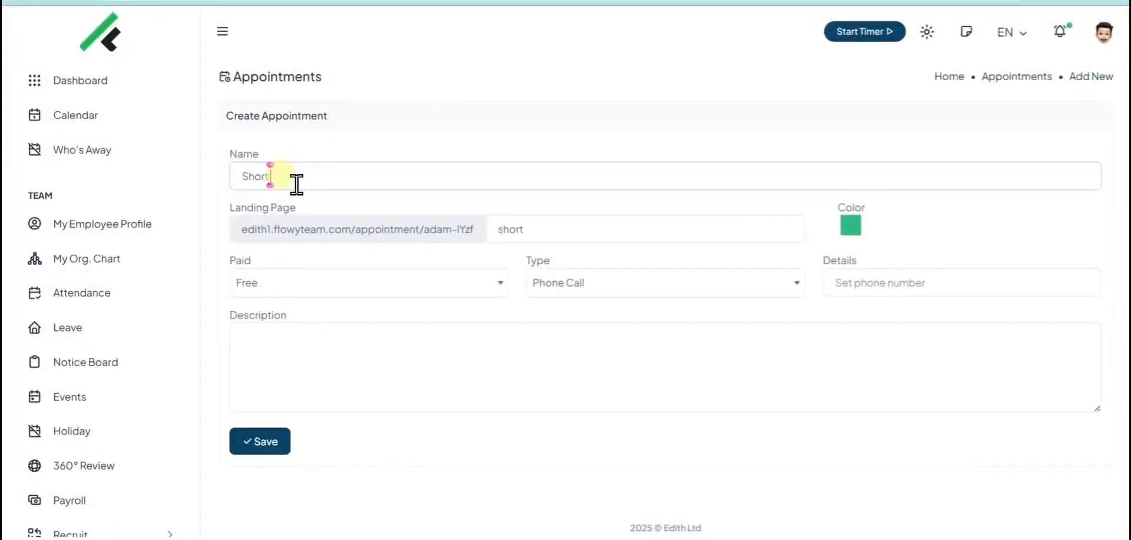
pyautogui.write('t Call')
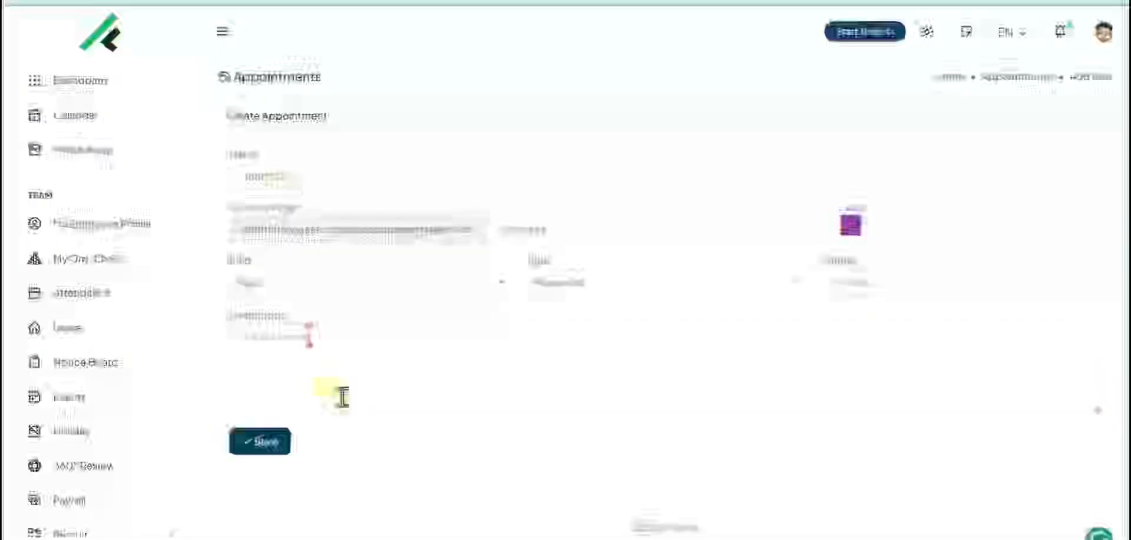
pyautogui.click(253, 436)
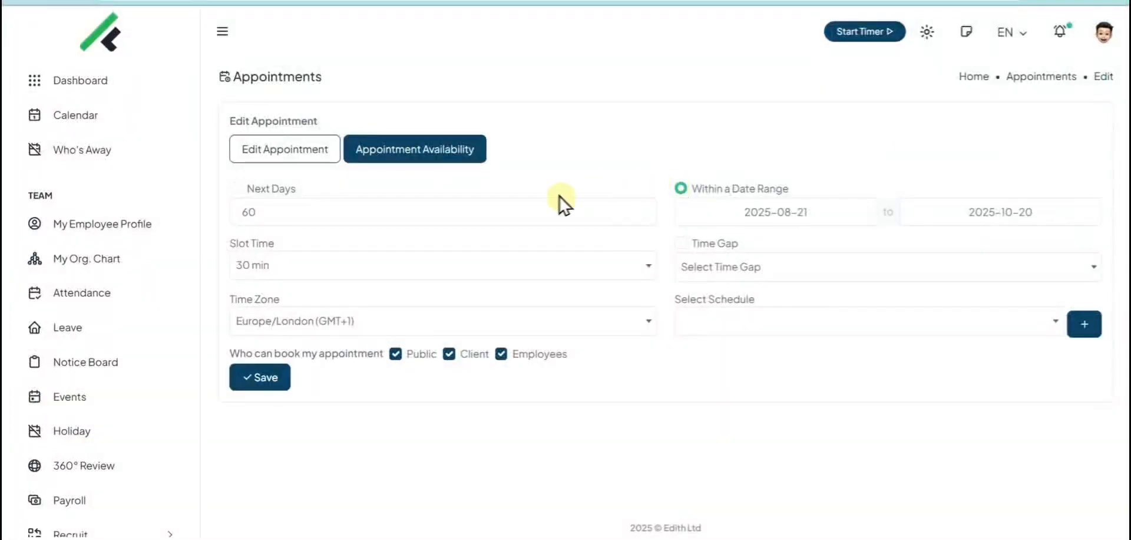
# Set the appointment's slot time to 15 min, enable a 30 min time gap and check the available schedules.
pyautogui.click(405, 269)
pyautogui.click(307, 362)
pyautogui.click(687, 263)
pyautogui.click(696, 428)
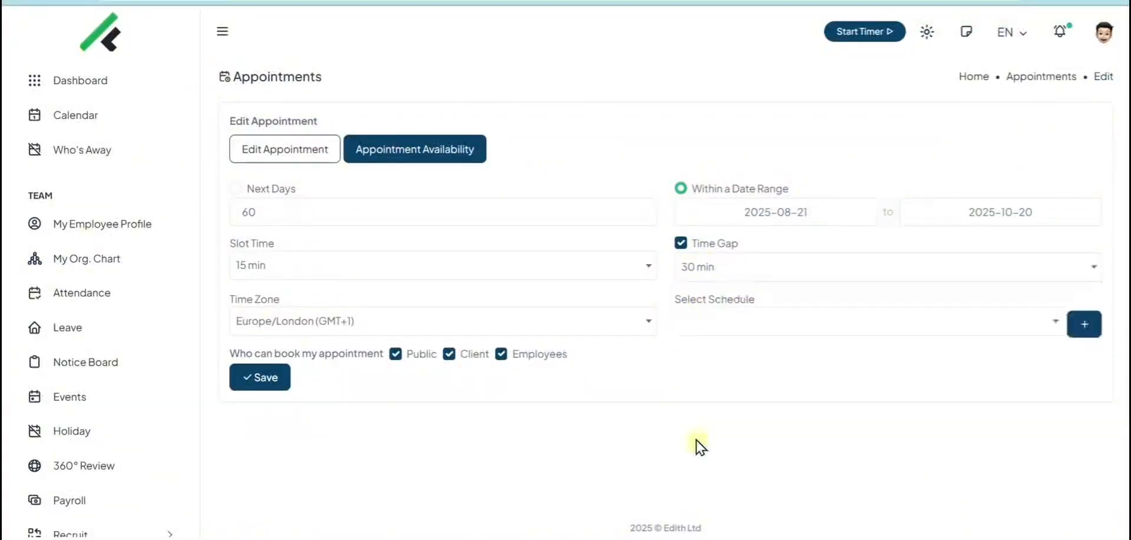
pyautogui.click(449, 353)
pyautogui.click(724, 325)
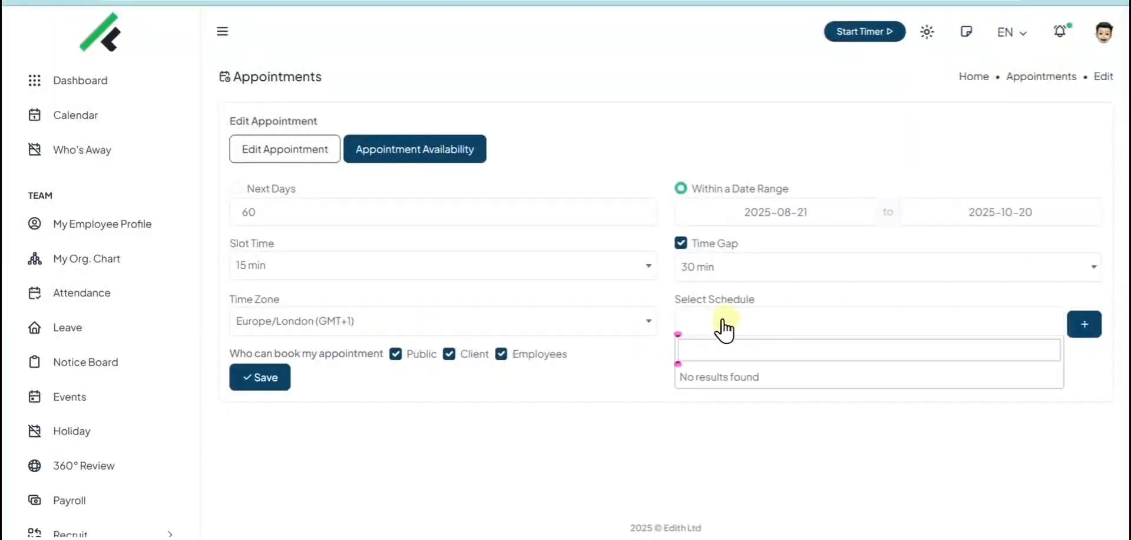
pyautogui.click(724, 328)
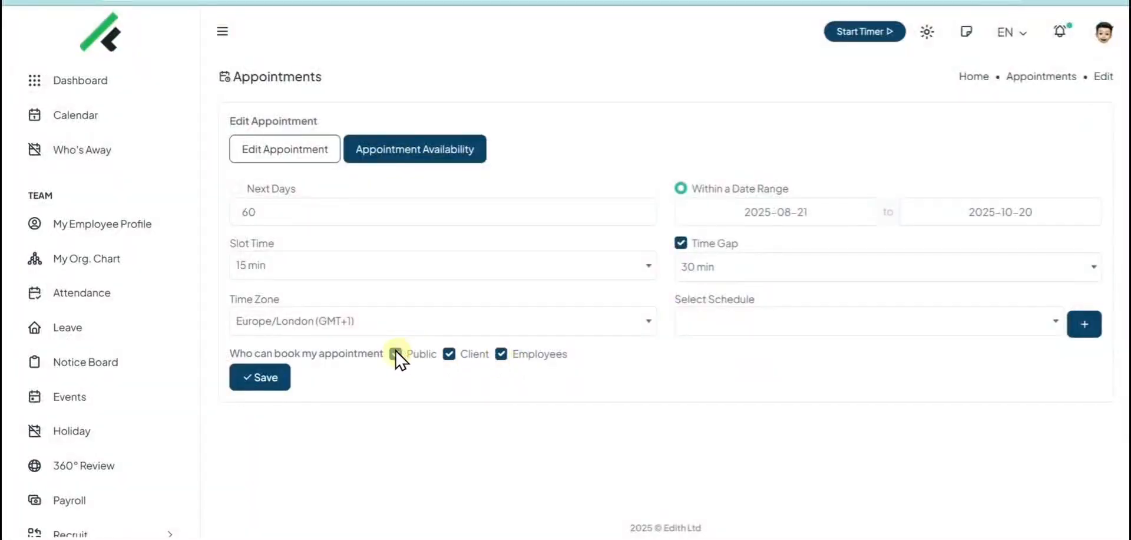
# Create a schedule named "Weekday" from 10:00 AM to 06:00 PM on Monday, Tuesday and Wednesday, and save it.
pyautogui.click(1082, 323)
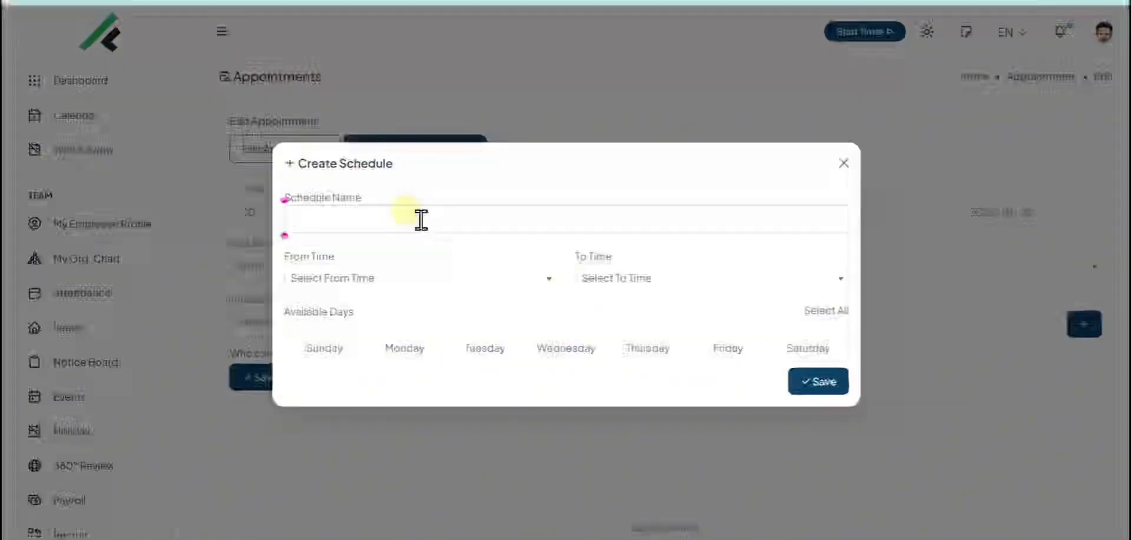
pyautogui.write('We')
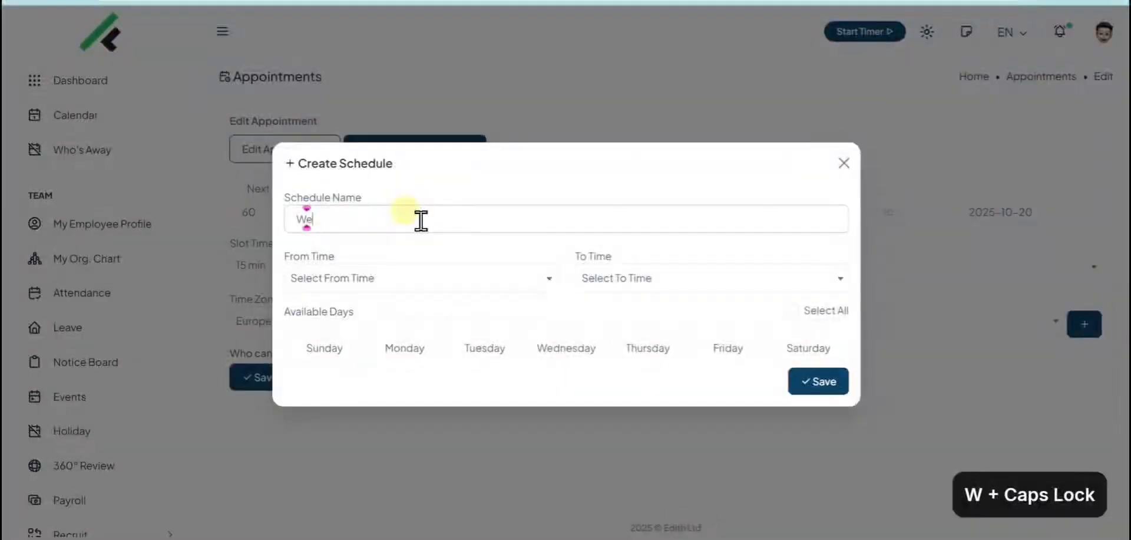
pyautogui.write('ekday')
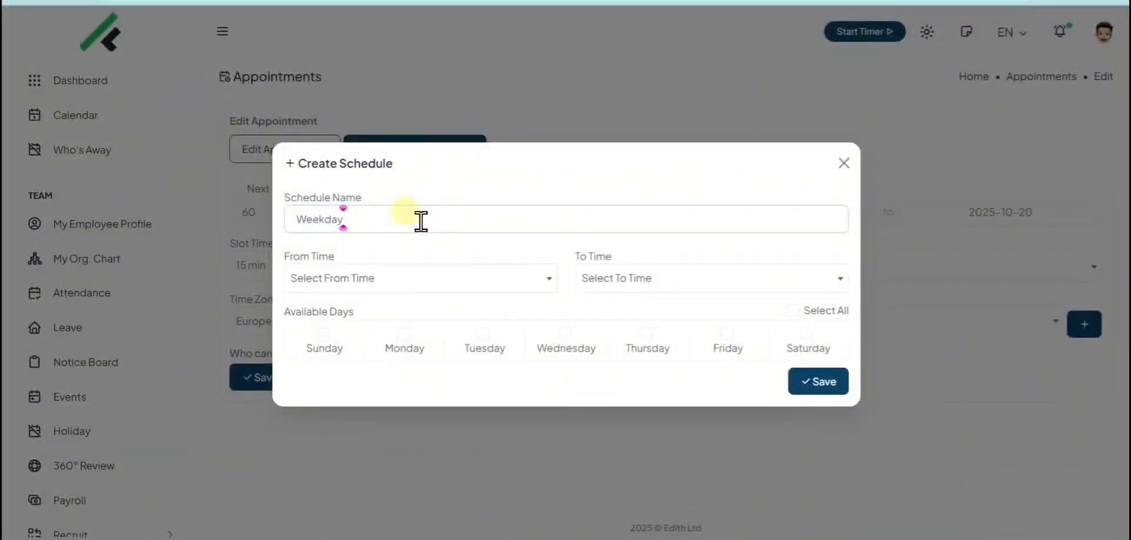
pyautogui.click(408, 277)
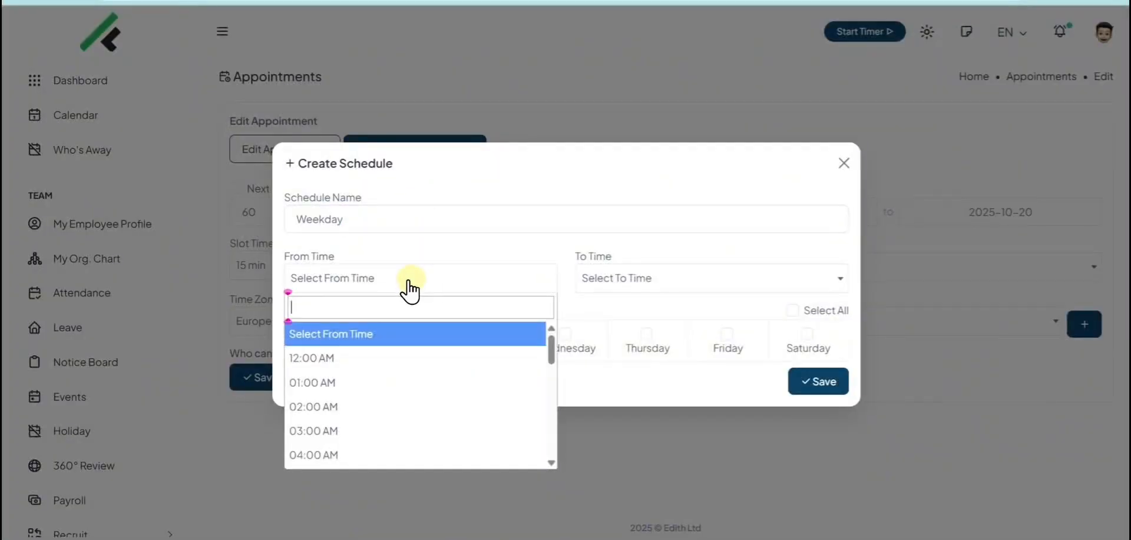
pyautogui.scroll(-3, 348, 399)
pyautogui.click(354, 379)
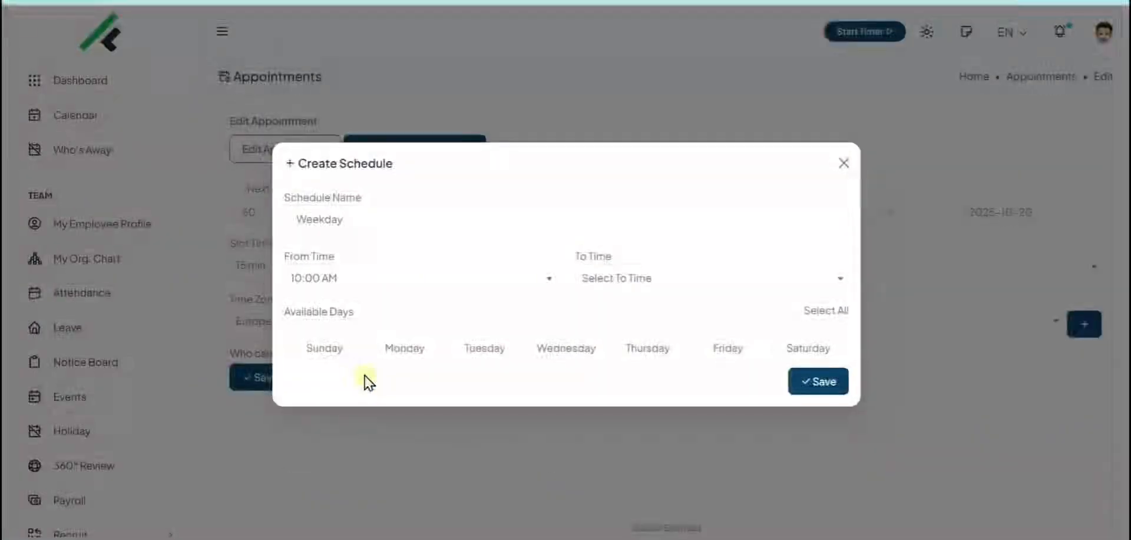
pyautogui.click(645, 281)
pyautogui.scroll(-3, 639, 401)
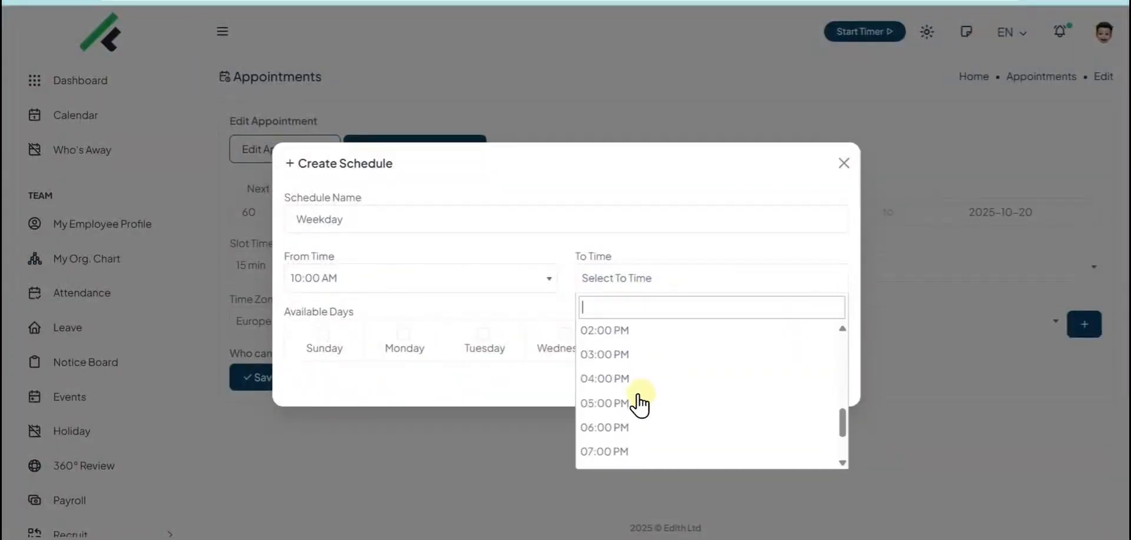
pyautogui.click(624, 420)
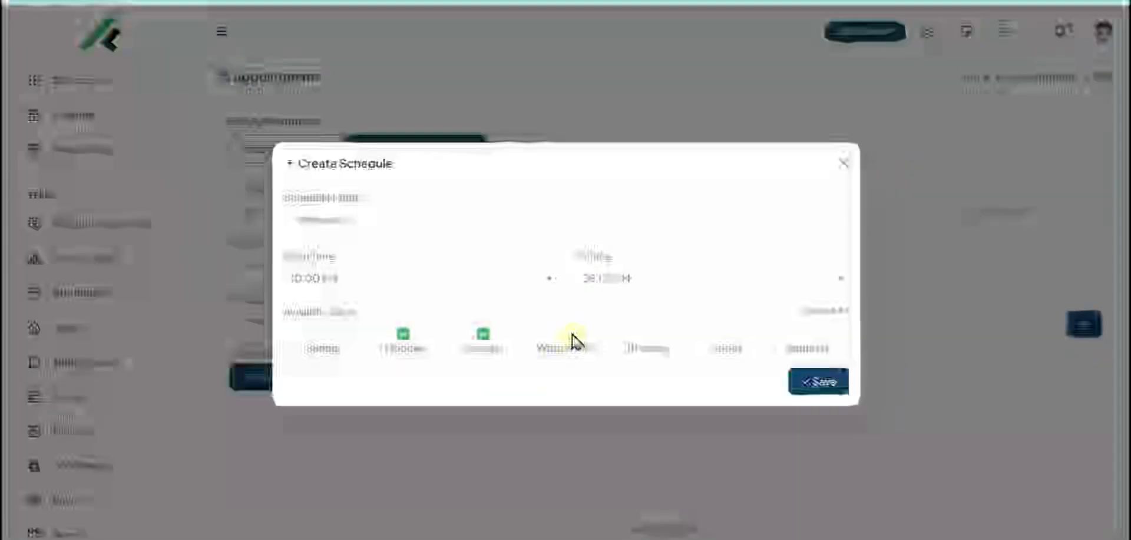
pyautogui.click(800, 380)
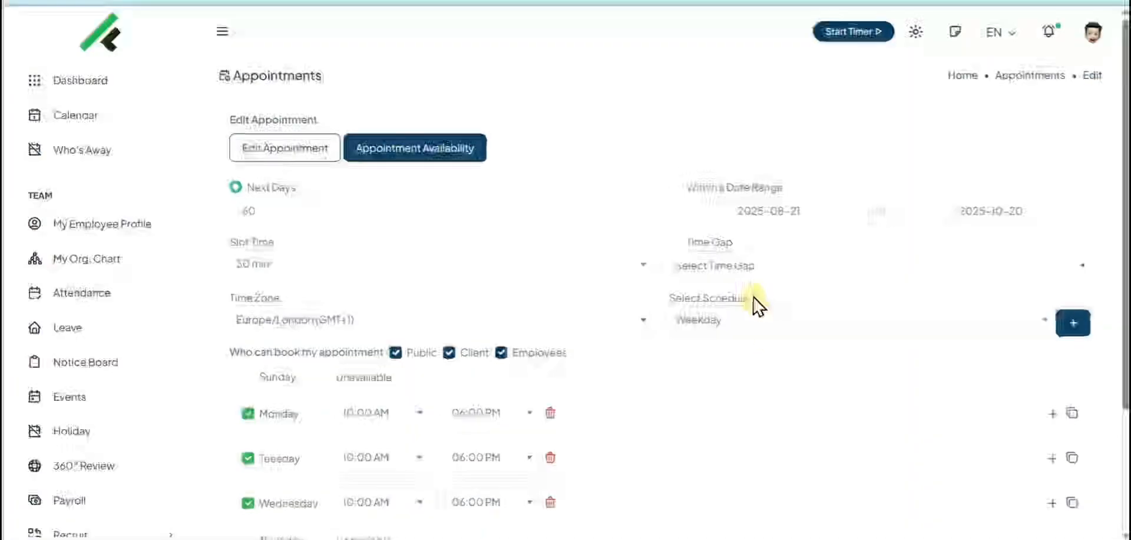
# Review the daily hours of the Weekday schedule and save the appointment's availability.
pyautogui.scroll(-3, 757, 305)
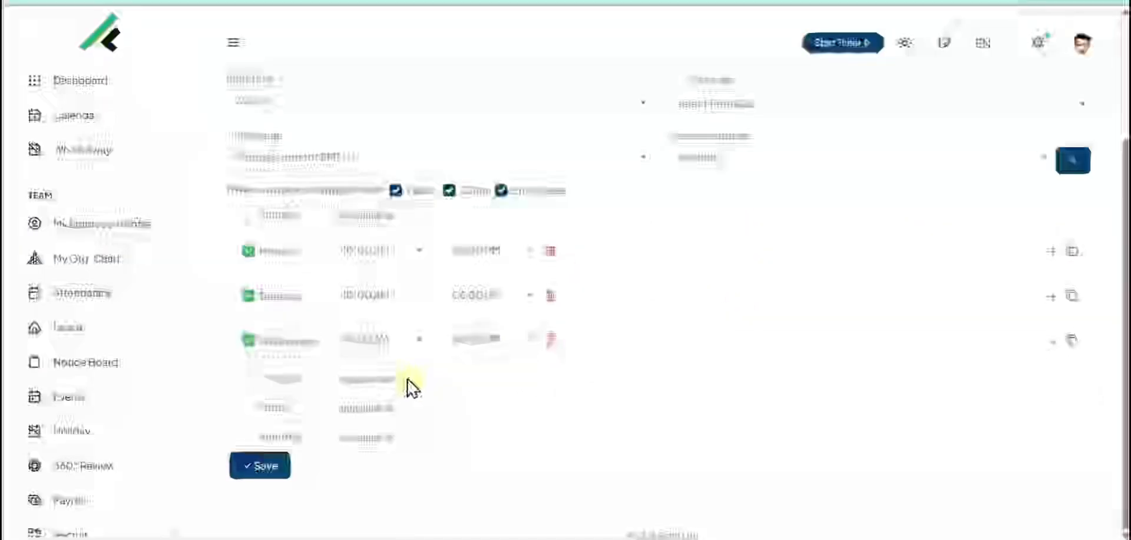
pyautogui.scroll(3, 411, 384)
pyautogui.scroll(-3, 417, 176)
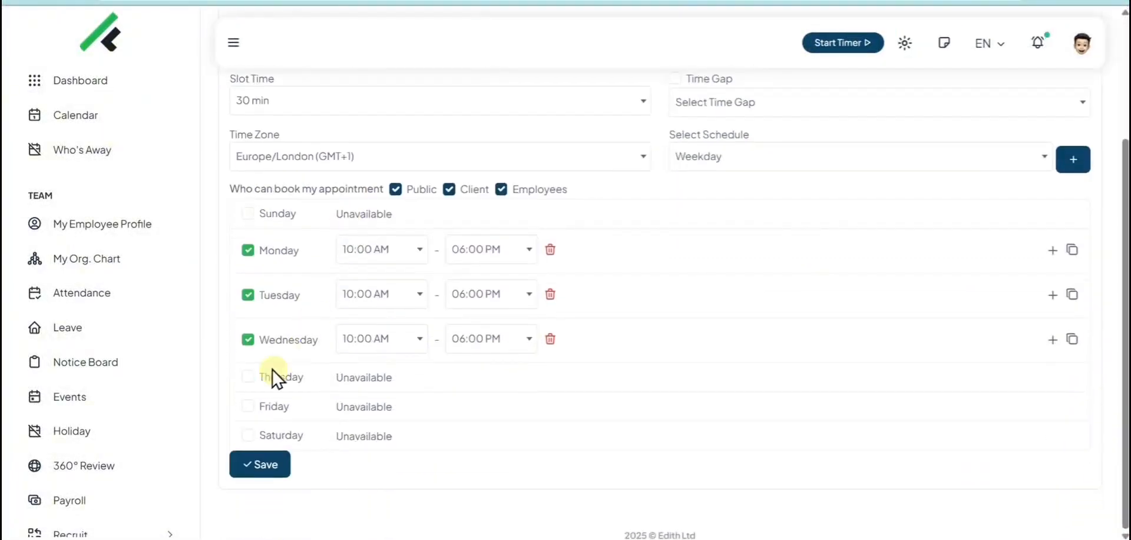
pyautogui.click(239, 468)
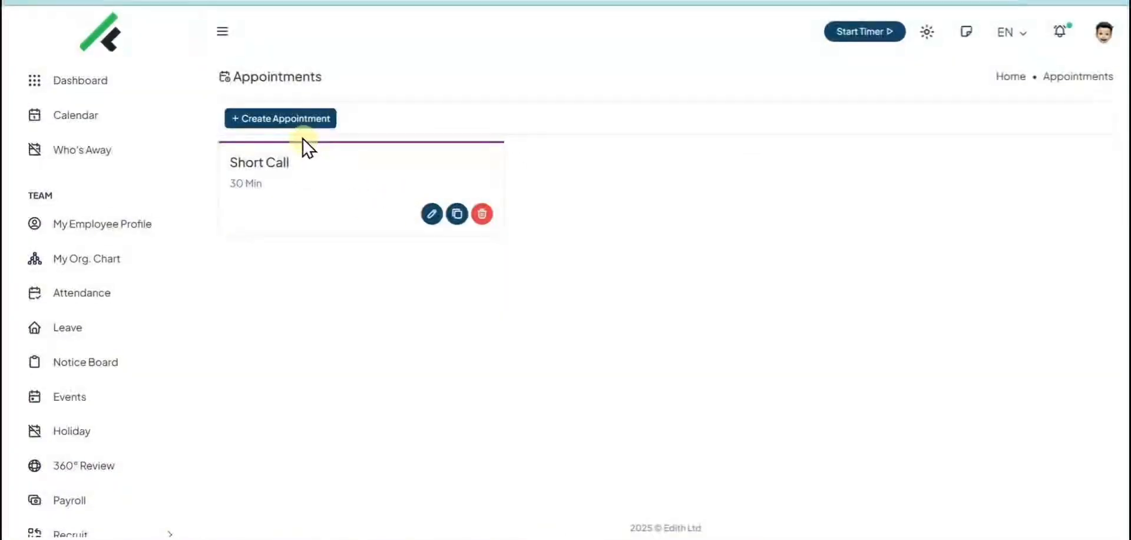
# Go to the appointment Bookings list to view the booked appointments.
pyautogui.scroll(-12, 165, 204)
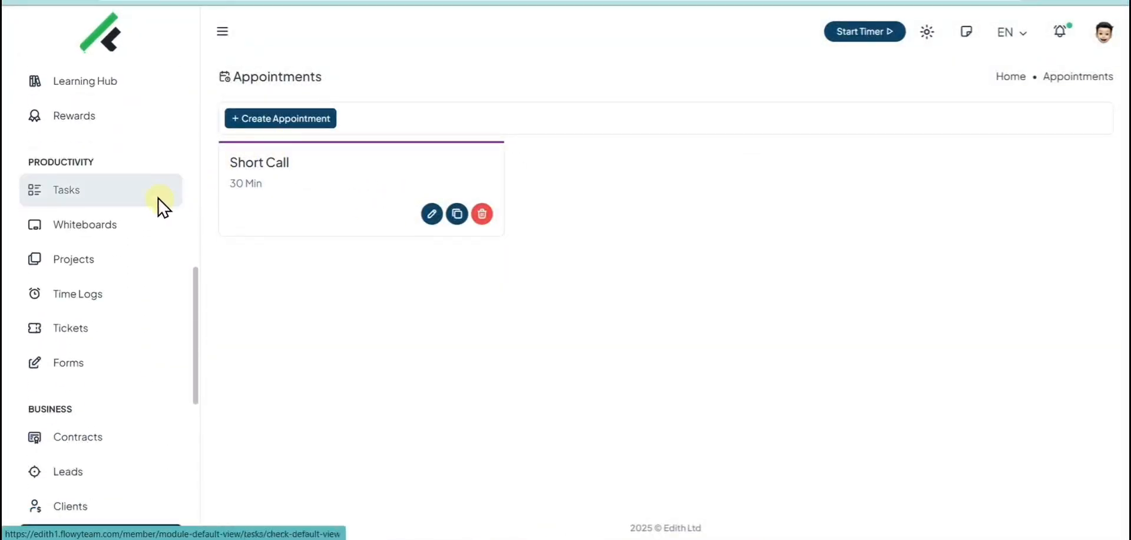
pyautogui.scroll(-5, 159, 206)
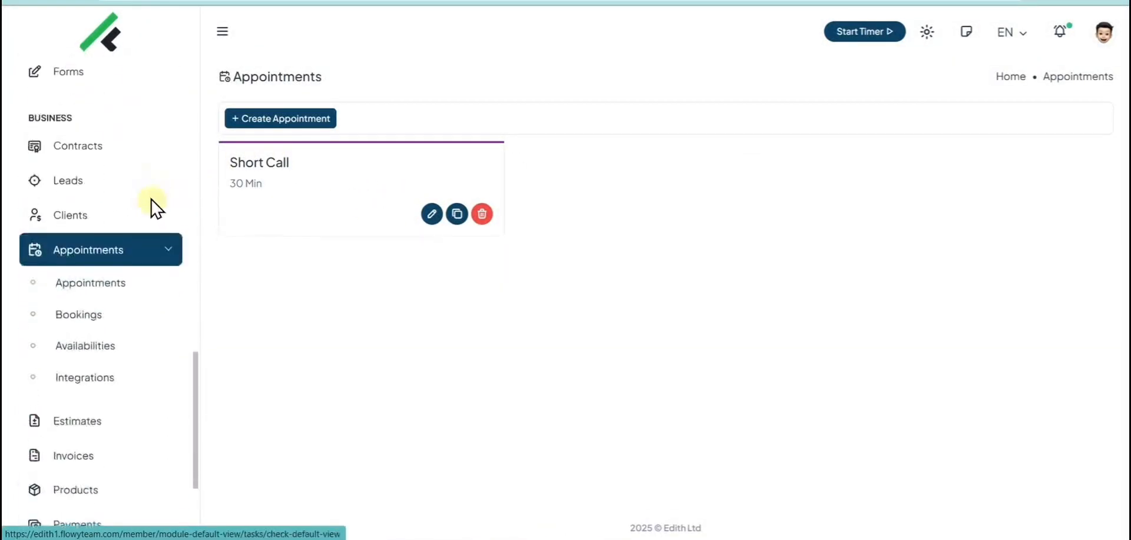
pyautogui.click(84, 308)
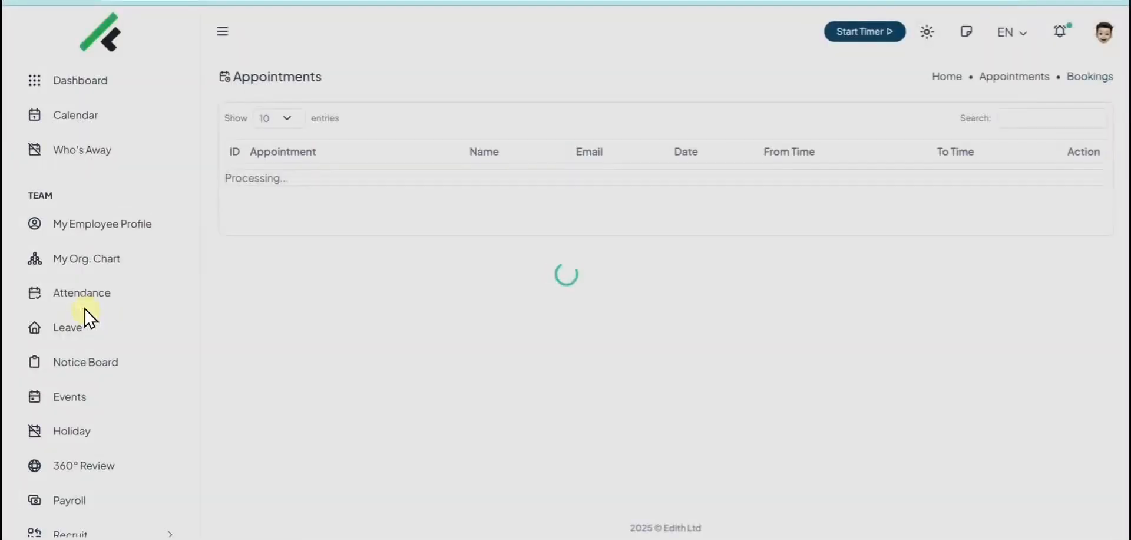
# Go to the appointment Availabilities and create an additional availability named "Weekend".
pyautogui.scroll(-10, 42, 341)
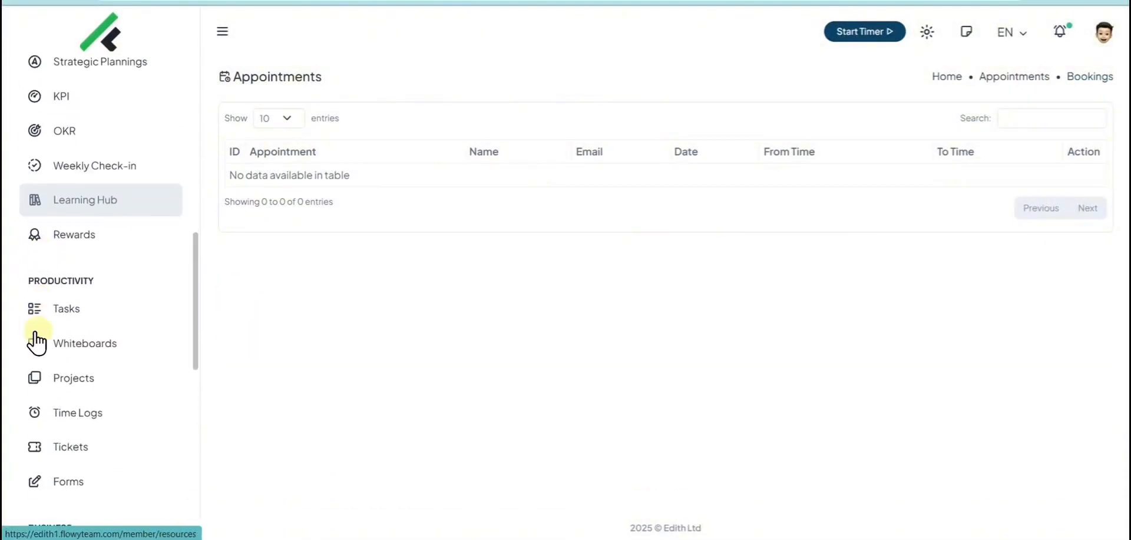
pyautogui.scroll(-5, 37, 340)
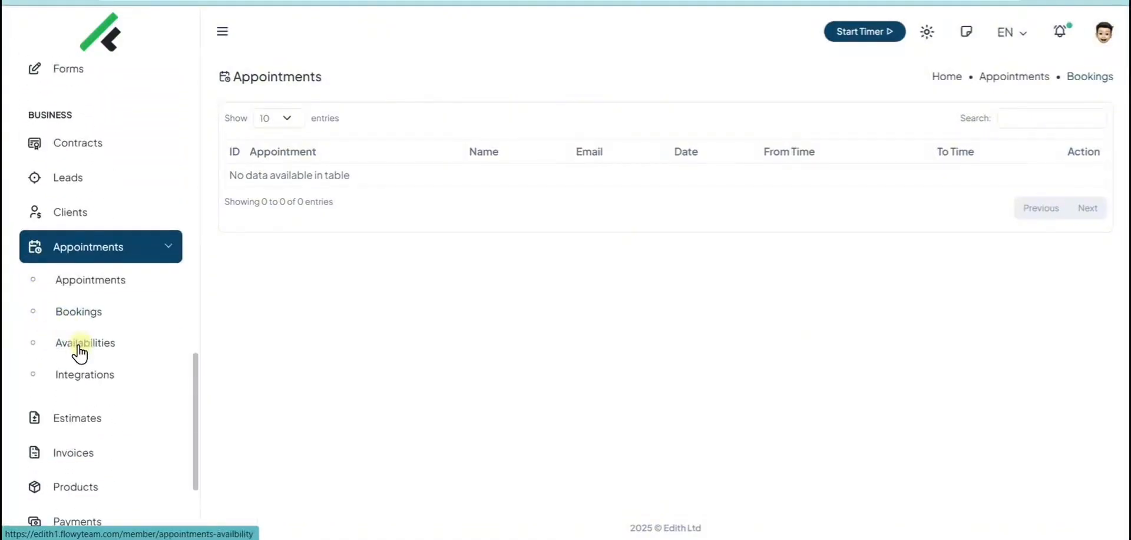
pyautogui.click(79, 348)
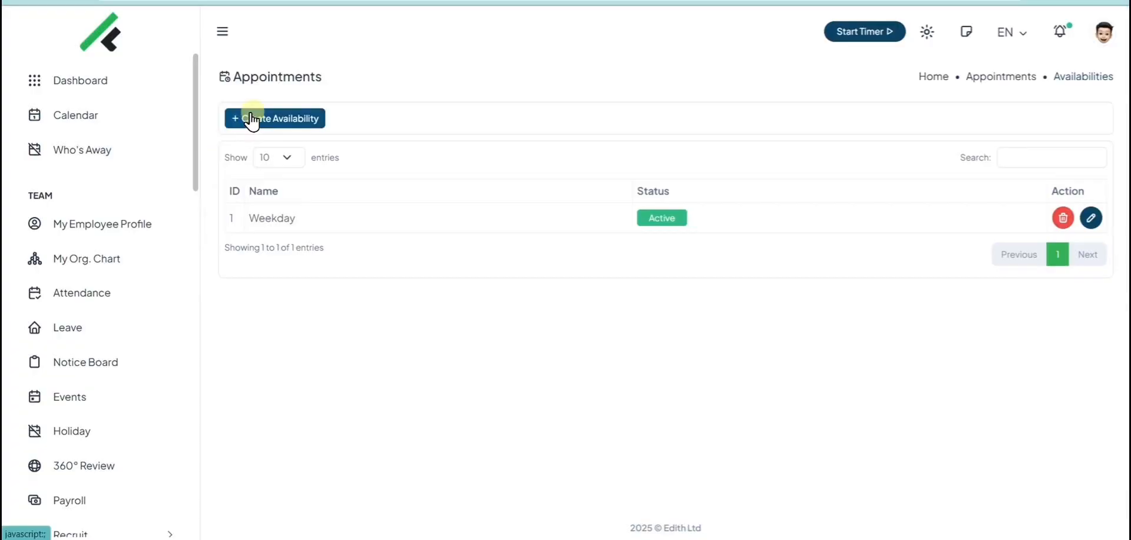
pyautogui.click(253, 117)
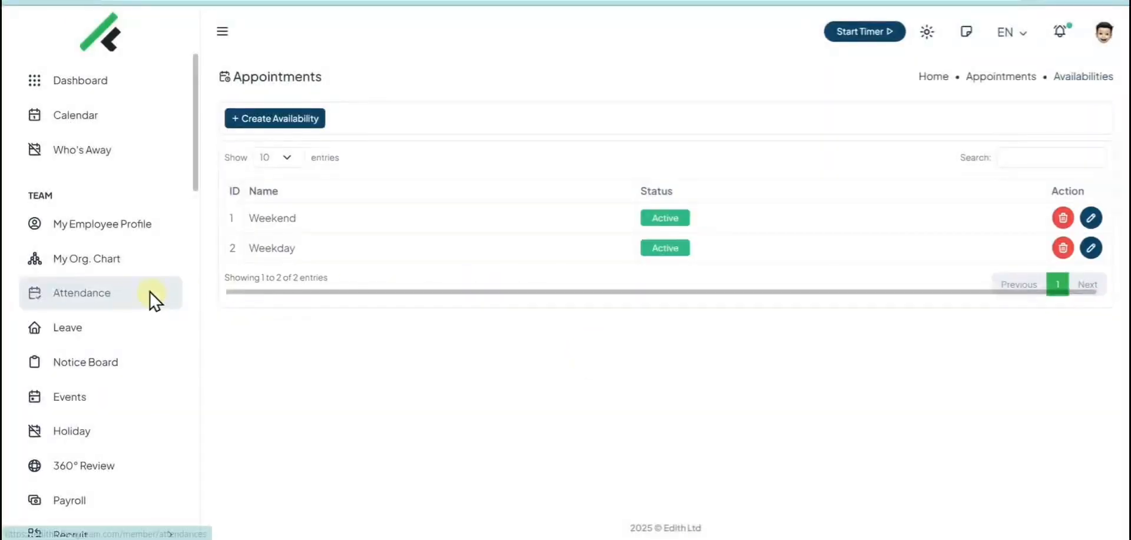
# Go to the appointment Integrations and look over the calendar and online meeting services offered.
pyautogui.scroll(-10, 114, 294)
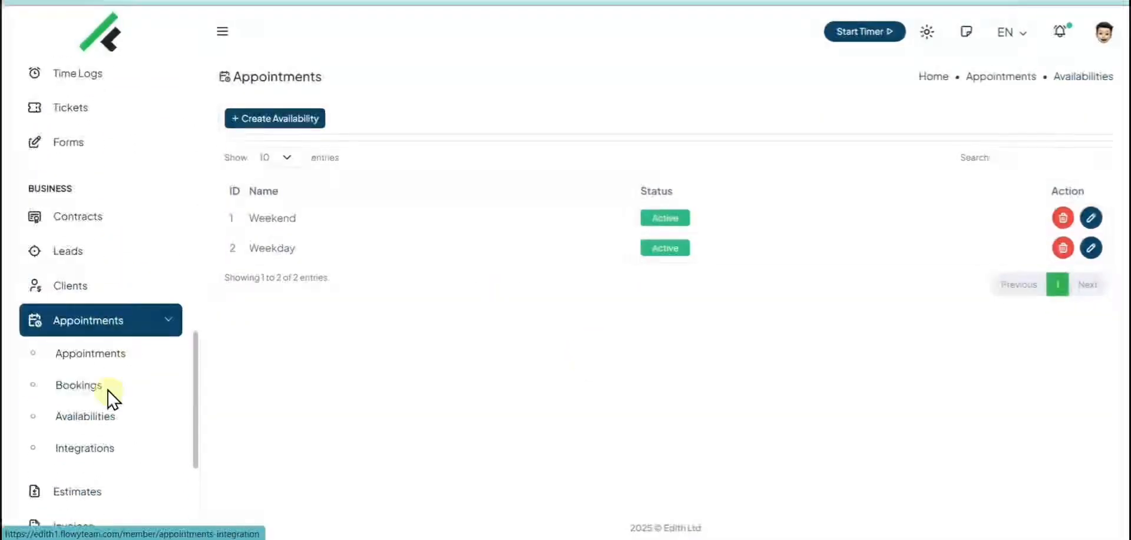
pyautogui.click(95, 446)
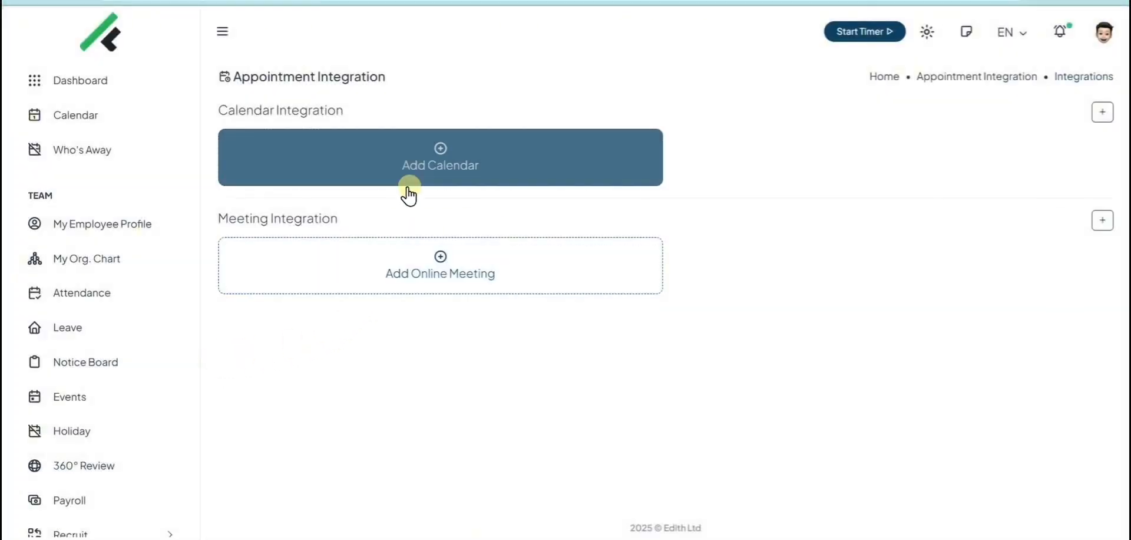
pyautogui.click(409, 185)
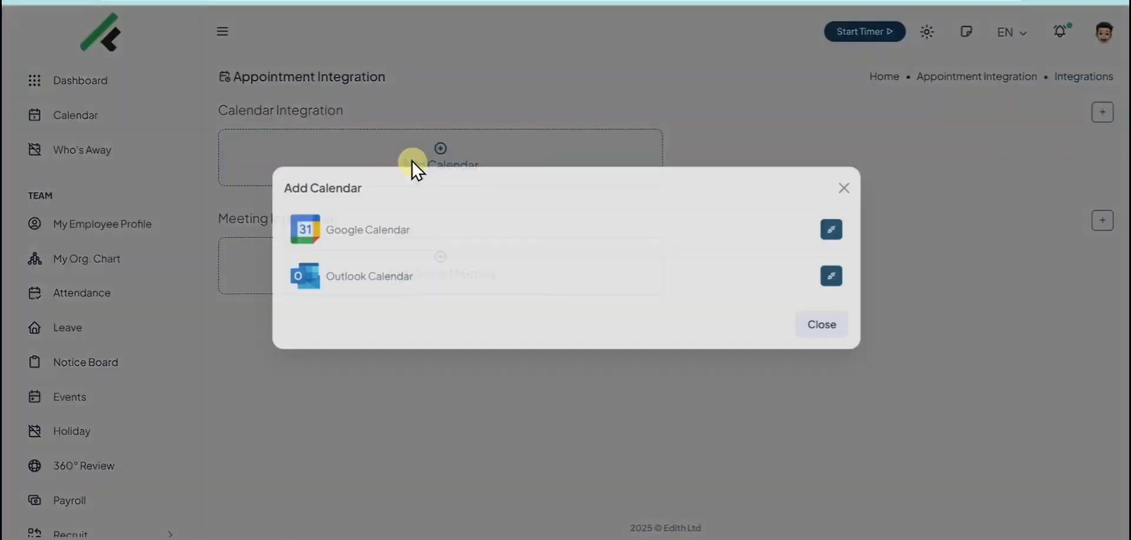
pyautogui.click(457, 387)
pyautogui.click(438, 286)
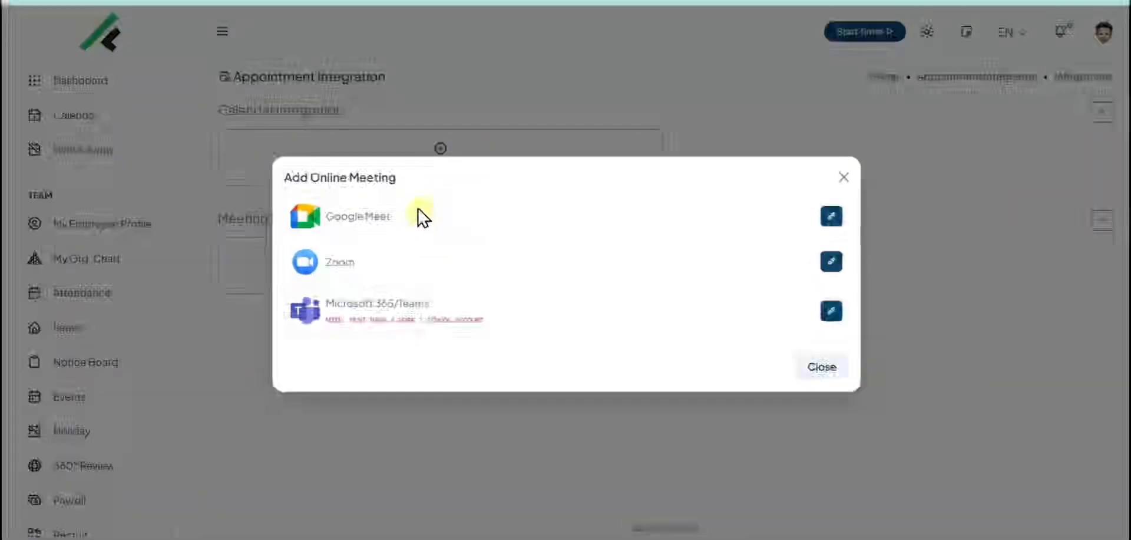
# Close the online meeting service choices and go to the page for booking an appointment.
pyautogui.click(842, 178)
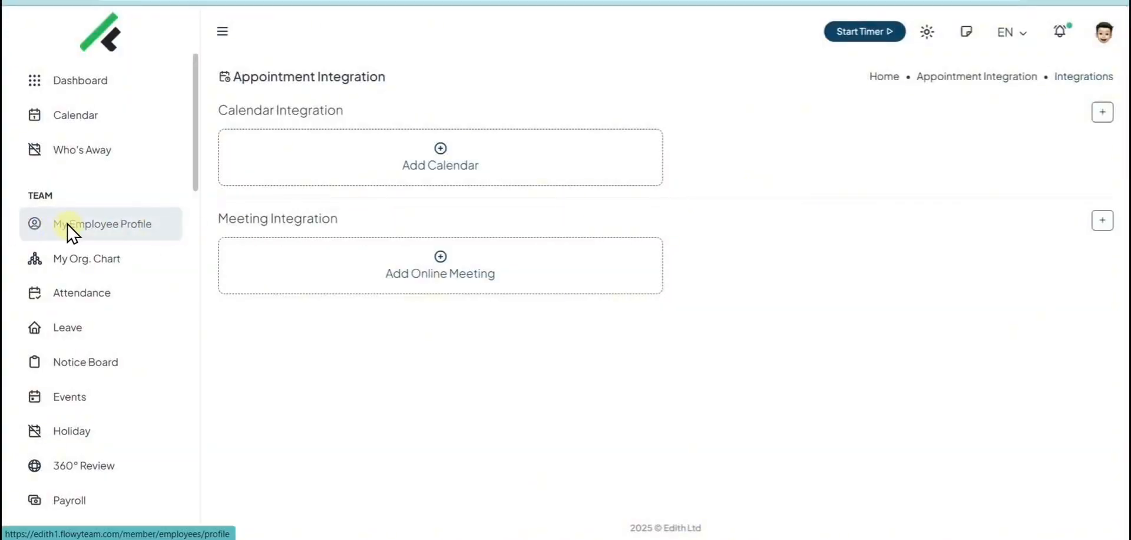
pyautogui.scroll(-4, 75, 236)
pyautogui.click(108, 389)
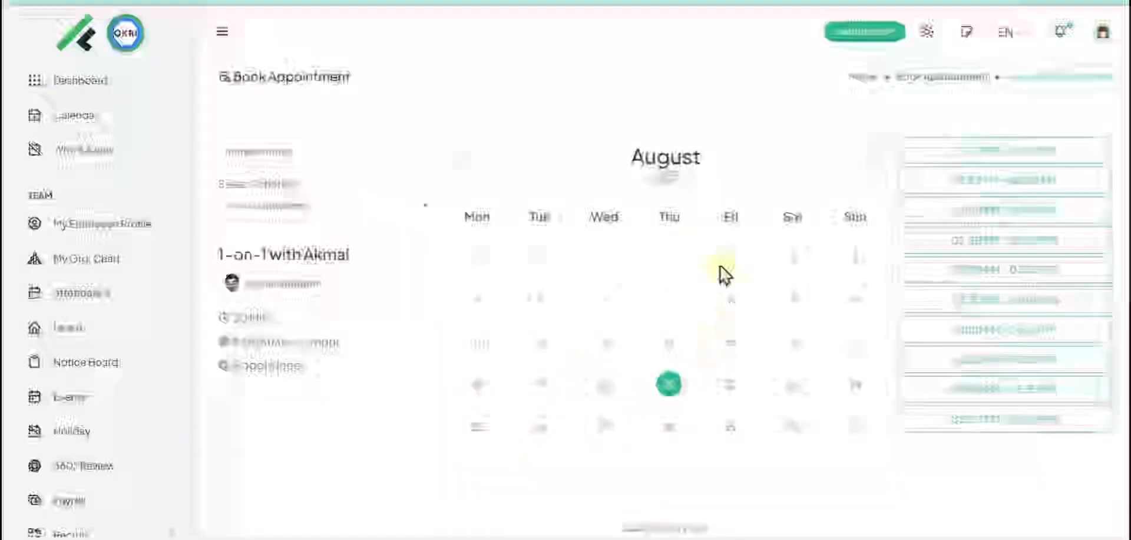
# Choose the 30-minute 1-on-1 schedule and request the 22 August 2025 slot from 04:30 PM to 05:00 PM.
pyautogui.click(389, 213)
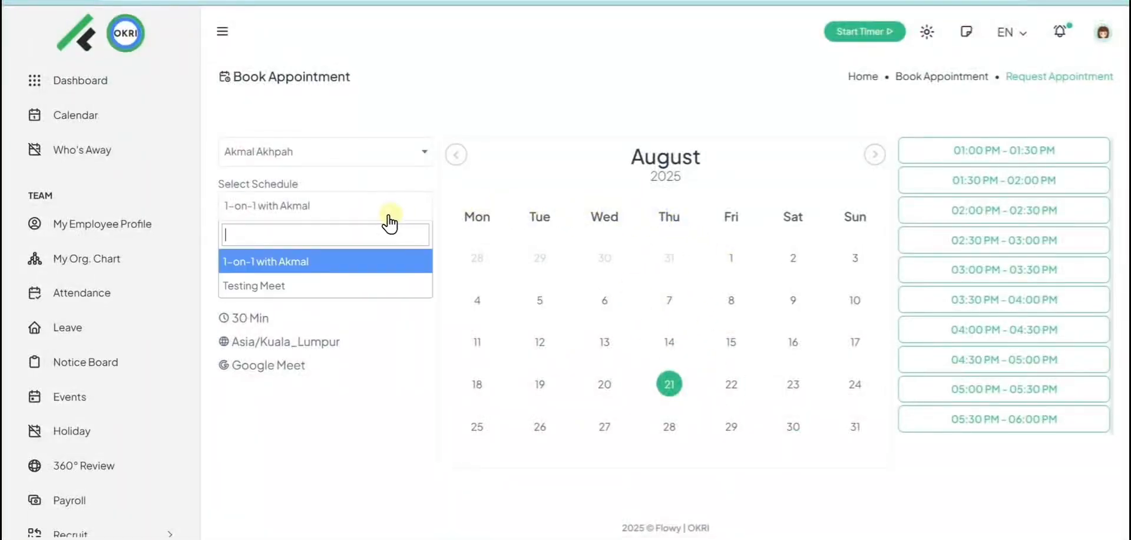
pyautogui.click(350, 265)
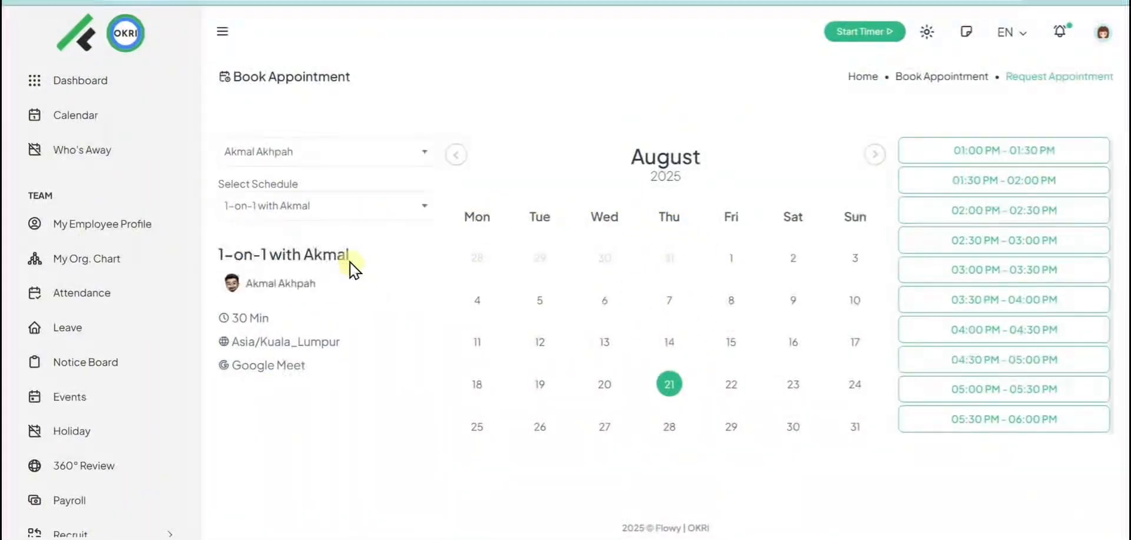
pyautogui.click(729, 390)
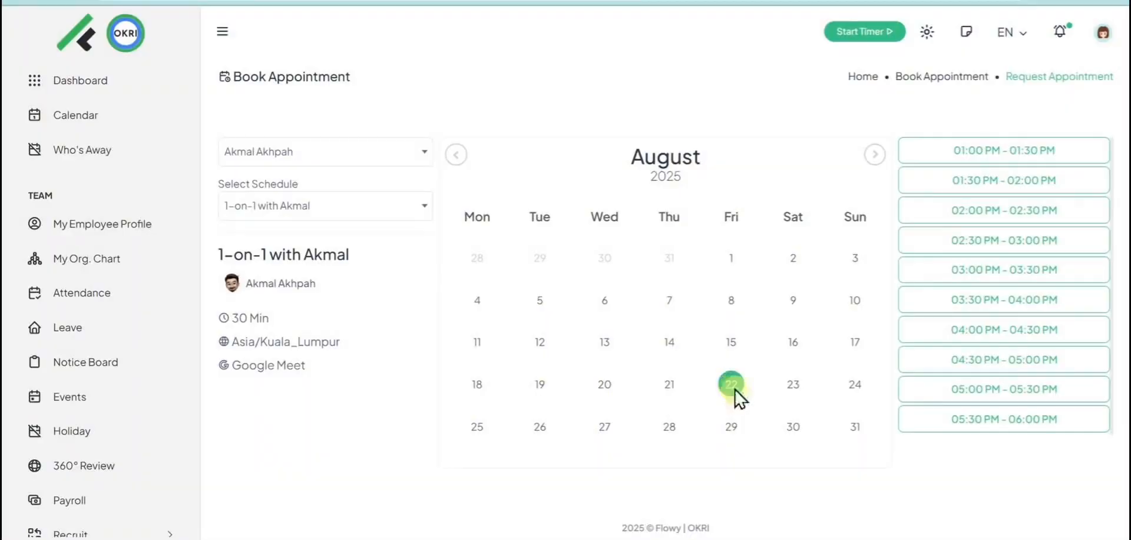
pyautogui.click(960, 356)
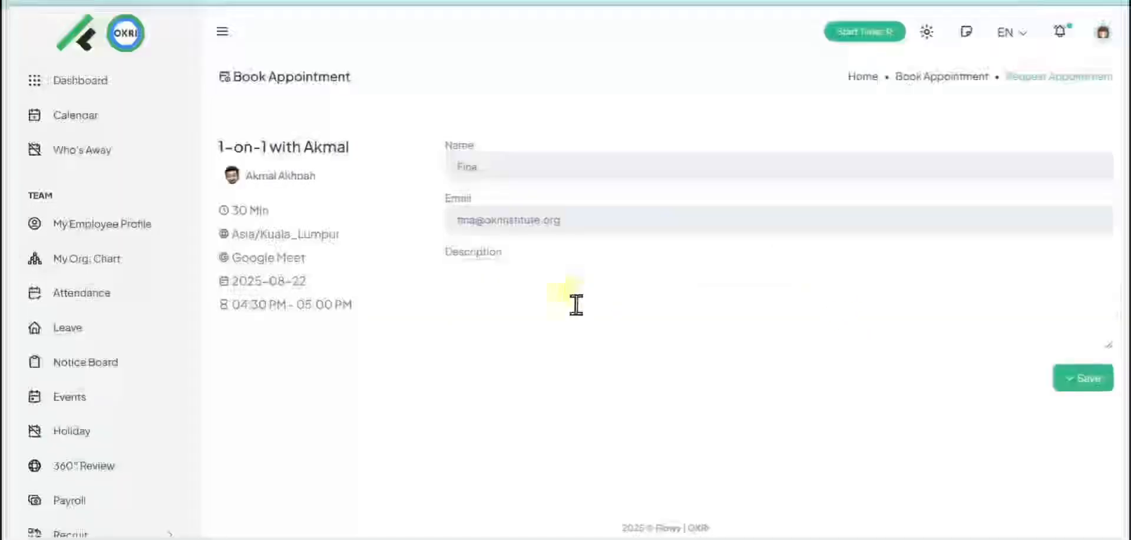
pyautogui.click(569, 306)
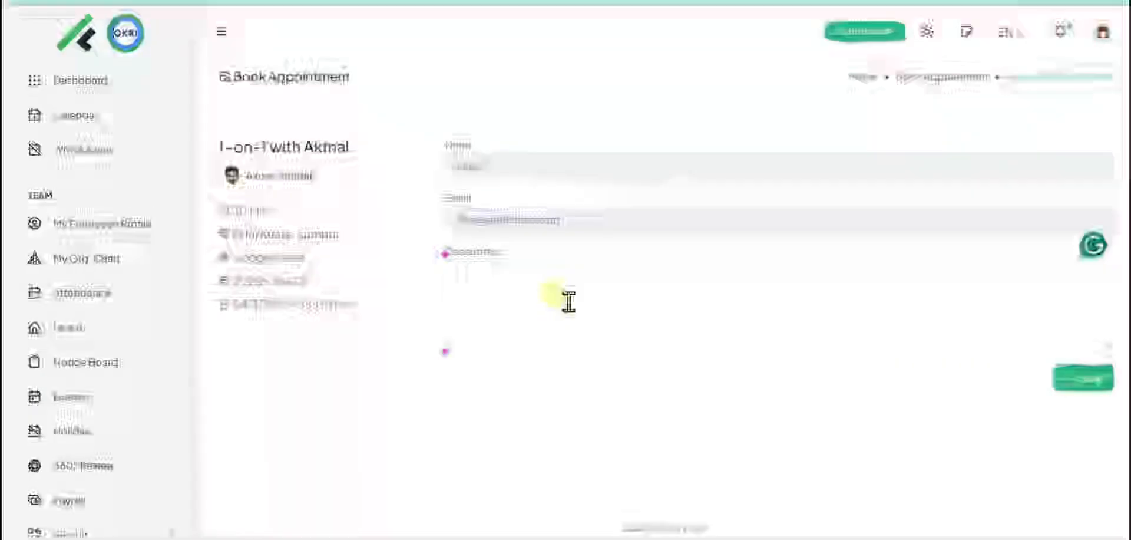
pyautogui.write('Demo')
pyautogui.press('BackSpace')
pyautogui.press('BackSpace')
pyautogui.press('BackSpace')
pyautogui.press('BackSpace')
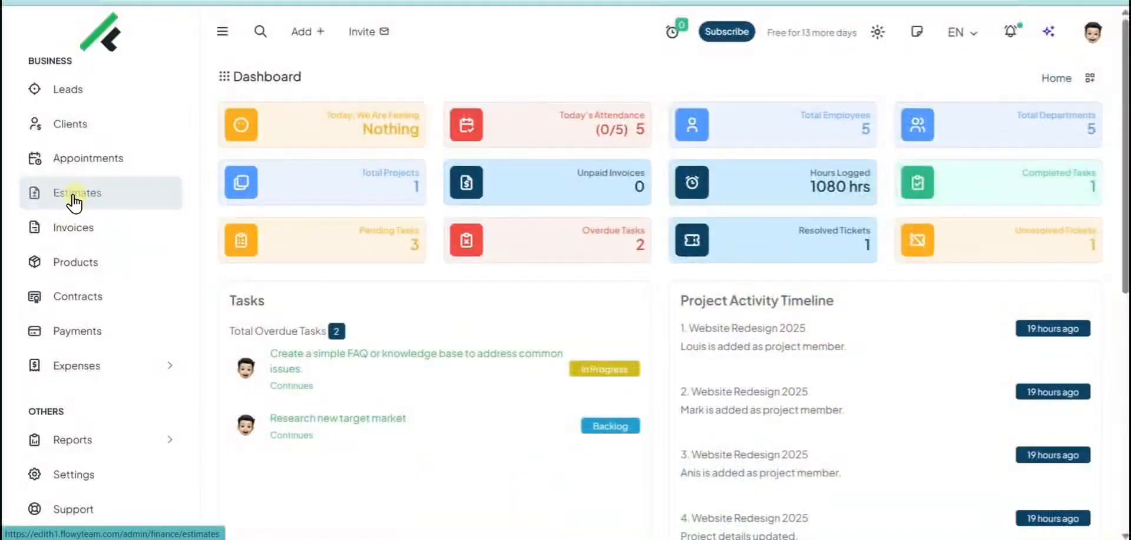
# Start a new estimate in US $ (USD) for the client Flowyteam.
pyautogui.click(74, 203)
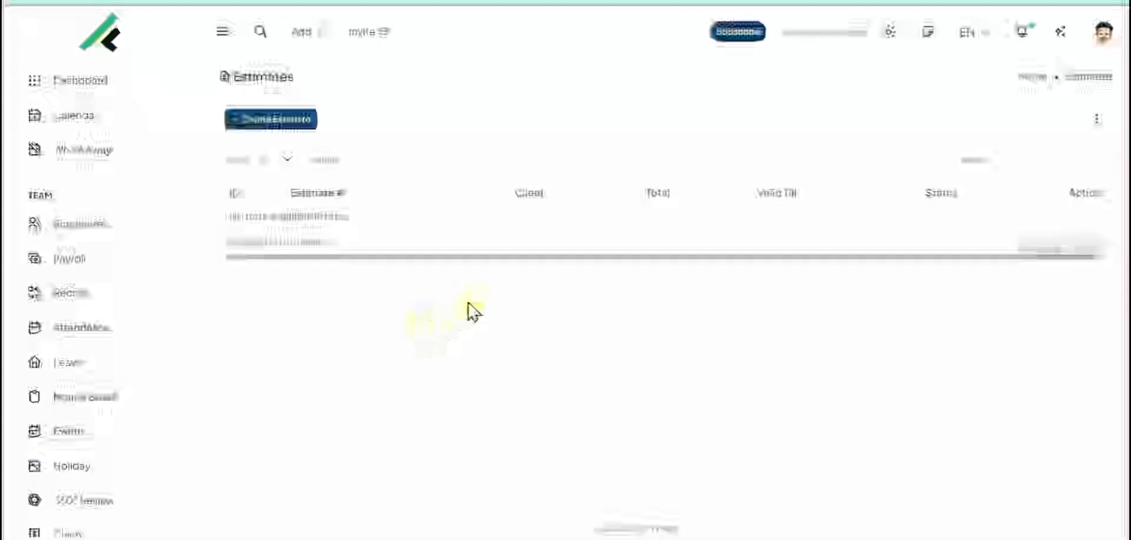
pyautogui.click(291, 121)
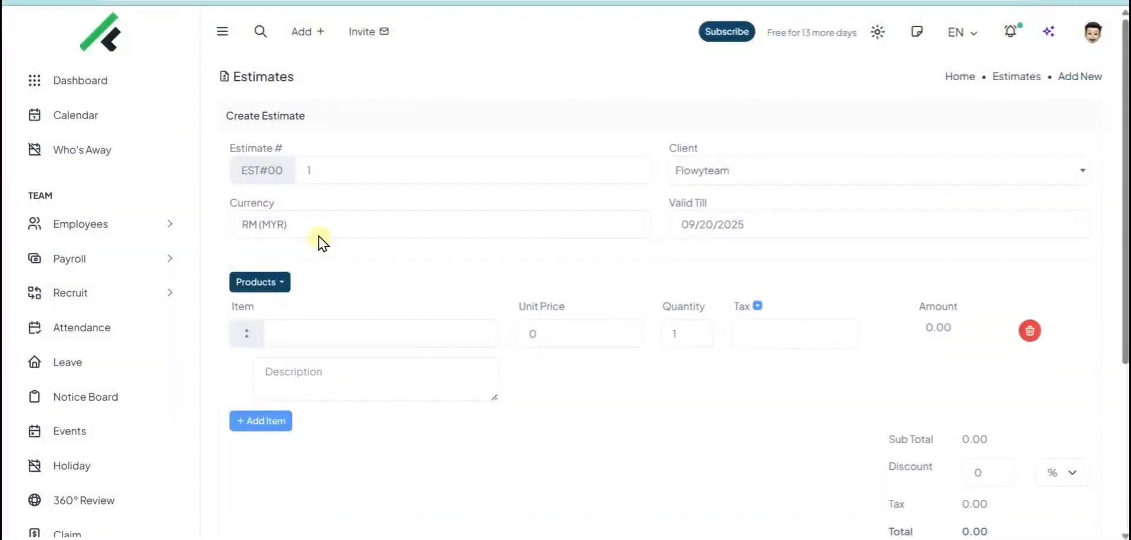
pyautogui.click(318, 233)
pyautogui.click(318, 287)
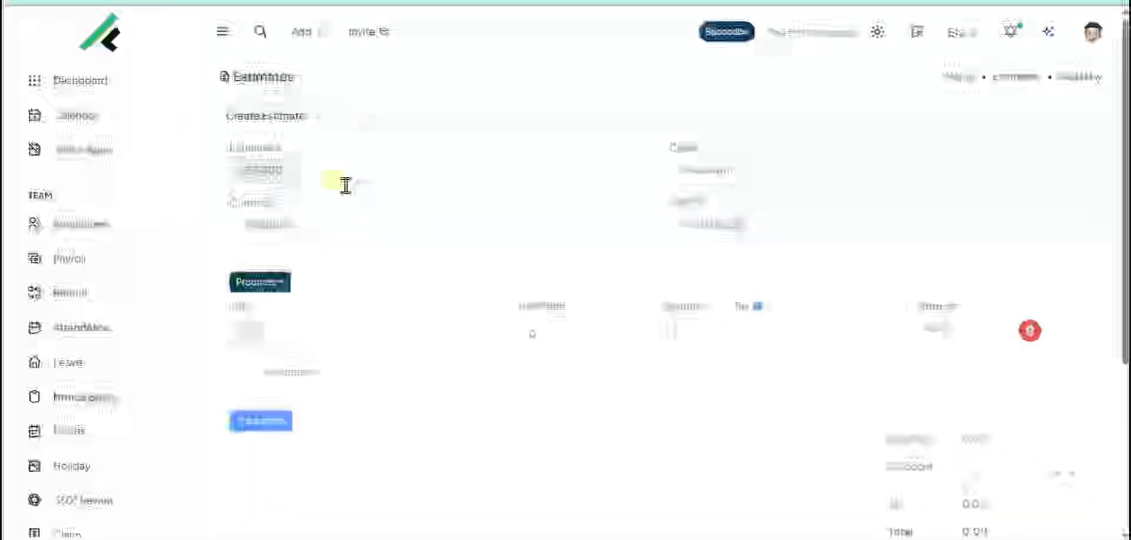
pyautogui.click(671, 175)
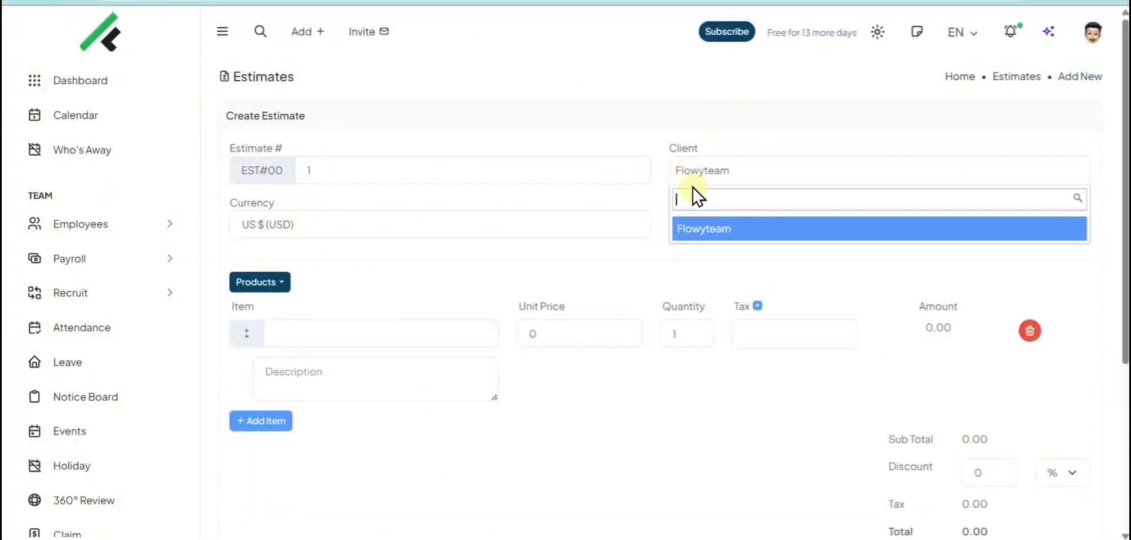
pyautogui.click(702, 228)
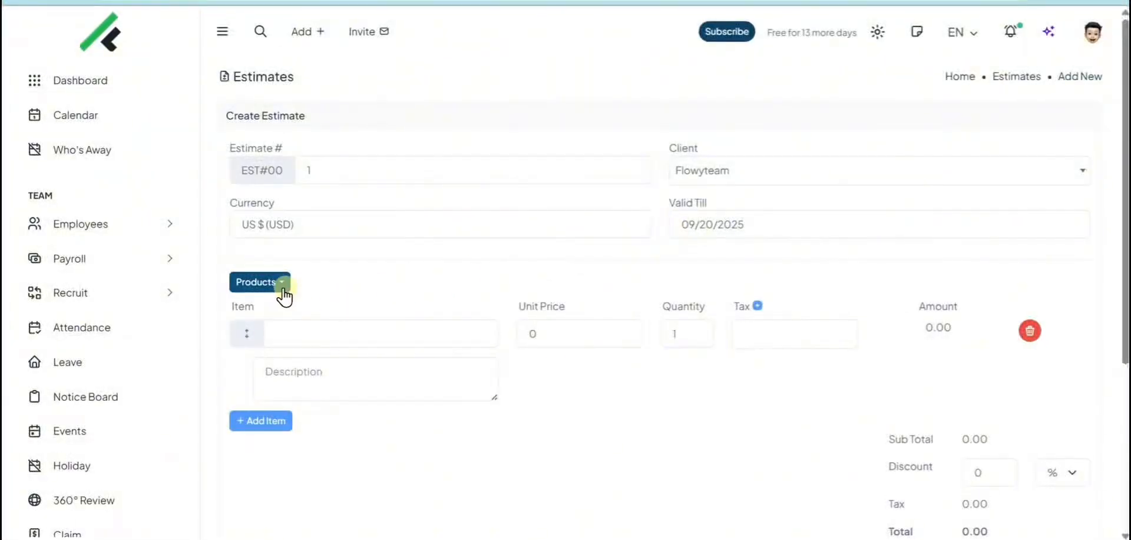
# Open the new product form from the estimate's product choices and look over its fields.
pyautogui.click(282, 287)
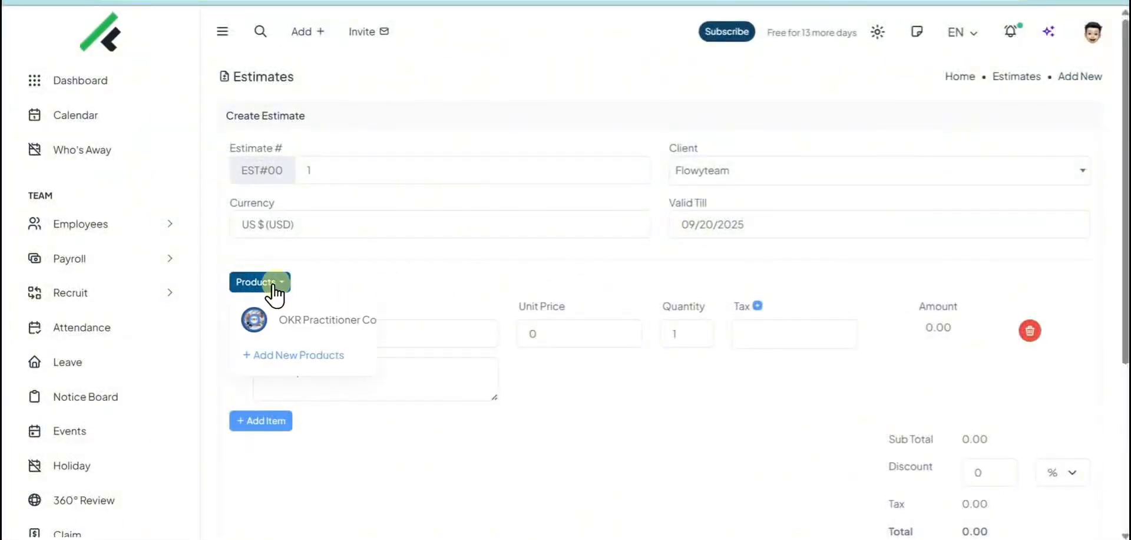
pyautogui.click(282, 356)
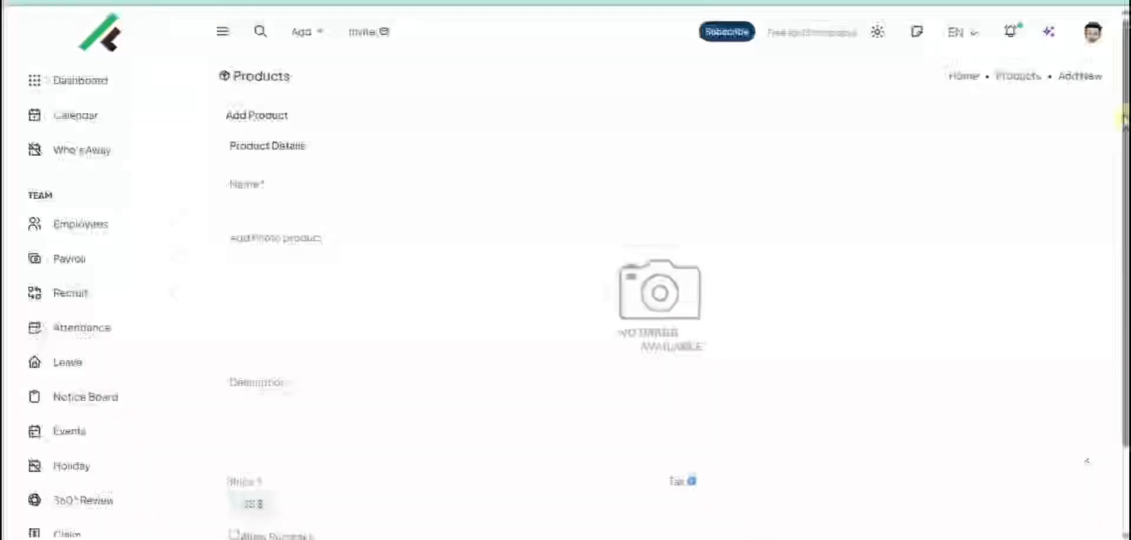
pyautogui.moveTo(1122, 133); pyautogui.dragTo(1118, 92)
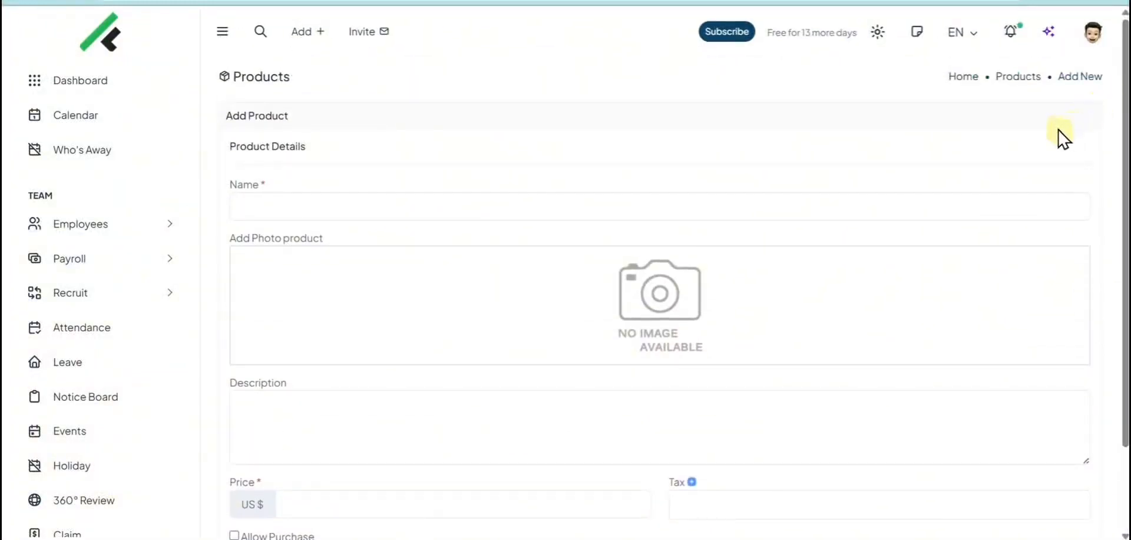
pyautogui.scroll(-2, 447, 318)
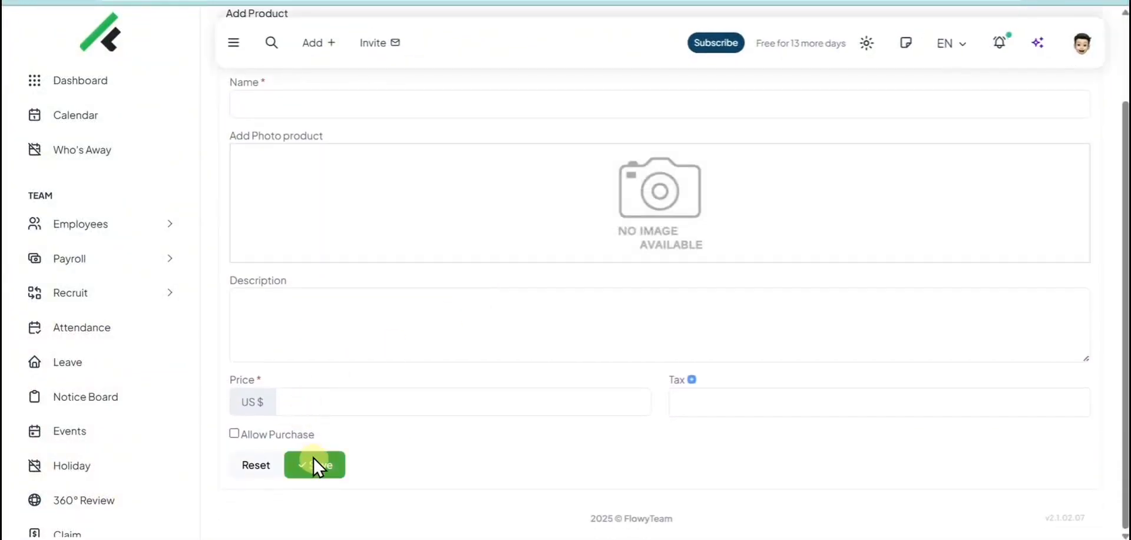
pyautogui.click(317, 458)
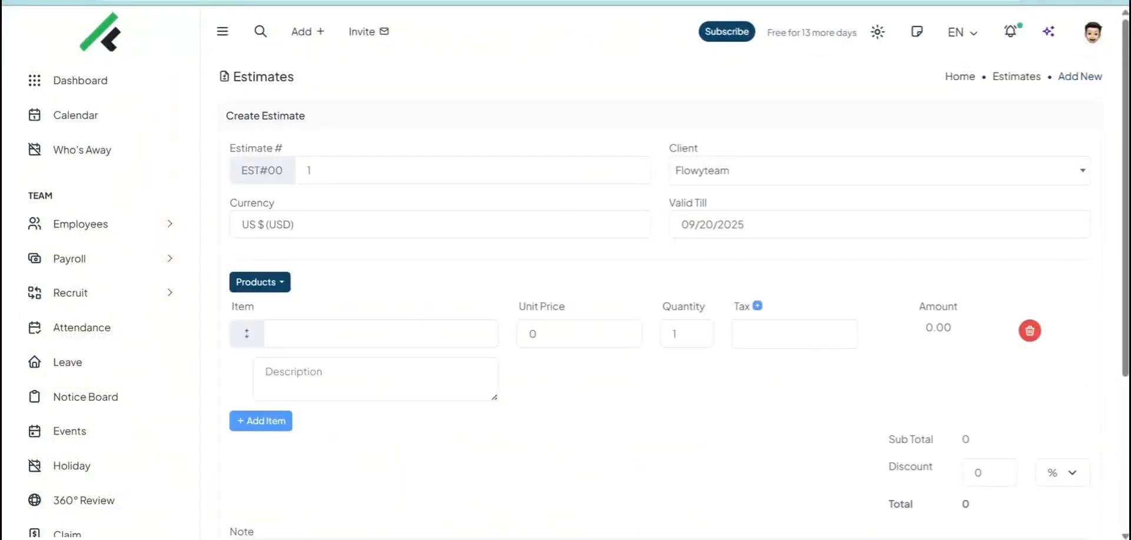
# Add the product OKR Practitioner Course to the estimate and remove the empty item row.
pyautogui.click(277, 288)
pyautogui.click(273, 323)
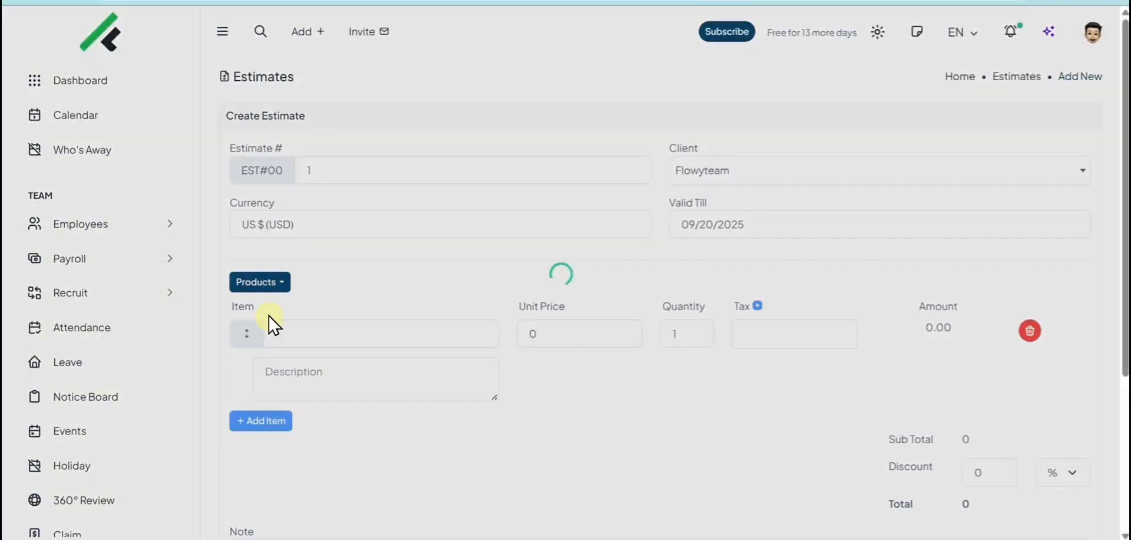
pyautogui.scroll(-2, 354, 401)
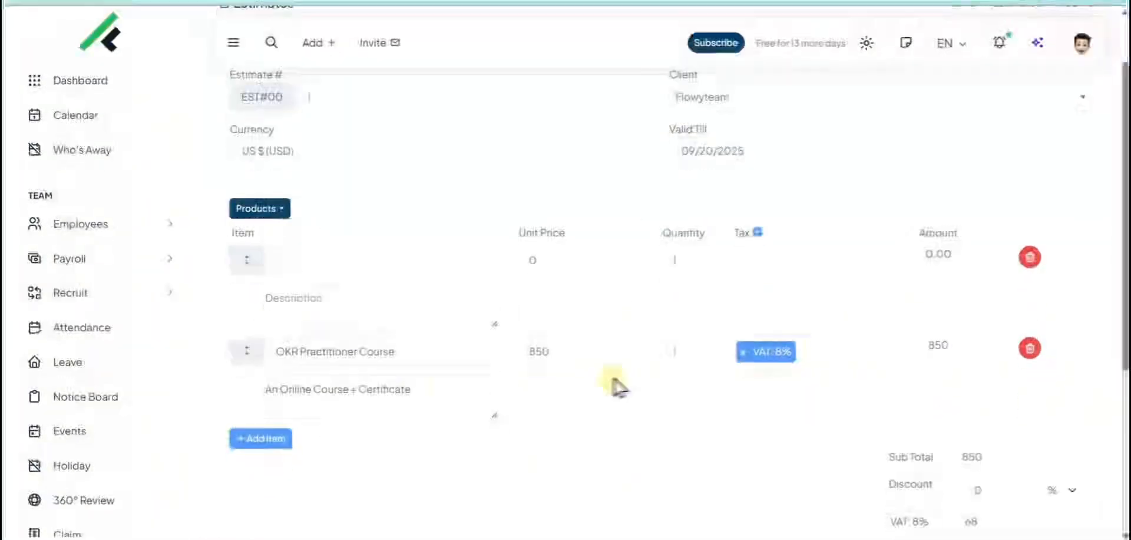
pyautogui.click(1030, 258)
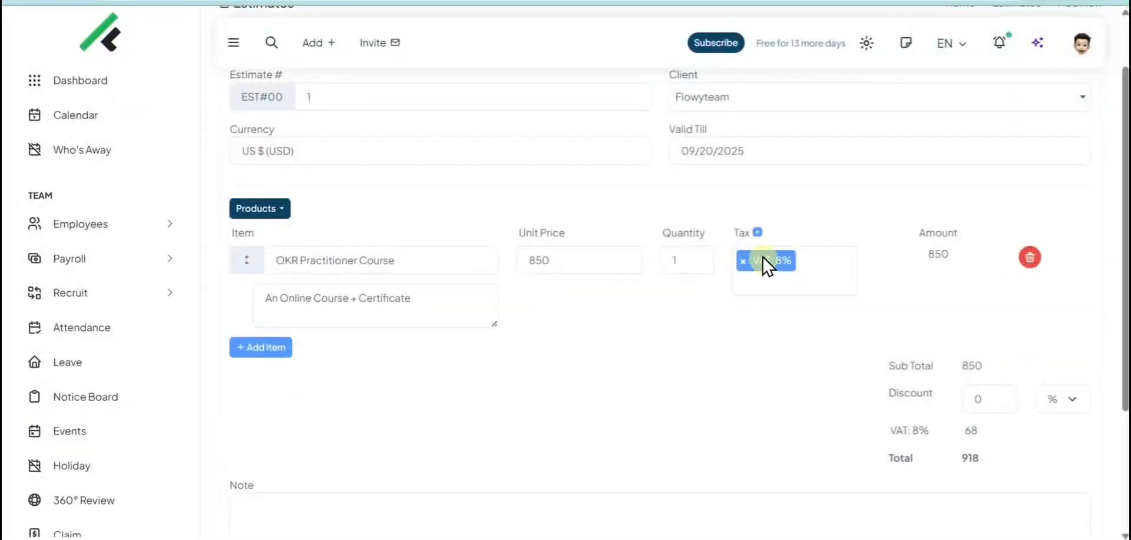
# Add the note "Must be completed 14 days after confirming receipts" and save the estimate.
pyautogui.scroll(-3, 840, 313)
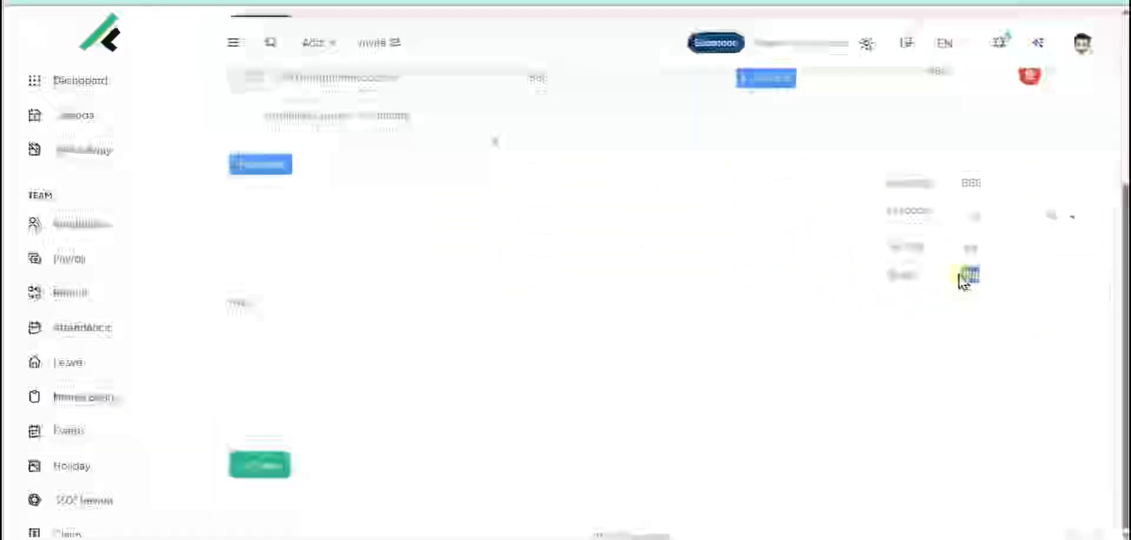
pyautogui.click(395, 354)
pyautogui.write('Must be completed 14 days after confirming receipte')
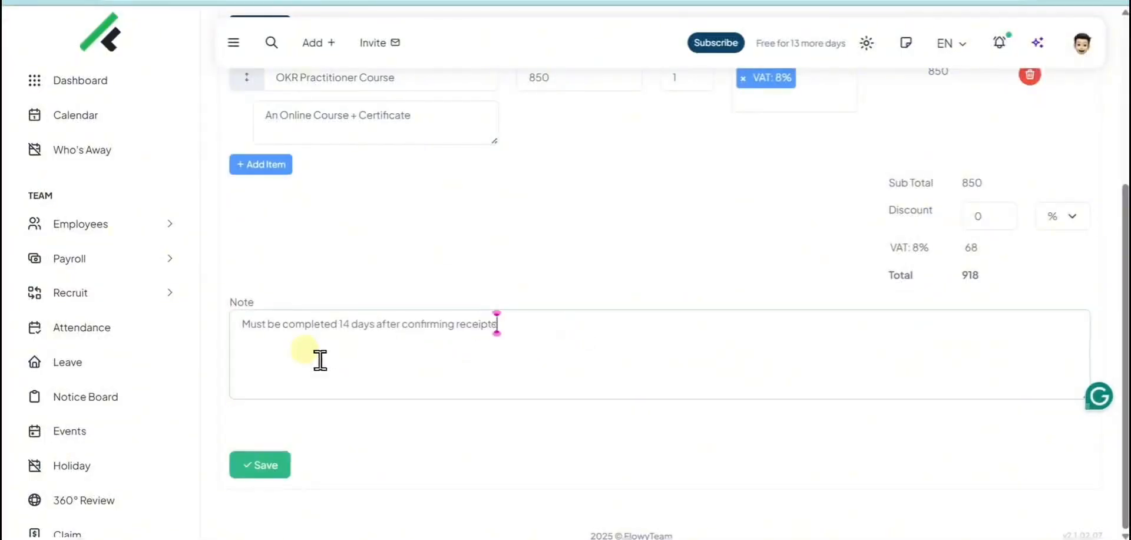
pyautogui.click(260, 464)
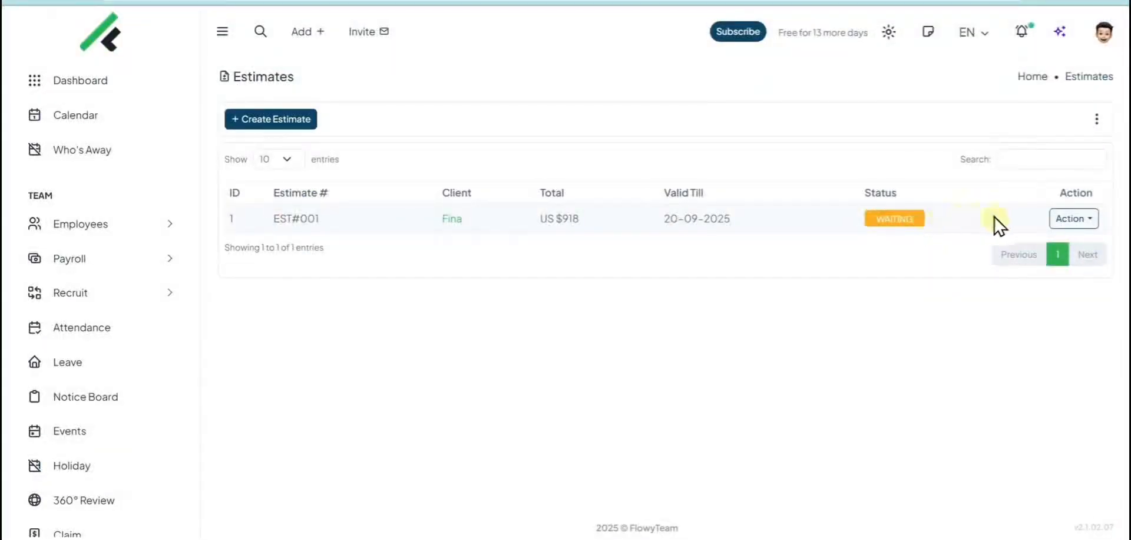
# View the saved estimate EST#001 and review its status, item, total and note.
pyautogui.click(1069, 220)
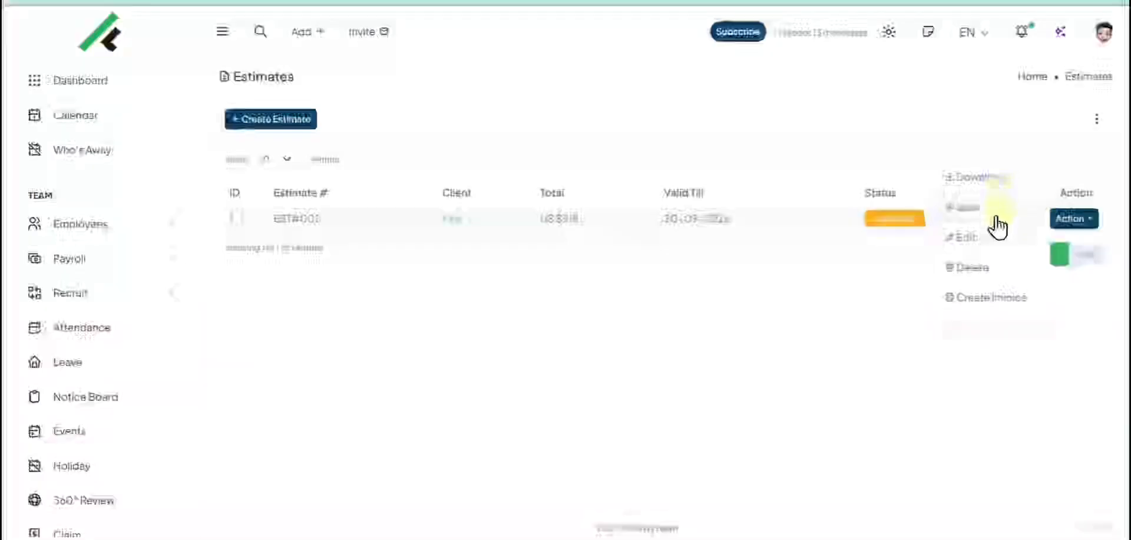
pyautogui.click(973, 209)
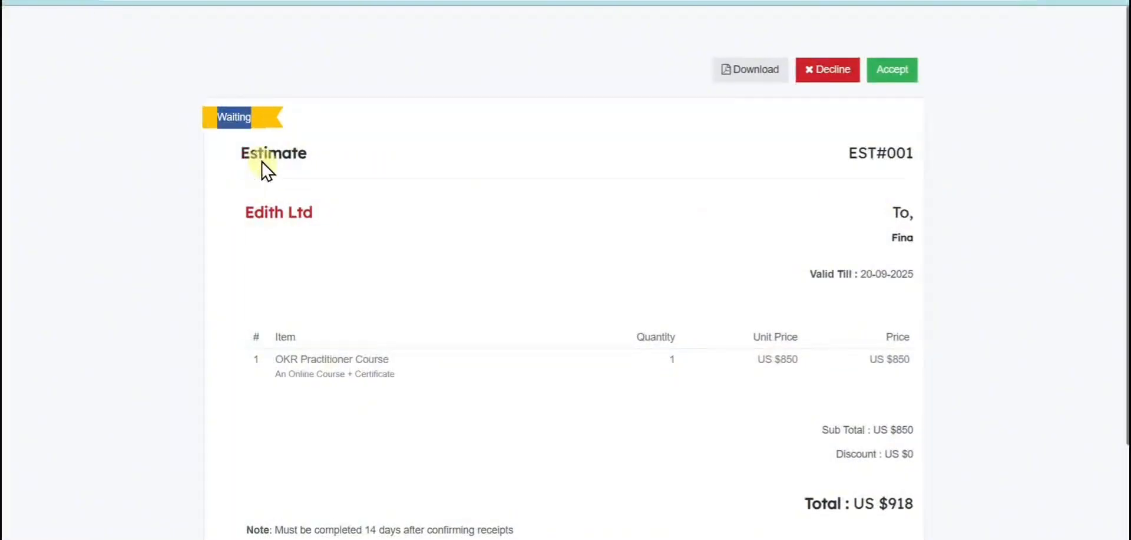
pyautogui.scroll(-2, 260, 169)
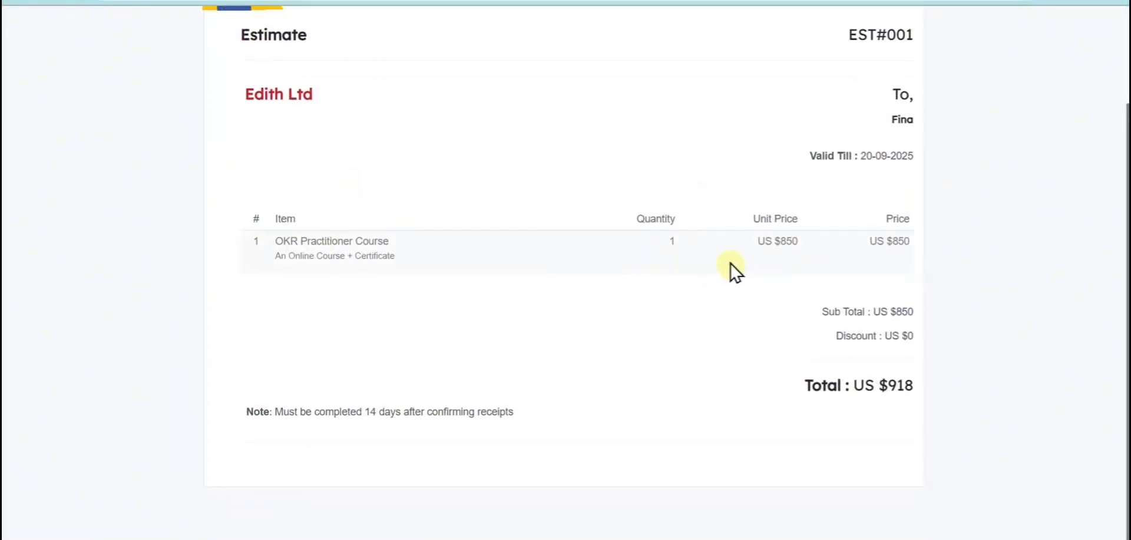
pyautogui.scroll(2, 735, 272)
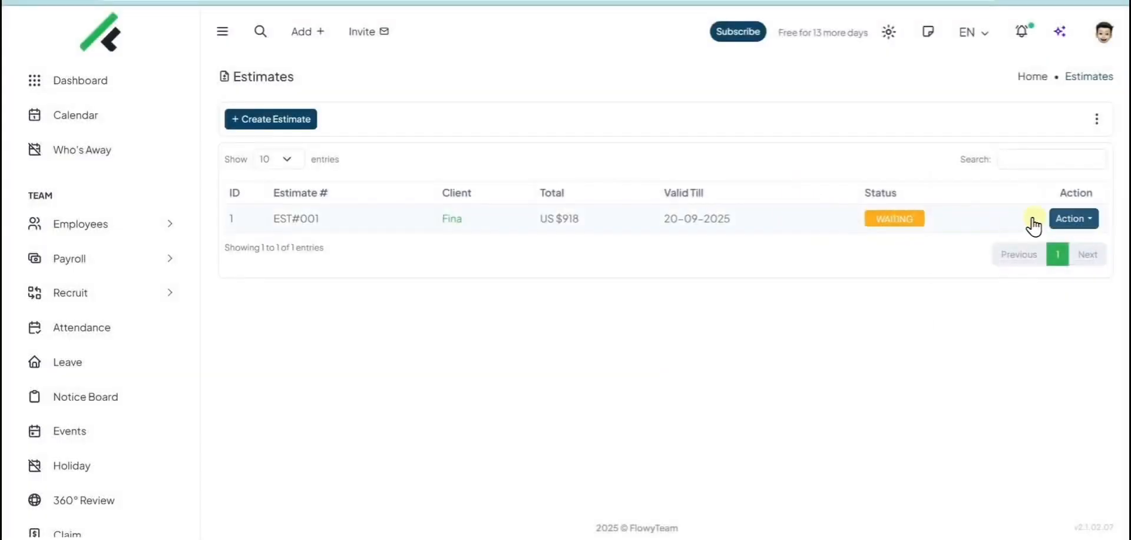
# Create an invoice from estimate EST#001, keep recurring payments set to No, and save it.
pyautogui.click(1063, 219)
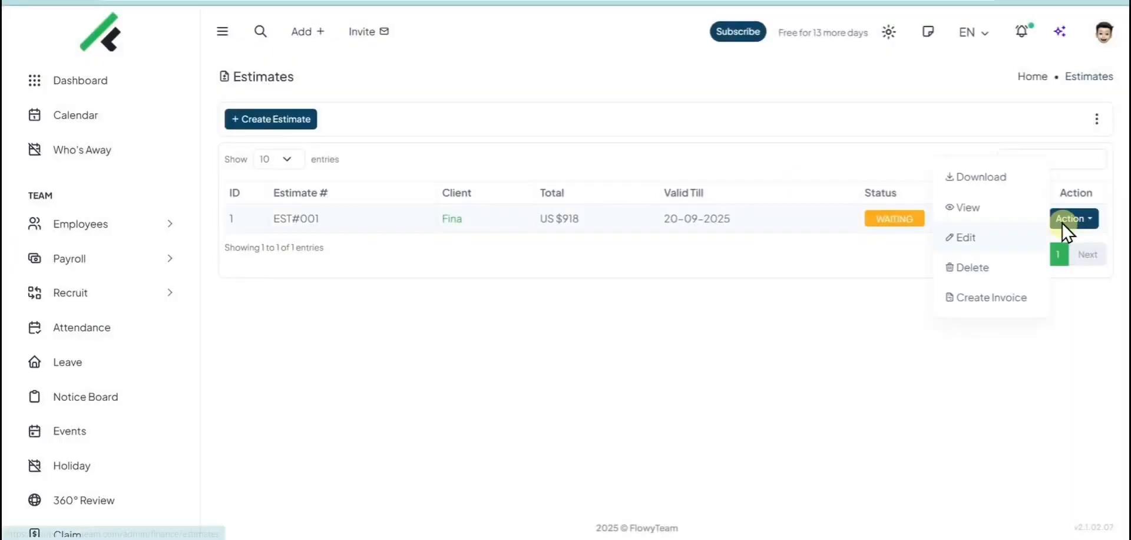
pyautogui.click(1002, 297)
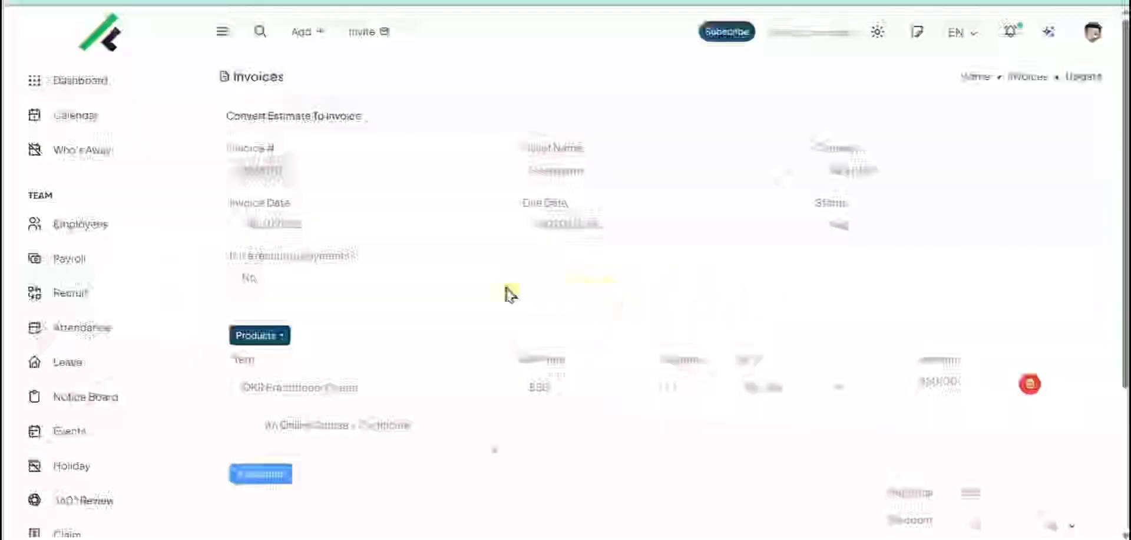
pyautogui.click(428, 282)
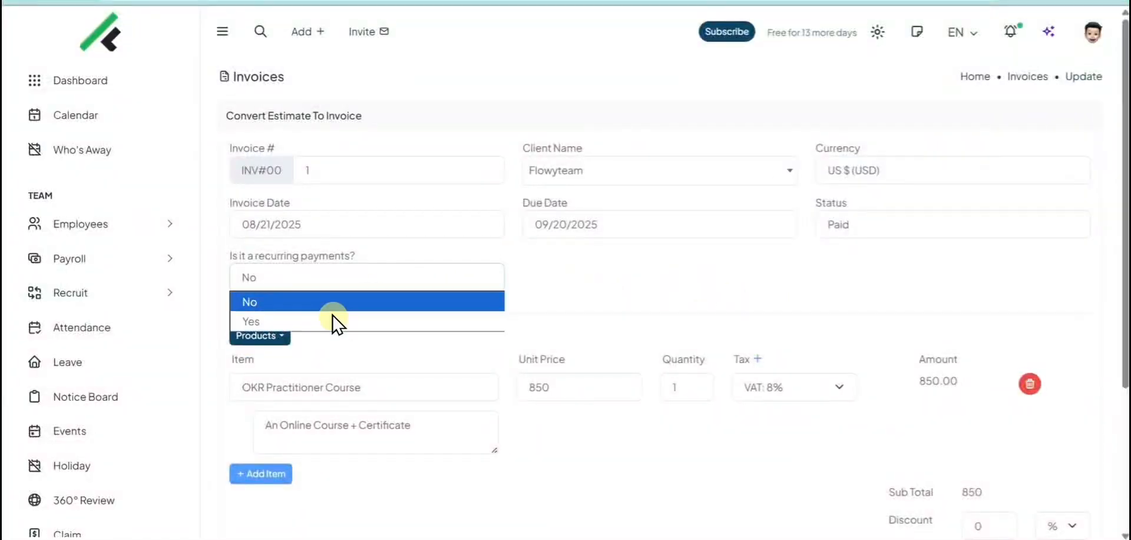
pyautogui.click(501, 297)
pyautogui.scroll(-3, 709, 278)
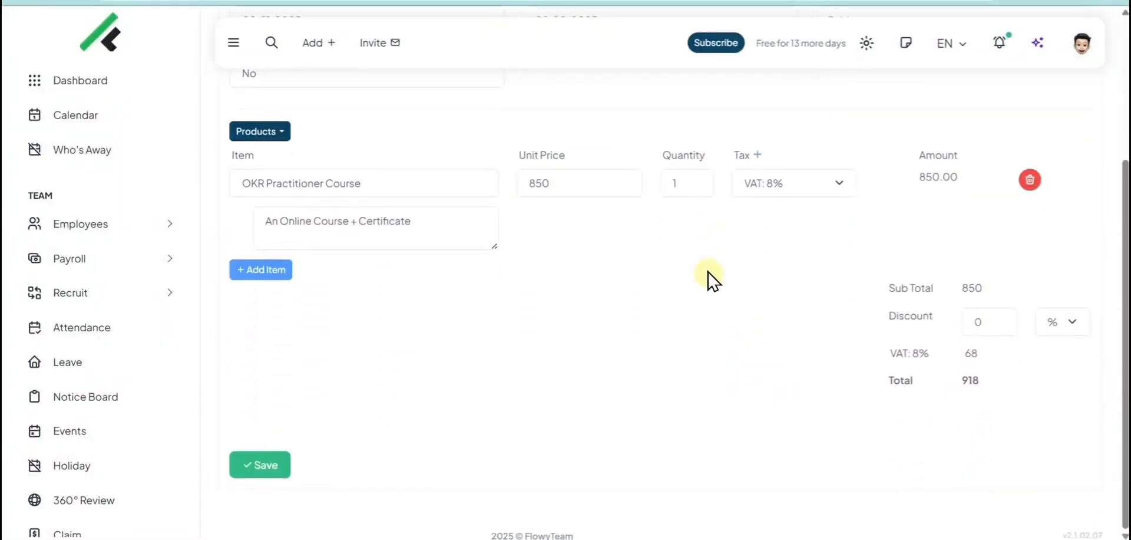
pyautogui.click(260, 464)
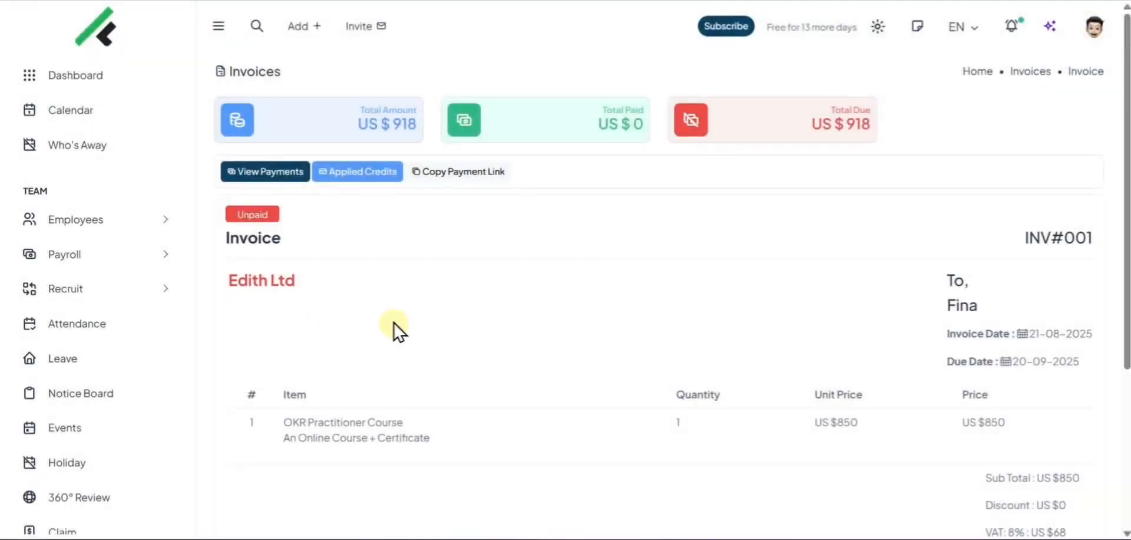
# Review the new invoice INV#001 and copy its payment link.
pyautogui.moveTo(1127, 115); pyautogui.dragTo(1078, 121)
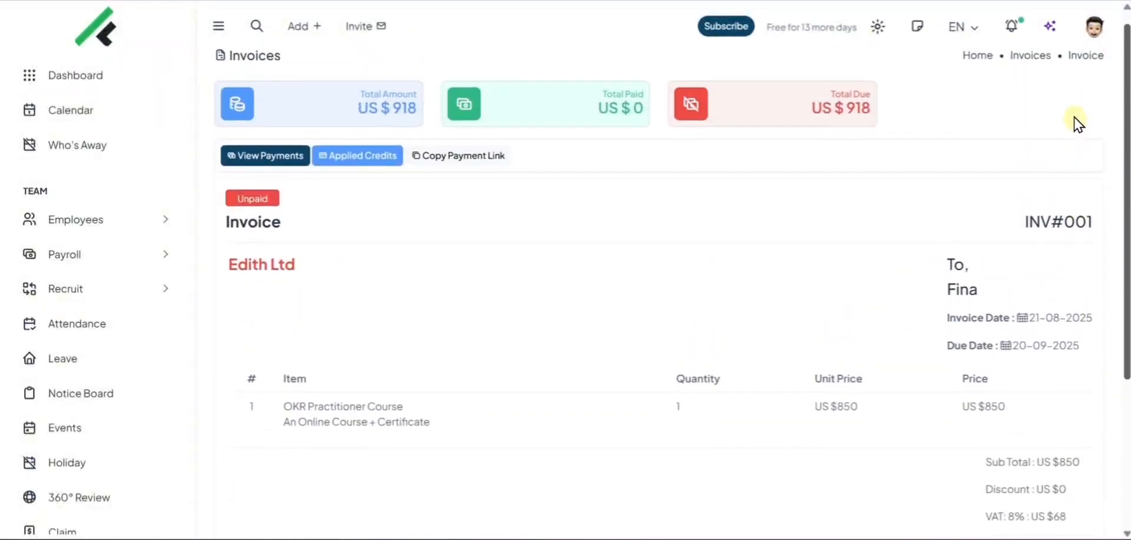
pyautogui.click(439, 169)
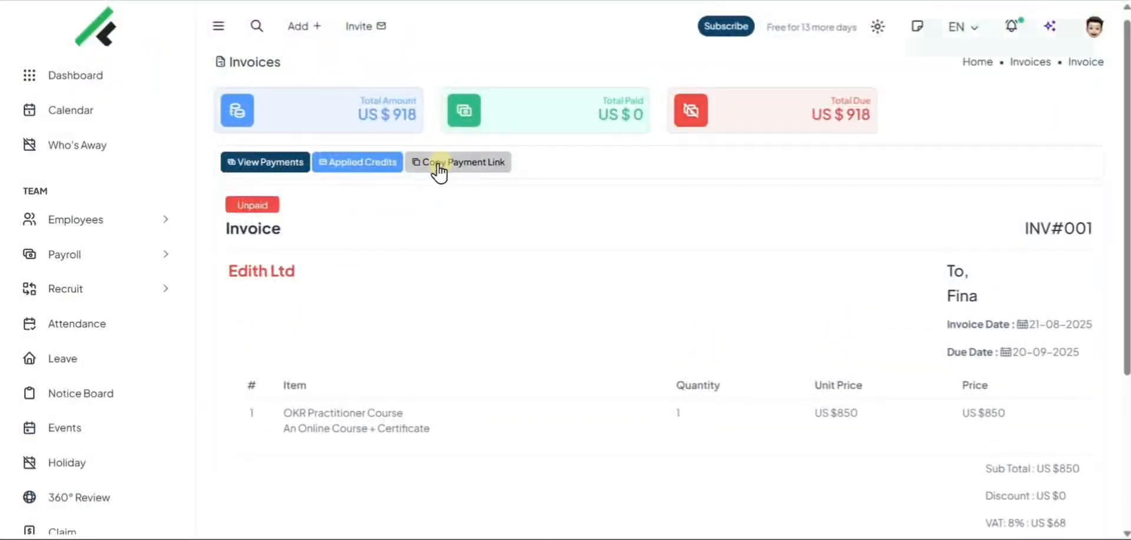
# Open the copied payment link in the browser tab showing the evaluation form, and review invoice INV#001 and its payment options.
pyautogui.click(572, 0)
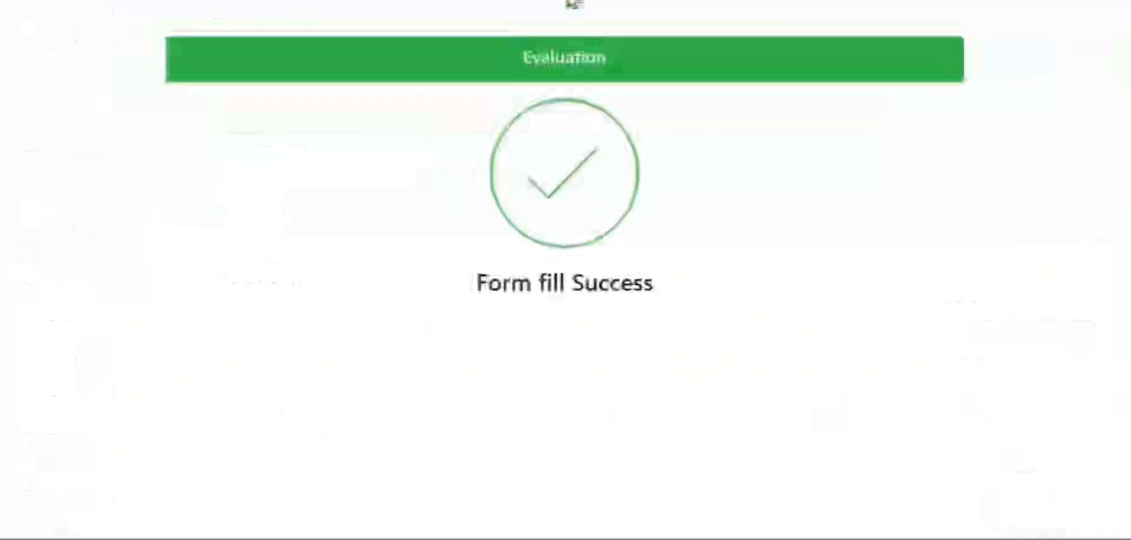
pyautogui.click(376, 0)
pyautogui.hotkey('ctrl', 'v')
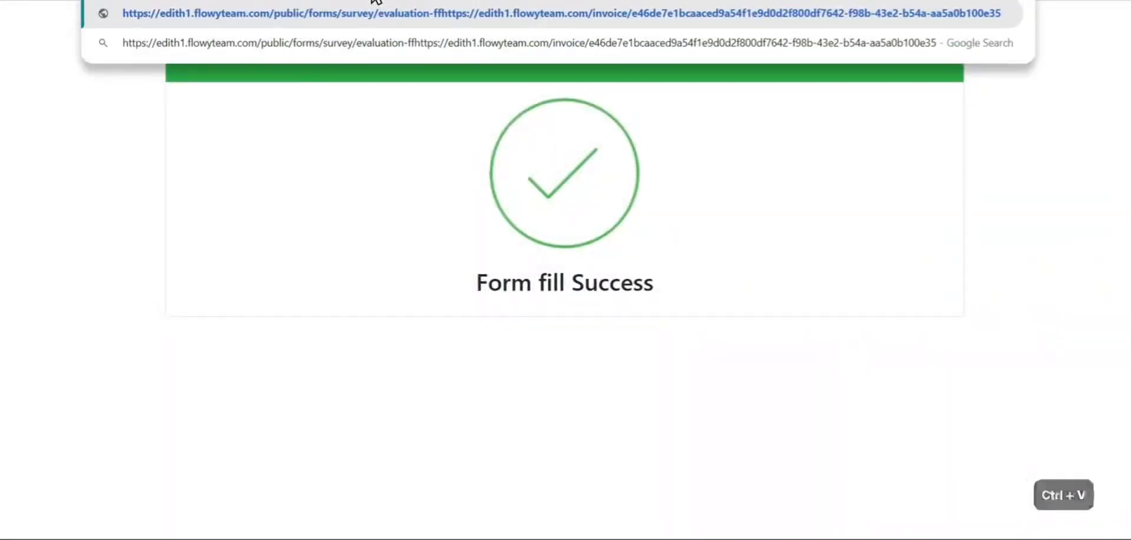
pyautogui.hotkey('ctrl', 'a')
pyautogui.hotkey('ctrl', 'v')
pyautogui.press('Return')
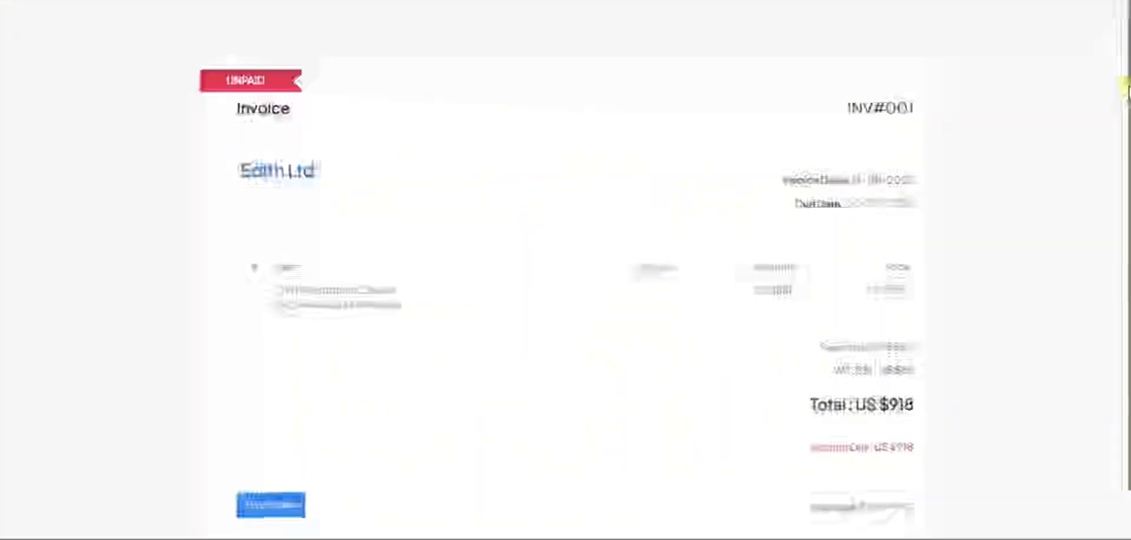
pyautogui.scroll(-1, 1125, 111)
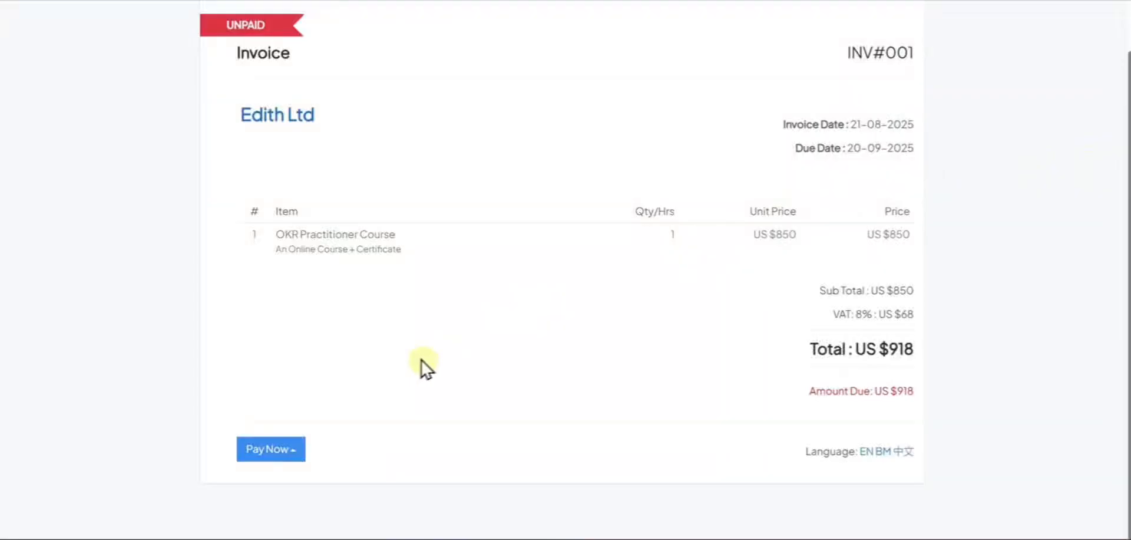
pyautogui.click(293, 449)
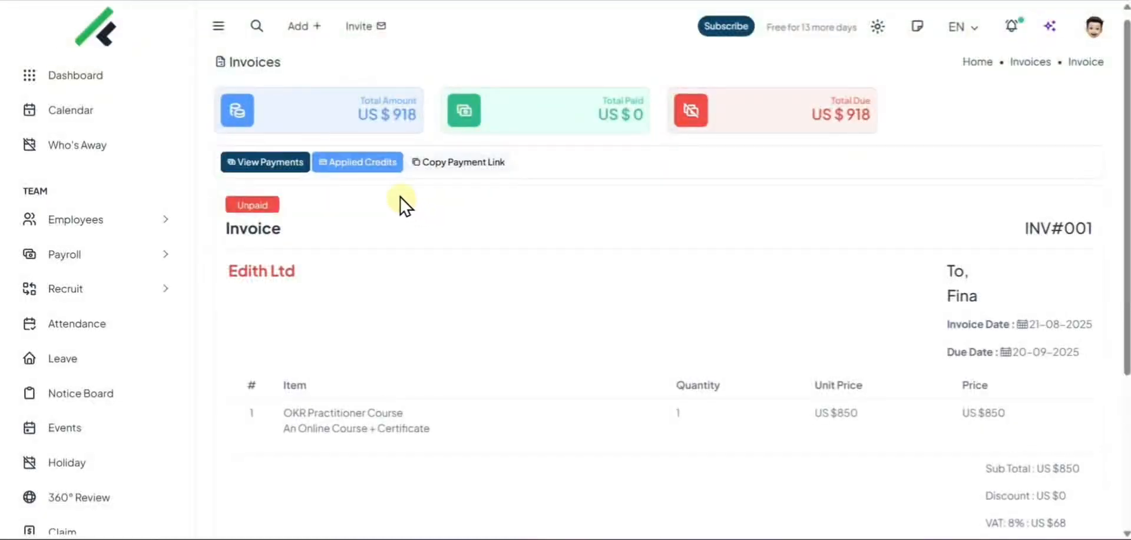
# Return to the internal page of invoice INV#001 and check its applied credits and payment details.
pyautogui.click(359, 162)
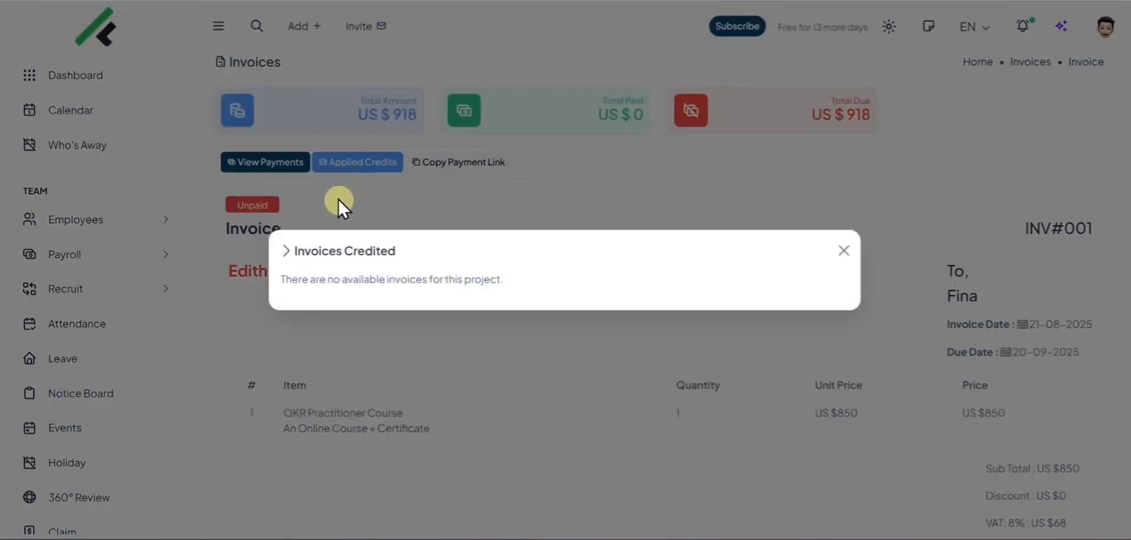
pyautogui.click(844, 250)
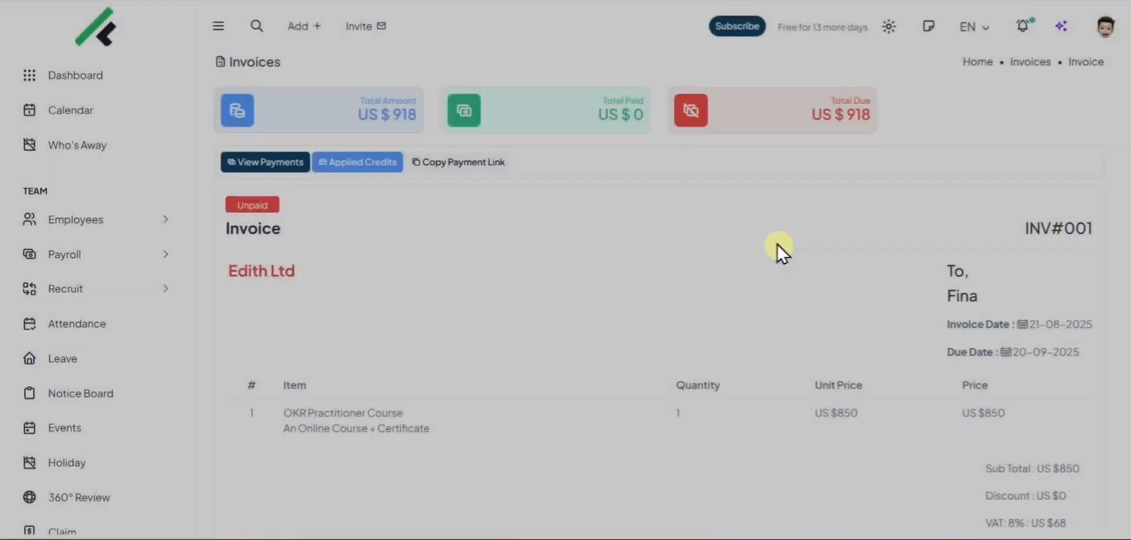
pyautogui.click(269, 160)
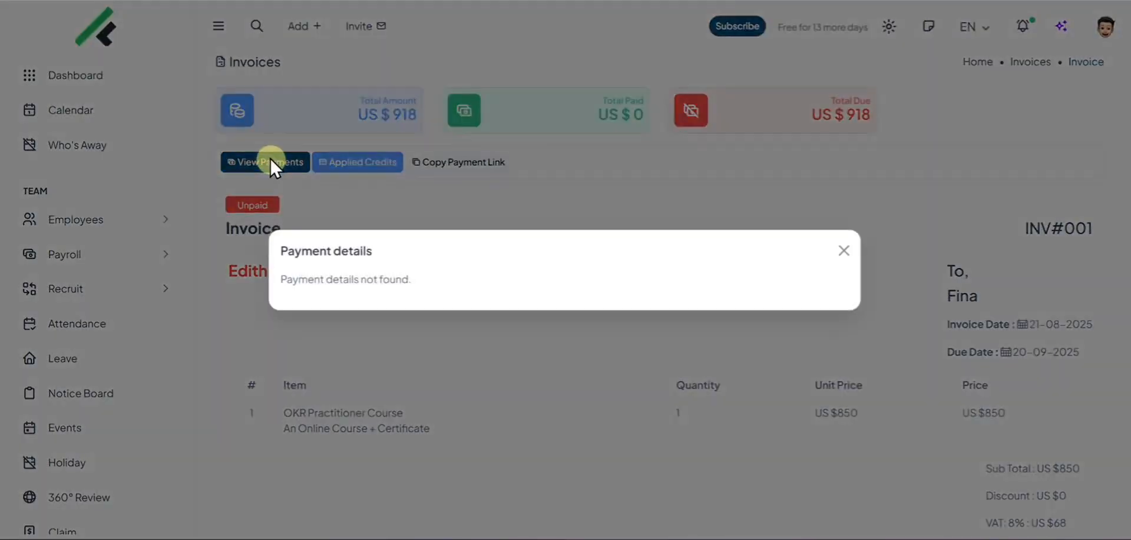
pyautogui.click(856, 254)
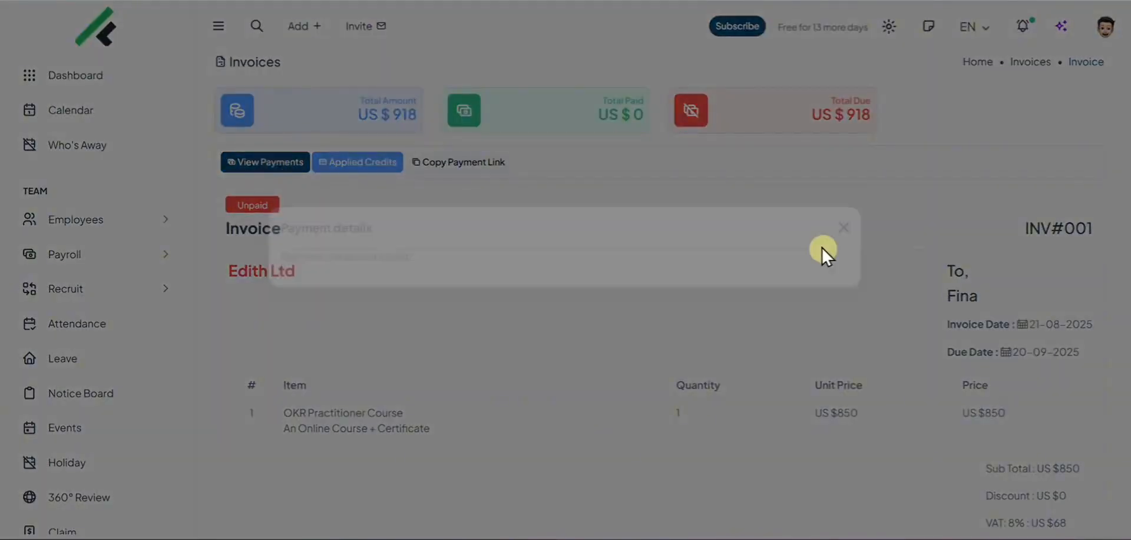
pyautogui.click(275, 160)
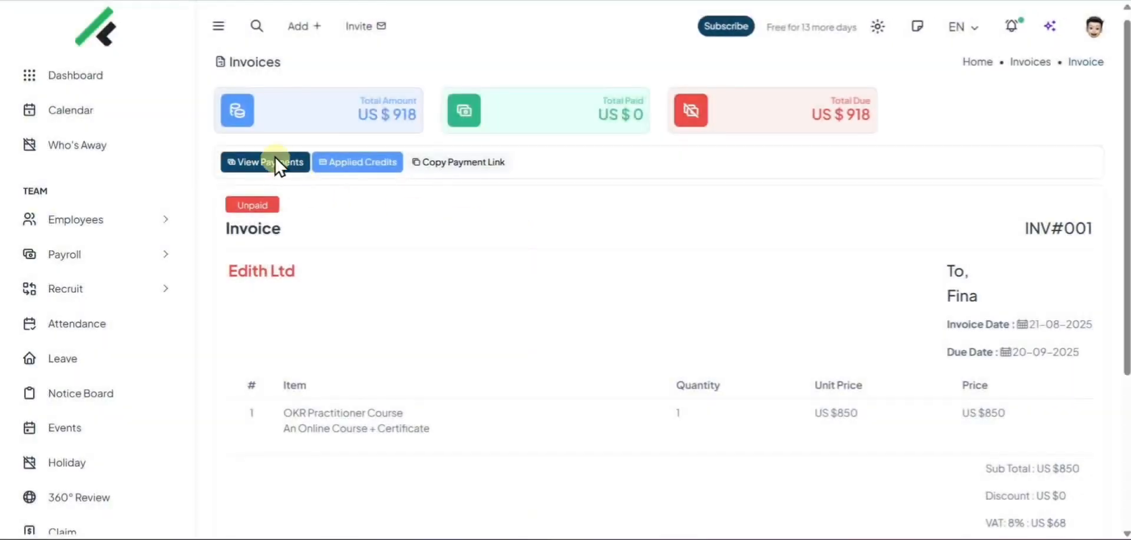
# Go to the invoices list and send the assigned client a payment reminder for INV#001.
pyautogui.click(1014, 62)
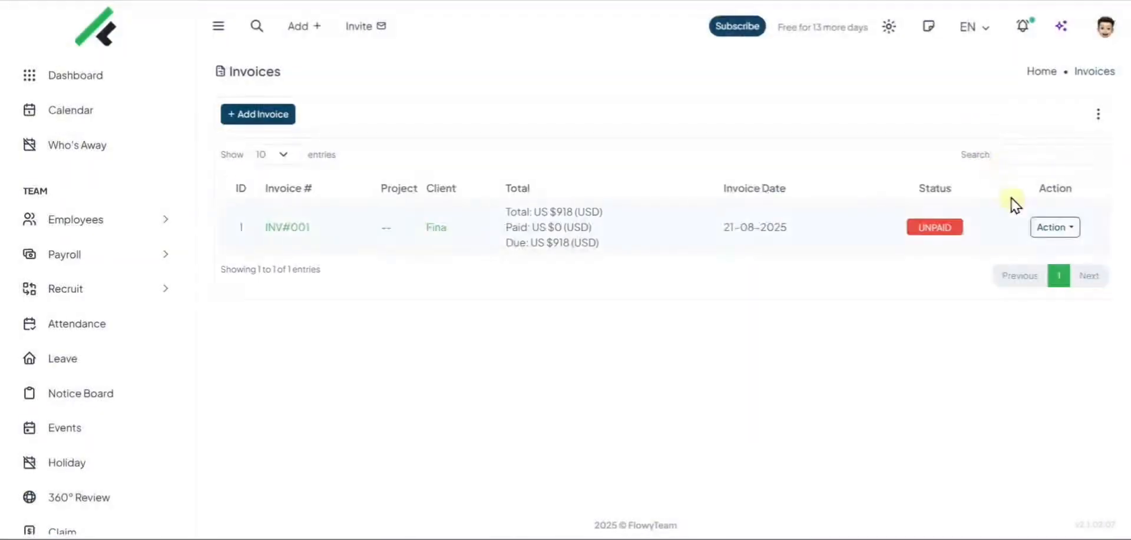
pyautogui.click(1037, 229)
pyautogui.click(972, 310)
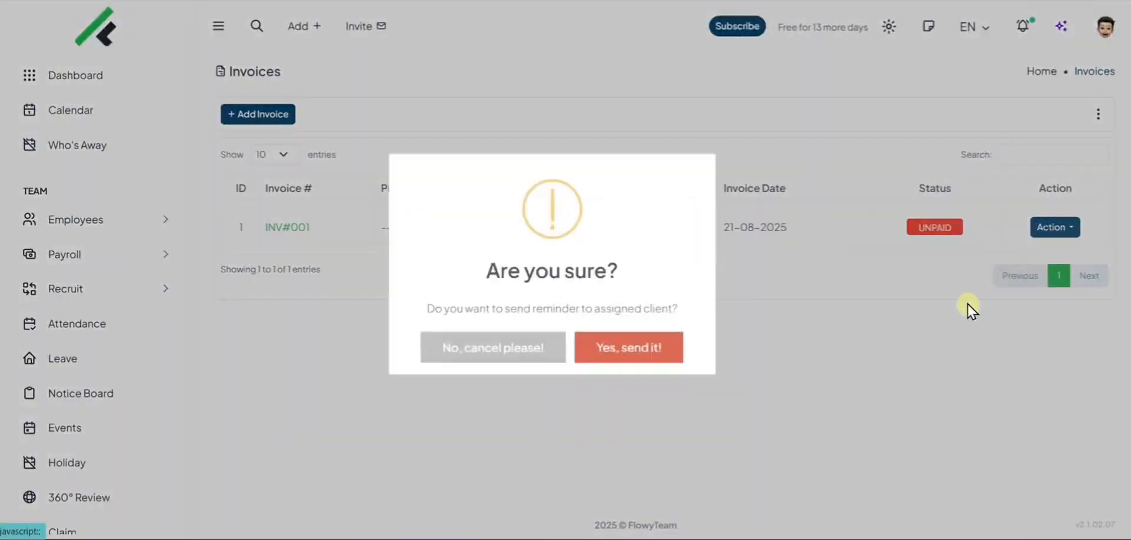
pyautogui.click(669, 354)
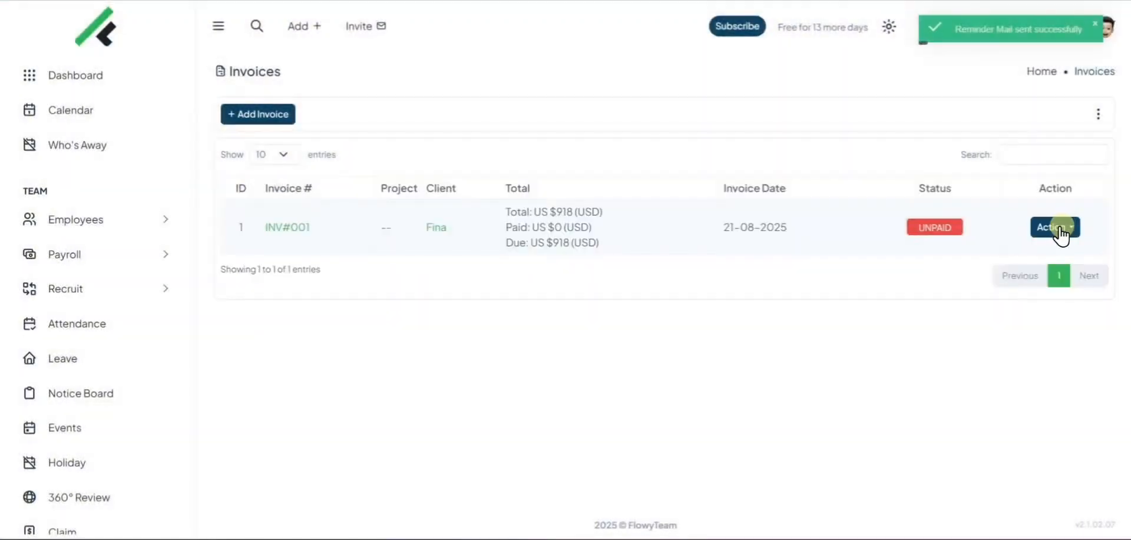
# Start a new payment for invoice INV#001 with the amount 850 and the payment gateway Cash.
pyautogui.click(1058, 231)
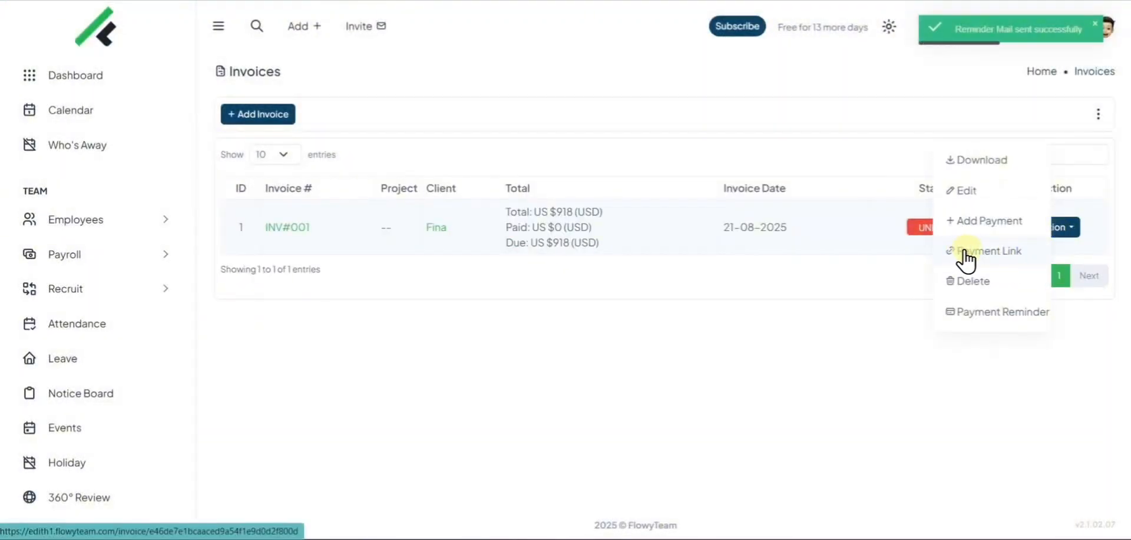
pyautogui.click(903, 231)
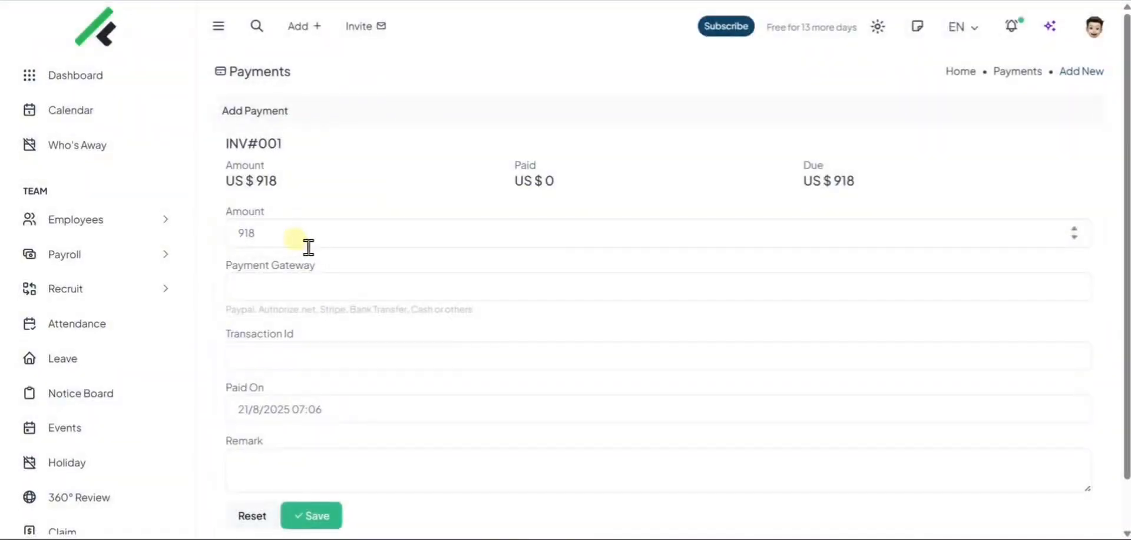
pyautogui.click(285, 244)
pyautogui.press('BackSpace')
pyautogui.press('BackSpace')
pyautogui.press('BackSpace')
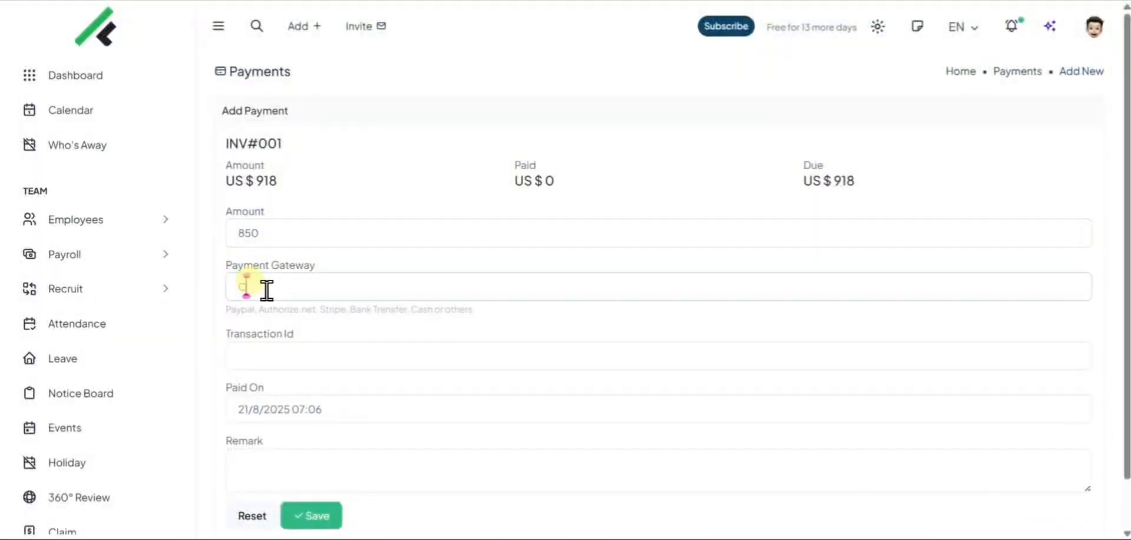
pyautogui.write('Cash')
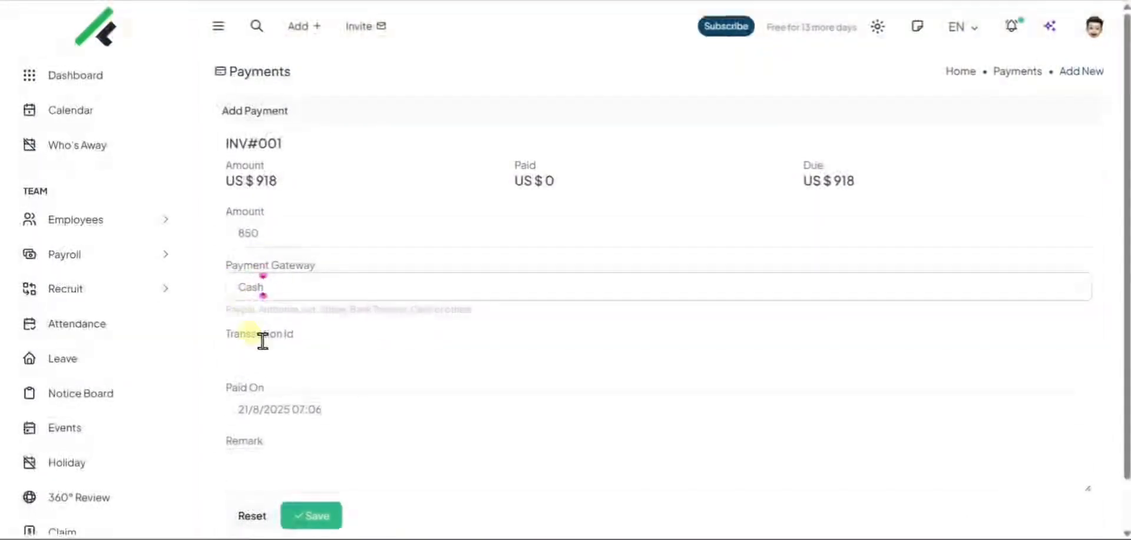
# Enter transaction ID 220825 and the remark "Tax not yet paid", and save the payment.
pyautogui.click(270, 359)
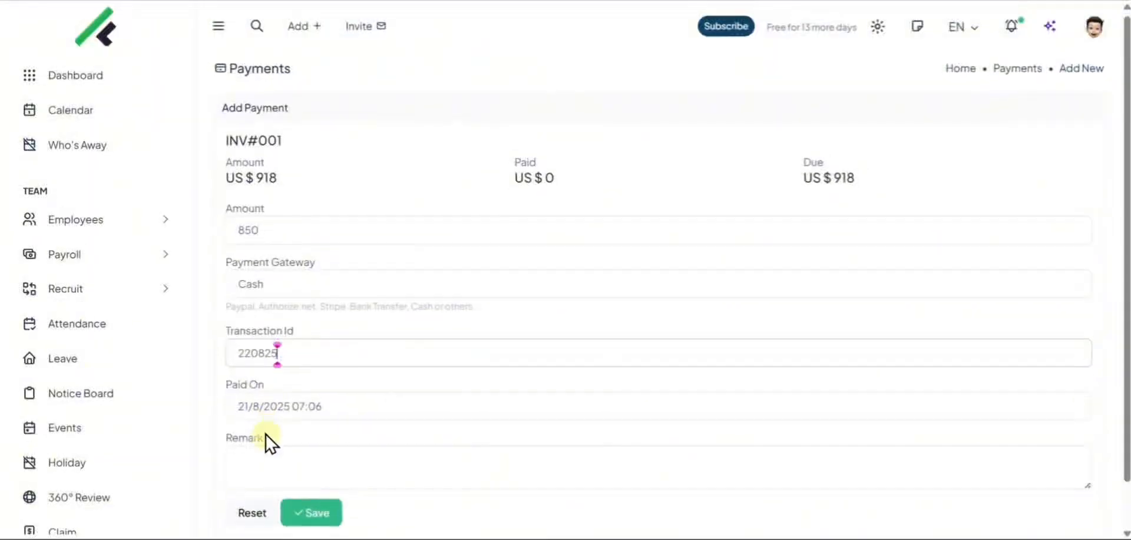
pyautogui.scroll(-1, 265, 437)
pyautogui.click(287, 424)
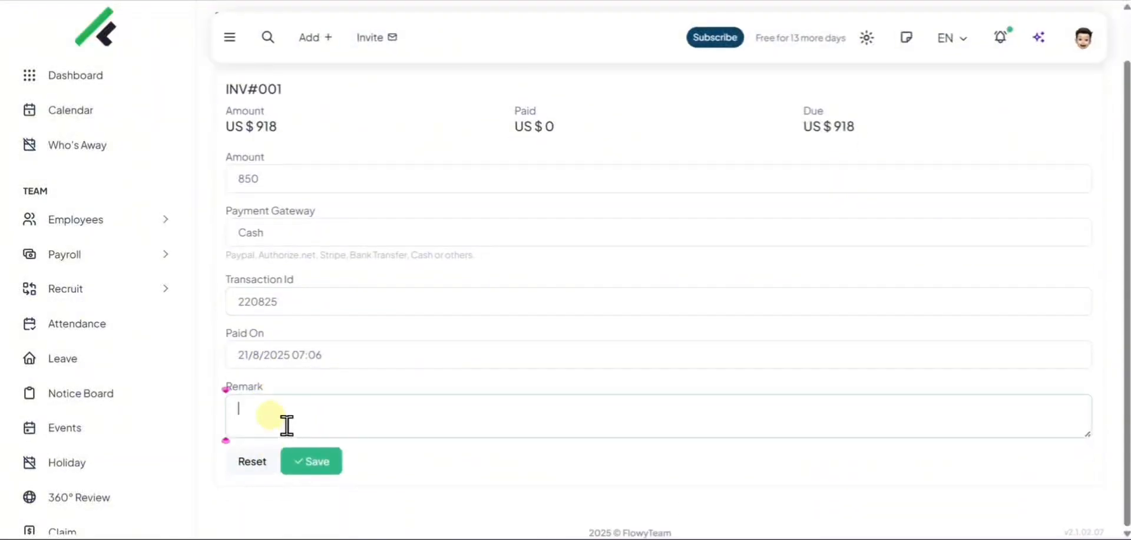
pyautogui.write('Ta')
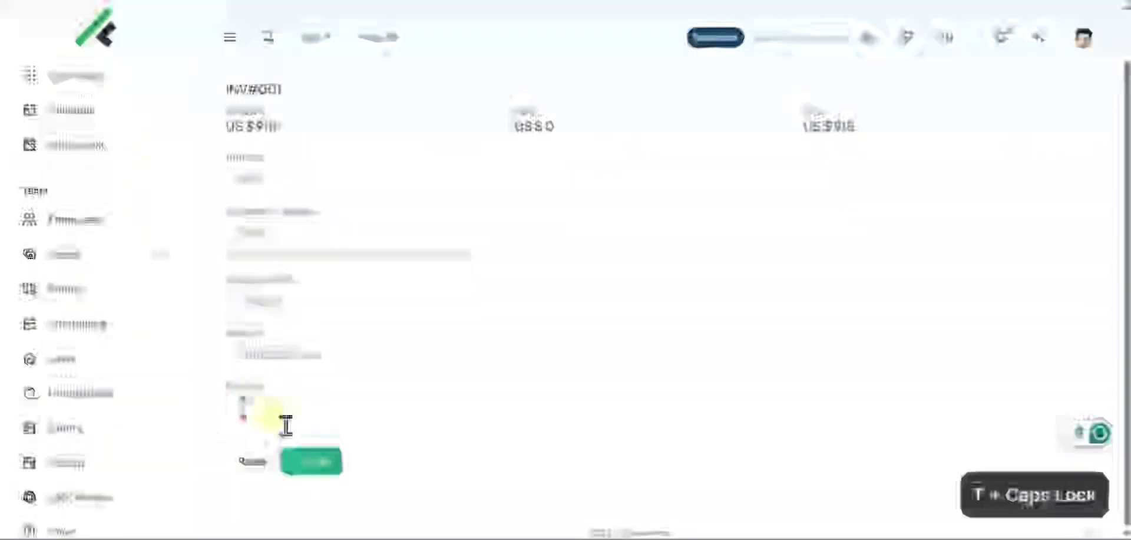
pyautogui.write('x not yet paid')
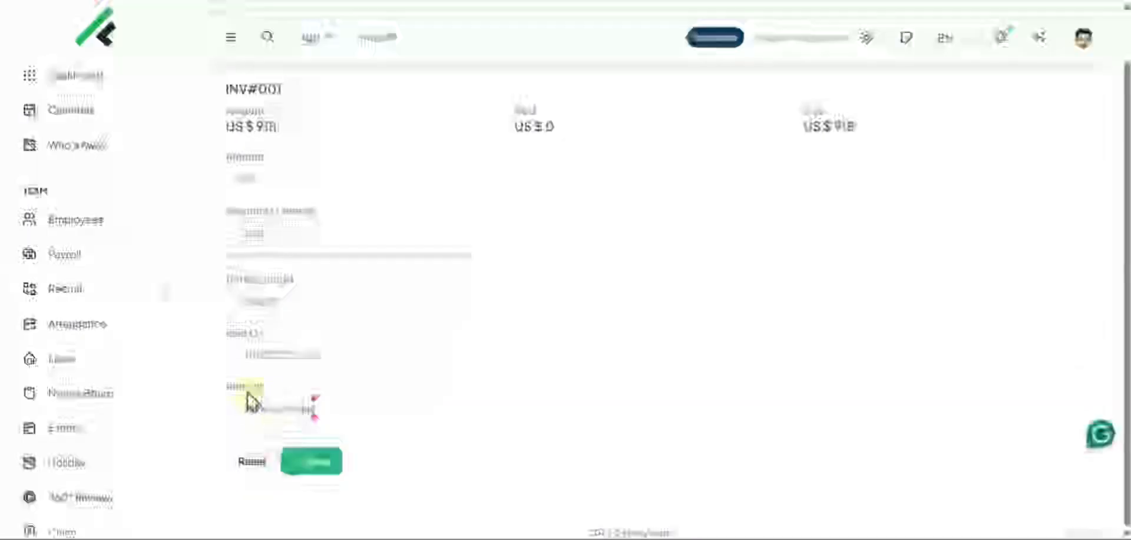
pyautogui.click(297, 462)
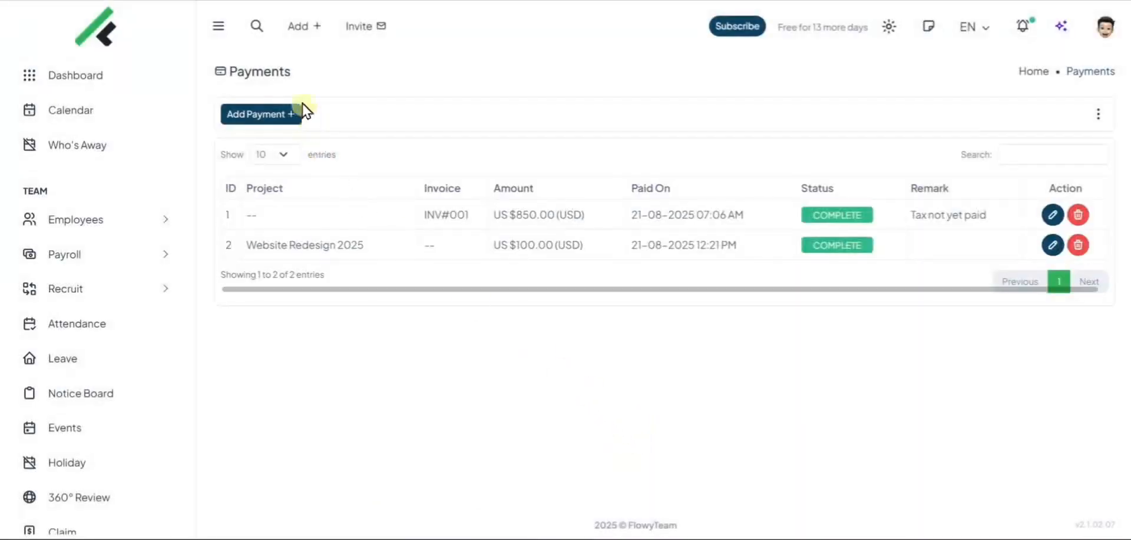
# Review the payments list and the amount recorded for invoice INV#001.
pyautogui.moveTo(296, 80); pyautogui.dragTo(198, 80)
pyautogui.click(330, 89)
pyautogui.moveTo(315, 91); pyautogui.dragTo(245, 81)
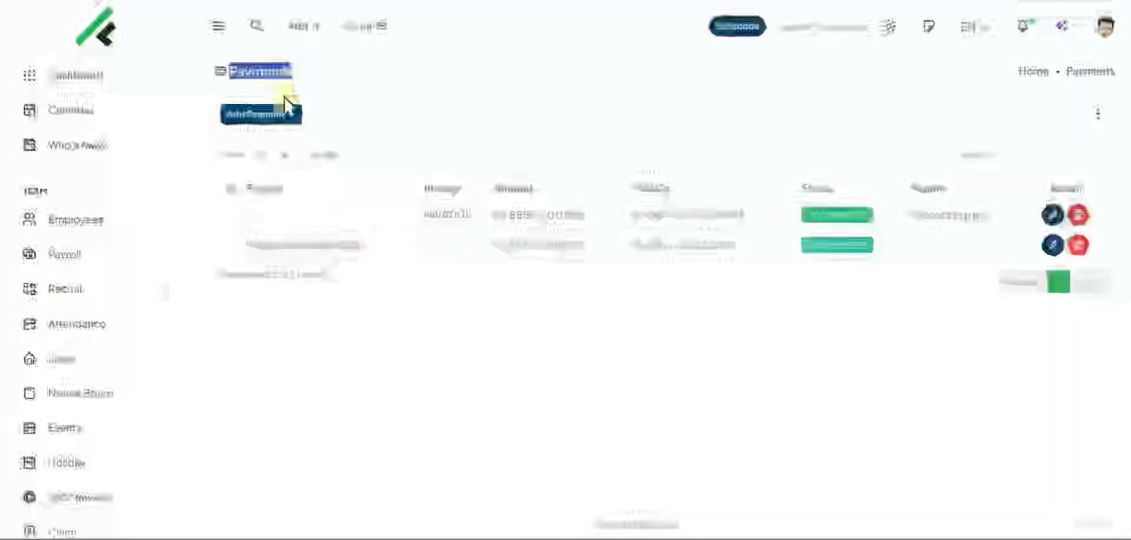
pyautogui.moveTo(500, 214); pyautogui.dragTo(573, 215)
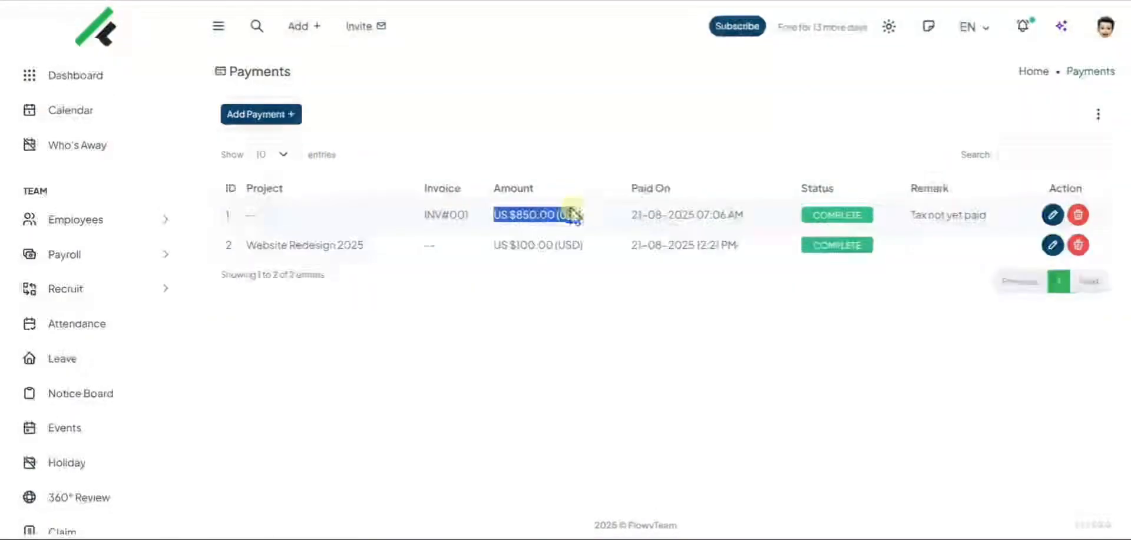
# Open the invoices list and check the paid amount and status of INV#001.
pyautogui.scroll(-10, 32, 301)
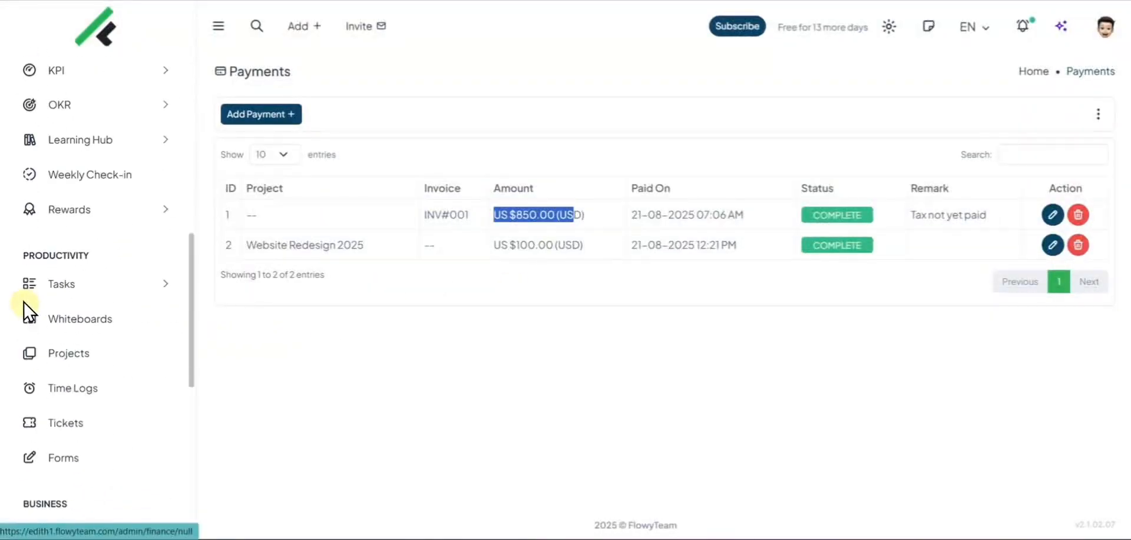
pyautogui.click(78, 282)
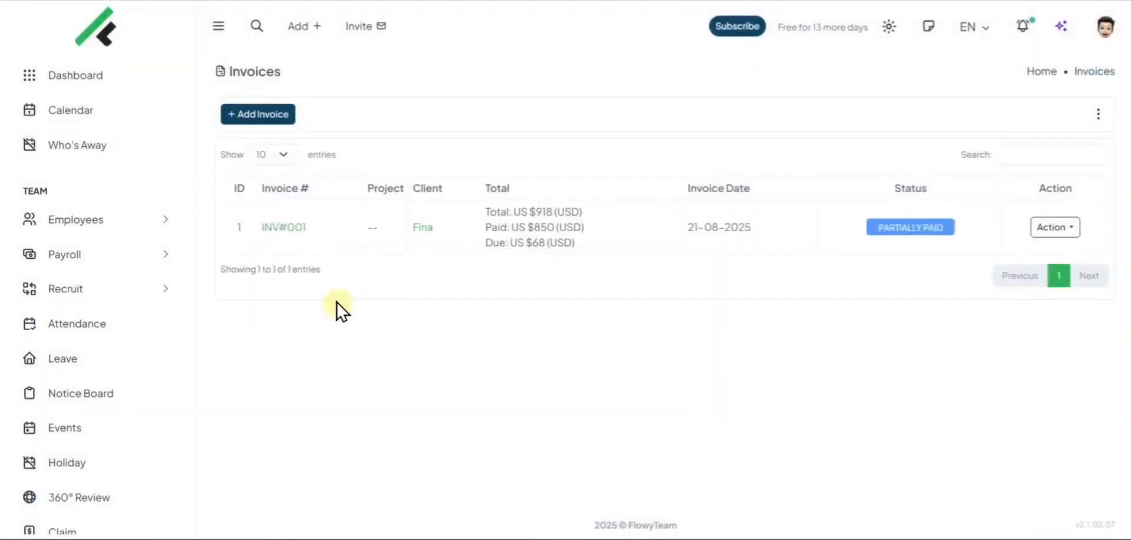
pyautogui.moveTo(583, 232); pyautogui.dragTo(480, 234)
pyautogui.click(483, 235)
pyautogui.scroll(-12, 35, 317)
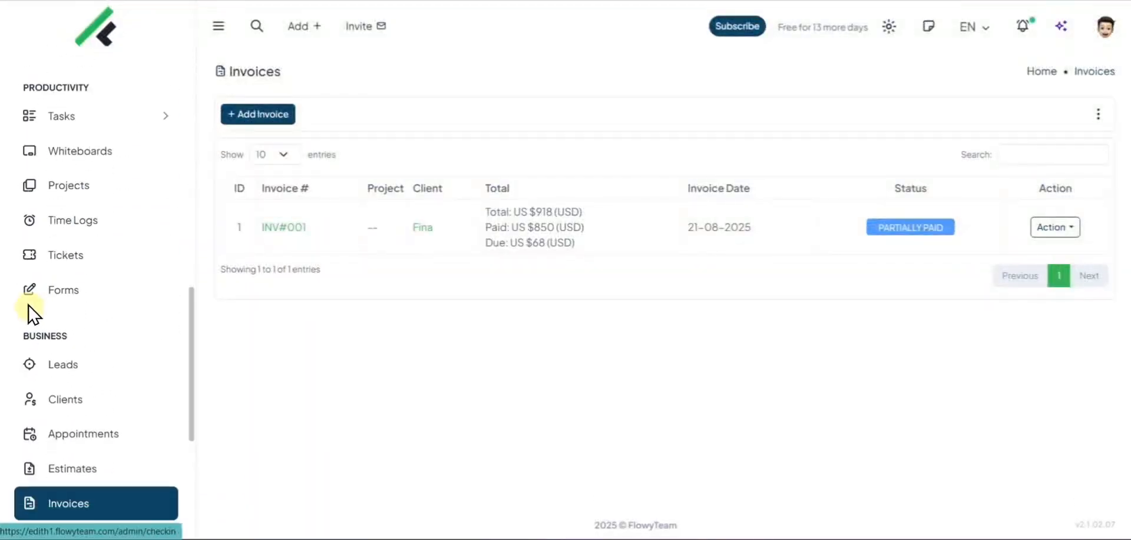
# Open the INV#001 payment for editing, select the project Website Redesign 2025, and leave the form without updating it.
pyautogui.click(44, 371)
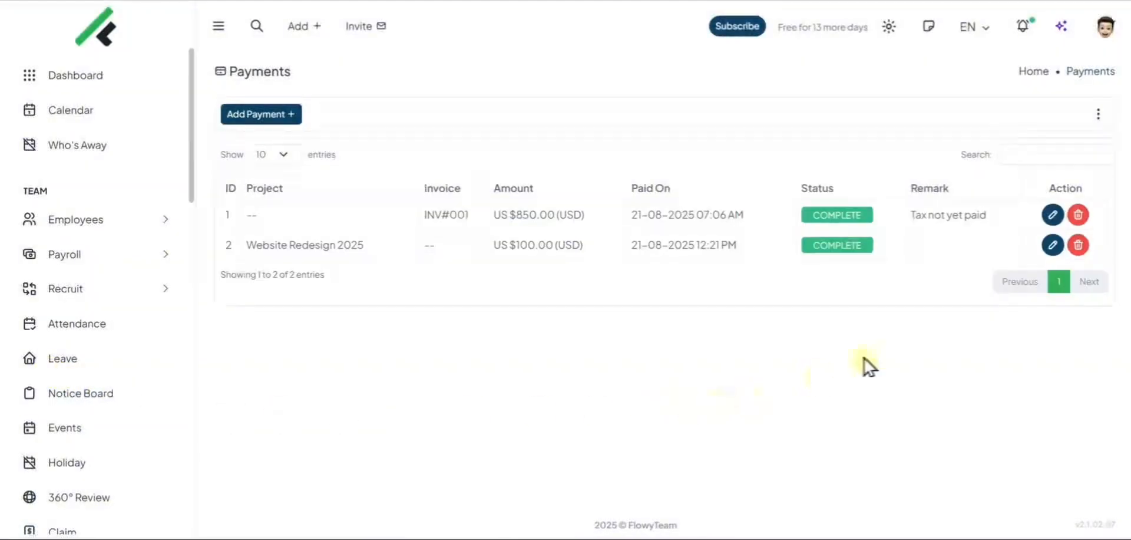
pyautogui.click(1052, 215)
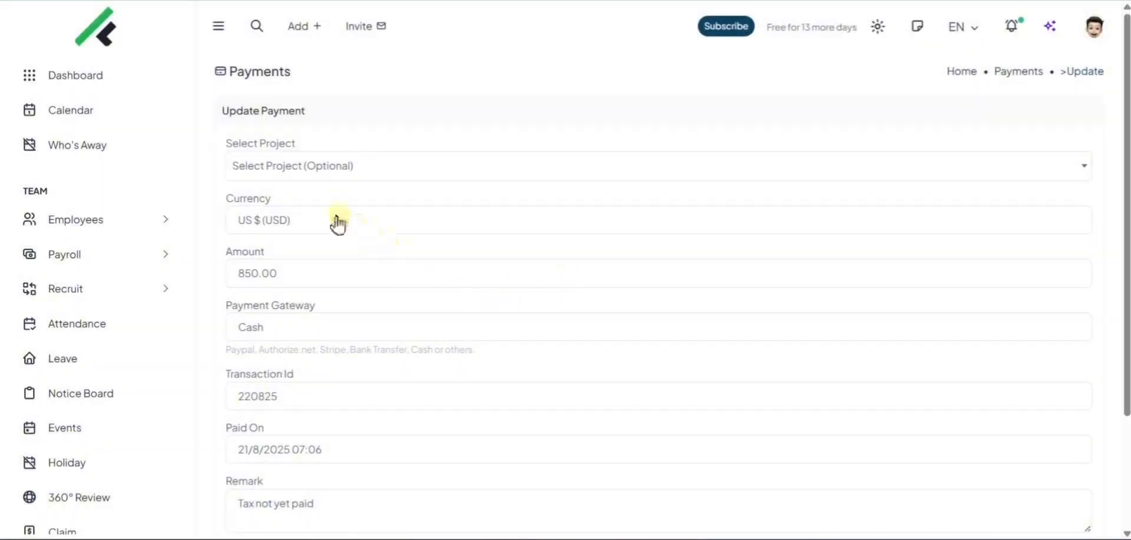
pyautogui.click(287, 166)
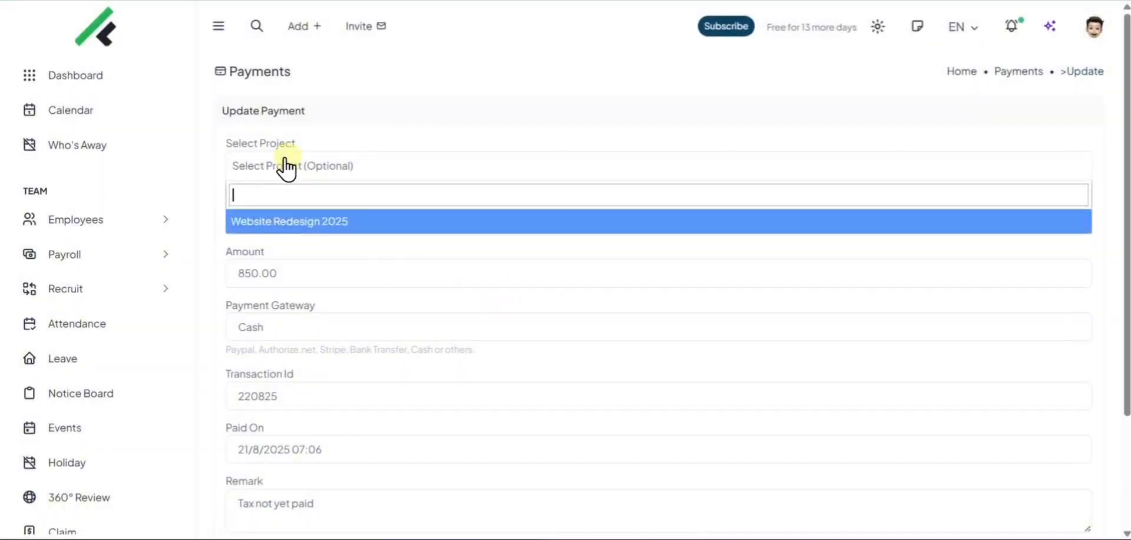
pyautogui.click(273, 222)
pyautogui.click(318, 171)
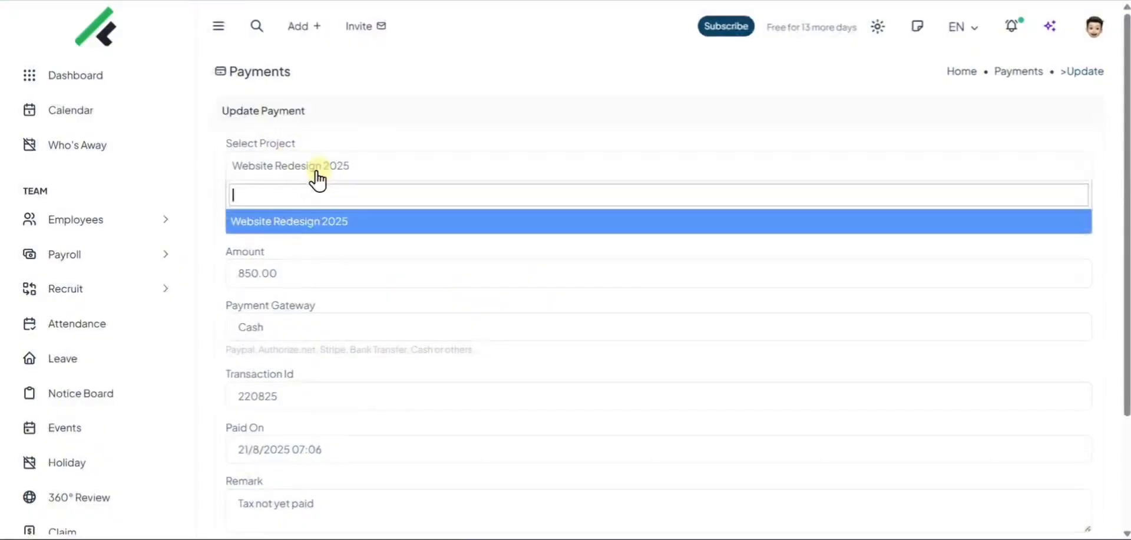
pyautogui.scroll(-2, 204, 232)
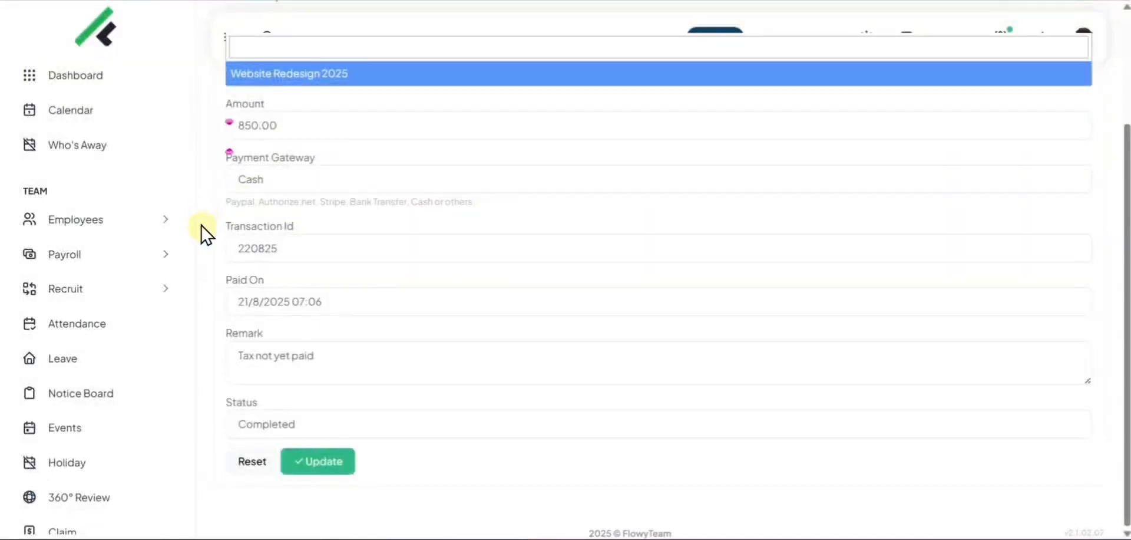
pyautogui.click(238, 470)
pyautogui.hotkey('alt', 'Left')
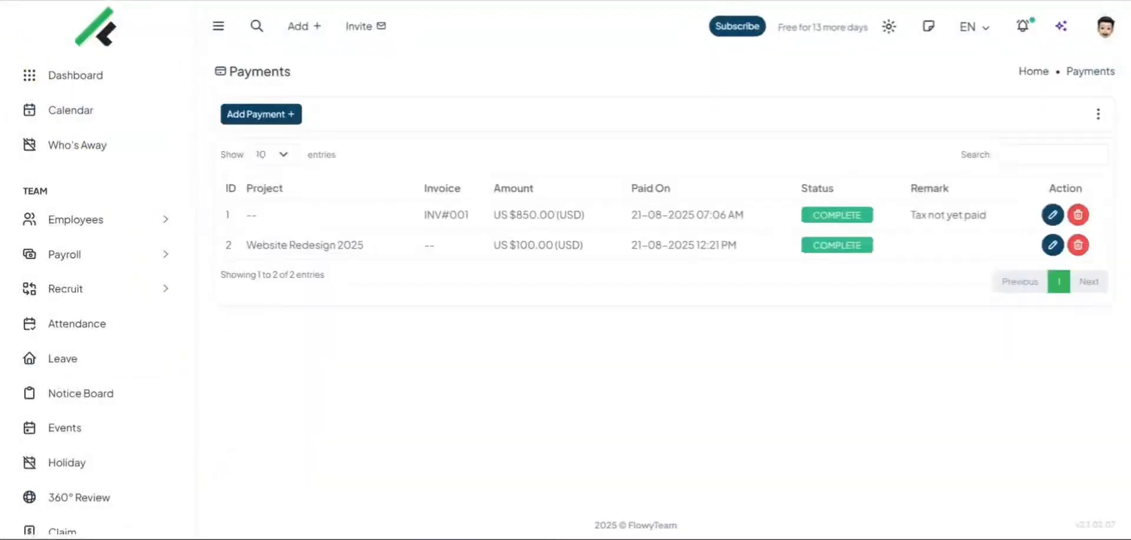
# Open the Expenses list in the business section.
pyautogui.scroll(-15, 73, 257)
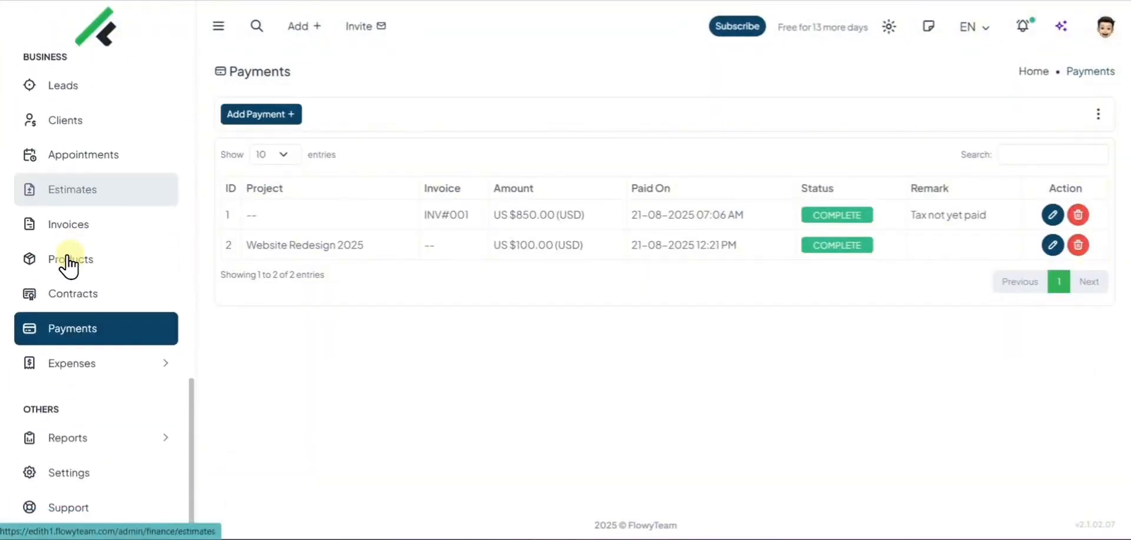
pyautogui.click(53, 363)
pyautogui.click(56, 393)
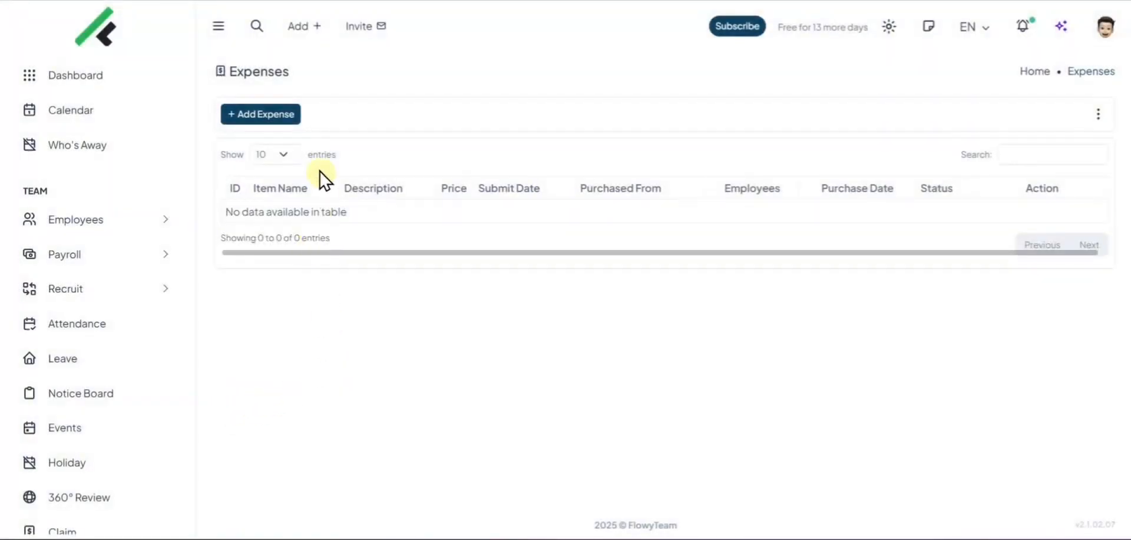
# Add an expense for another team member: category Event, item Merchandise, price 2000, purchased from Local Store, purchase date 08/20/2025.
pyautogui.click(247, 116)
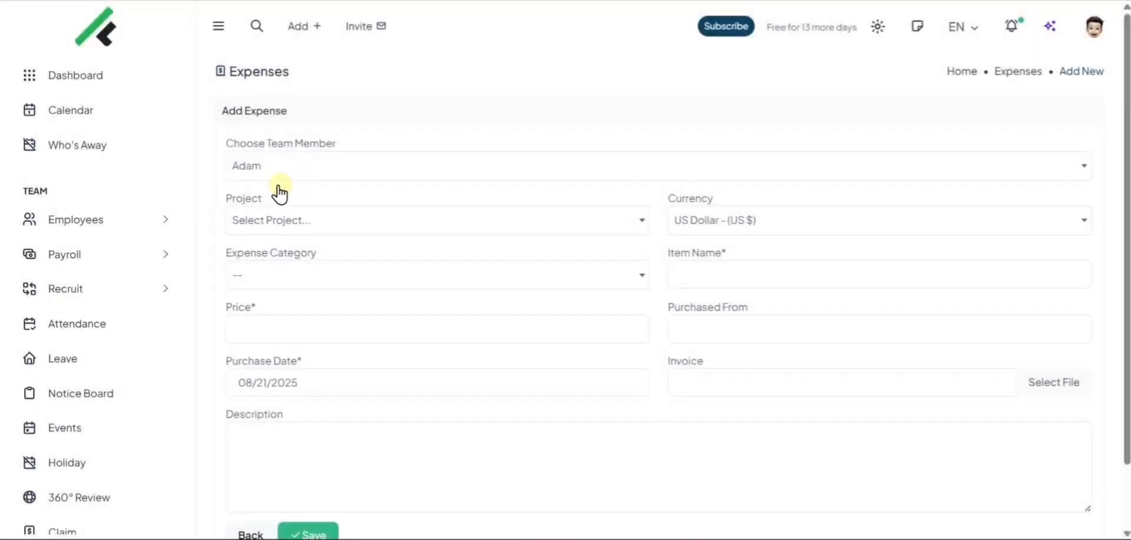
pyautogui.click(281, 181)
pyautogui.click(260, 318)
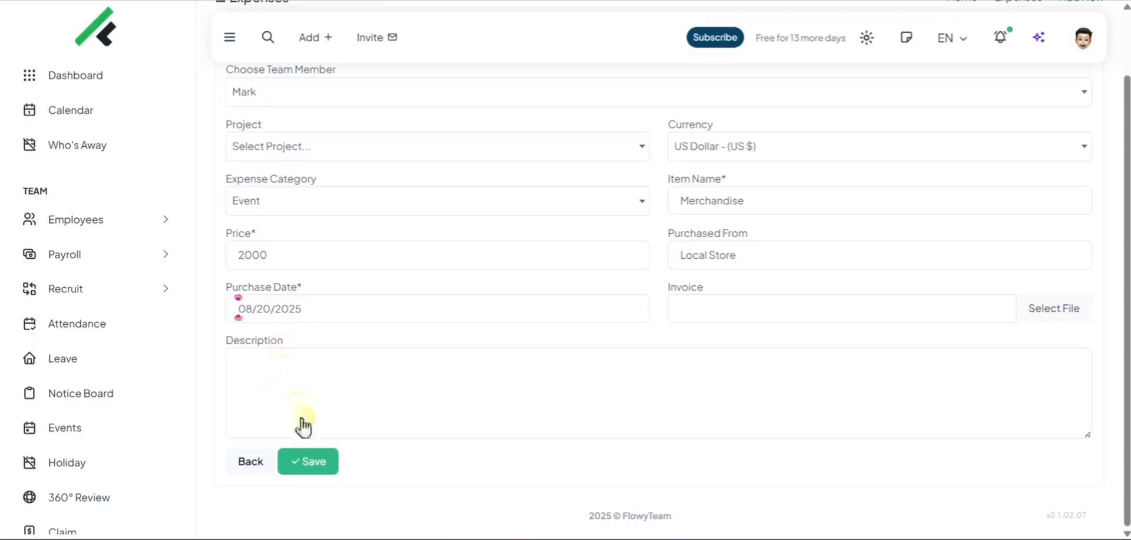
pyautogui.click(322, 462)
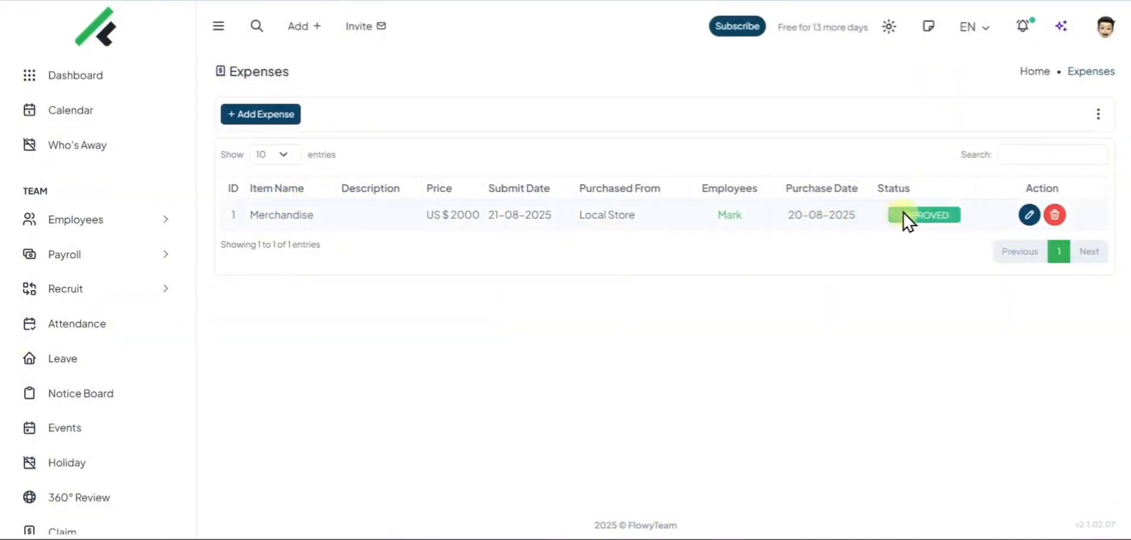
# Edit the Merchandise expense, set its status to pending, and save it.
pyautogui.click(1029, 214)
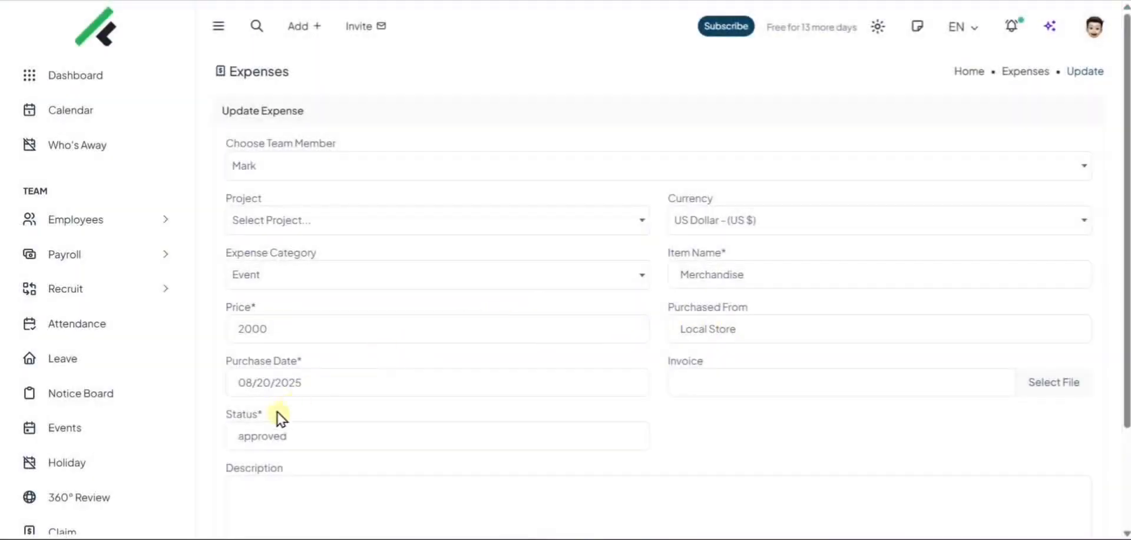
pyautogui.click(265, 436)
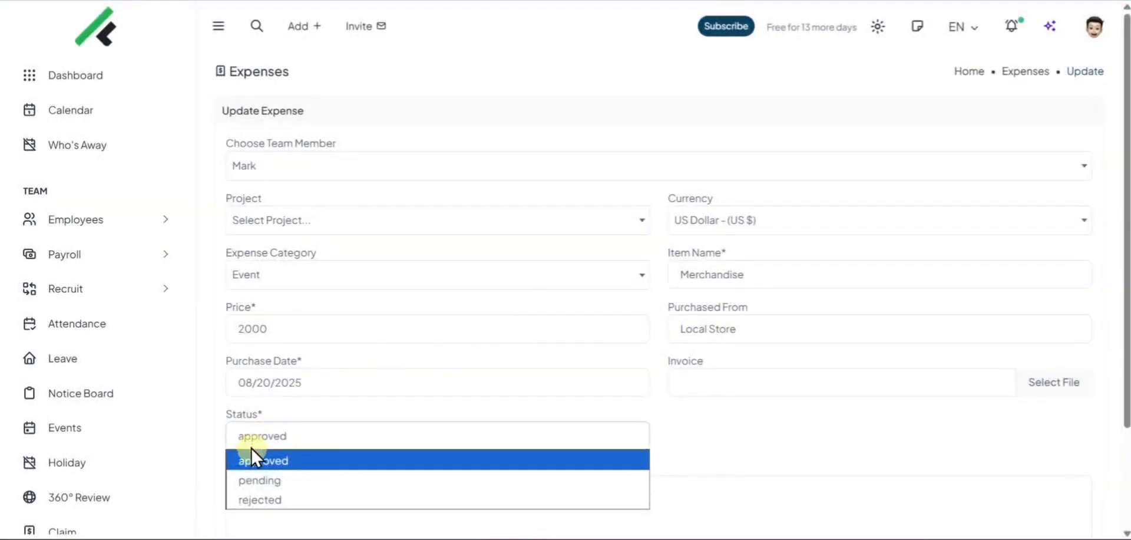
pyautogui.click(250, 482)
pyautogui.scroll(-2, 253, 483)
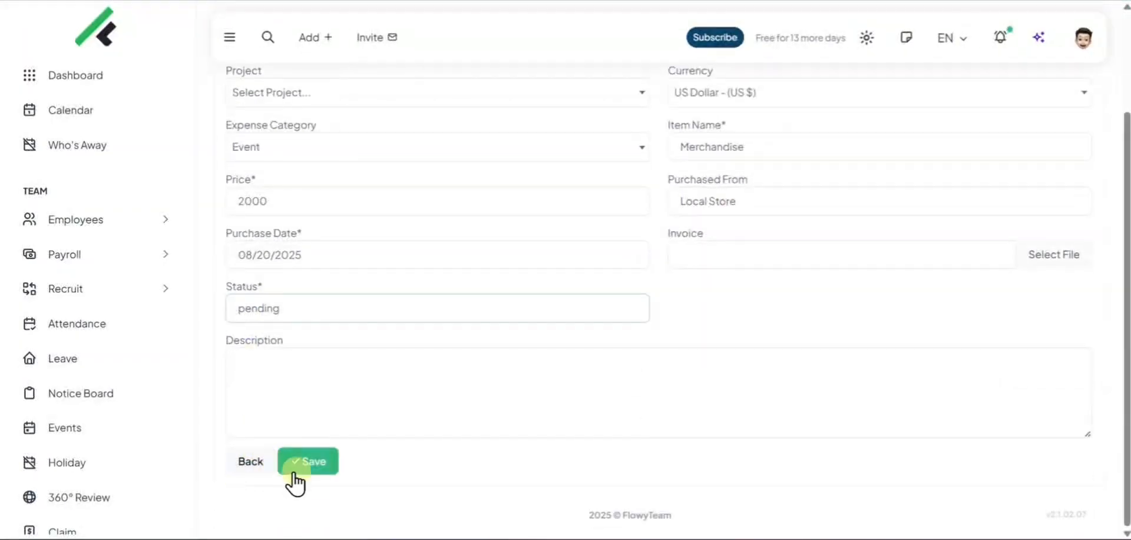
pyautogui.click(308, 461)
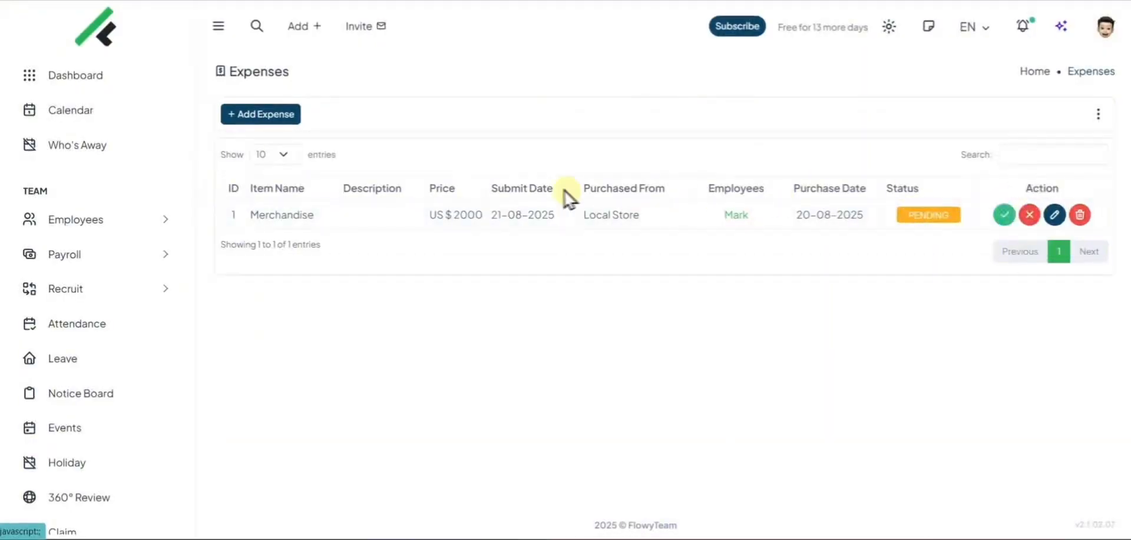
# Open the attendance report and look over the other available report types.
pyautogui.scroll(-10, 97, 291)
pyautogui.scroll(-5, 93, 293)
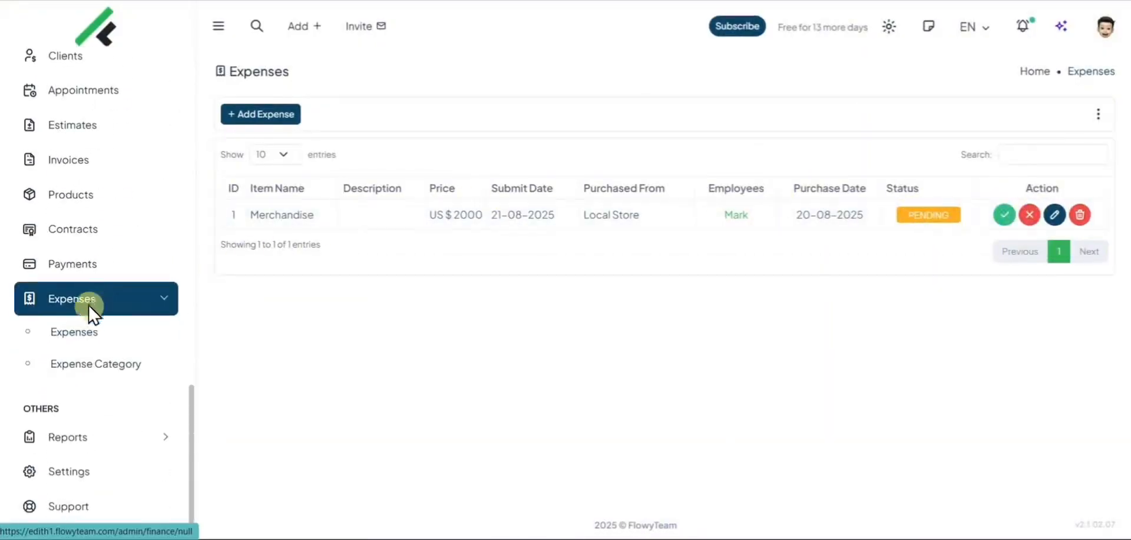
pyautogui.click(66, 435)
pyautogui.scroll(-4, 66, 438)
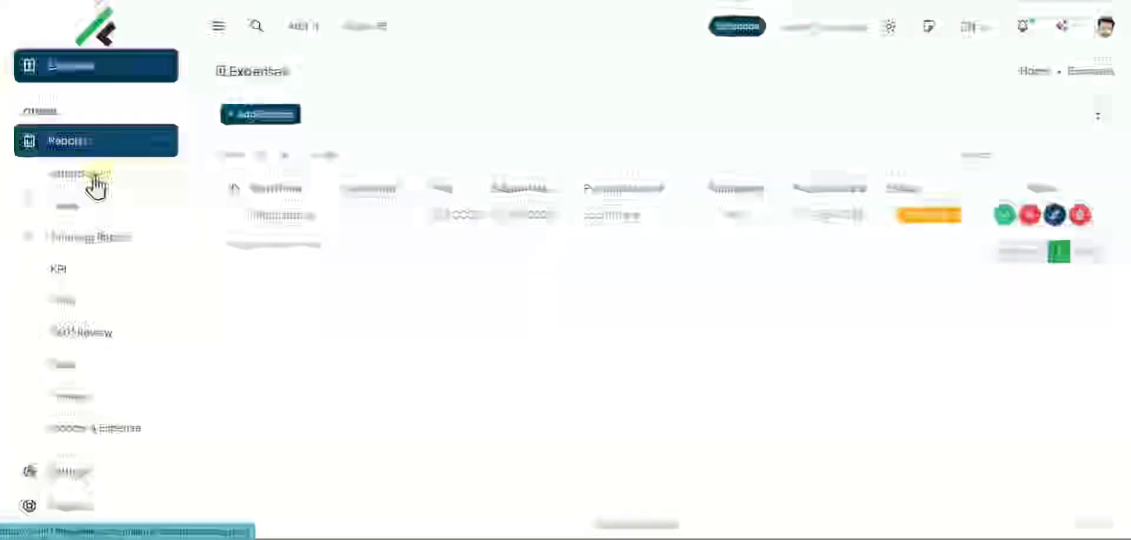
pyautogui.click(94, 185)
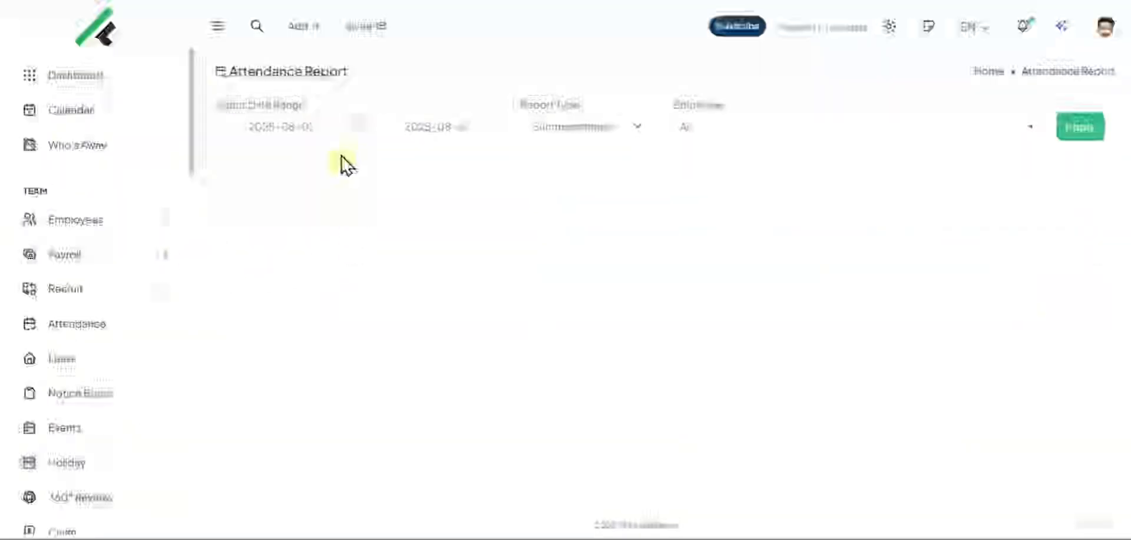
pyautogui.scroll(-10, 176, 265)
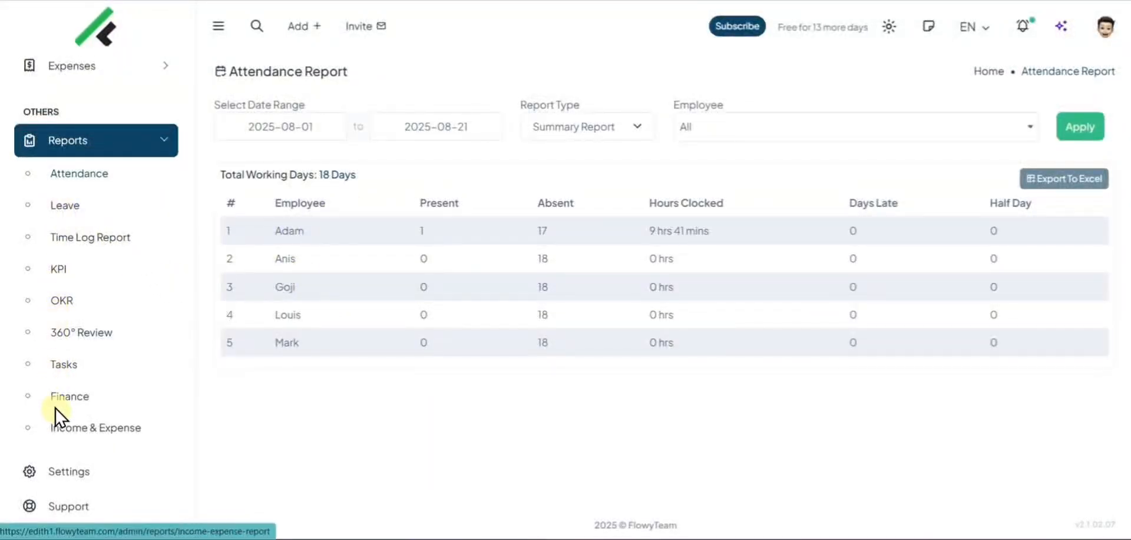
# Open the billing settings and show the option for redeeming an activation code.
pyautogui.click(59, 470)
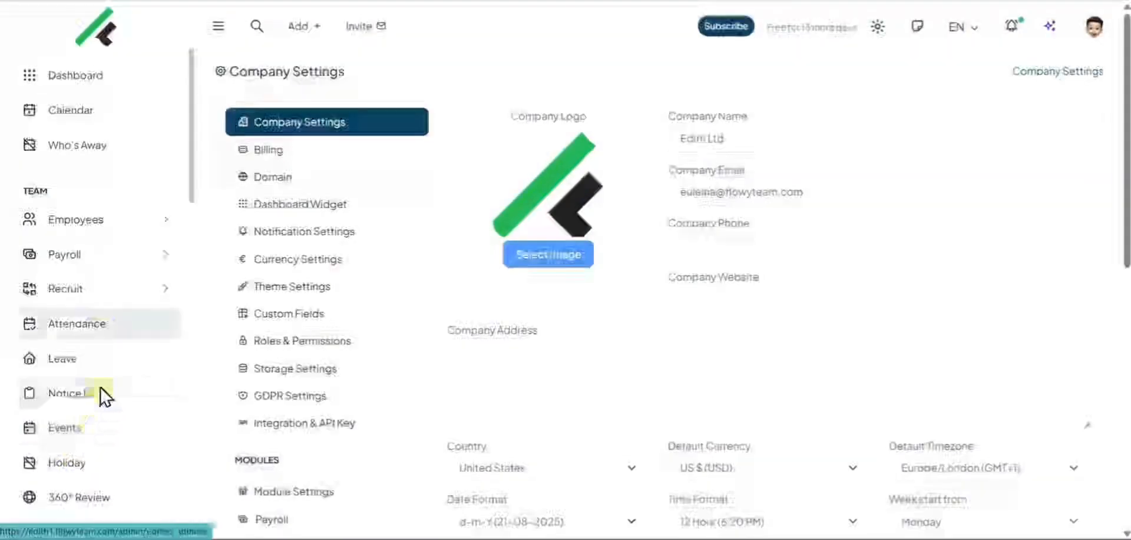
pyautogui.click(269, 152)
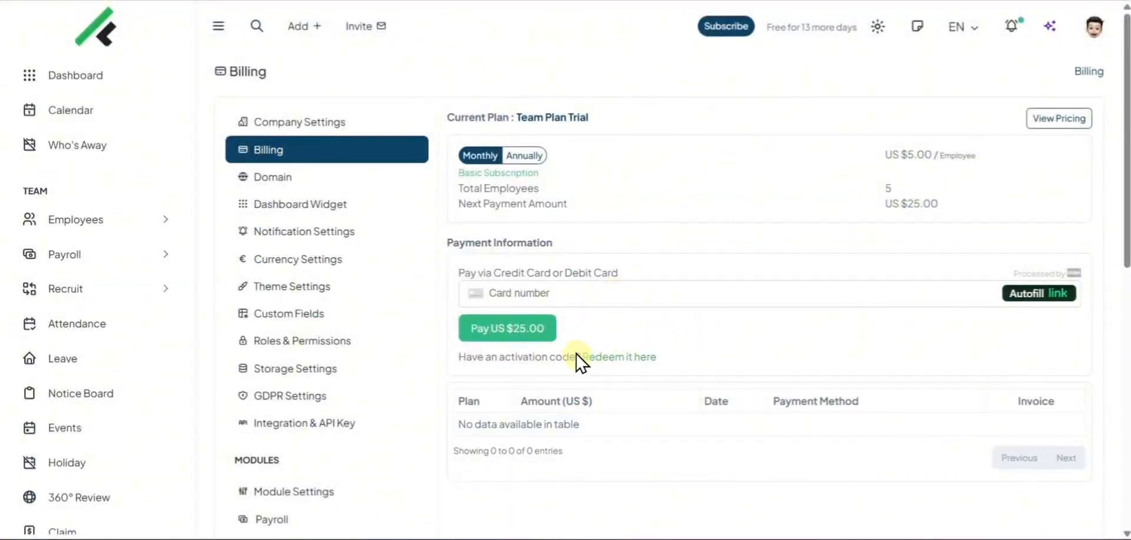
pyautogui.moveTo(459, 357); pyautogui.dragTo(590, 368)
pyautogui.click(593, 358)
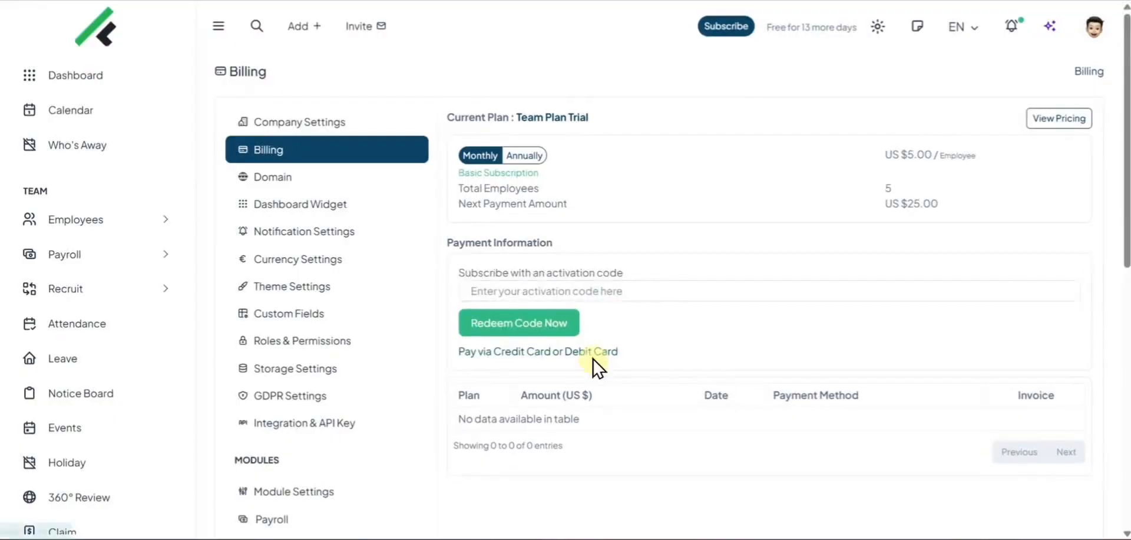
# Review the domain settings and the admin and member dashboard widget options, and view the dashboard.
pyautogui.click(351, 185)
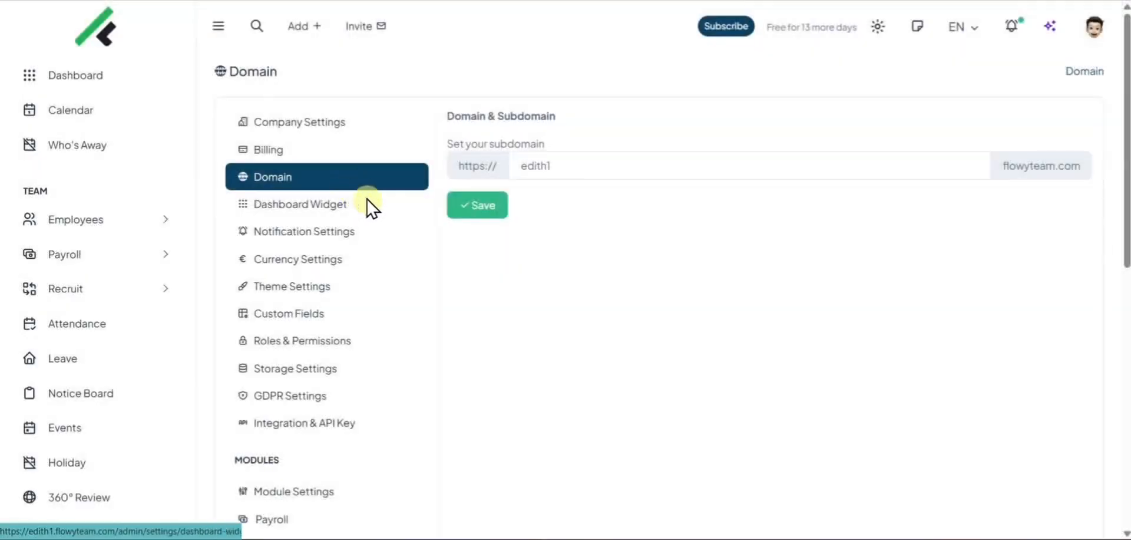
pyautogui.click(302, 225)
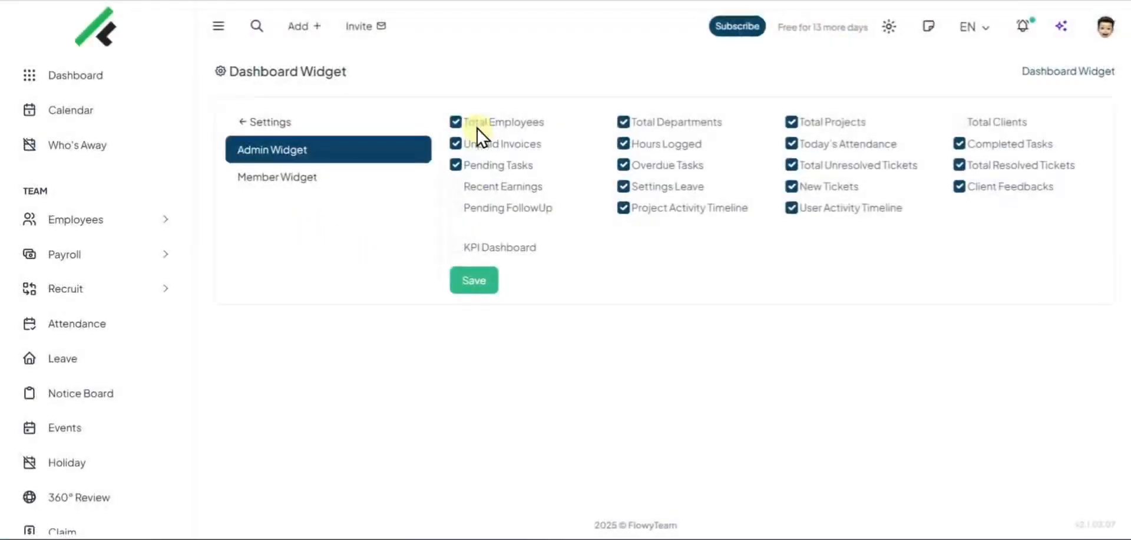
pyautogui.click(307, 180)
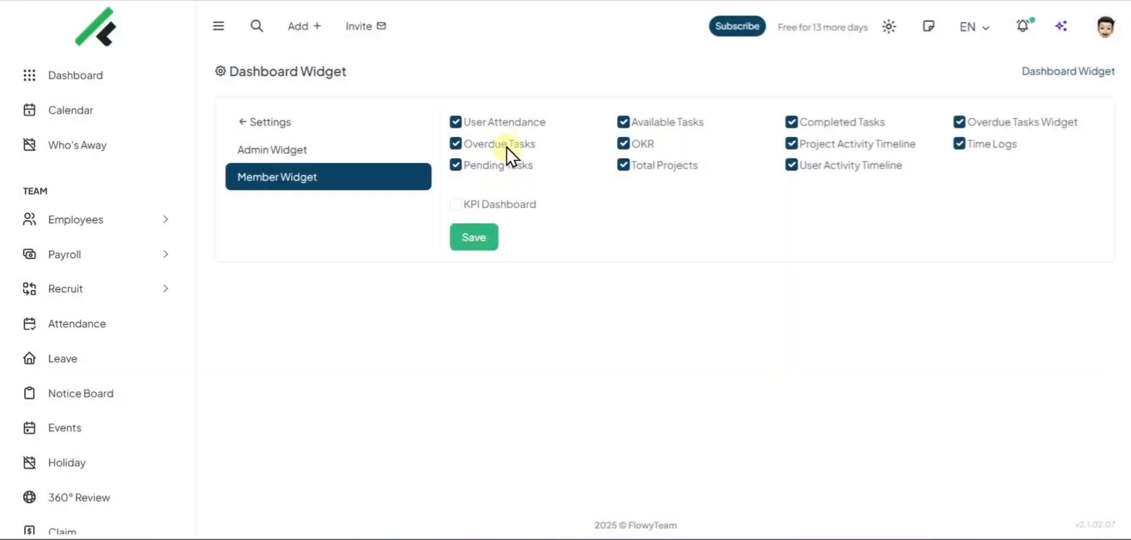
pyautogui.click(151, 81)
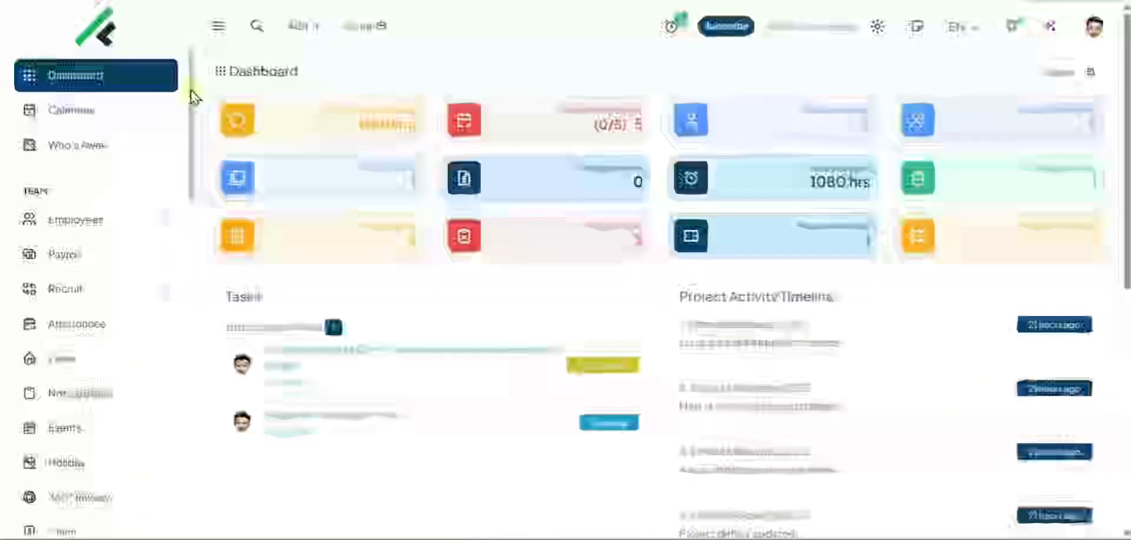
# Return to the company settings and review the email, Slack and push notification settings.
pyautogui.scroll(-10, 185, 246)
pyautogui.click(131, 473)
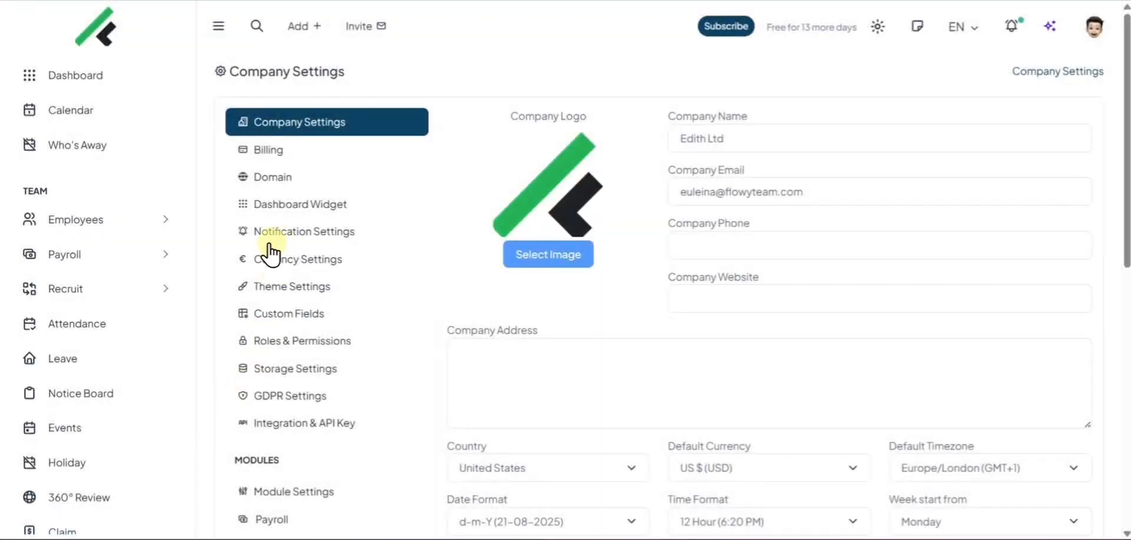
pyautogui.click(271, 229)
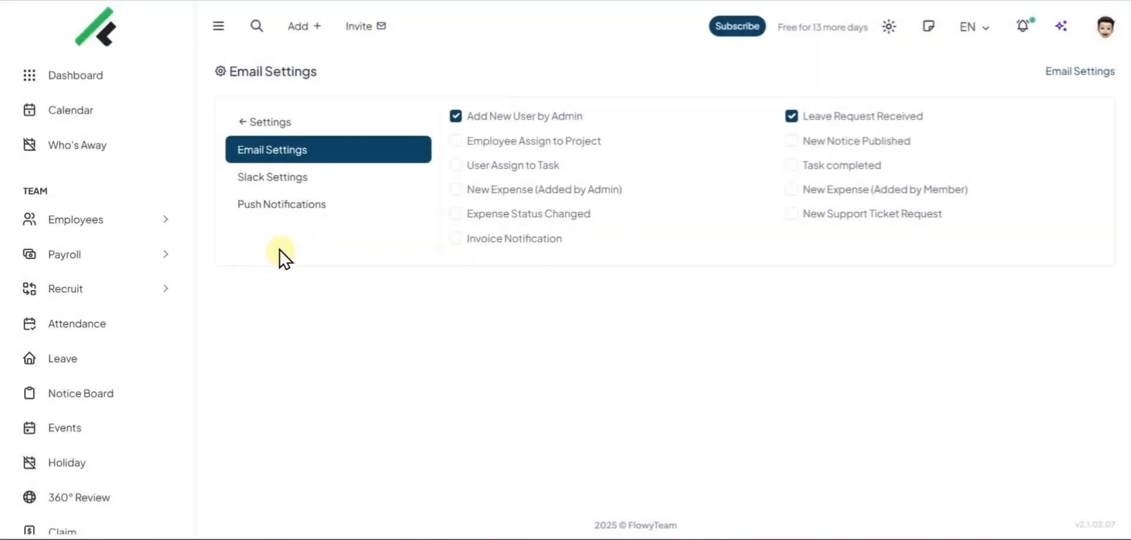
pyautogui.click(285, 179)
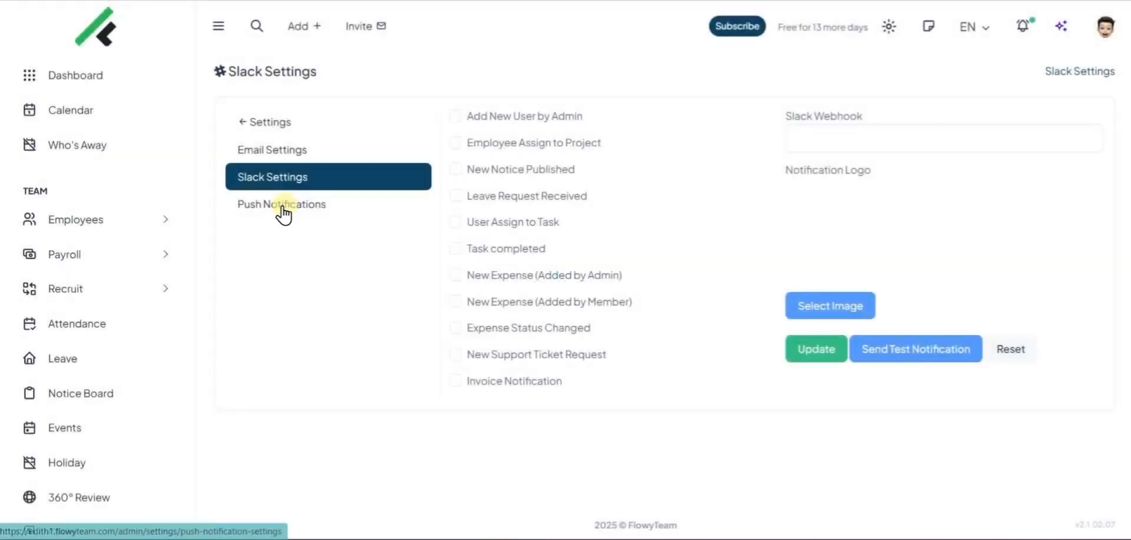
pyautogui.click(282, 206)
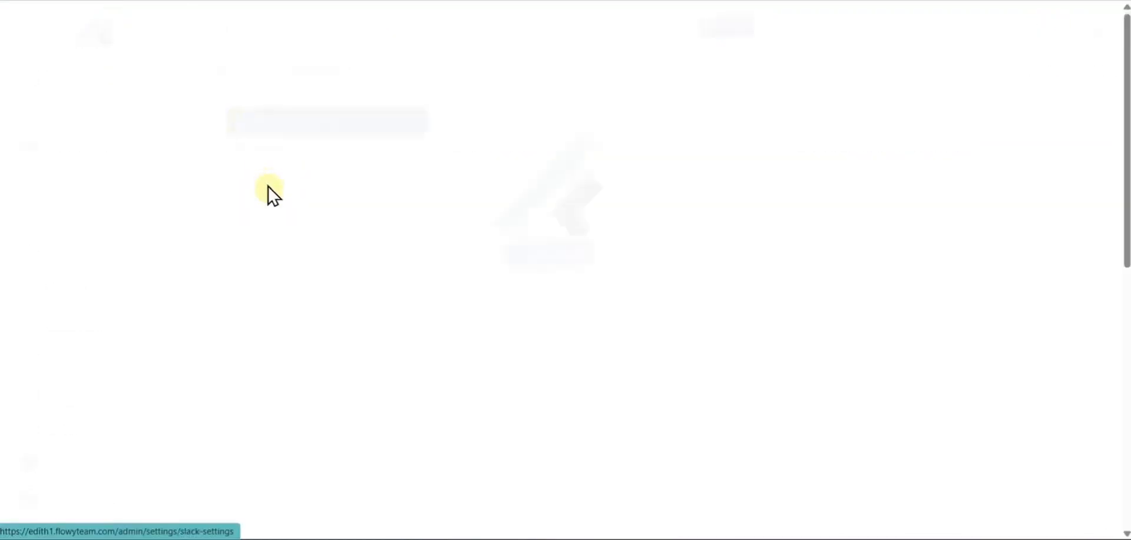
# Review the theme color and custom CSS settings, and open the currency settings.
pyautogui.scroll(-3, 263, 194)
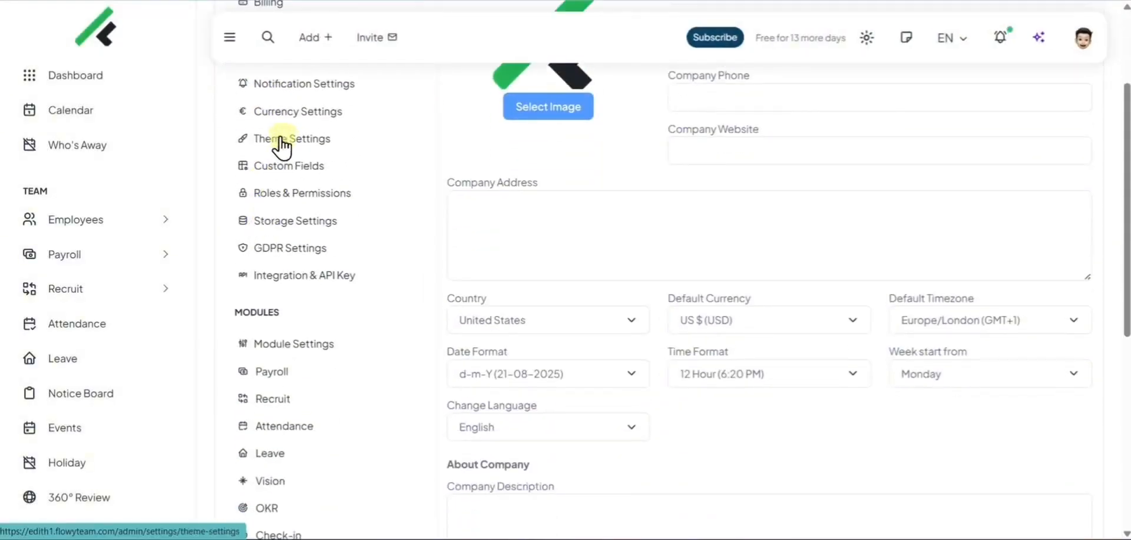
pyautogui.click(281, 142)
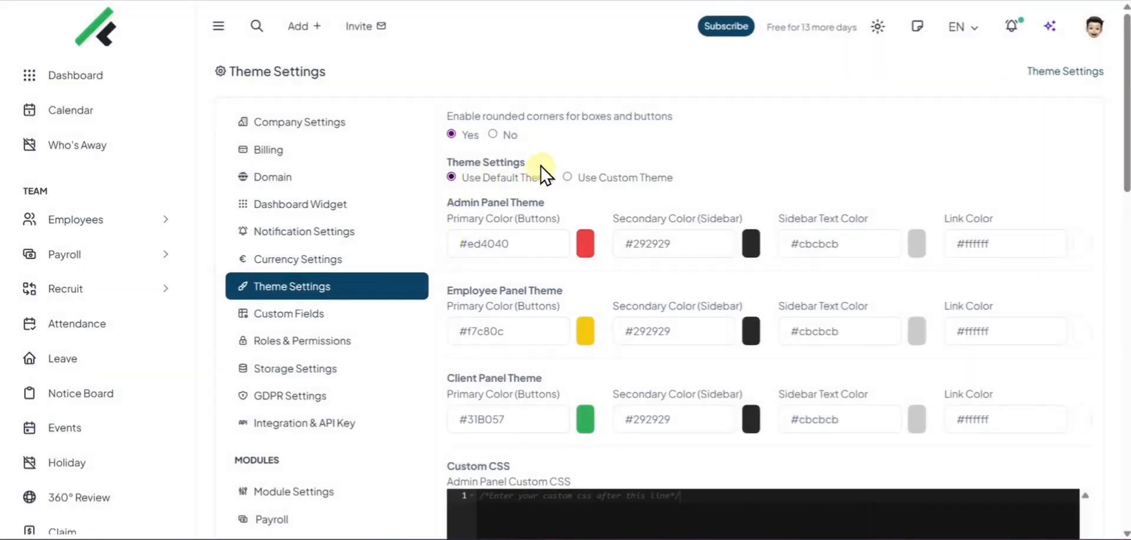
pyautogui.scroll(-3, 1126, 126)
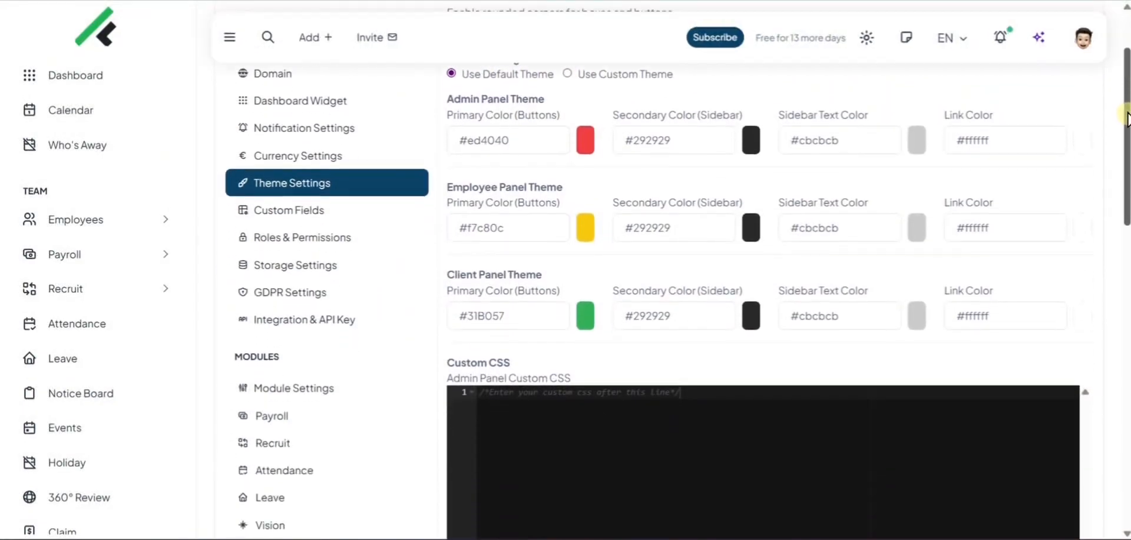
pyautogui.moveTo(1127, 126); pyautogui.dragTo(1093, 82)
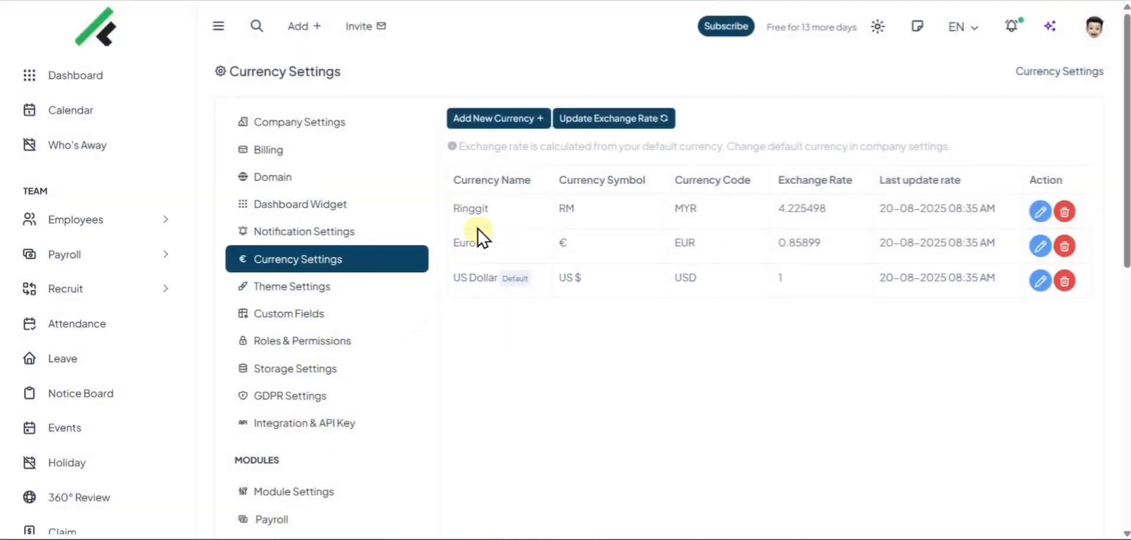
# Add a custom field for the Task module labelled Additional Comments, not required, of type Text, and save it.
pyautogui.click(284, 316)
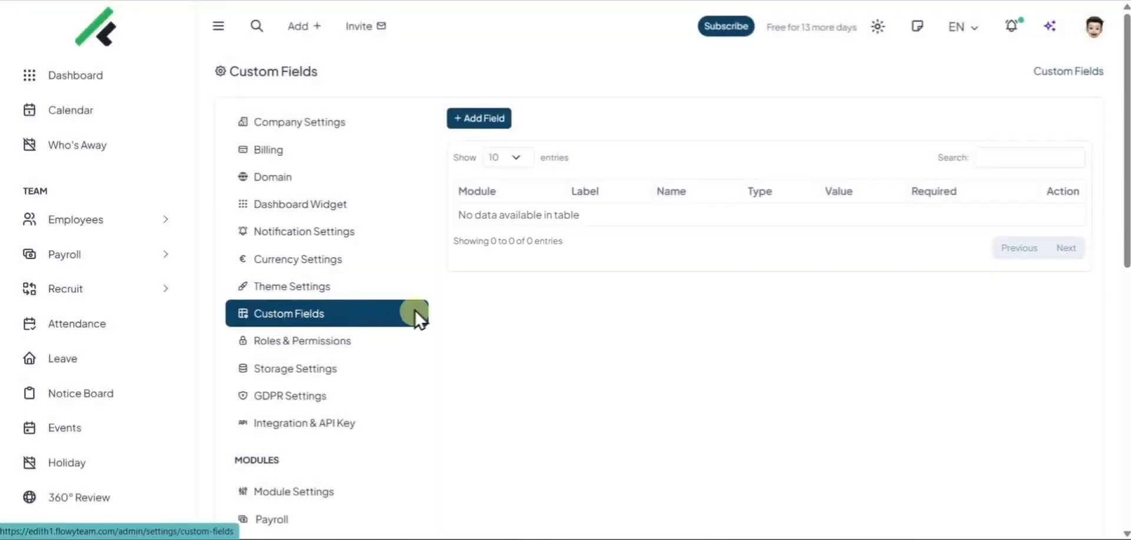
pyautogui.click(487, 120)
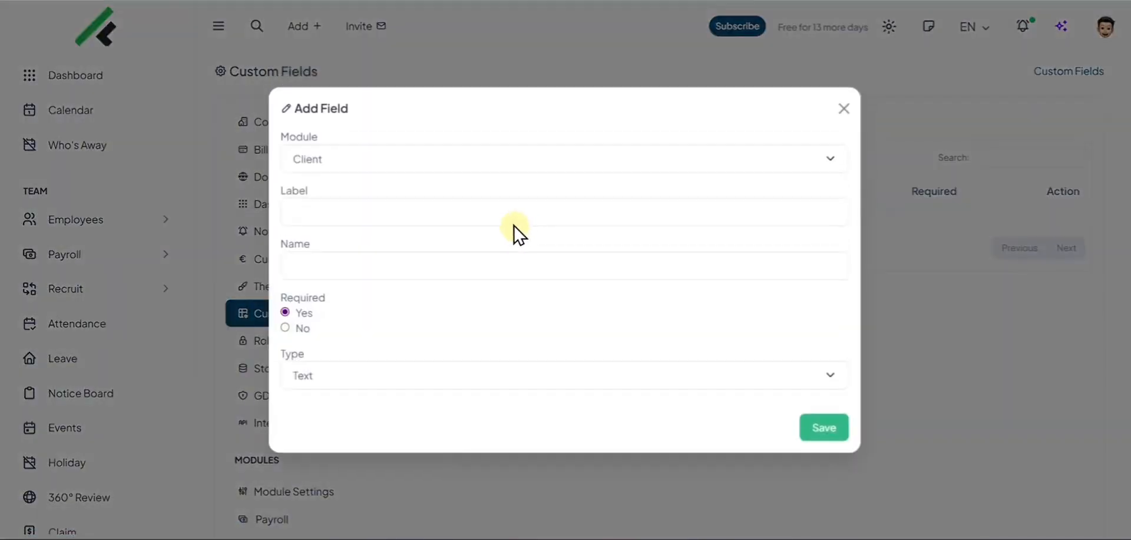
pyautogui.click(380, 160)
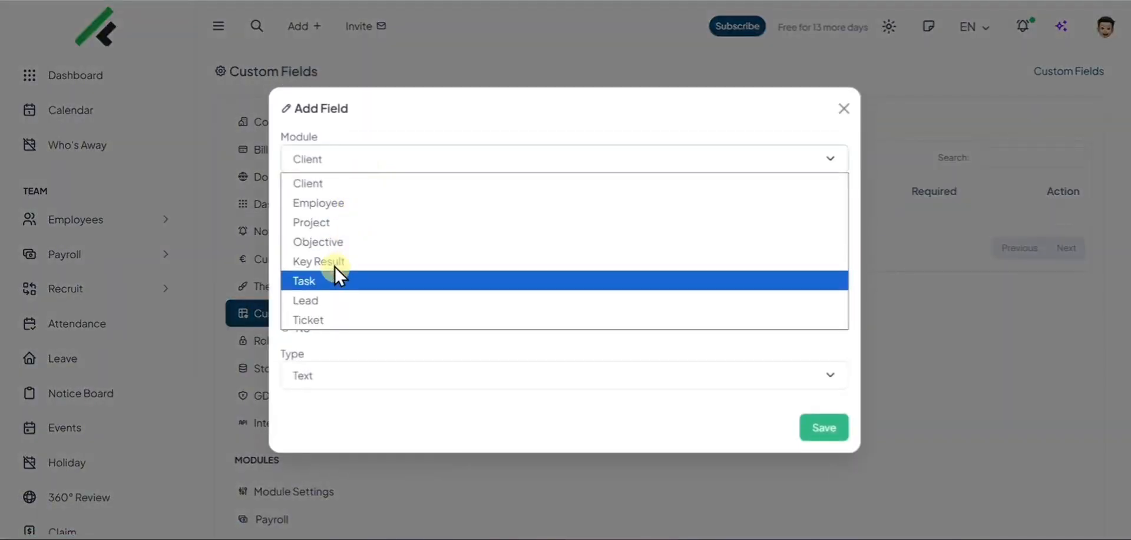
pyautogui.click(331, 278)
pyautogui.write('Additional Comments')
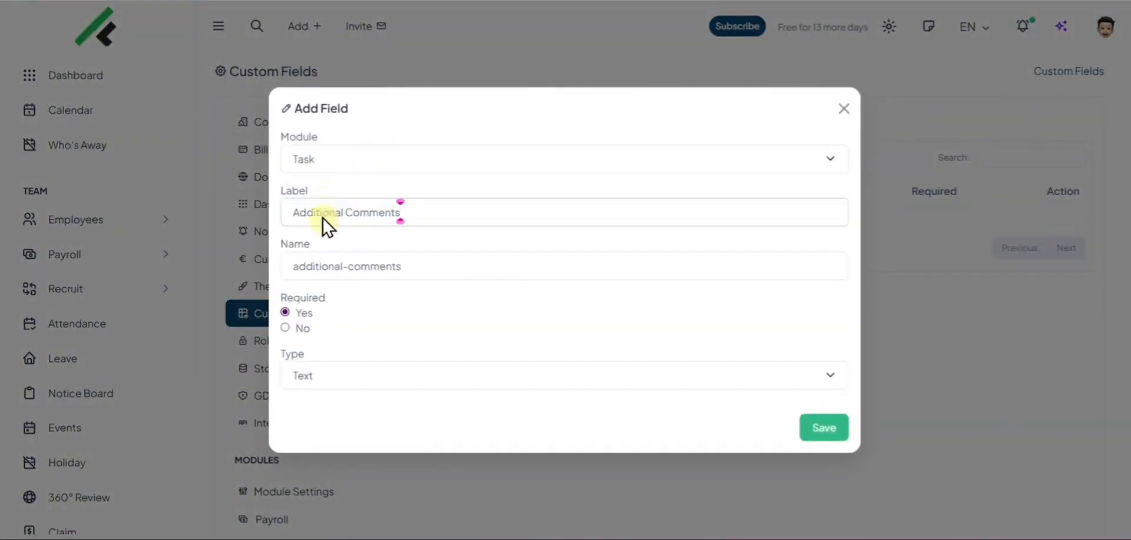
pyautogui.click(286, 328)
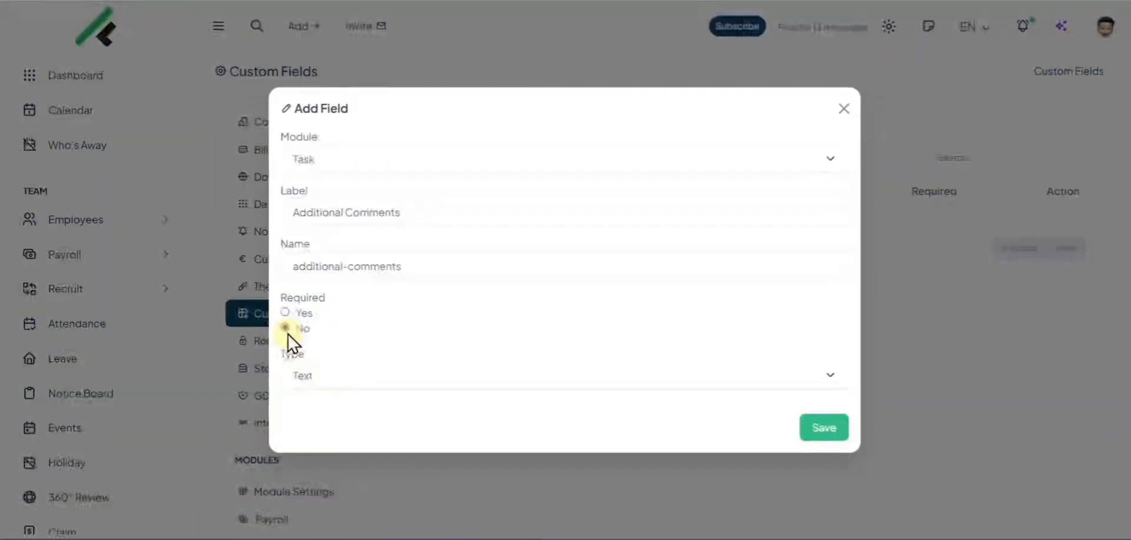
pyautogui.click(305, 380)
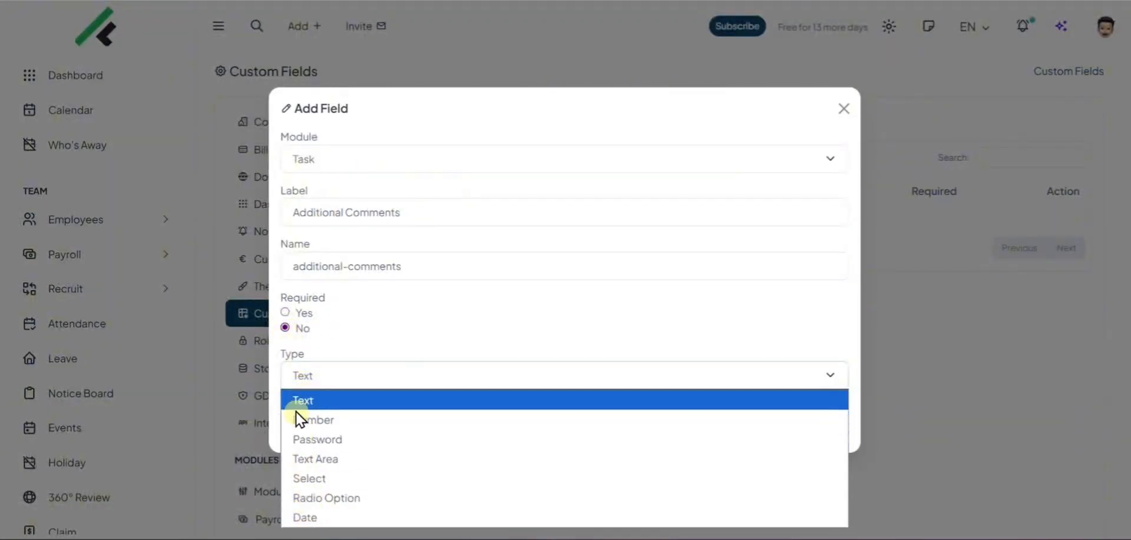
pyautogui.click(315, 403)
pyautogui.click(823, 429)
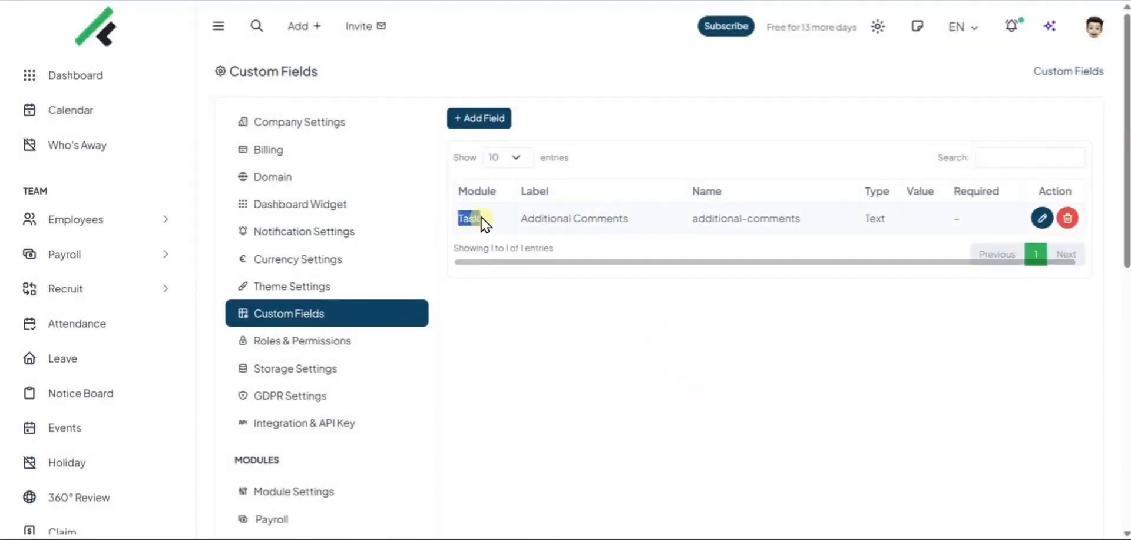
# Open the new task form in the productivity section to check the custom task field.
pyautogui.scroll(-9, 36, 400)
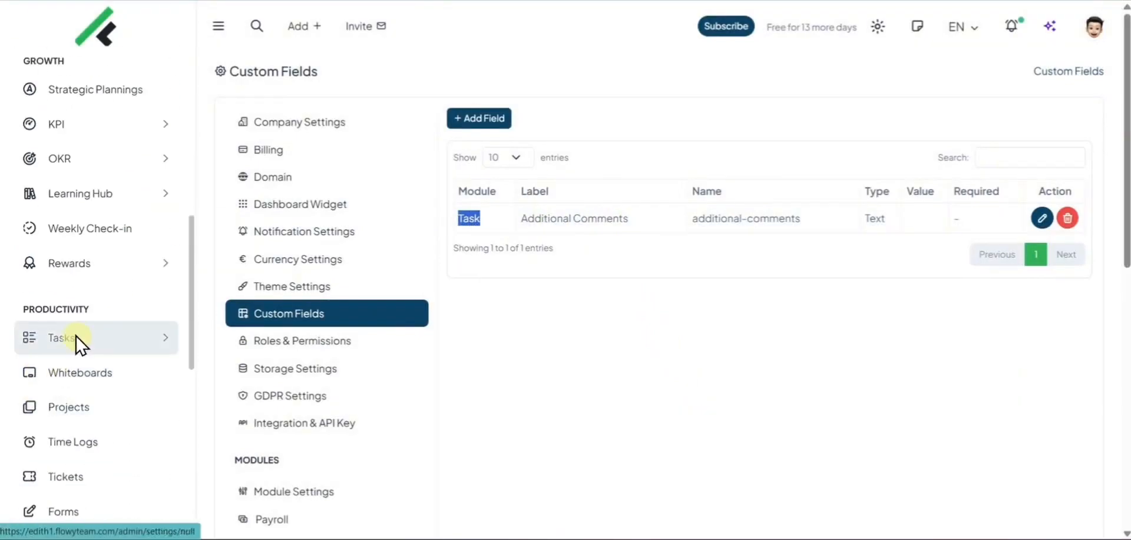
pyautogui.click(75, 339)
pyautogui.click(88, 369)
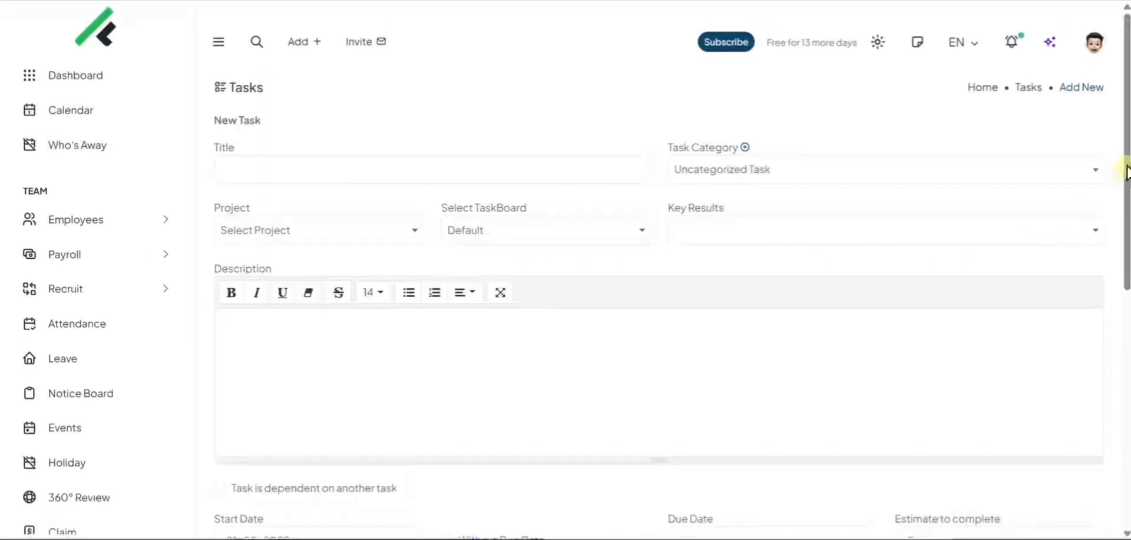
# Check the Additional Comments field at the end of the new task form, and return to the company settings.
pyautogui.moveTo(1126, 167); pyautogui.dragTo(1125, 419)
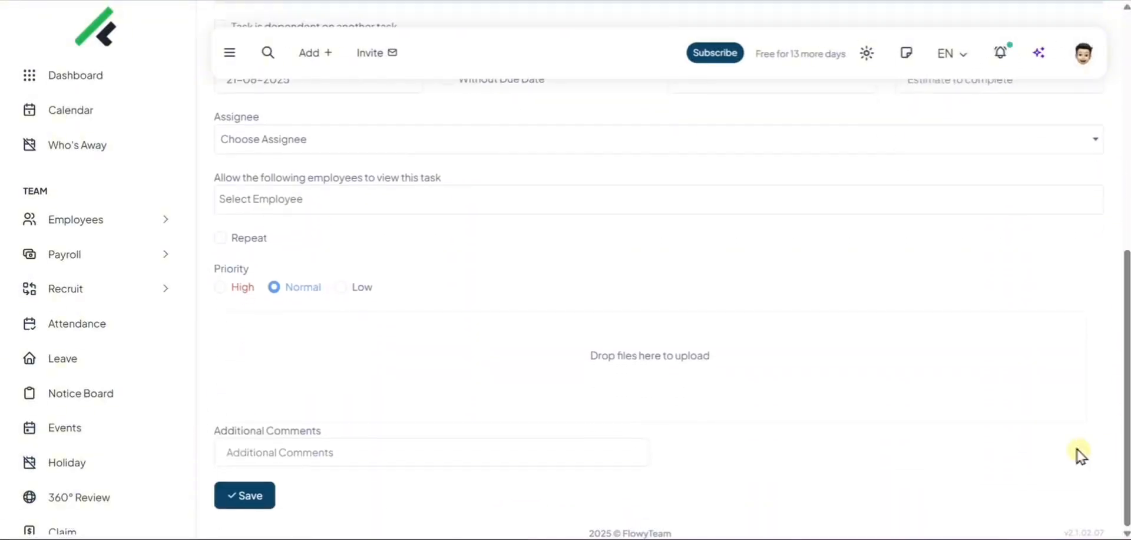
pyautogui.moveTo(358, 431); pyautogui.dragTo(231, 431)
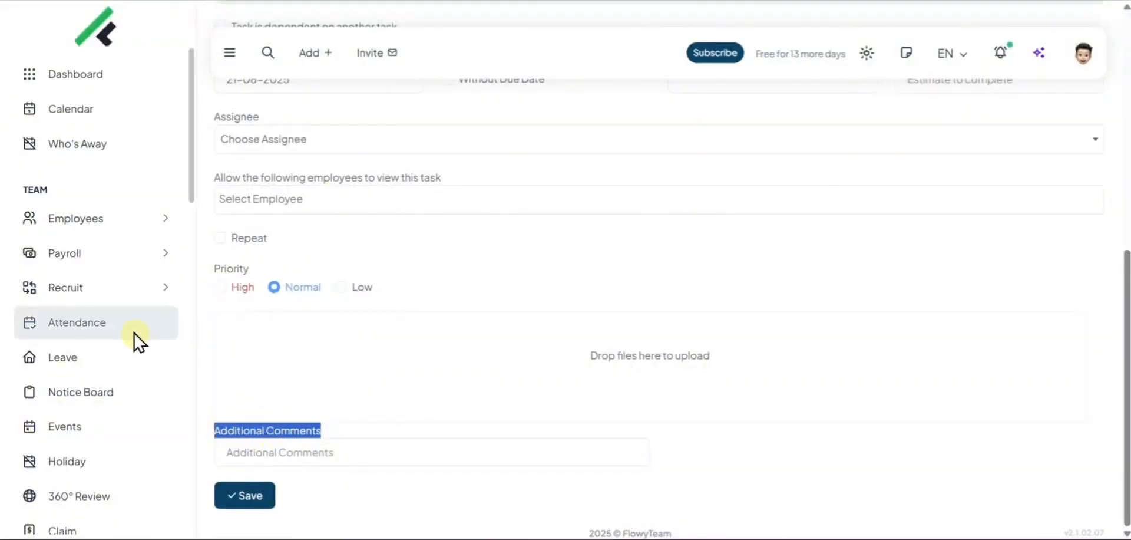
pyautogui.scroll(-10, 112, 338)
pyautogui.click(83, 478)
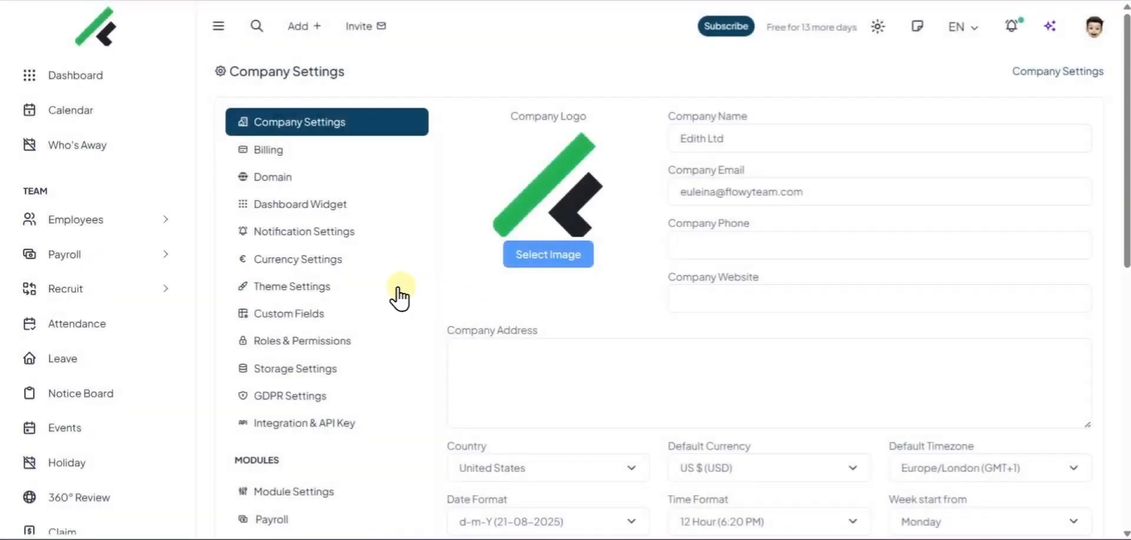
# Open the roles and permissions settings and review the module permissions of the Shareholder role.
pyautogui.click(291, 340)
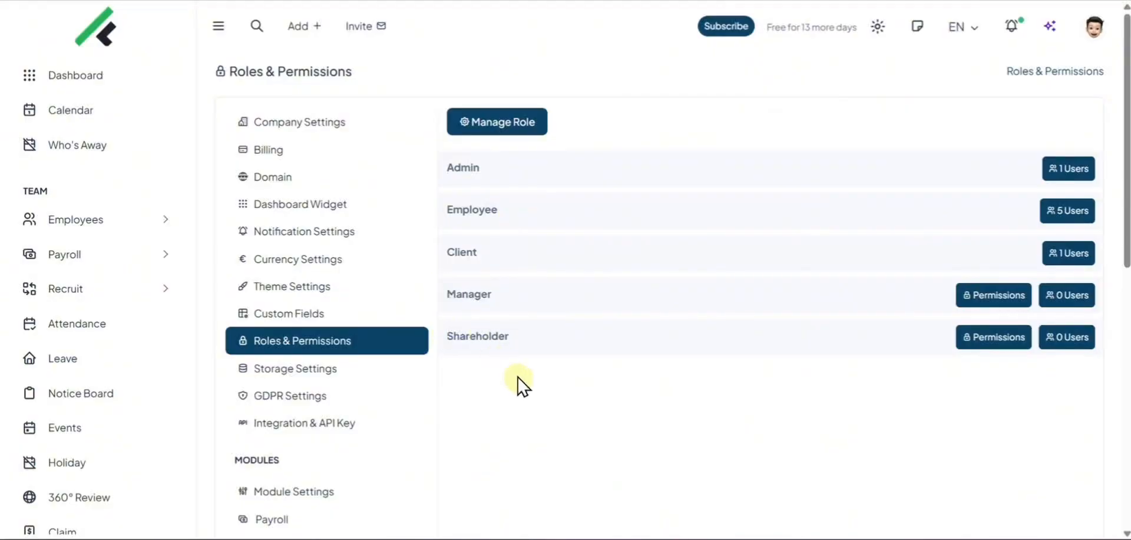
pyautogui.click(972, 339)
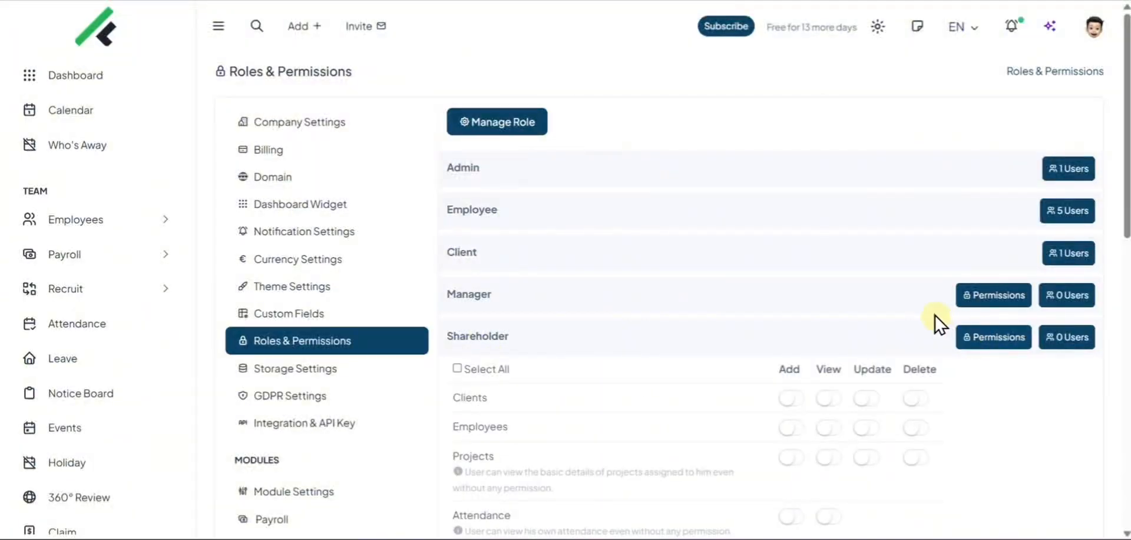
pyautogui.scroll(-10, 934, 314)
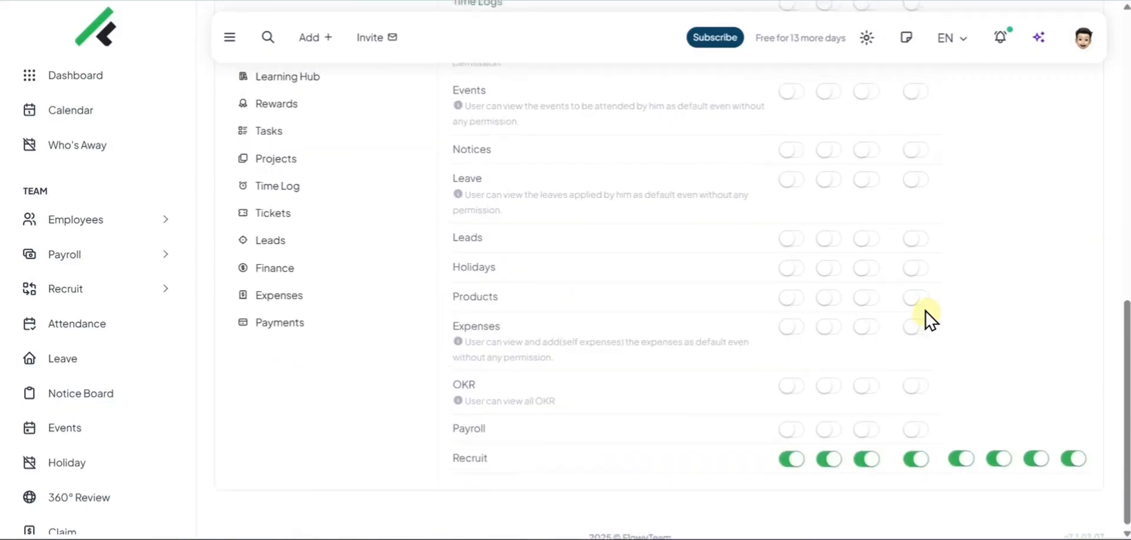
pyautogui.scroll(8, 930, 320)
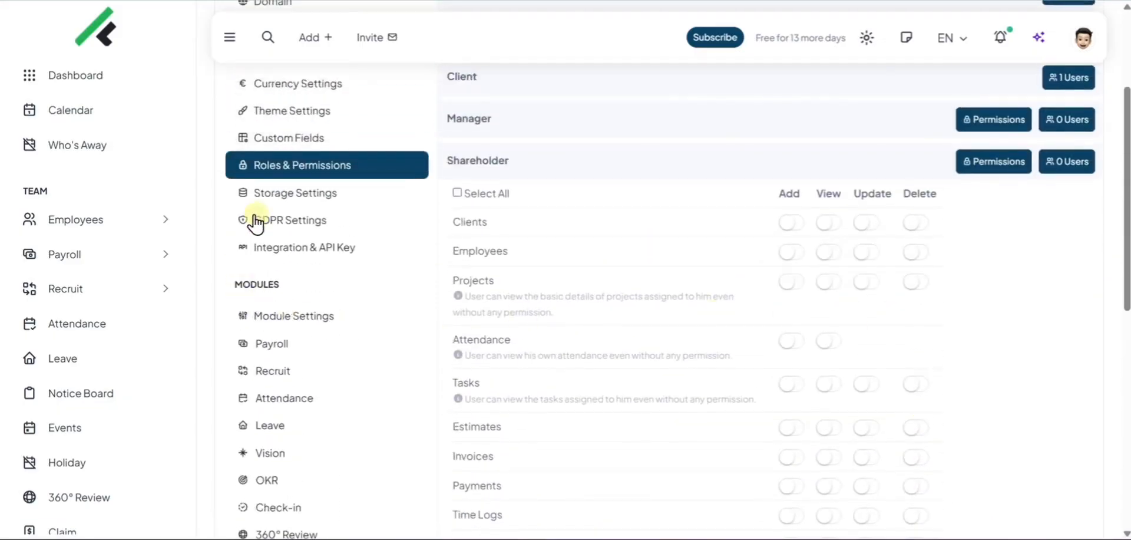
# Review the storage settings and look over the remaining company settings categories below them.
pyautogui.click(267, 193)
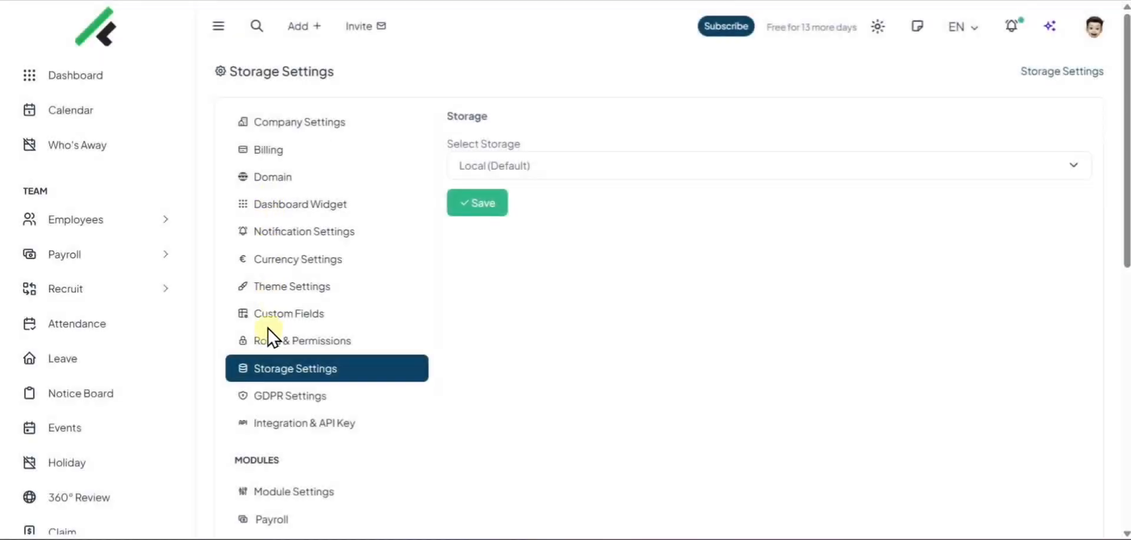
pyautogui.scroll(-1, 266, 345)
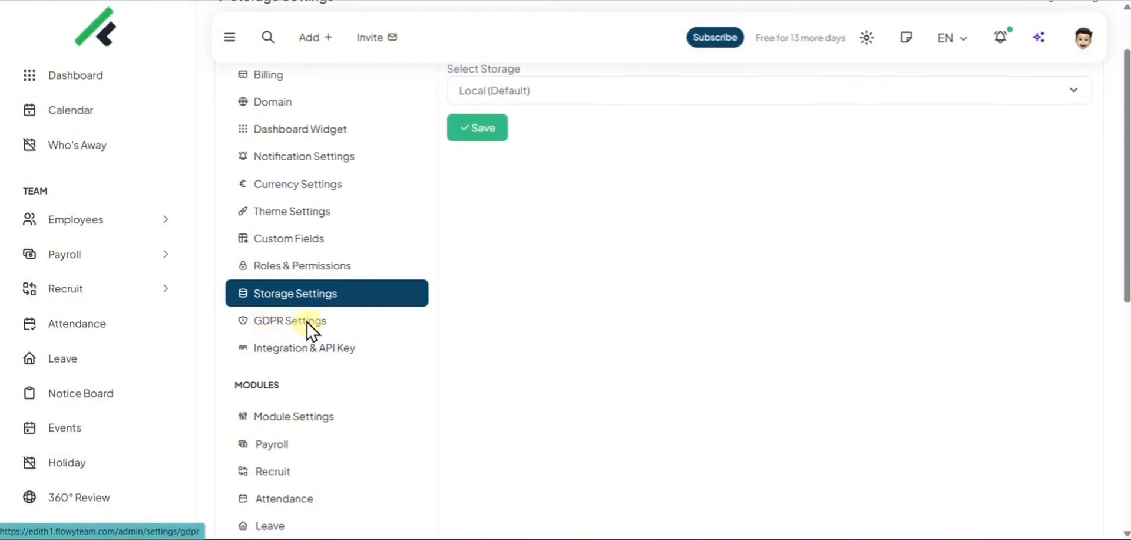
pyautogui.scroll(-3, 306, 326)
# Toggle the Engagement module in the admin module settings, and return to the main company settings.
pyautogui.click(294, 200)
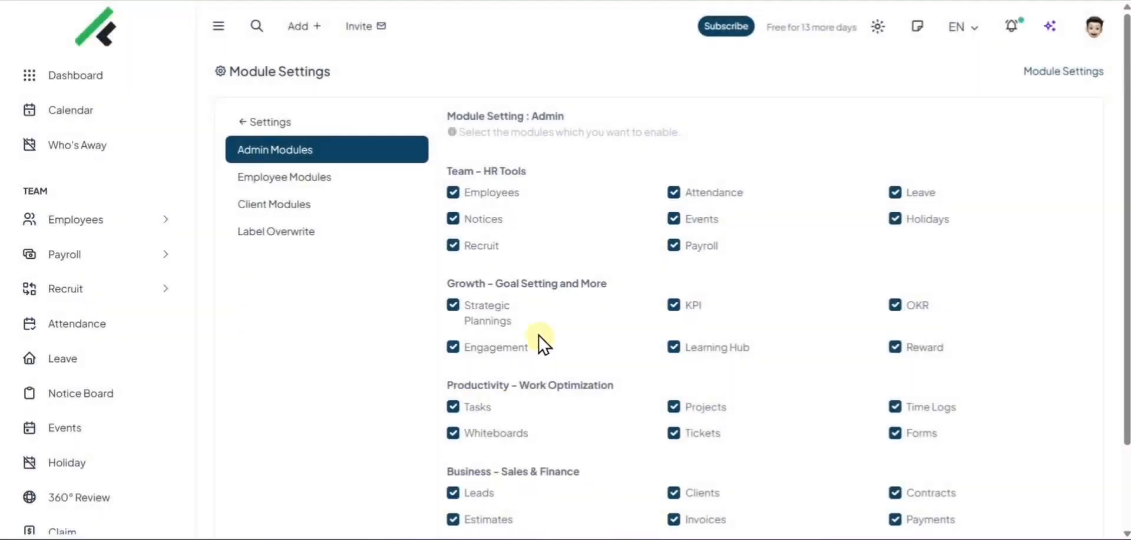
pyautogui.click(452, 346)
pyautogui.click(249, 121)
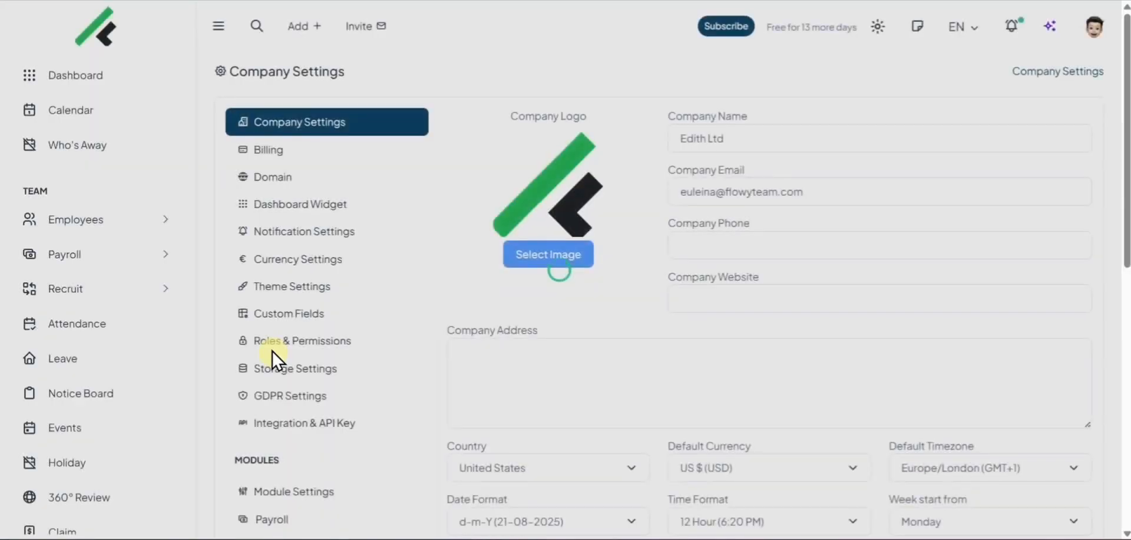
# Look through the list of module-specific settings from Payroll to Payments, and return to the dashboard.
pyautogui.scroll(-6, 271, 350)
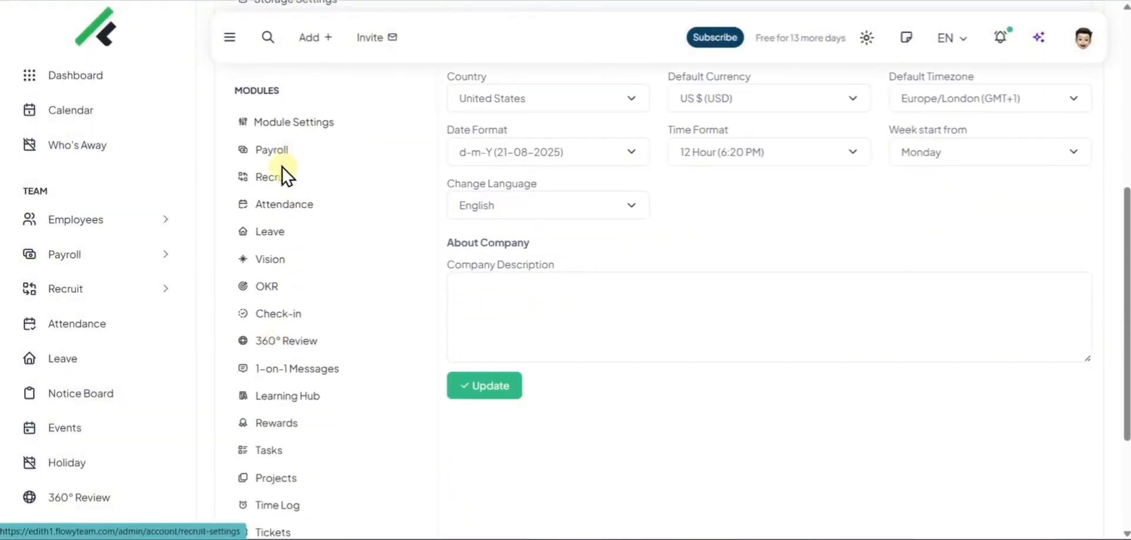
pyautogui.scroll(-3, 265, 400)
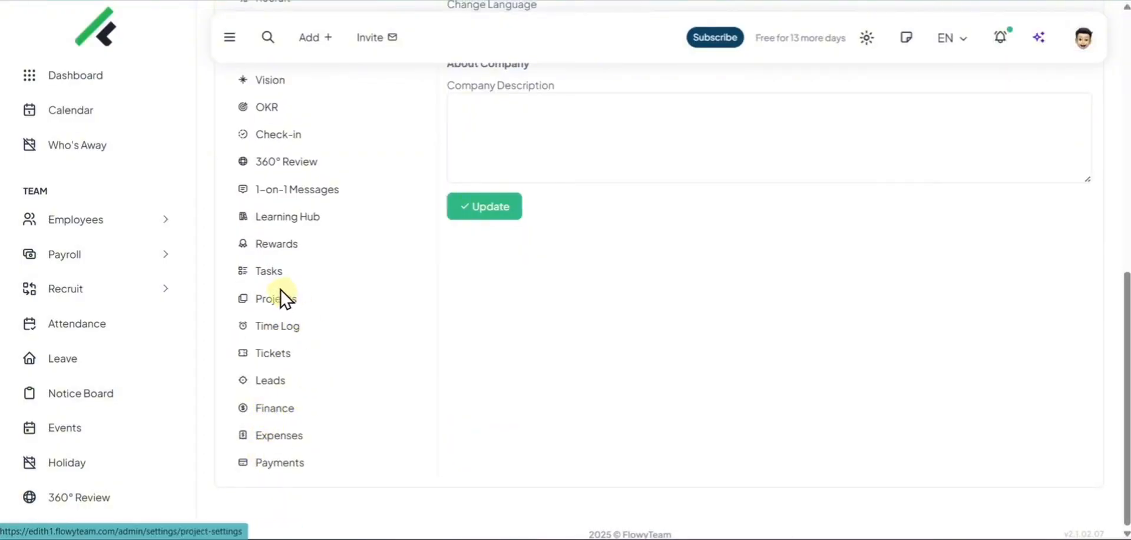
pyautogui.scroll(3, 282, 294)
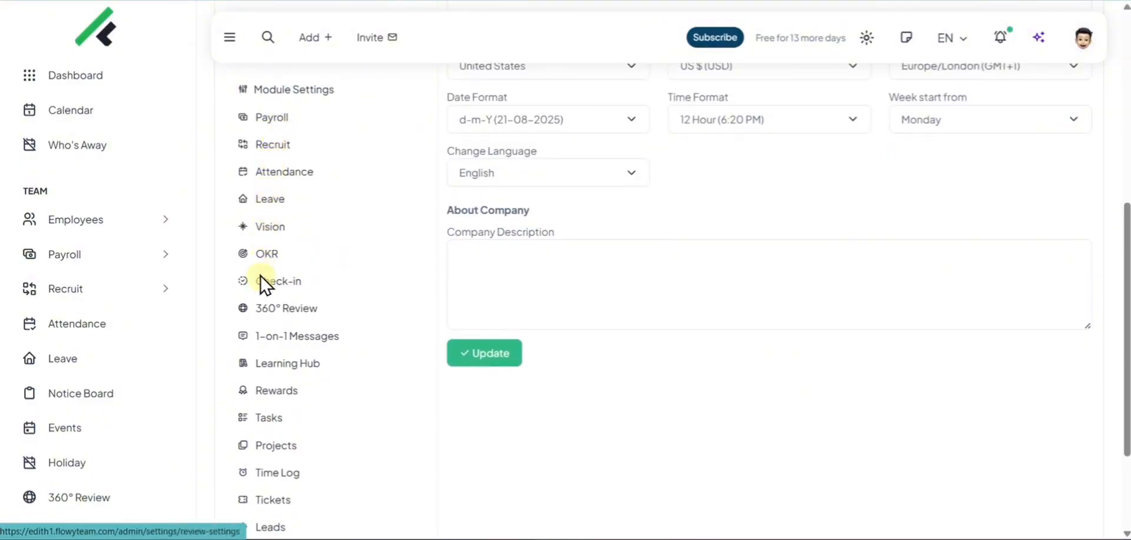
pyautogui.scroll(-3, 259, 323)
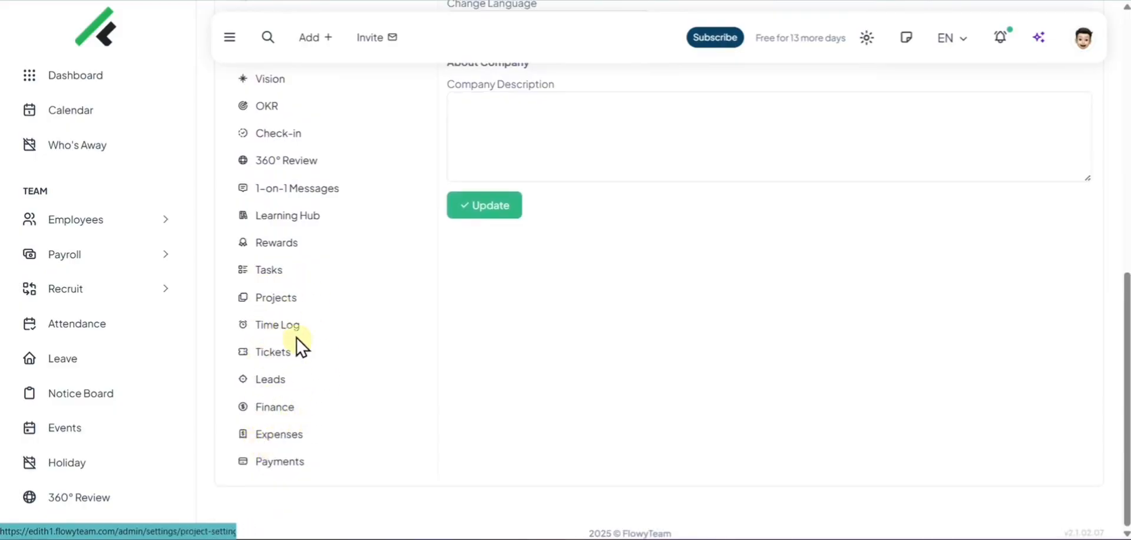
pyautogui.scroll(10, 298, 255)
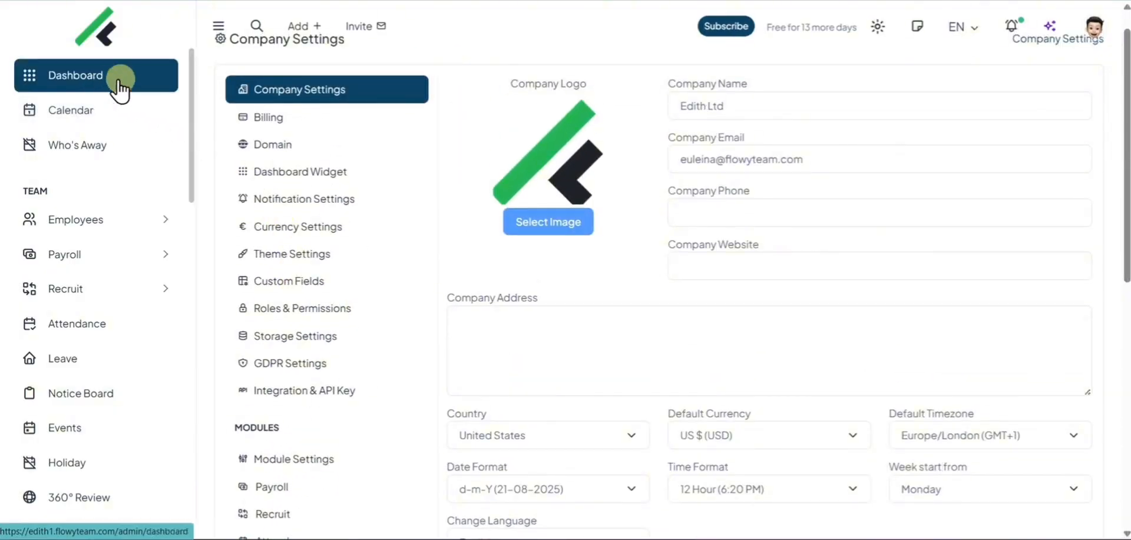
pyautogui.click(119, 88)
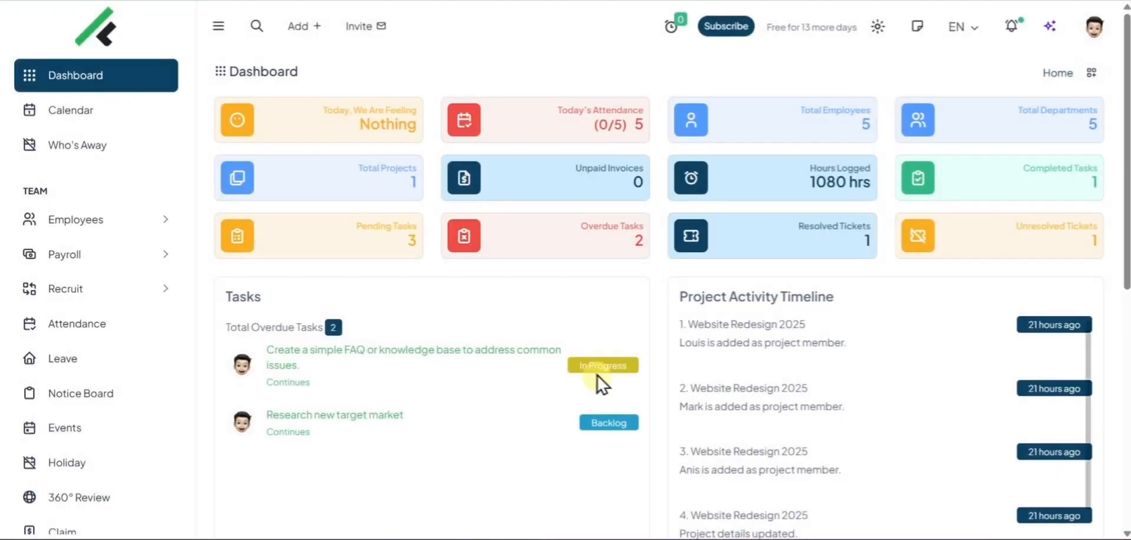